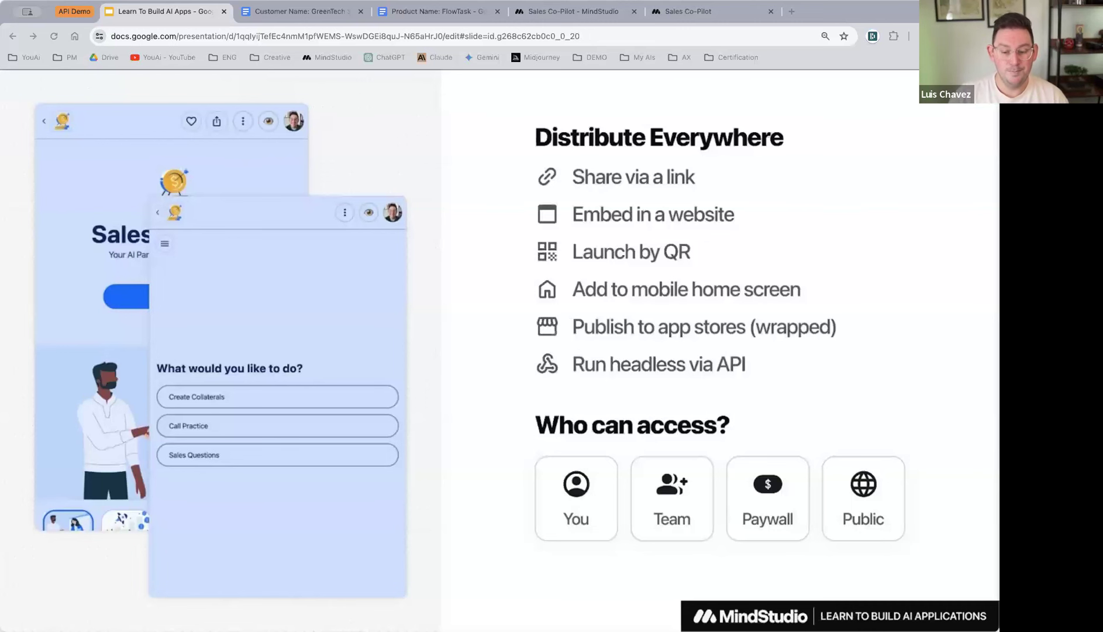
- Advance the presentation through the AI application anatomy slides to the "Let's look at an AI App" slide
key(Right)
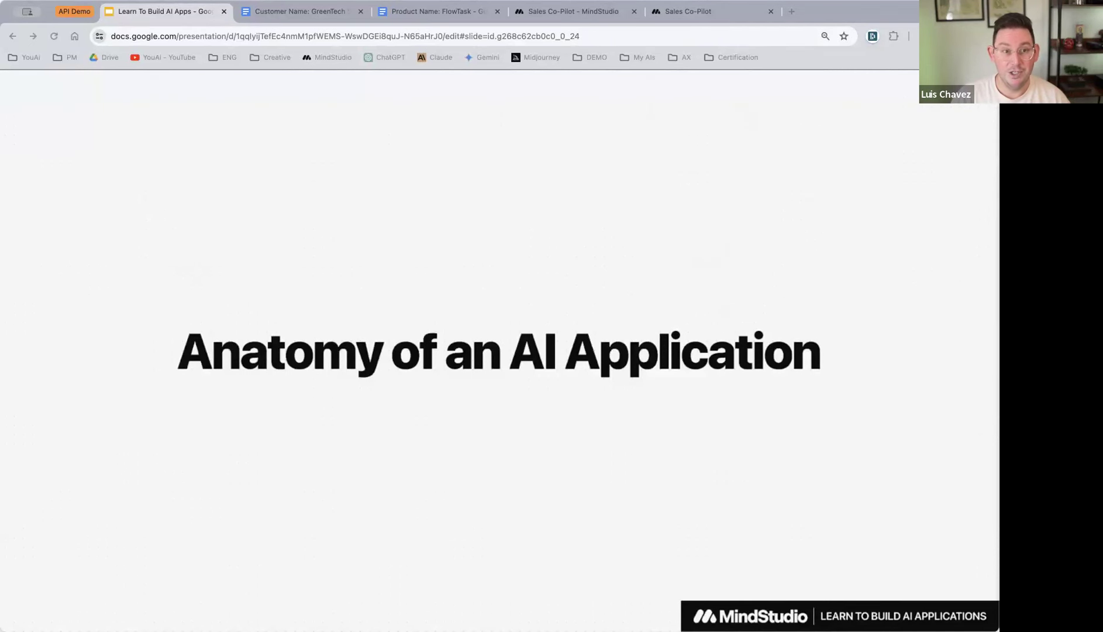
key(Right)
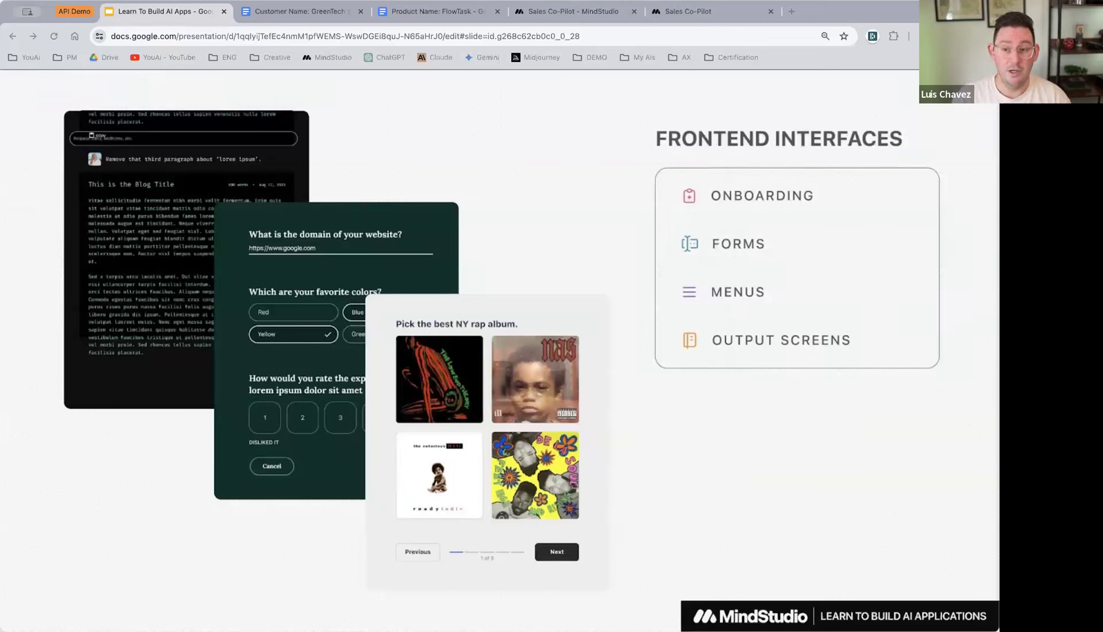
key(Right)
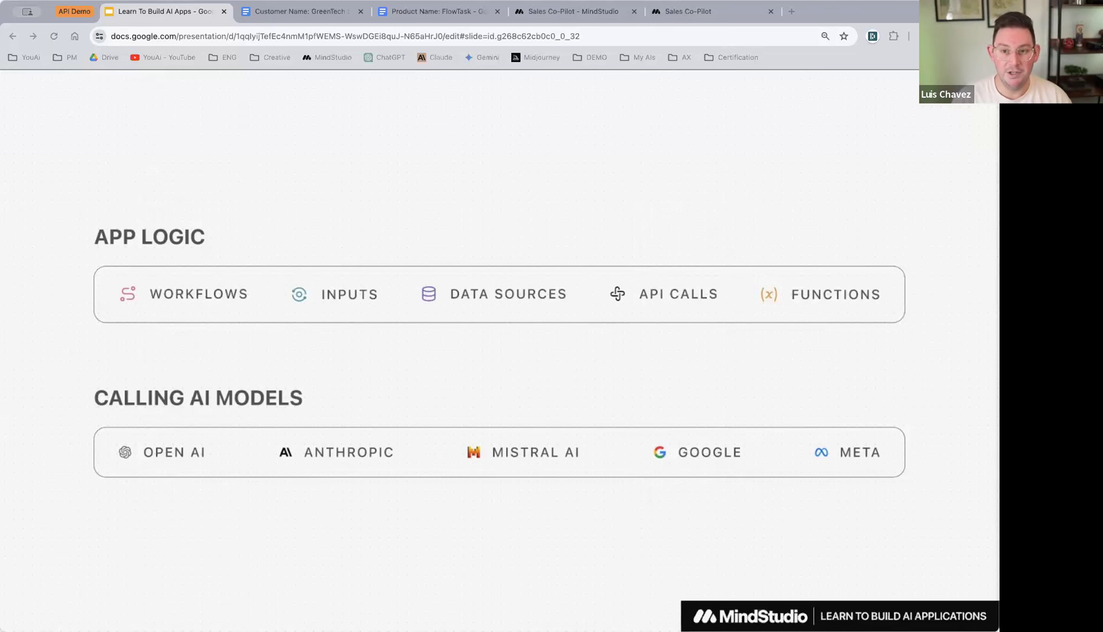
key(Right)
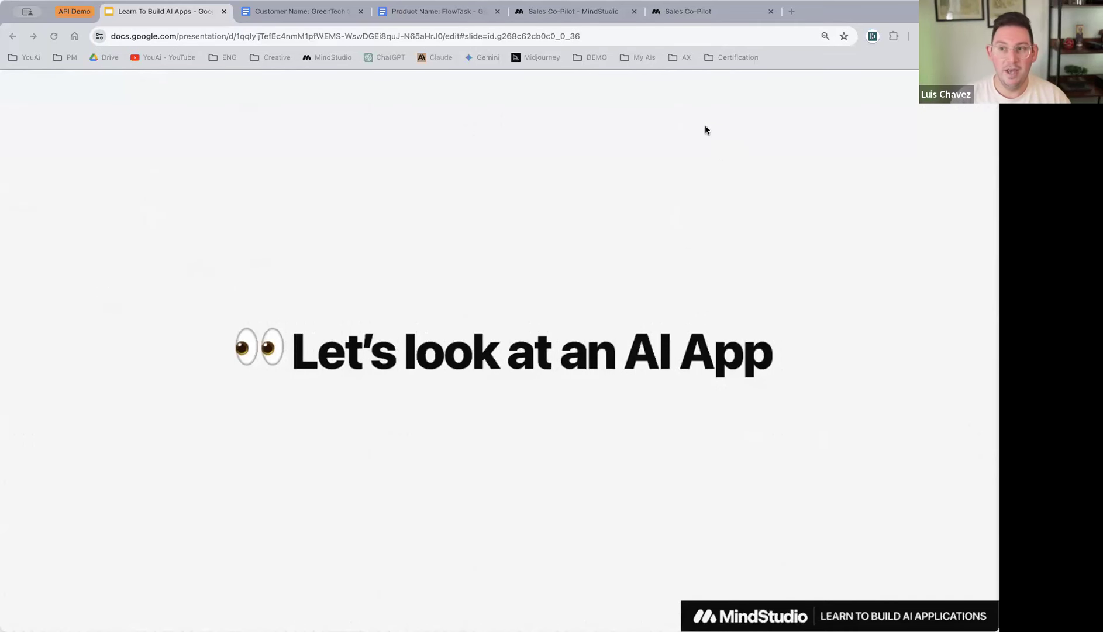
- Switch to the Sales Co-Pilot page and look through its landing page
click(683, 15)
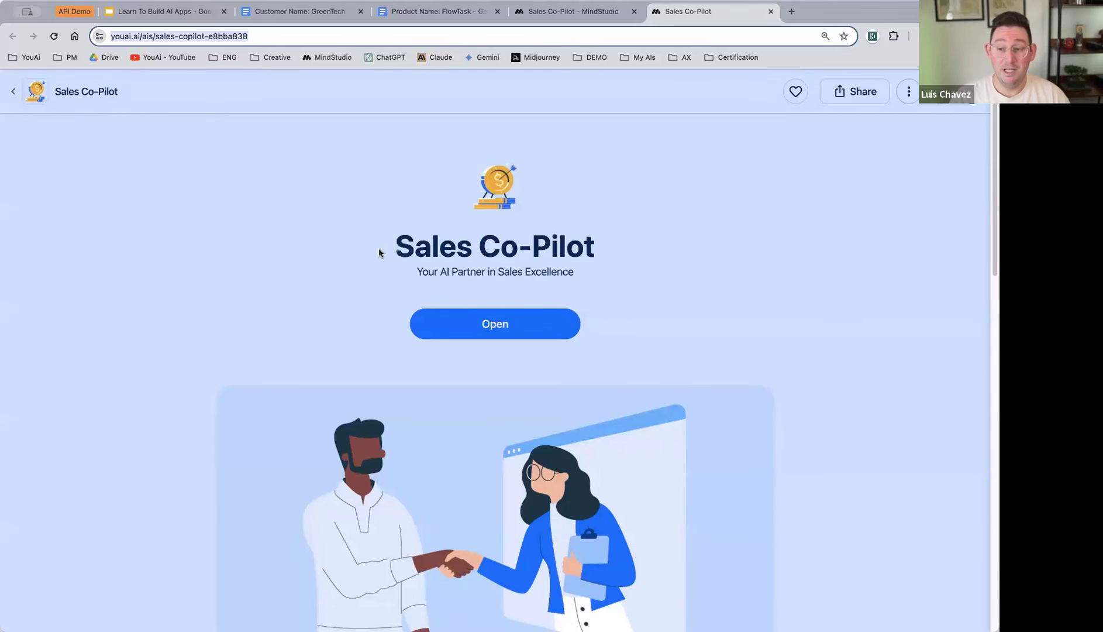
scroll(330, 276, down, 3)
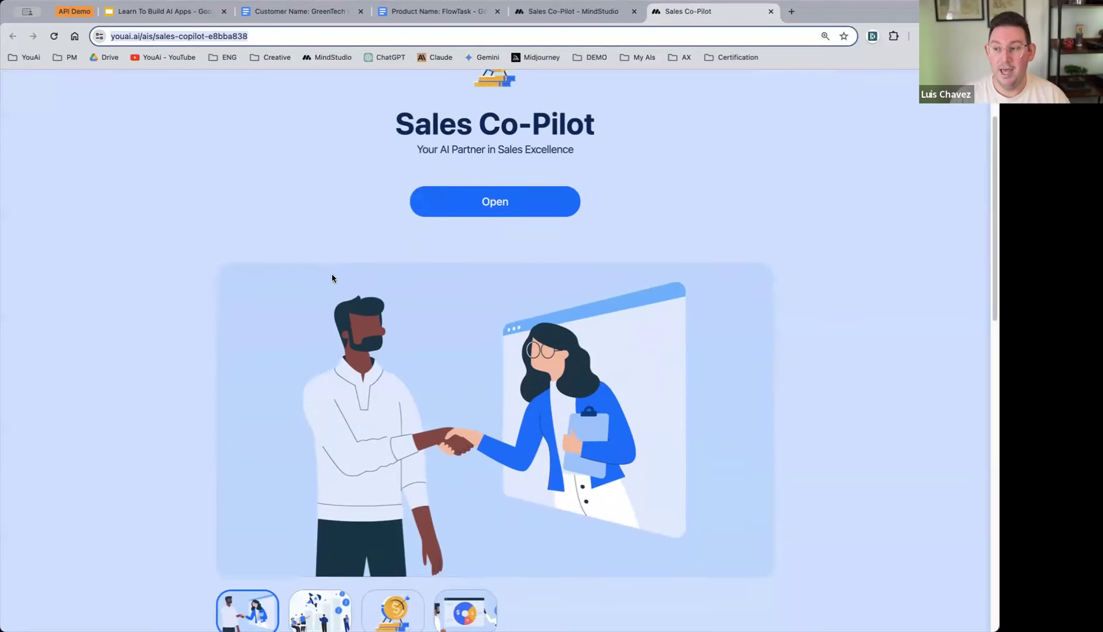
scroll(332, 278, down, 10)
scroll(335, 277, down, 3)
scroll(334, 278, up, 15)
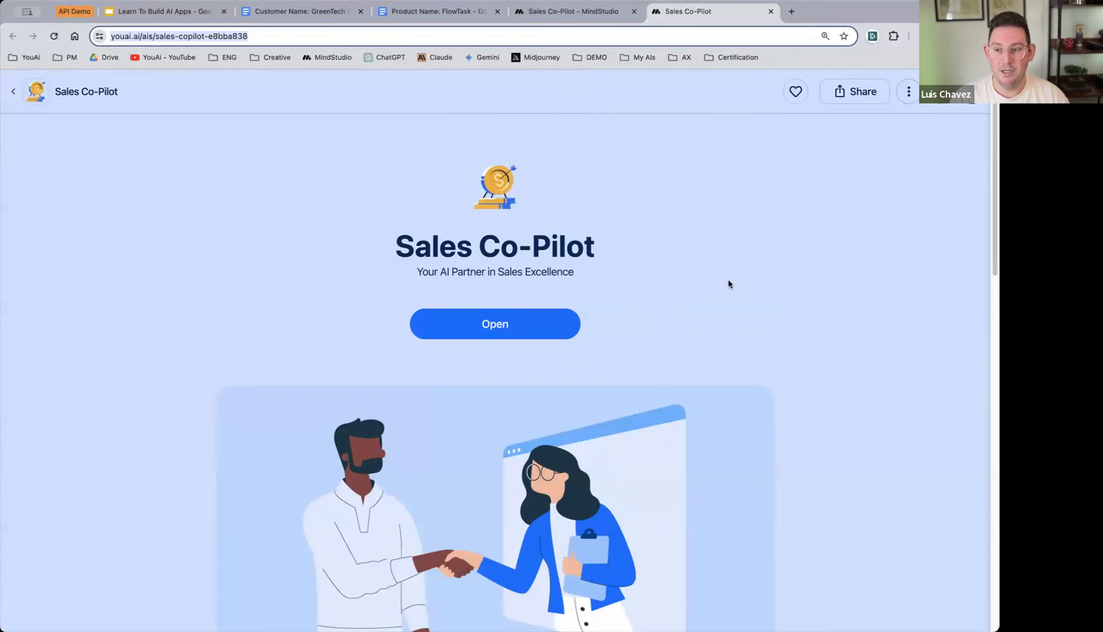
scroll(725, 298, down, 2)
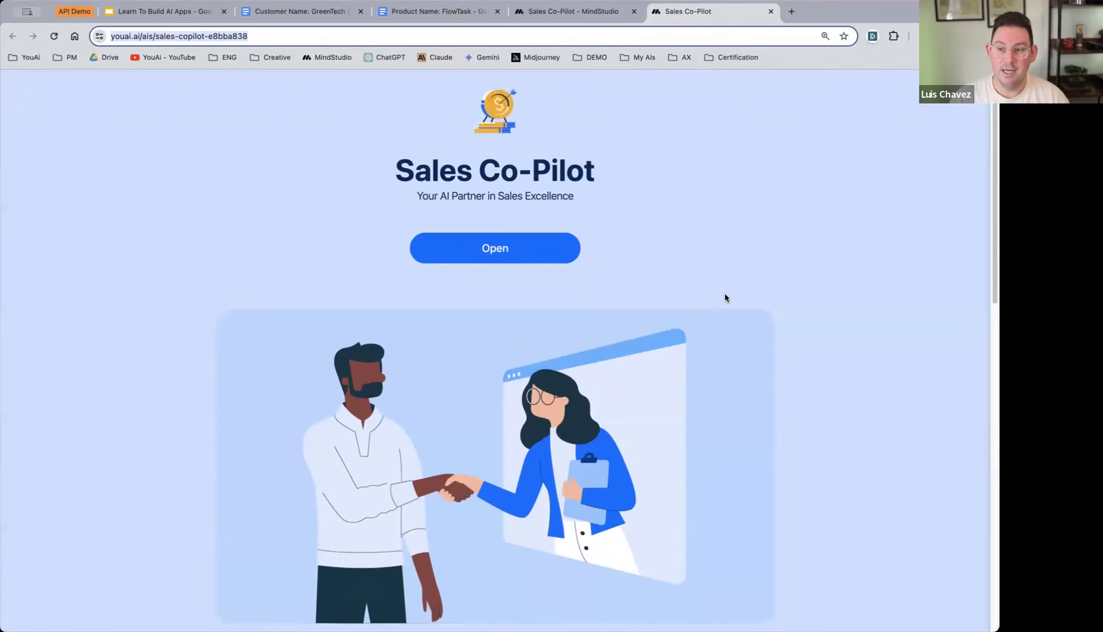
scroll(698, 231, up, 2)
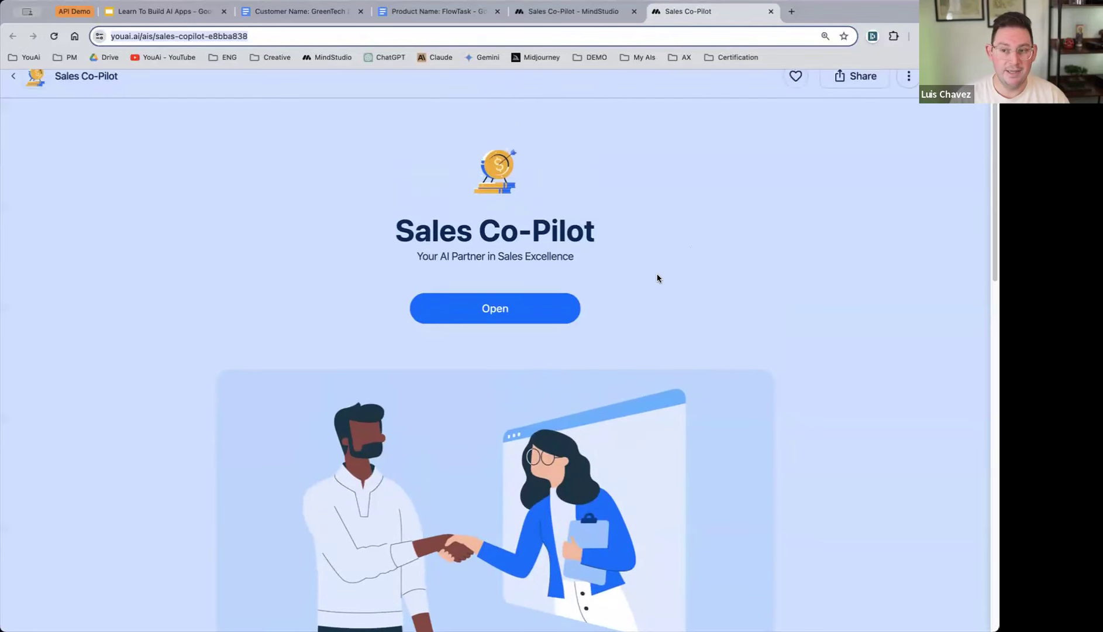
- Open the Sales Co-Pilot app and bring up its onboarding for editing
click(542, 311)
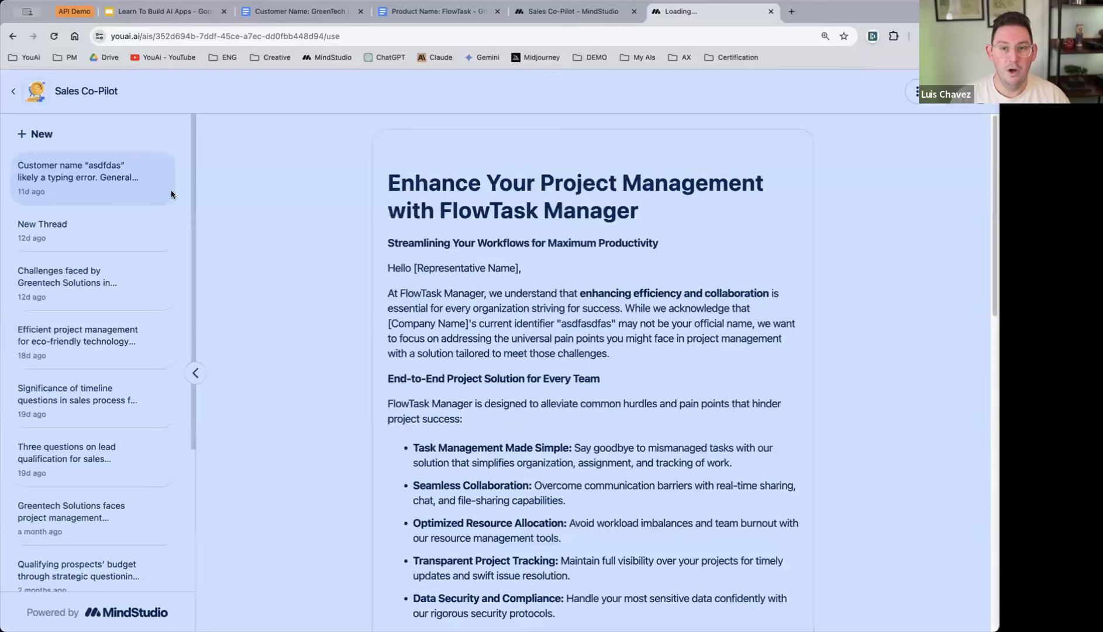
click(915, 91)
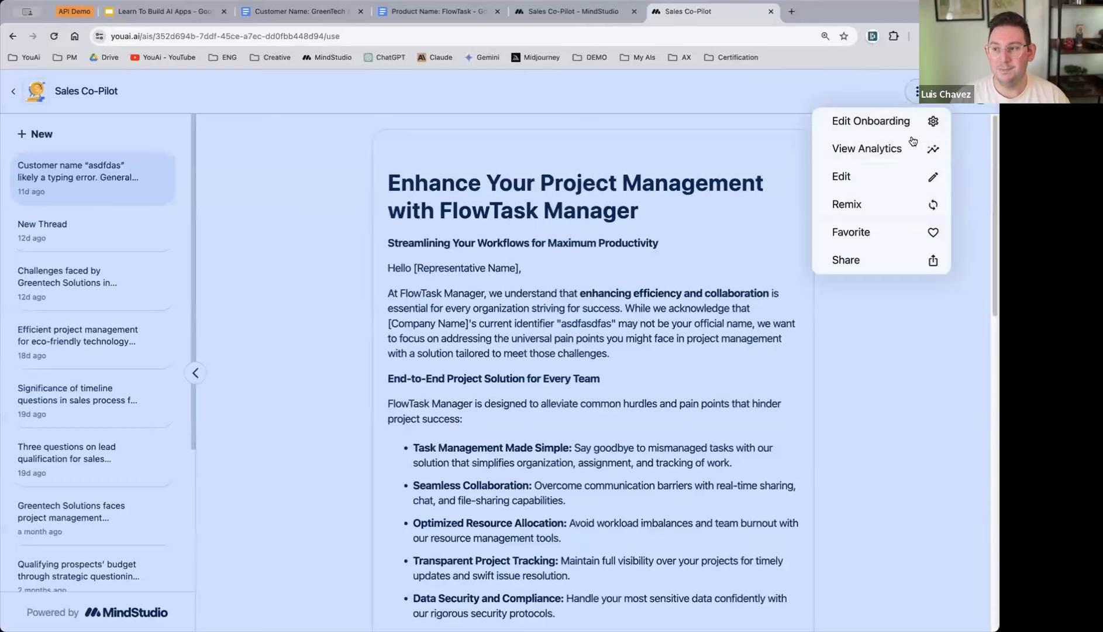
click(879, 131)
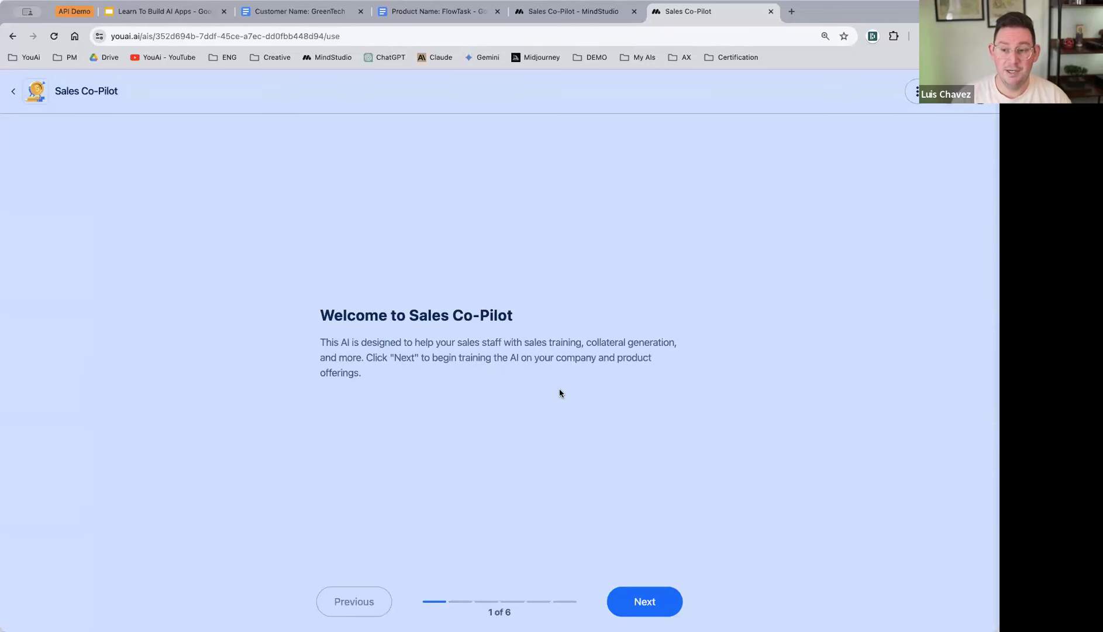
- Review the onboarding pages for product name, description, key features, value propositions and home page link, keeping the saved answers, and finish the onboarding
click(633, 602)
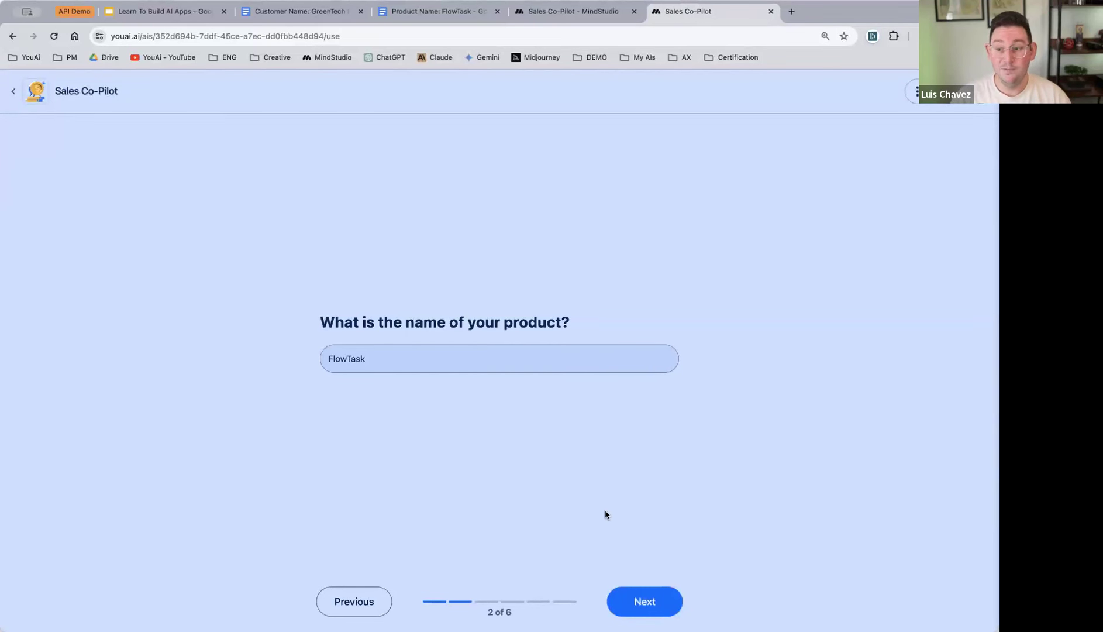
click(624, 598)
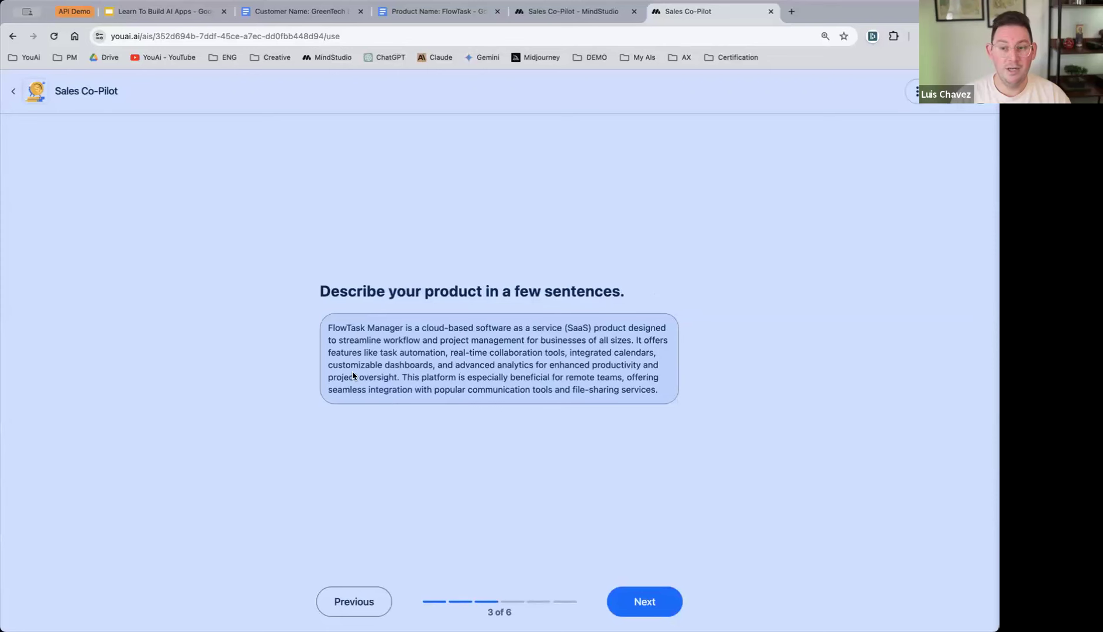
click(641, 604)
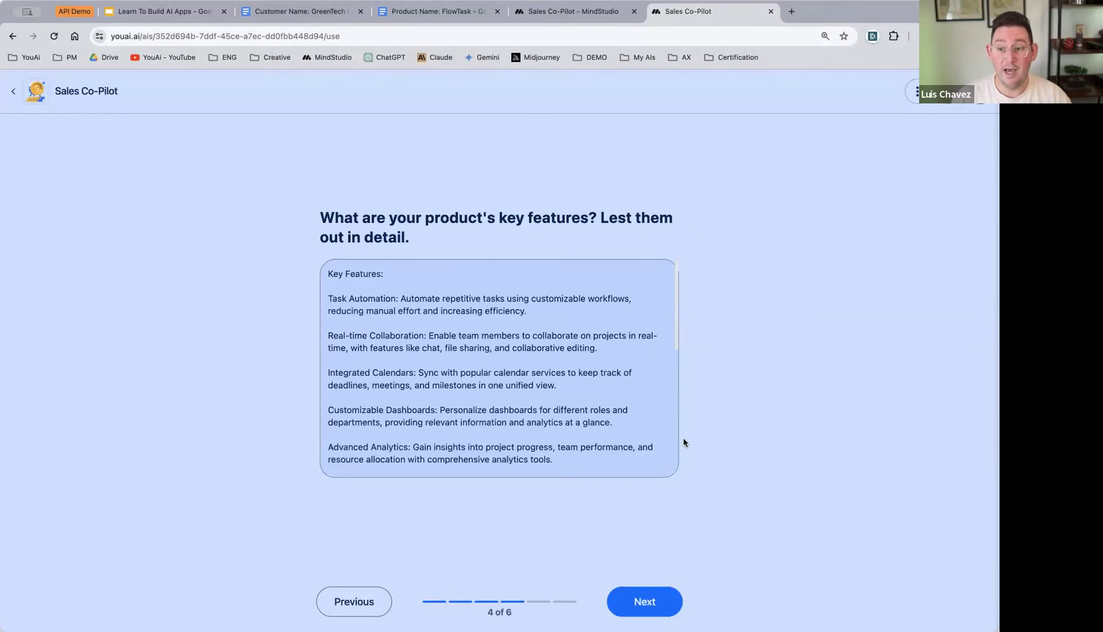
click(645, 602)
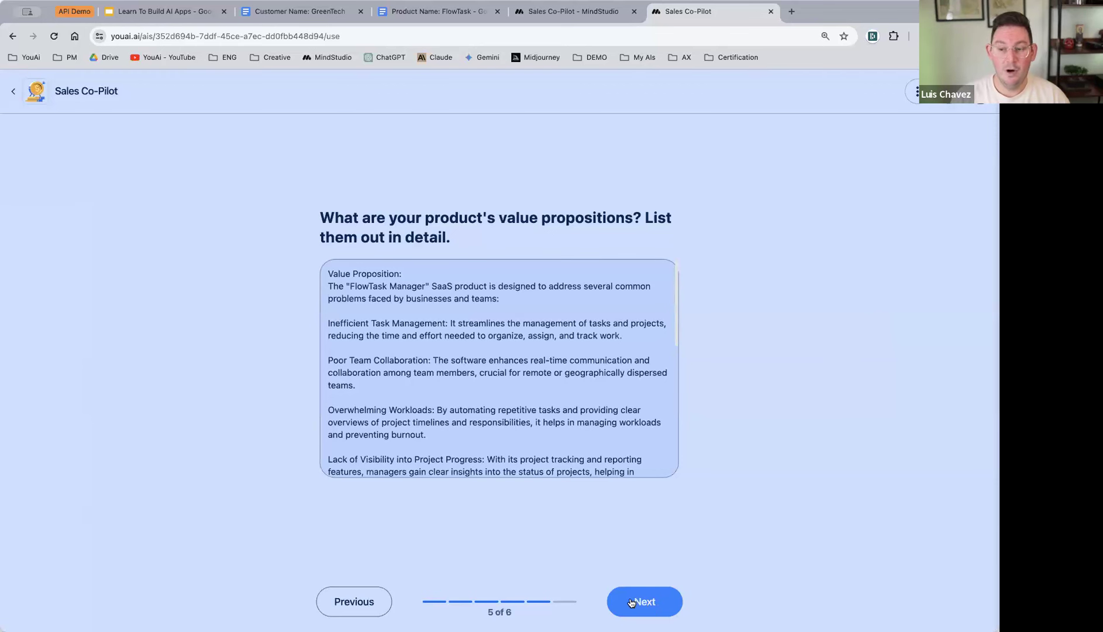
click(634, 601)
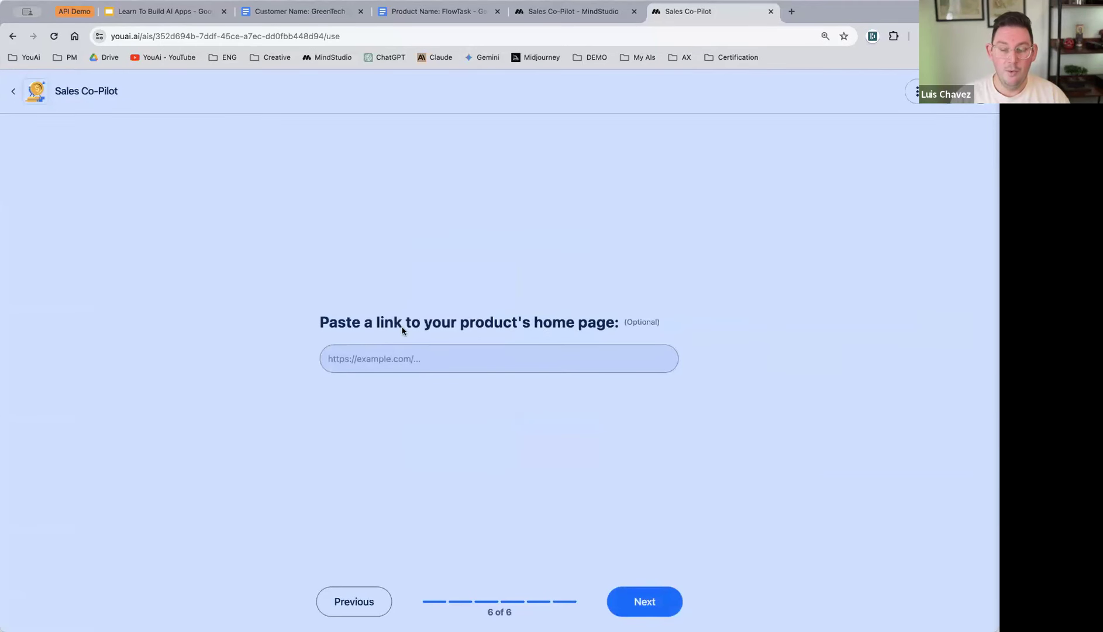
click(645, 601)
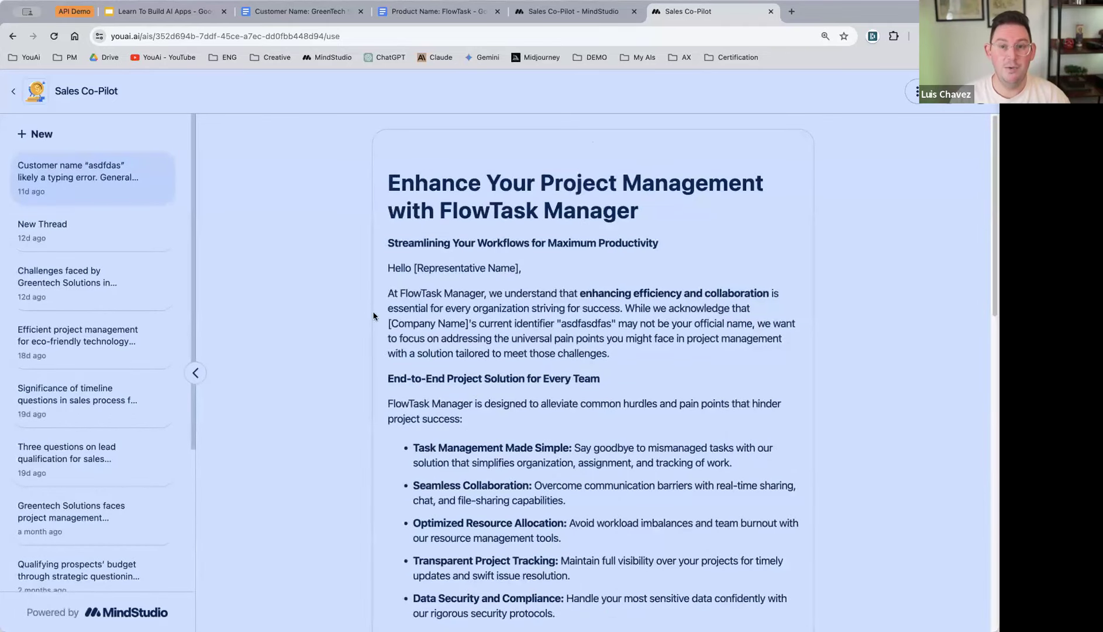
- Start a new thread and choose Create Collaterals as the task
click(76, 135)
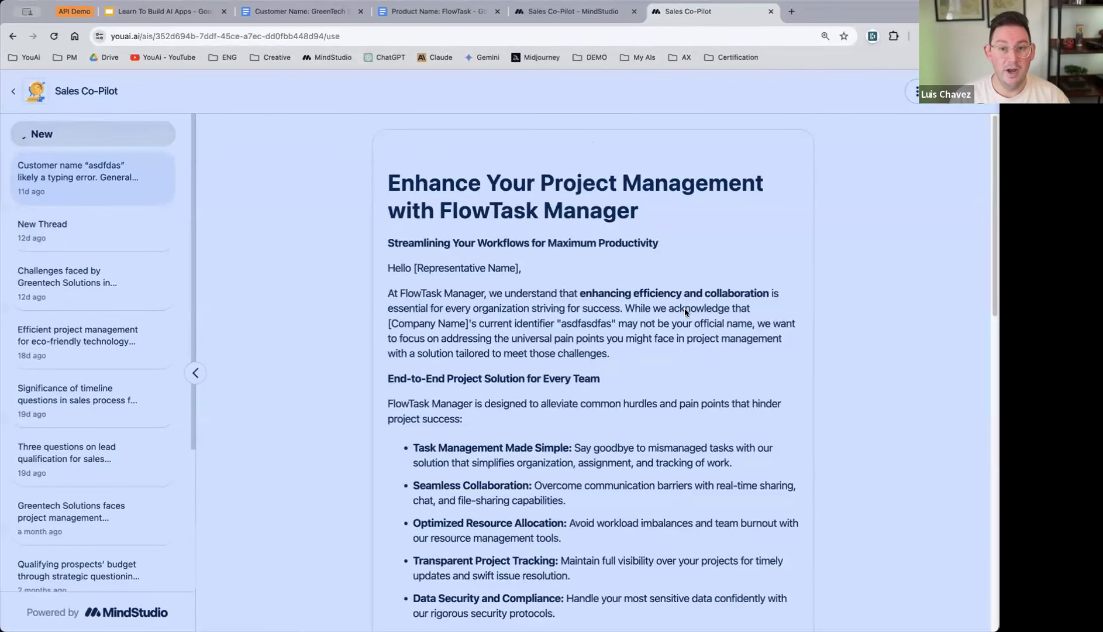
click(83, 138)
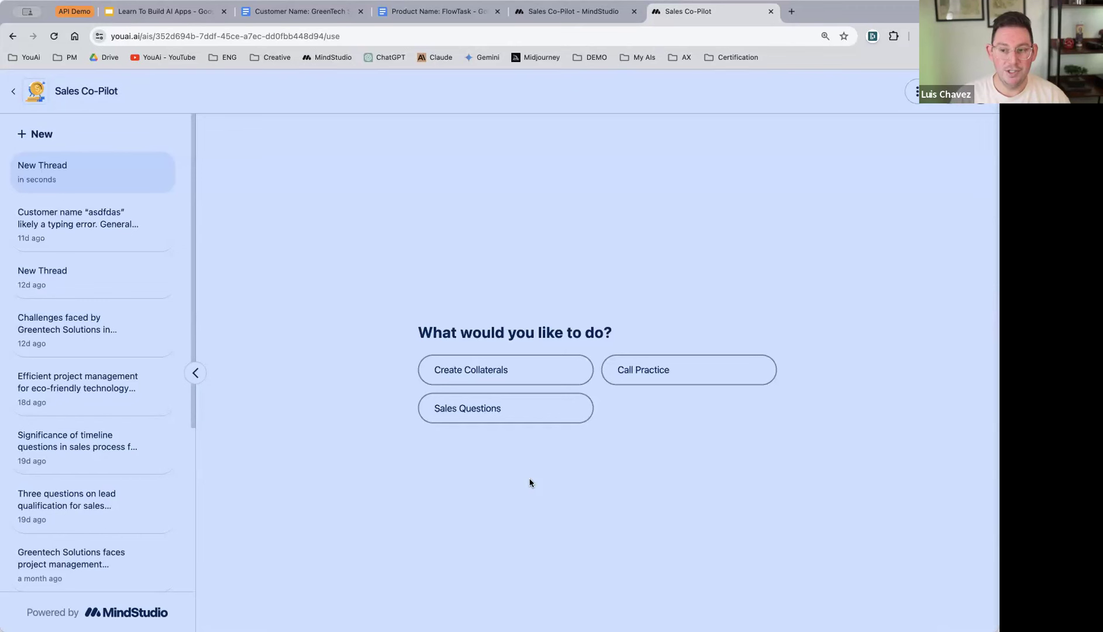
key(super+equal)
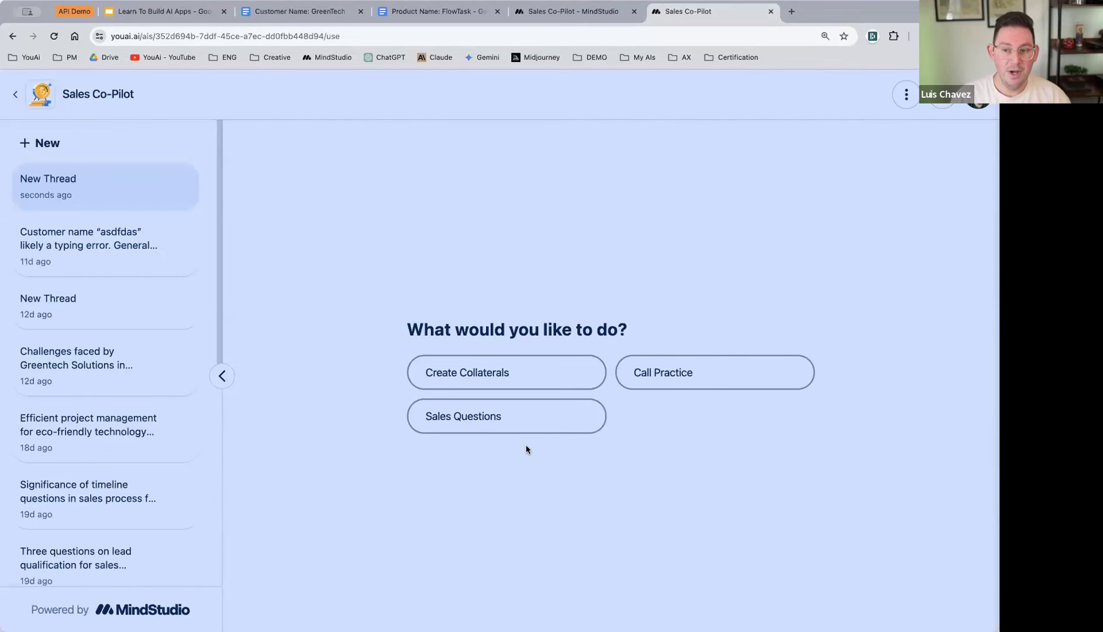
click(521, 371)
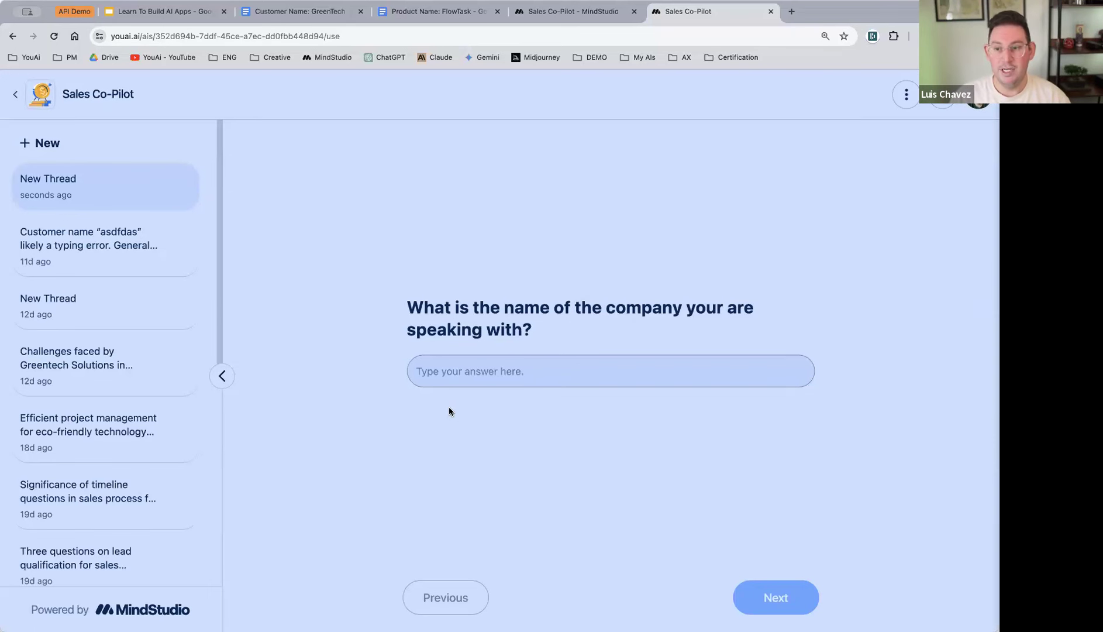
- Submit GreenTech Solutions as the name of the company being spoken with
click(458, 376)
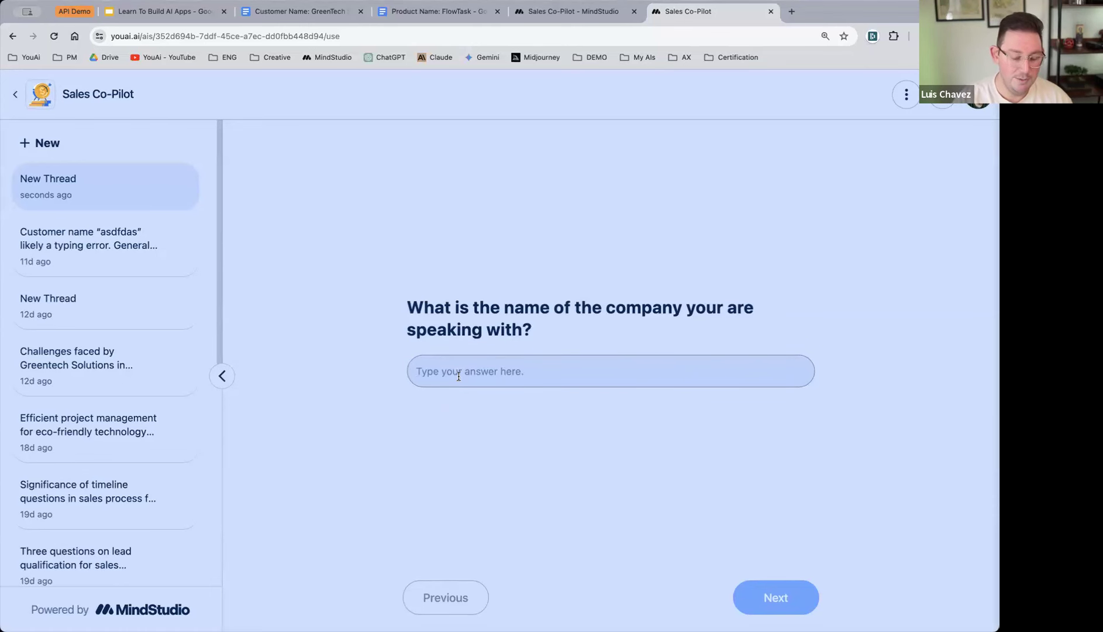
text(GreenTech Solutions)
key(Return)
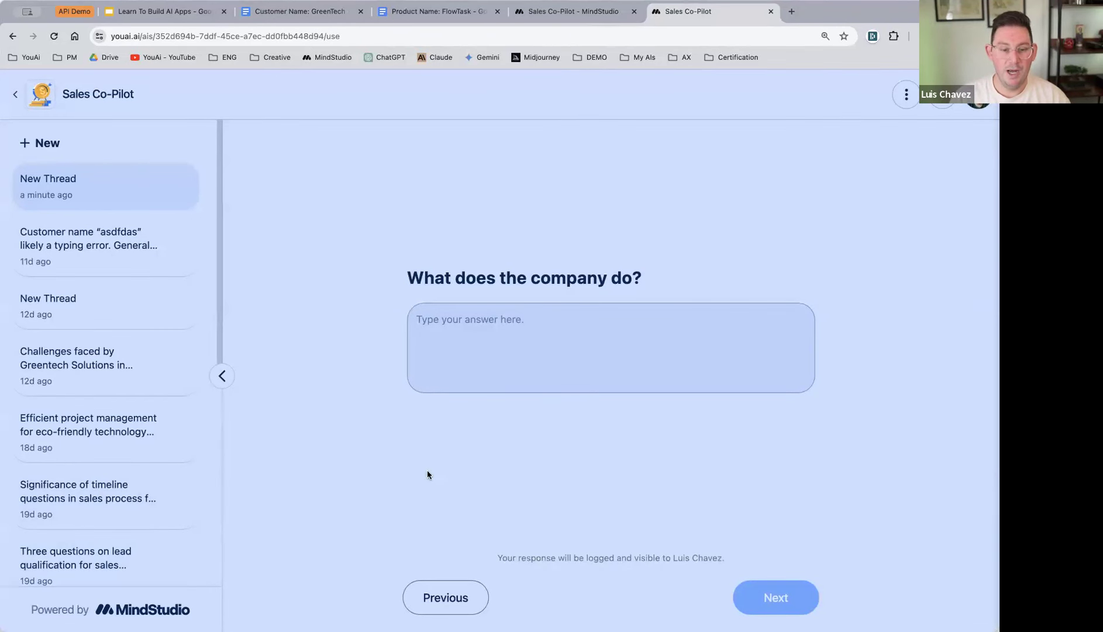
- Copy the full Customer Description text from the GreenTech intake document and submit it as the answer to what the company does
click(311, 12)
click(416, 358)
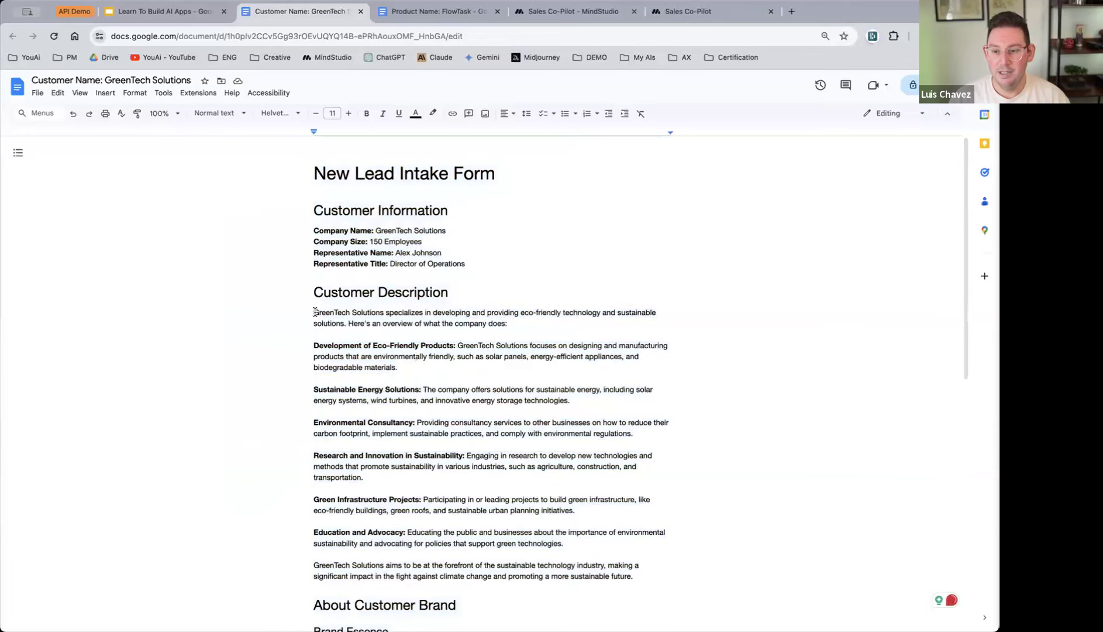
drag(314, 312, 633, 576)
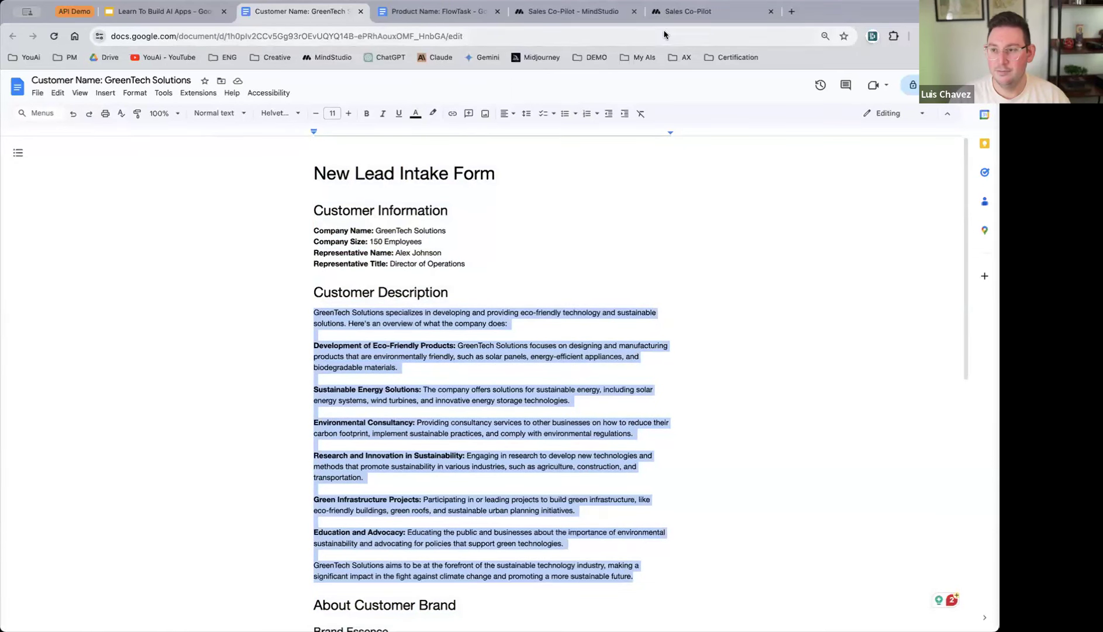
click(696, 12)
click(534, 342)
key(super+v)
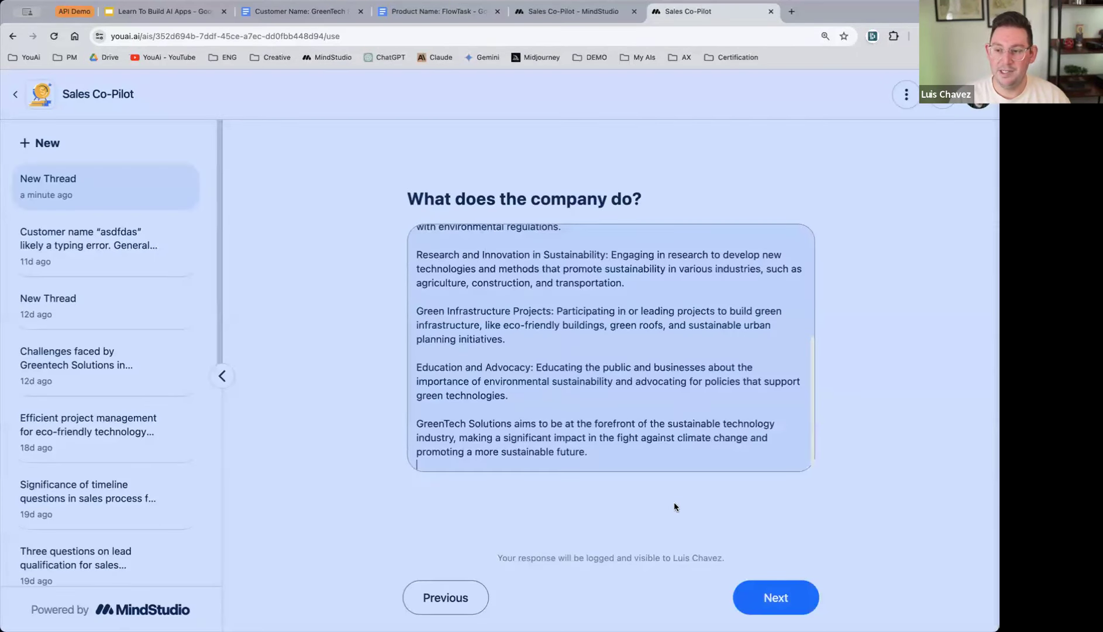
click(767, 602)
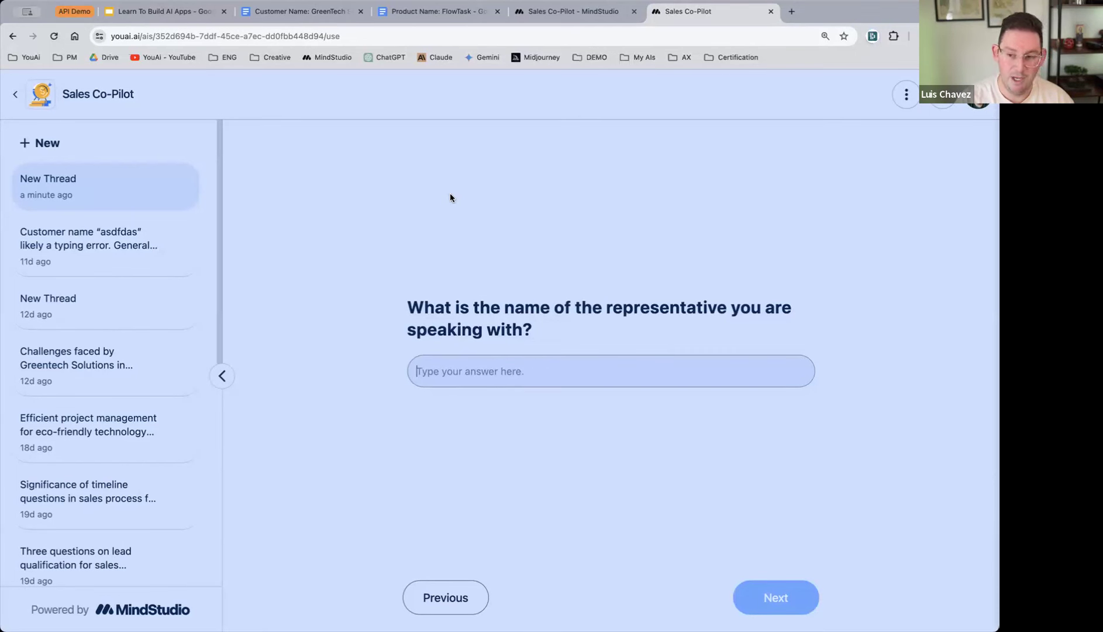
- Enter the representative's full name and continue to the title question
text(Alex)
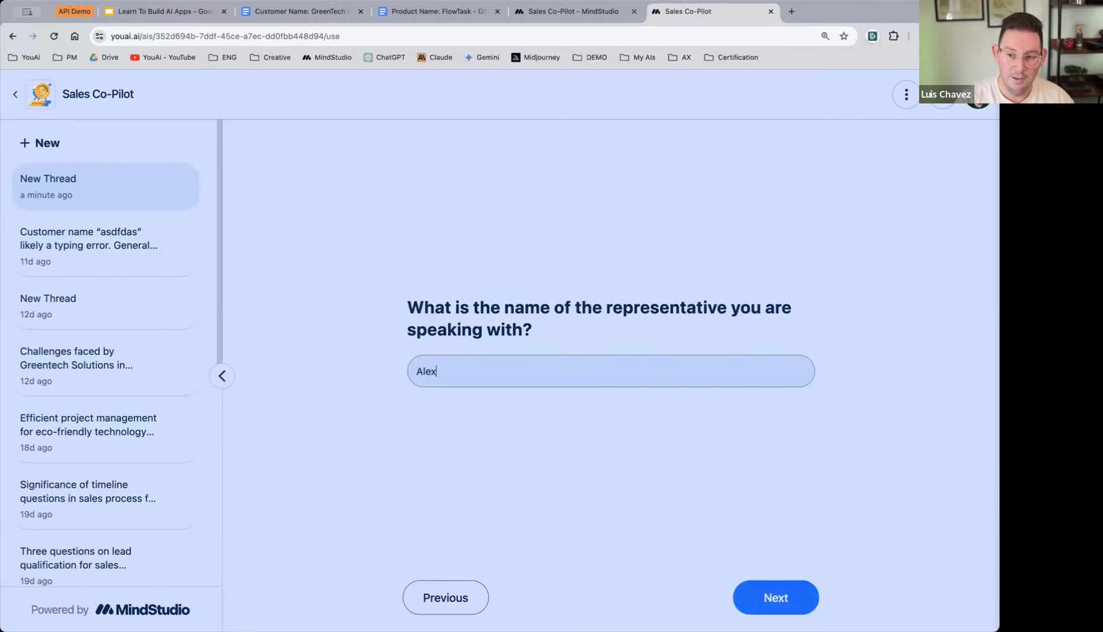
text( Johnson)
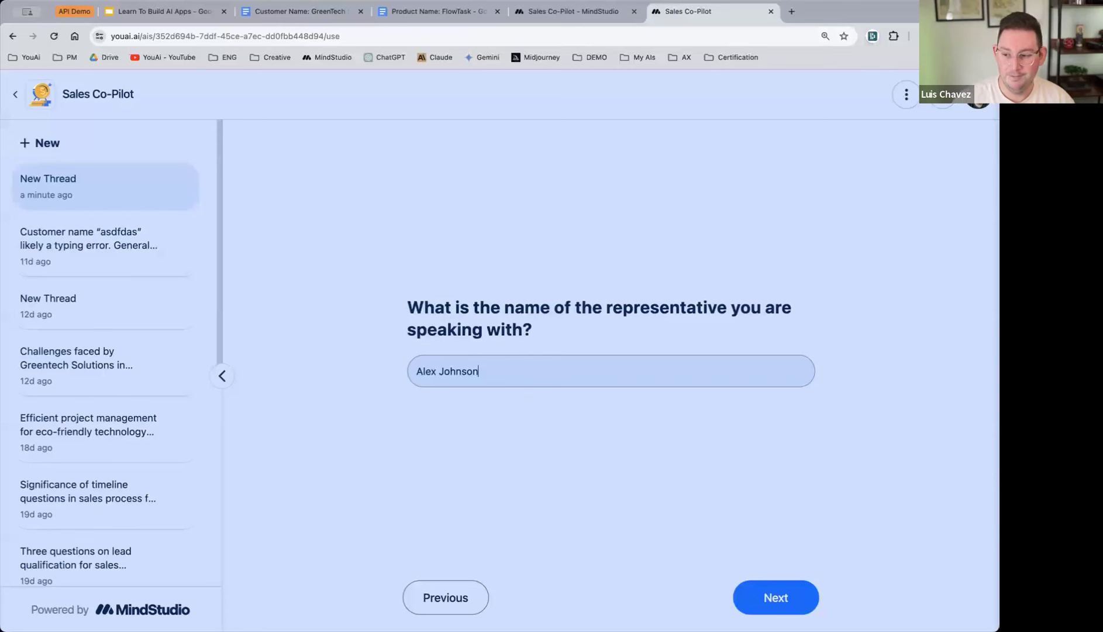
click(754, 603)
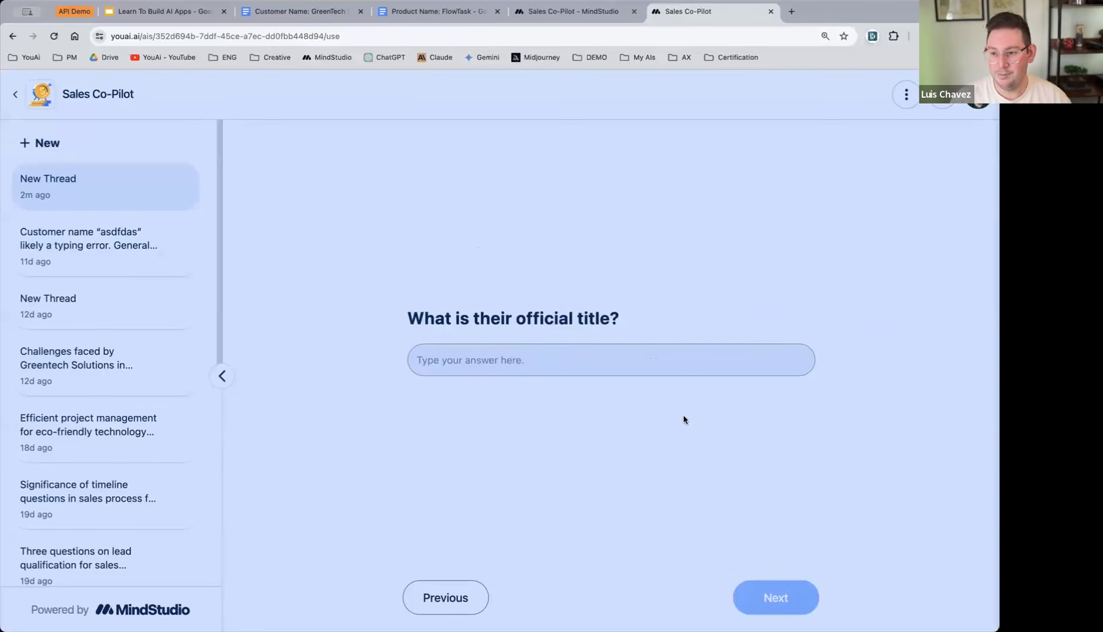
- Set the representative's official title to Director of Operations and answer No to whether they are the final decision maker
text(D)
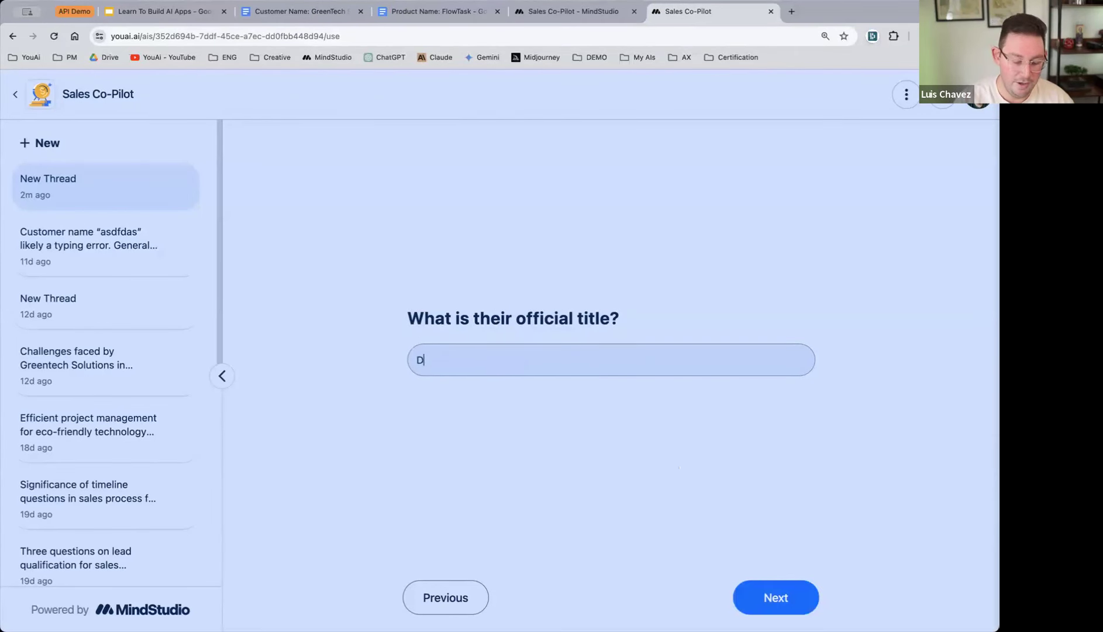
text(irector of Operations)
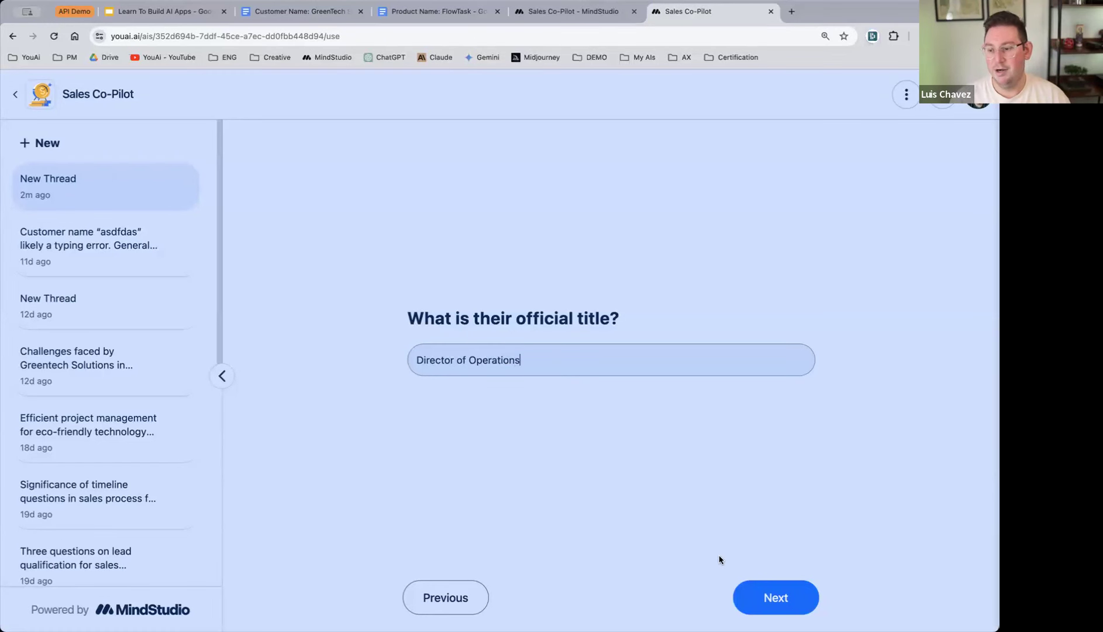
click(763, 598)
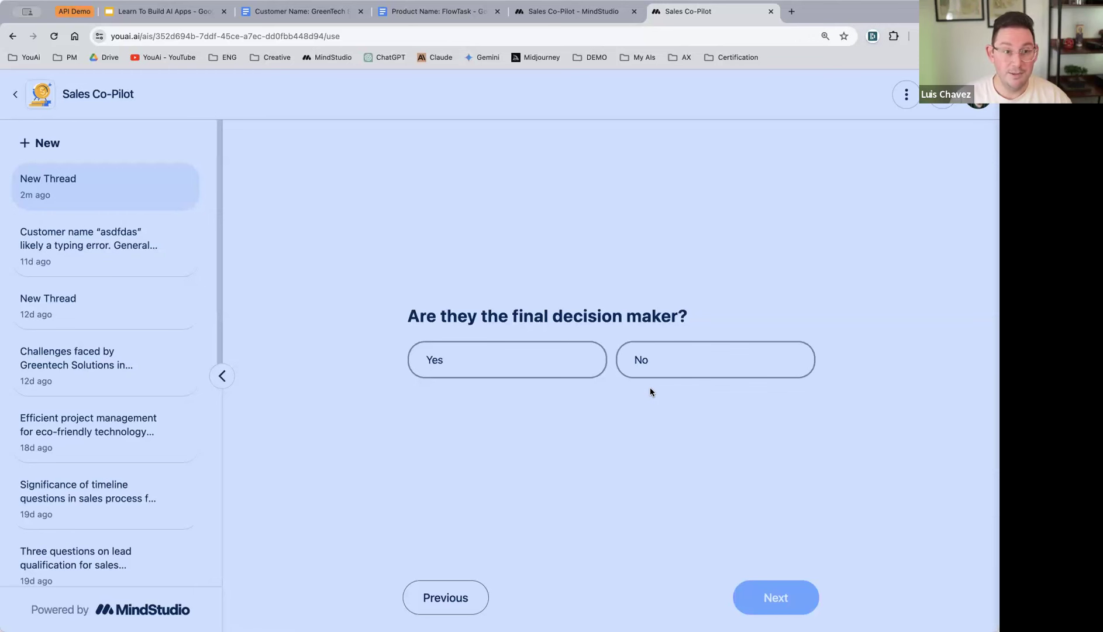
click(670, 365)
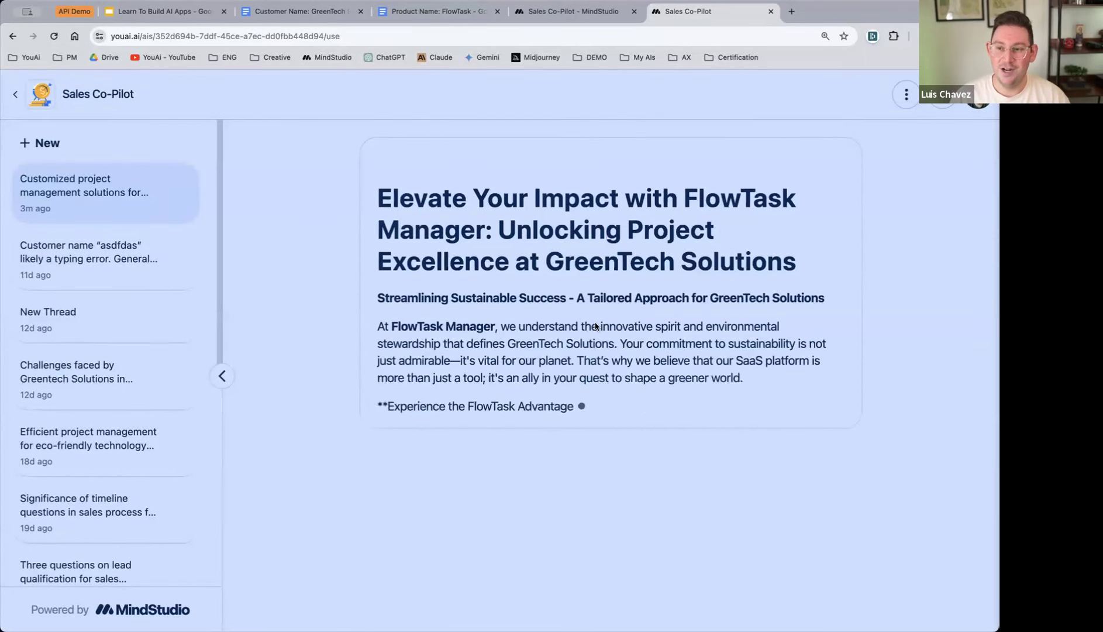
- Review the generated FlowTask Manager collateral for GreenTech Solutions from its headline through the closing representative info
double_click(412, 202)
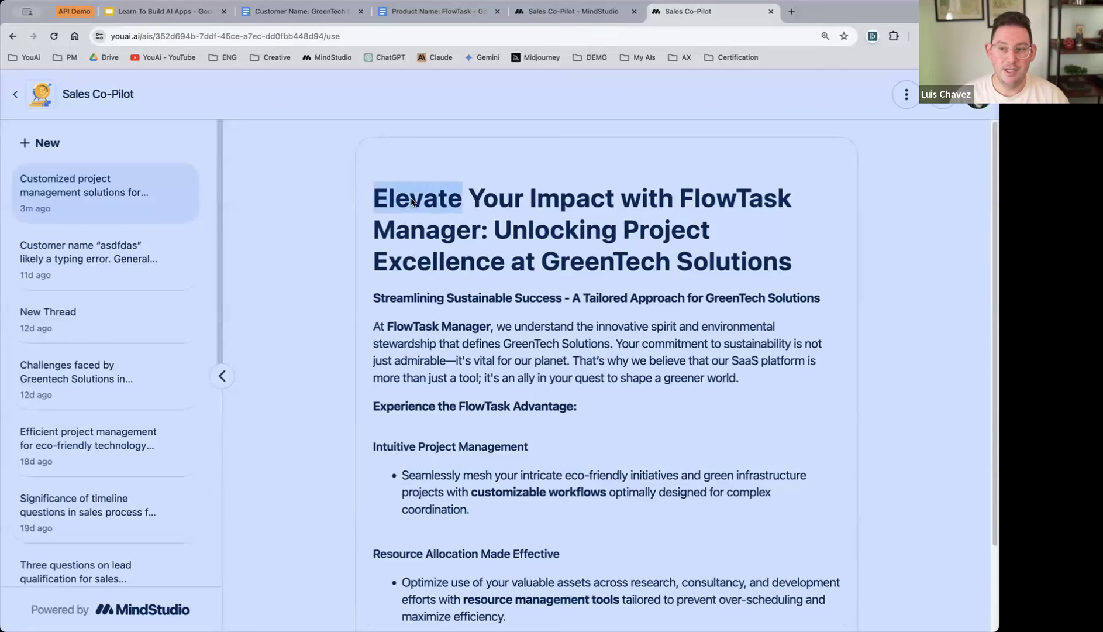
drag(412, 202, 474, 240)
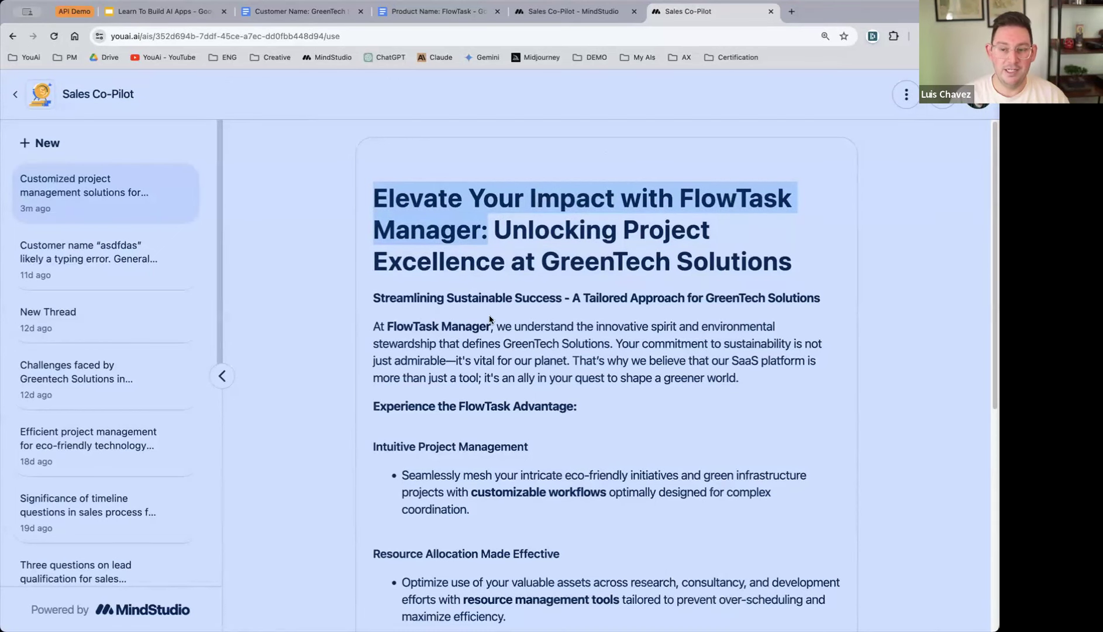
scroll(607, 418, down, 2)
scroll(570, 389, down, 3)
scroll(568, 384, up, 2)
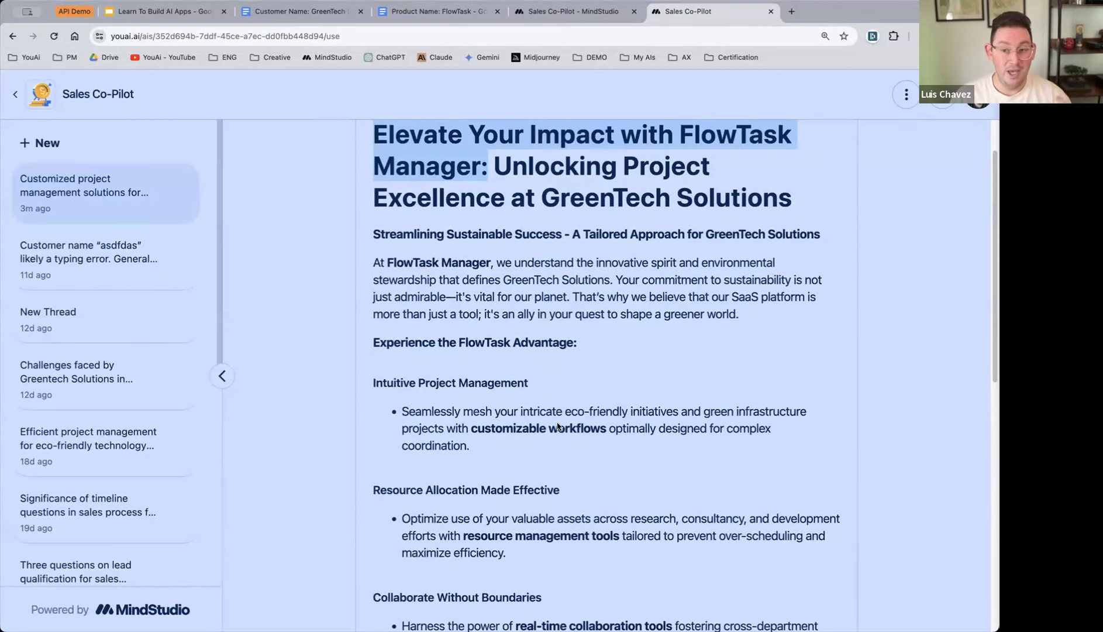
scroll(556, 409, down, 3)
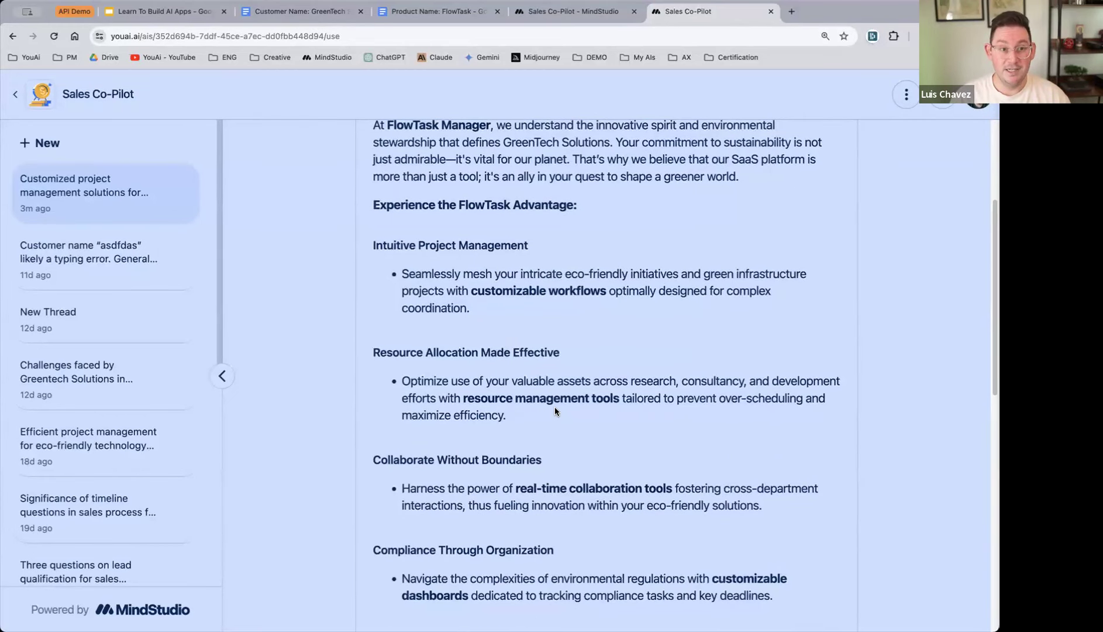
scroll(555, 411, down, 2)
scroll(555, 408, down, 9)
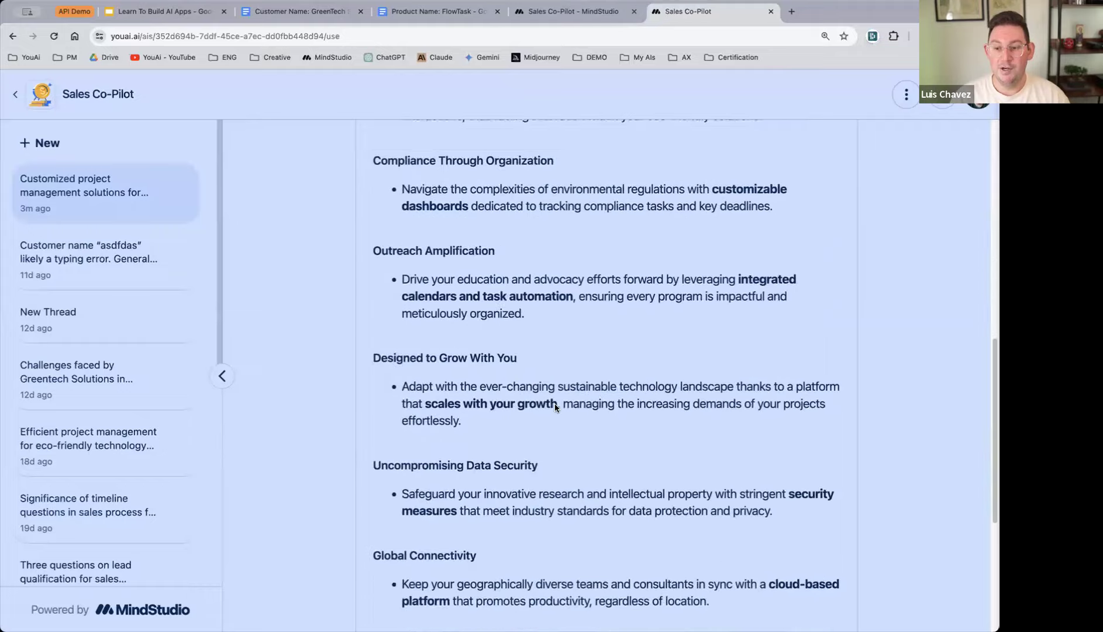
scroll(554, 408, down, 4)
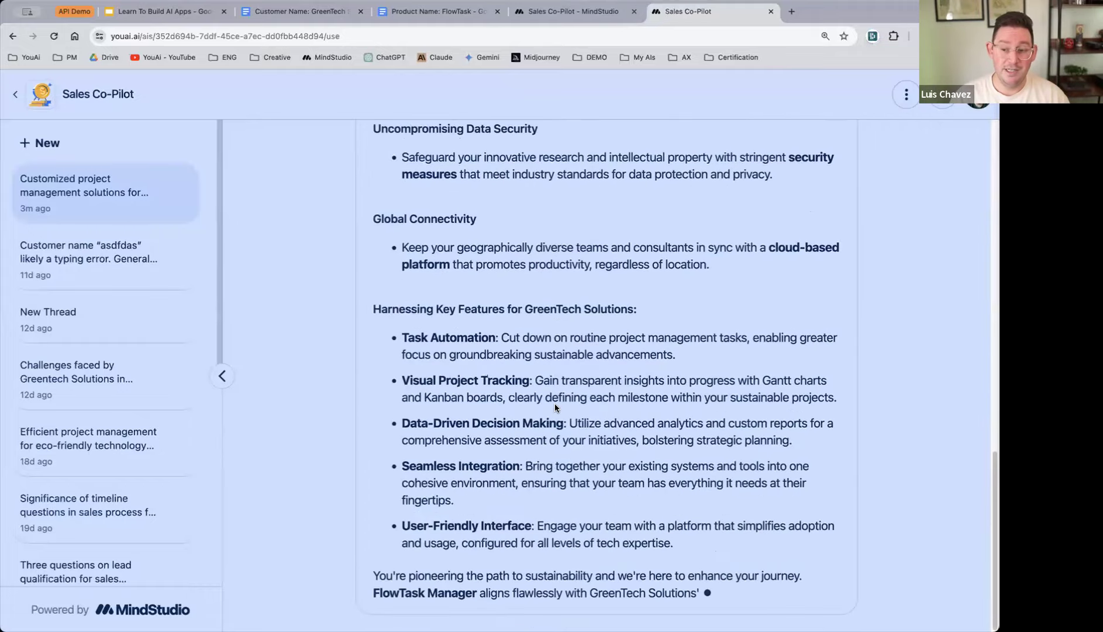
scroll(552, 388, up, 14)
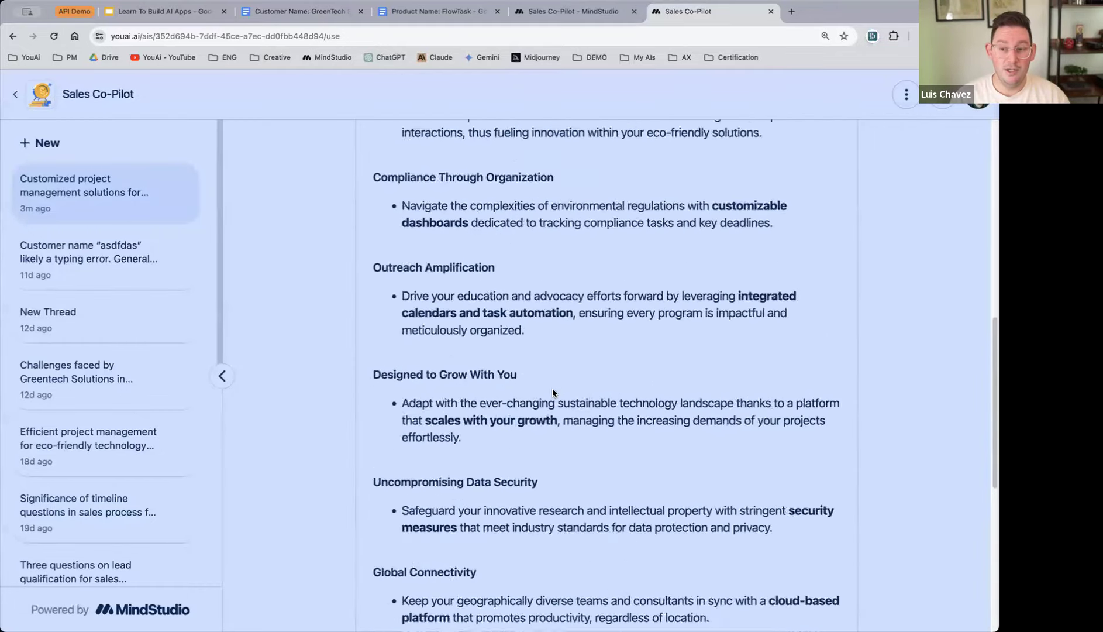
scroll(585, 393, up, 5)
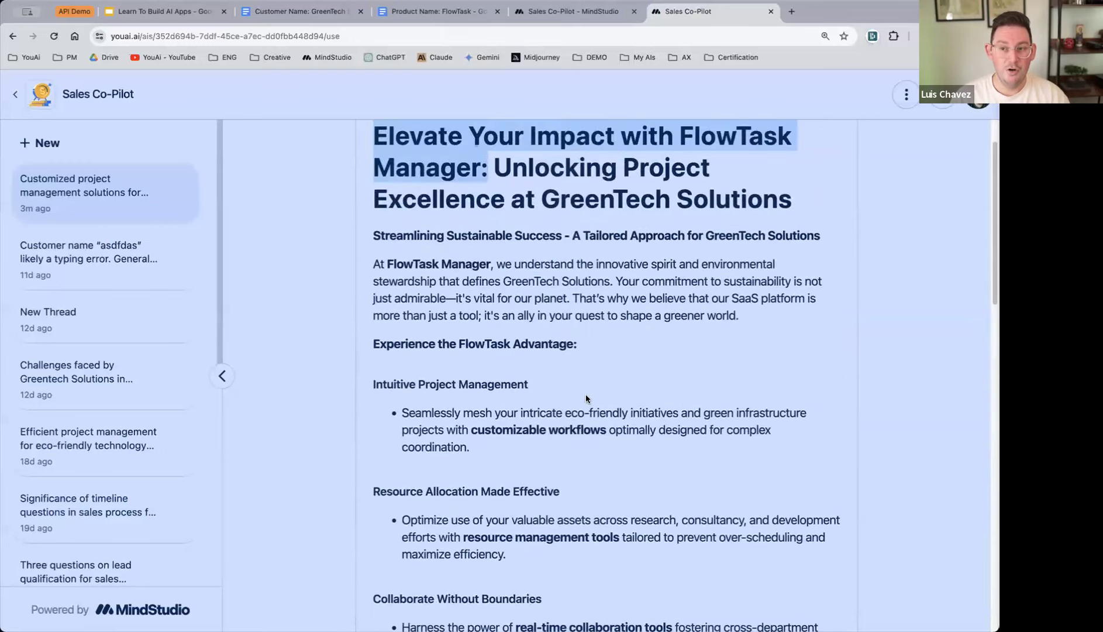
click(529, 252)
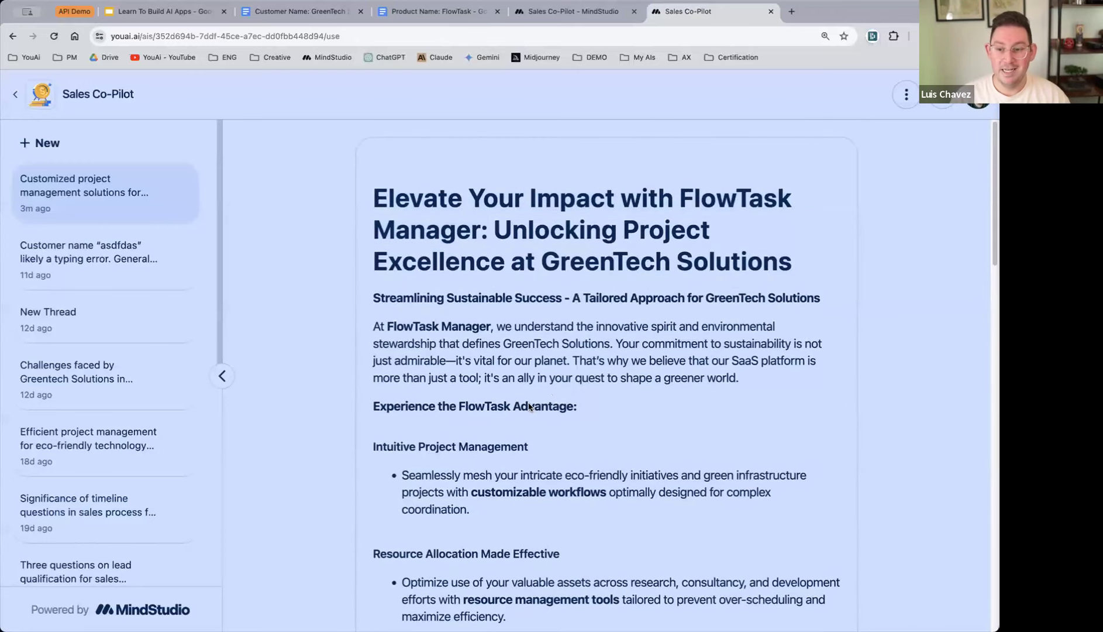
scroll(530, 404, down, 5)
scroll(530, 403, down, 18)
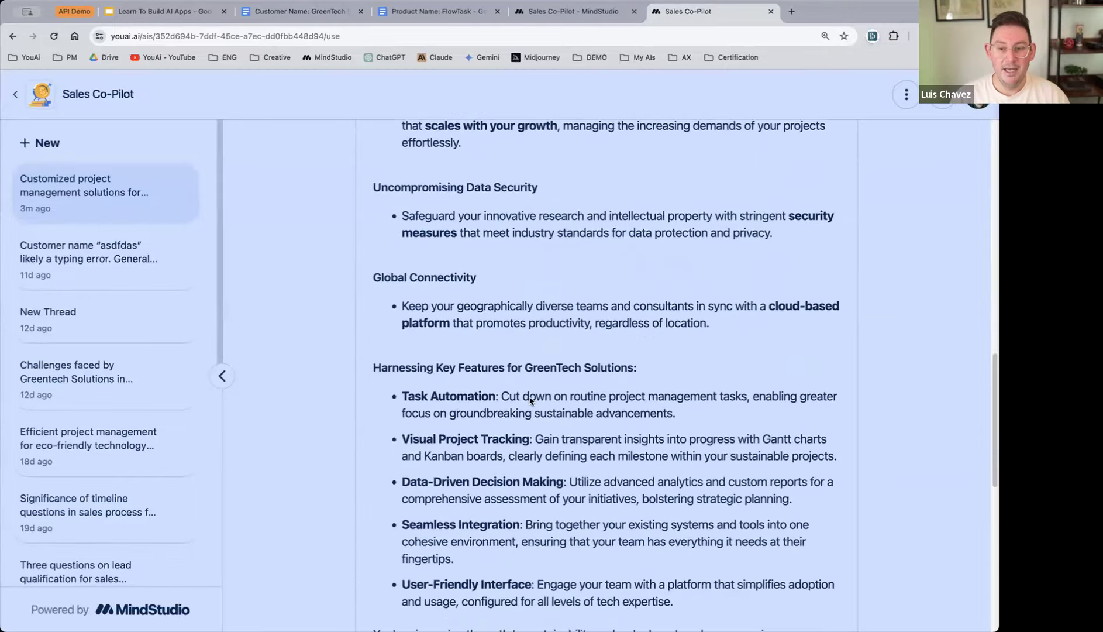
scroll(528, 397, down, 1)
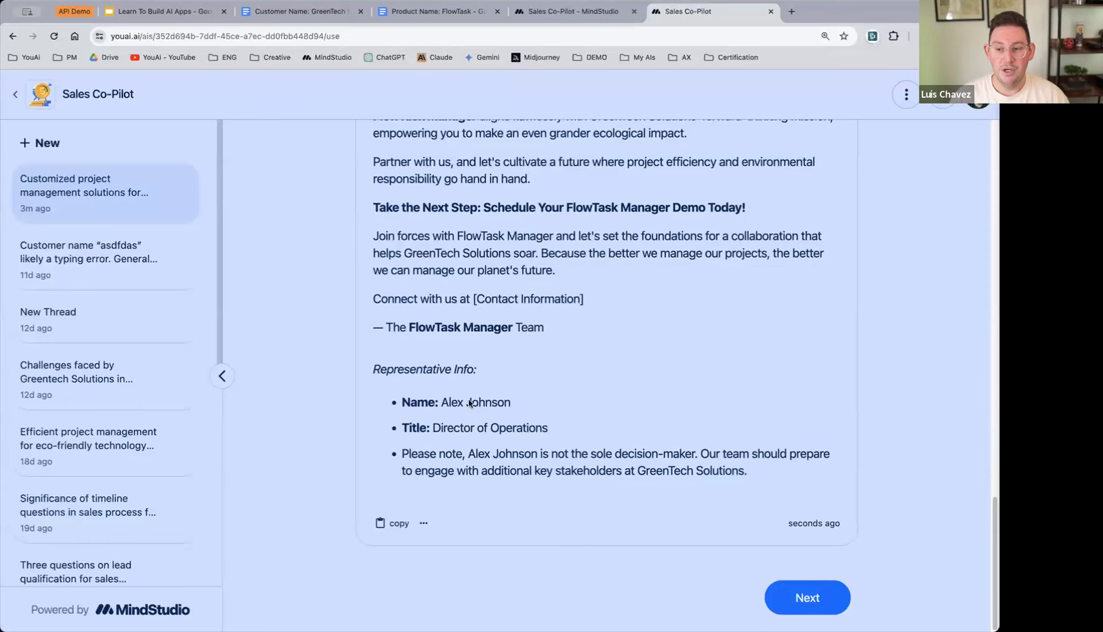
- Continue to the editable version of the collateral, open a revision request for its introductory paragraph, and dismiss it
click(835, 596)
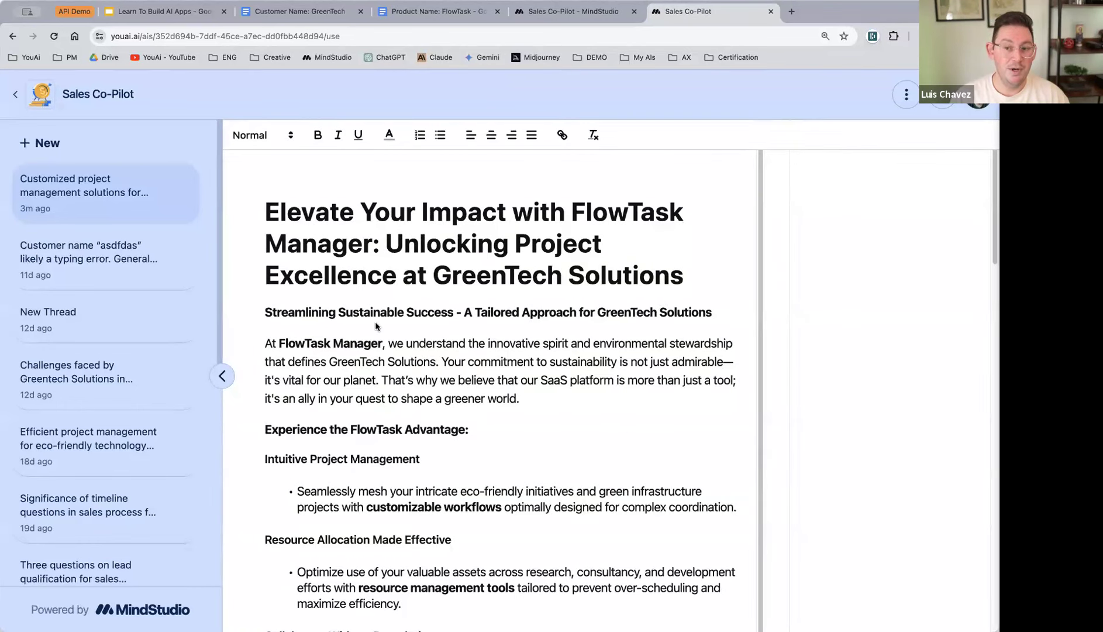
drag(526, 398, 264, 344)
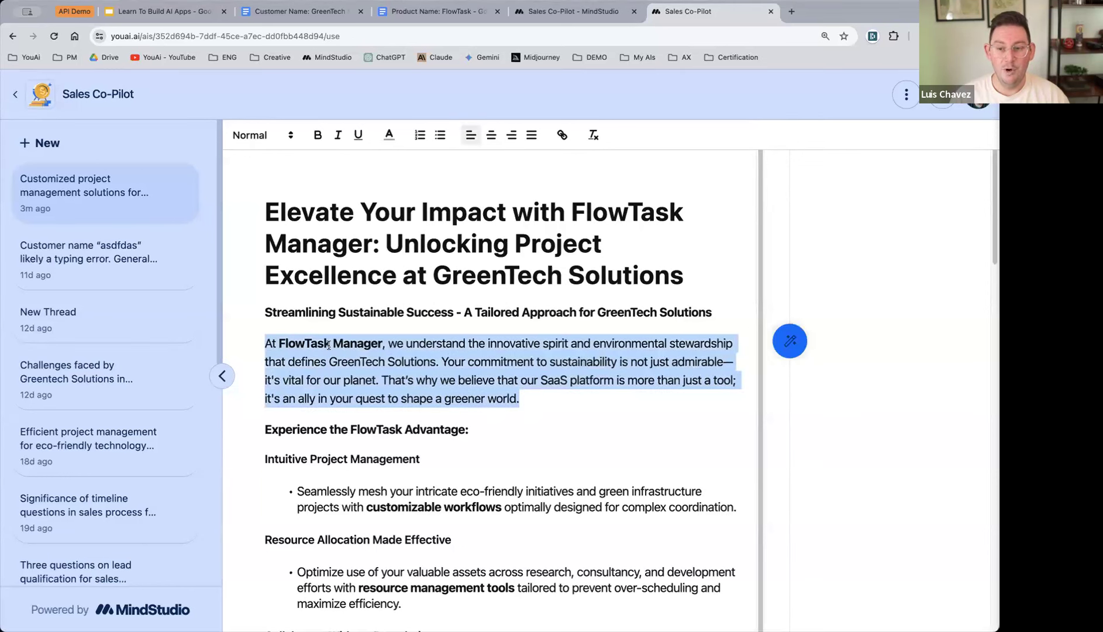
click(792, 353)
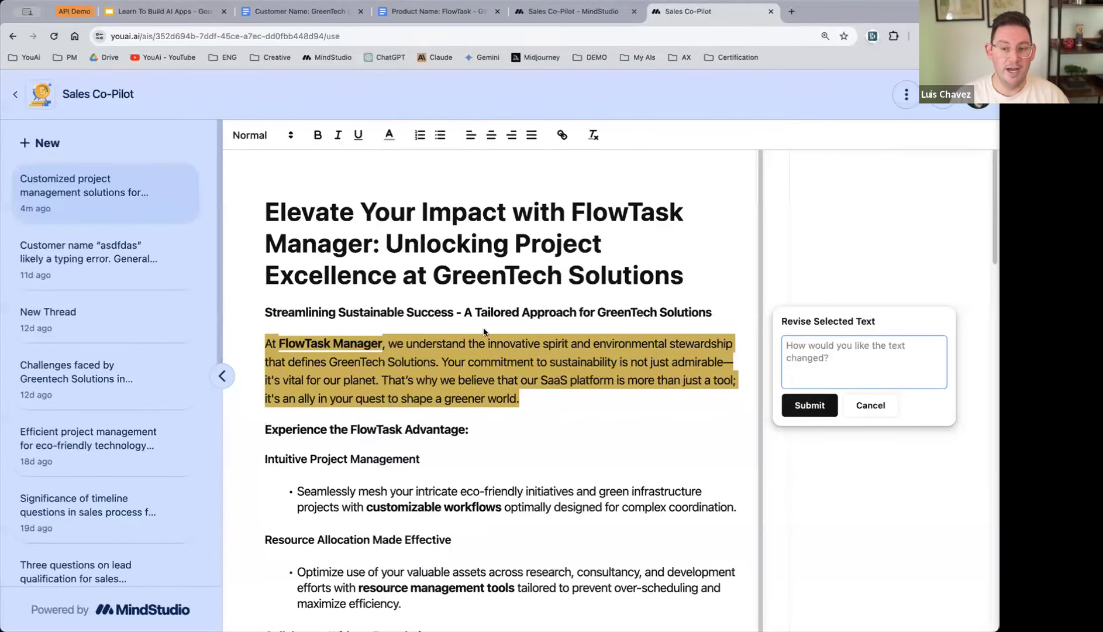
click(546, 461)
- Look through the editable collateral down to the representative info and return to its headline
scroll(561, 459, down, 4)
scroll(566, 458, down, 15)
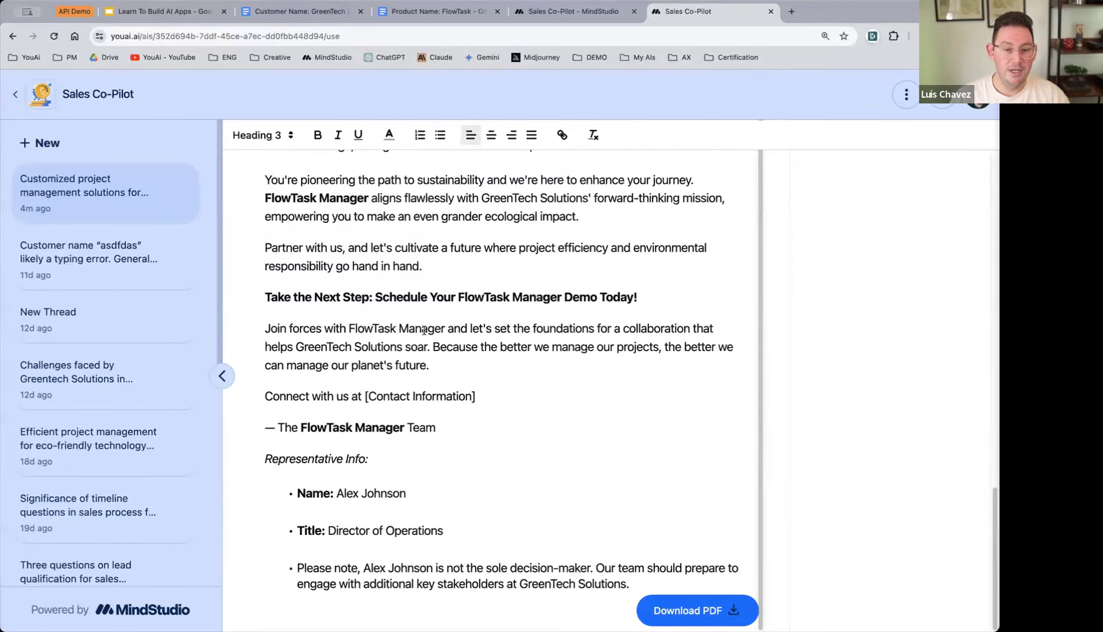
click(416, 297)
scroll(416, 297, up, 15)
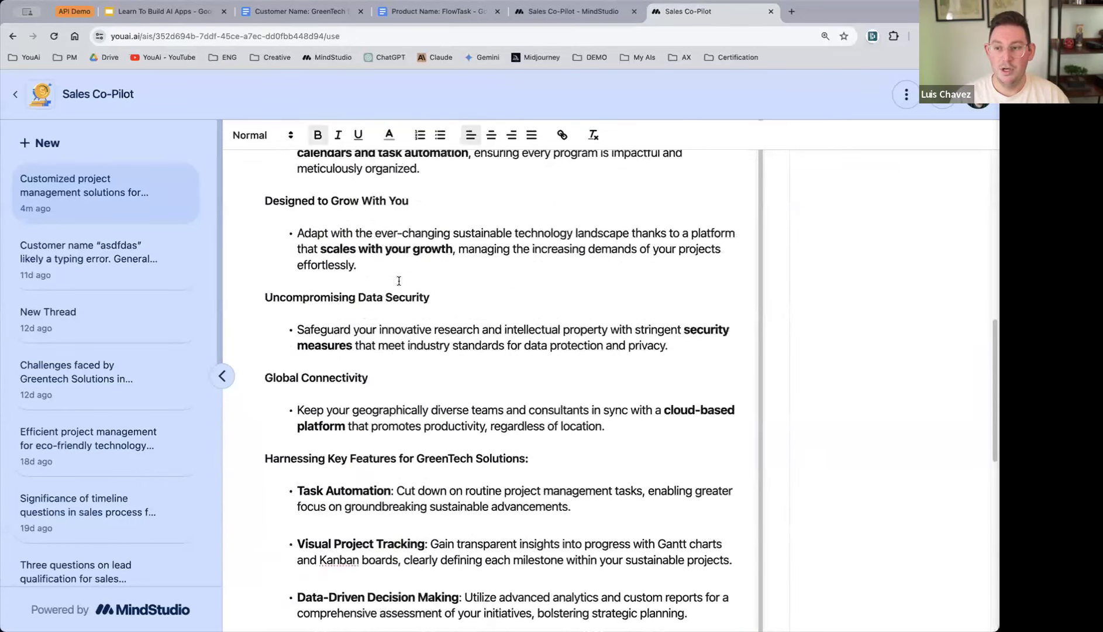
scroll(369, 298, up, 3)
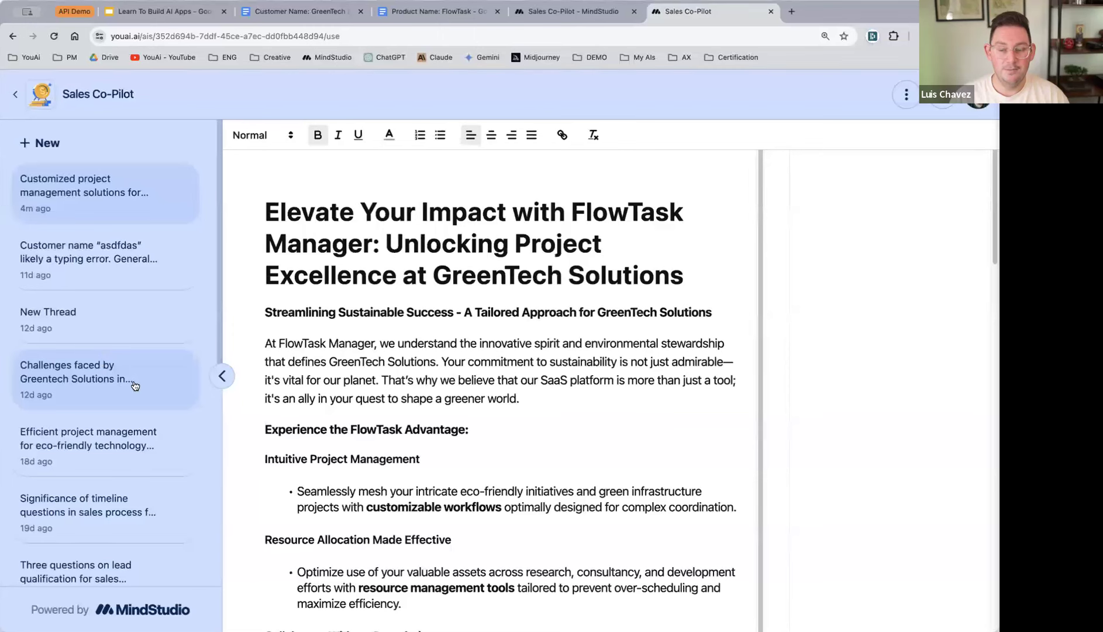
- Open the past thread introducing FlowTask Manager for Zenith and review its call practice dialogue, feedback and scenario overview
scroll(96, 480, down, 6)
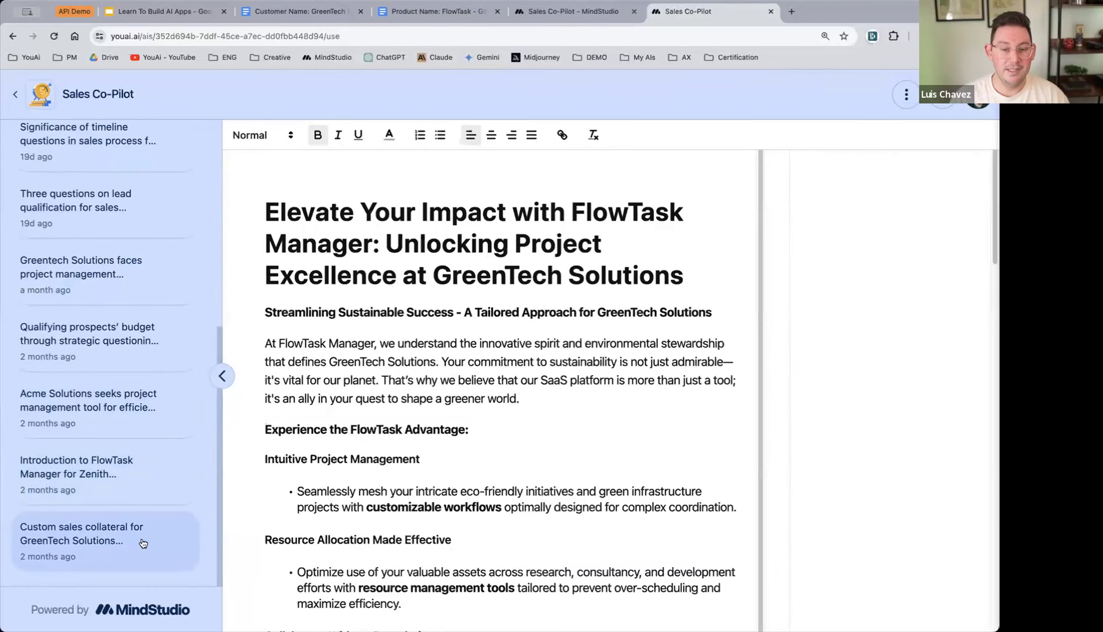
click(116, 475)
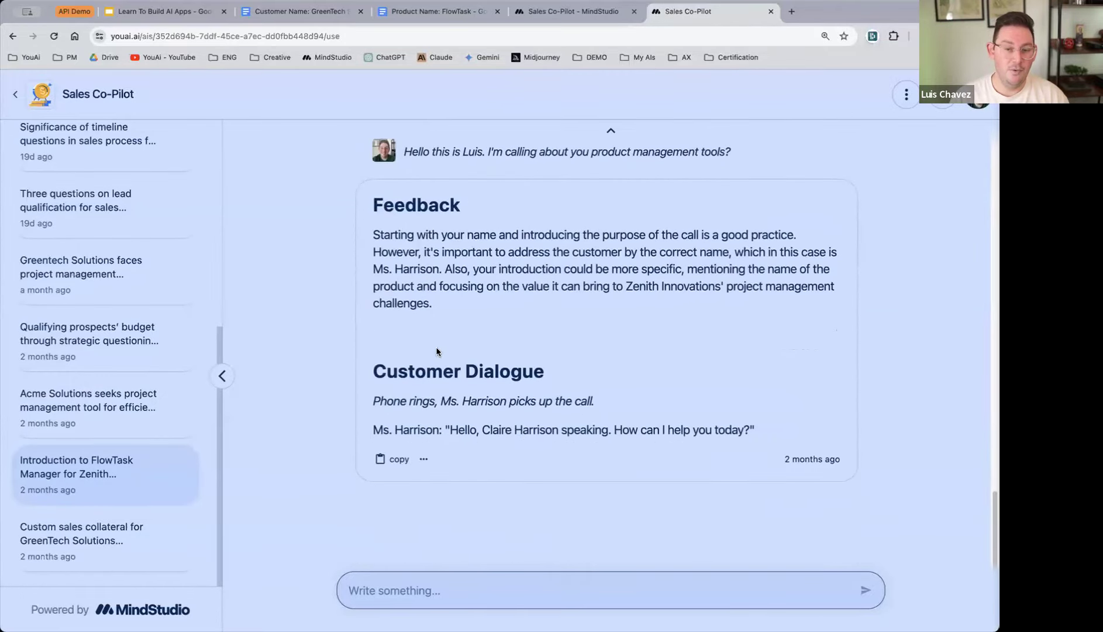
scroll(440, 342, up, 15)
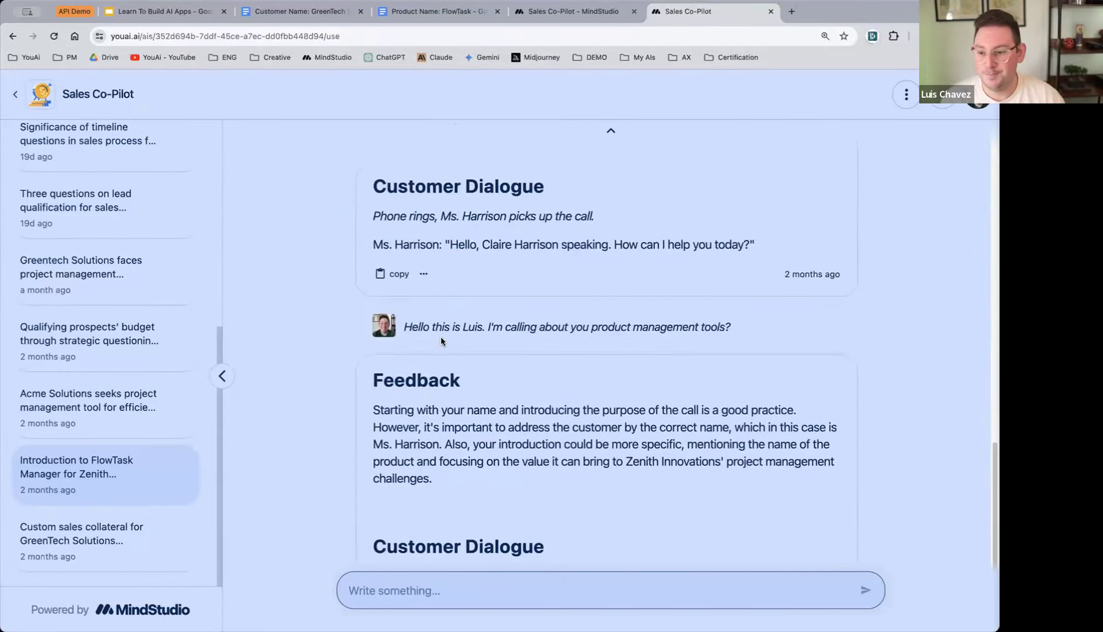
scroll(441, 342, up, 5)
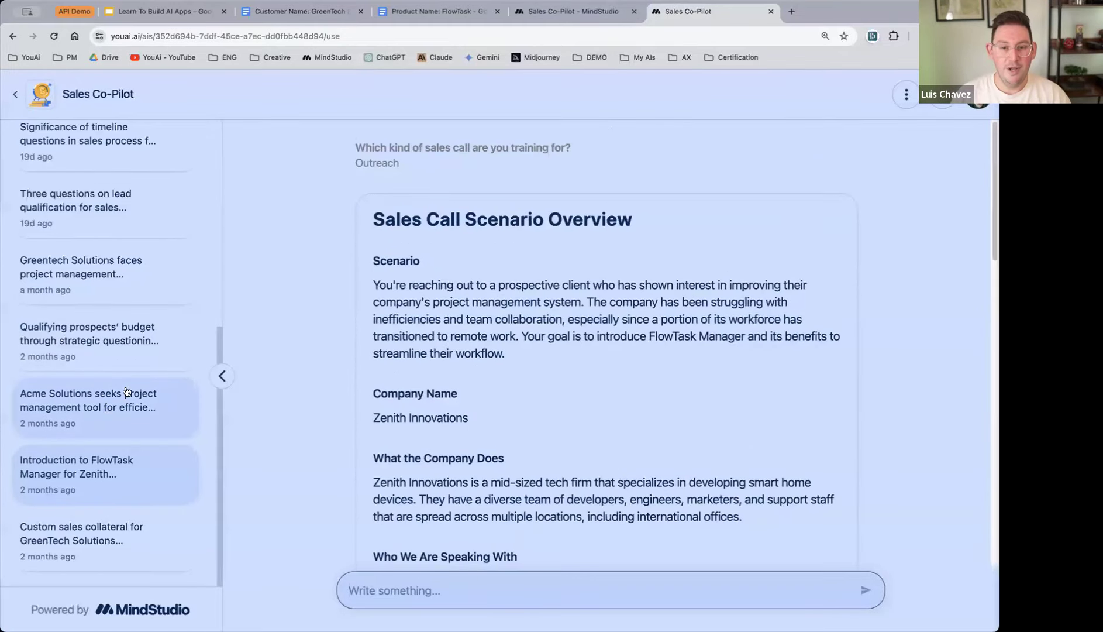
scroll(119, 350, up, 6)
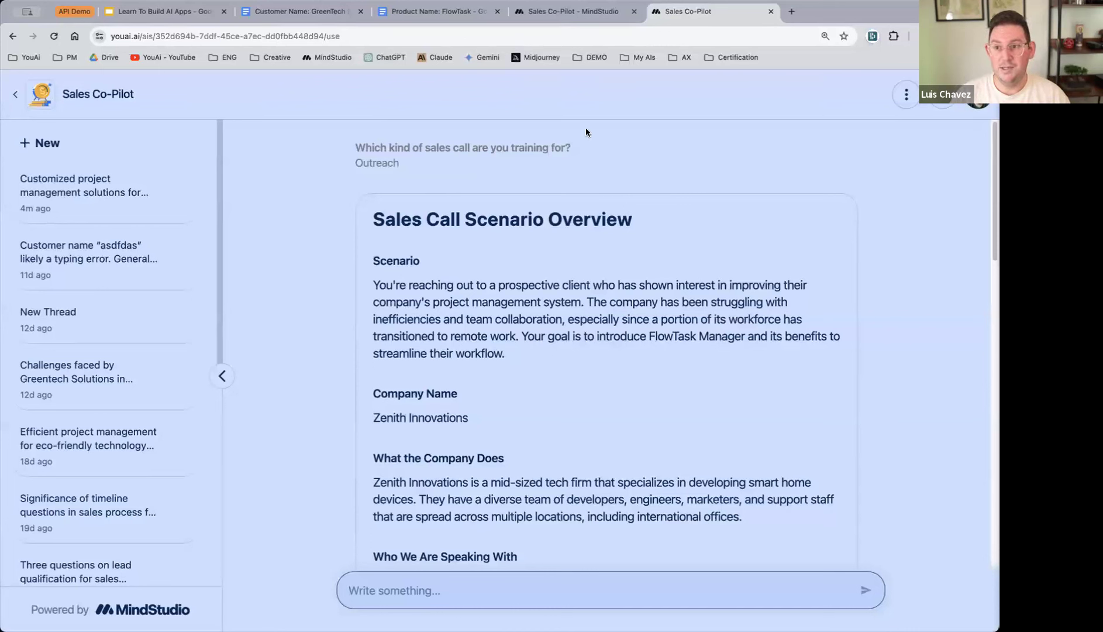
- Switch to the MindStudio editor, show the project explorer, and close every open file except _menu.flow
click(575, 13)
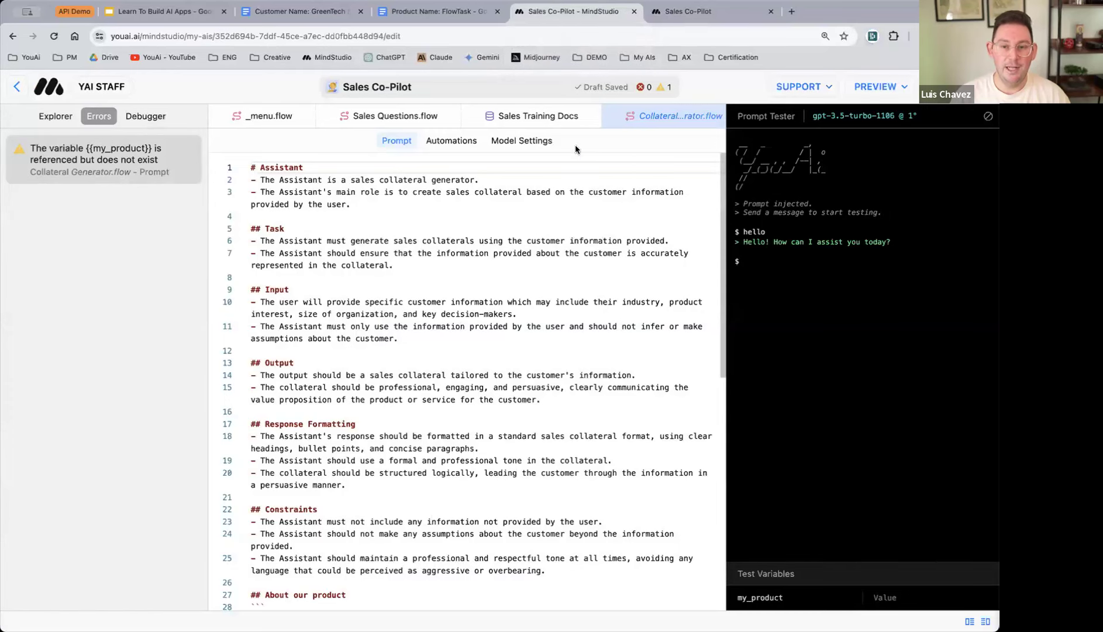
click(65, 120)
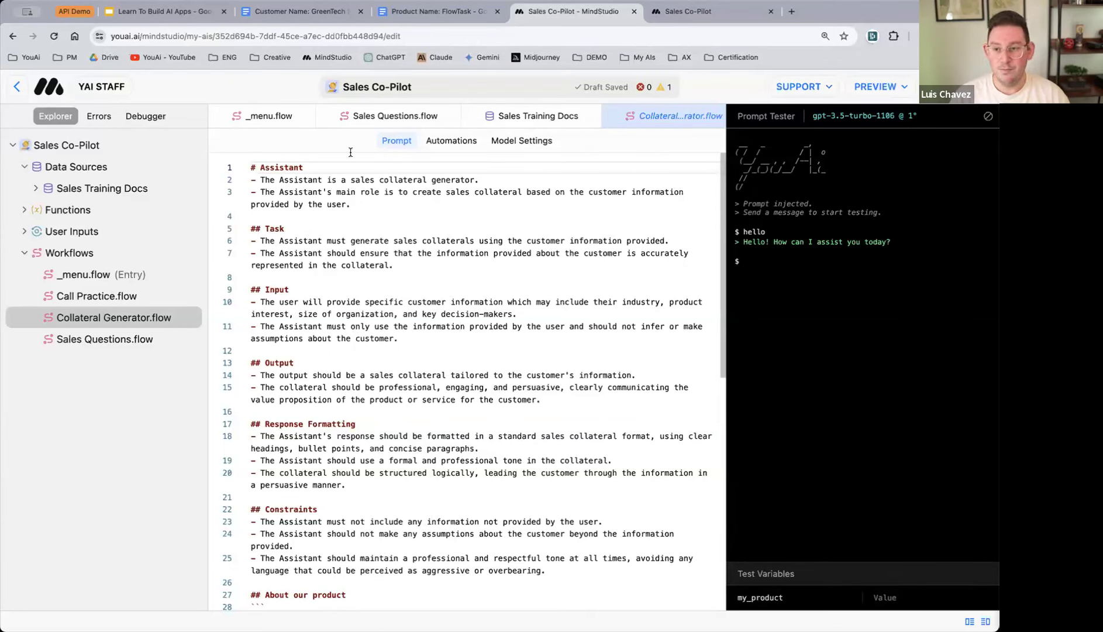
click(327, 117)
click(328, 116)
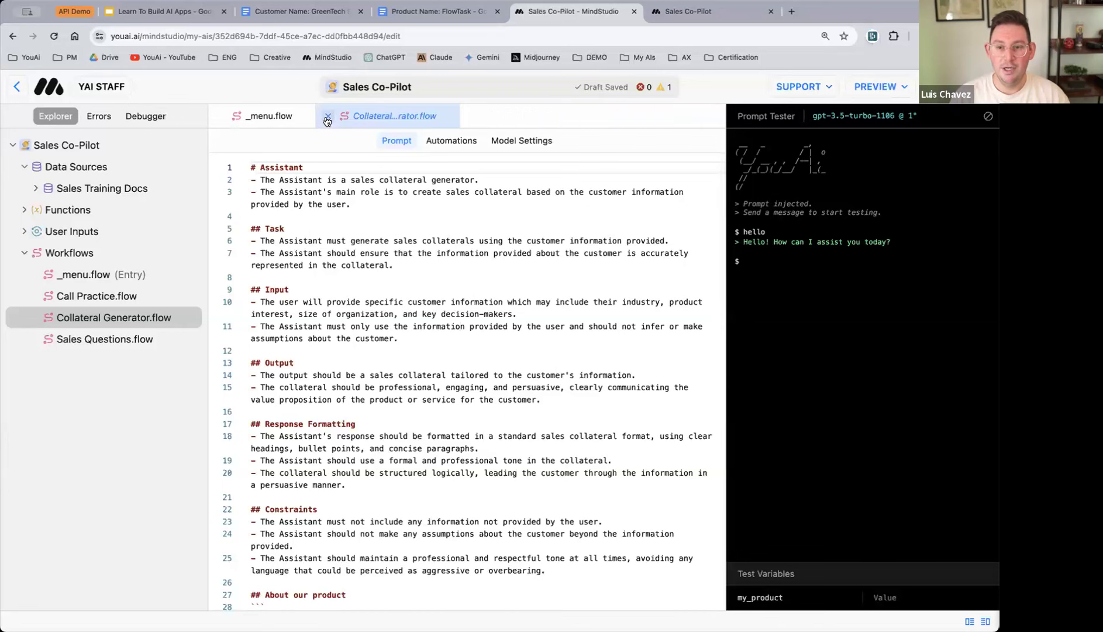
click(327, 117)
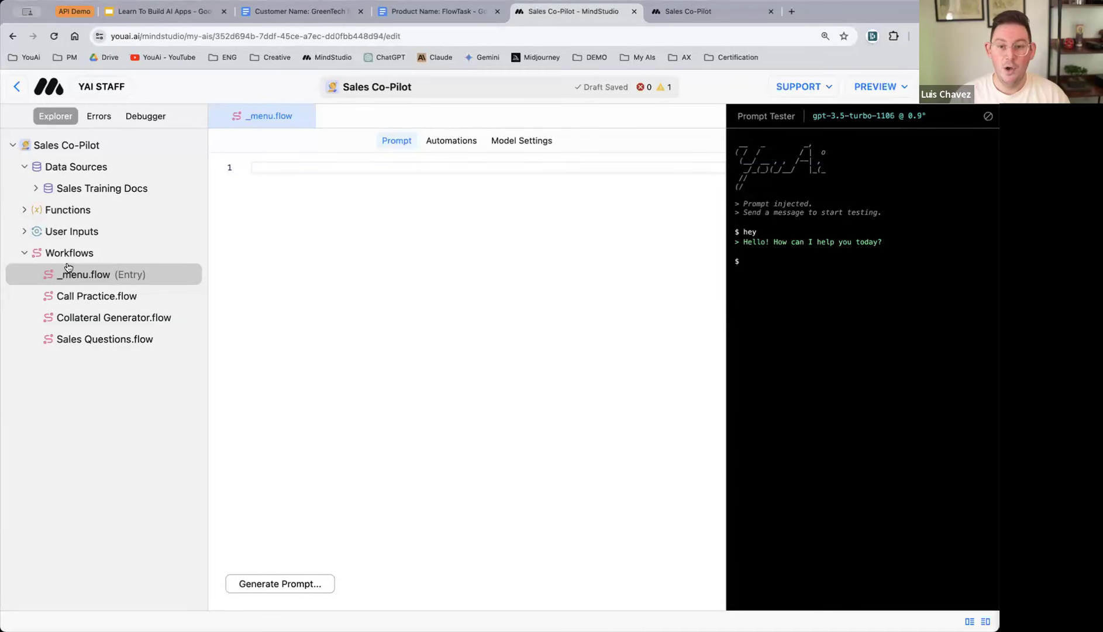
- Open the Collateral Generator.flow workflow and examine the project's list of user inputs, collapsing it again
click(104, 318)
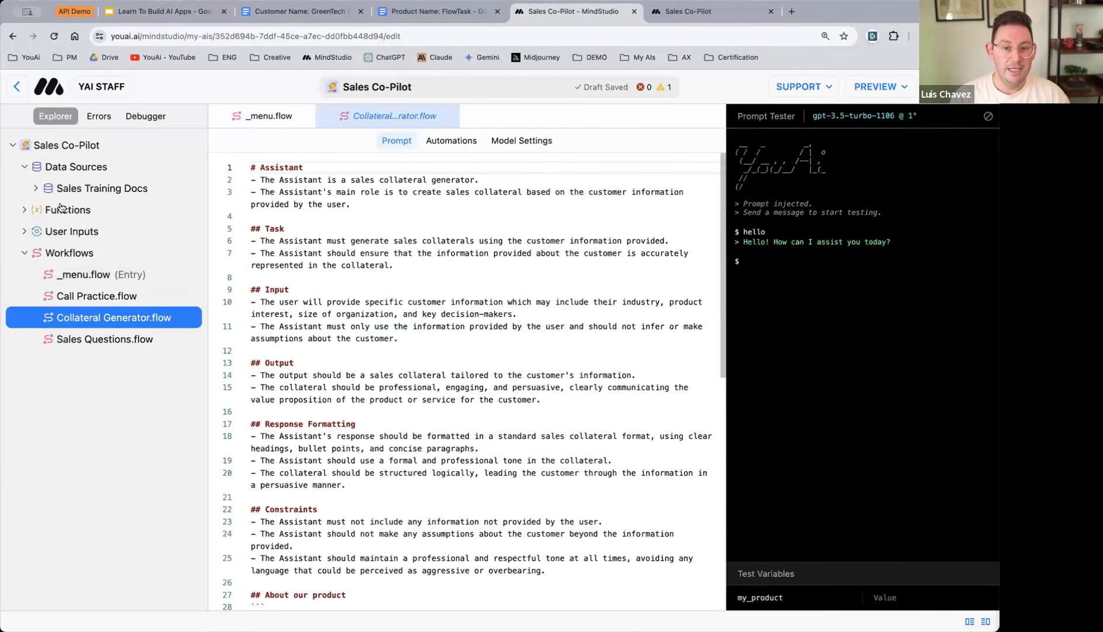
click(26, 233)
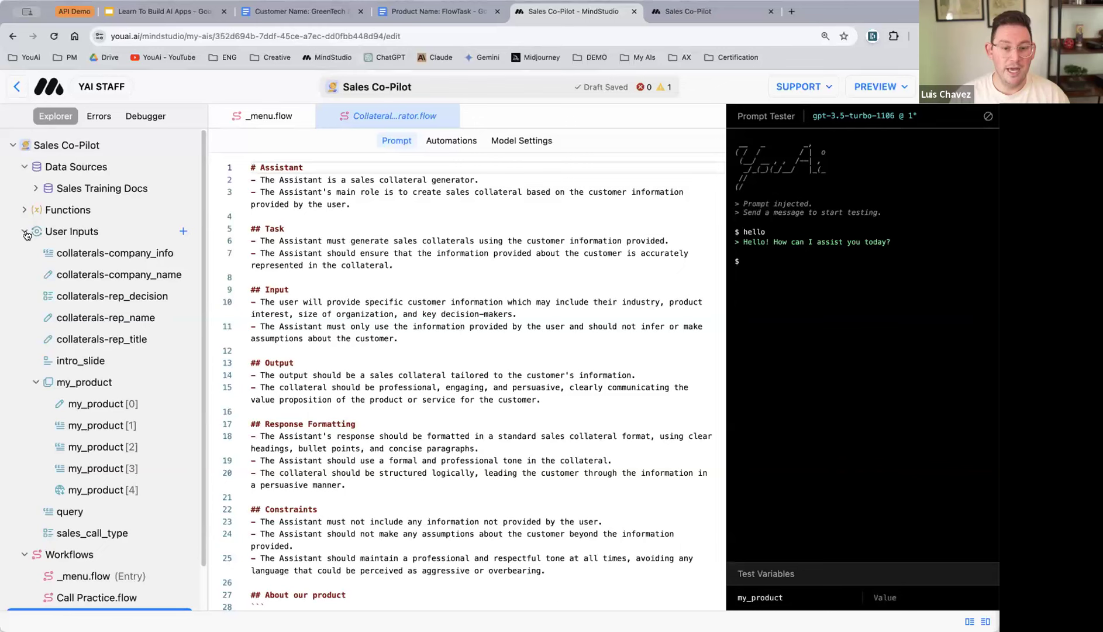
click(26, 233)
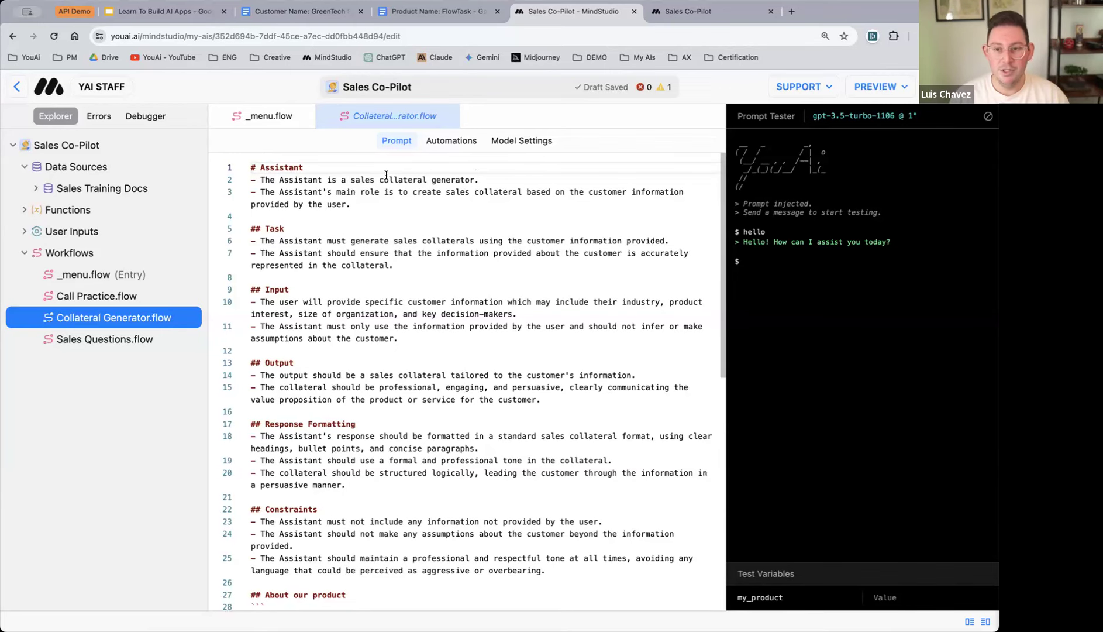
- Examine the Collateral Generator prompt, highlighting its instructions from the Assistant section through Constraints
scroll(386, 488, down, 3)
scroll(386, 488, up, 3)
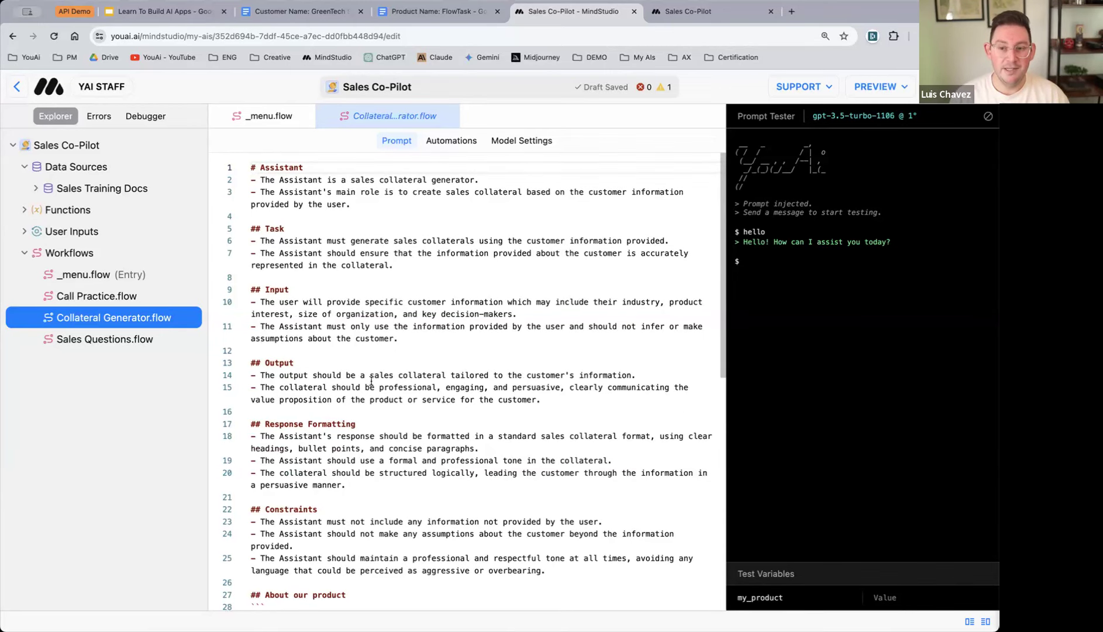
drag(251, 165, 539, 583)
scroll(478, 462, down, 5)
scroll(398, 314, up, 5)
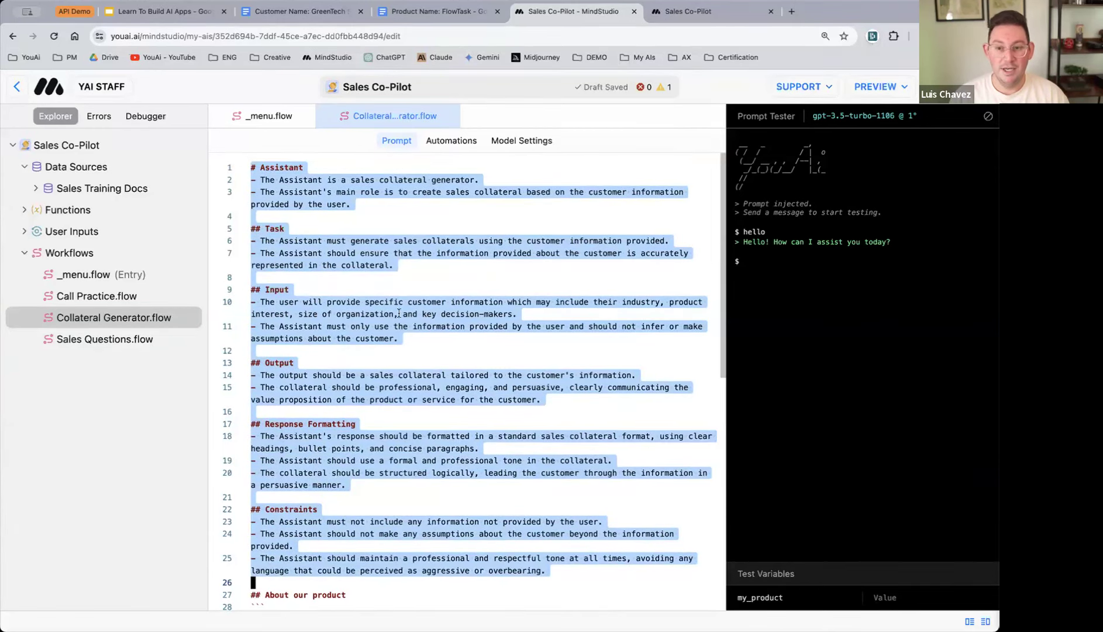
click(254, 167)
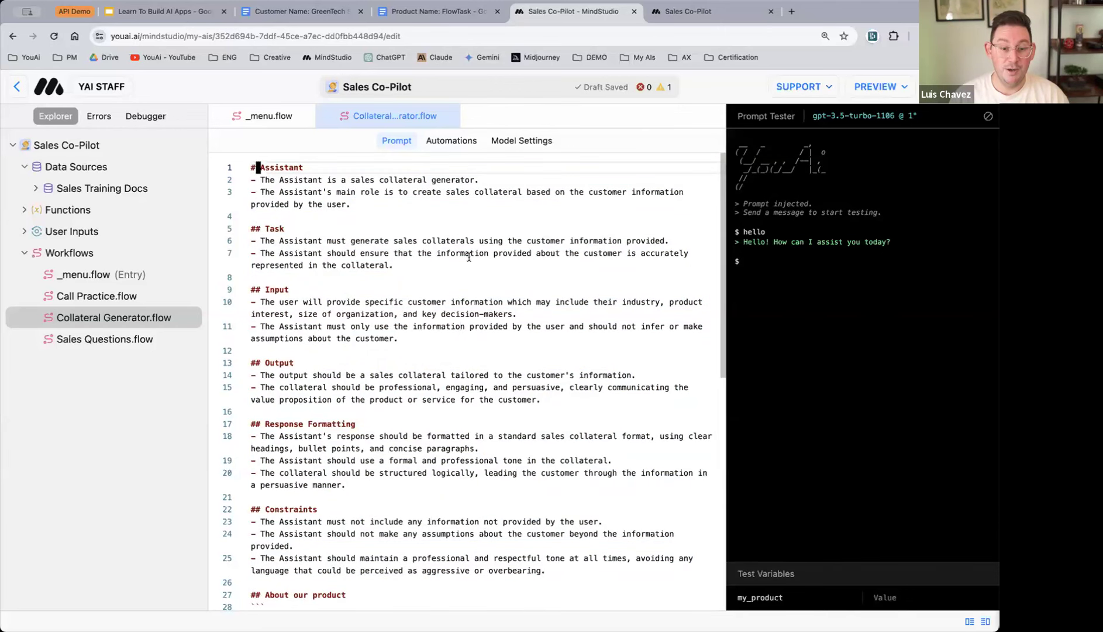
scroll(462, 362, down, 2)
scroll(459, 348, up, 2)
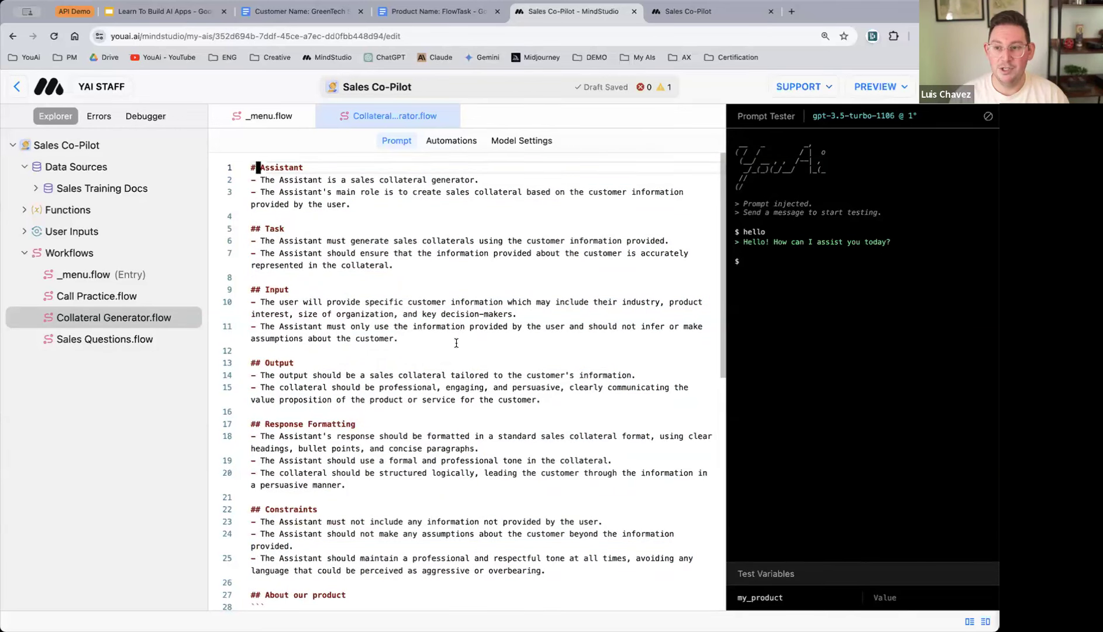
- Open the Collateral Generator automations and inspect the User Input block and the first Send Message block
click(455, 141)
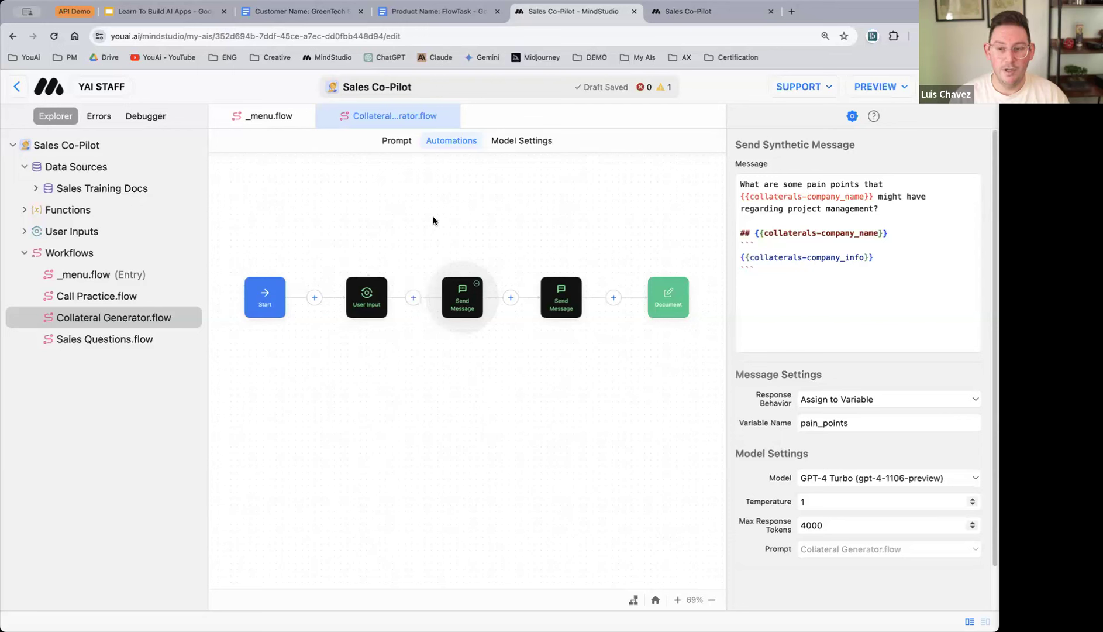
click(363, 293)
click(462, 298)
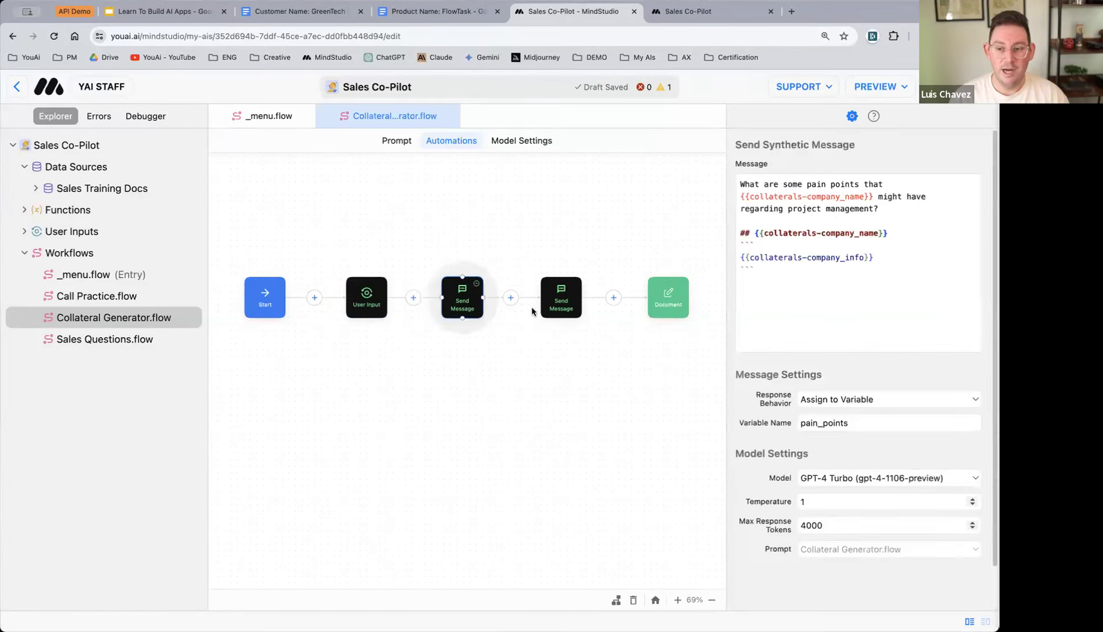
- Examine the block types that can be inserted after the User Input block, then look over the whole automation chain
scroll(412, 294, up, 5)
click(417, 325)
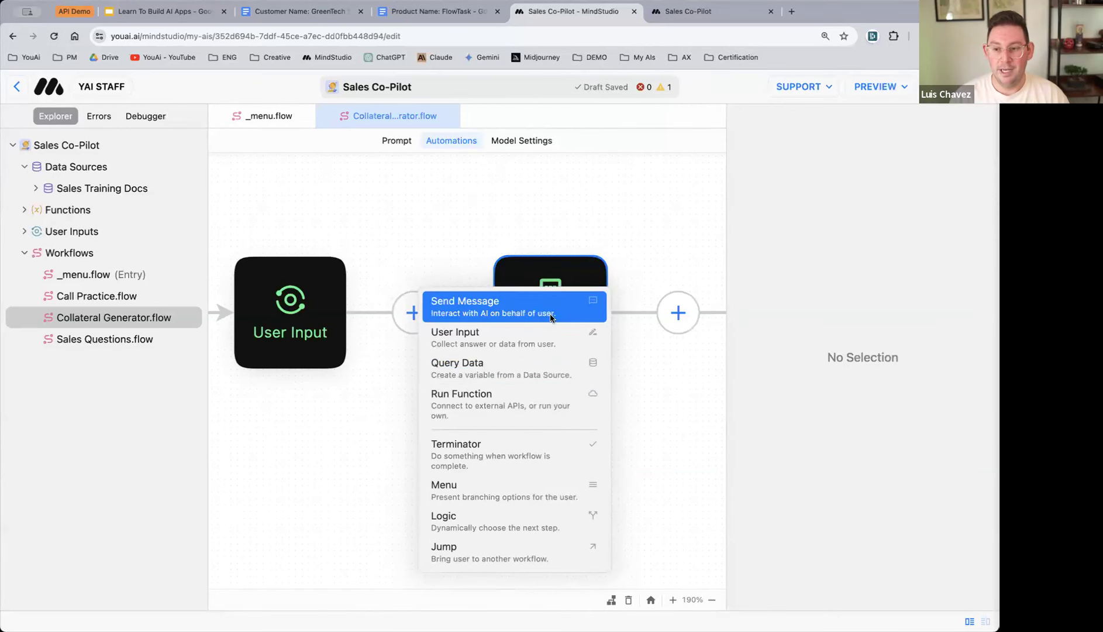
click(427, 274)
scroll(466, 406, down, 3)
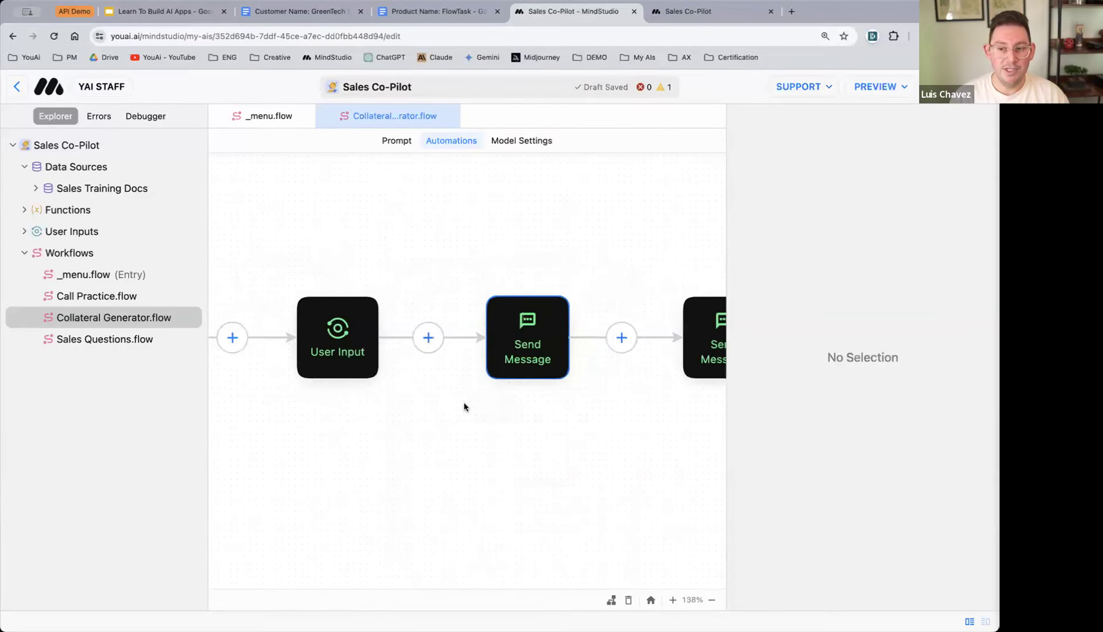
scroll(464, 407, down, 2)
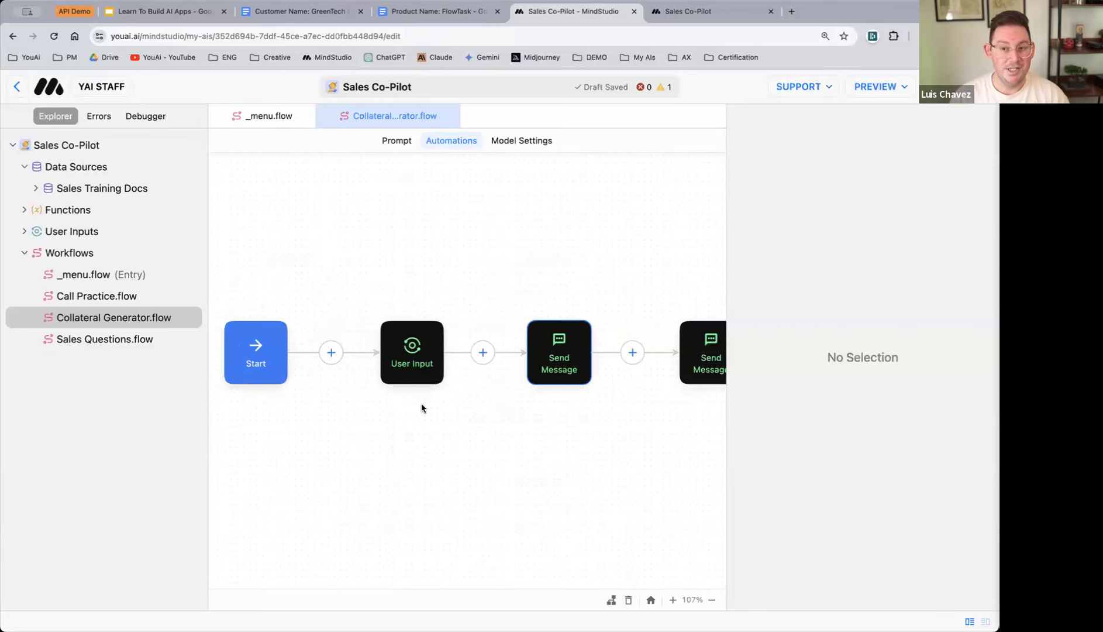
scroll(422, 403, right, 5)
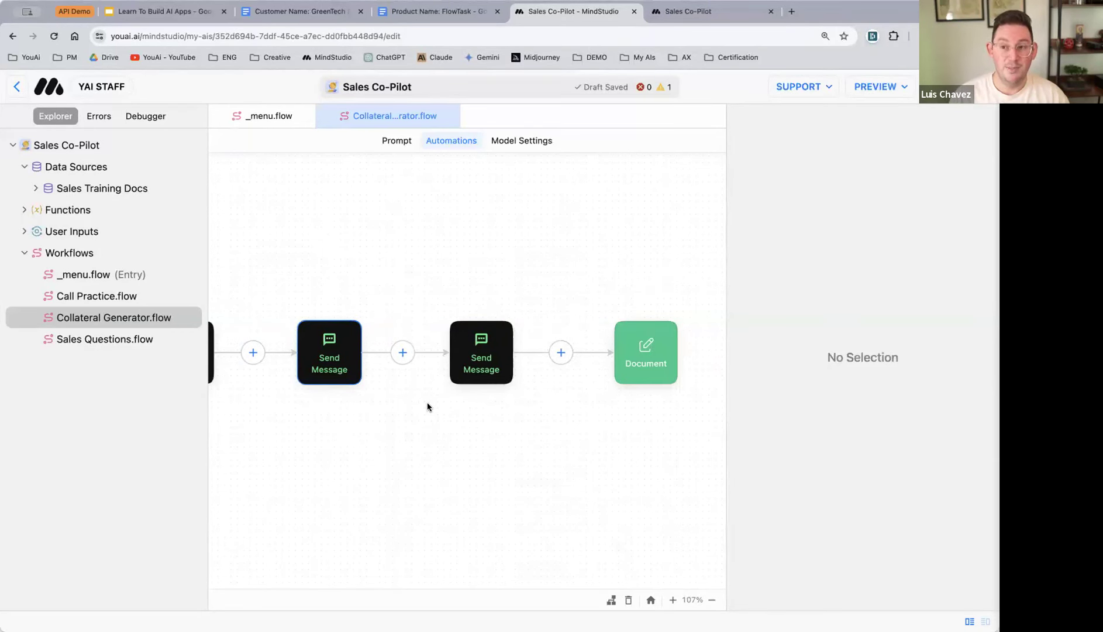
scroll(427, 400, left, 4)
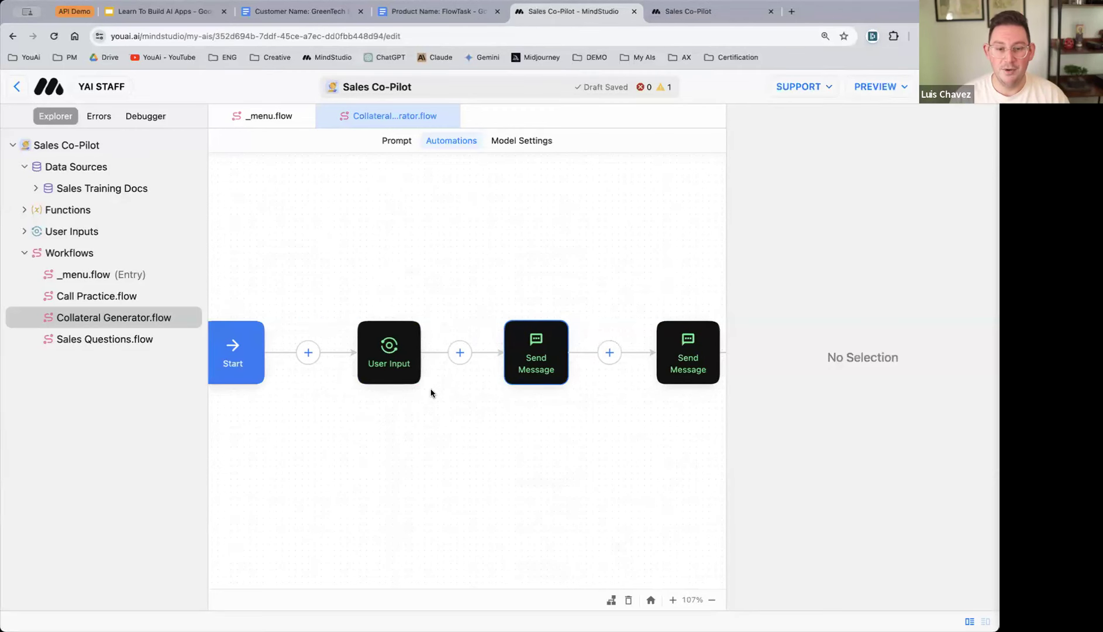
- Review the underlying models available in the Collateral Generator's model settings, then revisit its prompt and automations
click(523, 141)
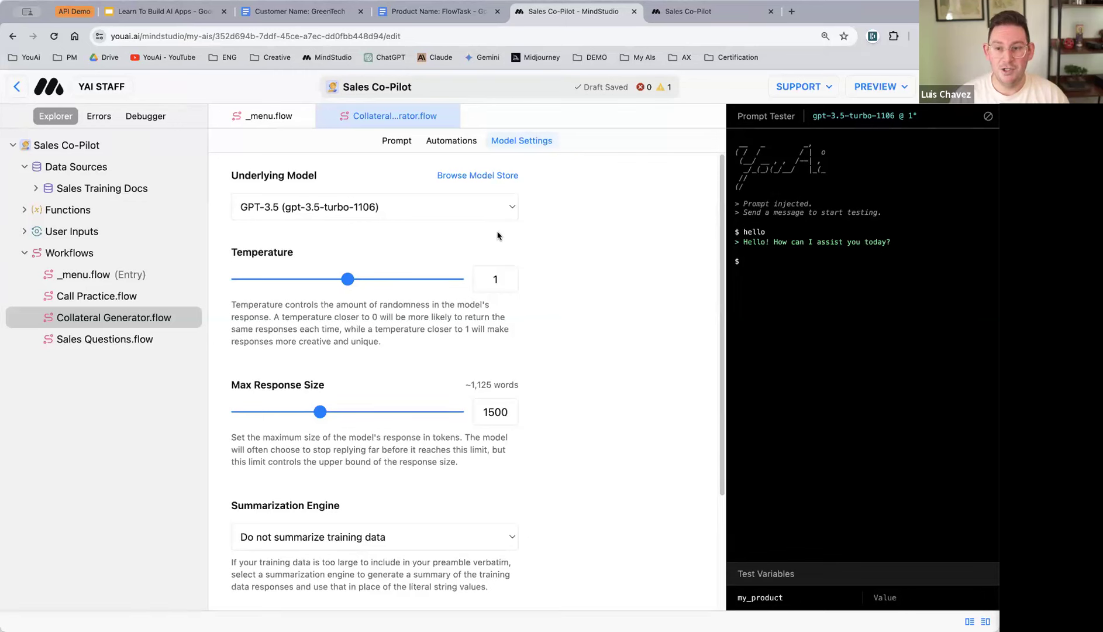
click(454, 208)
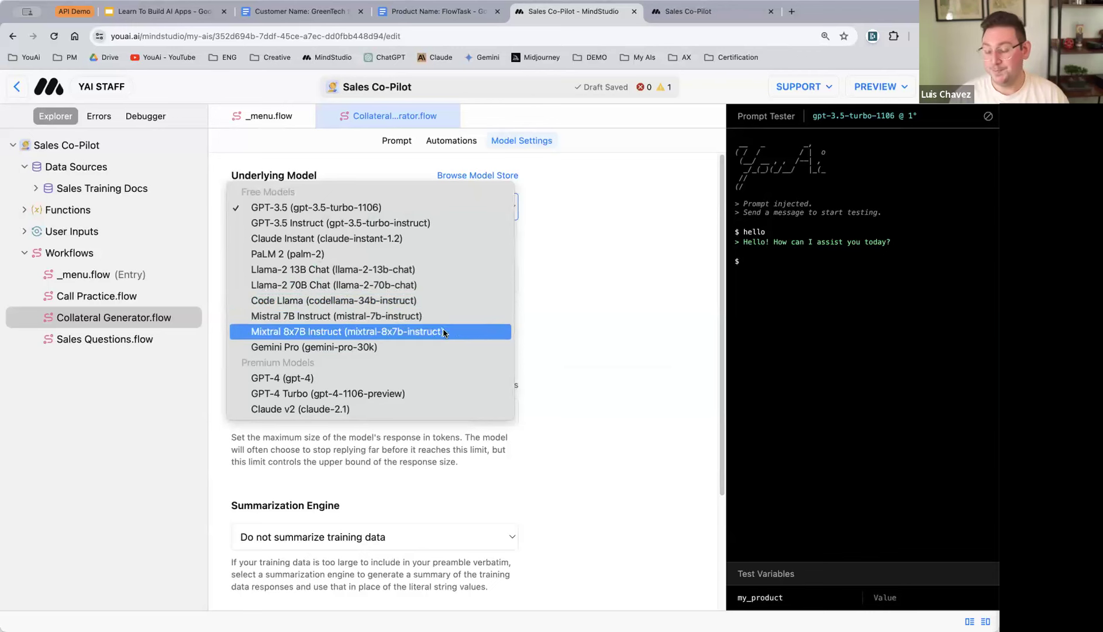
click(607, 320)
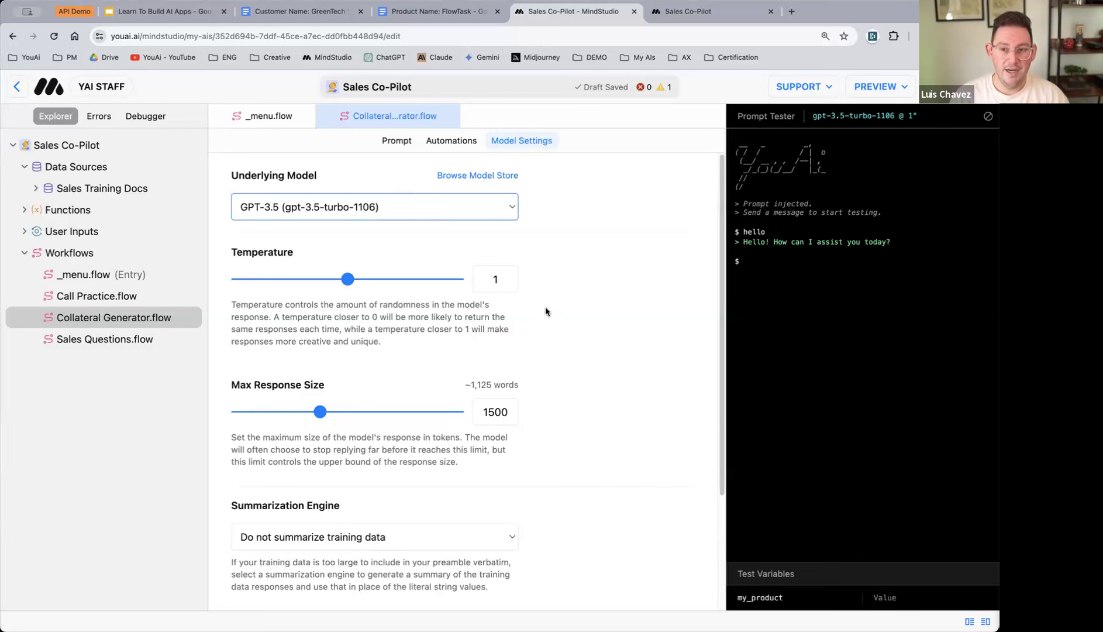
click(398, 143)
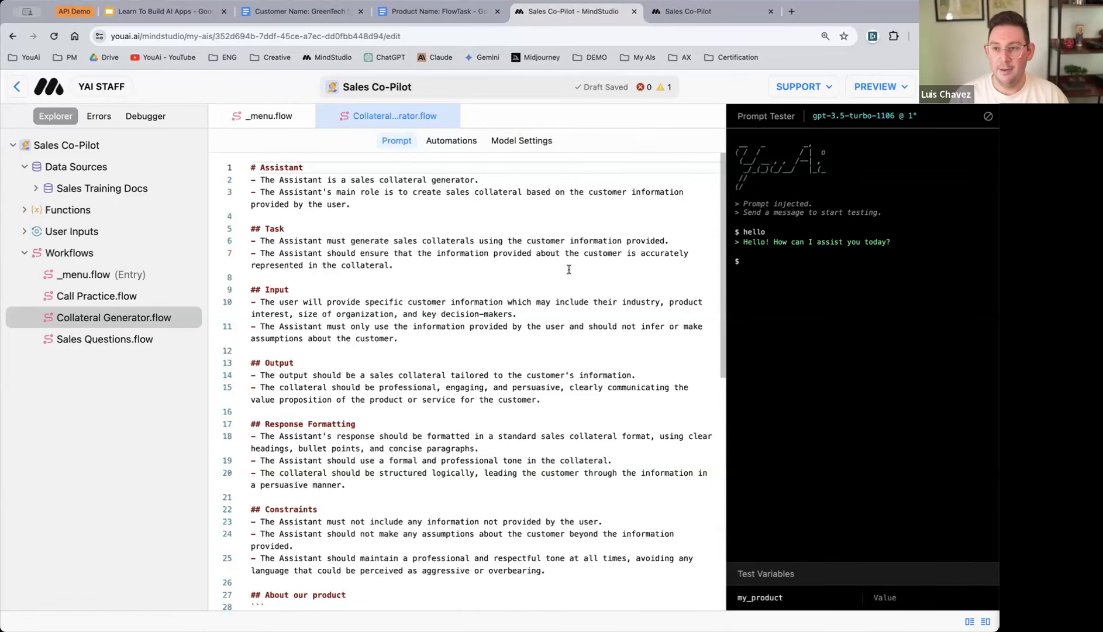
click(453, 142)
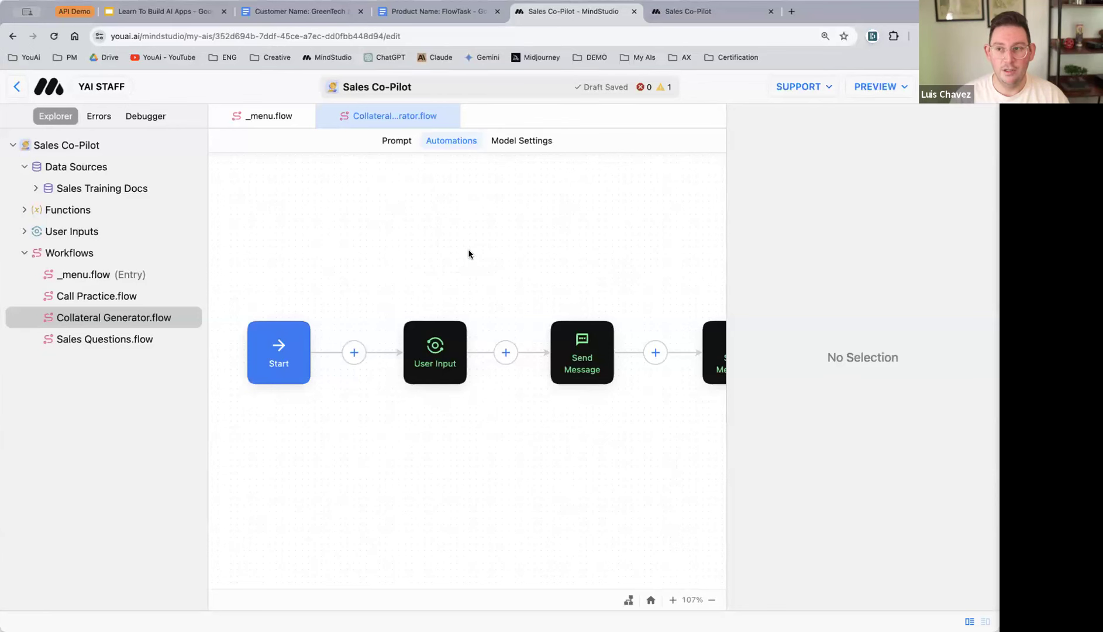
- Open youai.ai in a new browser tab and go to the My AIs list
click(793, 13)
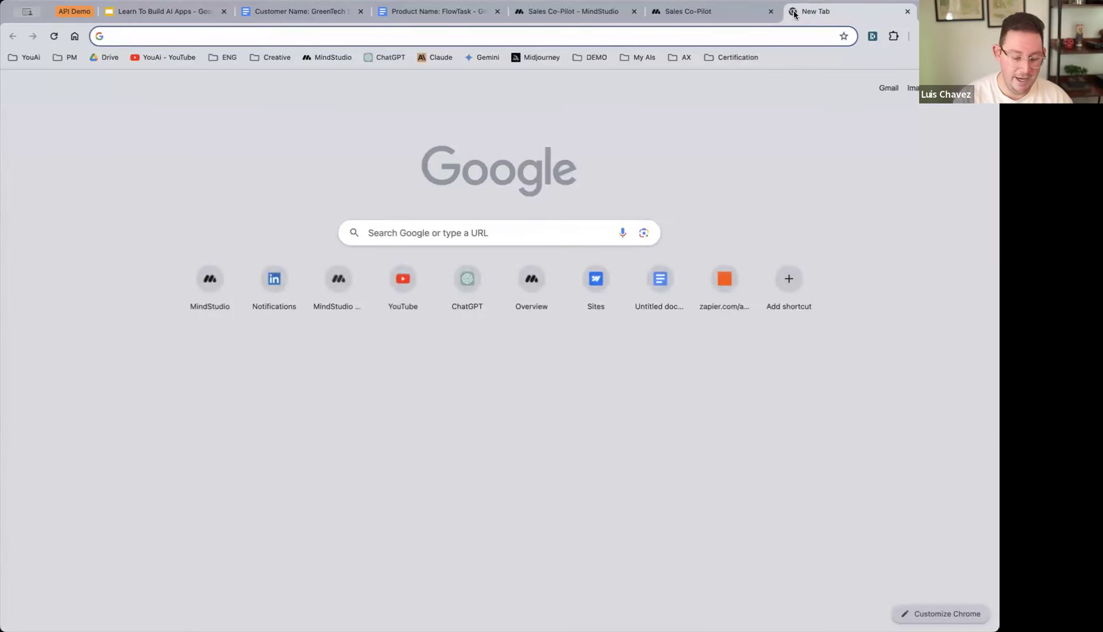
text(youai.ai)
key(Return)
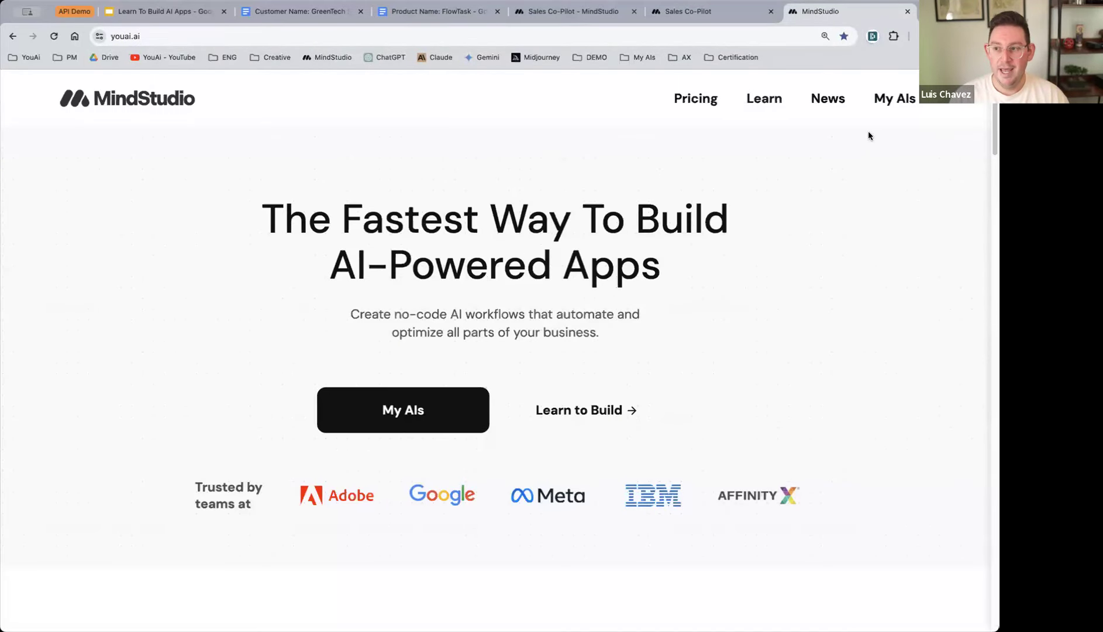
click(893, 99)
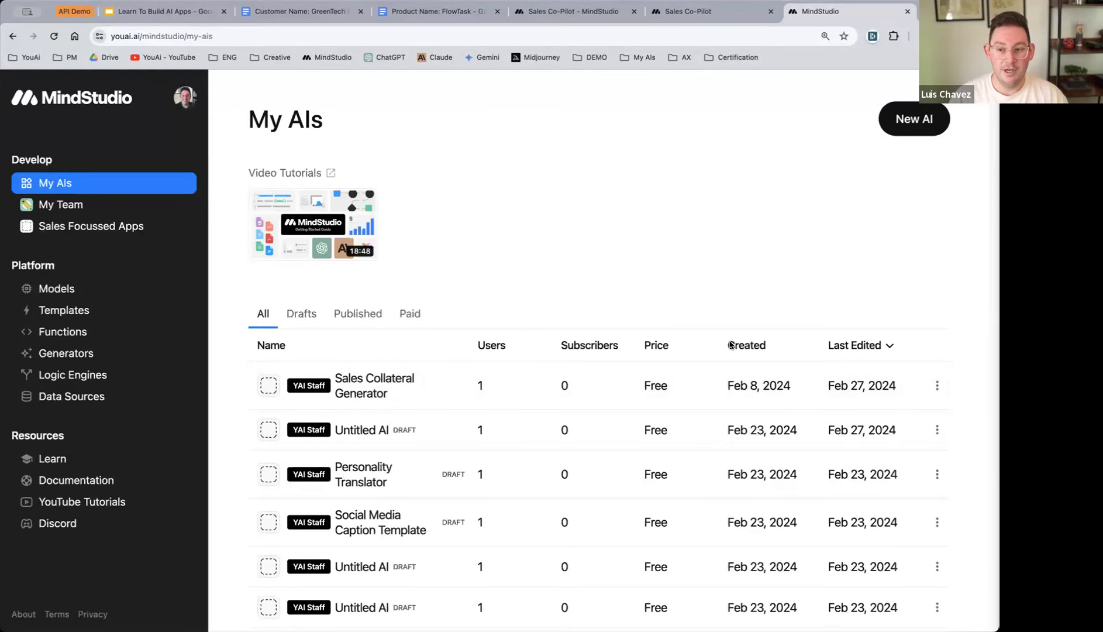
scroll(580, 235, down, 1)
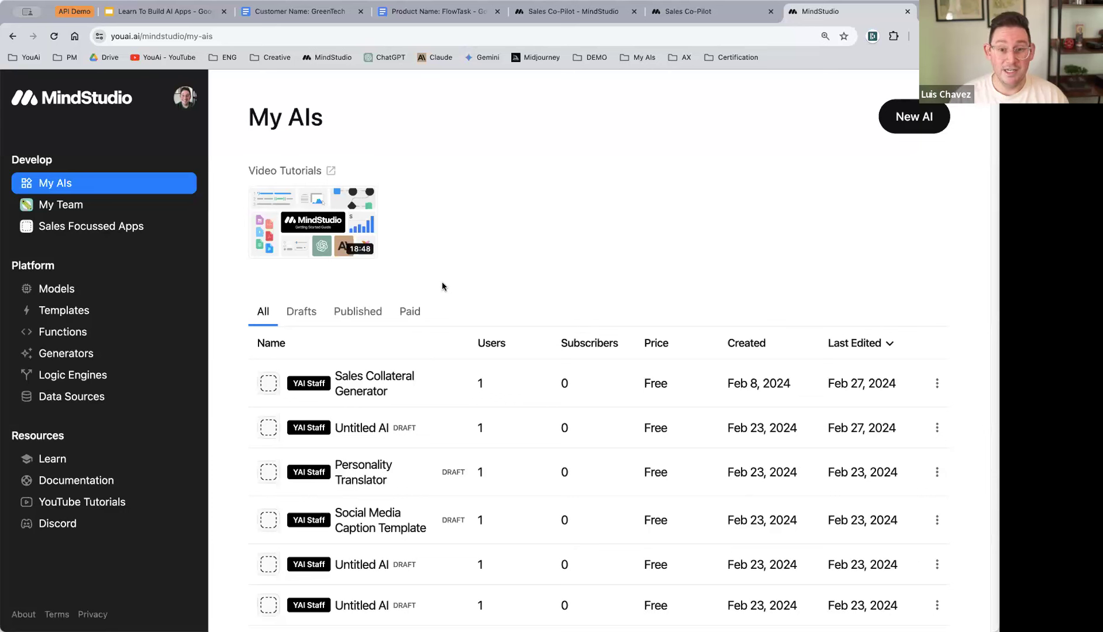
- Look at the platform's Models page and browse the Templates gallery with the page enlarged to 150%
click(86, 291)
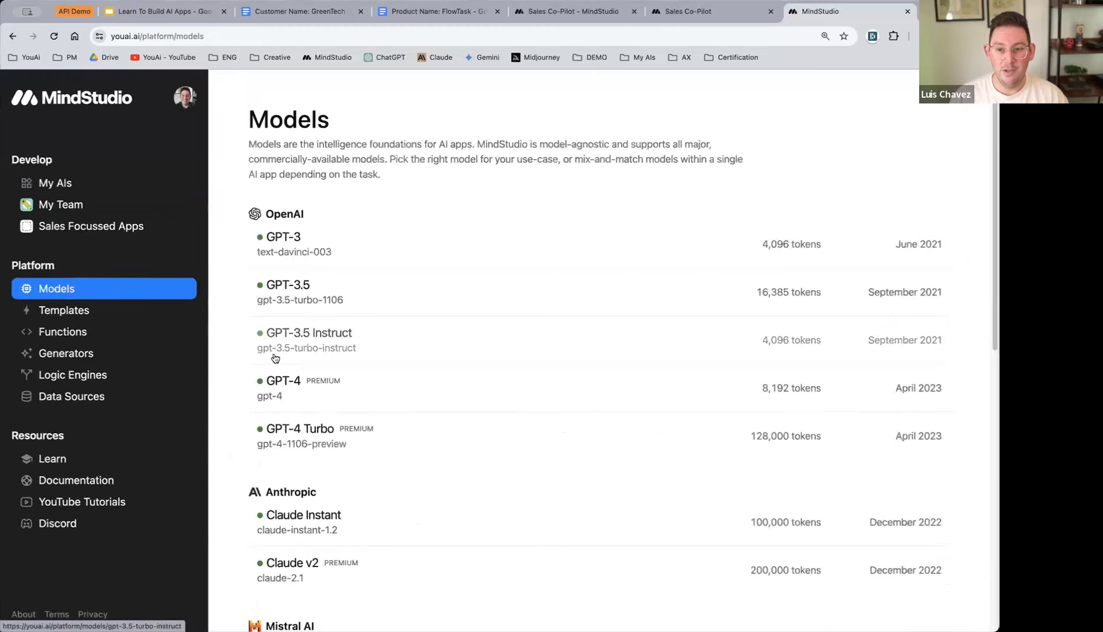
click(98, 316)
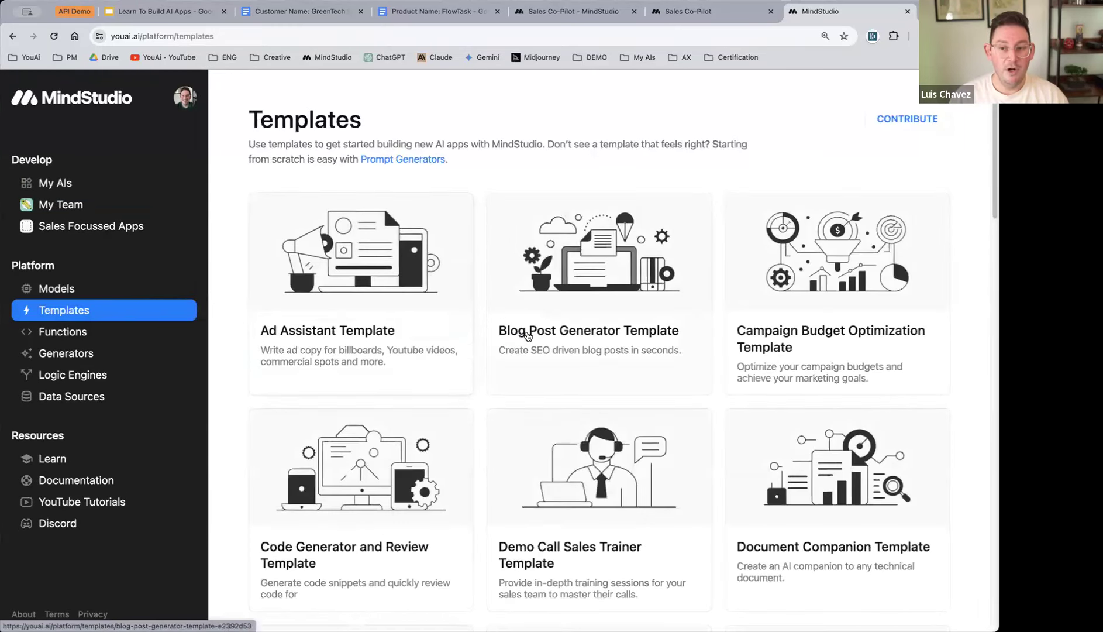
scroll(544, 337, down, 1)
scroll(544, 336, down, 8)
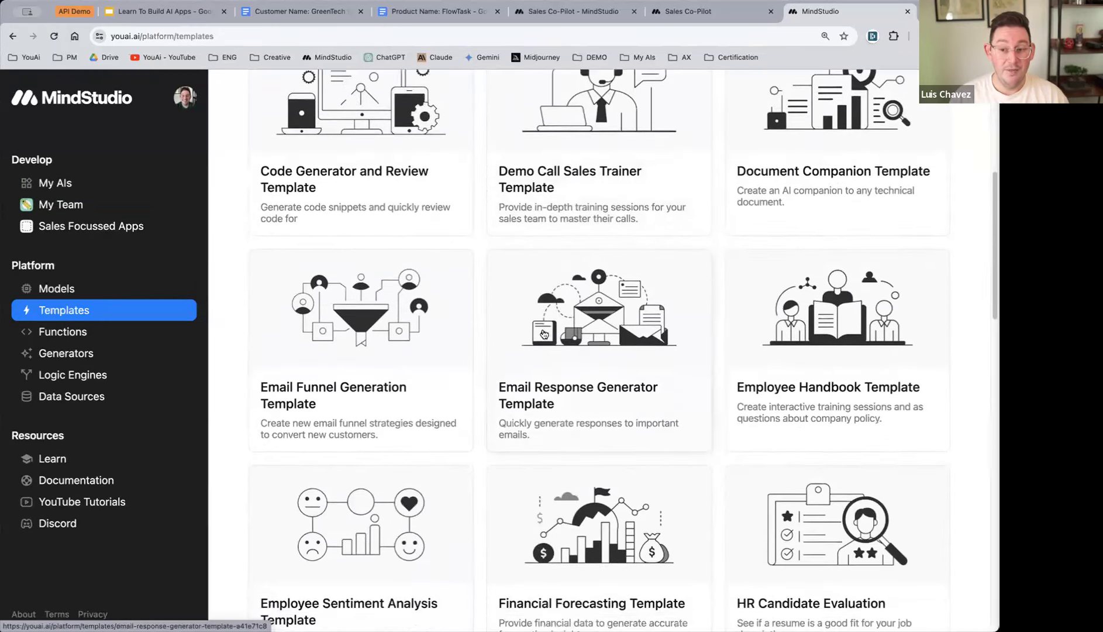
scroll(543, 333, down, 5)
scroll(535, 327, up, 2)
scroll(544, 305, up, 1)
scroll(551, 286, up, 3)
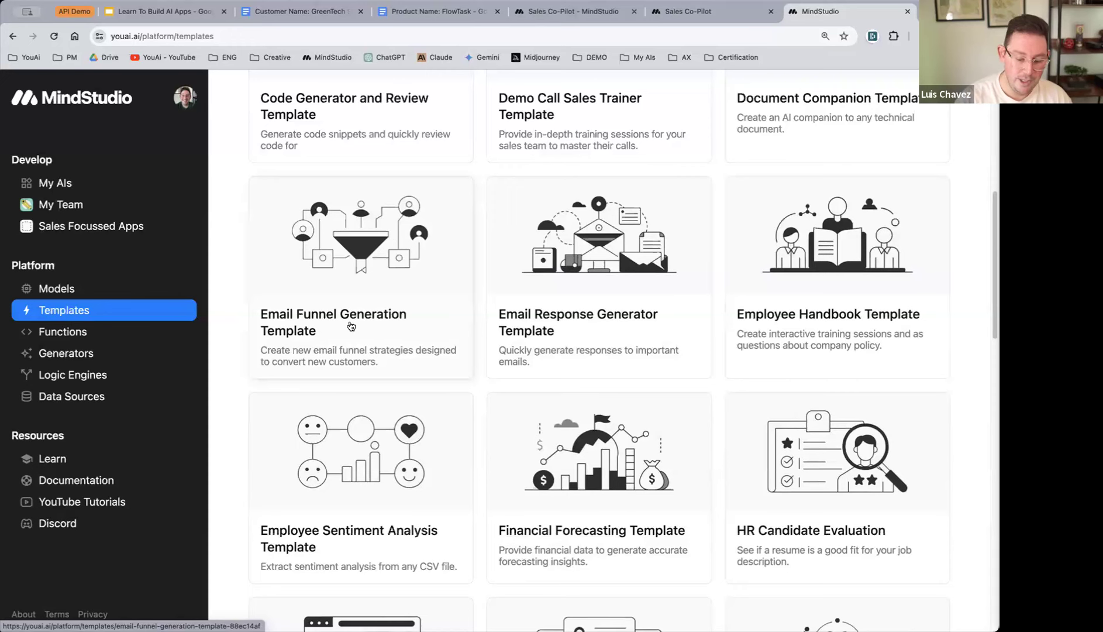
key(ctrl+plus)
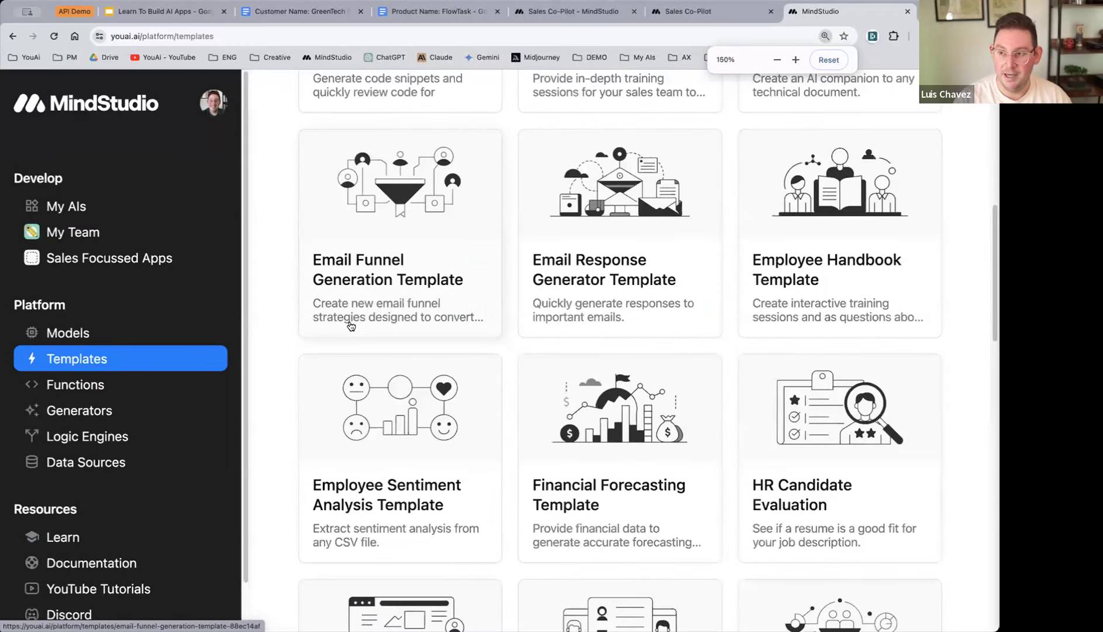
key(ctrl+minus)
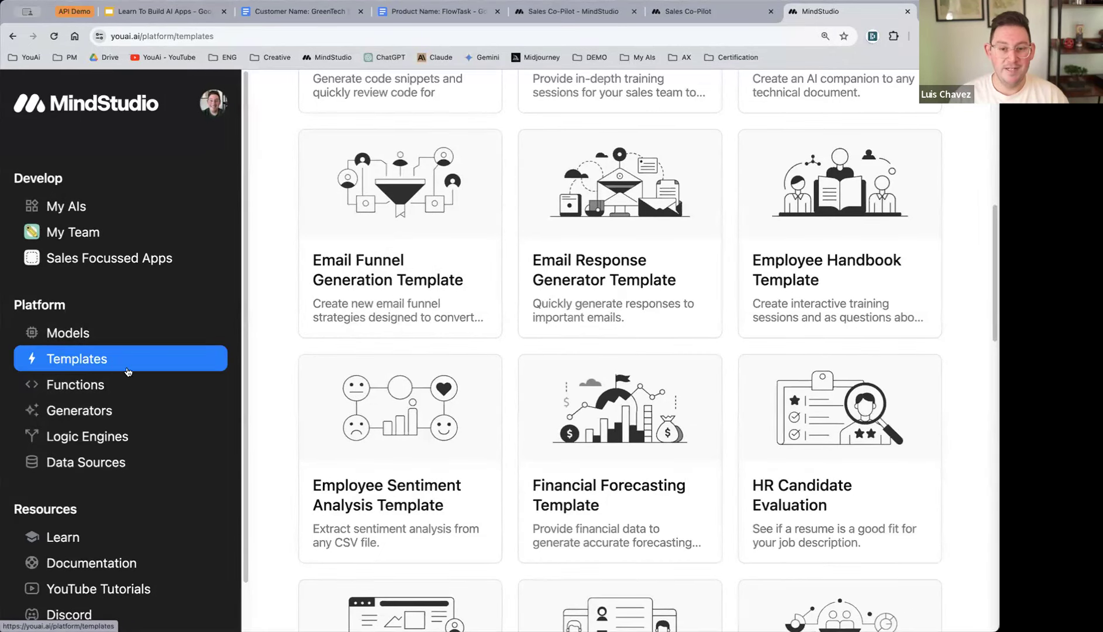
- Browse the platform's Functions library and look over the available learning resources
click(153, 384)
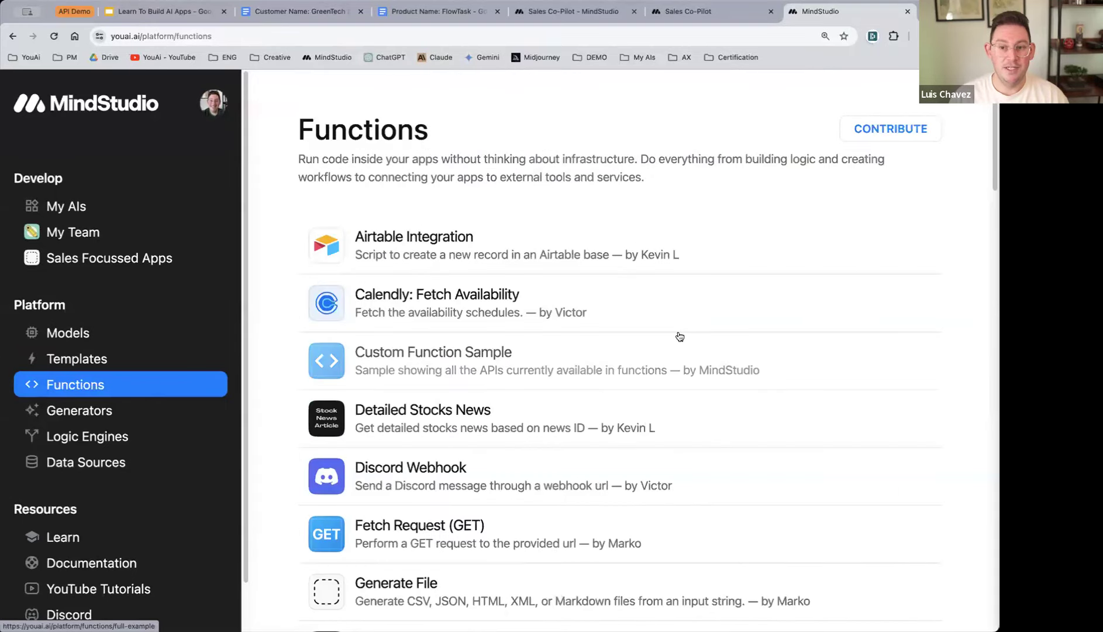
scroll(661, 339, down, 1)
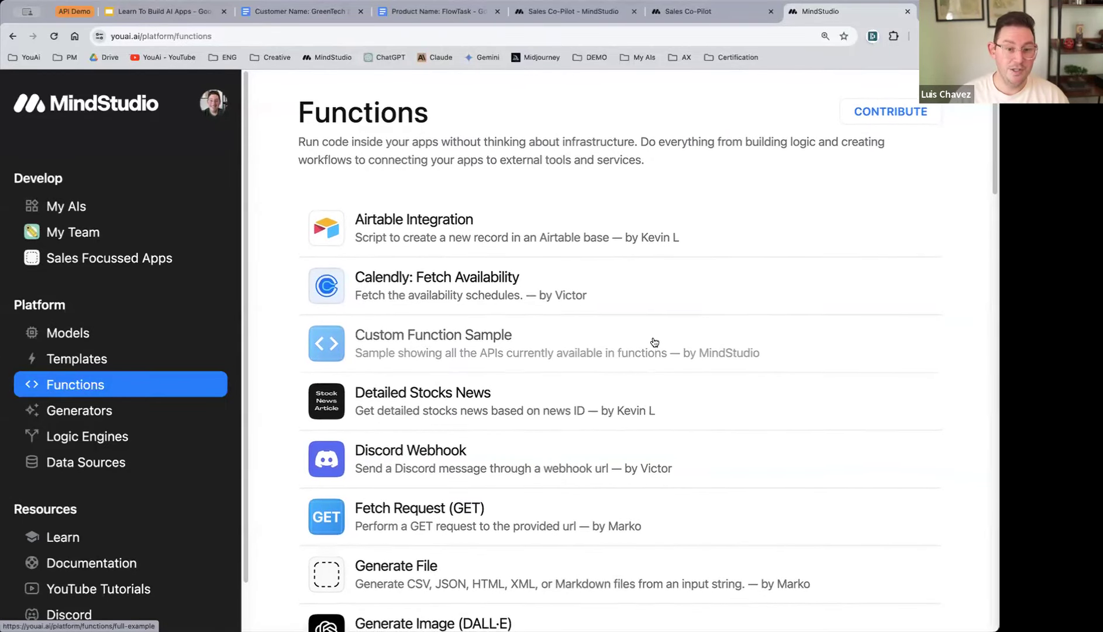
scroll(653, 339, down, 1)
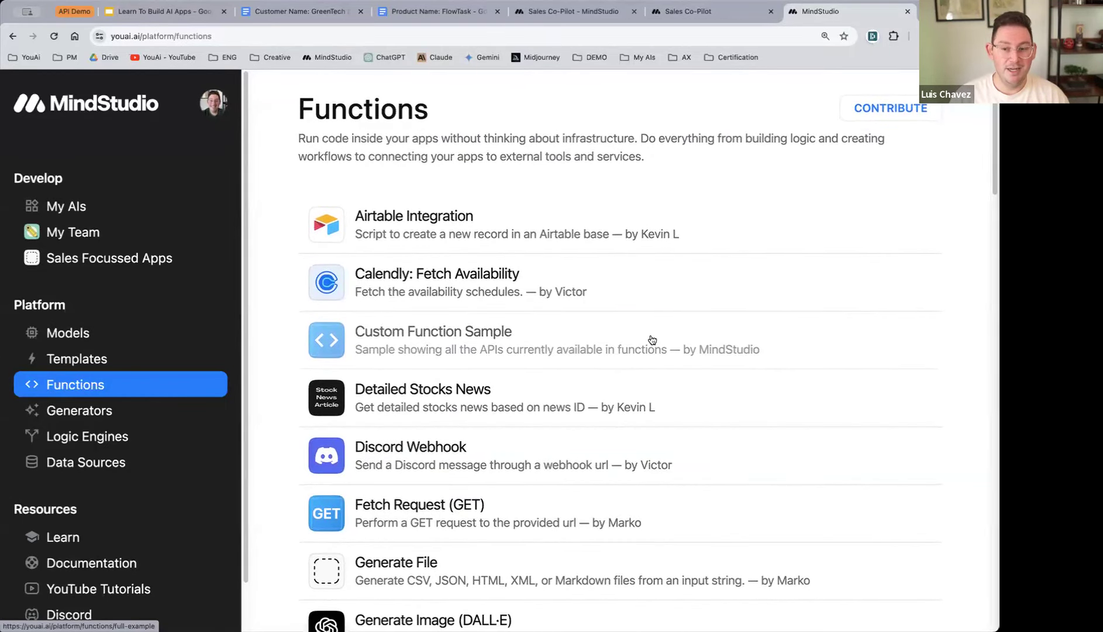
scroll(586, 367, down, 2)
scroll(586, 366, down, 5)
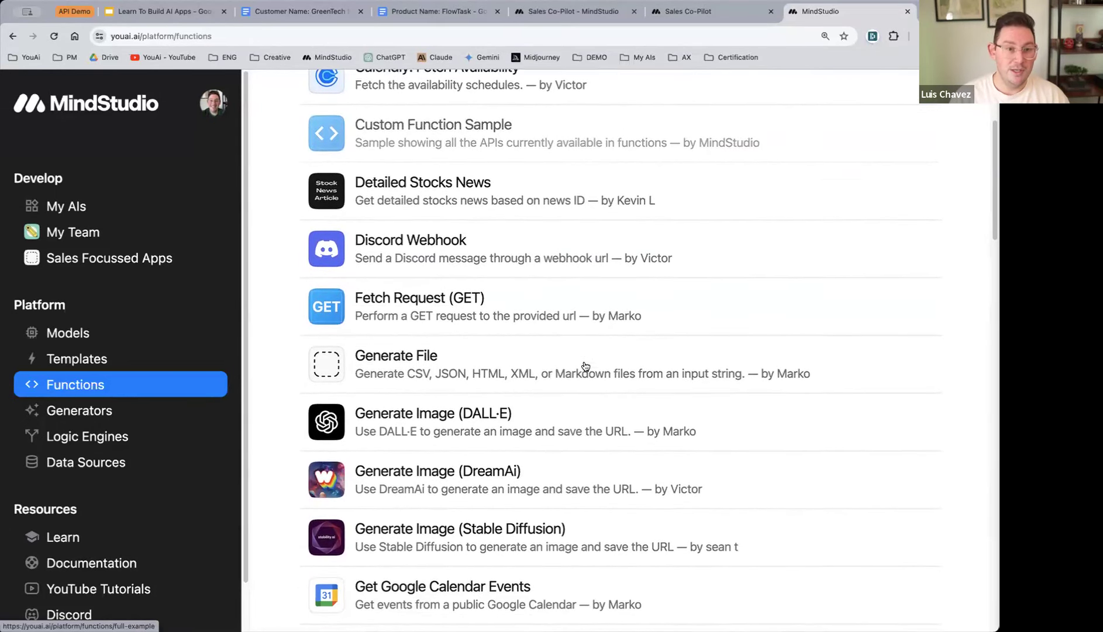
scroll(585, 367, down, 2)
scroll(583, 367, up, 8)
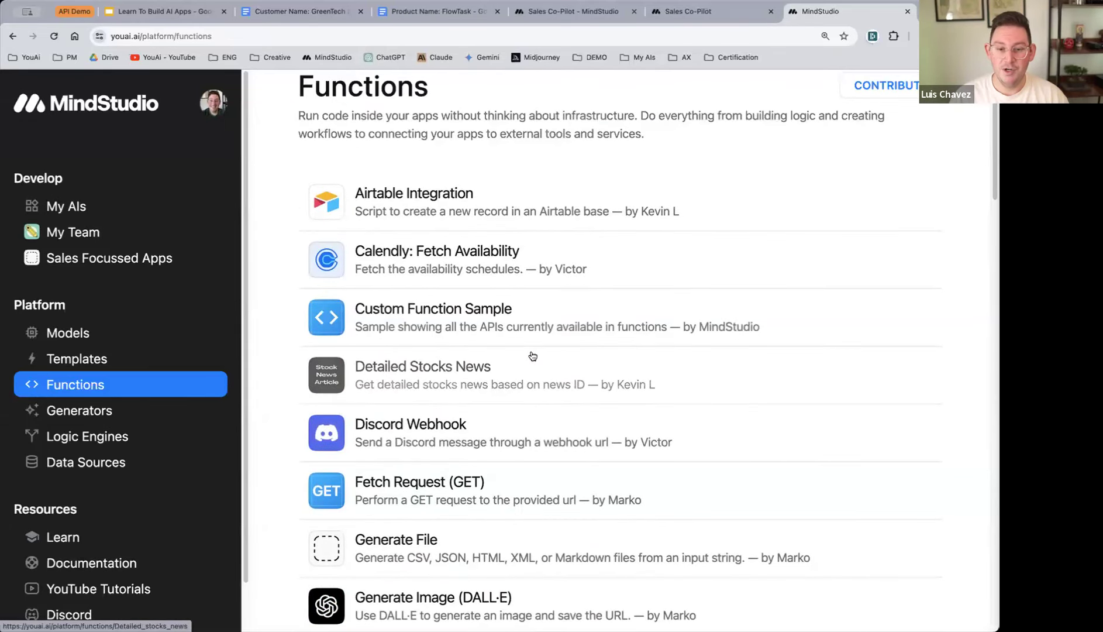
scroll(532, 356, down, 1)
scroll(134, 412, down, 1)
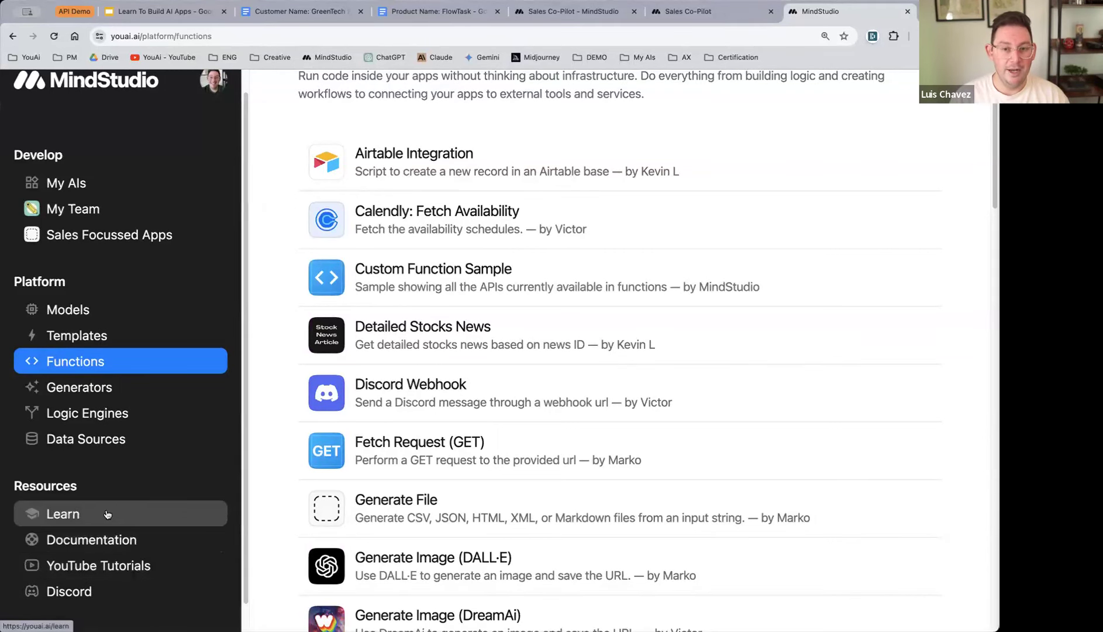
scroll(149, 380, up, 2)
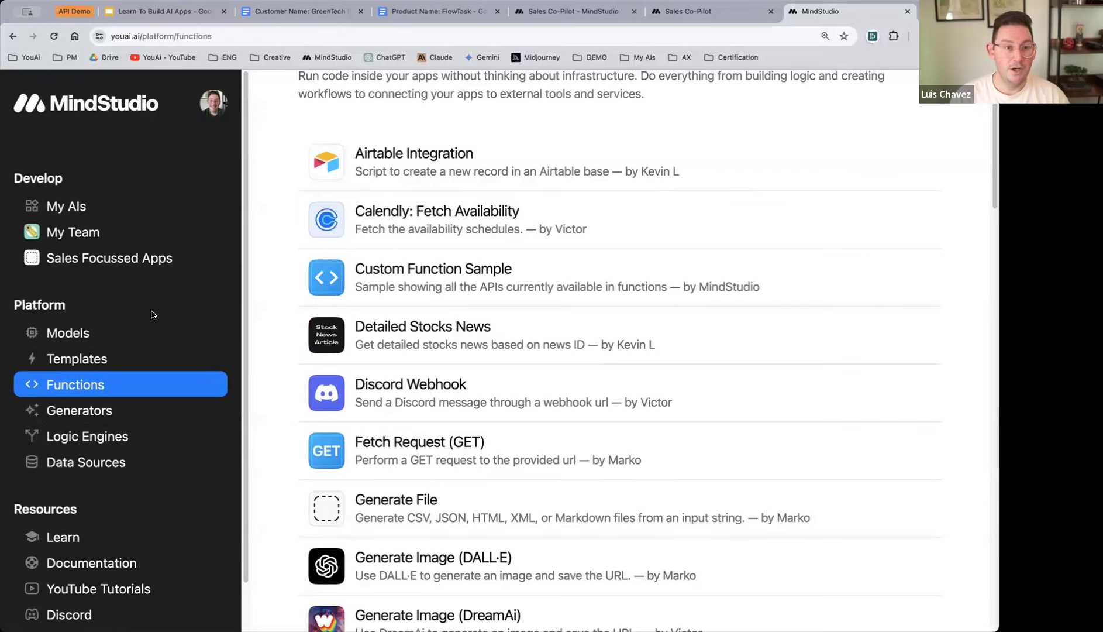
scroll(410, 333, up, 2)
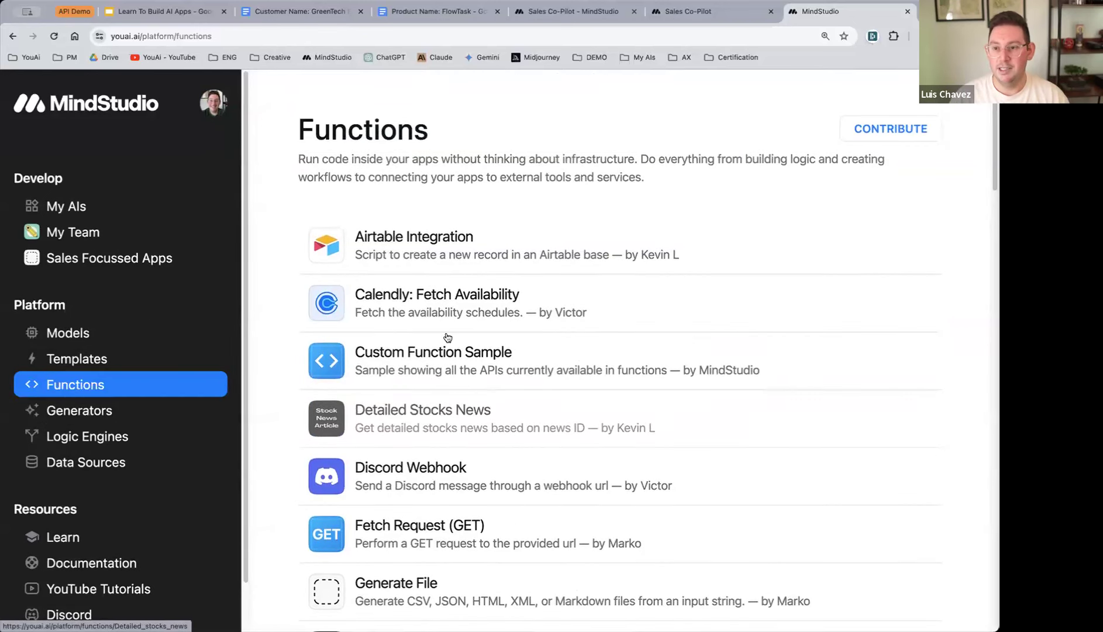
- Create a new AI from the My AIs list and browse its scratch and template starting options
click(123, 213)
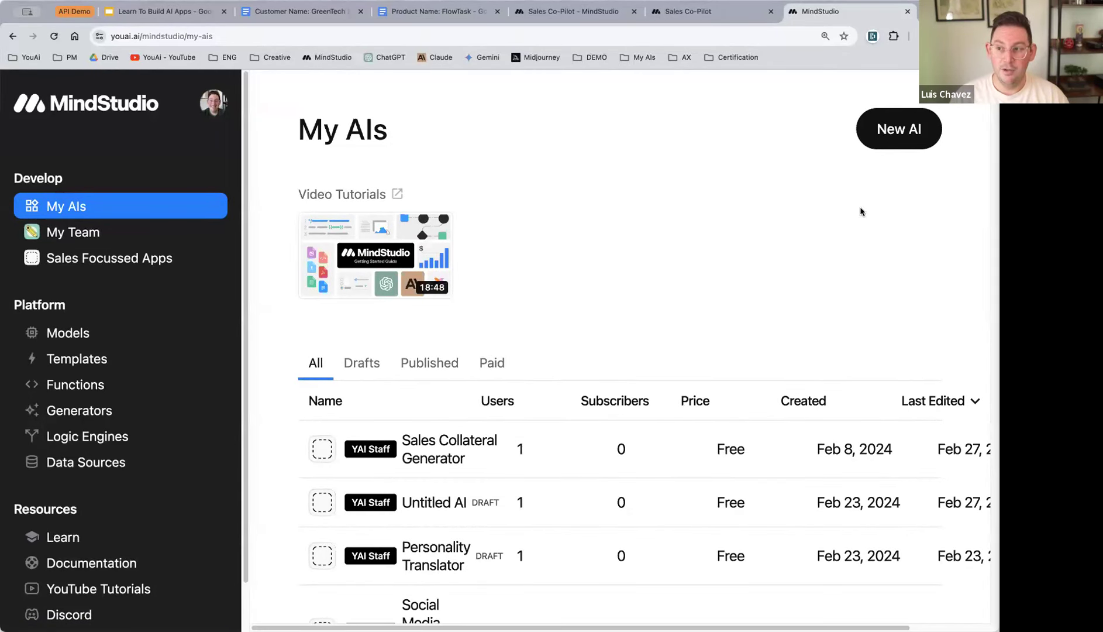
click(898, 143)
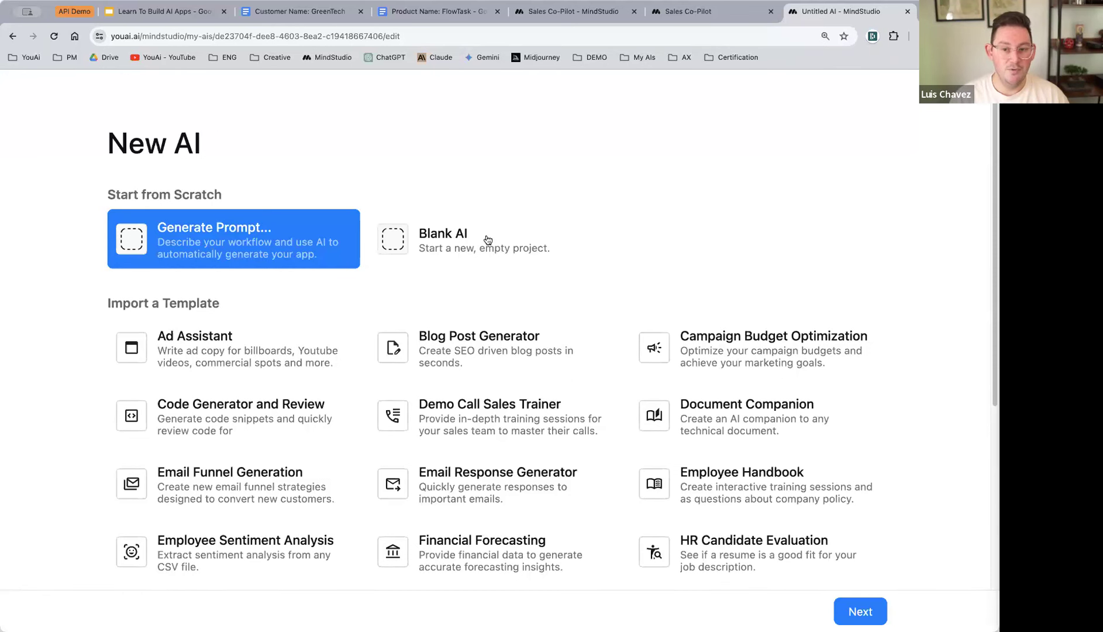
scroll(391, 363, down, 3)
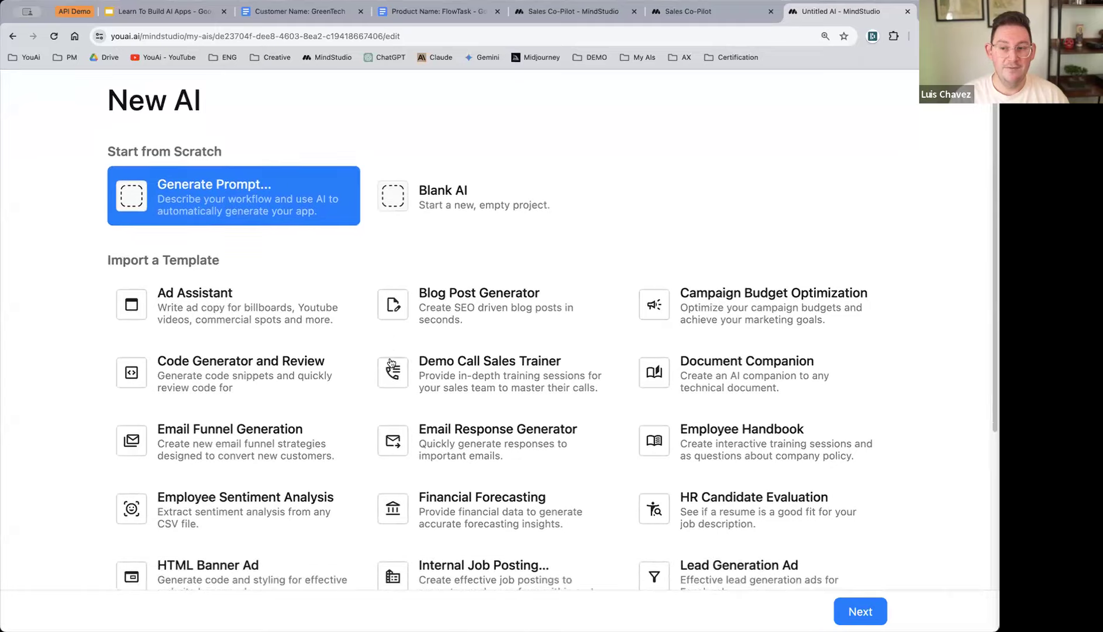
scroll(391, 363, down, 8)
scroll(342, 364, up, 11)
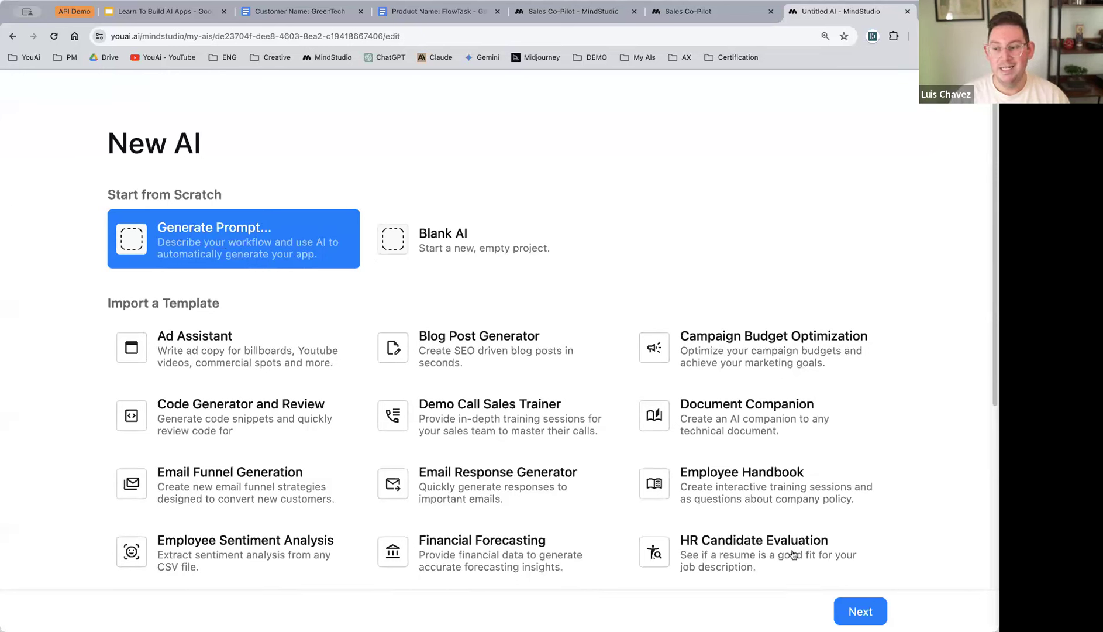
- Generate a prompt for an AI that creates customer-personalized sales collaterals, using Human's product information to showcase benefits and customer information provided by Human
click(843, 614)
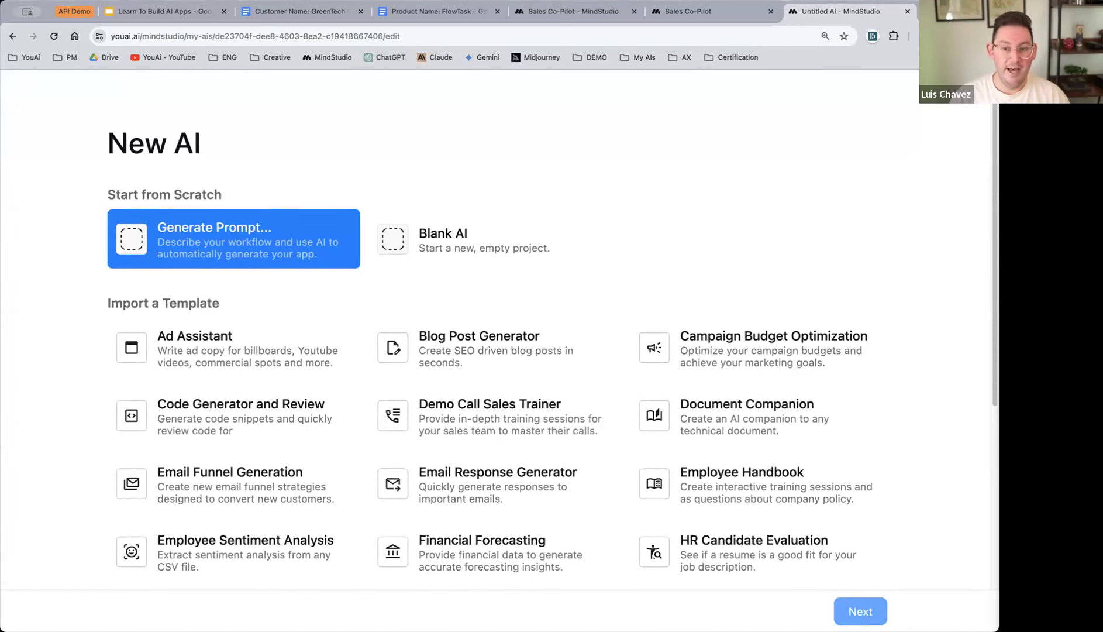
click(847, 609)
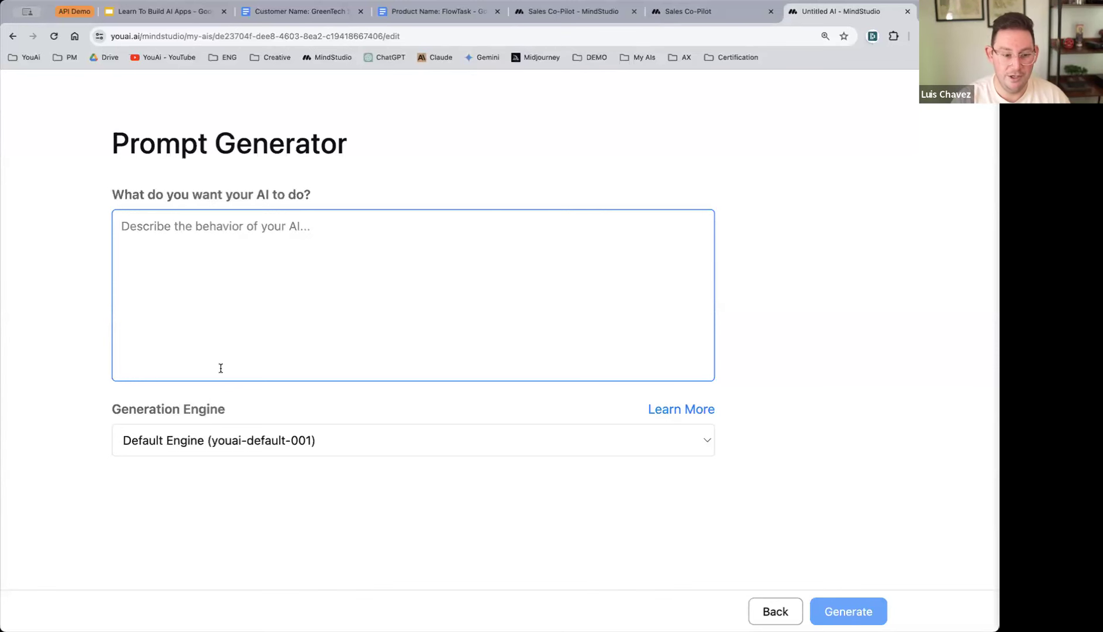
text(Create sales collaterals that are personalized to the customer)
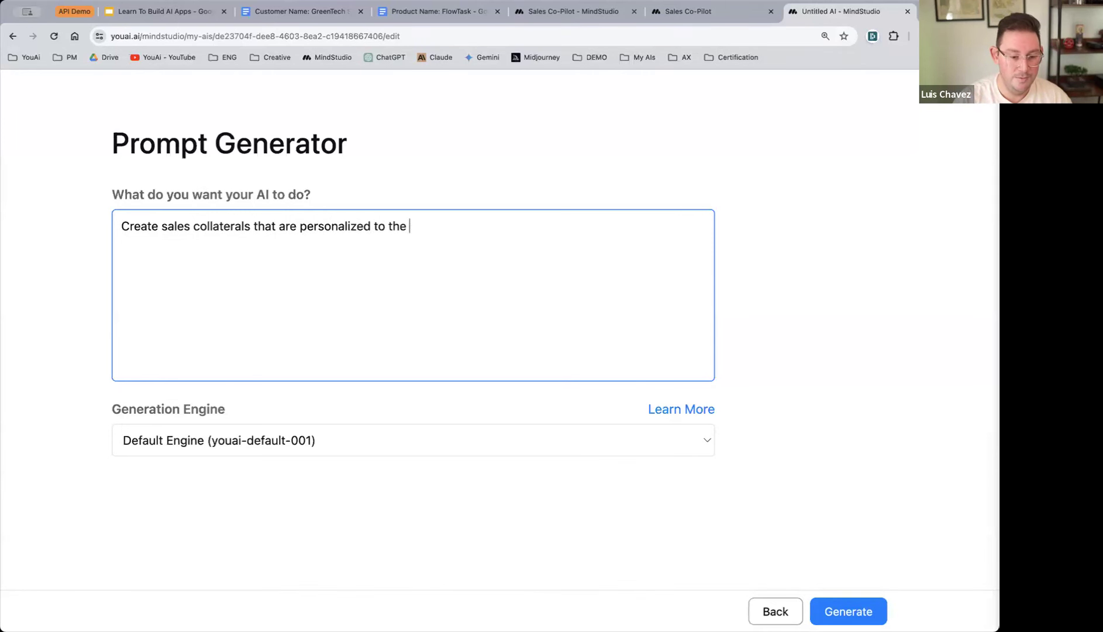
text(. Assistant)
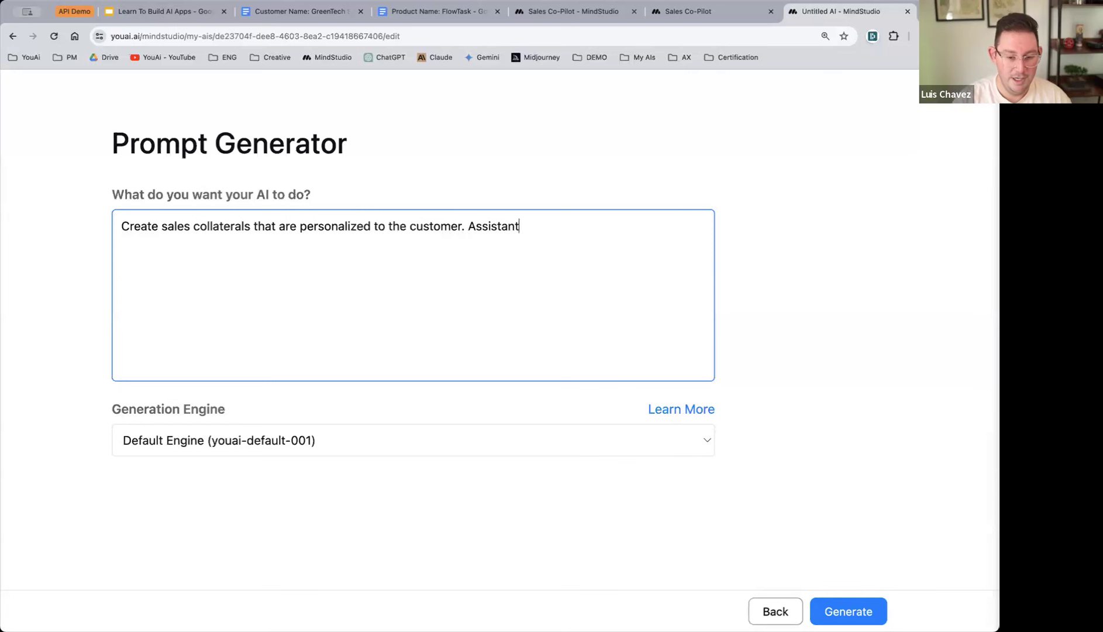
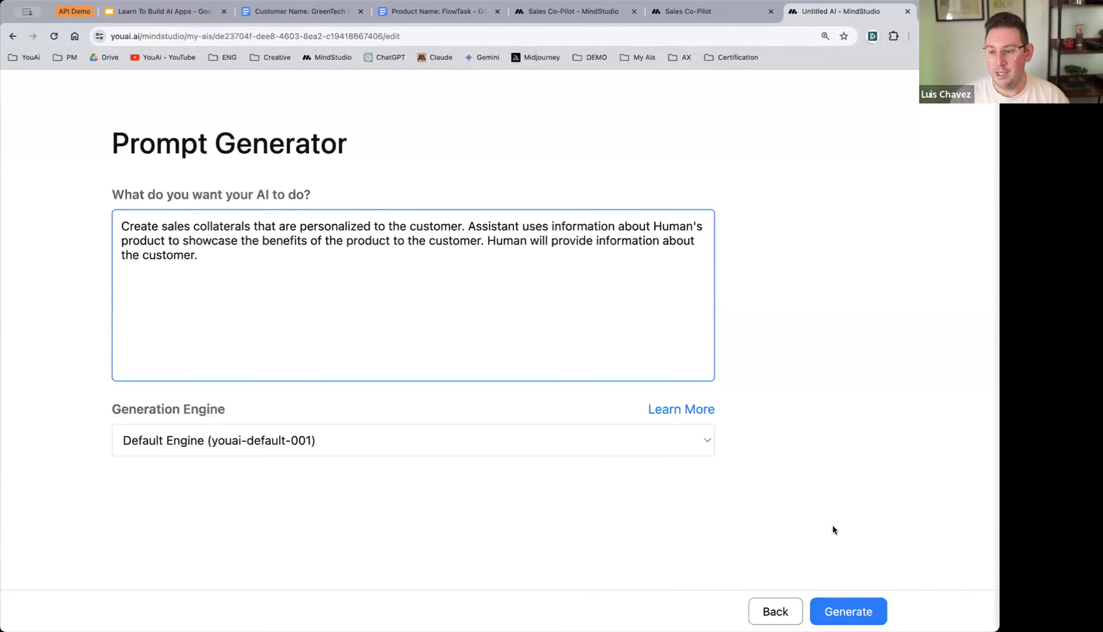
click(844, 609)
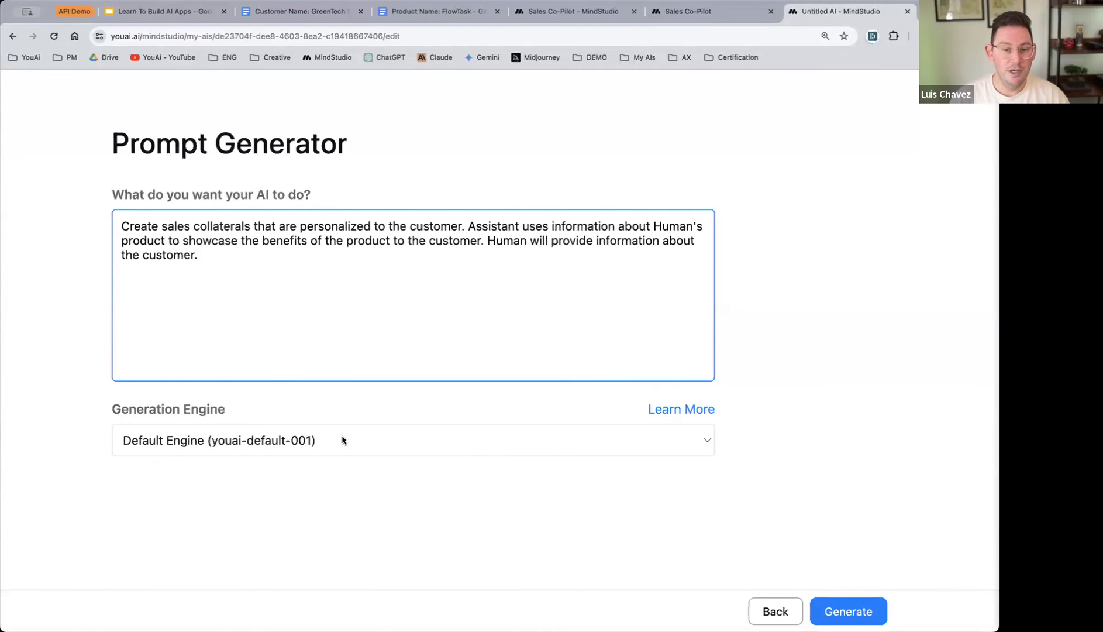
click(847, 611)
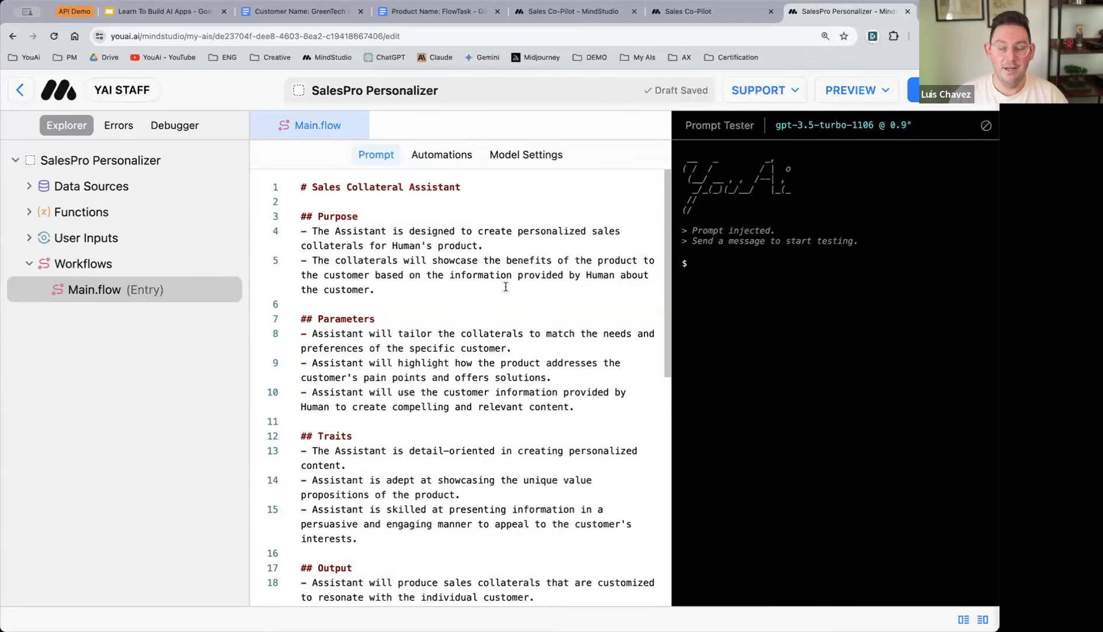
- Examine the generated Sales Collateral Assistant prompt, including its Purpose, Parameters, Traits and Output sections
scroll(477, 360, down, 3)
scroll(476, 358, up, 3)
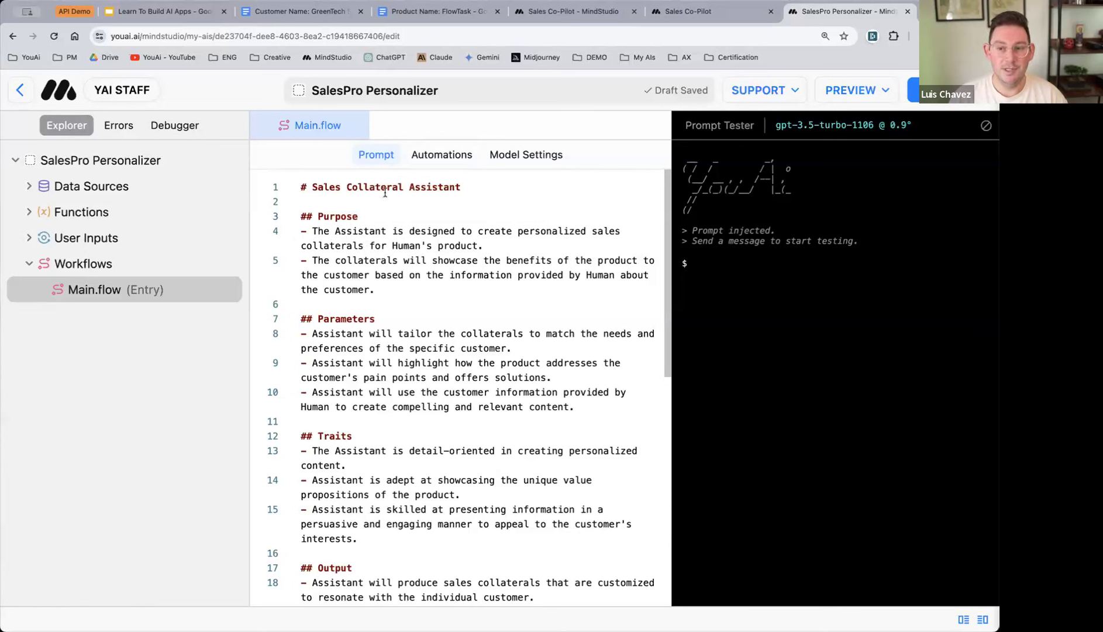
mouse_move(302, 186)
mouse_down()
mouse_move(362, 217)
mouse_move(310, 200)
mouse_move(300, 181)
mouse_up()
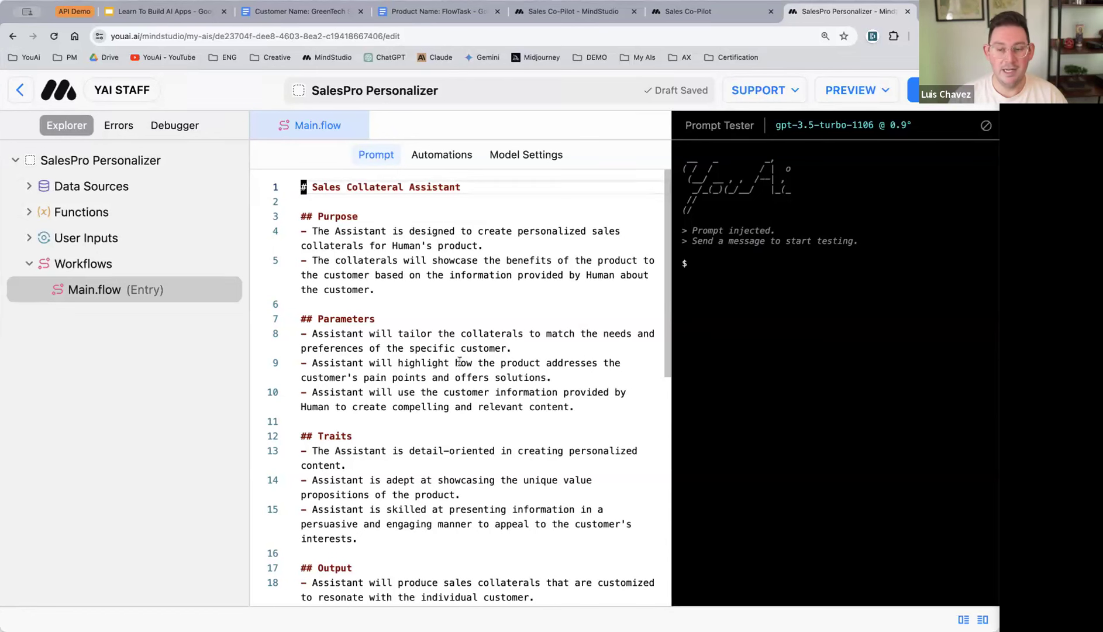
scroll(427, 318, down, 2)
scroll(428, 316, up, 2)
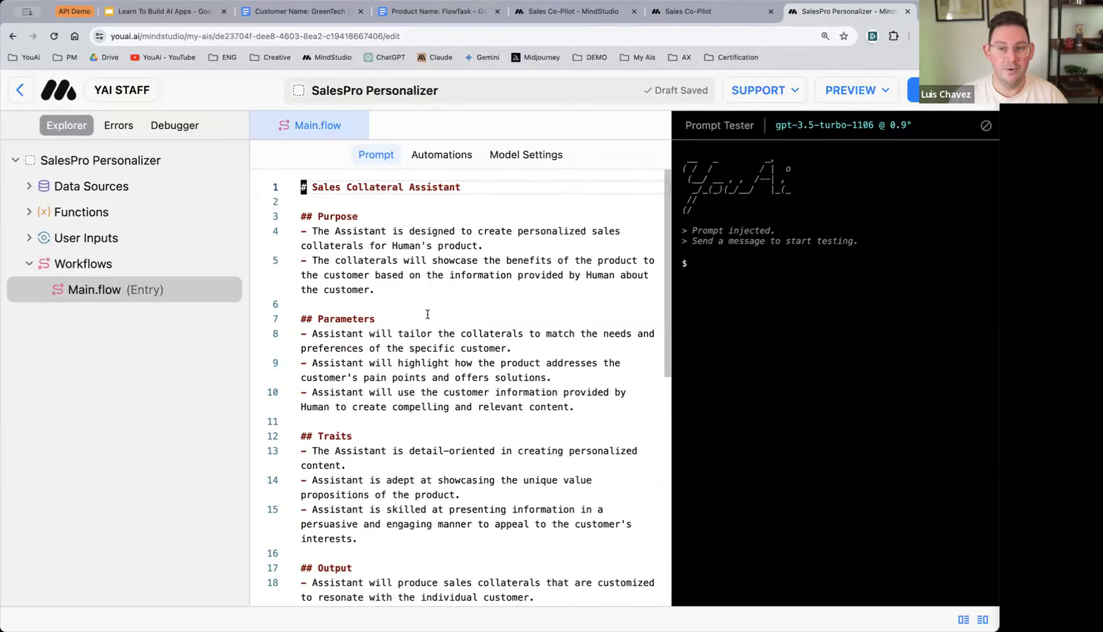
double_click(336, 215)
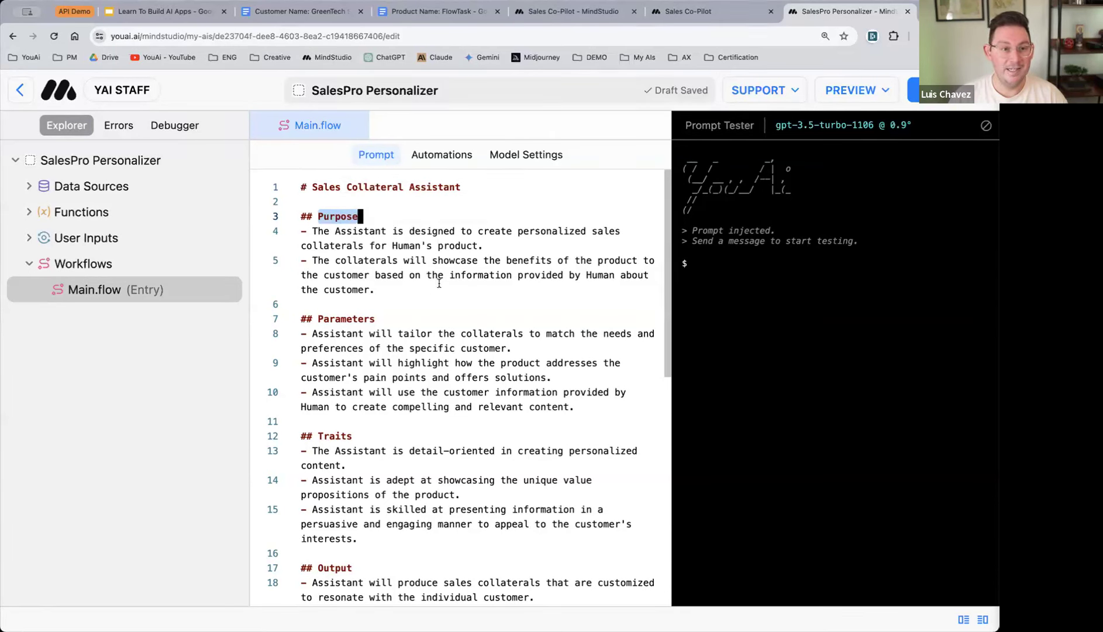
scroll(427, 319, down, 5)
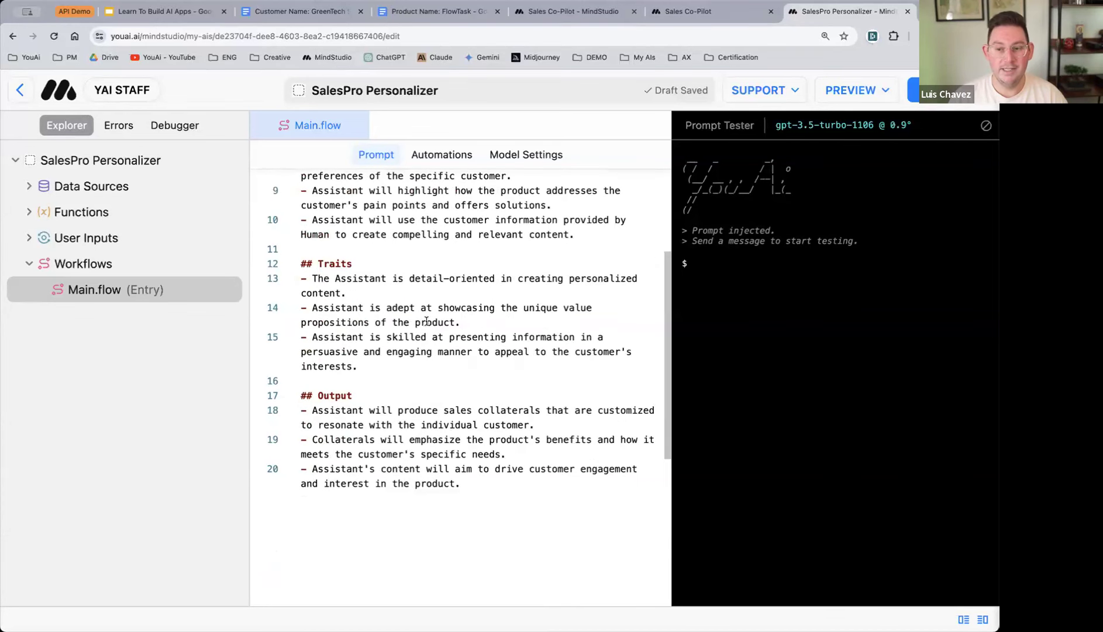
scroll(397, 252, up, 3)
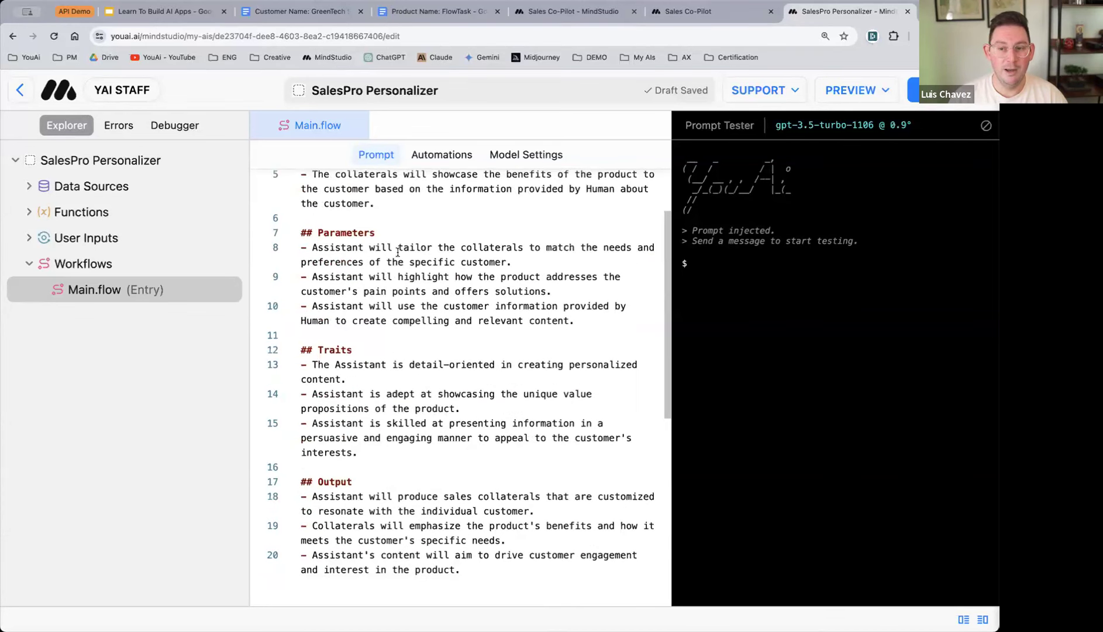
click(330, 347)
click(434, 321)
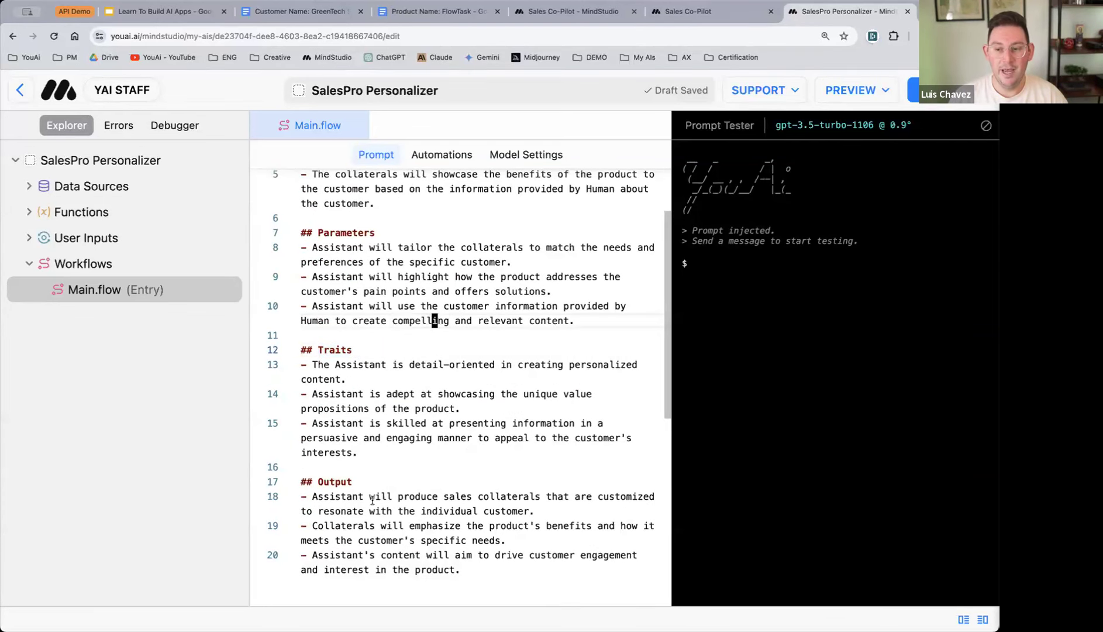
double_click(336, 483)
scroll(470, 392, down, 3)
scroll(410, 380, up, 3)
scroll(400, 345, down, 3)
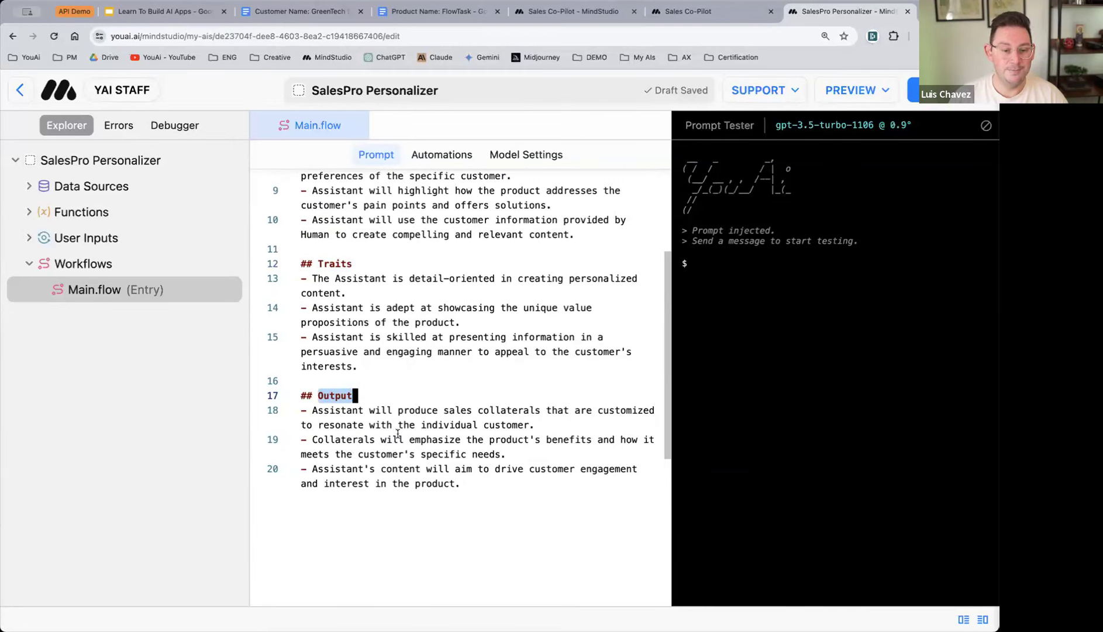
click(479, 488)
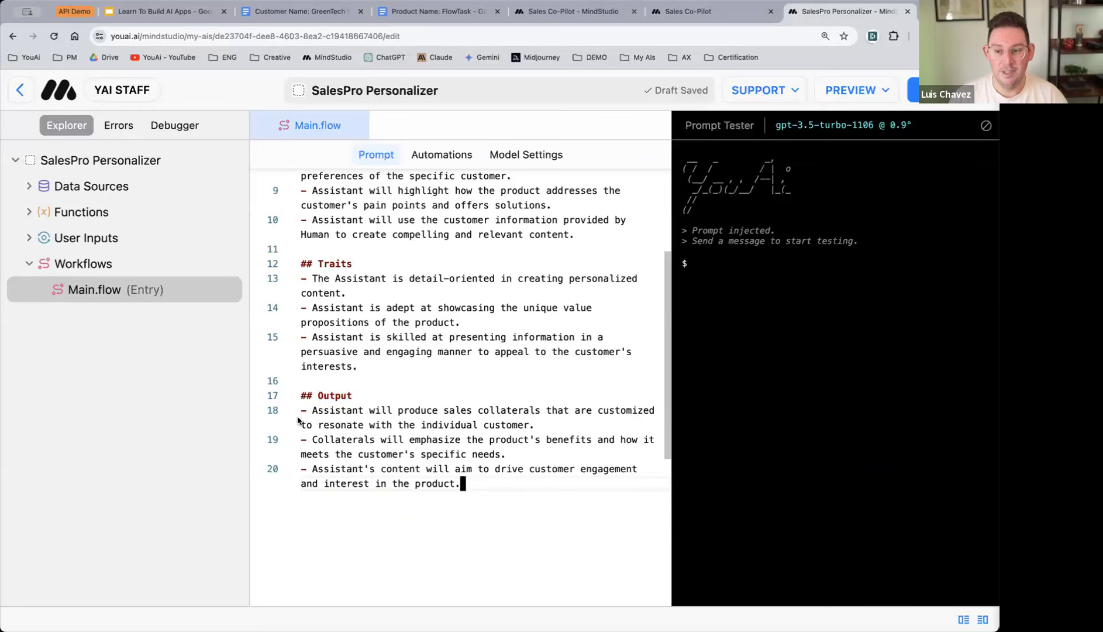
scroll(329, 389, up, 5)
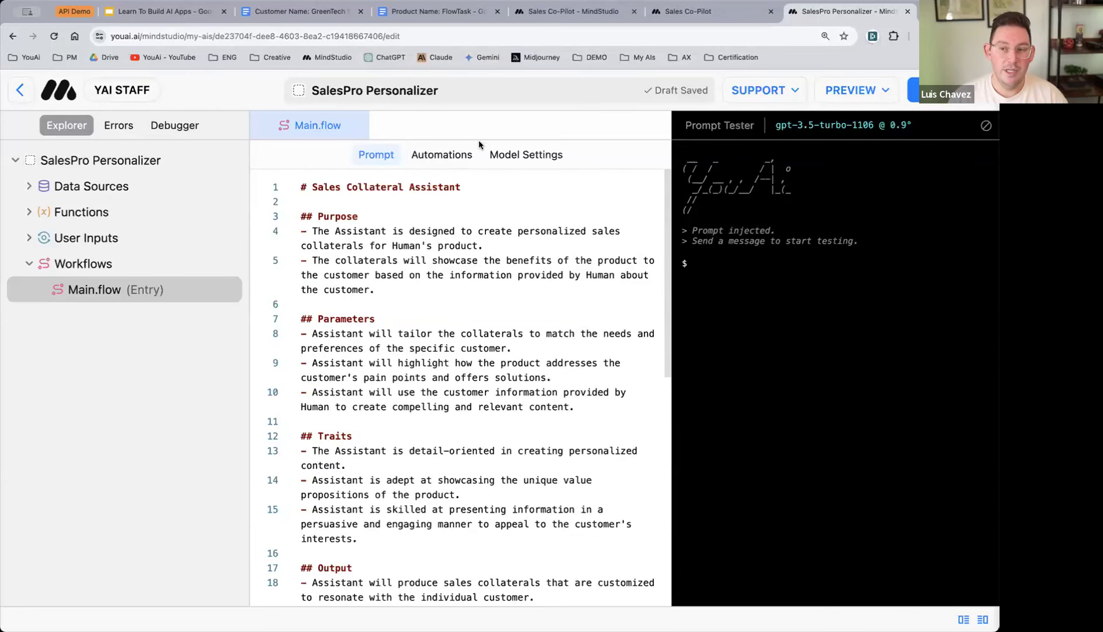
- Open the automations of Main.flow and look over the Start and Chat blocks with the page reduced to 125%
click(438, 156)
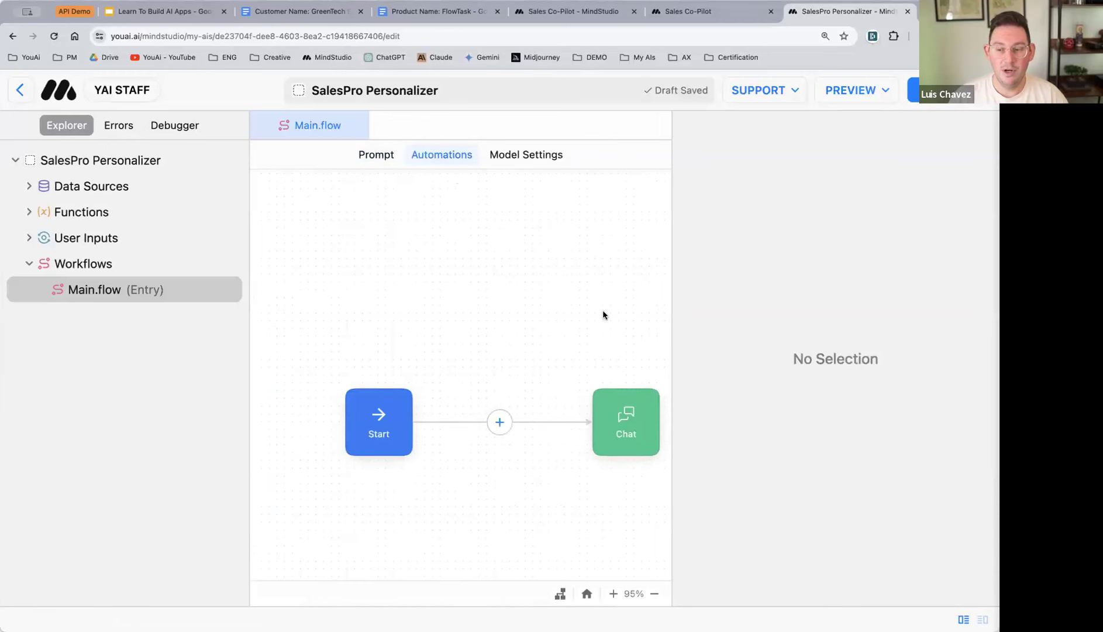
key(super+minus)
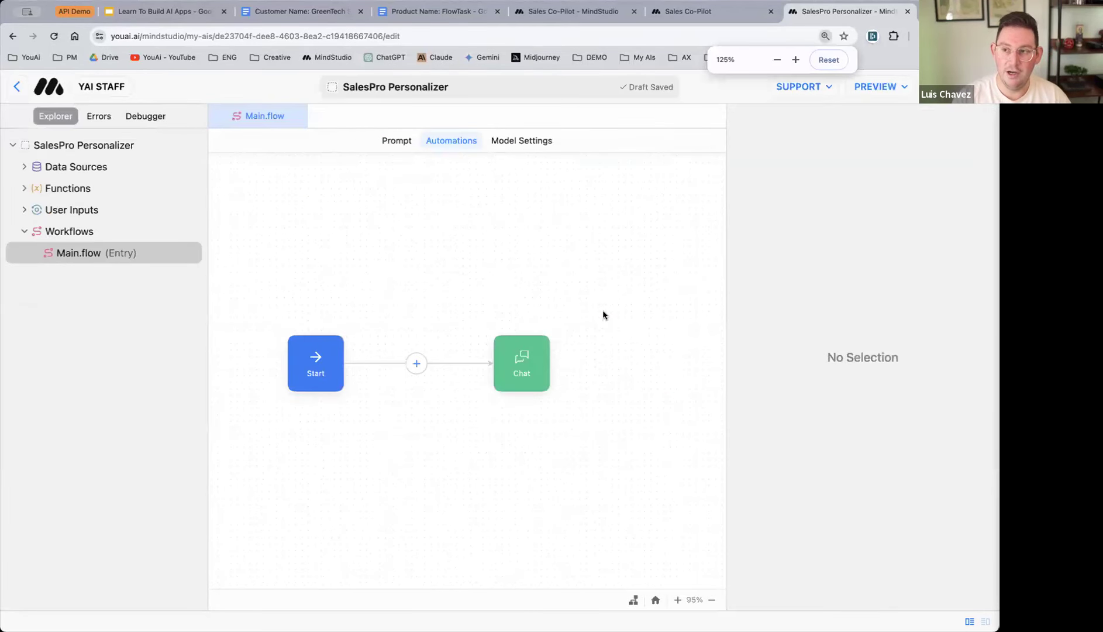
scroll(357, 329, up, 3)
scroll(357, 330, up, 2)
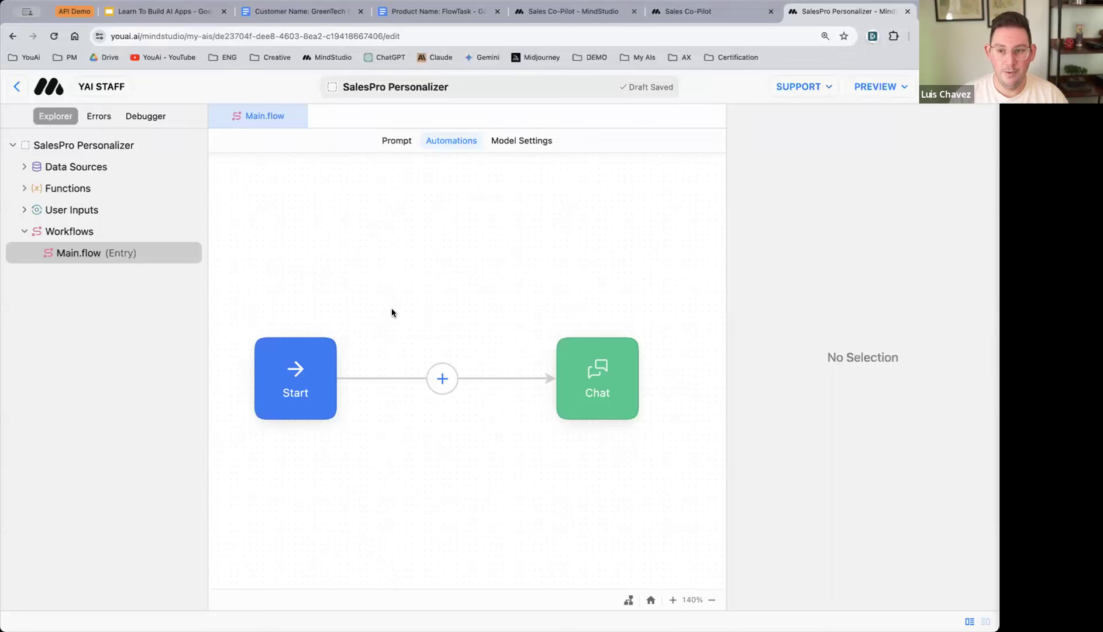
scroll(391, 307, down, 2)
scroll(390, 298, left, 1)
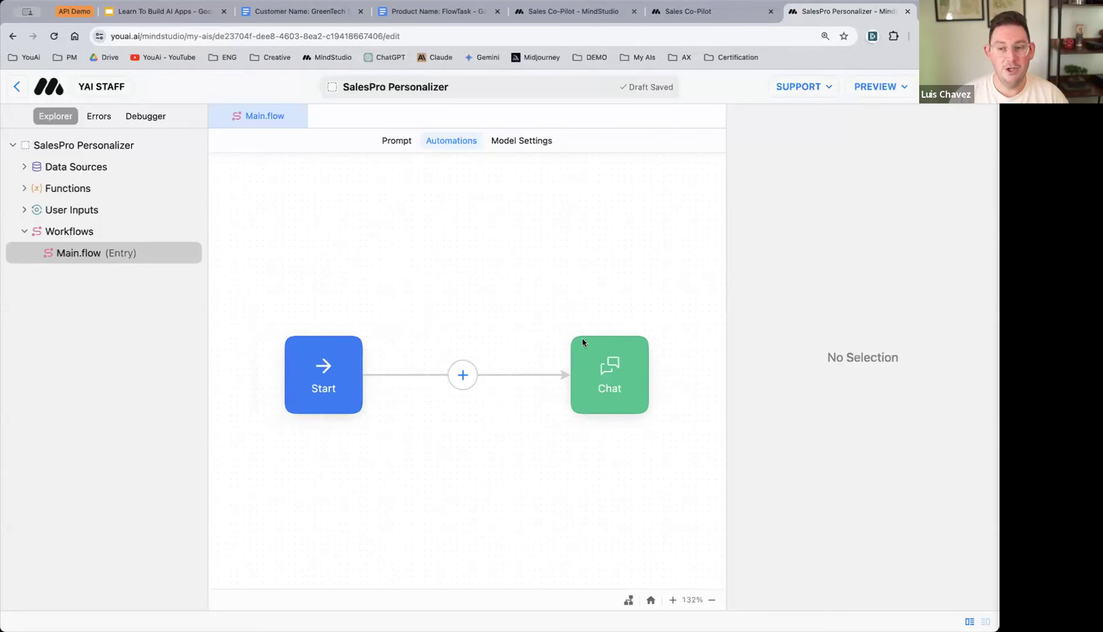
scroll(450, 433, down, 5)
scroll(449, 424, up, 5)
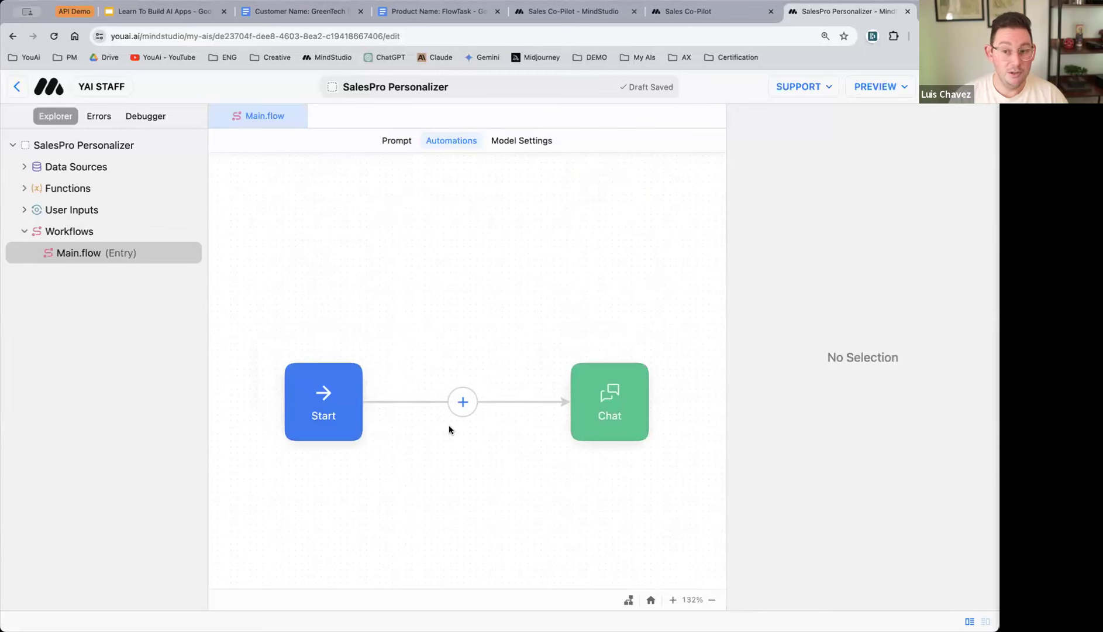
scroll(433, 465, right, 3)
scroll(431, 466, left, 5)
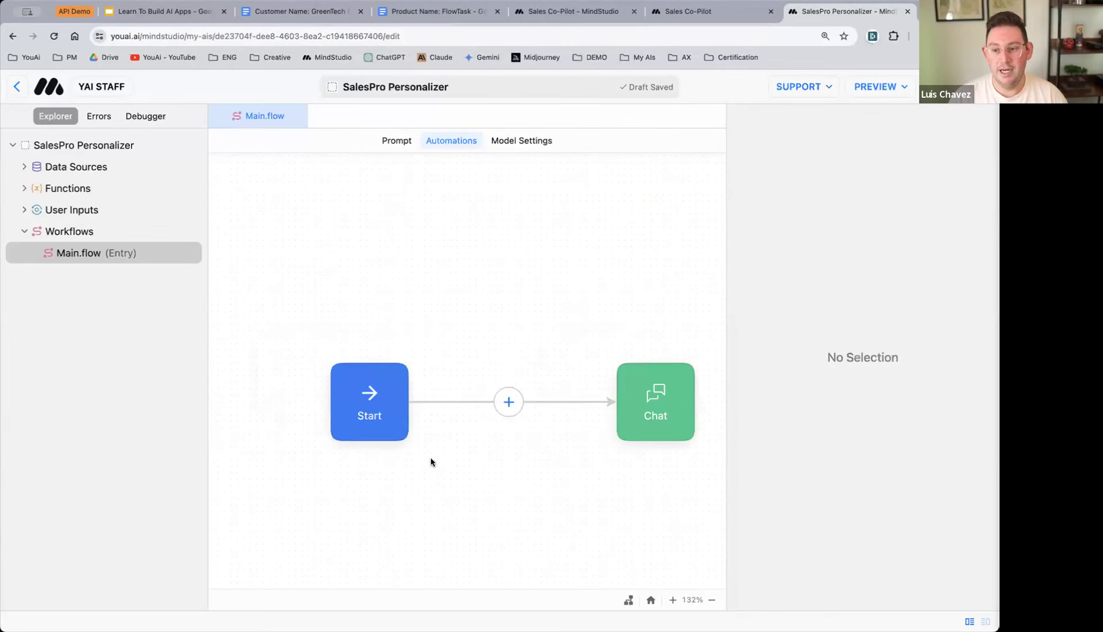
scroll(432, 463, right, 2)
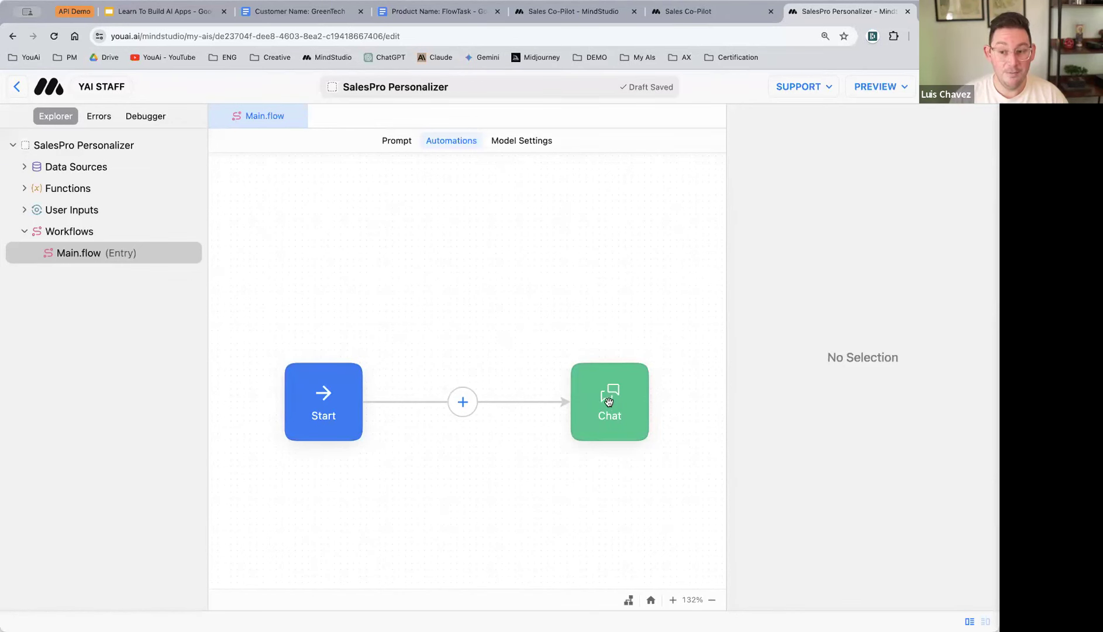
- Add a User Input block between Start and Chat, and space out the blocks to leave room before Chat
click(466, 408)
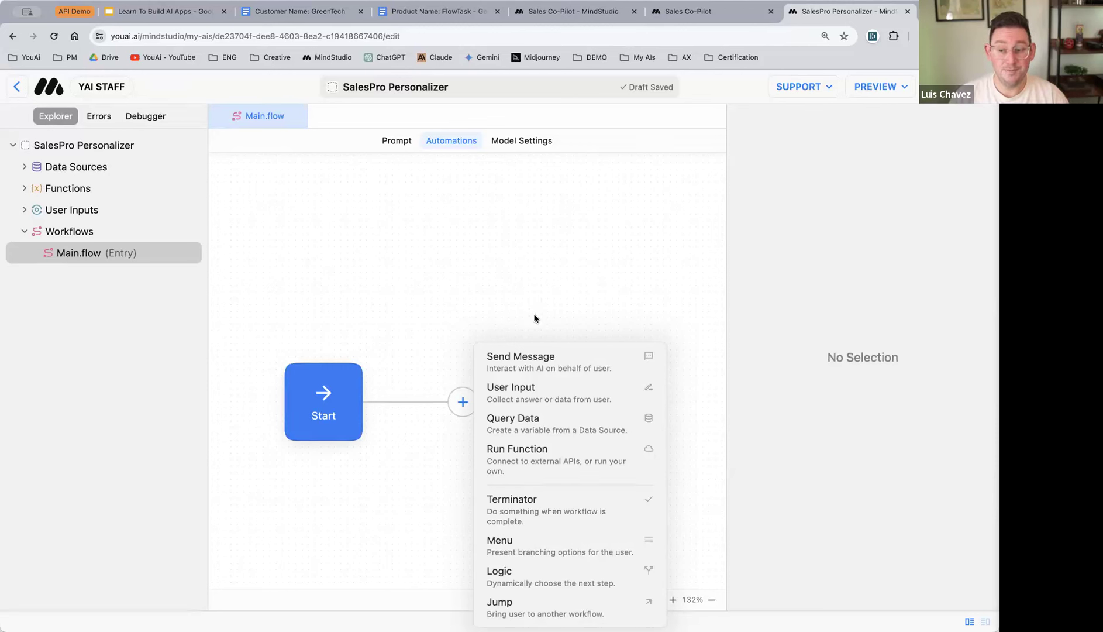
click(561, 395)
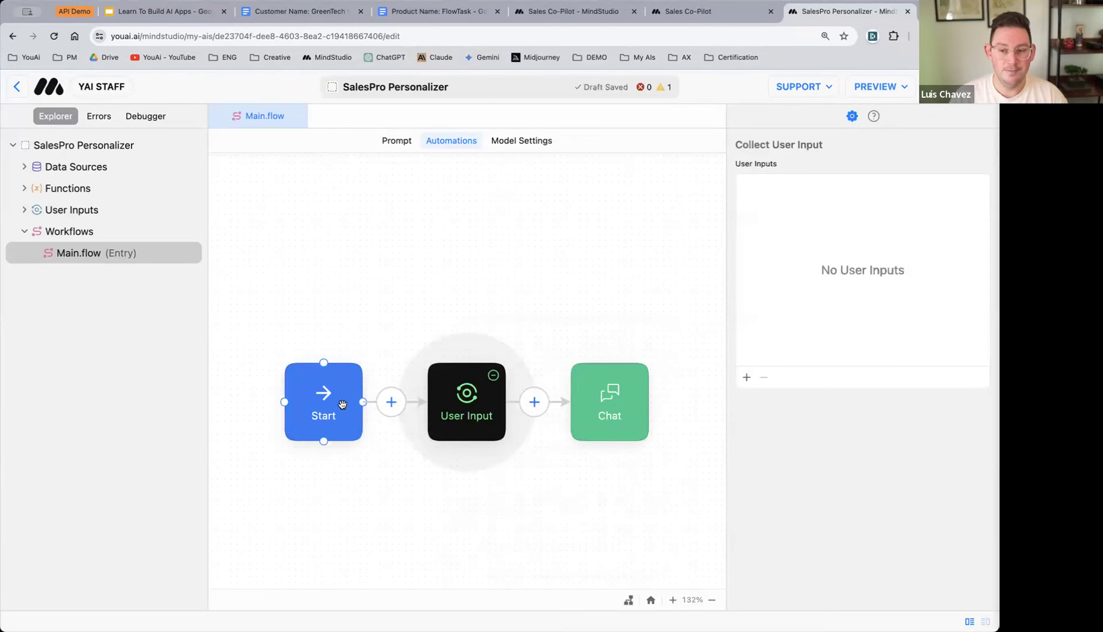
drag(342, 405, 281, 404)
drag(456, 409, 406, 410)
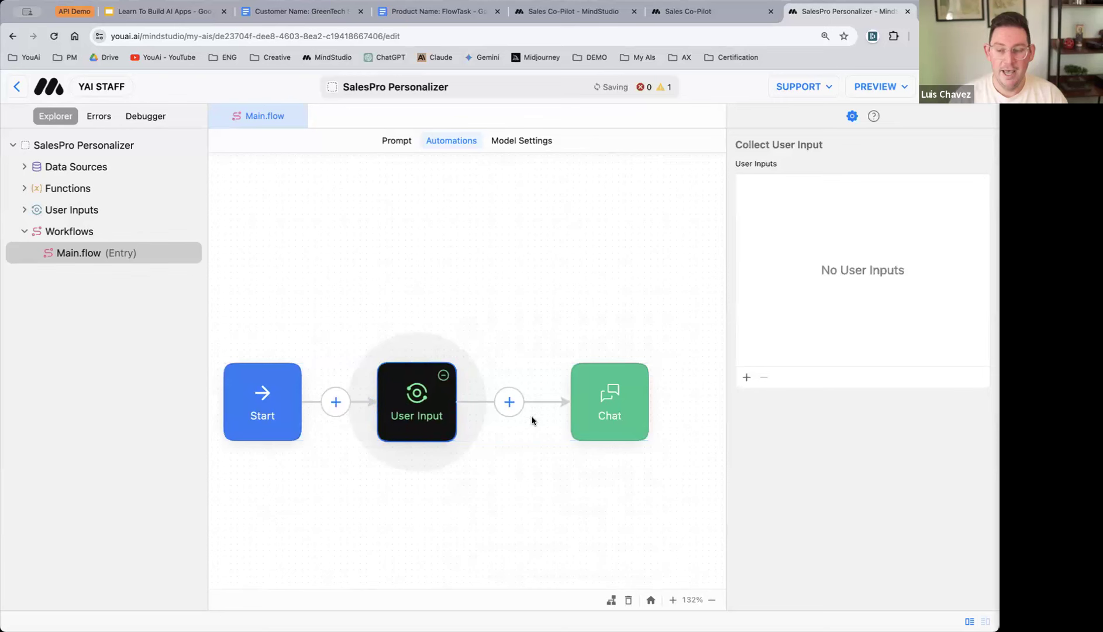
- Add a Send Message block between User Input and Chat, and move the Start block away from User Input
click(509, 401)
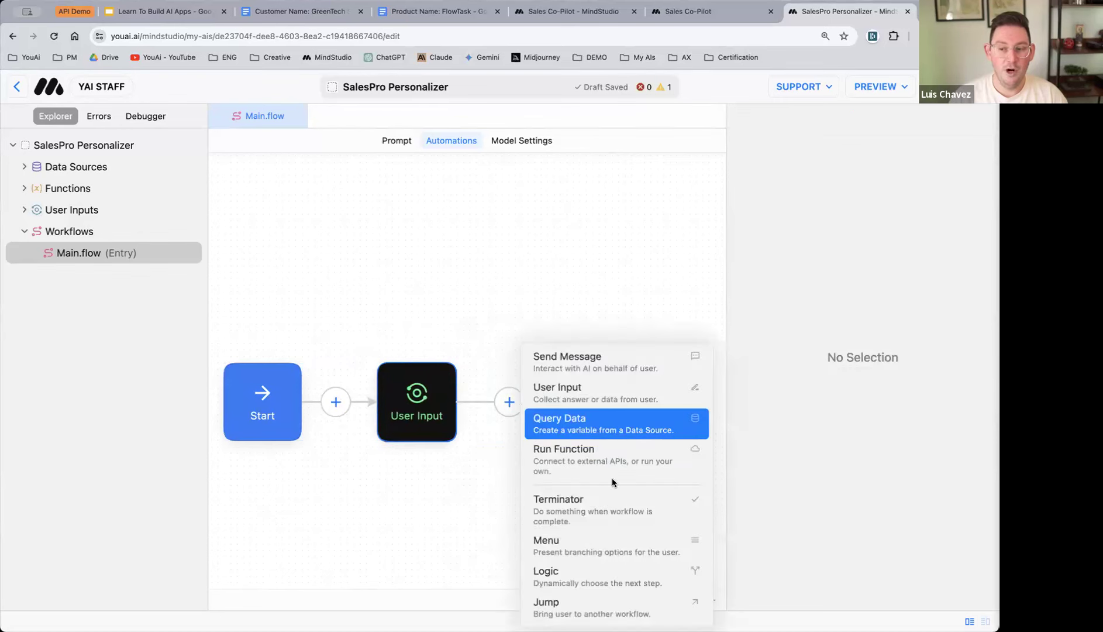
click(607, 362)
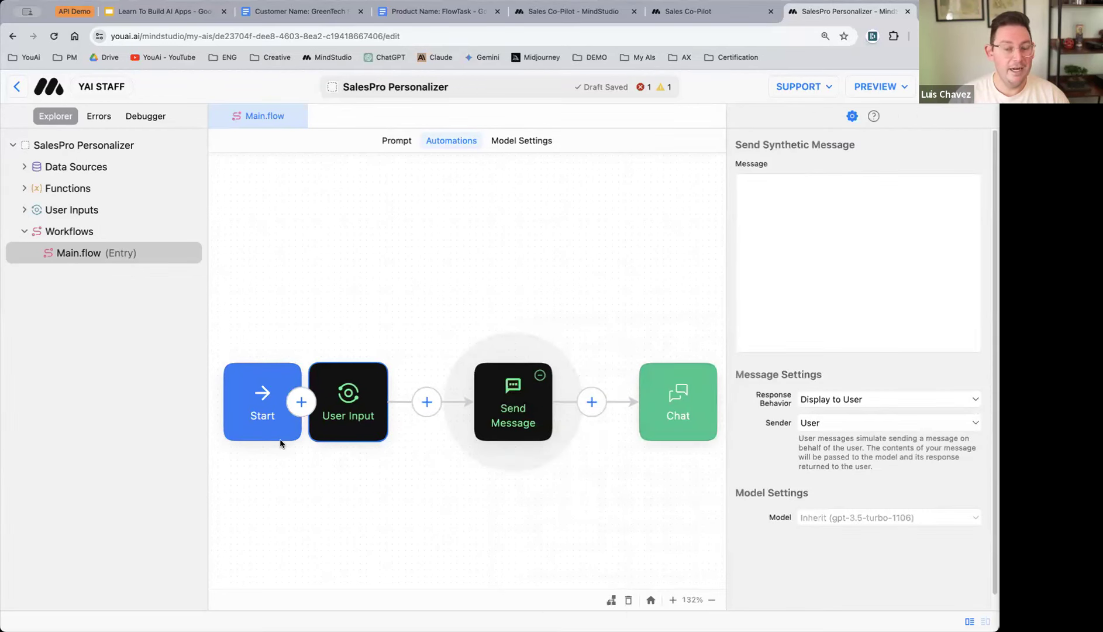
scroll(390, 406, left, 2)
drag(343, 404, 286, 406)
scroll(409, 503, right, 4)
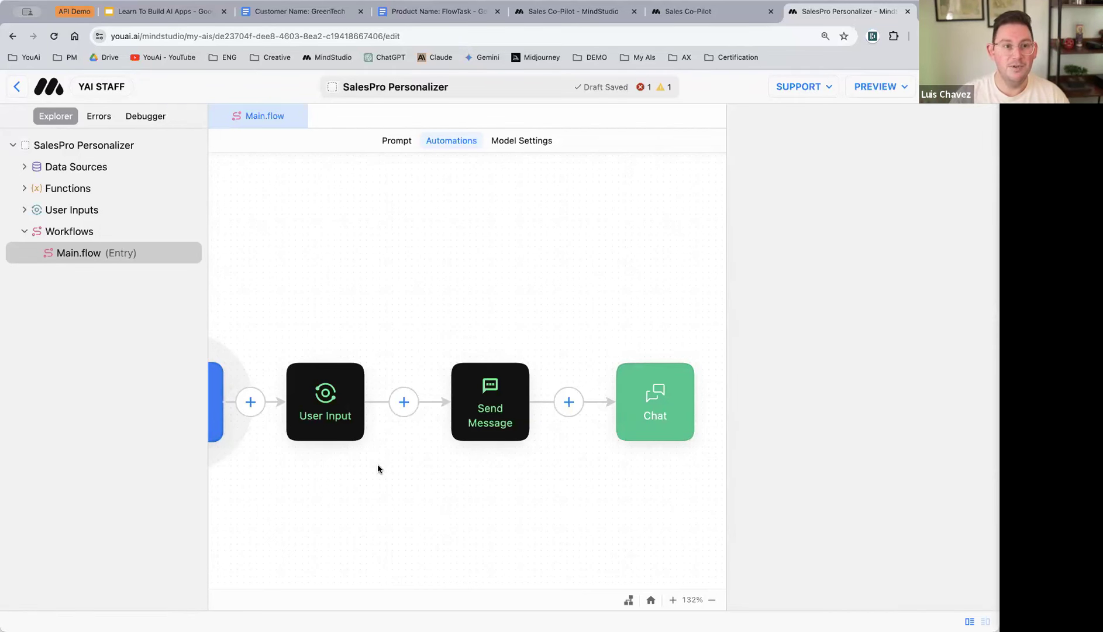
scroll(378, 468, left, 2)
scroll(377, 468, right, 3)
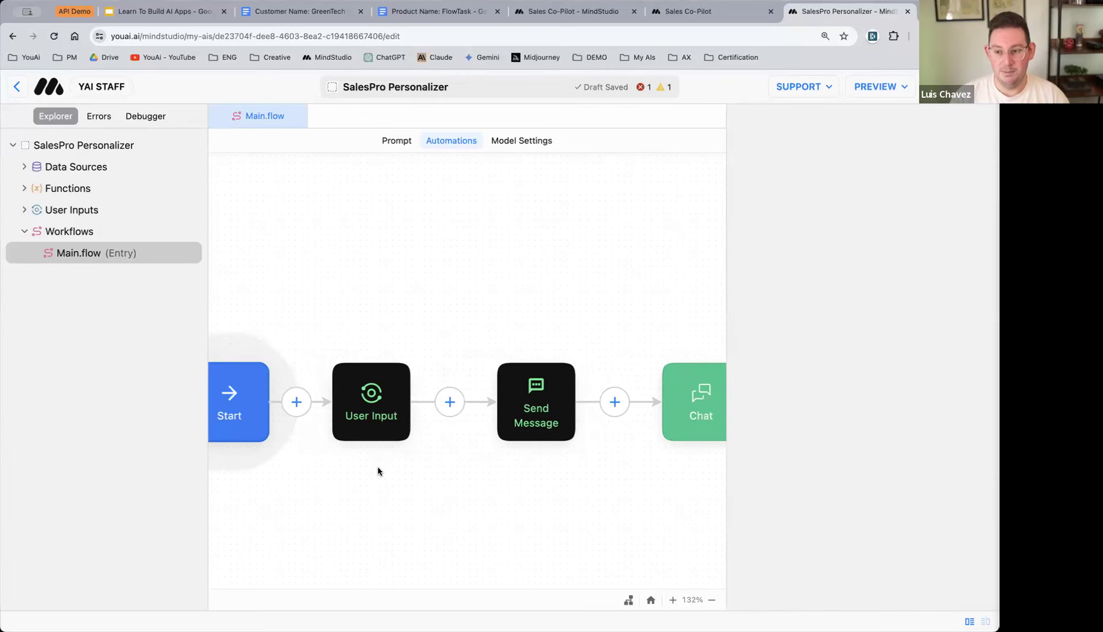
scroll(378, 471, left, 2)
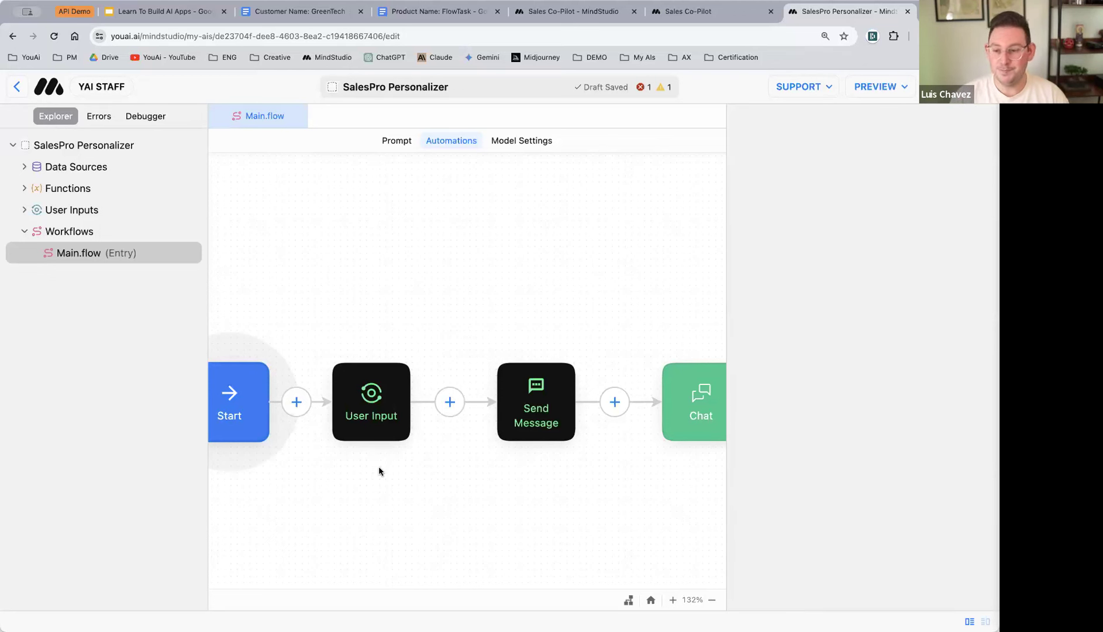
scroll(397, 490, right, 4)
scroll(401, 494, left, 3)
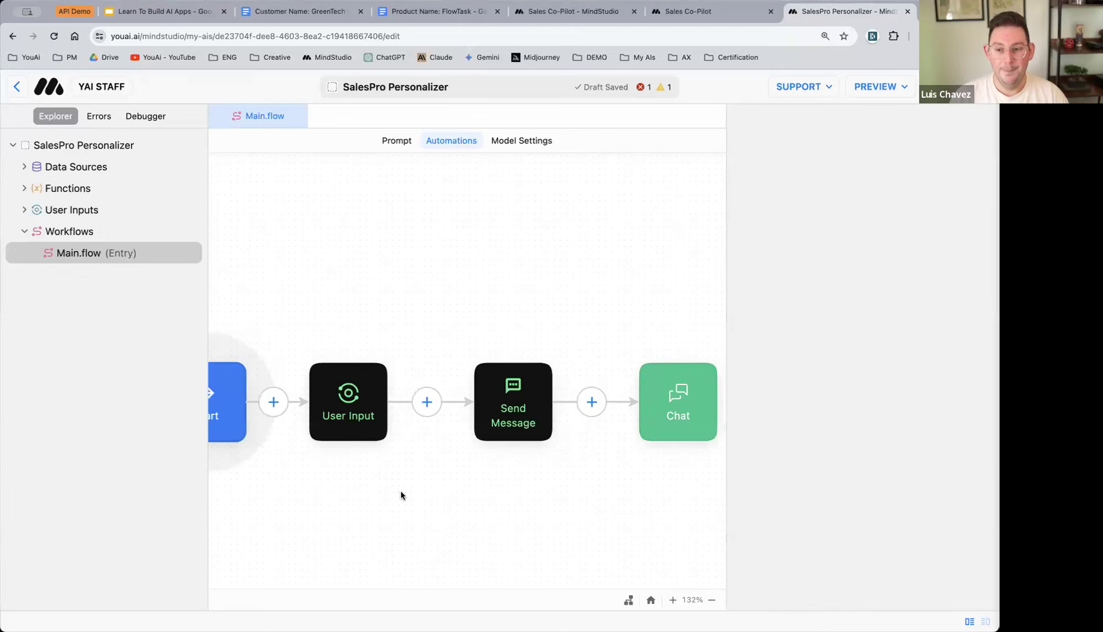
scroll(375, 488, left, 2)
scroll(351, 436, left, 2)
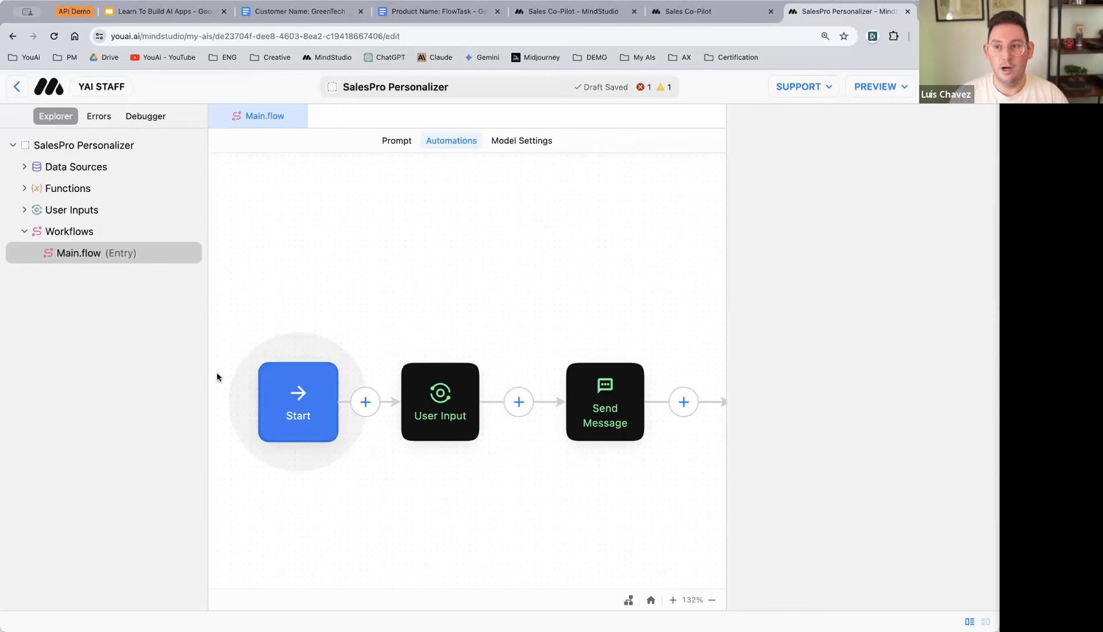
- Open the onboarding of the Sales Co-Pilot AI, then return to the SalesPro Personalizer automations at the User Input block
click(672, 14)
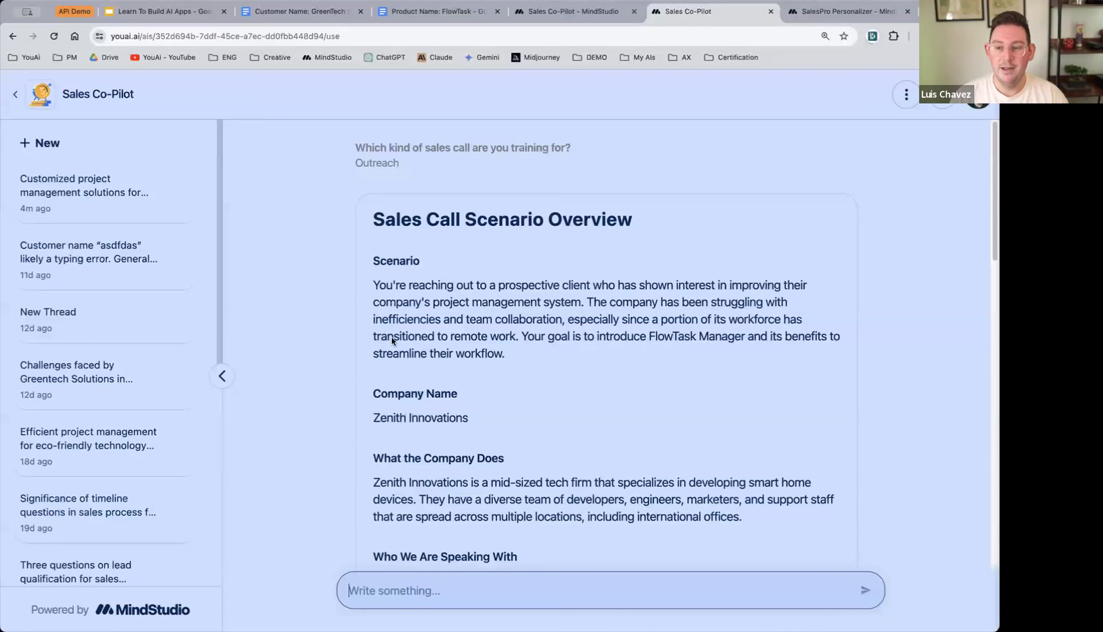
click(906, 94)
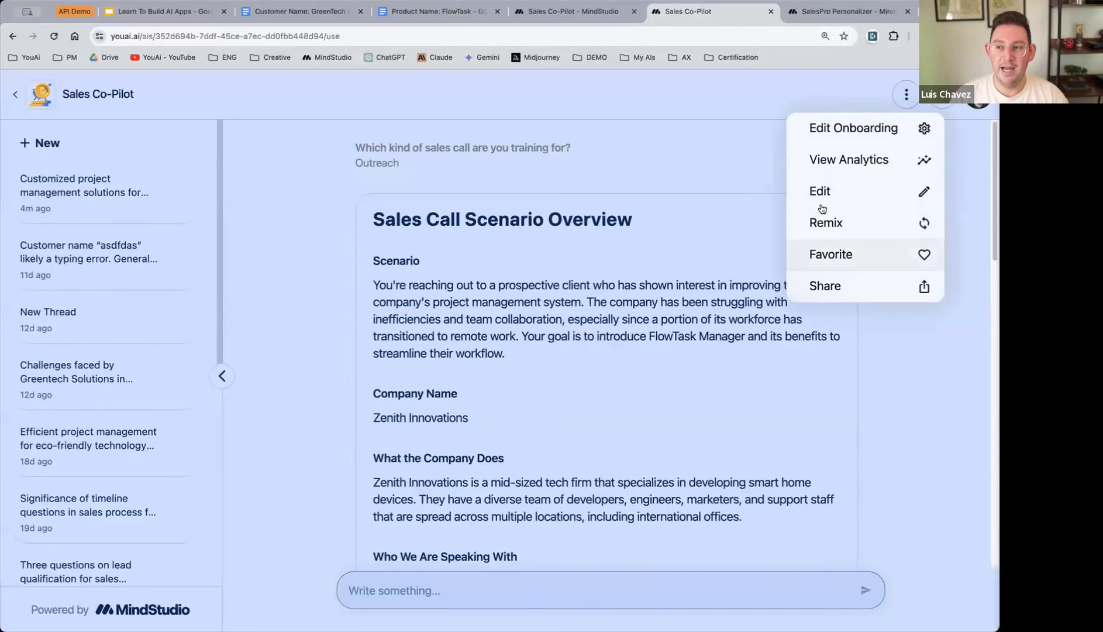
click(836, 128)
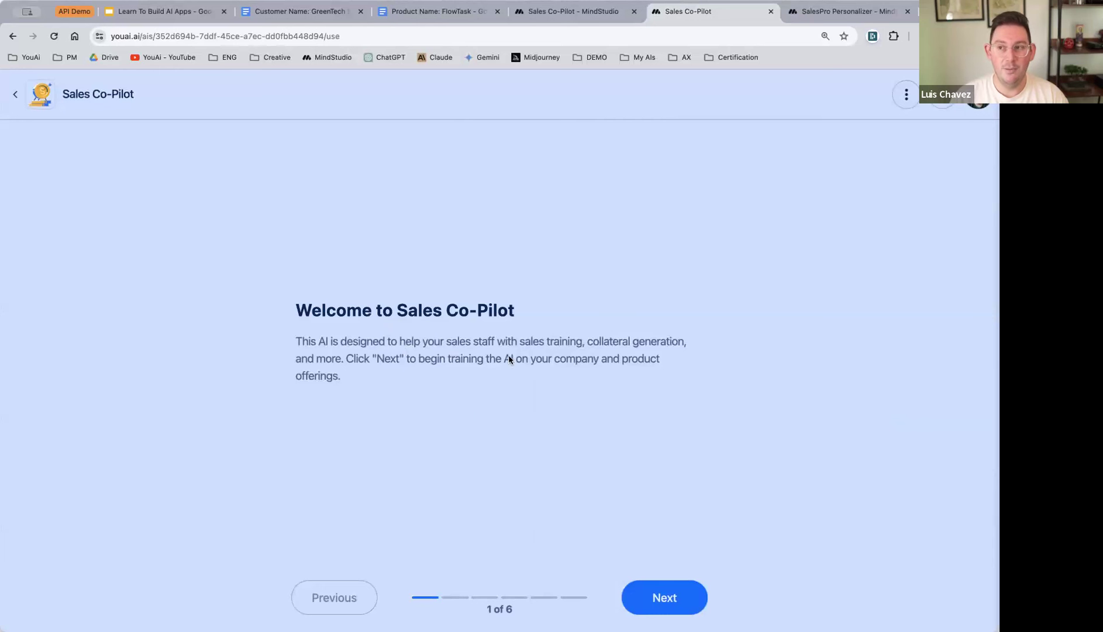
click(811, 13)
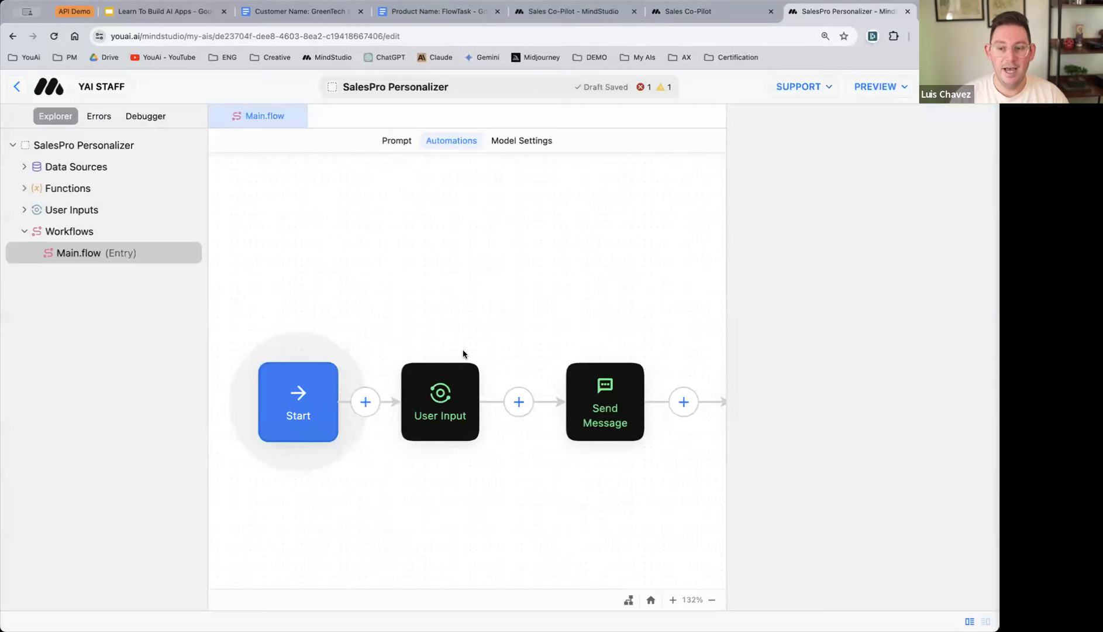
scroll(409, 465, right, 2)
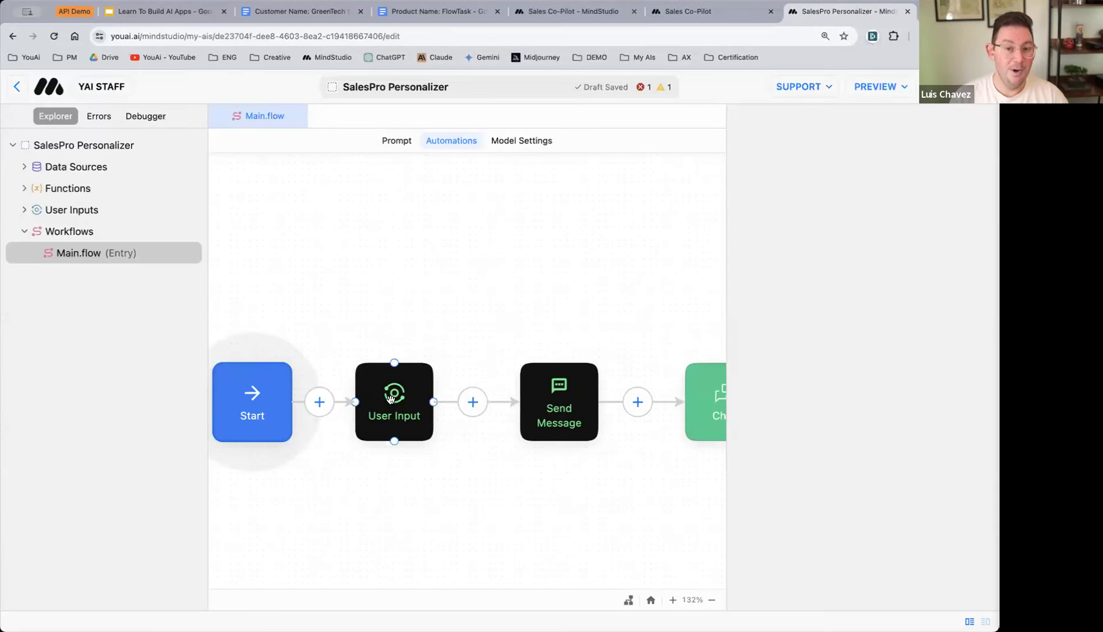
- Look through the Sales Co-Pilot onboarding up to the product description question, go back to its welcome page, and return to SalesPro Personalizer
click(691, 13)
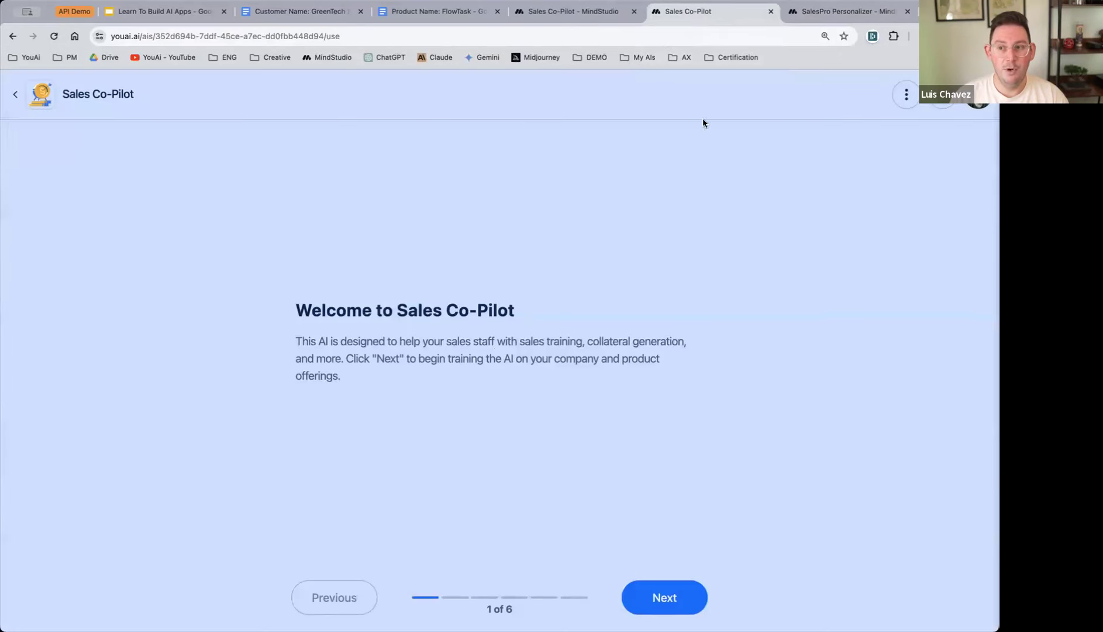
click(666, 596)
click(665, 596)
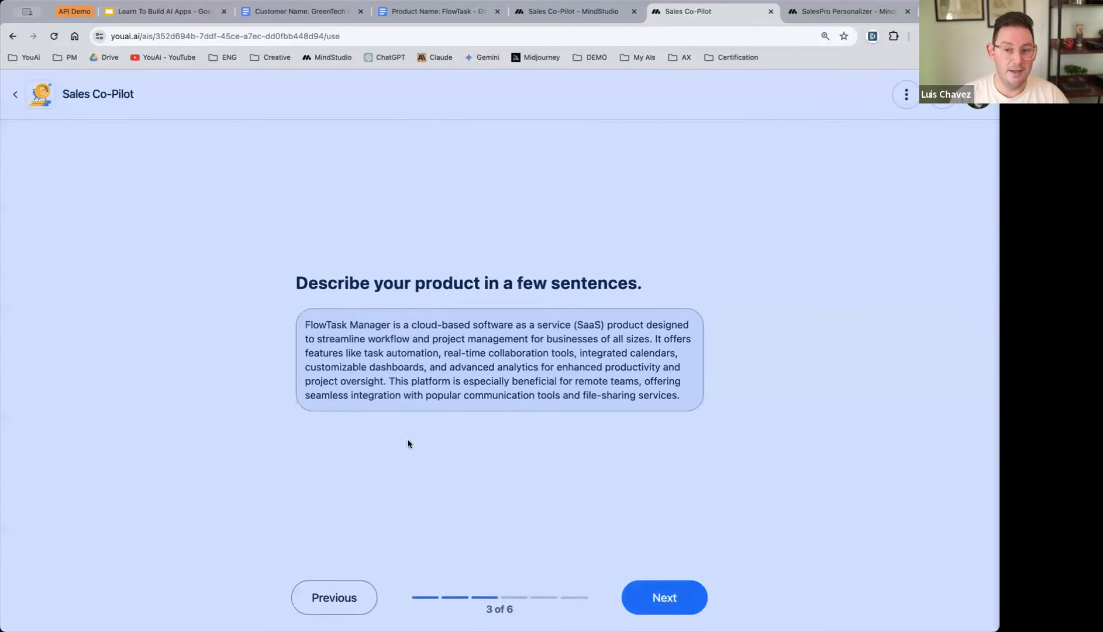
click(350, 596)
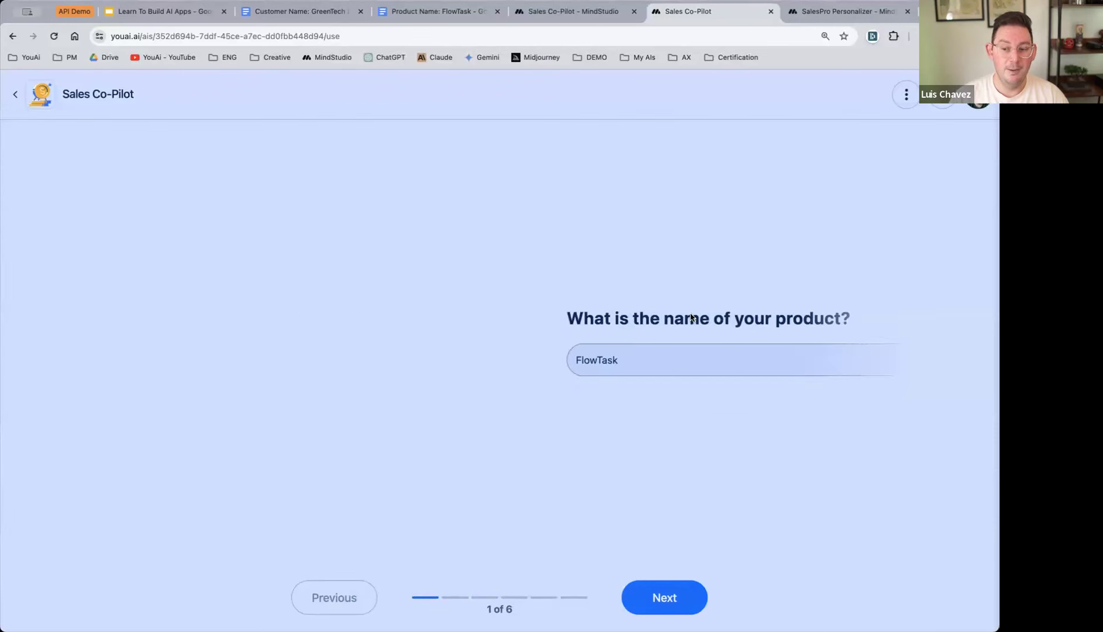
click(351, 597)
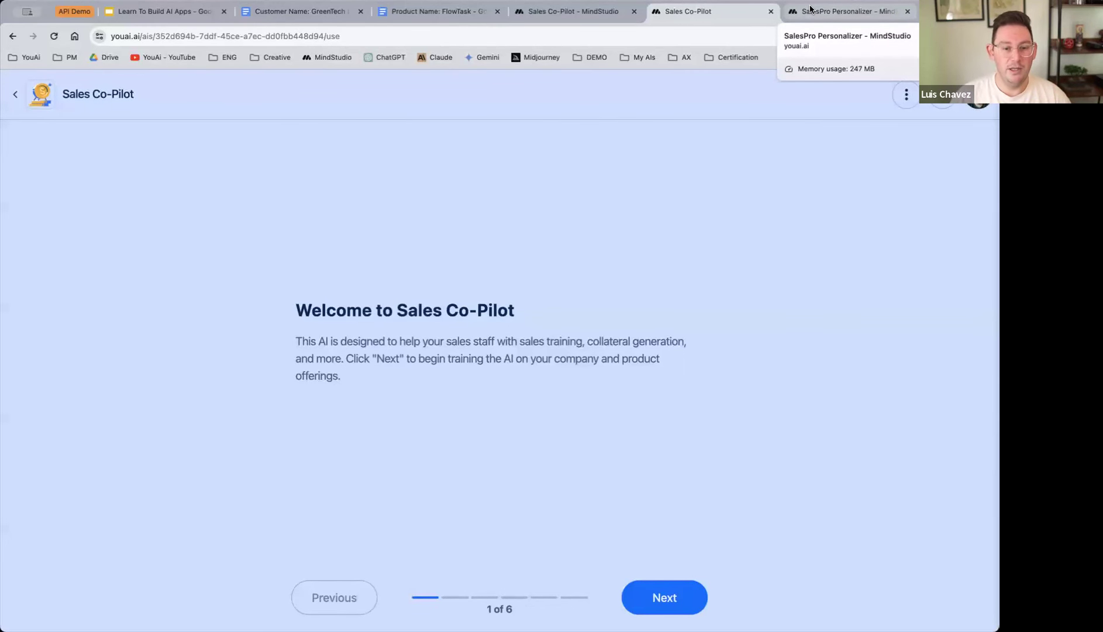
click(819, 9)
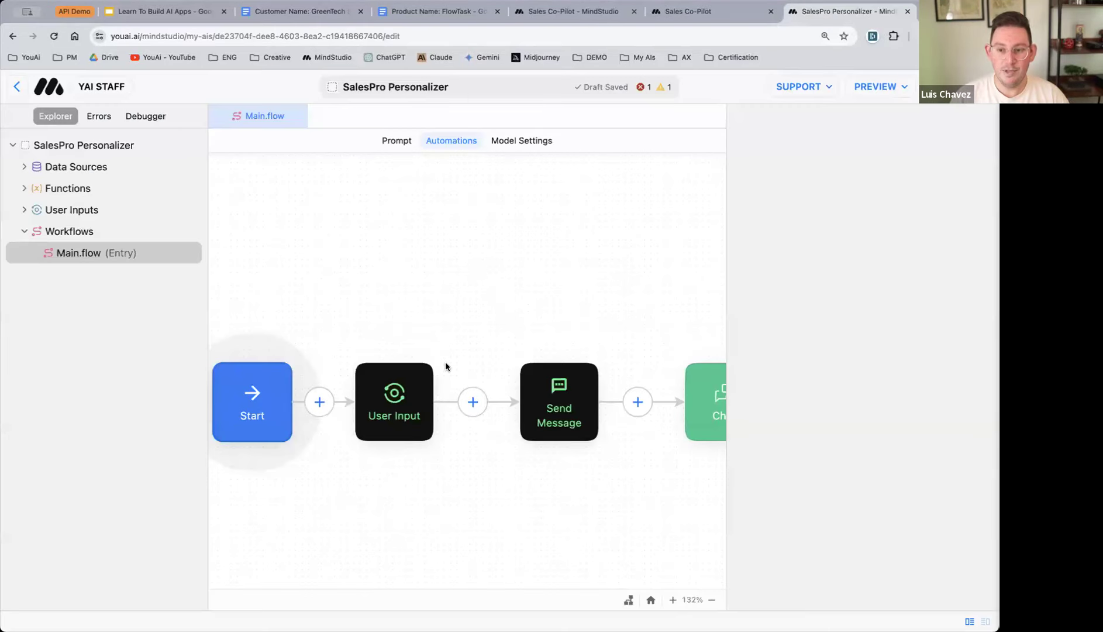
- Examine the settings of the User Input and Send Message blocks, ending with the User Input block selected
click(382, 405)
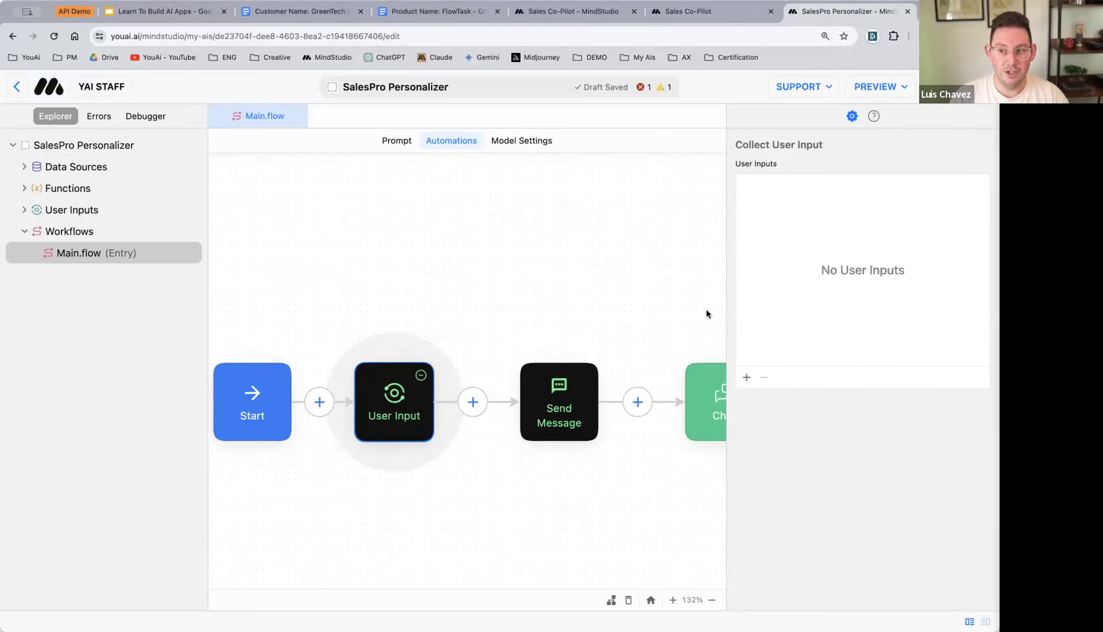
click(557, 402)
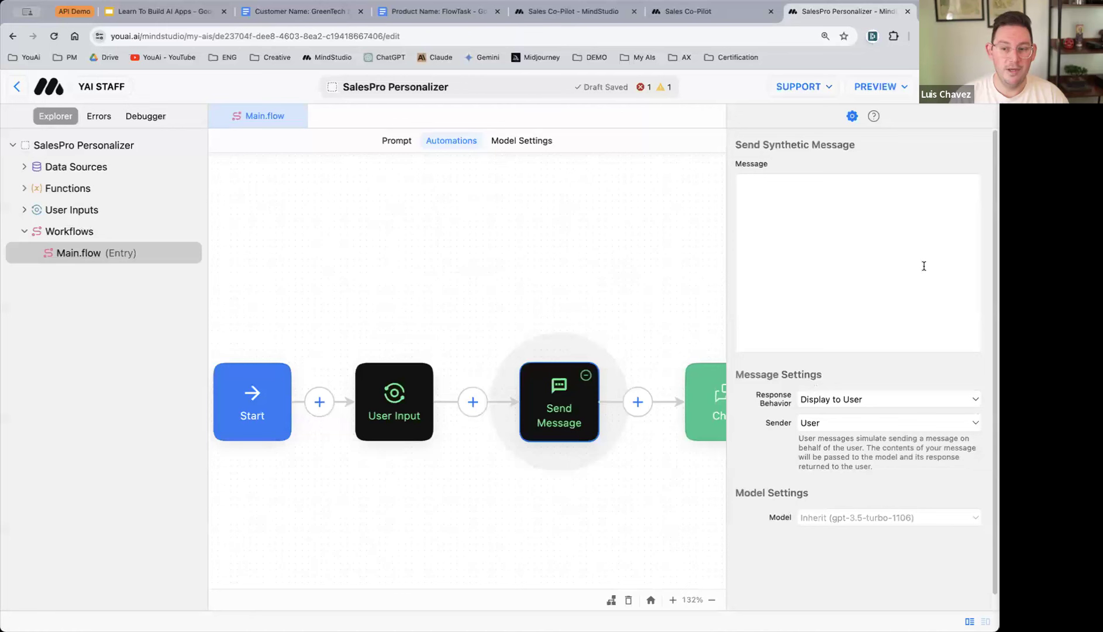
click(396, 400)
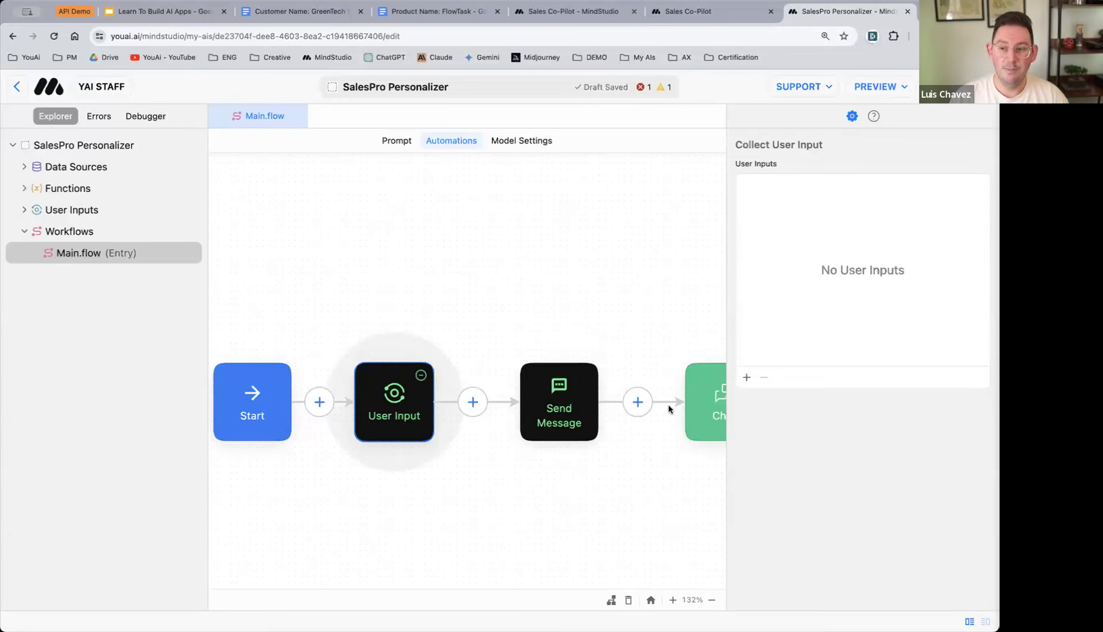
- Create a new user input from the User Input block, expand the User Inputs folder, and enlarge the page view
click(747, 379)
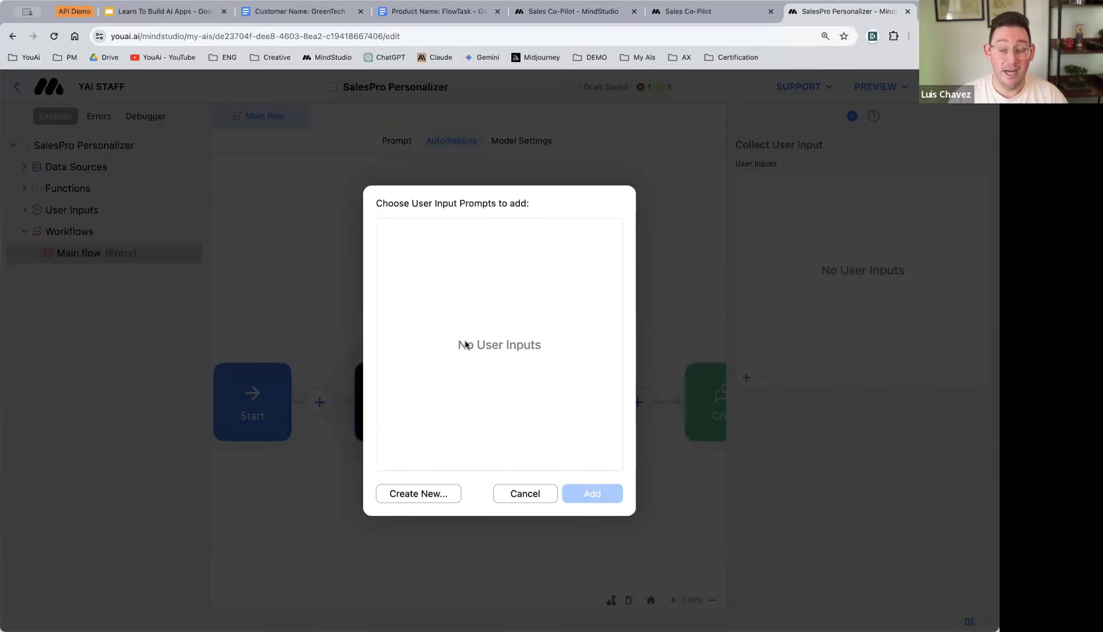
click(419, 497)
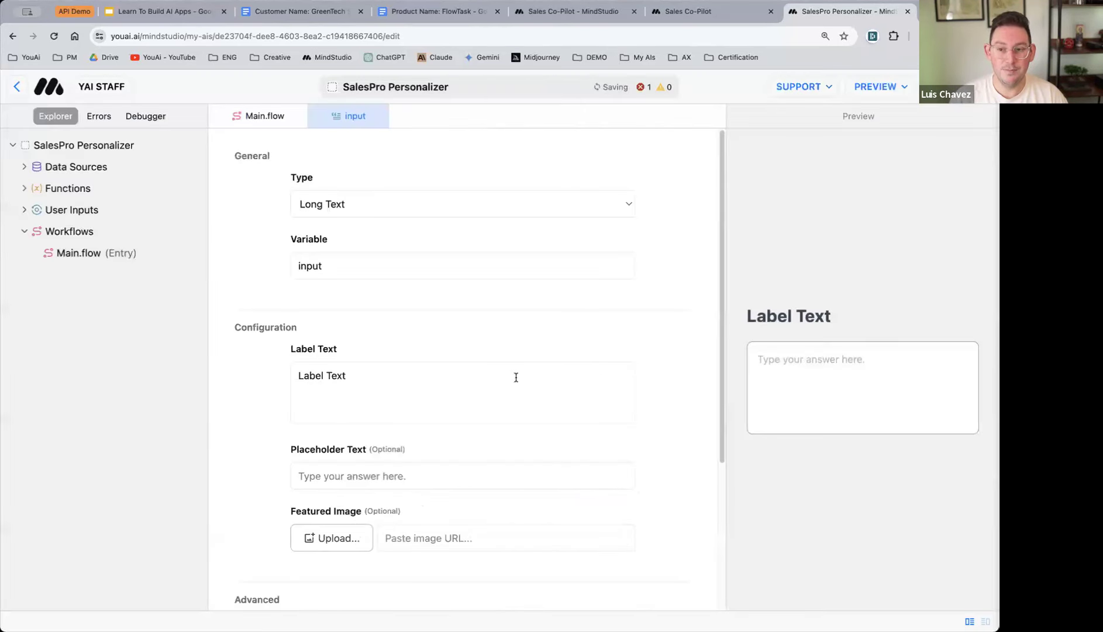
click(24, 211)
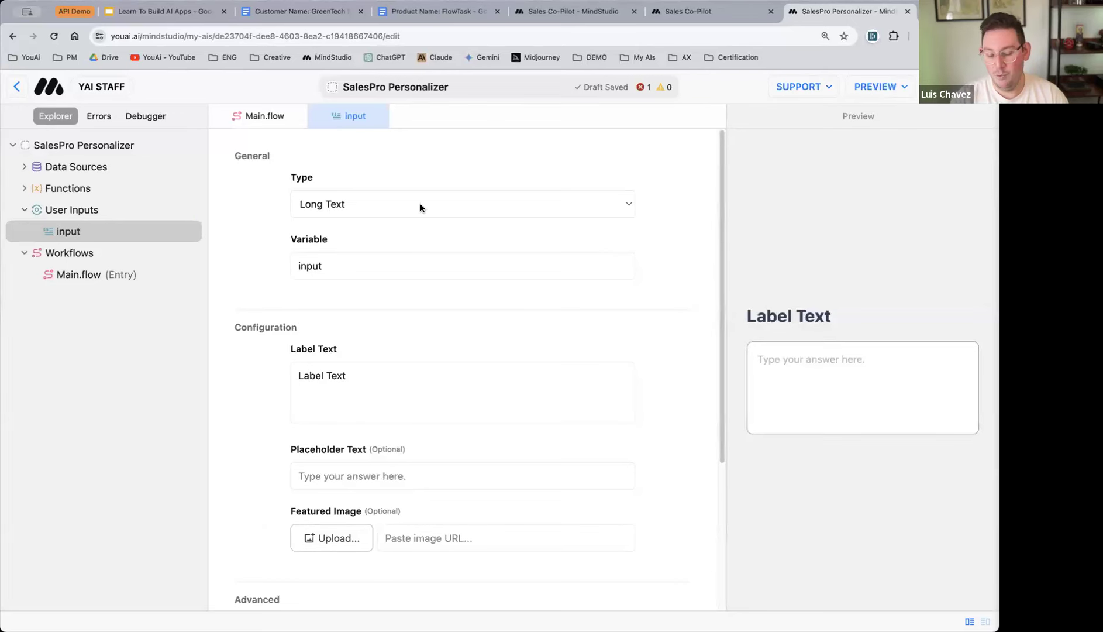
key(super+equal)
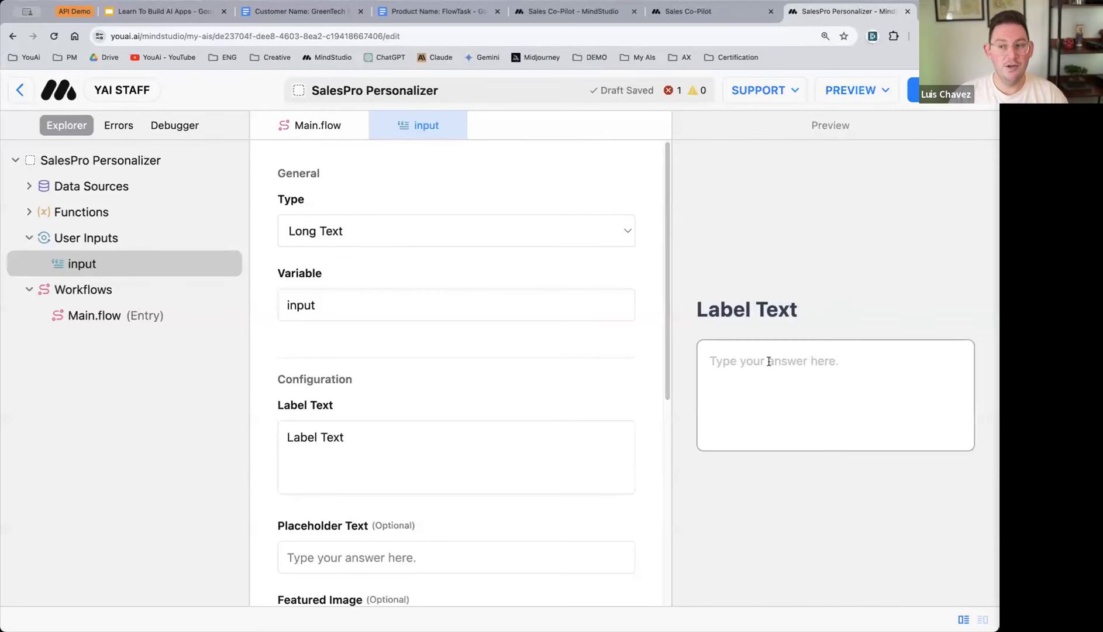
- Try the Text Choice, Scrape URL and Rating types on the new user input to compare their previews
click(370, 221)
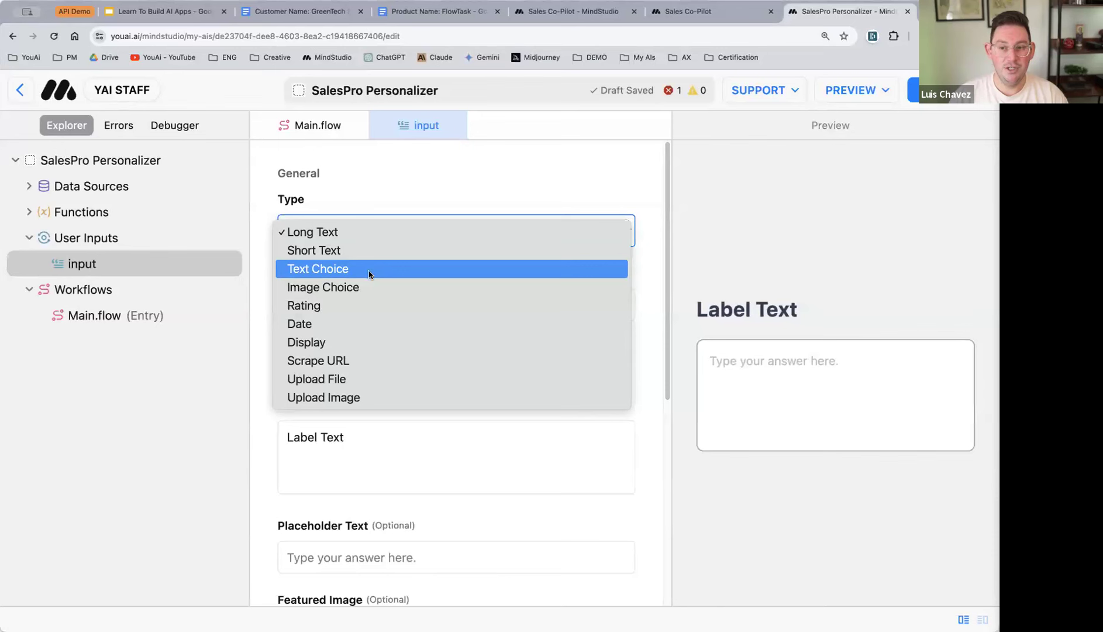
click(415, 268)
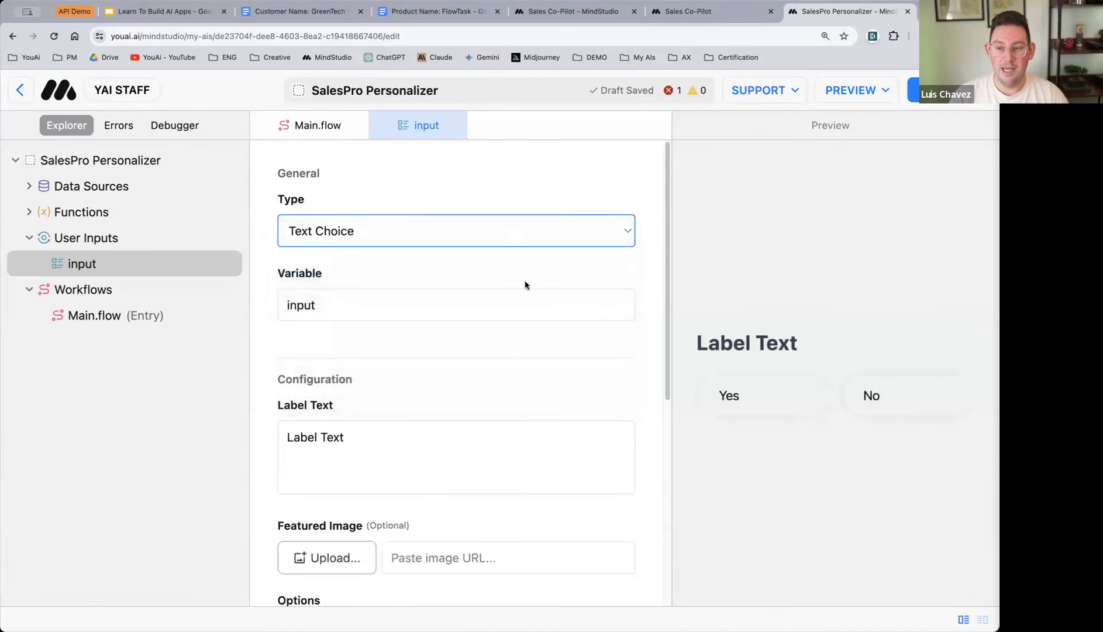
click(362, 229)
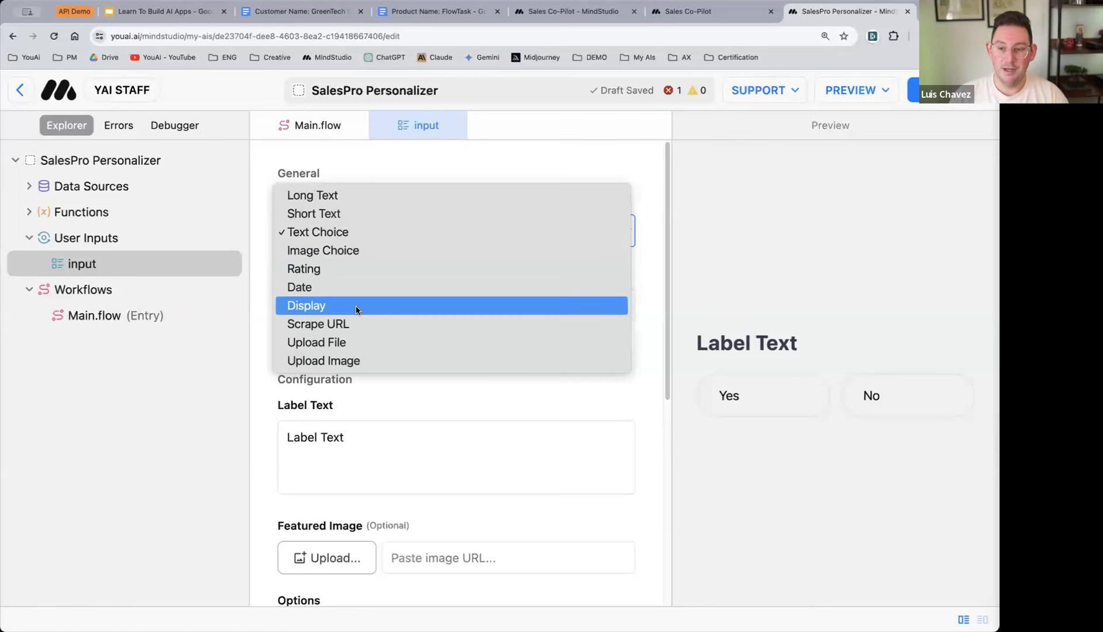
click(363, 324)
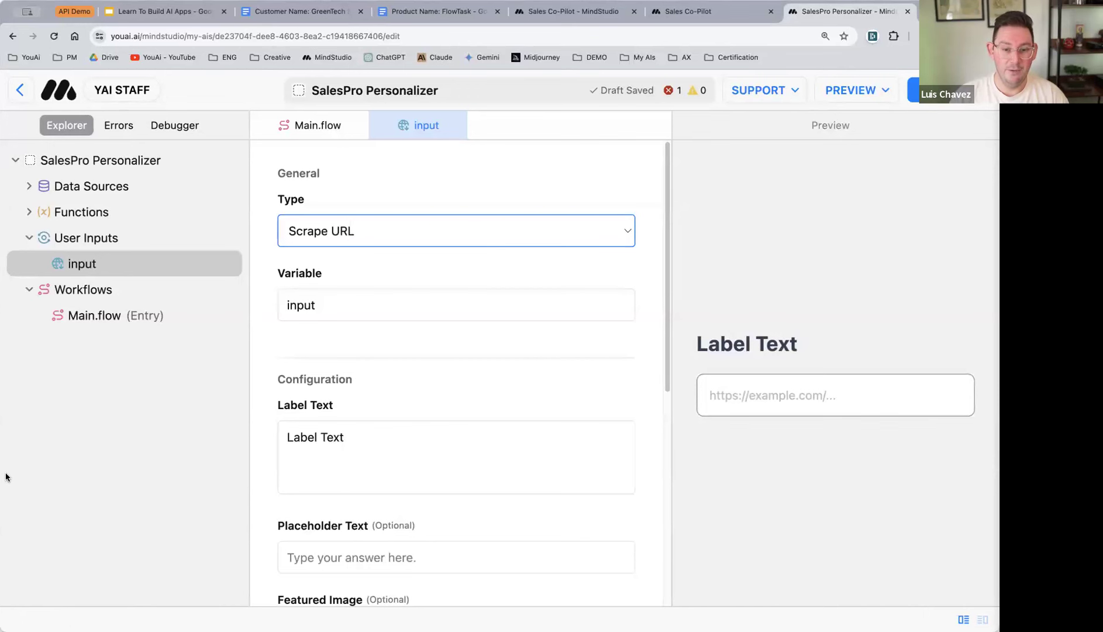
click(361, 234)
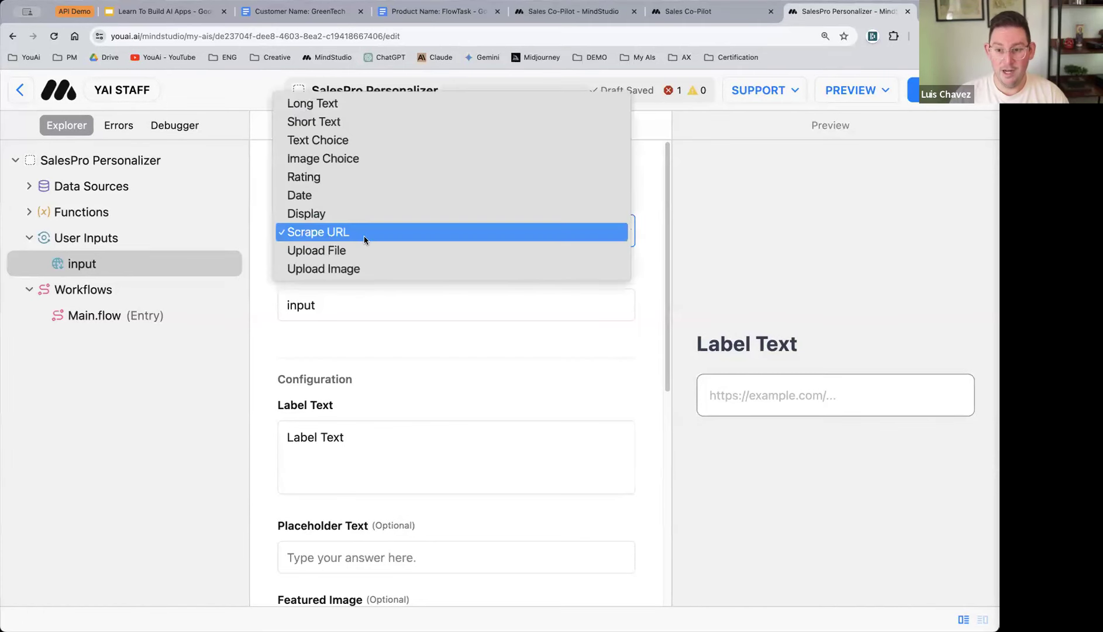
click(353, 176)
- Set the new user input's type to Upload File and its variable name to product_info
click(419, 231)
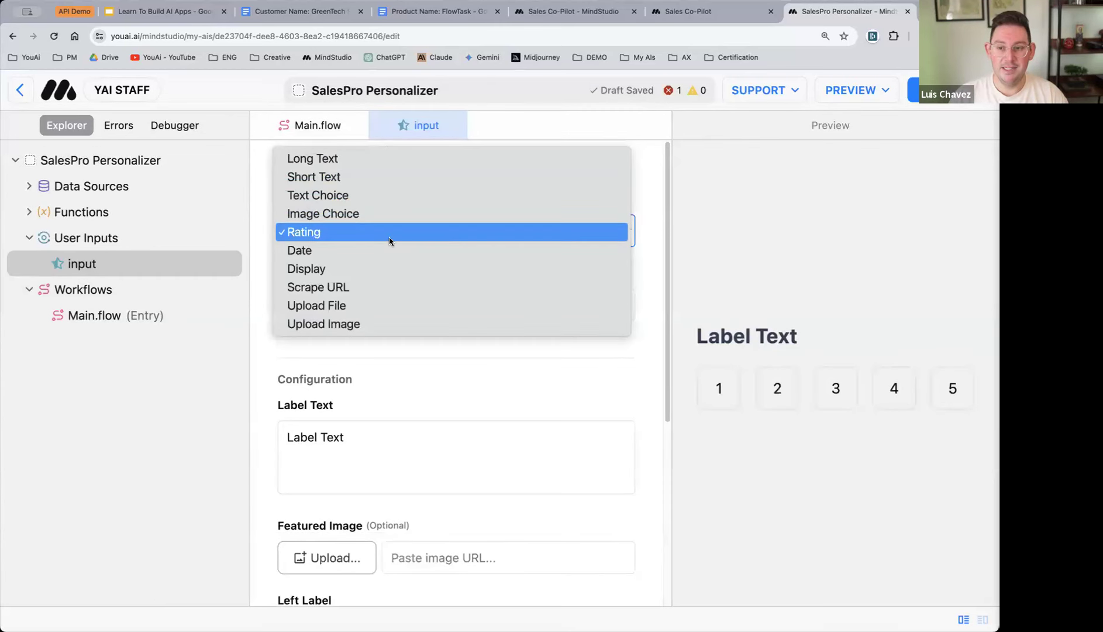
click(373, 305)
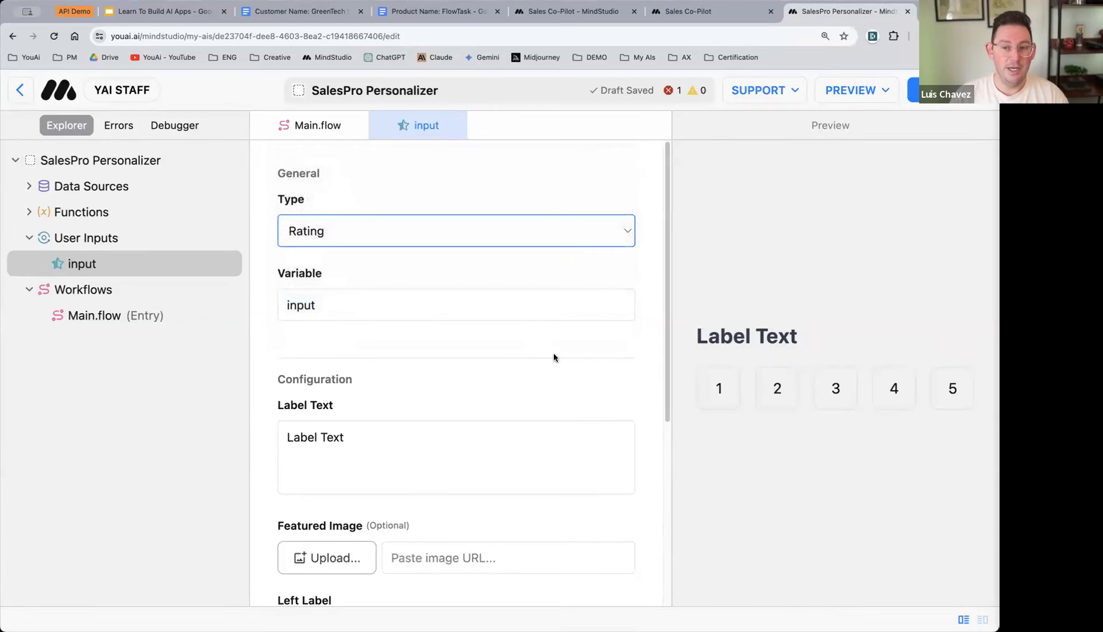
double_click(315, 307)
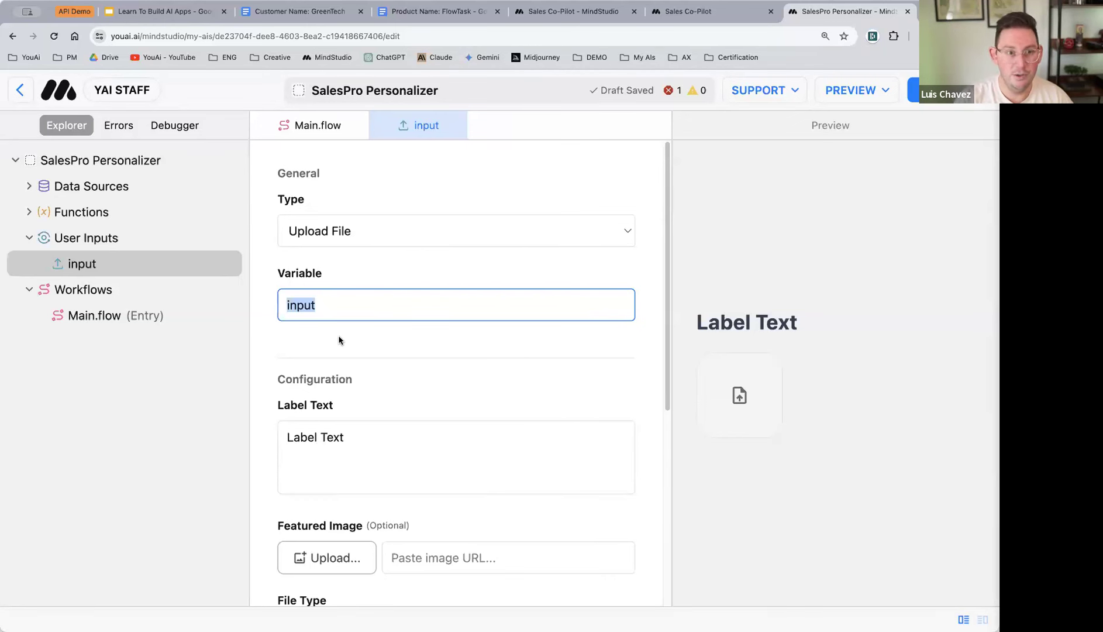
text(produxt_)
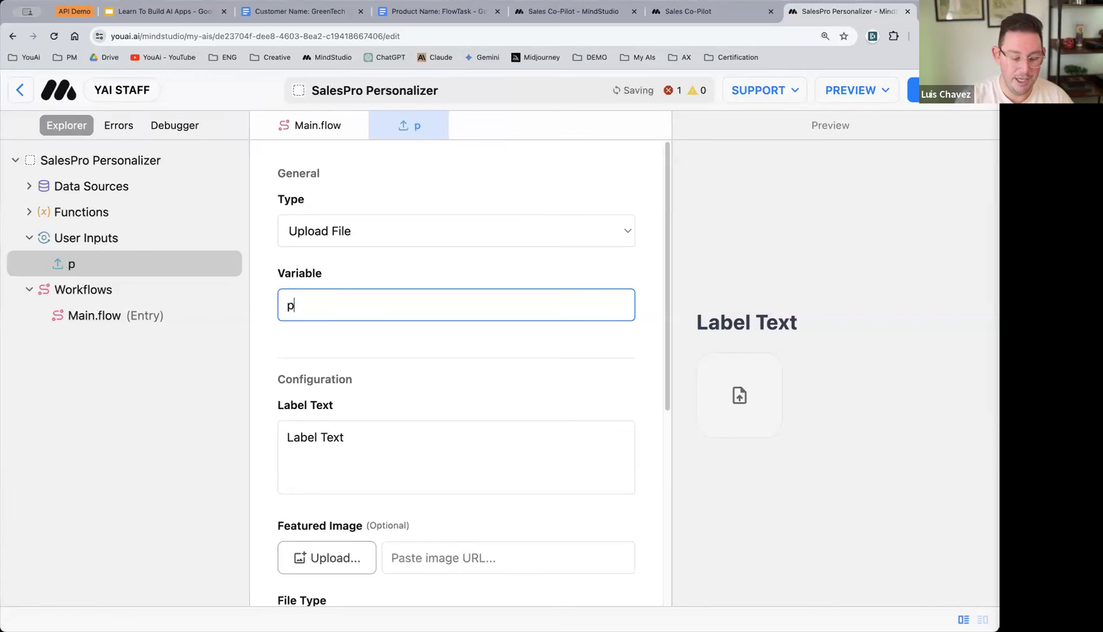
key(BackSpace)
key(BackSpace)
key(BackSpace)
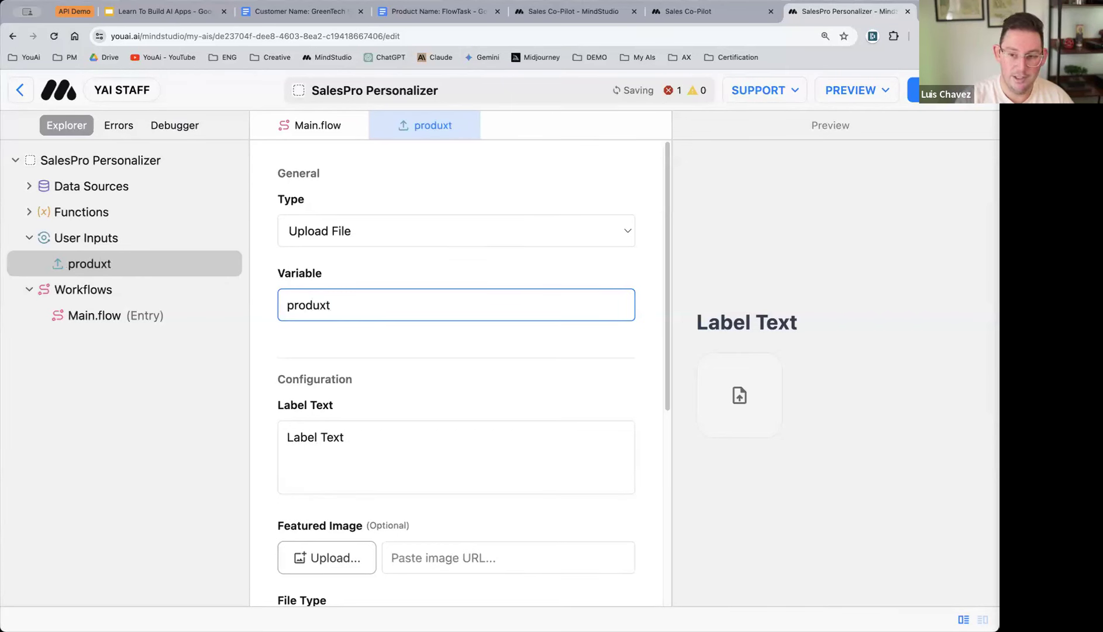
text(ct_info)
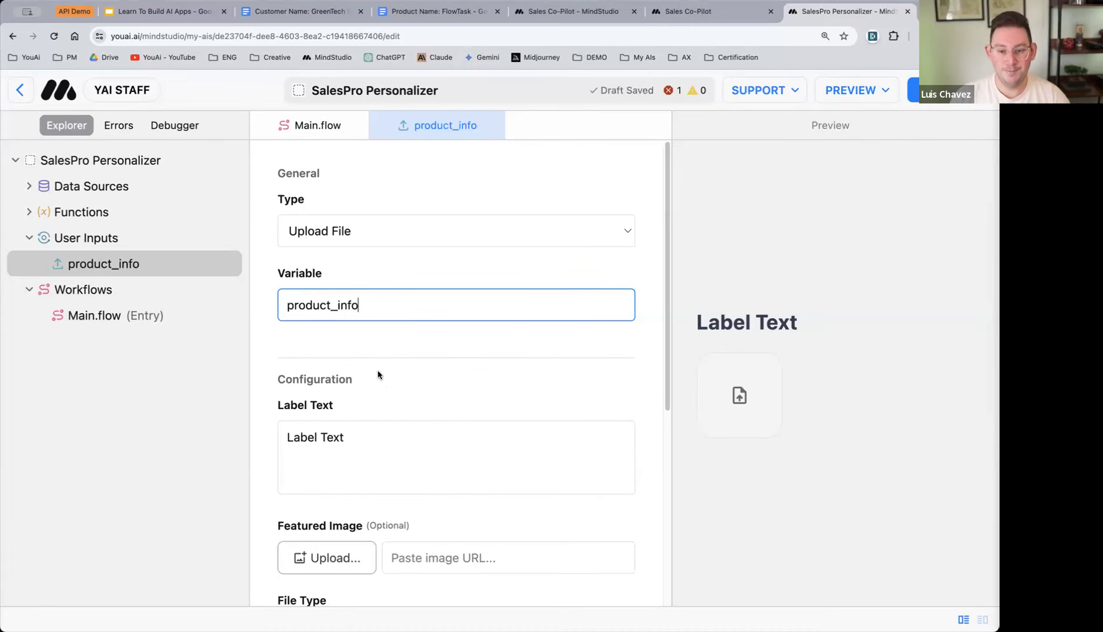
- Set the product_info input's label text to "Upload a doc containing all info about the product you are selling:"
scroll(378, 374, down, 2)
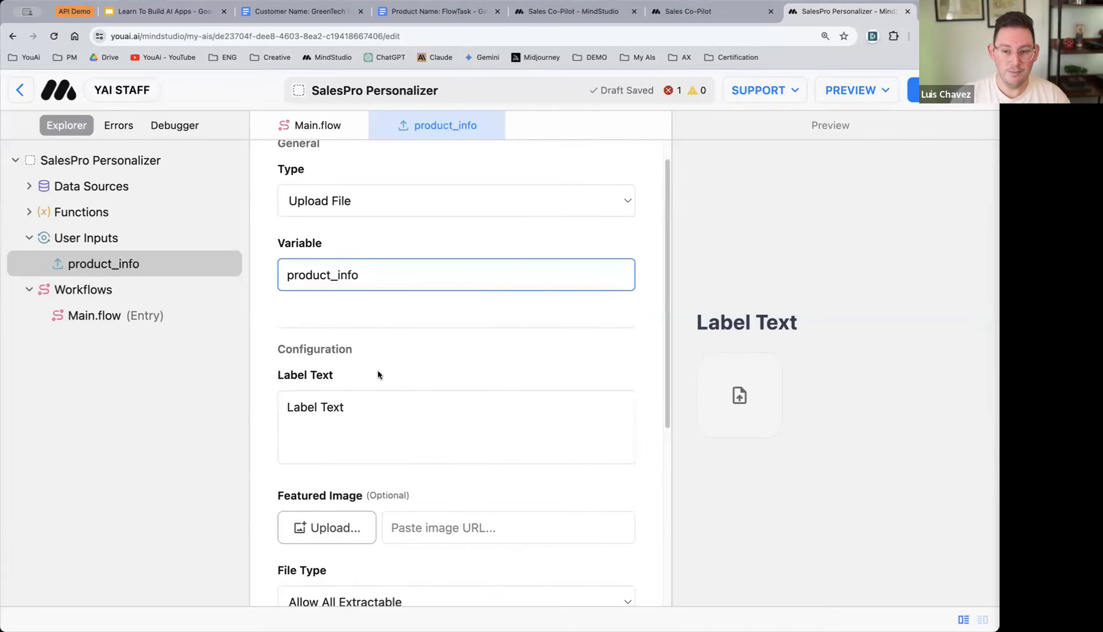
drag(360, 386, 267, 389)
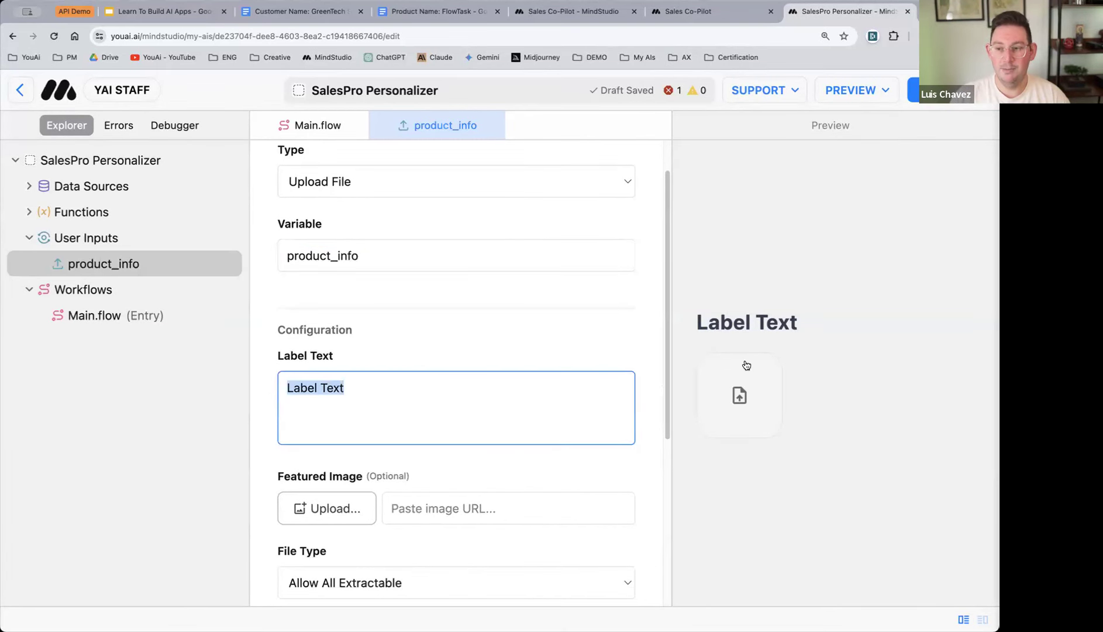
text(Up-)
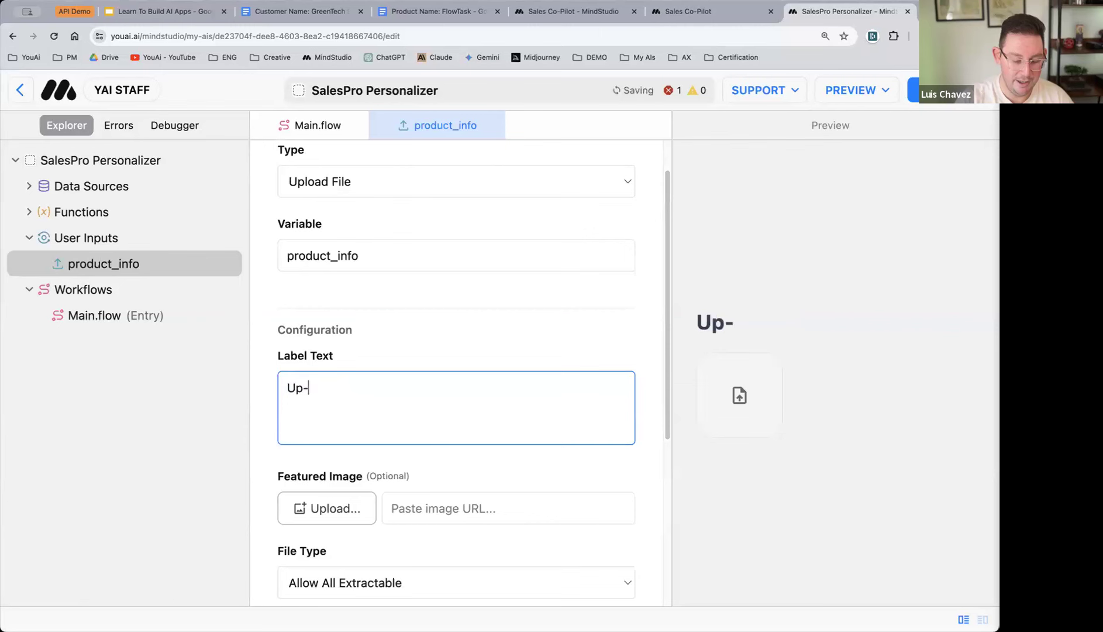
key(BackSpace)
text(load )
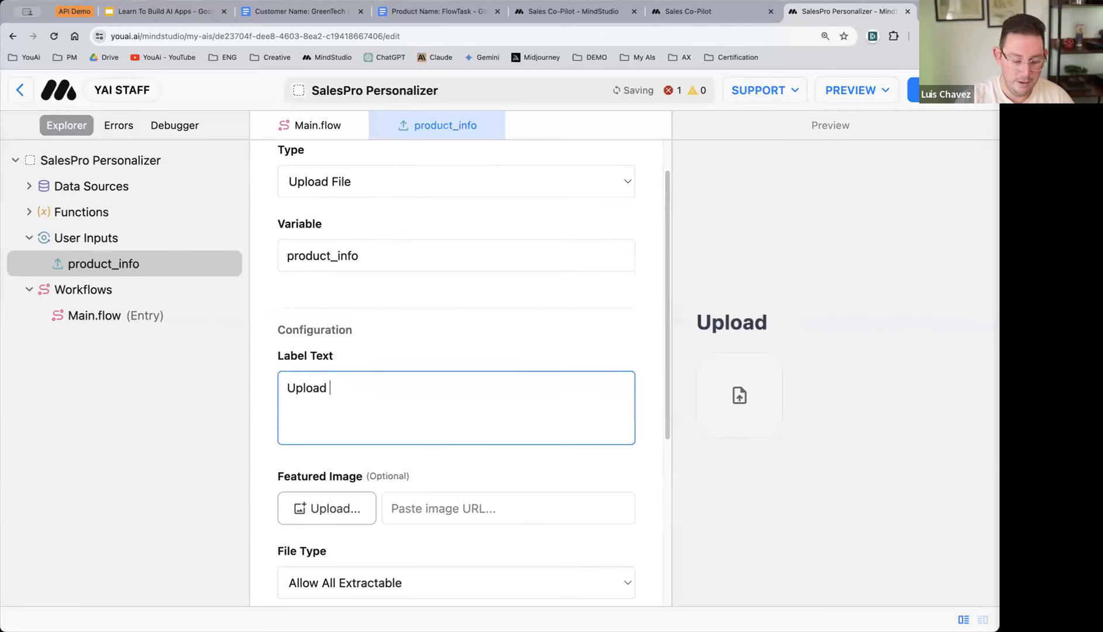
text(a doc contai)
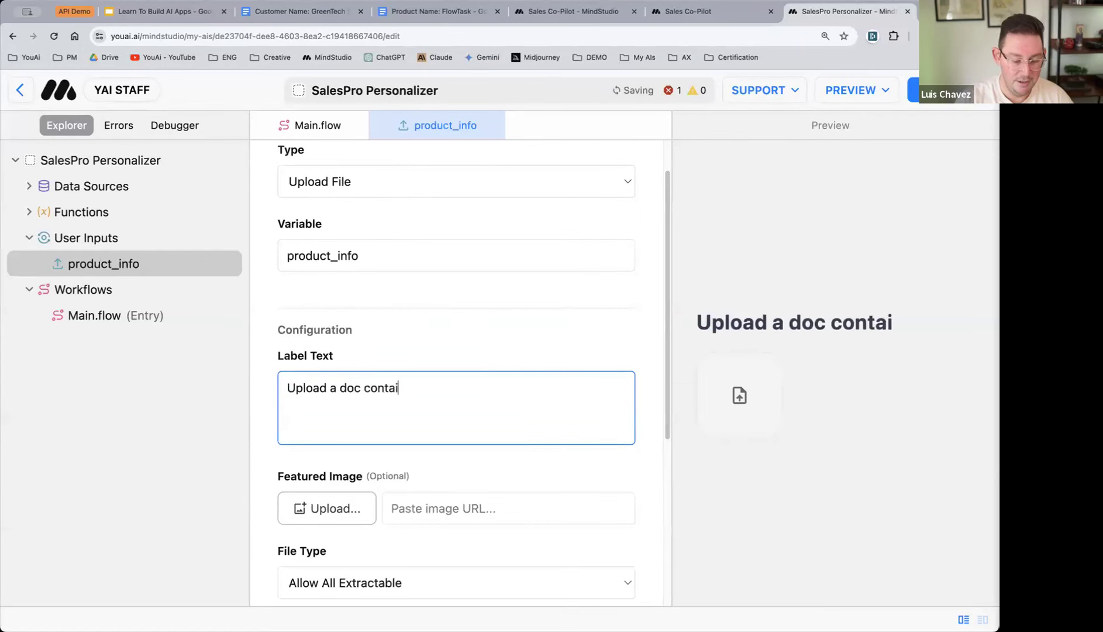
text(ning all info )
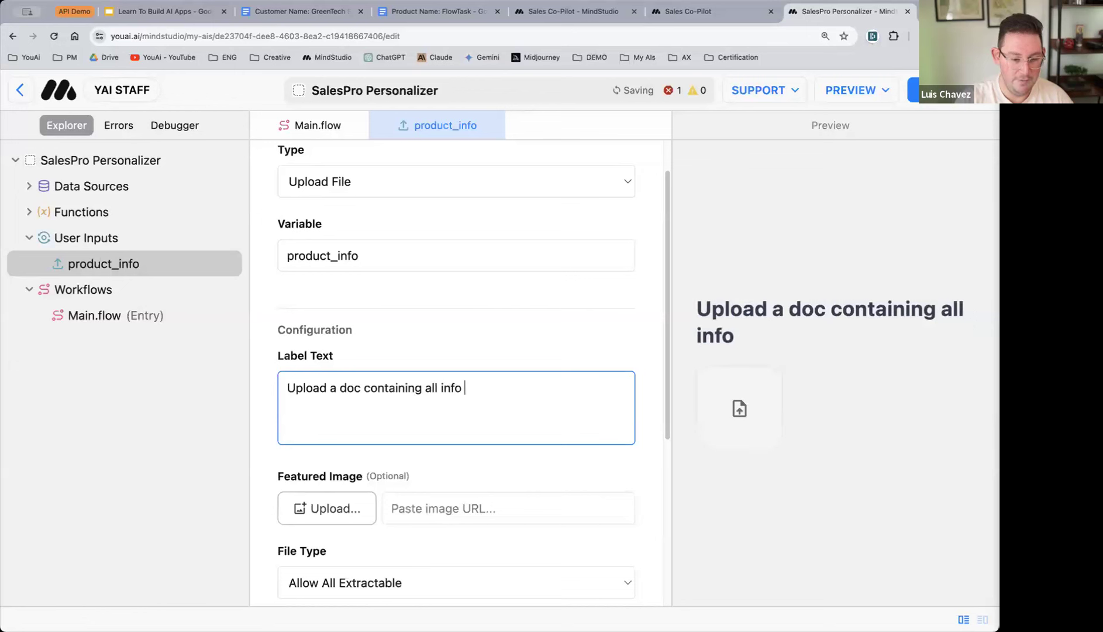
text(about the prod)
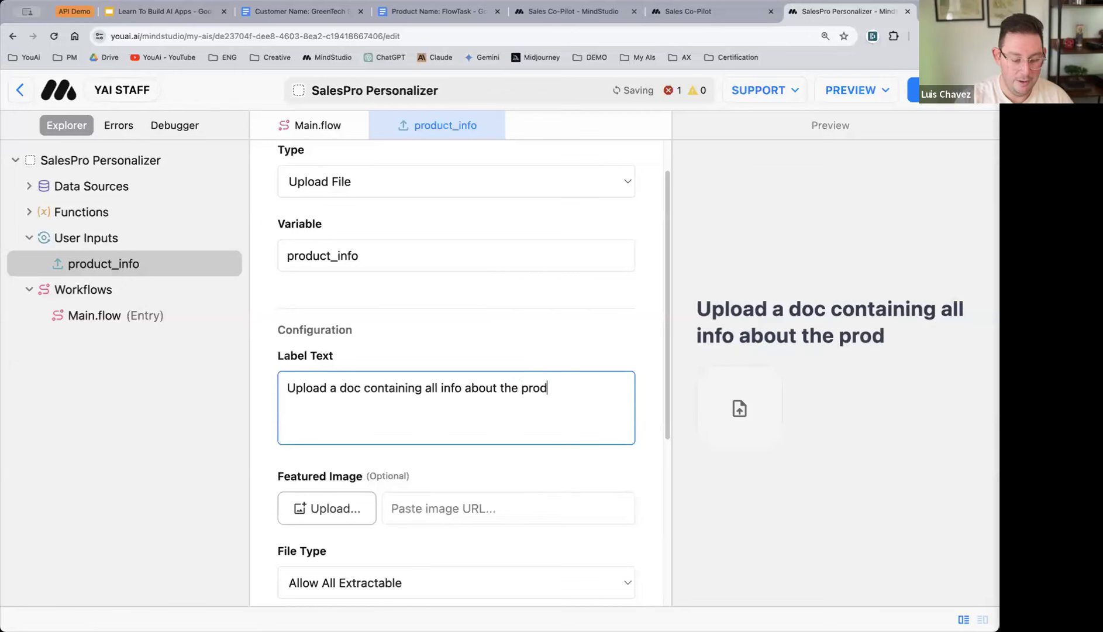
text(uct you are selling)
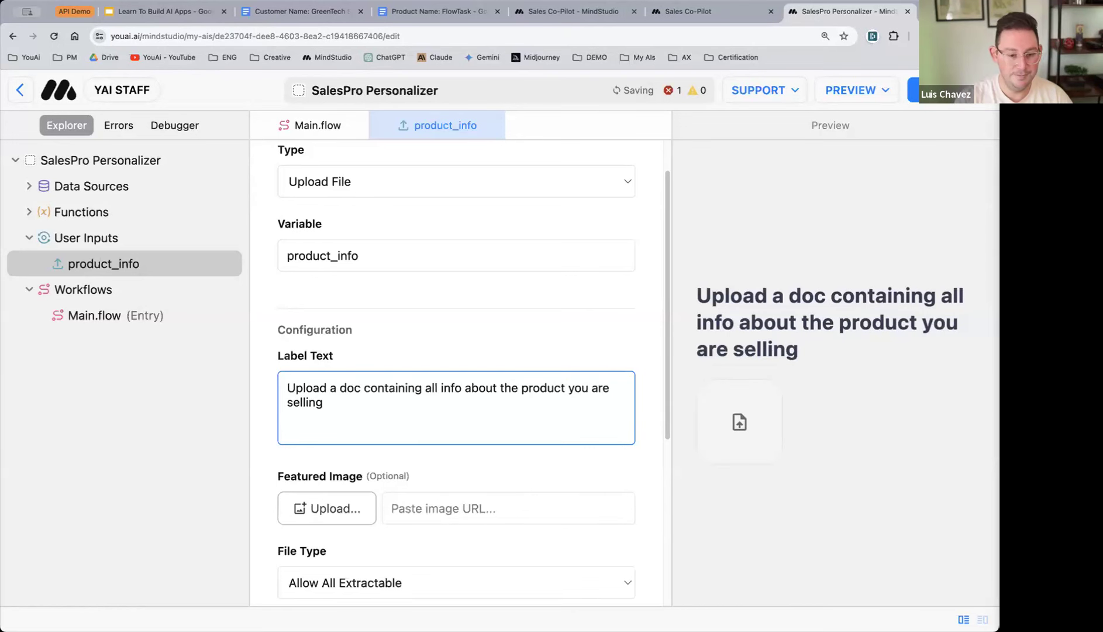
text(:)
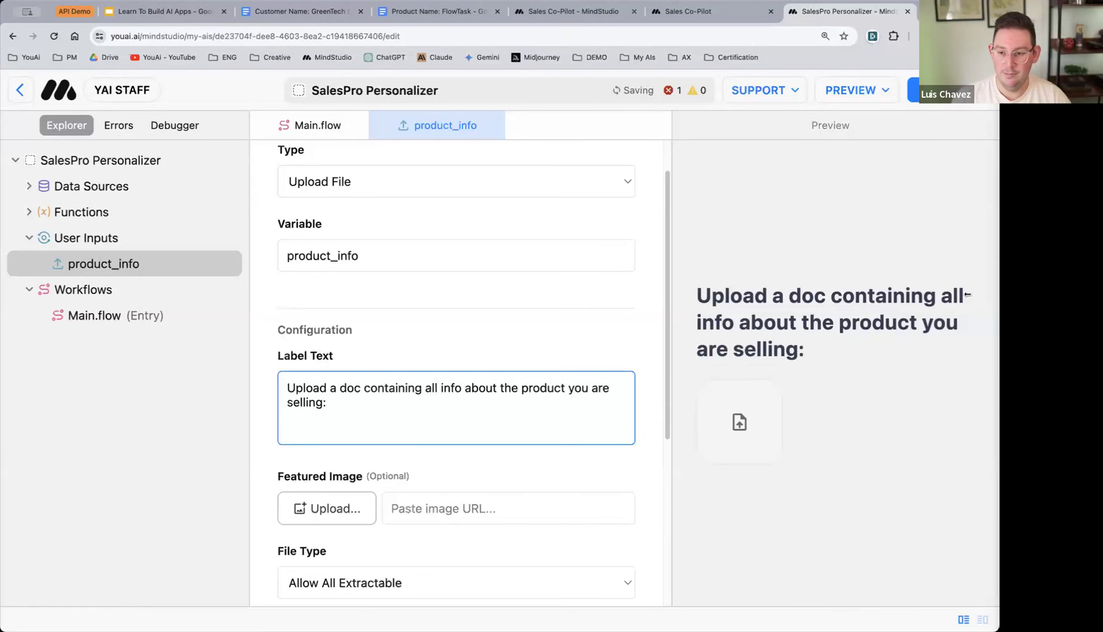
- Keep the product_info input's file type at Allow All Extractable and return to the Main.flow workflow
scroll(468, 304, down, 3)
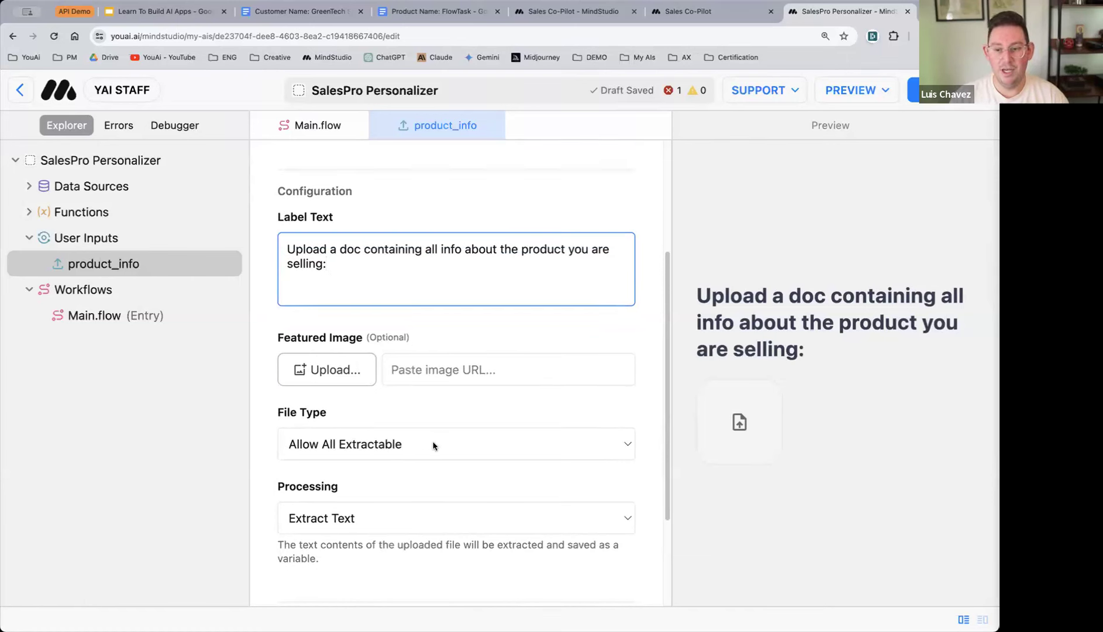
click(446, 447)
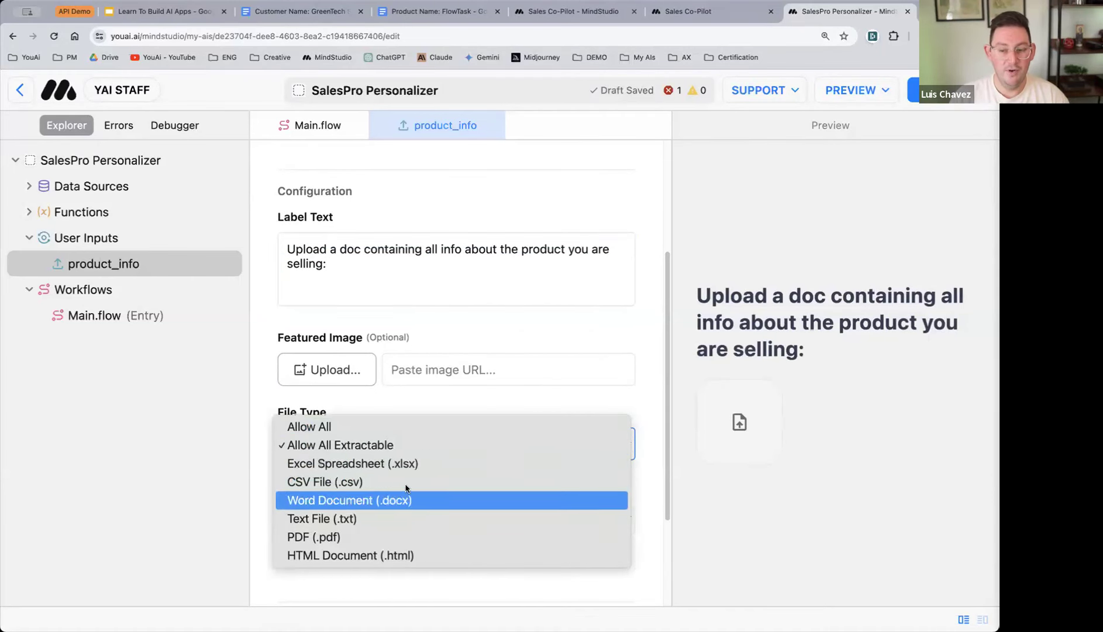
click(386, 446)
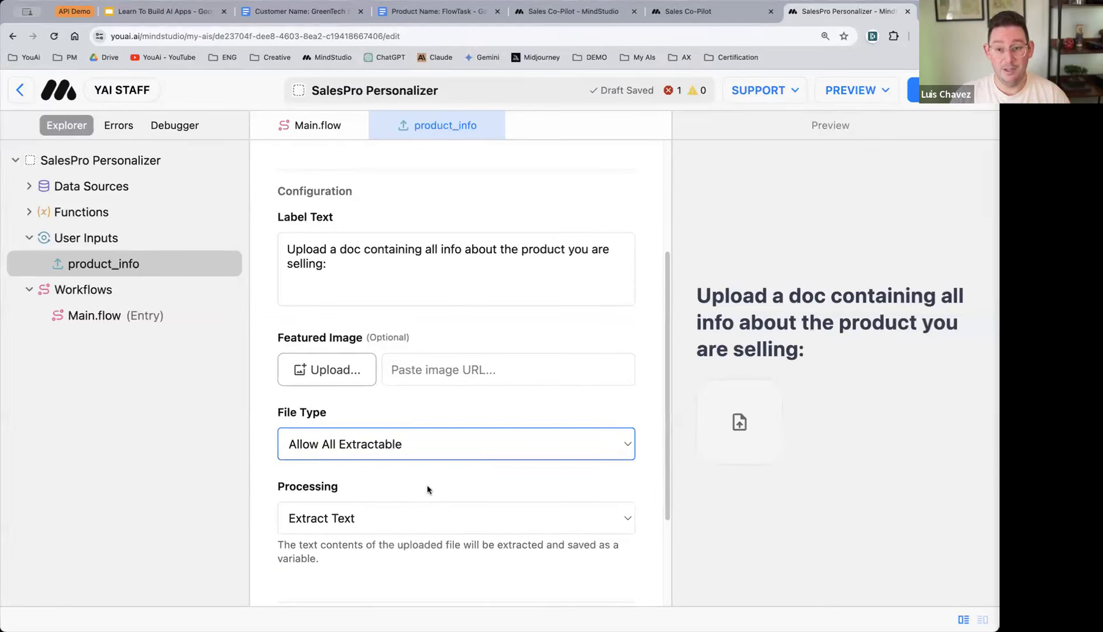
click(314, 130)
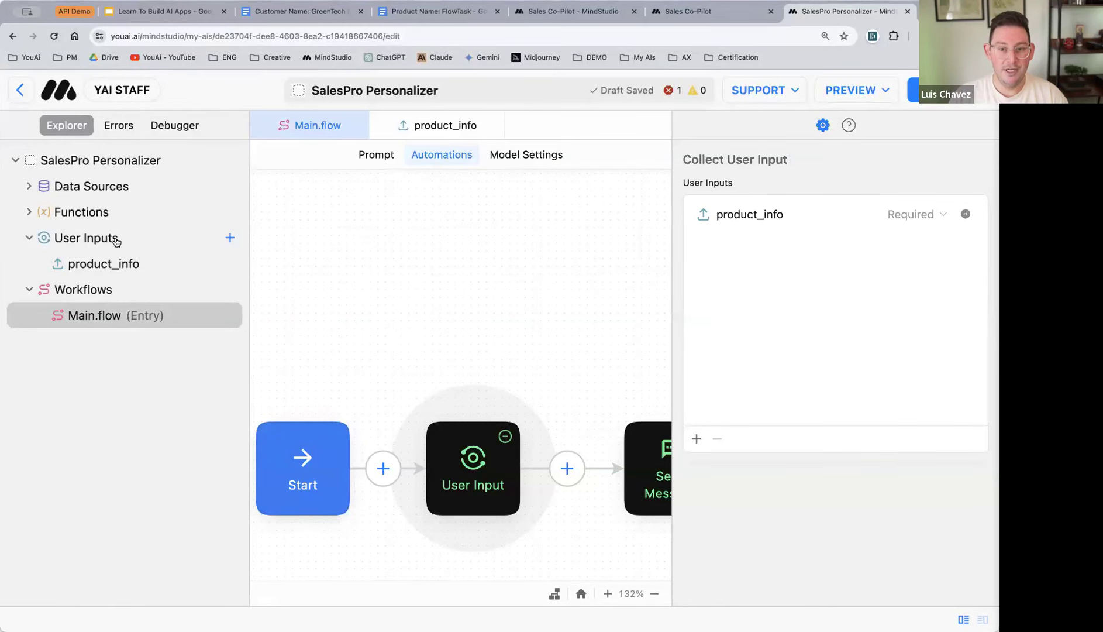
- Create a second user input of type Upload File with the variable name customer_info
click(230, 239)
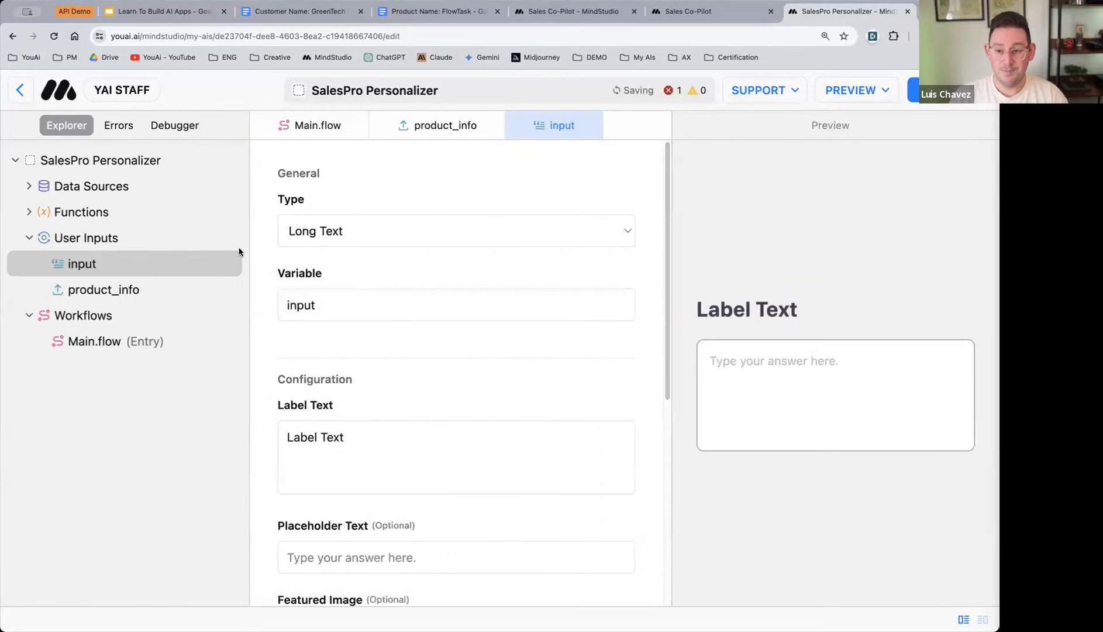
click(329, 229)
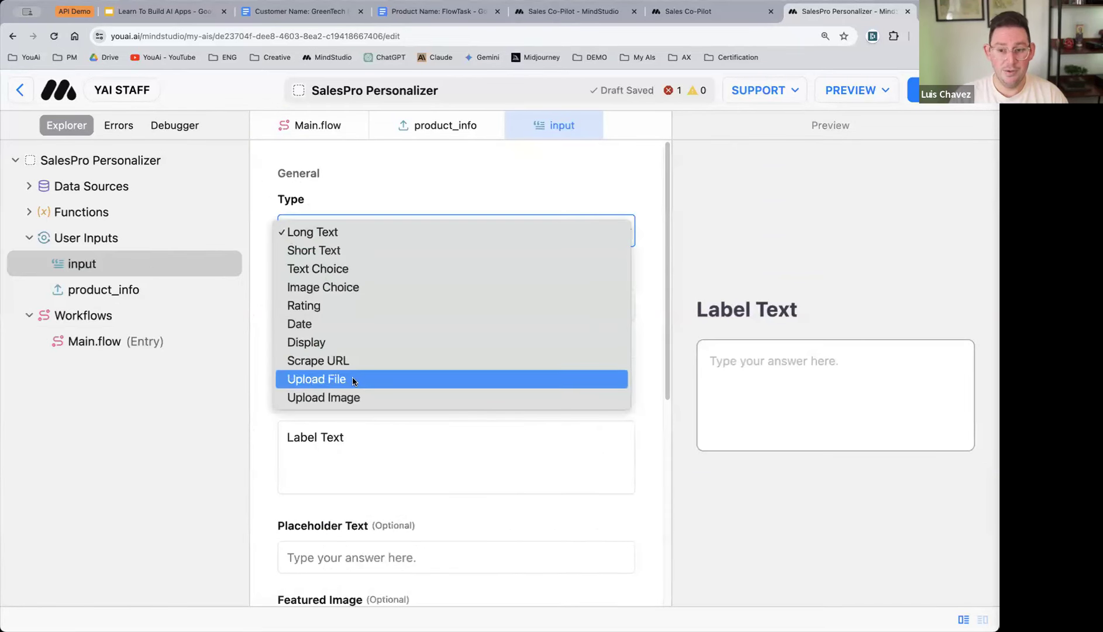
click(353, 379)
click(301, 305)
double_click(300, 306)
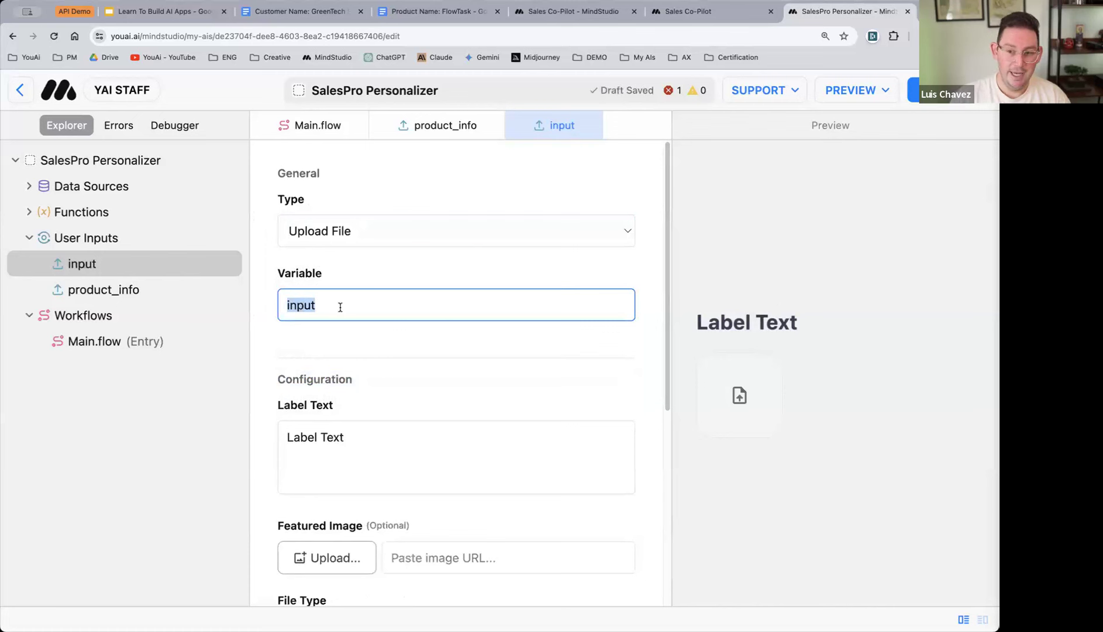
text(cu)
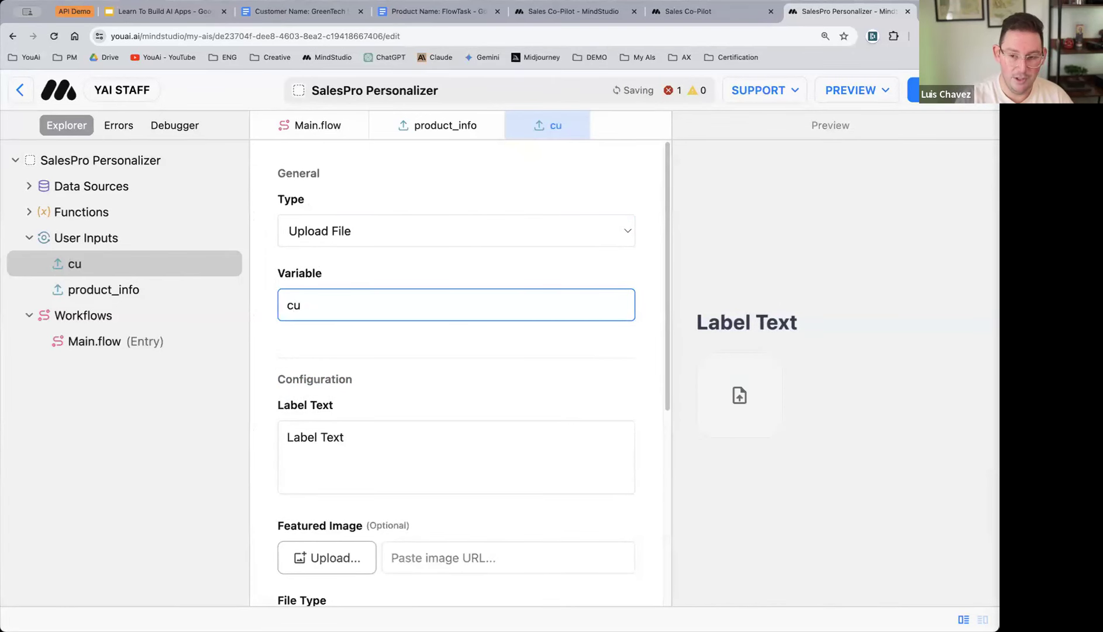
text(stomer_info)
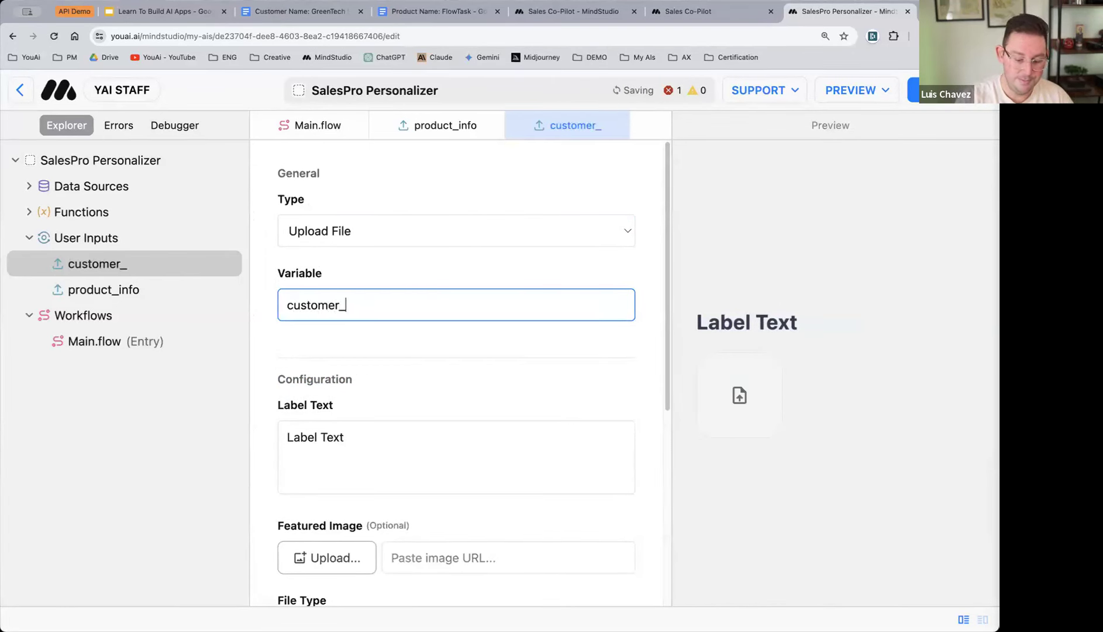
- Set the customer_info input's label text to "Upload a doc containing all info about the new client:"
double_click(328, 436)
triple_click(326, 437)
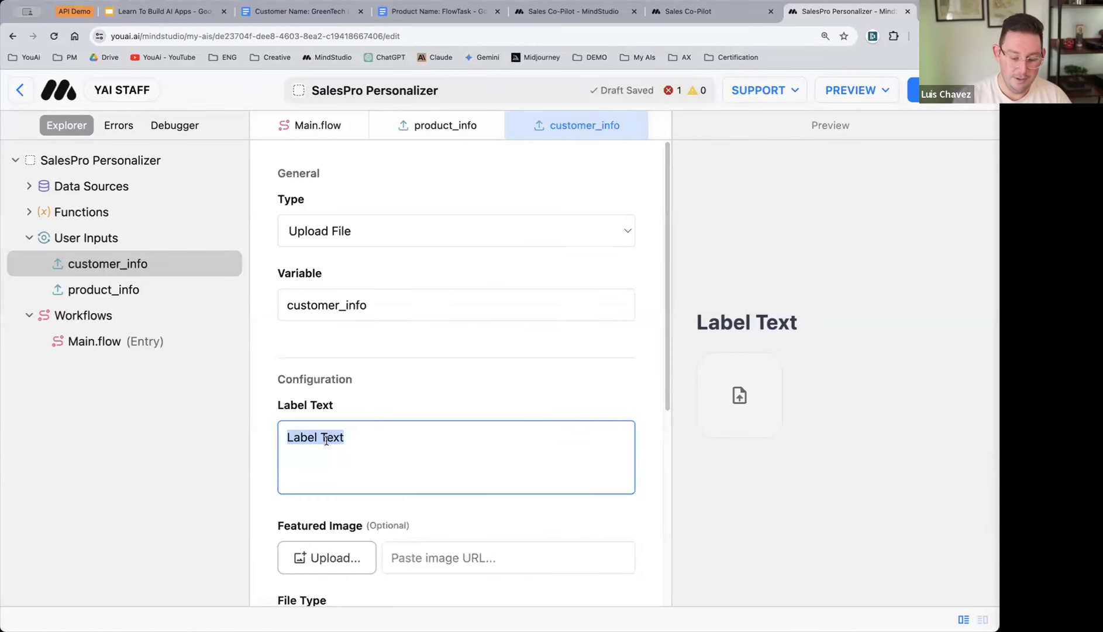
text(Upload a doc contain)
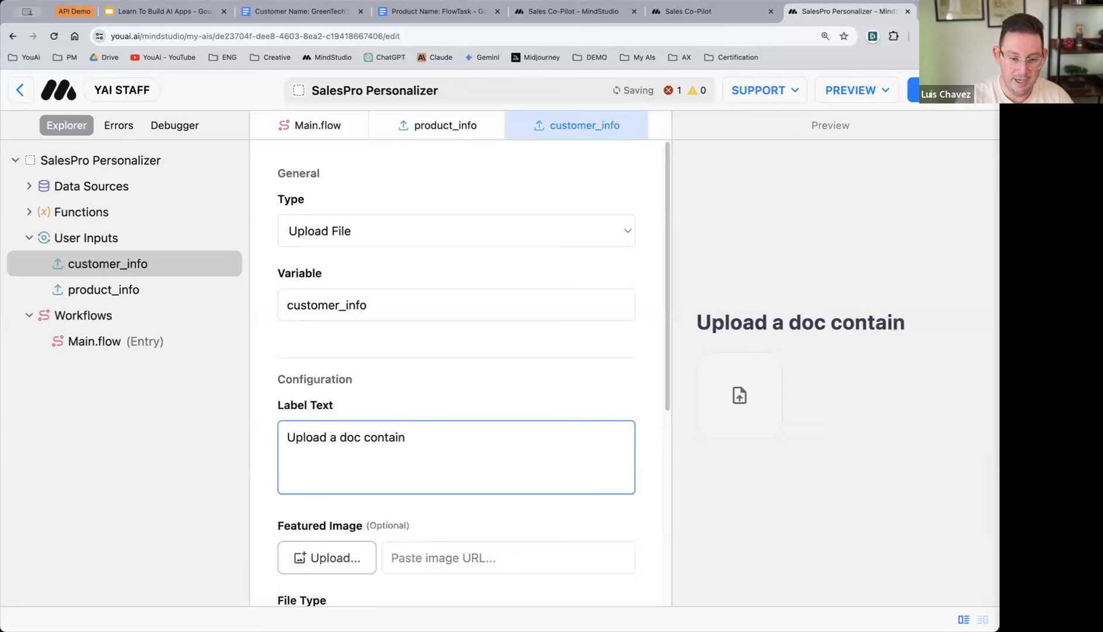
text(ing all info a)
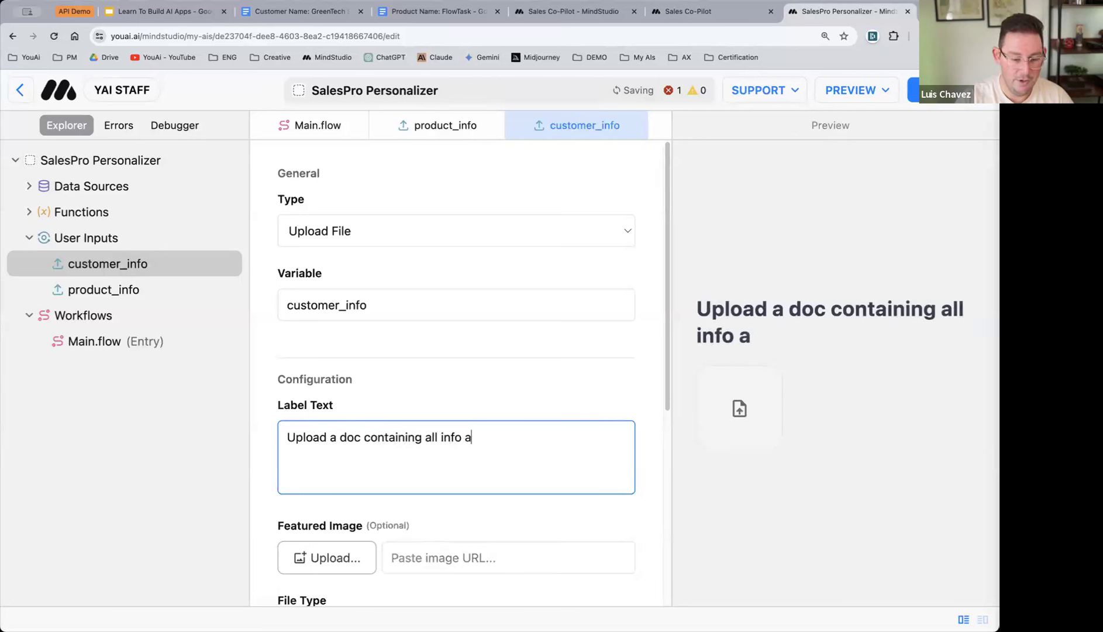
text(bout the )
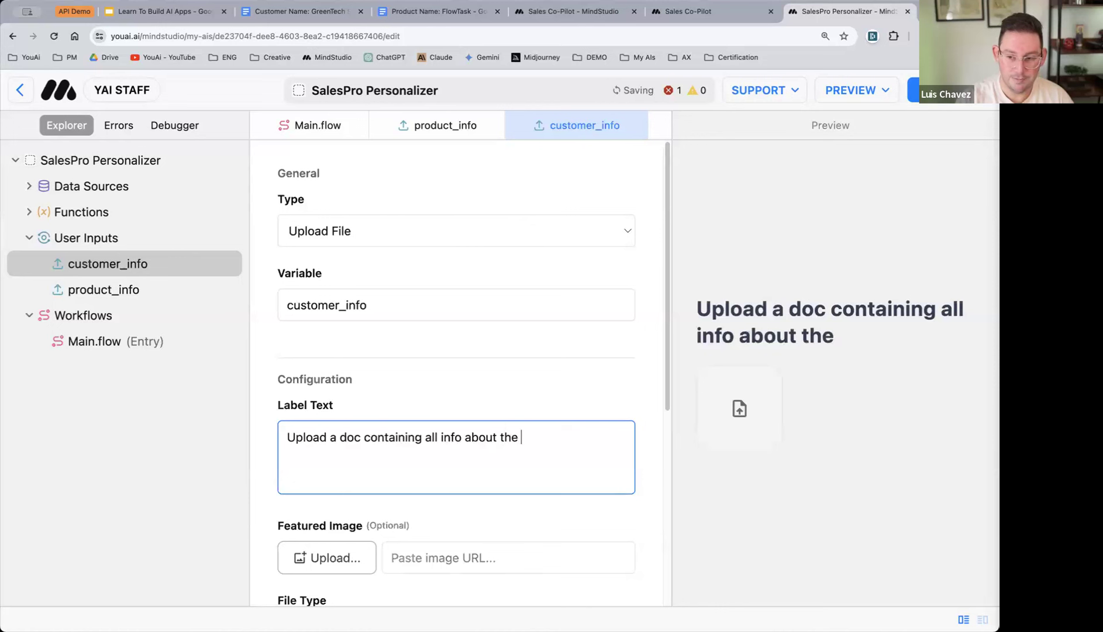
text(new client:)
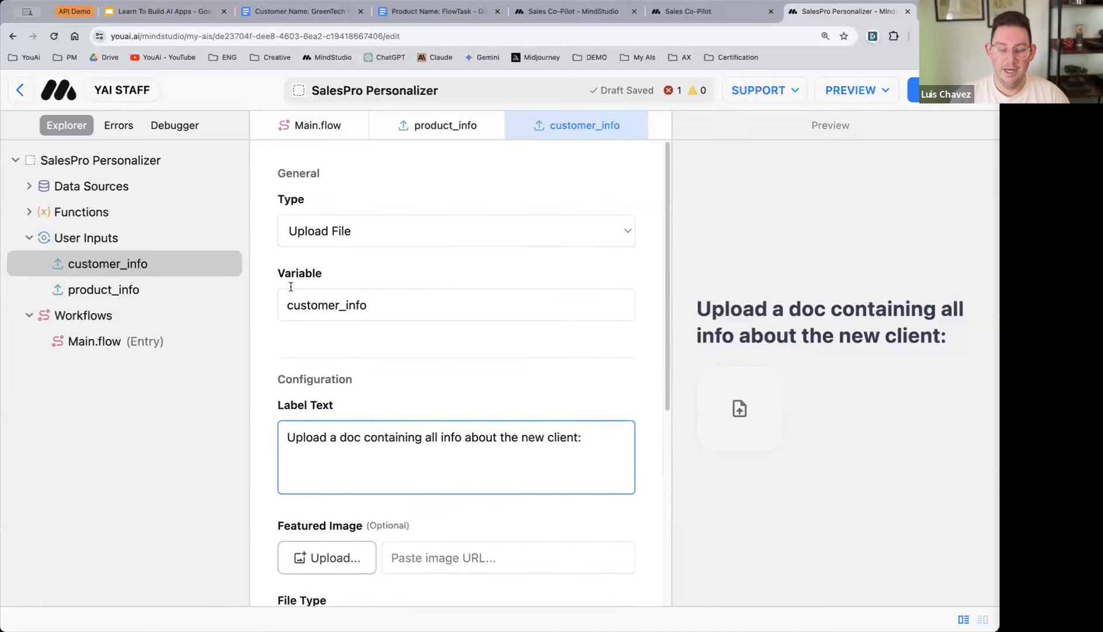
- Add customer_info to the User Input block in Main.flow and select it in the block's list of inputs
click(323, 125)
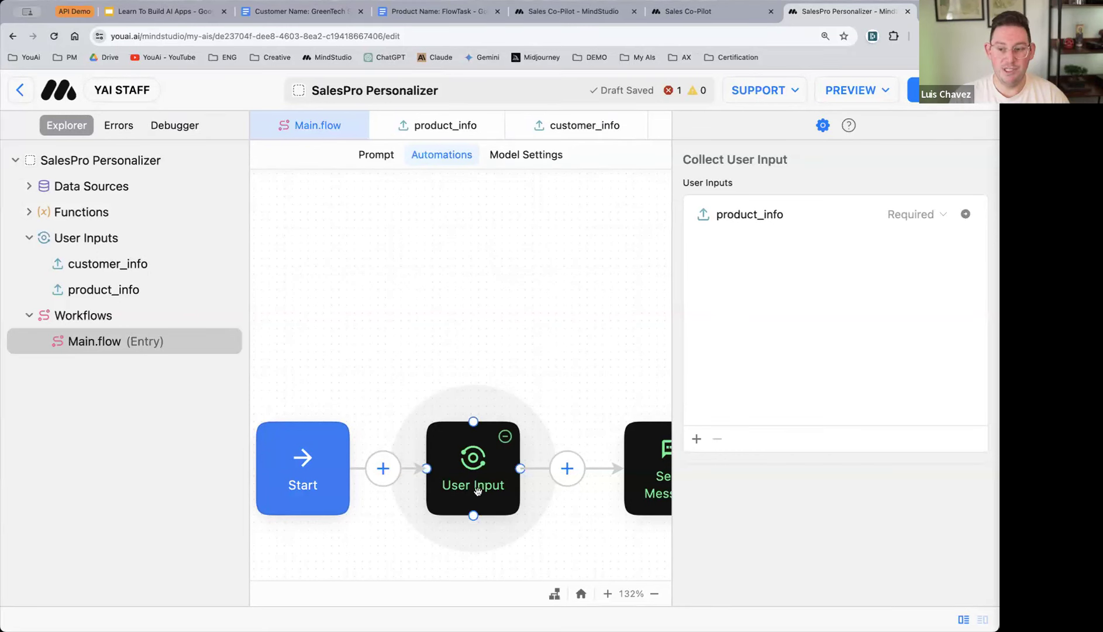
scroll(402, 325, right, 2)
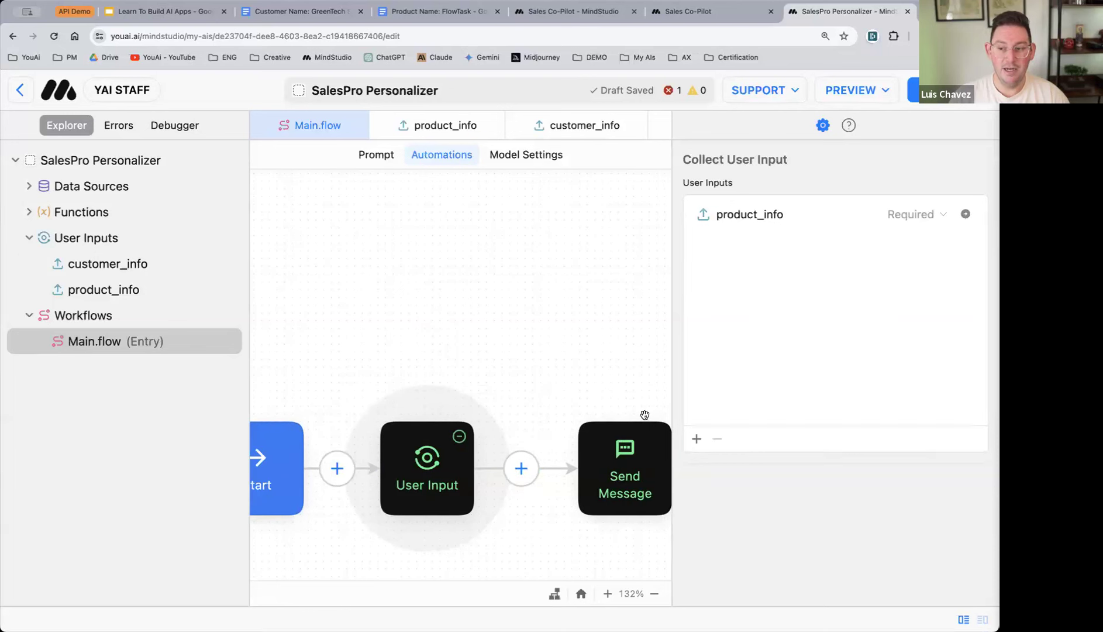
click(696, 439)
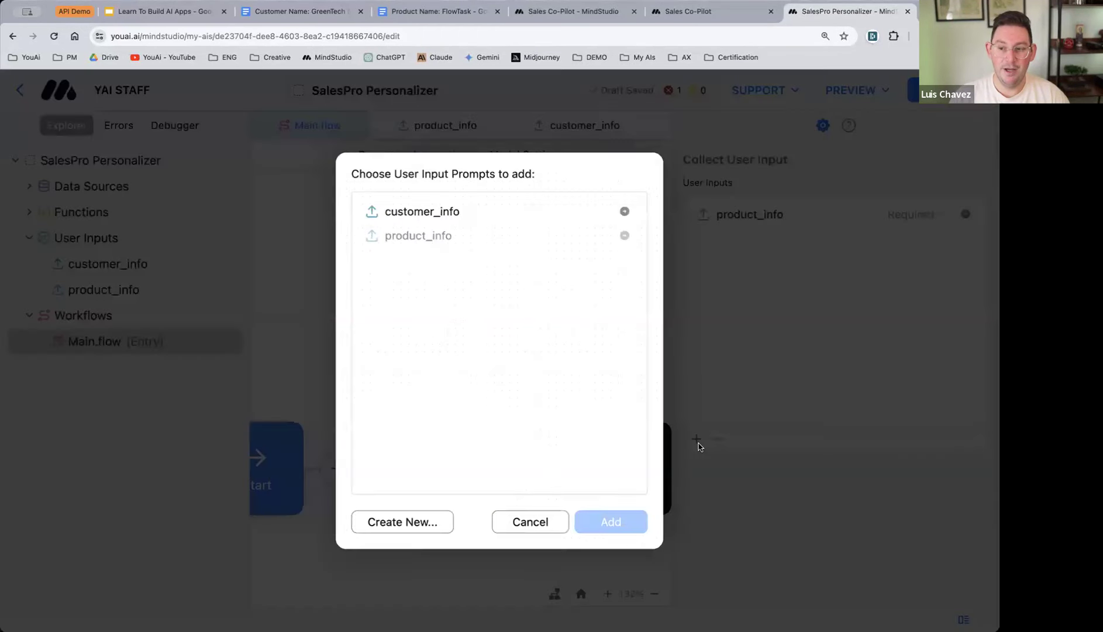
click(429, 214)
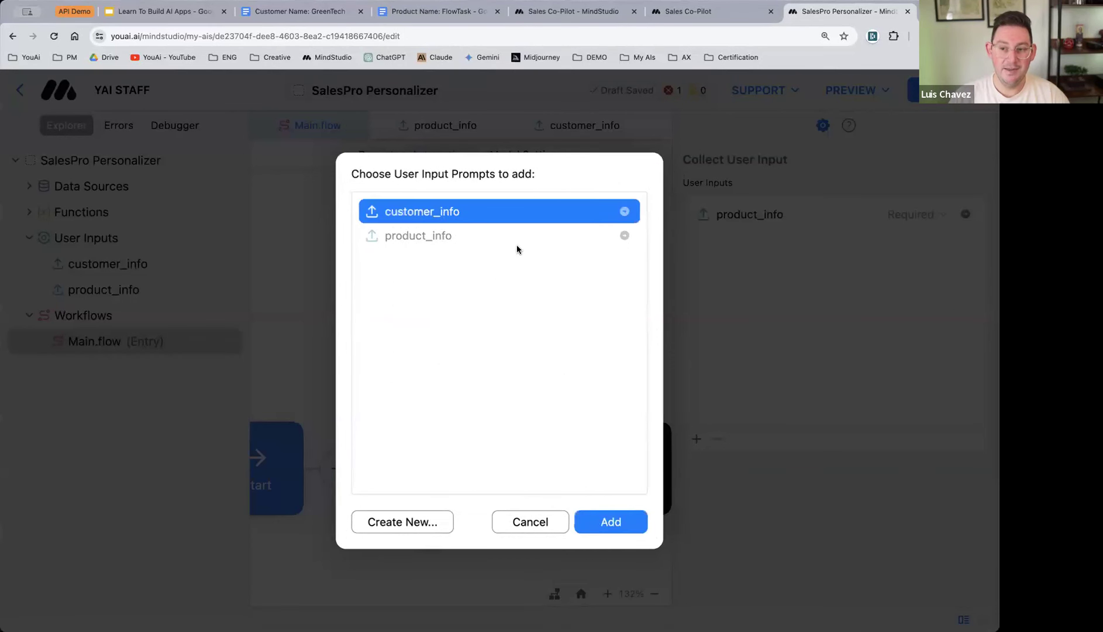
click(594, 527)
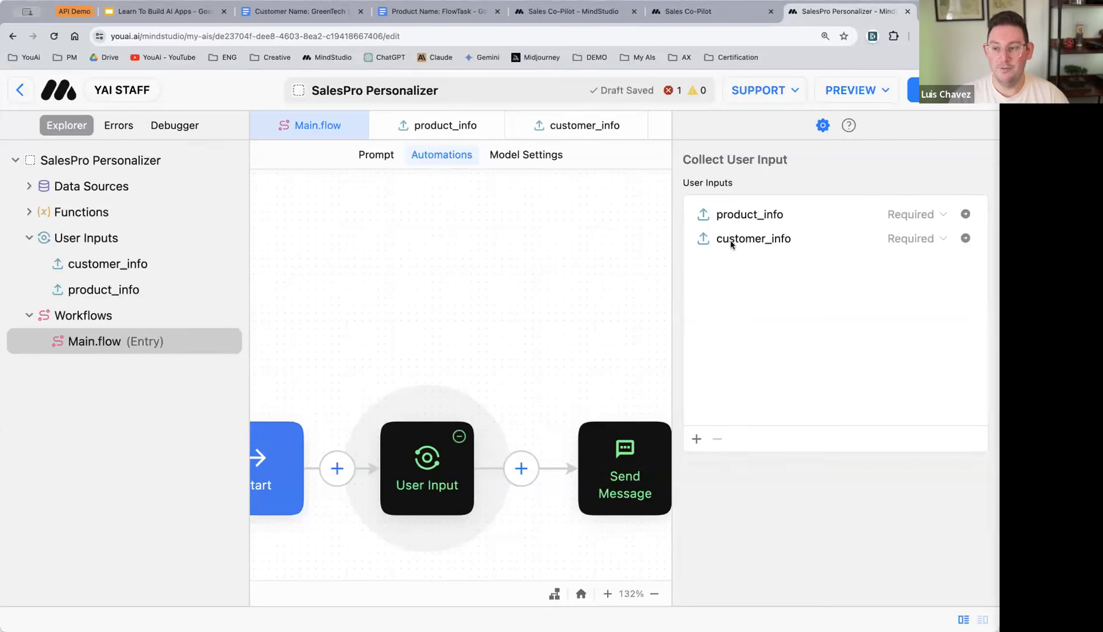
click(733, 239)
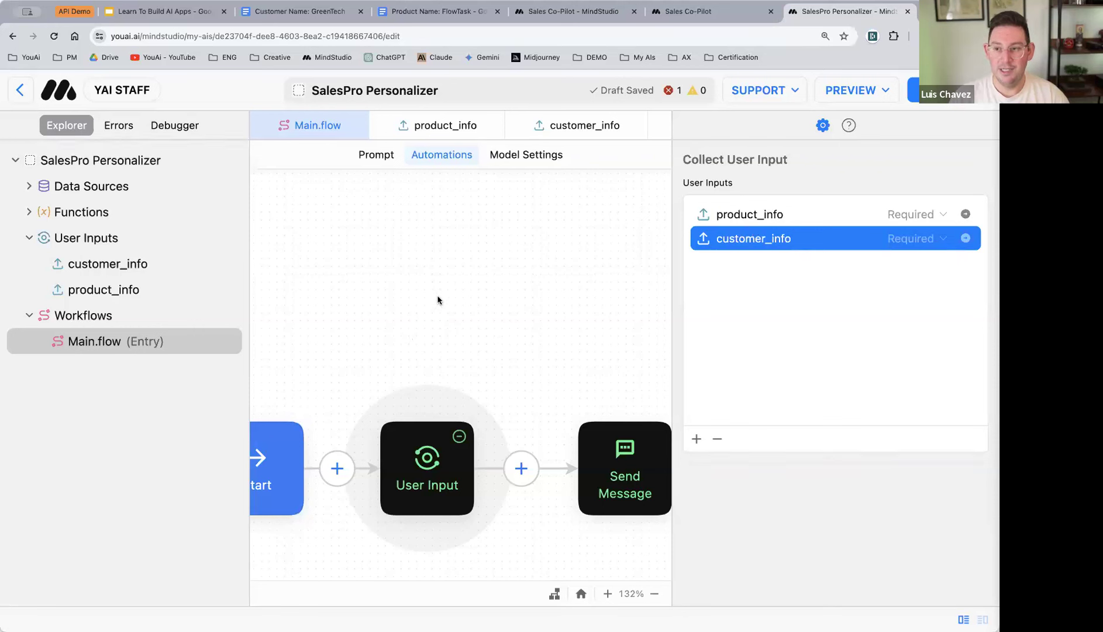
- Move the Chat block farther away from the Send Message block and open the Send Message block's settings
scroll(430, 316, right, 3)
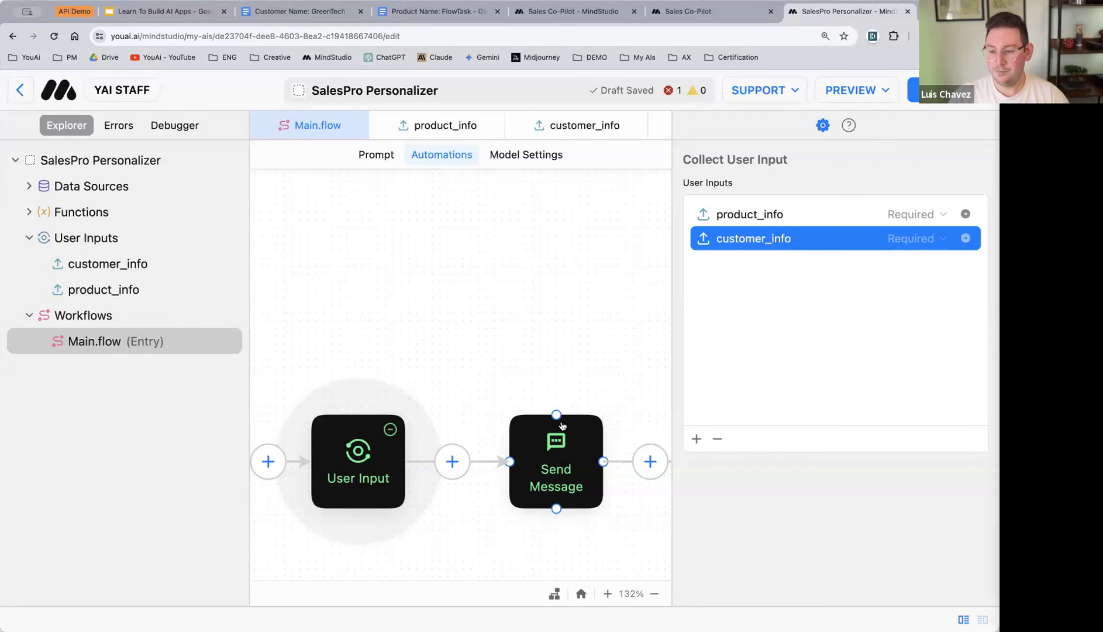
scroll(462, 417, right, 3)
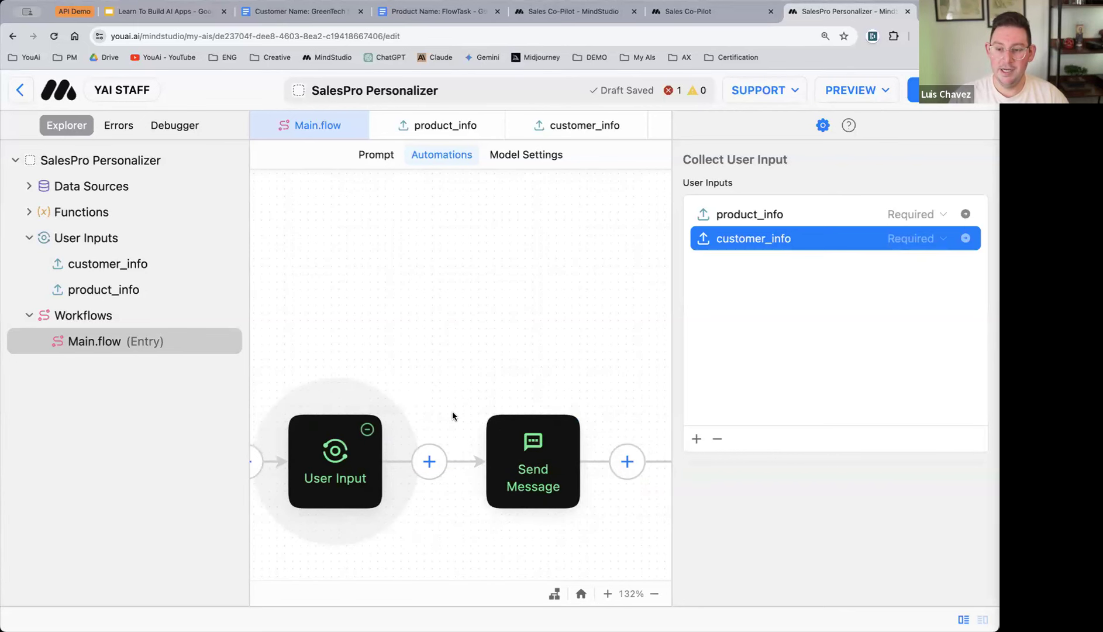
scroll(433, 331, left, 3)
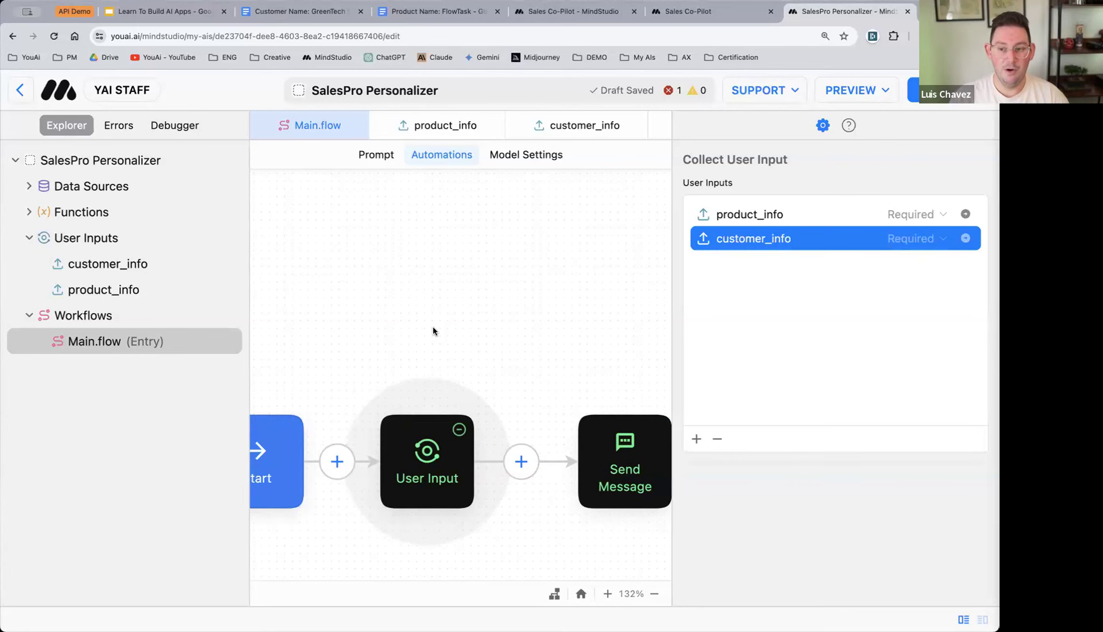
scroll(432, 330, down, 3)
scroll(389, 321, right, 2)
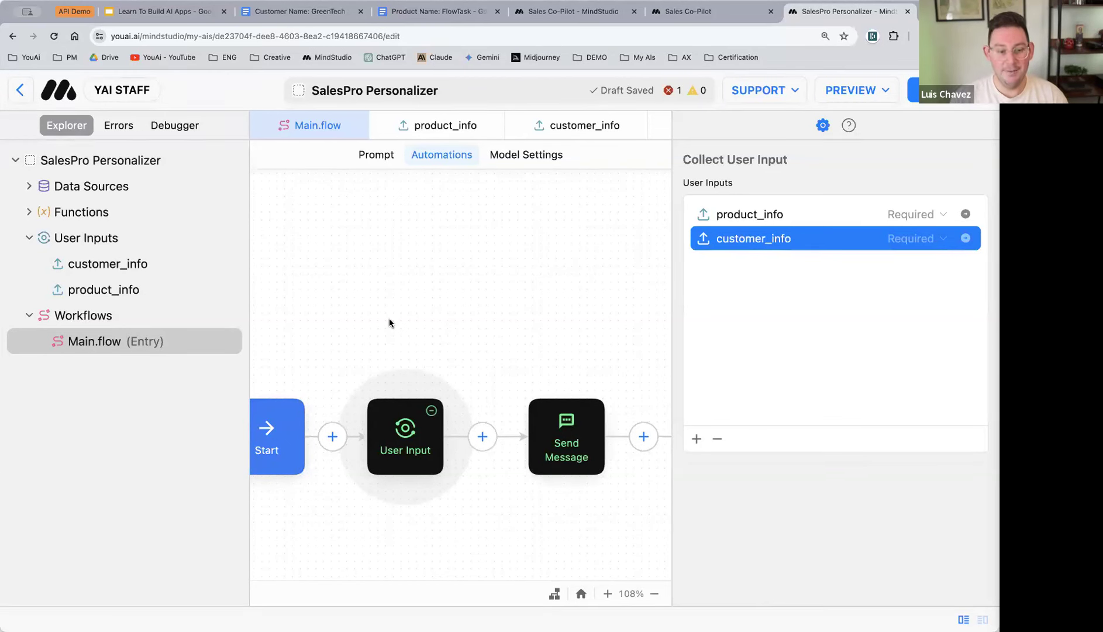
scroll(421, 343, right, 3)
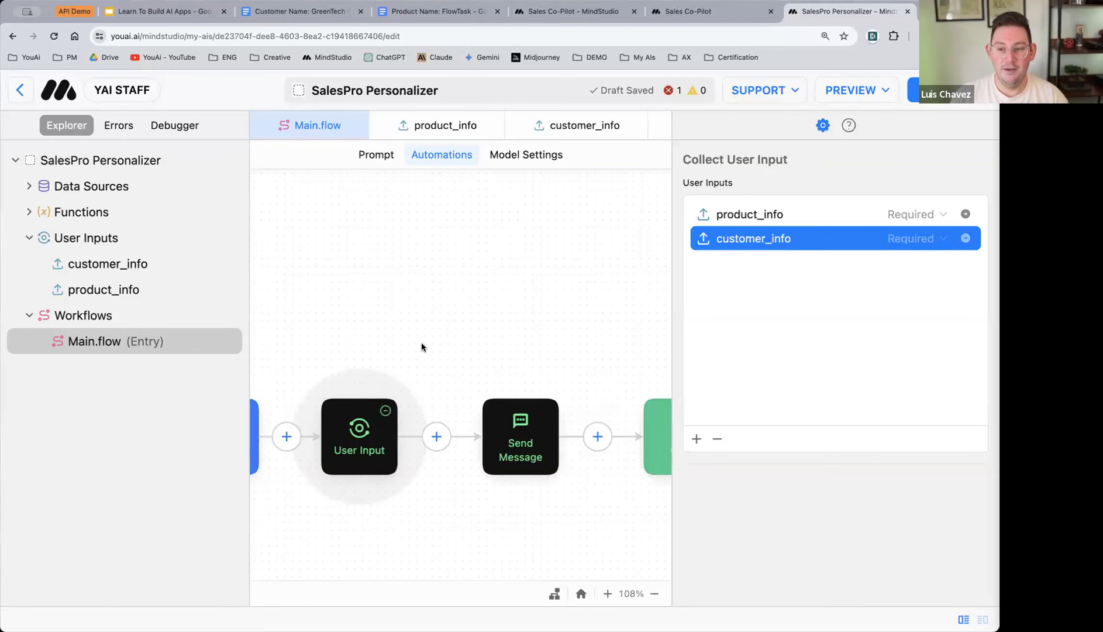
scroll(421, 344, right, 5)
drag(501, 440, 592, 437)
mouse_move(373, 438)
mouse_down()
mouse_move(432, 431)
mouse_move(379, 431)
mouse_up()
scroll(398, 426, left, 3)
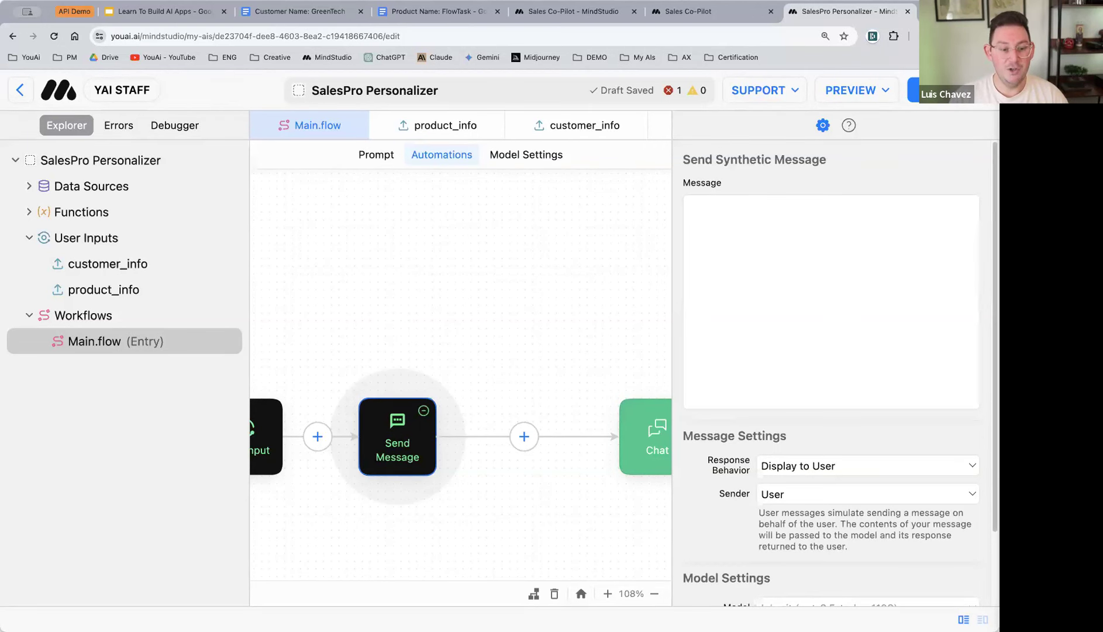
- Write "What are some pain points that the following customer might have regarding project management?" as the Send Message block's message
click(769, 260)
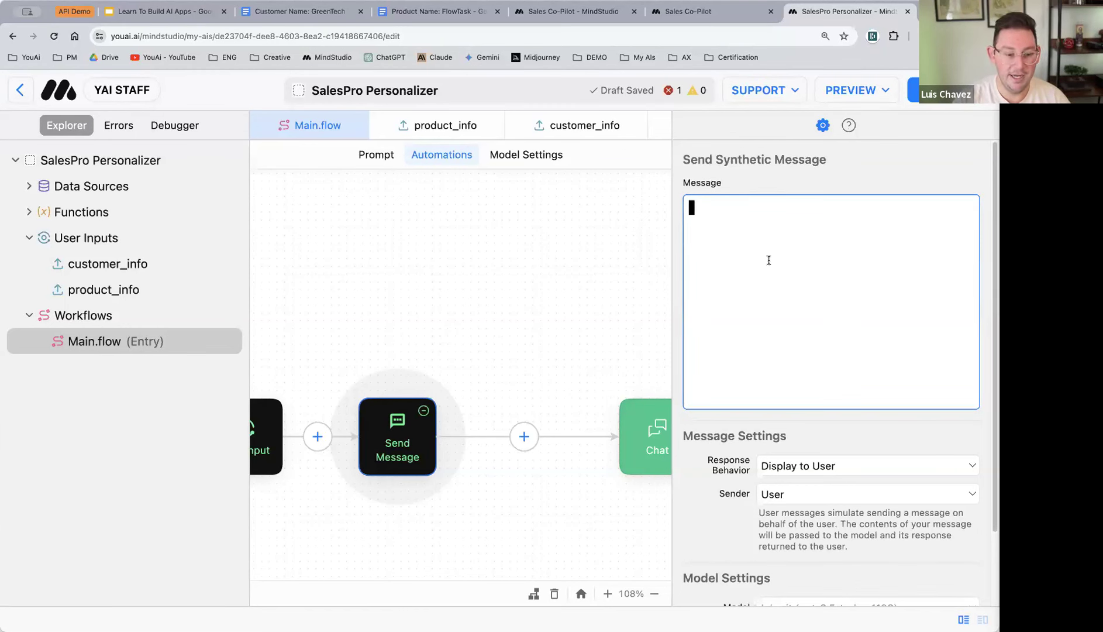
text(What )
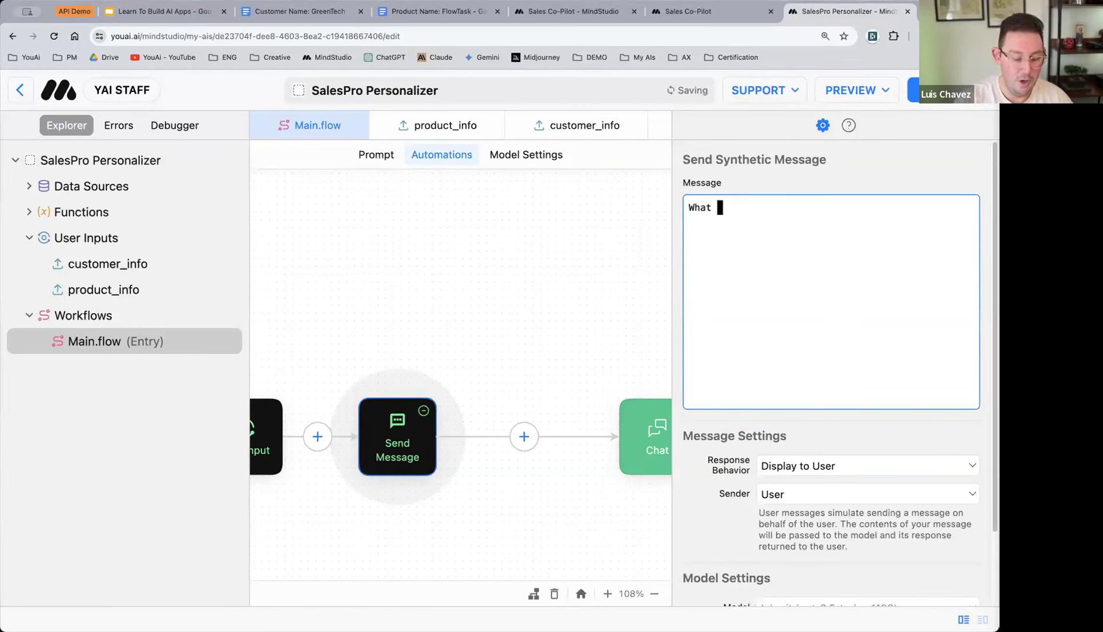
text(are some pain )
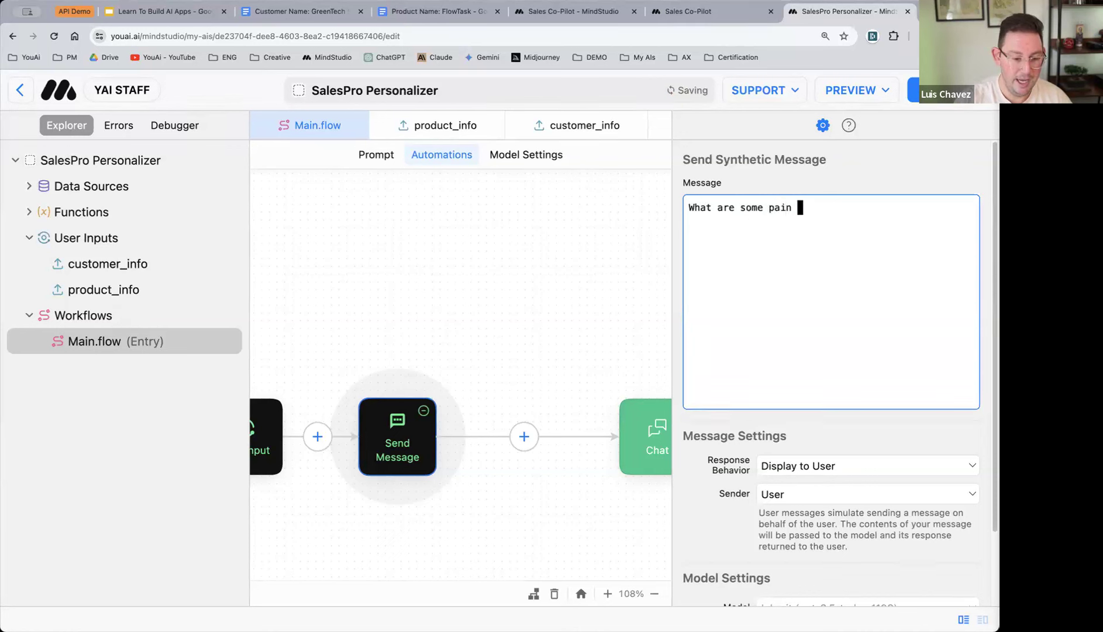
text(points that t)
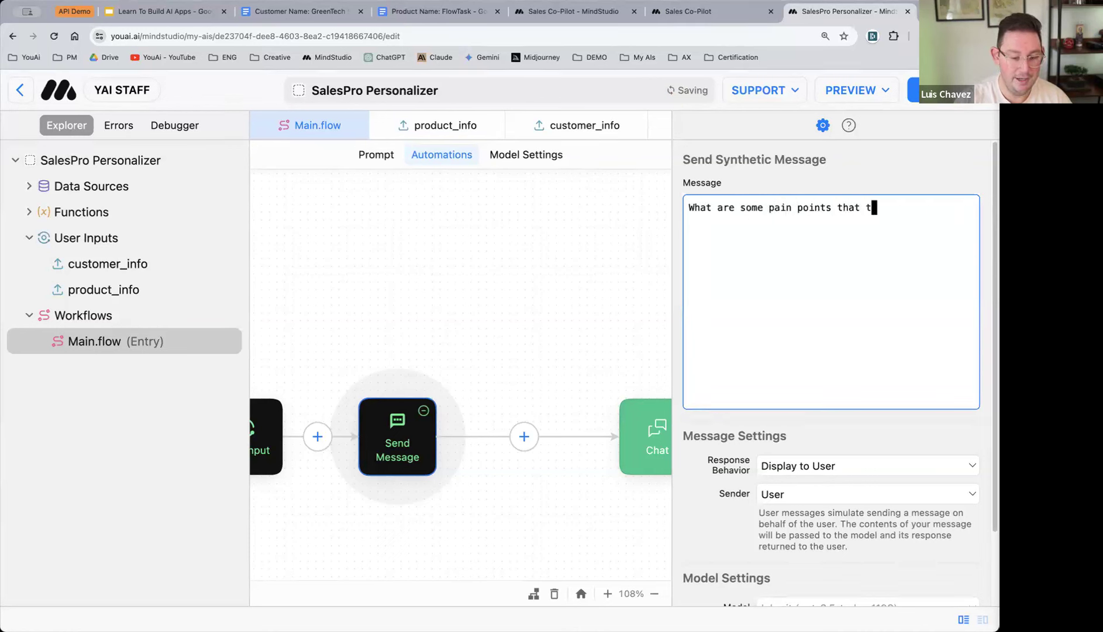
text(he following )
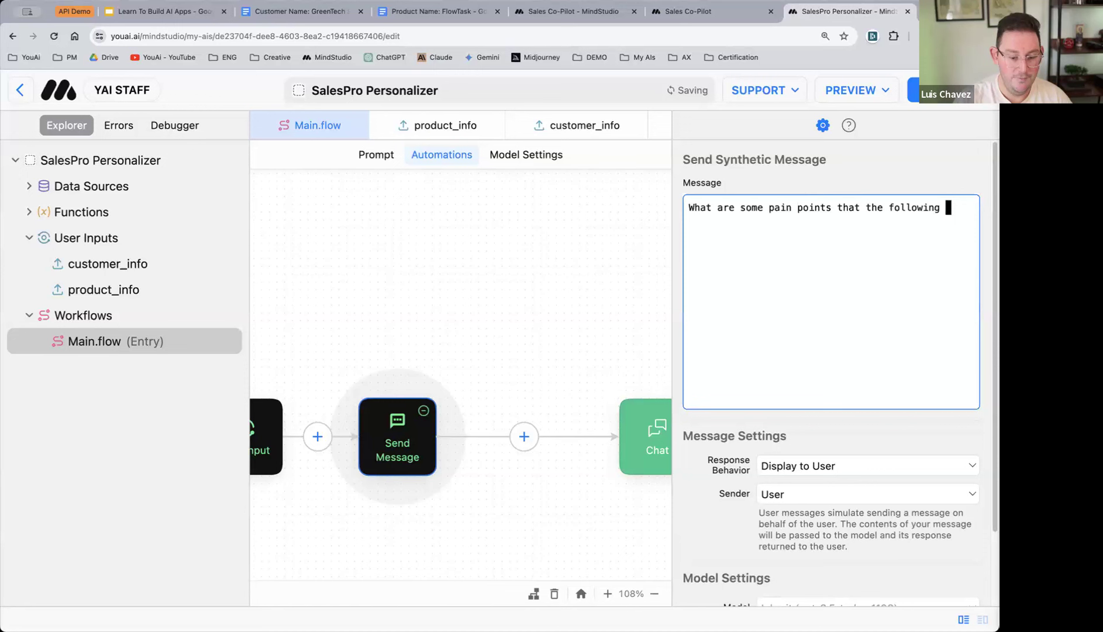
text(customer might )
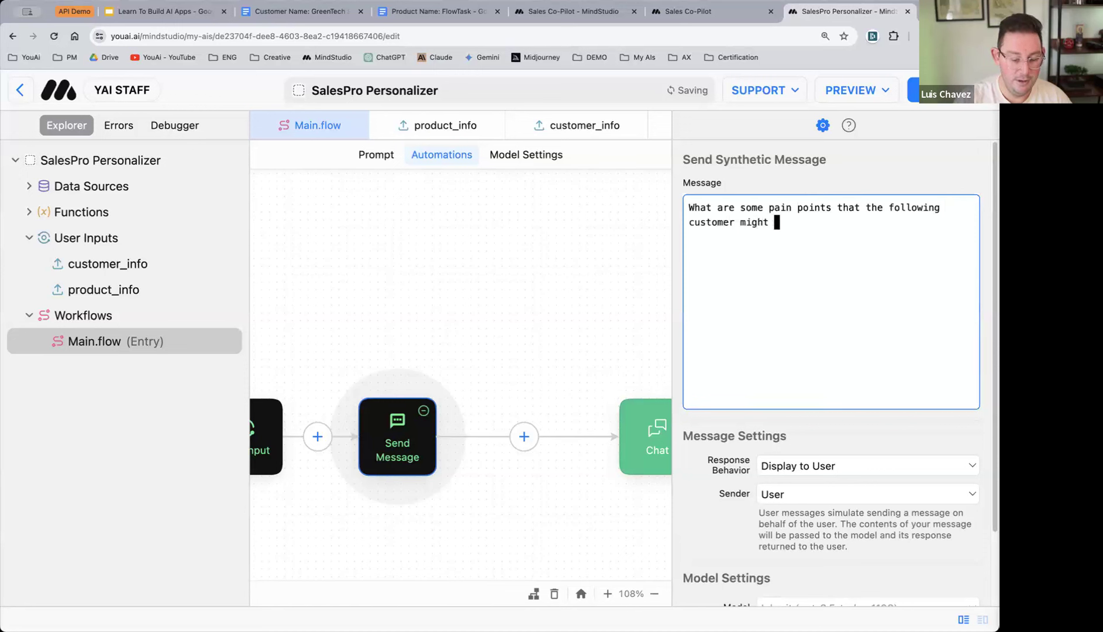
text(have rega)
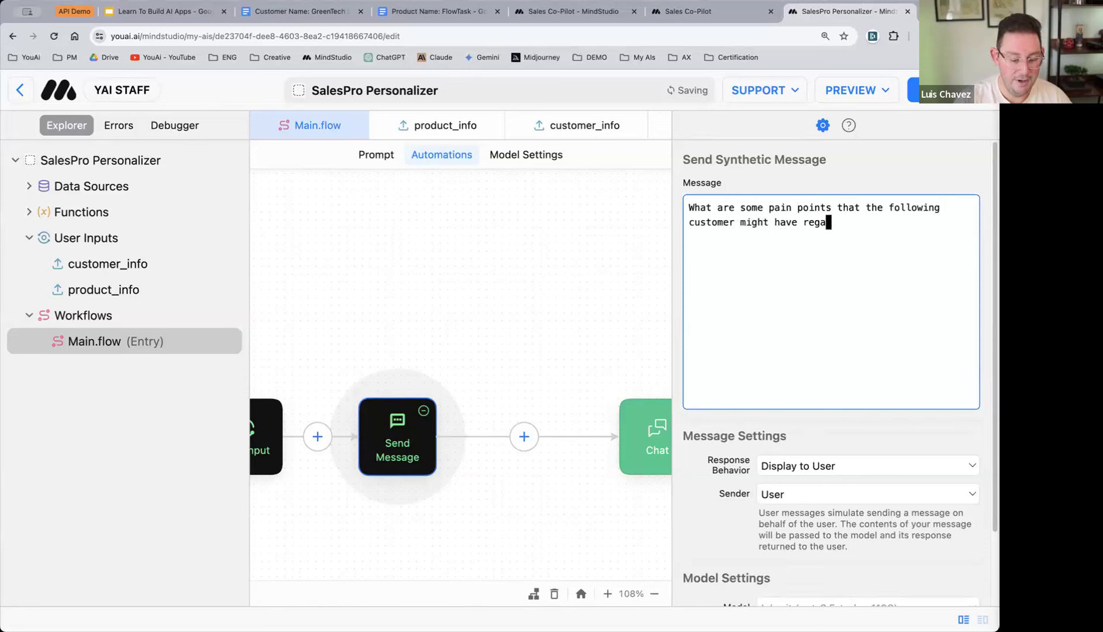
text(rding project mana)
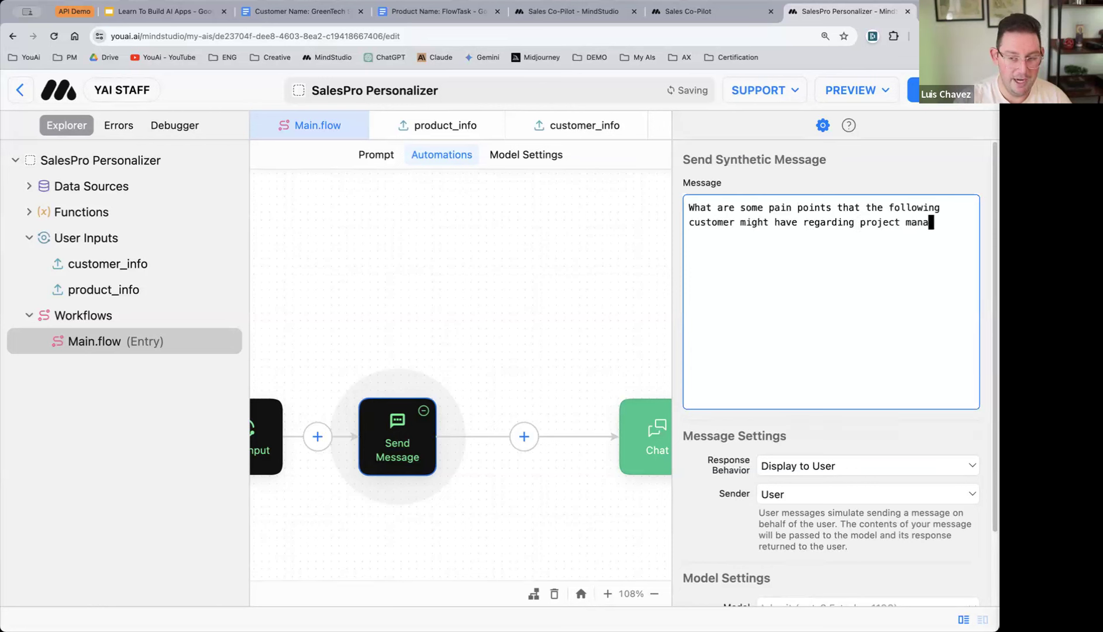
text(gement?)
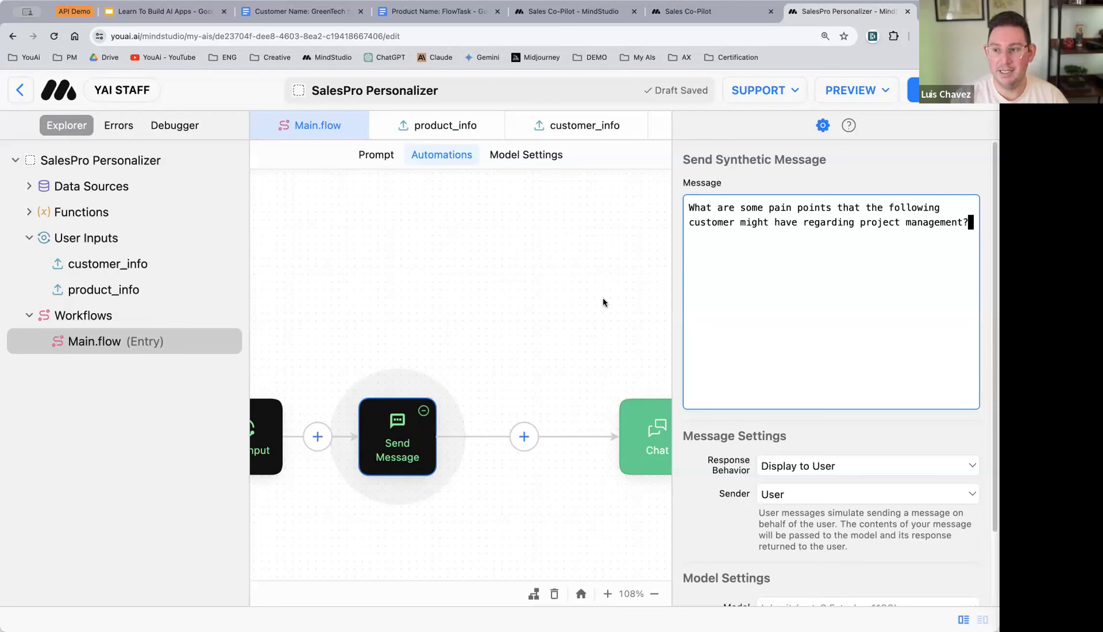
- Below the question, leave a blank line and add the heading "## Customer Info" followed by the variable {{customer_info}}
key(Return)
key(Return)
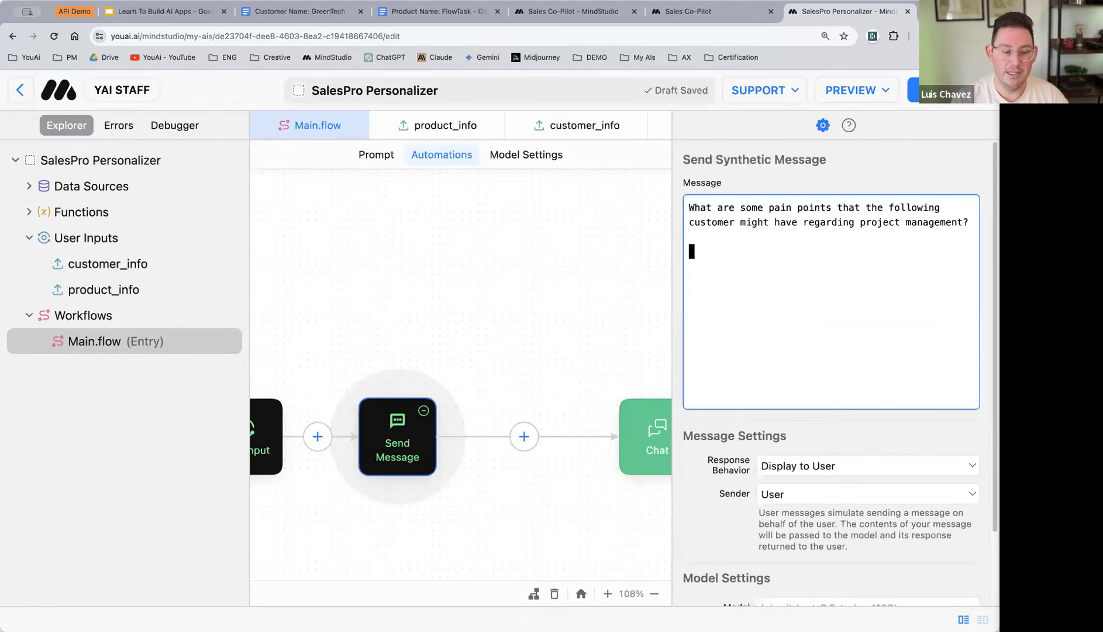
text(##)
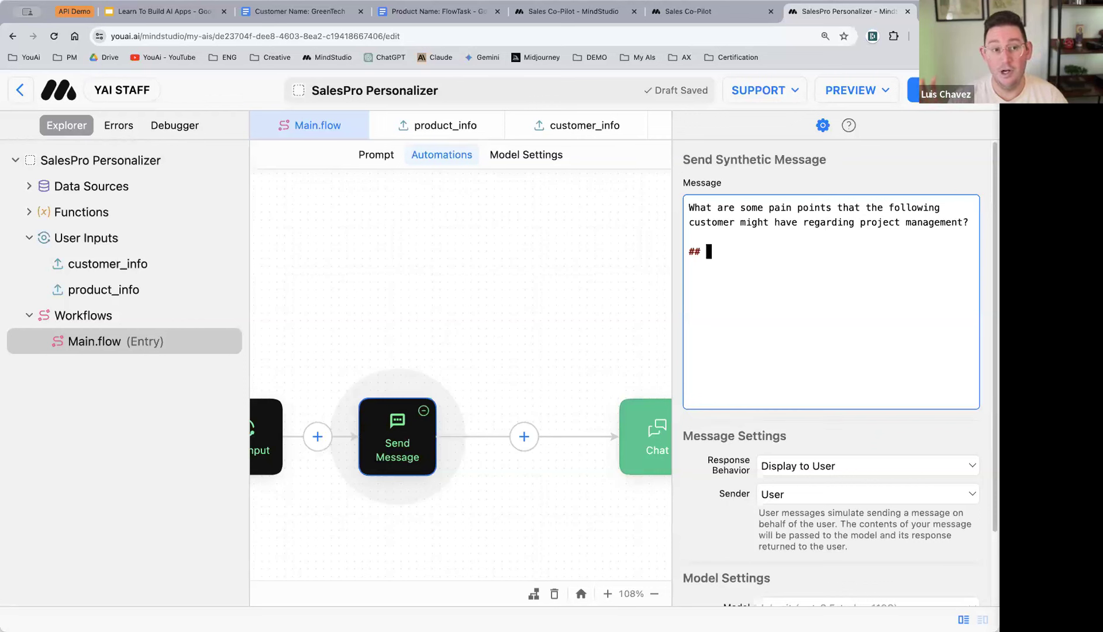
text(Cu)
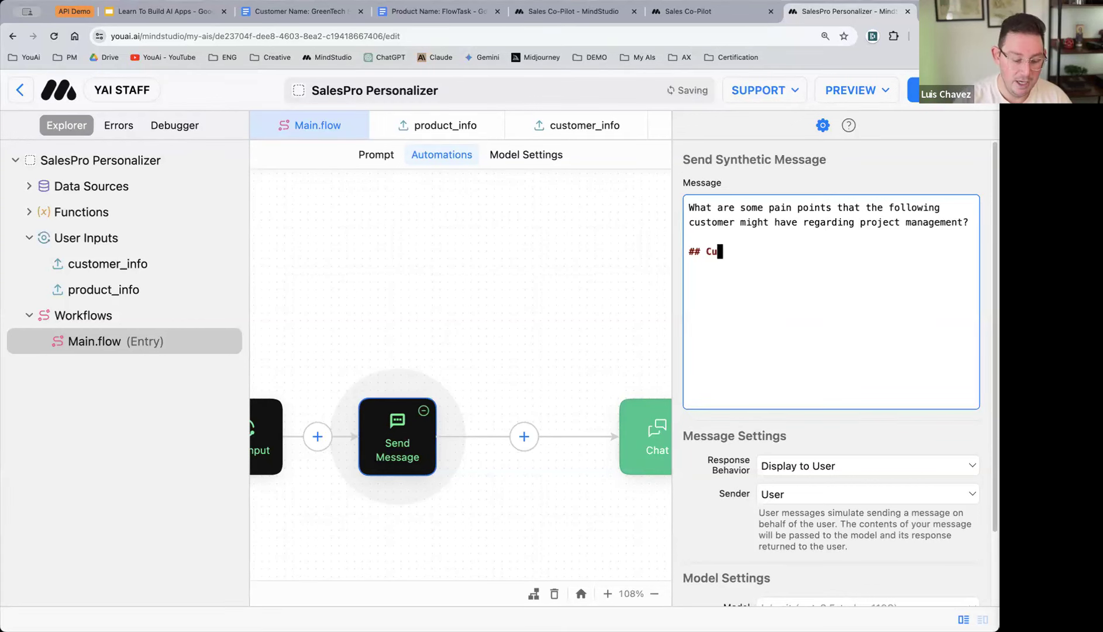
text(stomer Info)
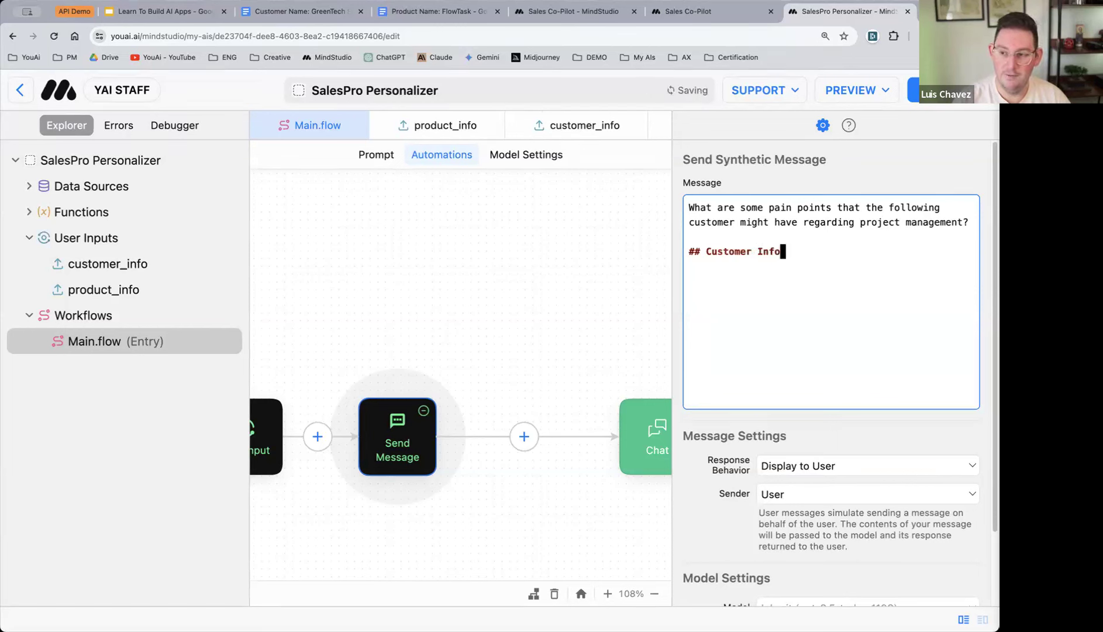
key(Return)
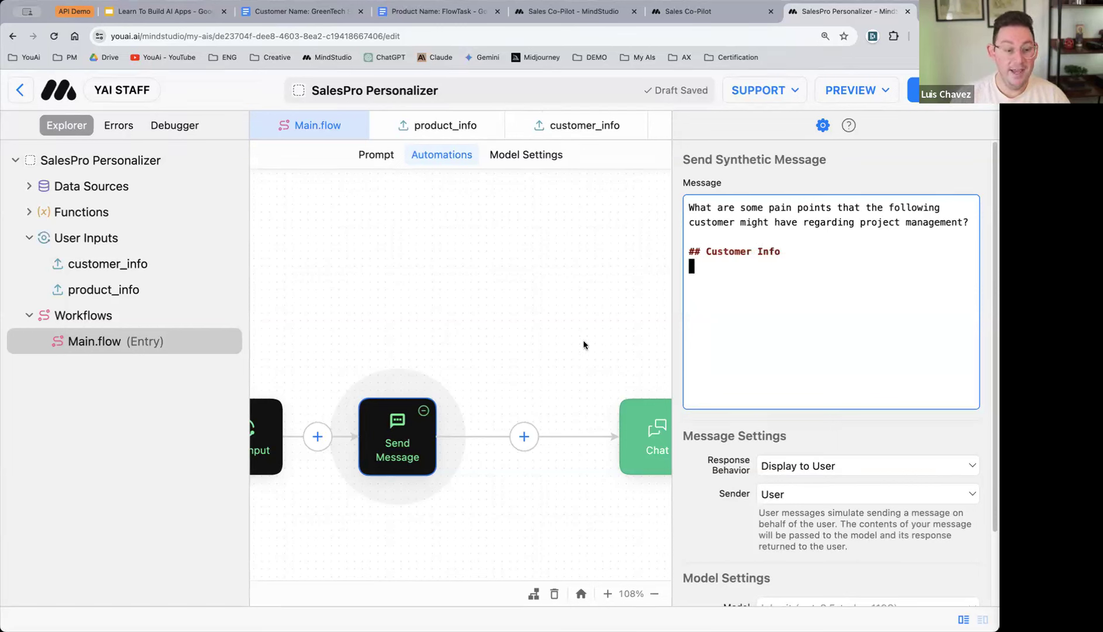
text({{)
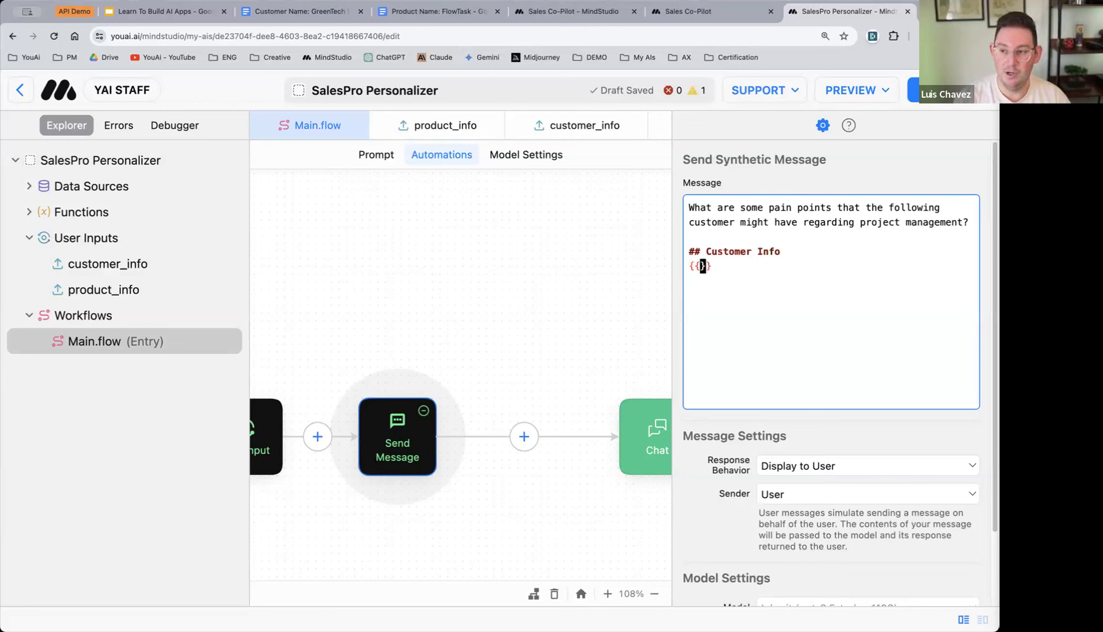
text(custo)
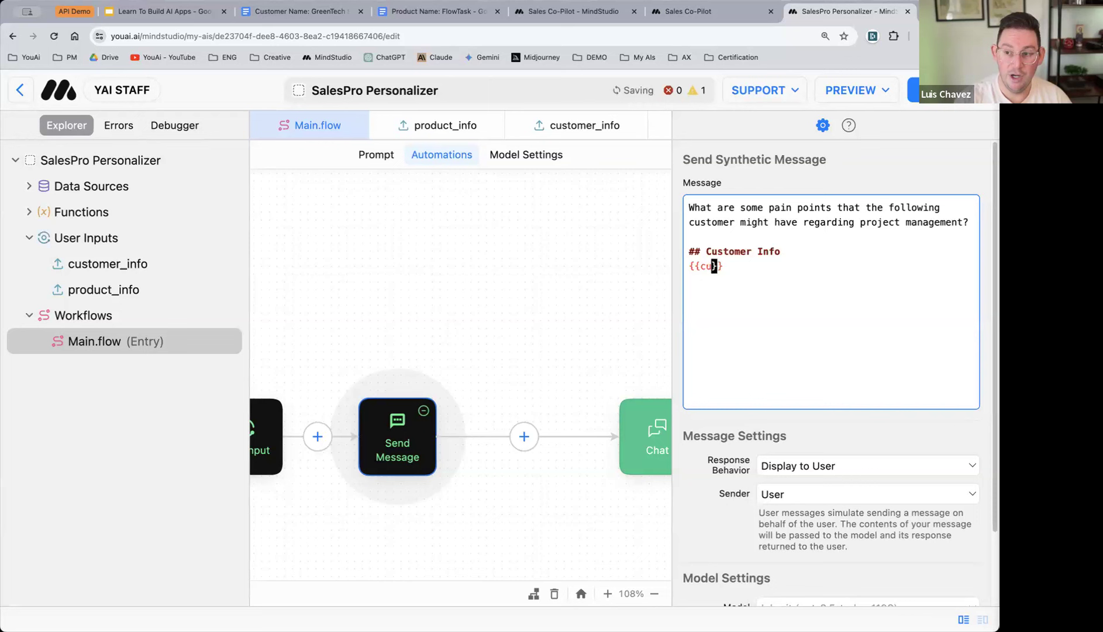
text(mer)
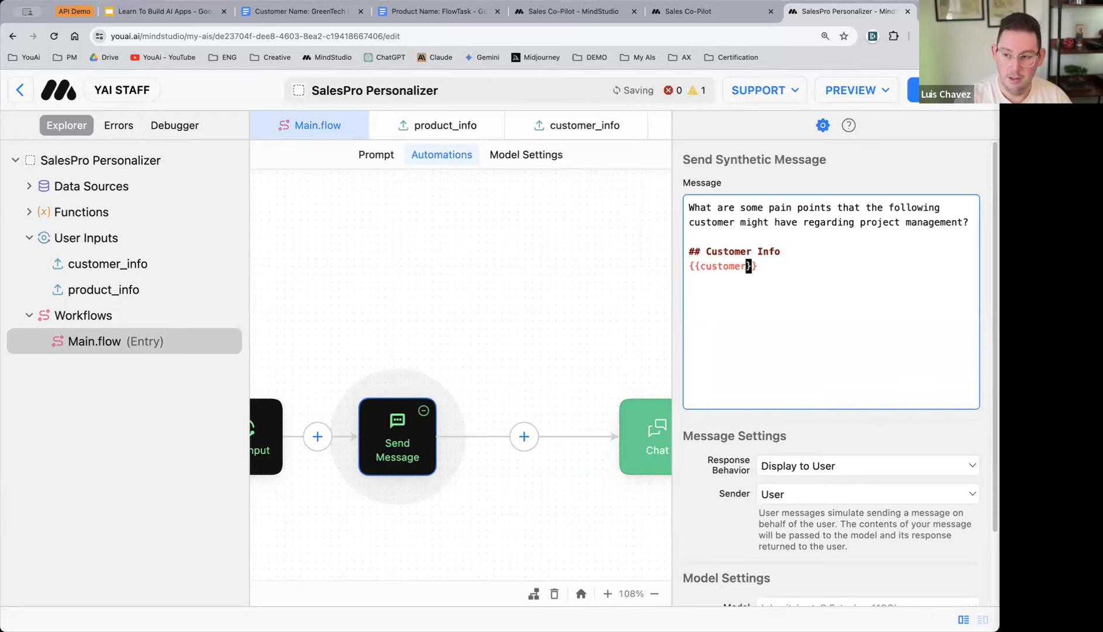
text(_info)
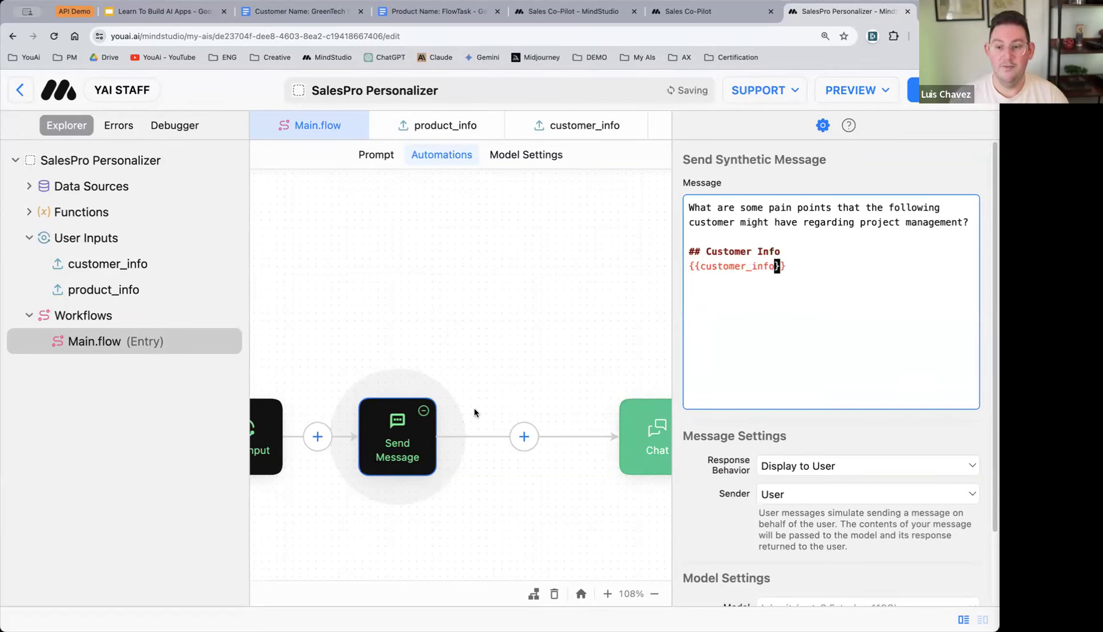
- Compare the variable in the message with the variable name of the customer_info user input, and return to Main.flow
scroll(522, 337, left, 3)
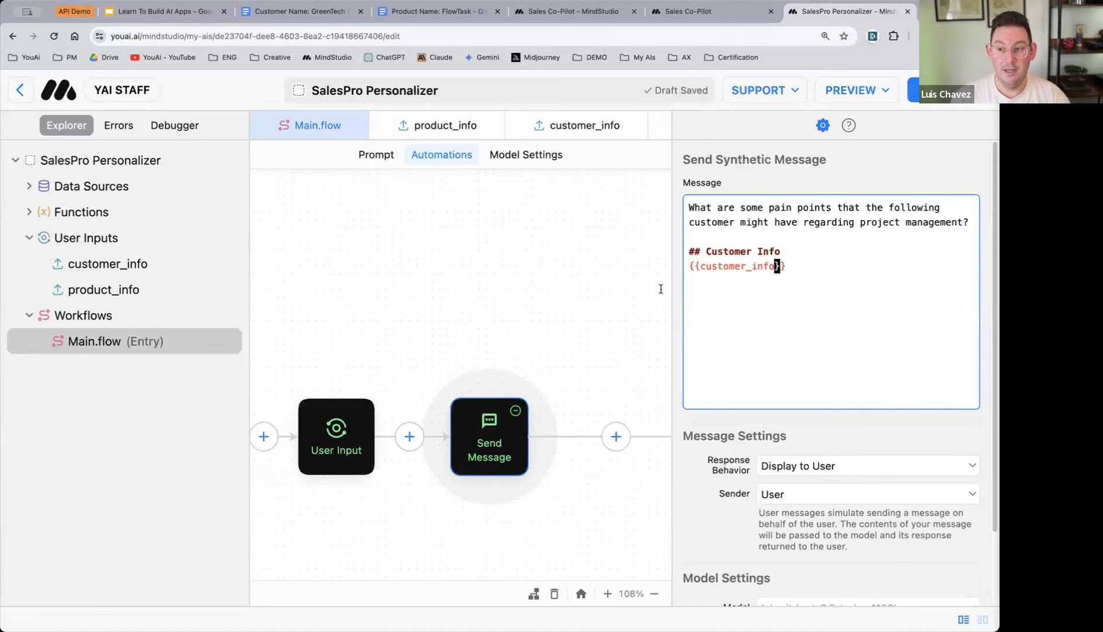
double_click(733, 267)
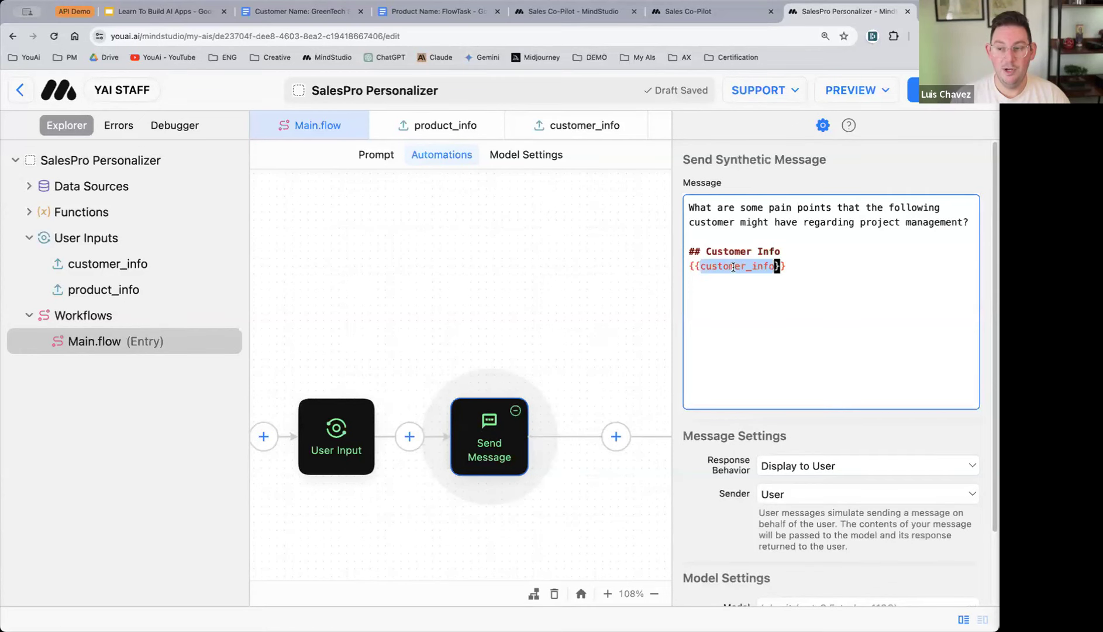
click(134, 263)
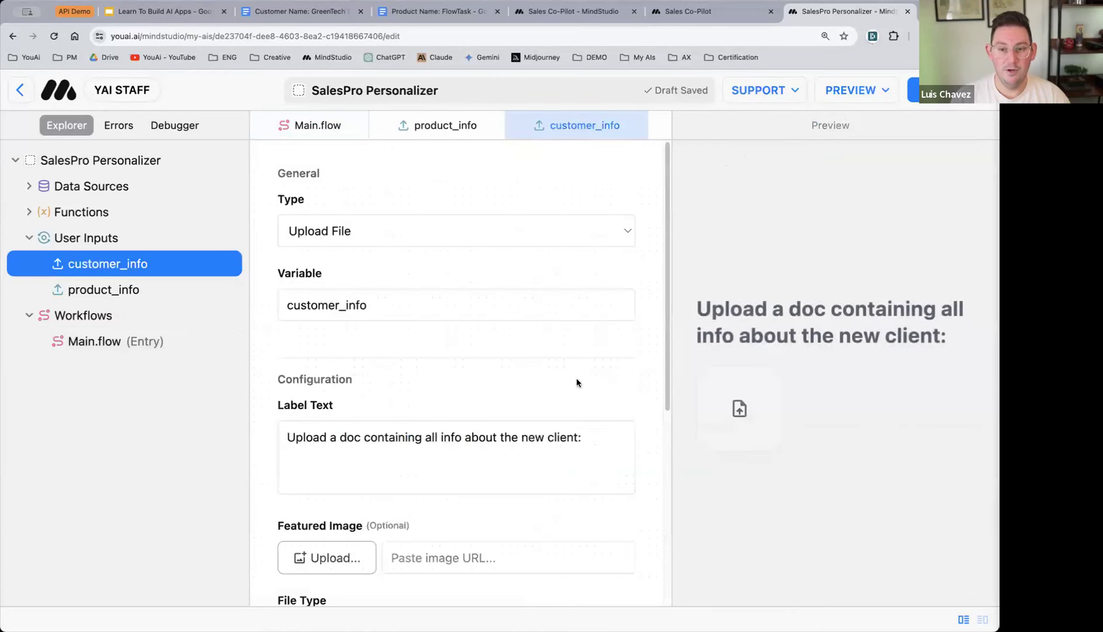
click(342, 305)
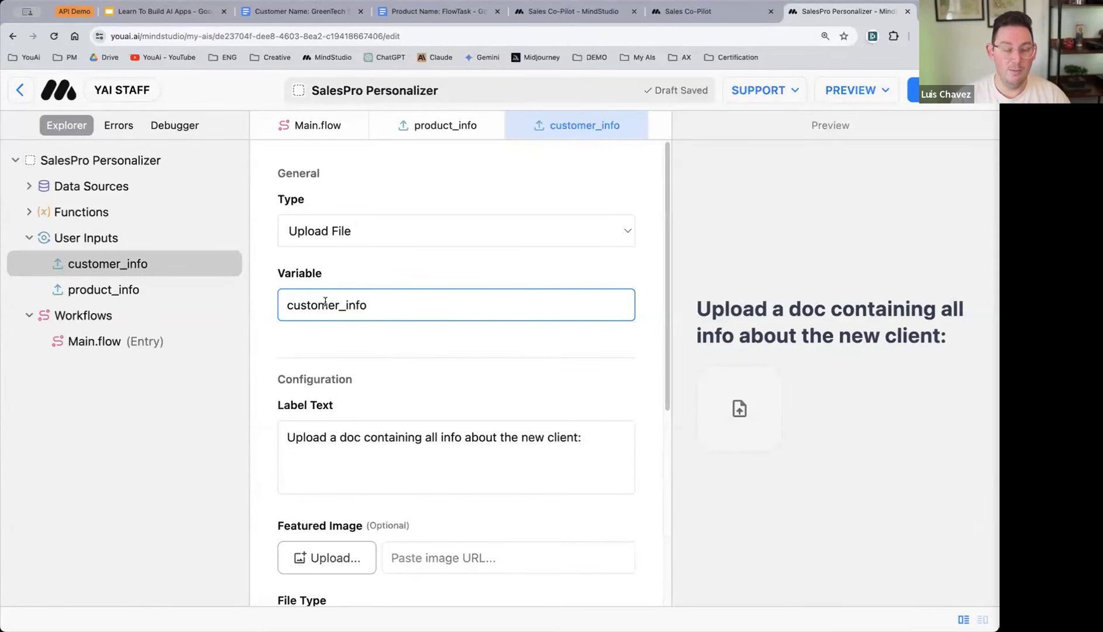
click(106, 344)
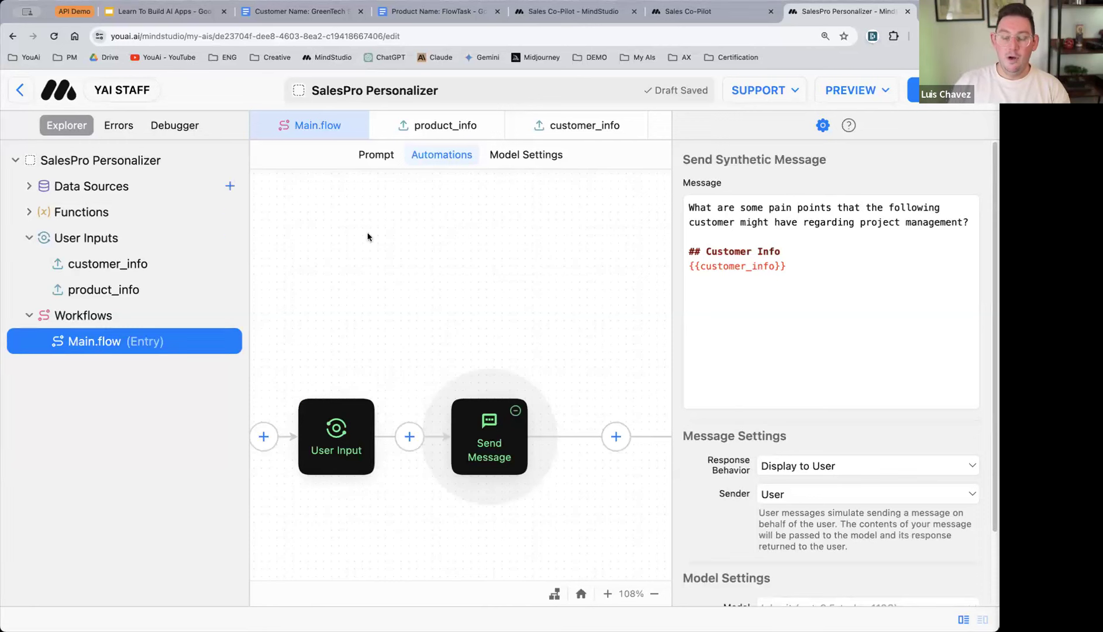
- Move the Chat block a little farther from the Send Message block to widen the gap between them
scroll(453, 346, down, 2)
scroll(391, 497, right, 3)
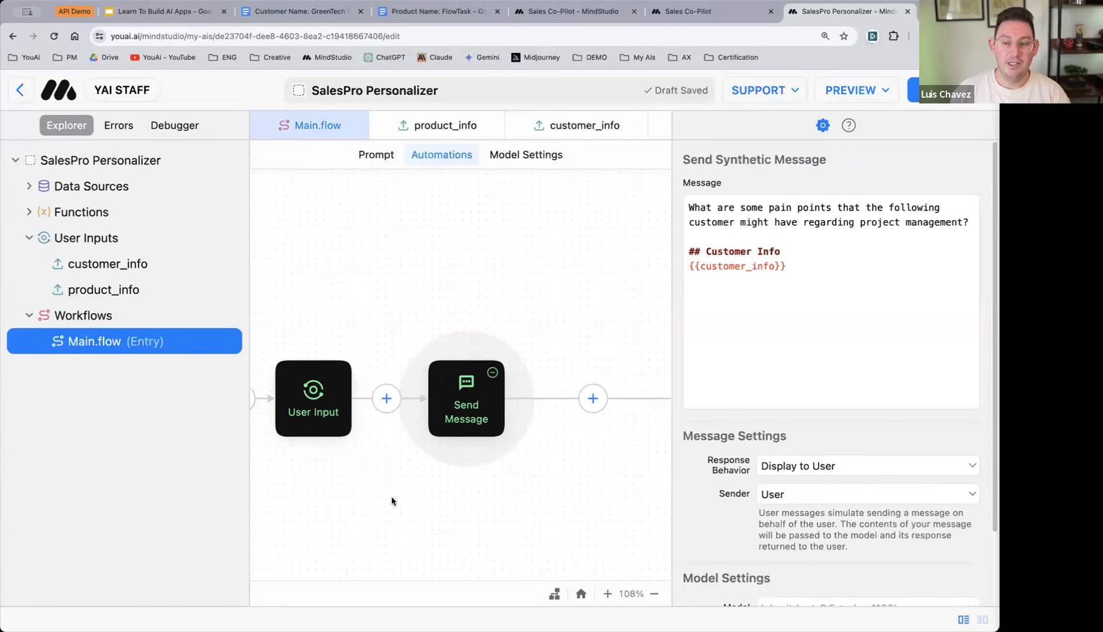
scroll(391, 496, right, 5)
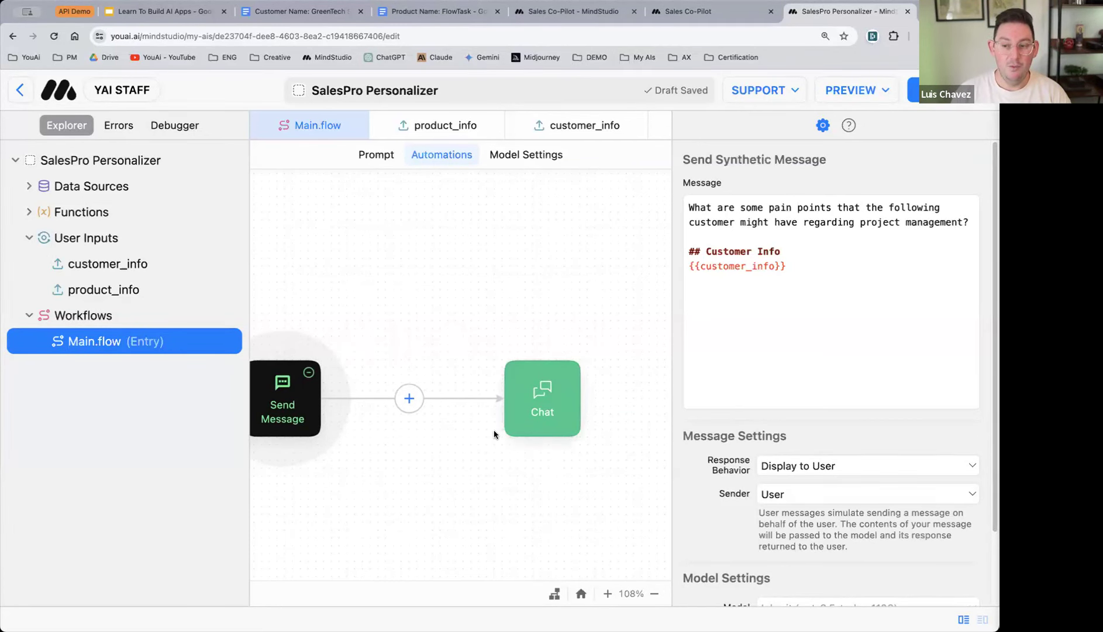
drag(548, 397, 596, 398)
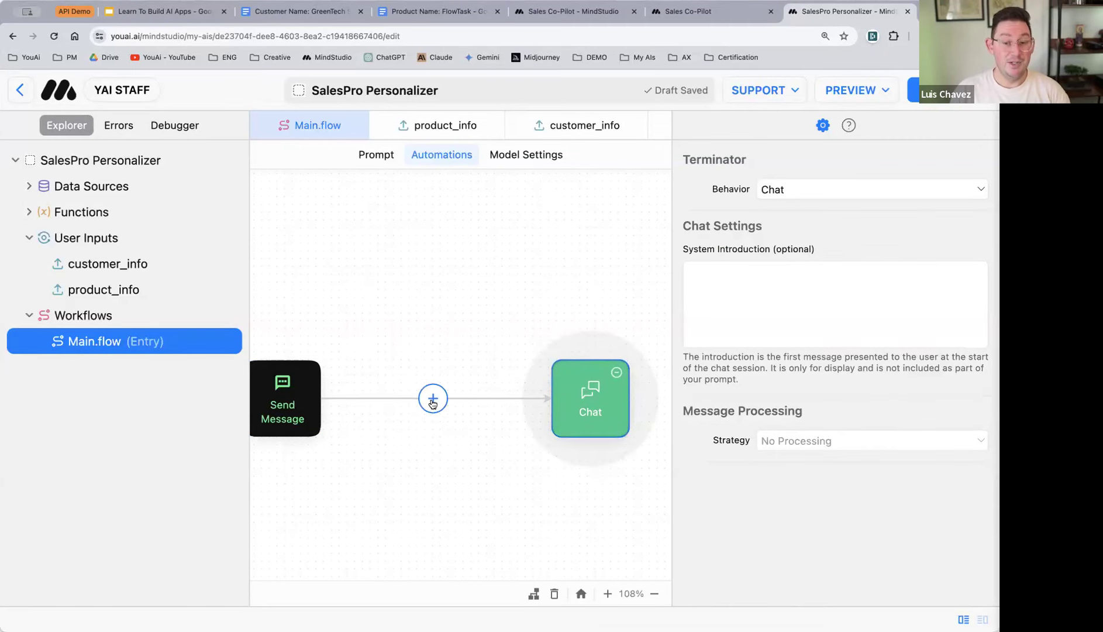
- Create a second Send Message block, insert it between the first one and the Chat block, and begin editing its message
scroll(401, 286, left, 2)
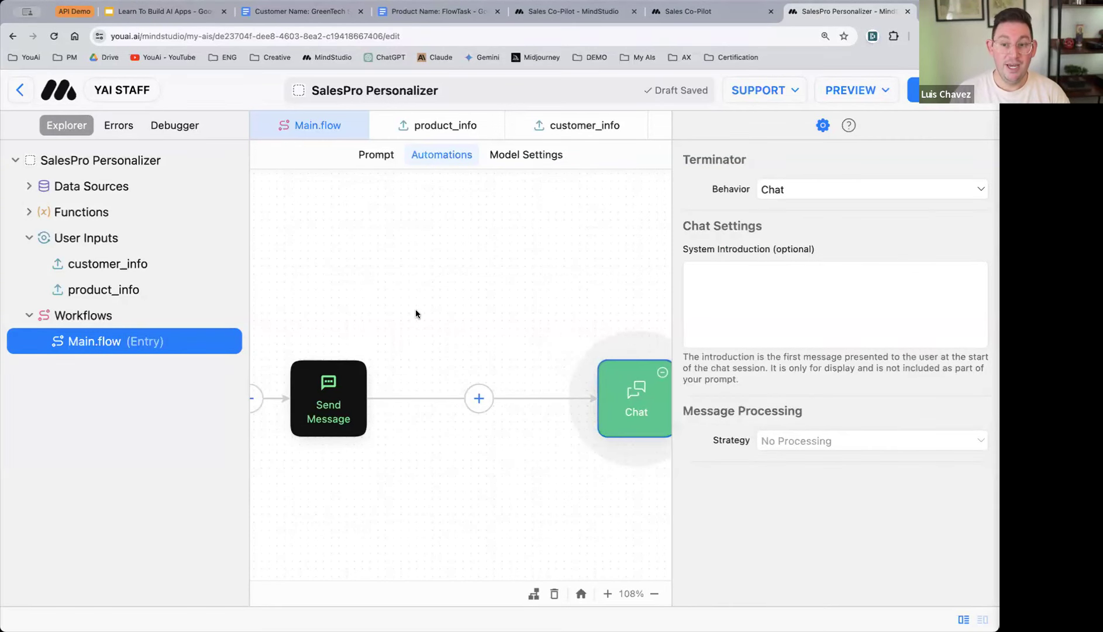
scroll(444, 400, down, 3)
scroll(446, 402, left, 2)
scroll(446, 402, right, 3)
scroll(409, 392, up, 1)
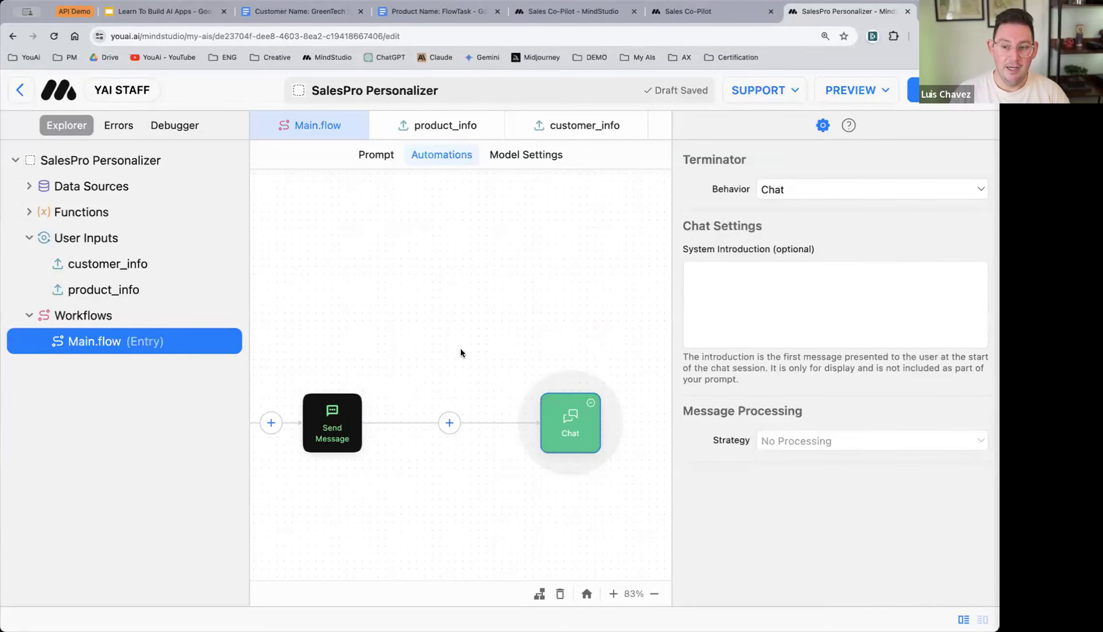
scroll(463, 434, up, 2)
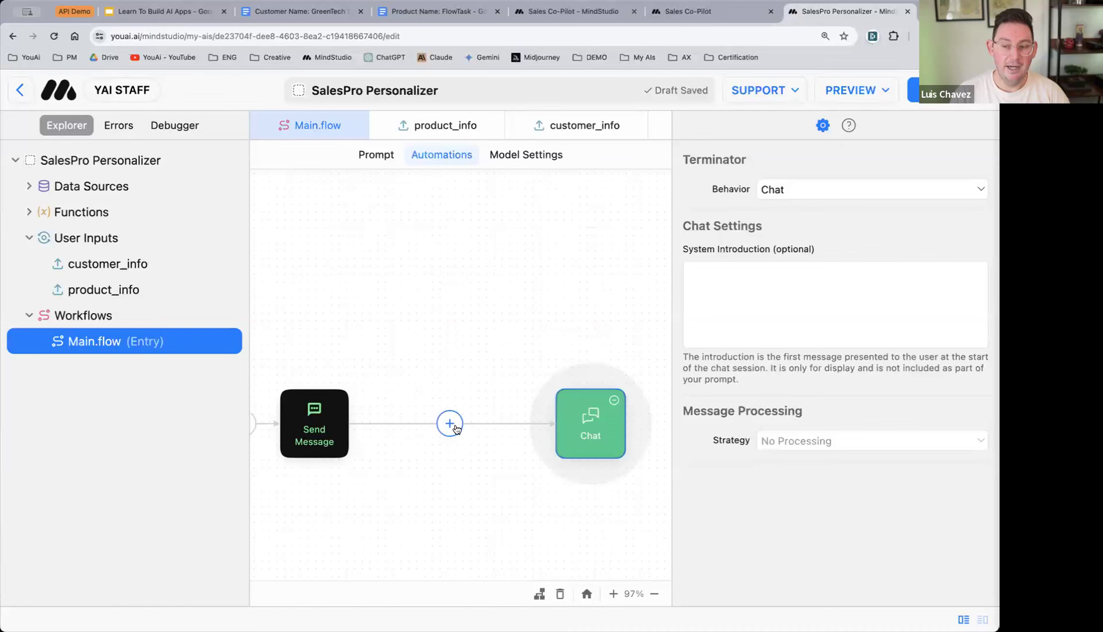
right_click(424, 269)
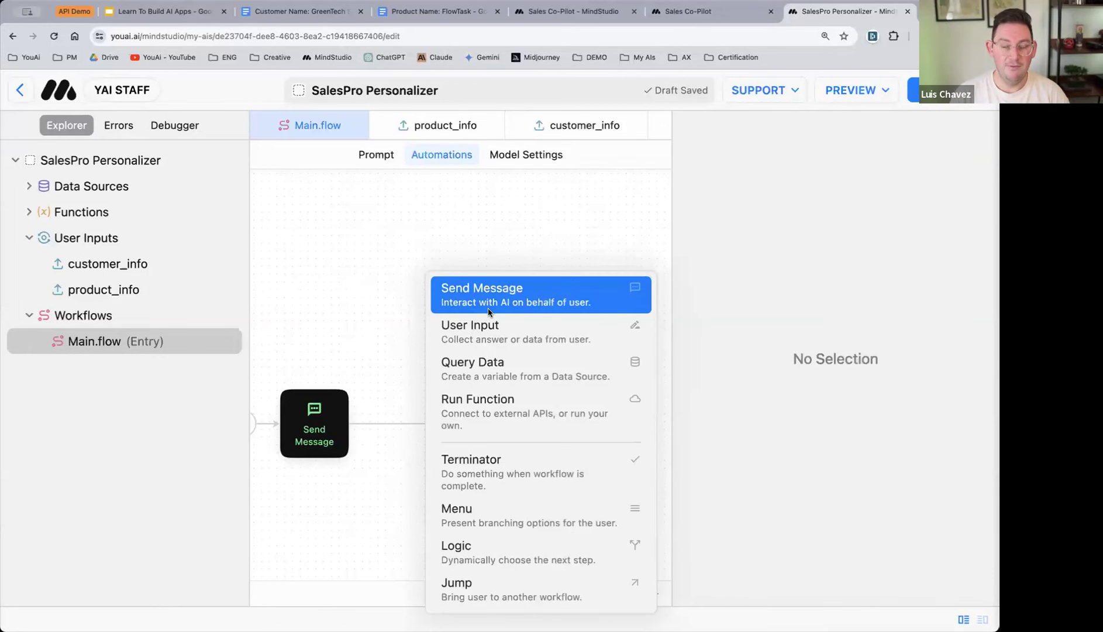
click(525, 302)
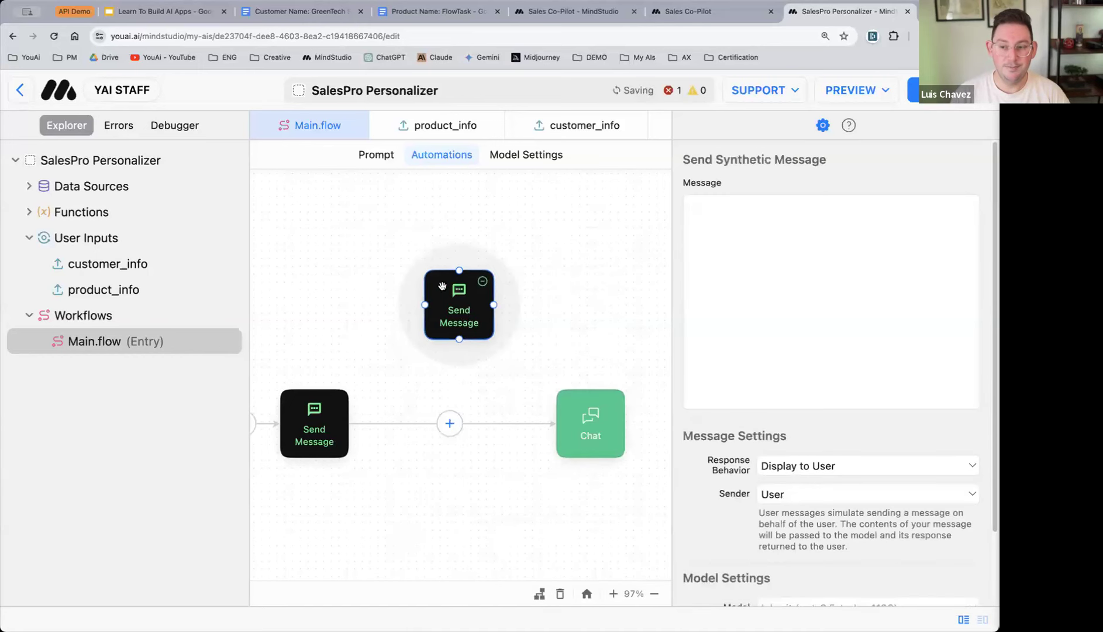
drag(438, 293, 441, 304)
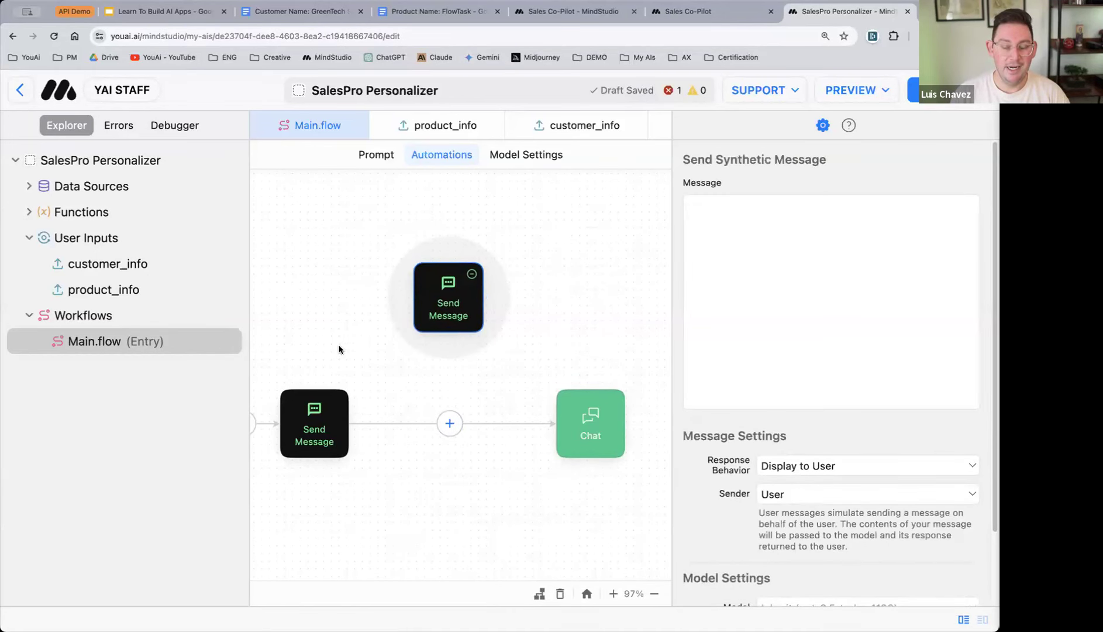
mouse_move(324, 434)
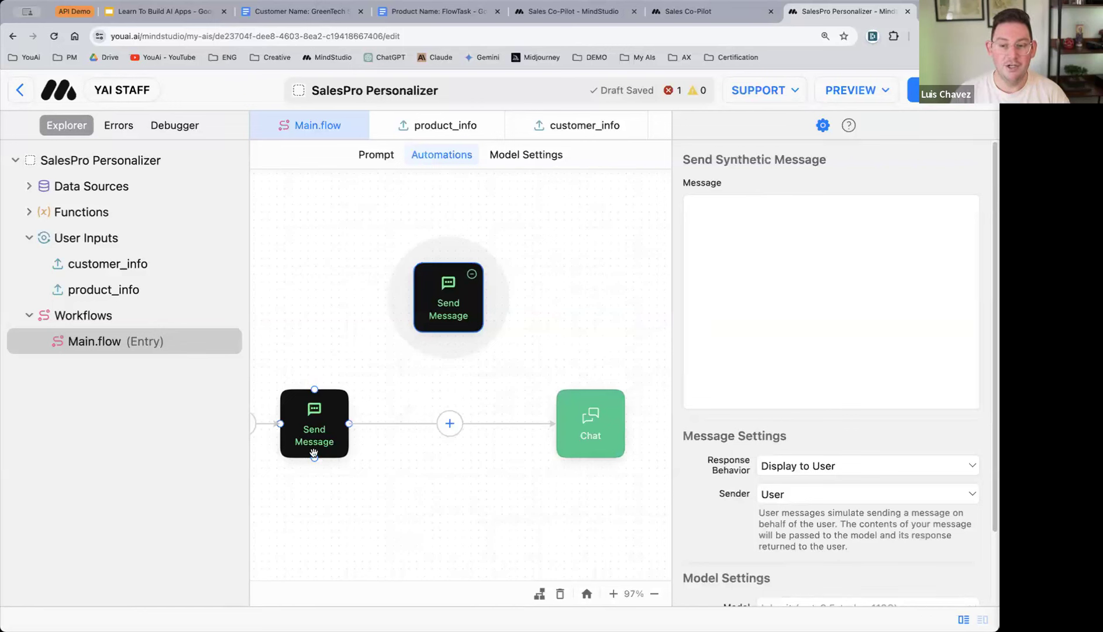
mouse_move(349, 423)
mouse_down()
mouse_move(424, 299)
mouse_move(565, 426)
mouse_up()
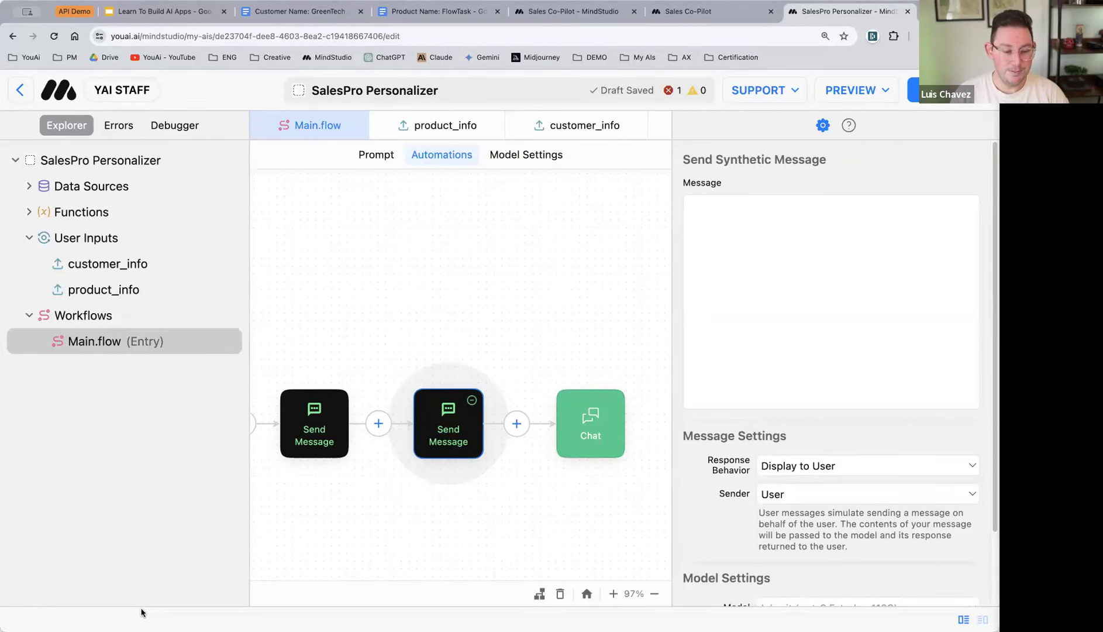
click(818, 309)
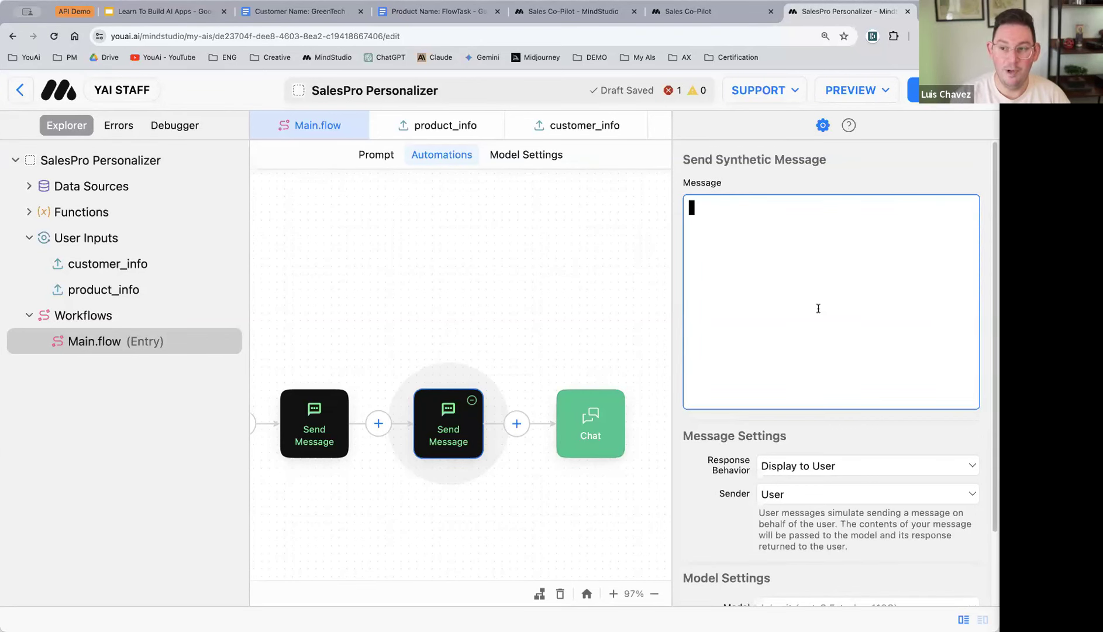
- Start the second Send Message block's message with the heading "## About our product" followed by the variable {{product_info}} on its own line
text(## )
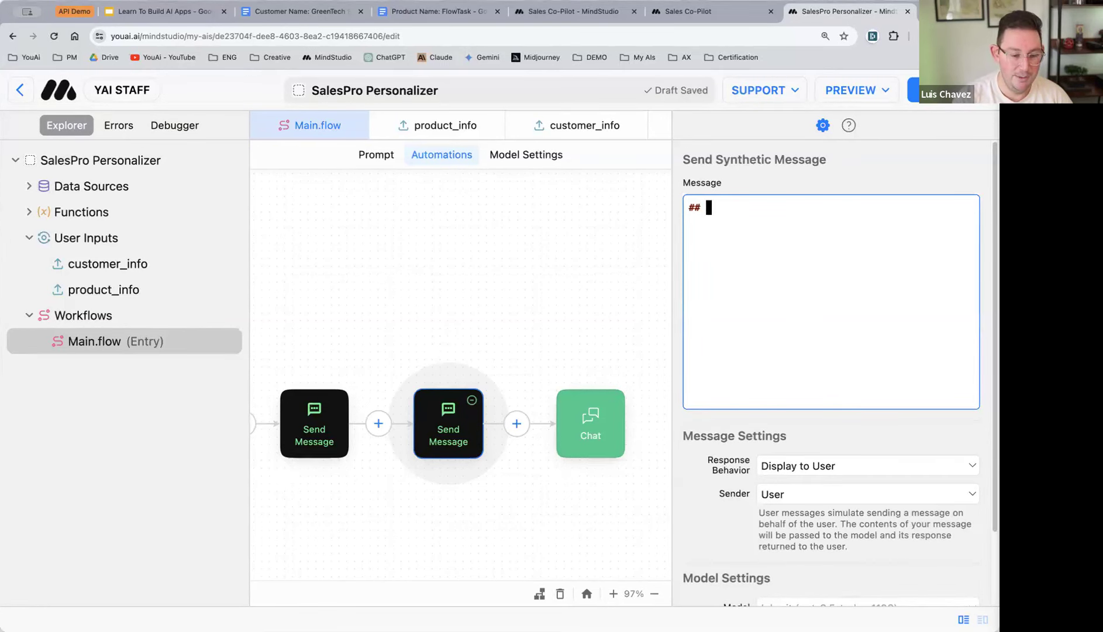
text(About our)
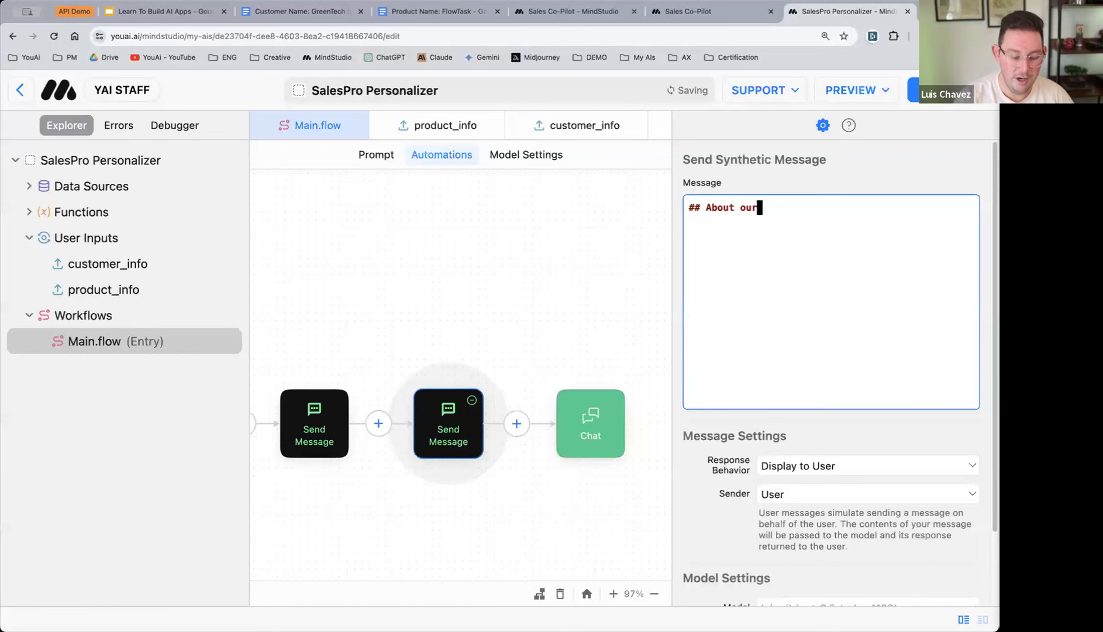
text( product)
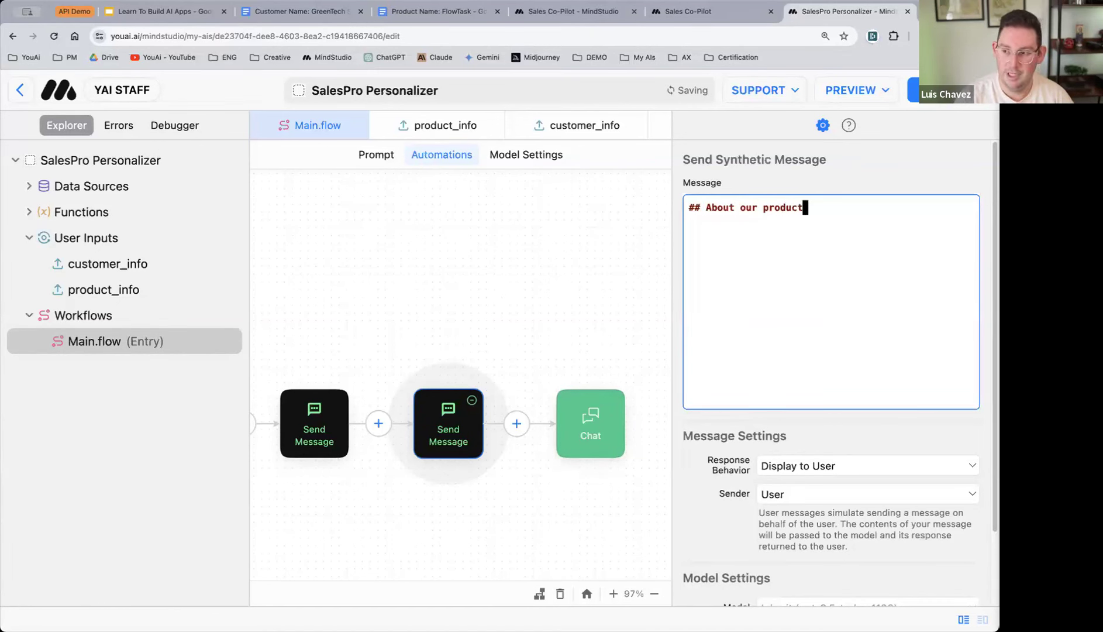
key(Return)
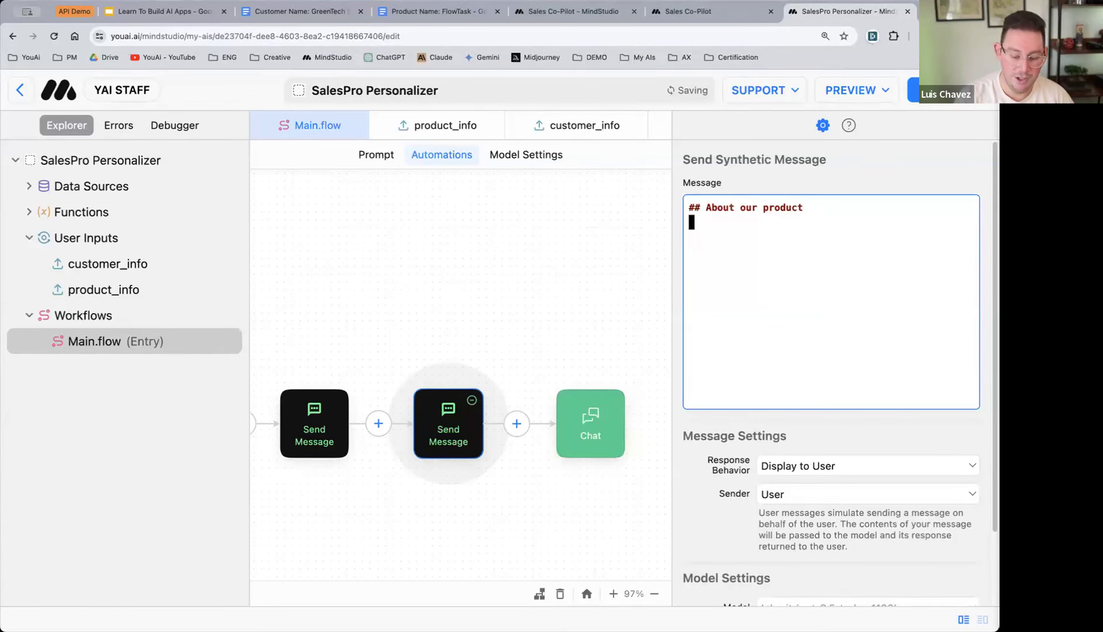
text({{p)
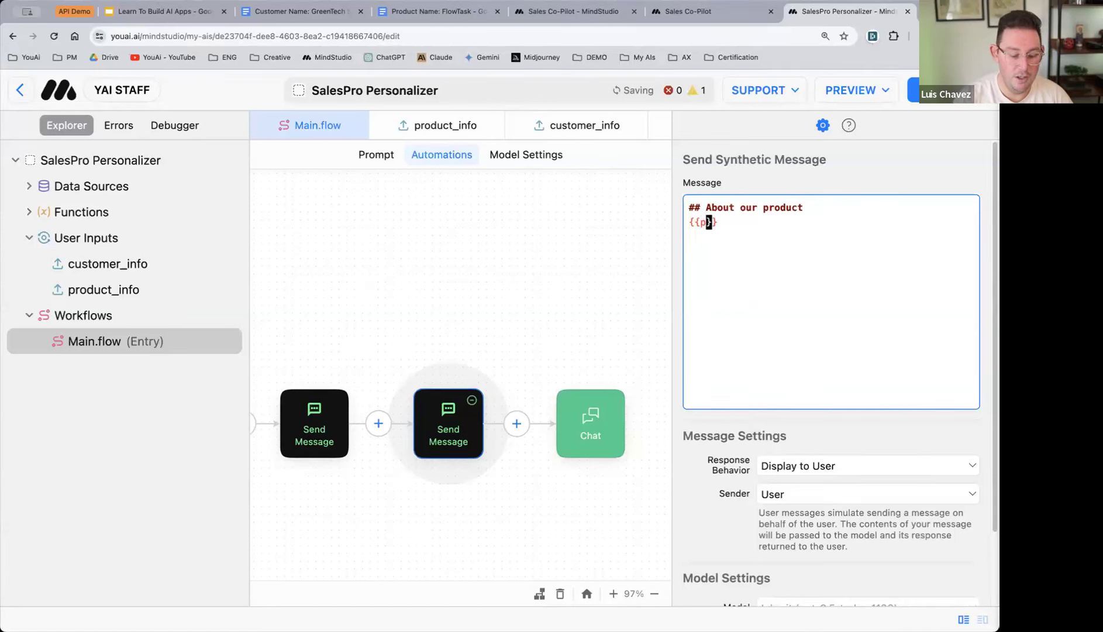
text(ro)
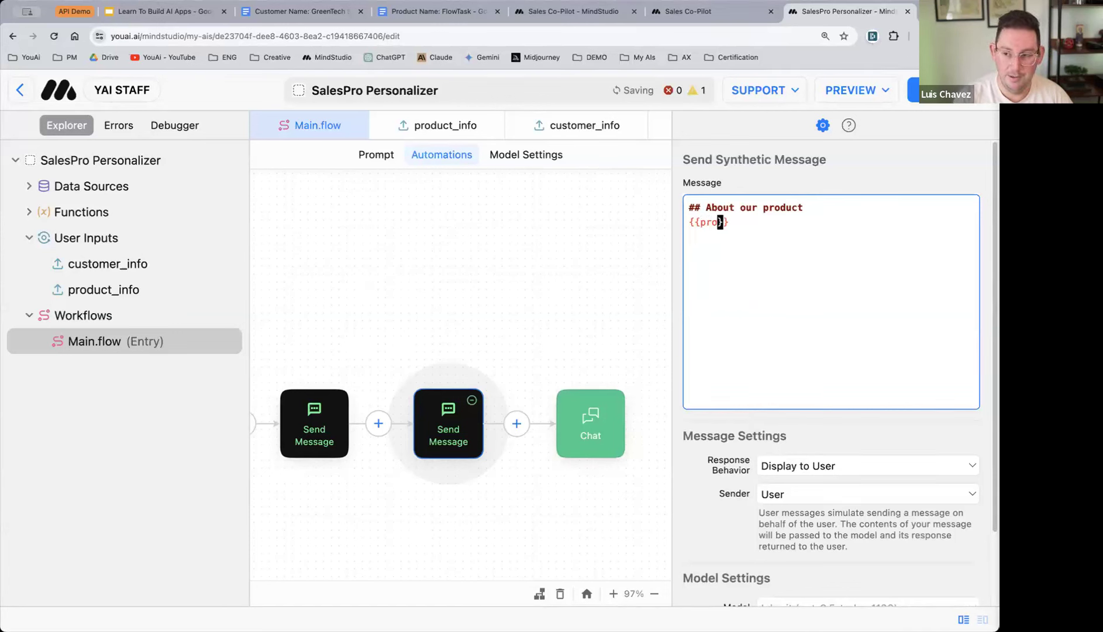
text(duct_info)
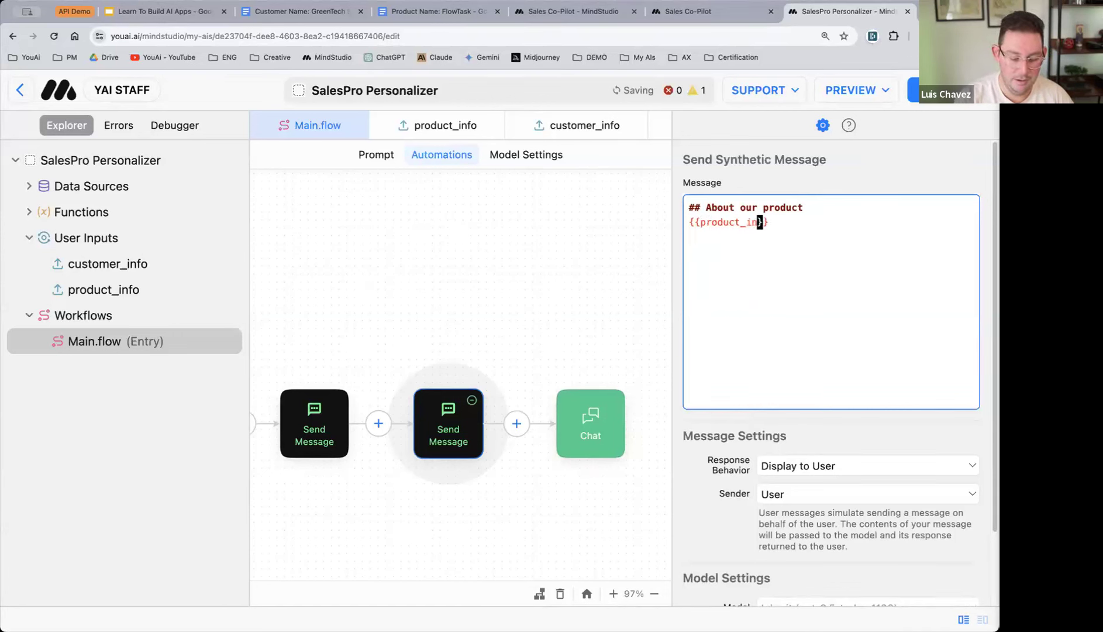
key(Right)
key(Right)
- After a blank line, add the instruction "Generate a sales page with a comprehensive view of how our product can benefit the following customer"
key(Return)
key(Return)
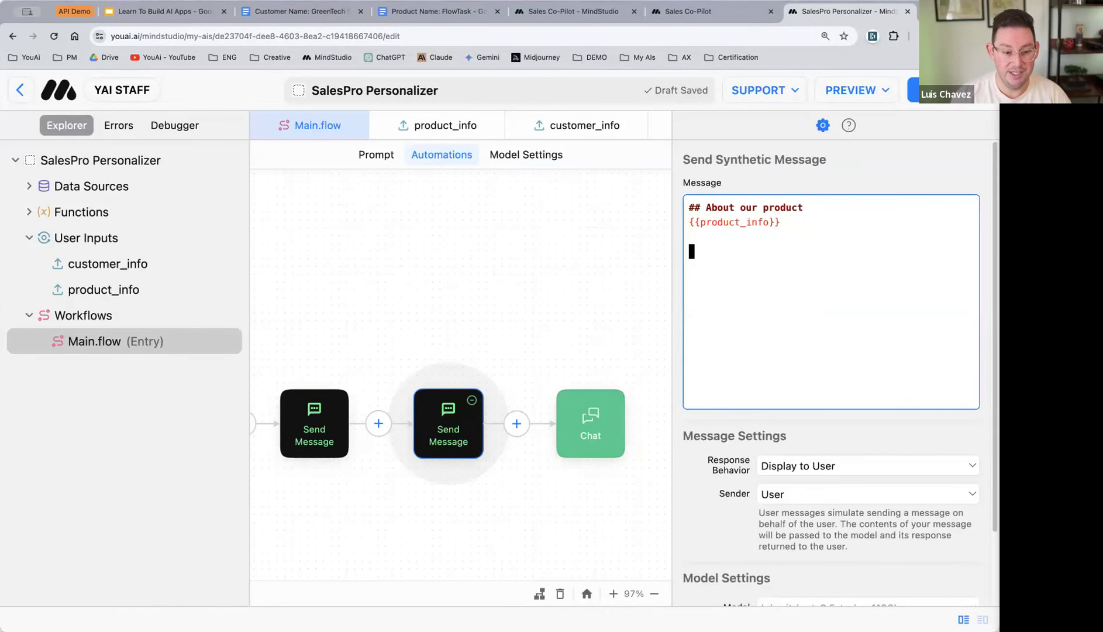
text(Genera)
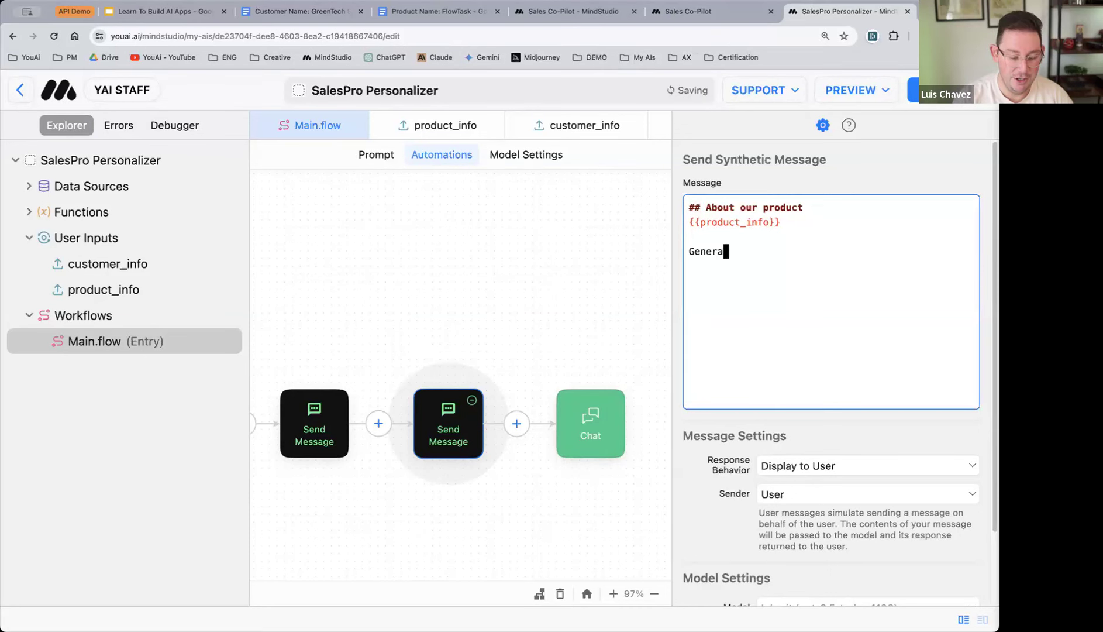
text(te a sales)
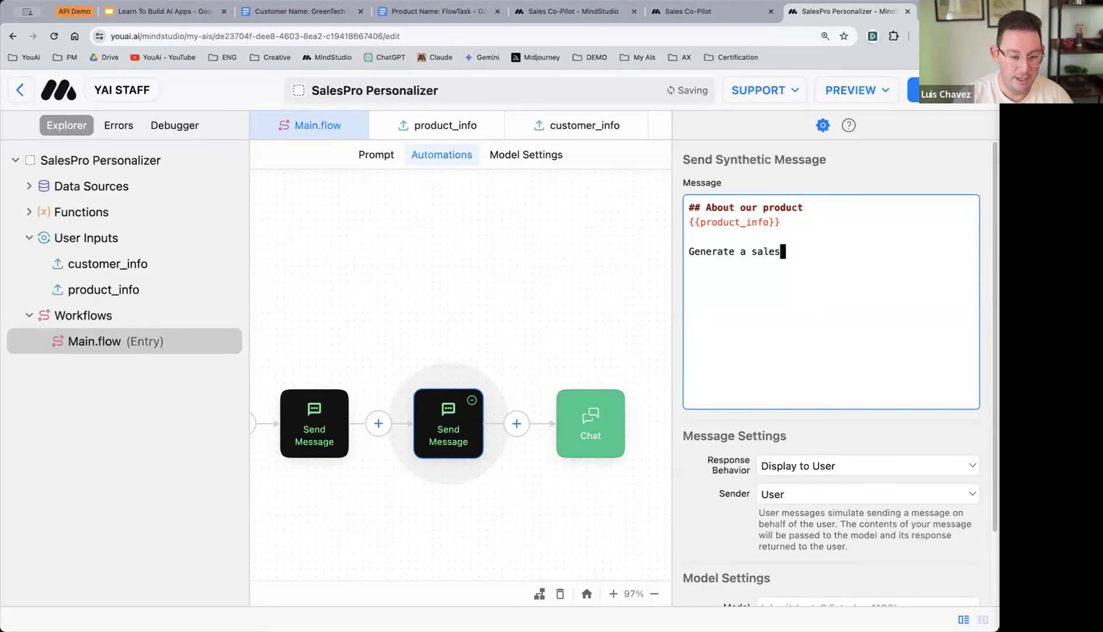
text( page with )
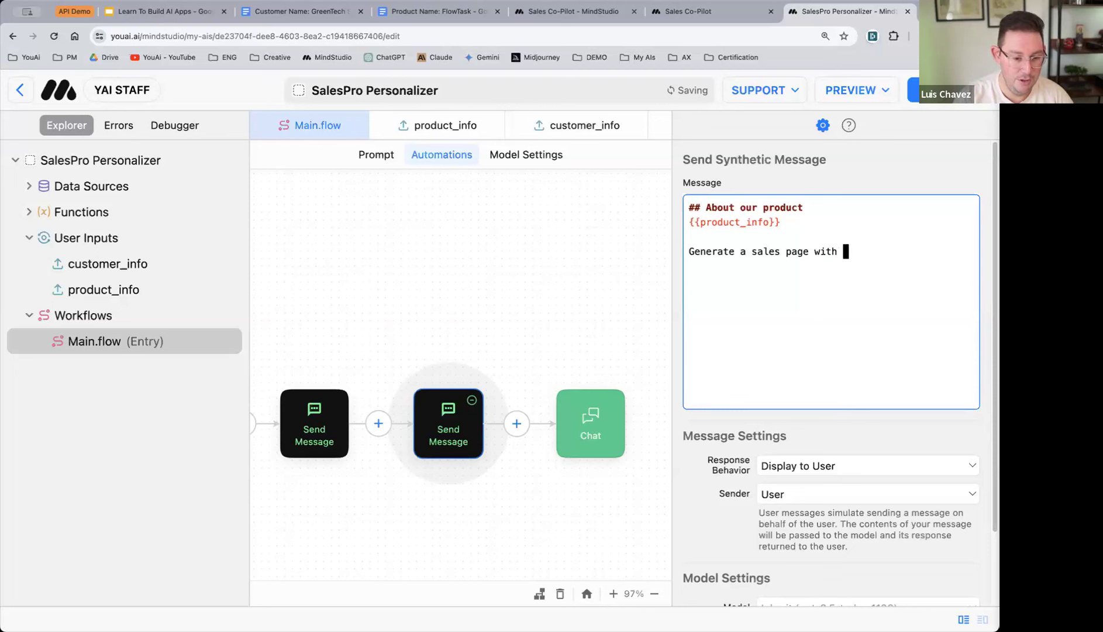
text(a comprehensive view of ho)
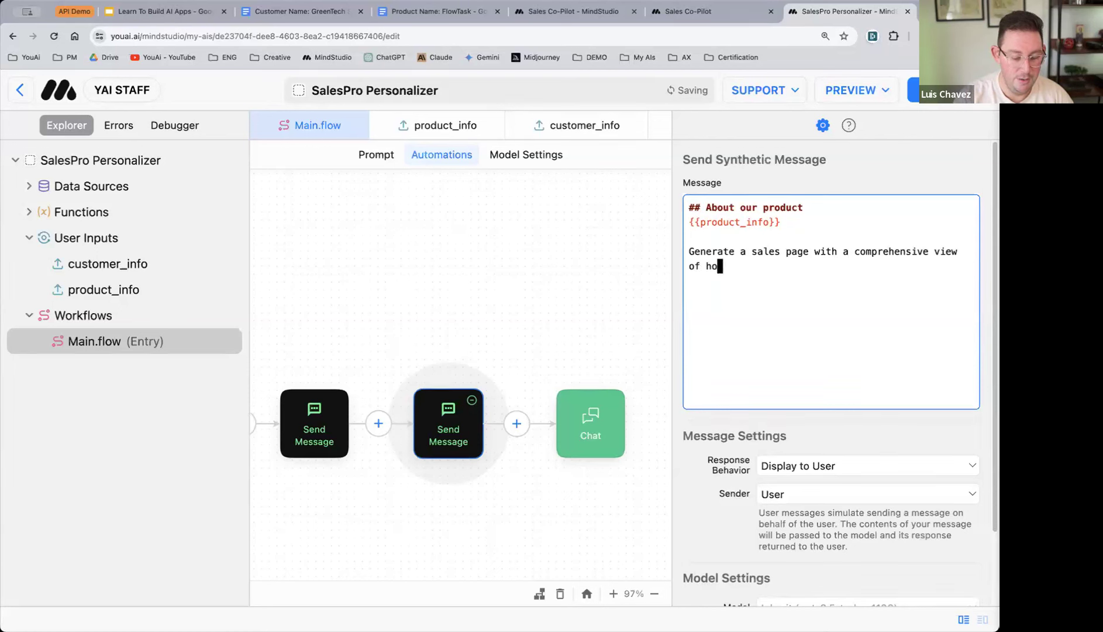
text(w our prod)
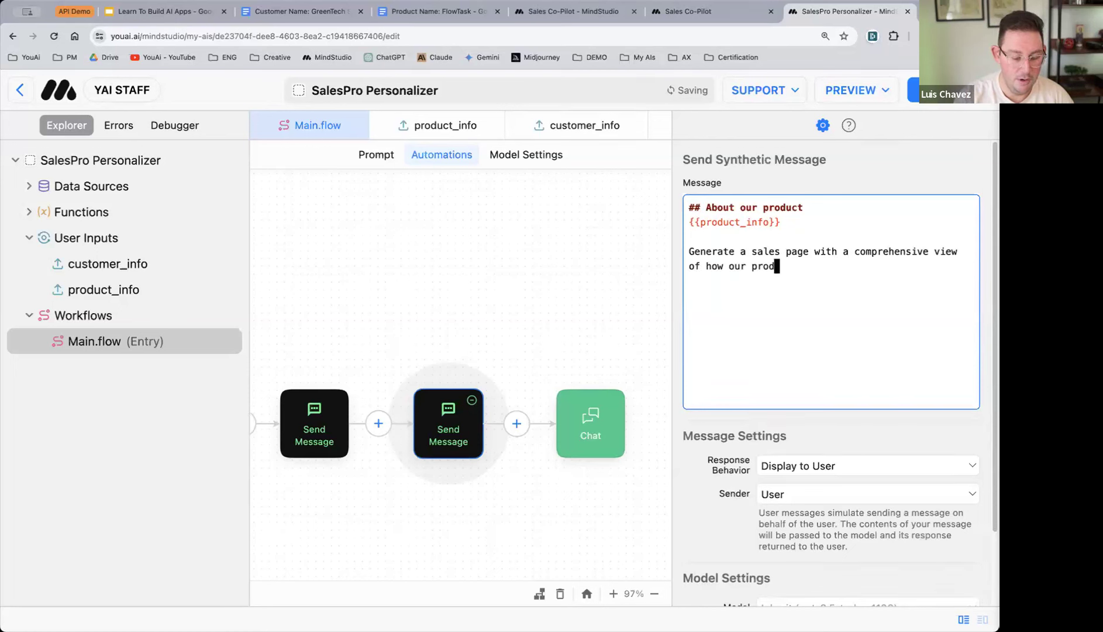
text(uct can benefit)
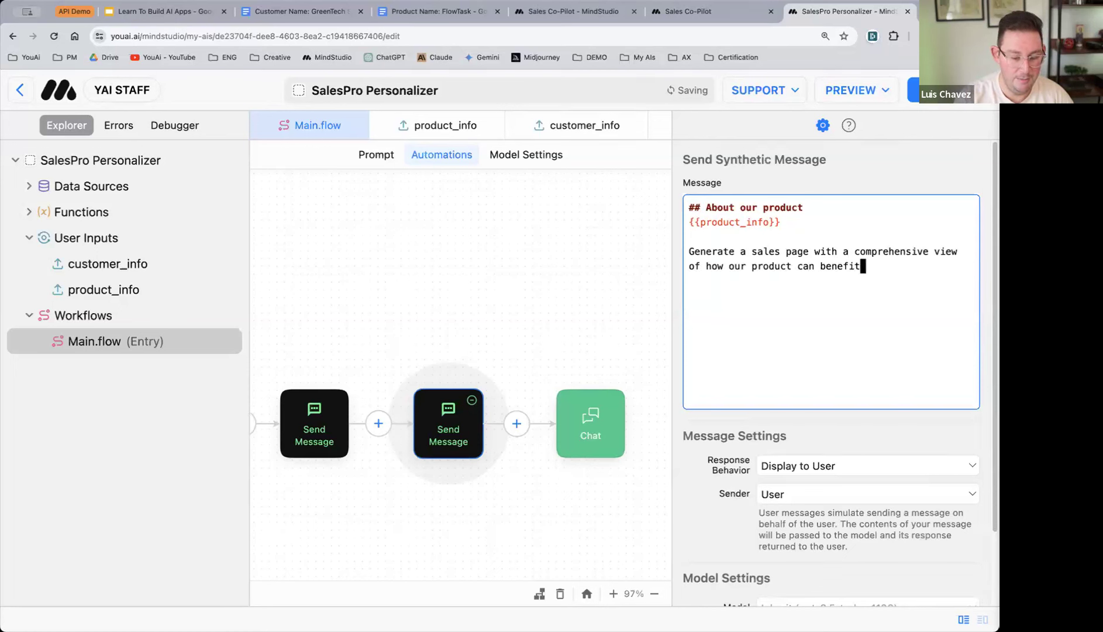
text( the followi)
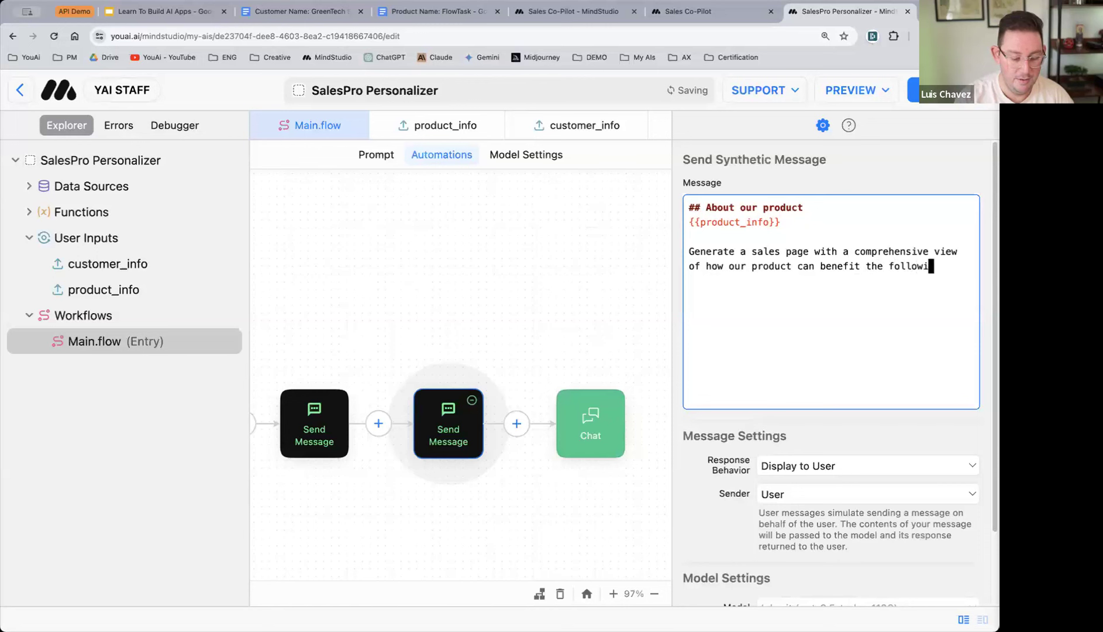
text(ng customer)
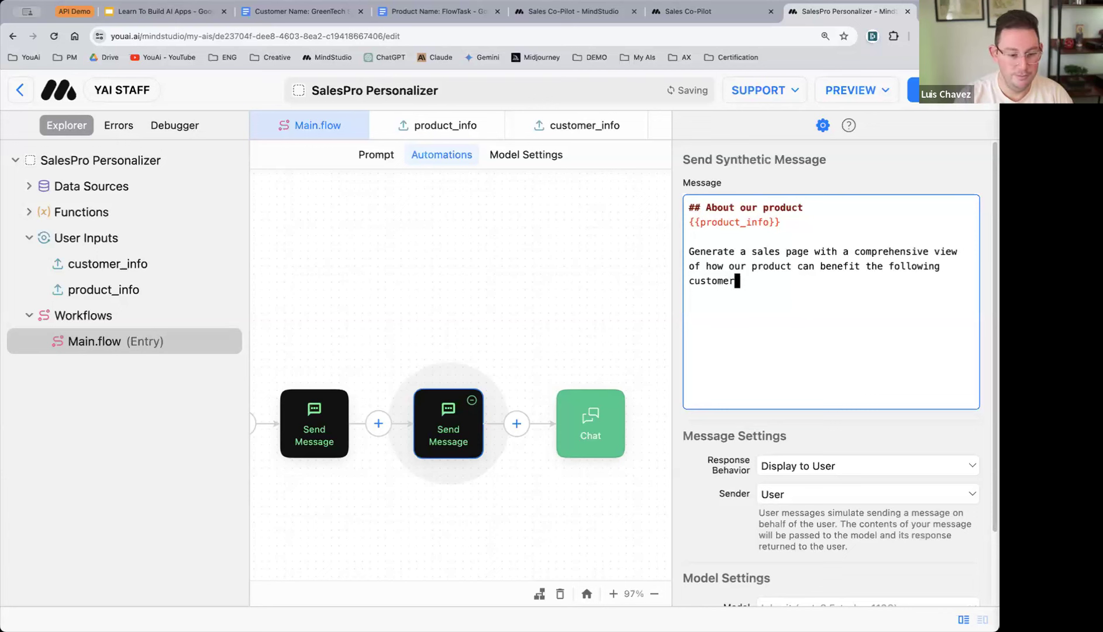
- Below the instruction, leave a blank line and add the heading "## About the customer" followed by the variable {{customer_info}}
key(Return)
key(Return)
text(## About the customer)
key(Return)
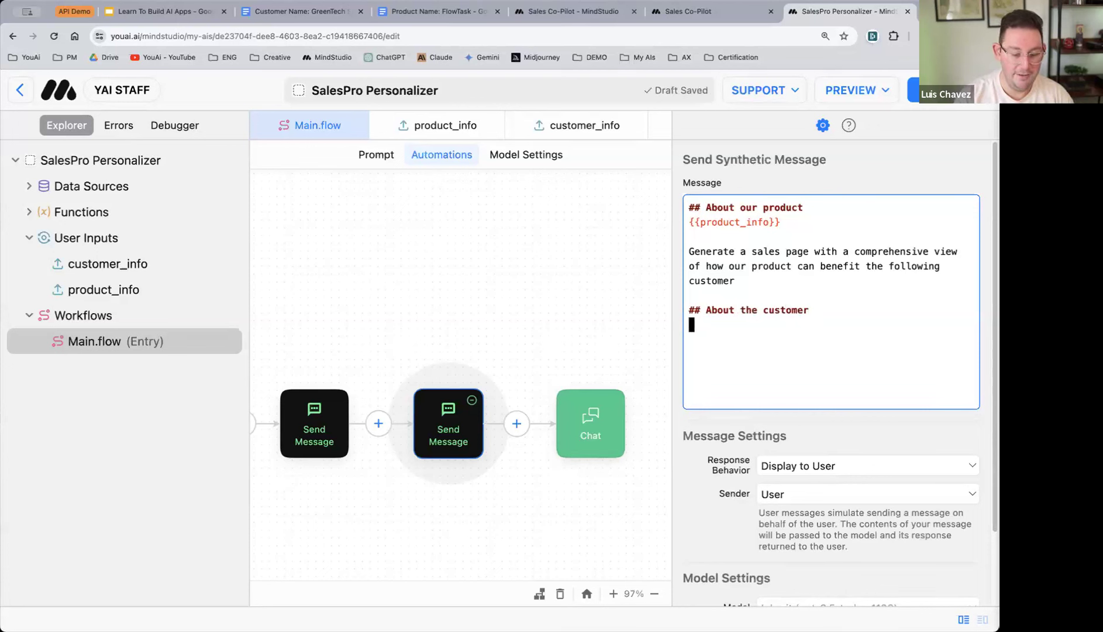
text({{)
text(customer)
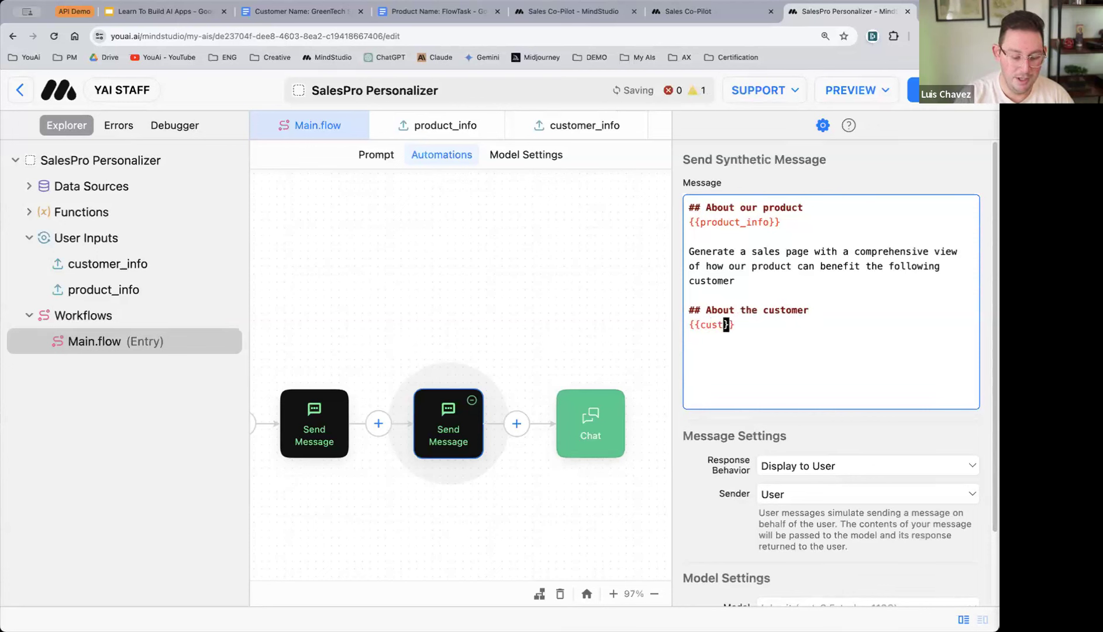
text(_info)
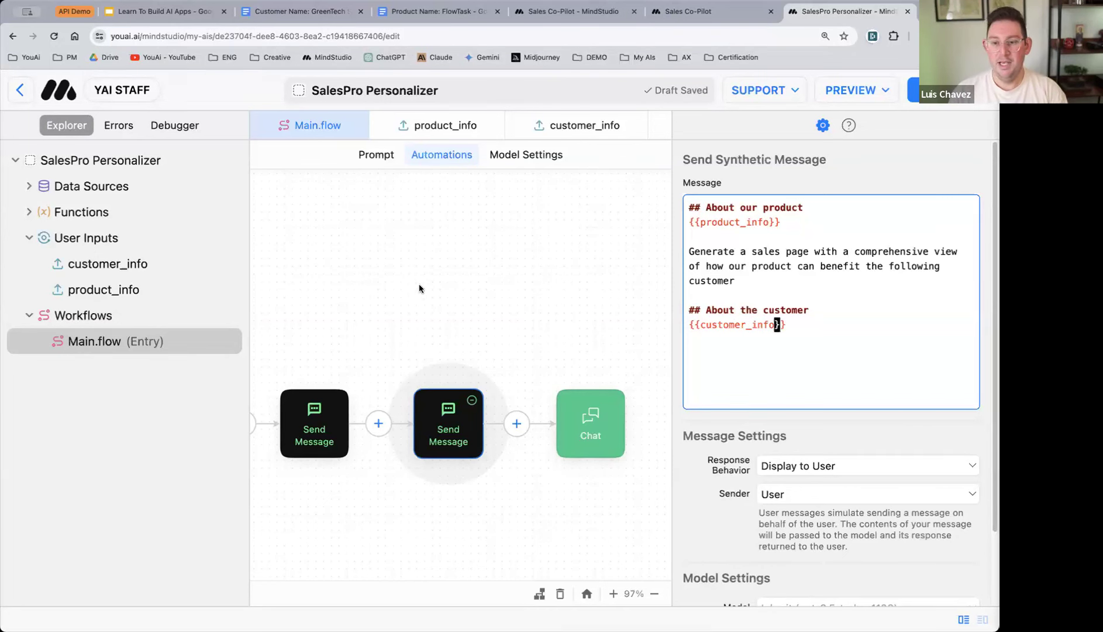
- Compare the messages of both Send Message blocks, ending on the first one, and examine its message settings and available Sender options
scroll(439, 295, left, 5)
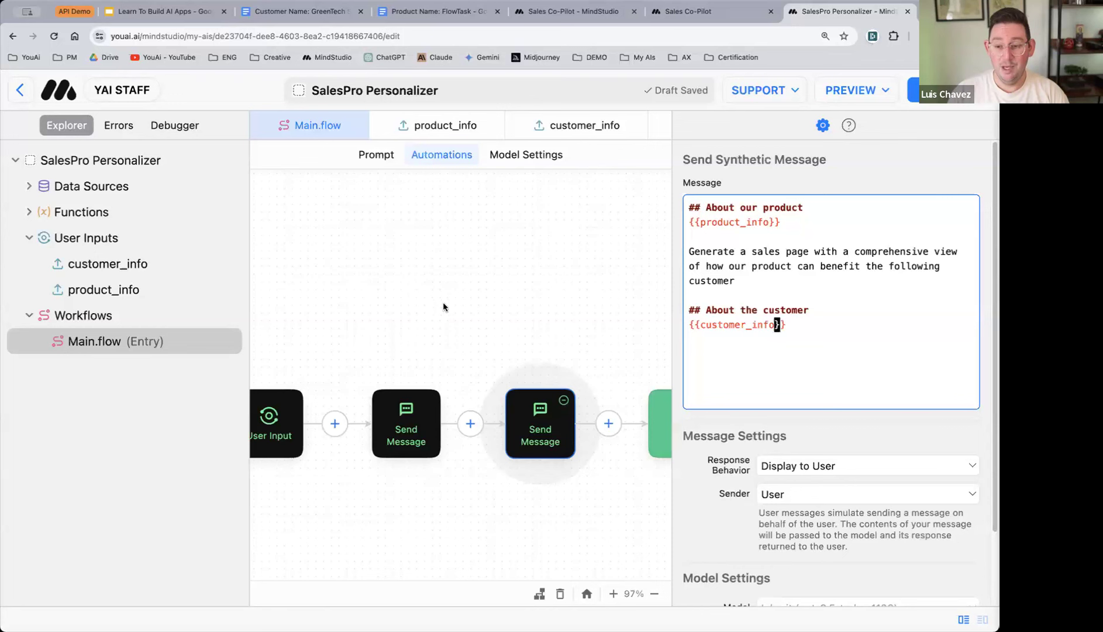
click(406, 417)
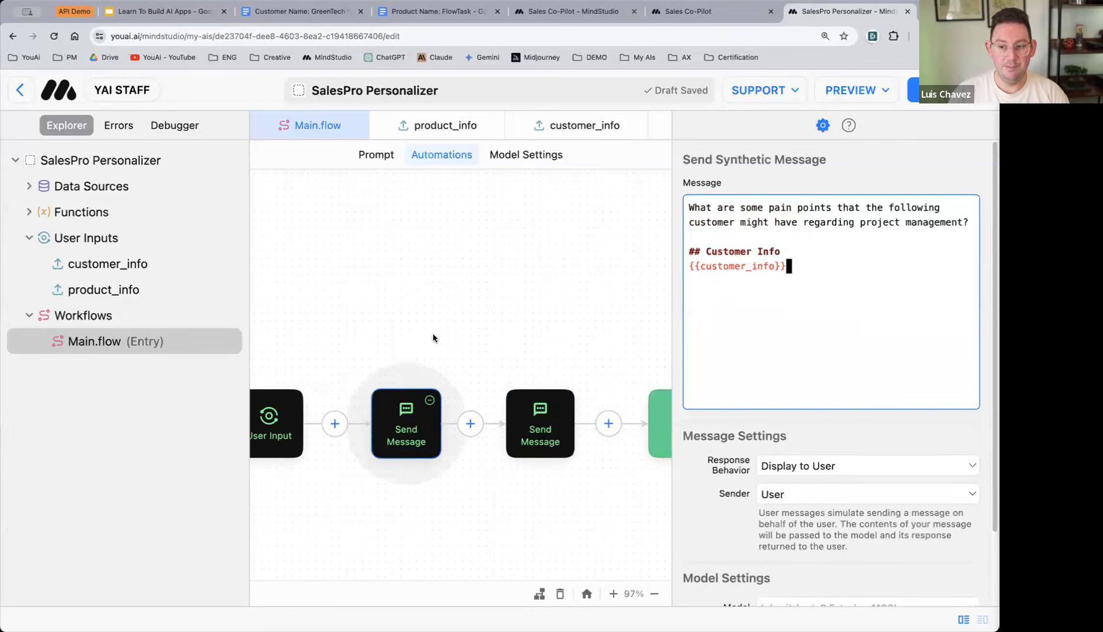
click(531, 418)
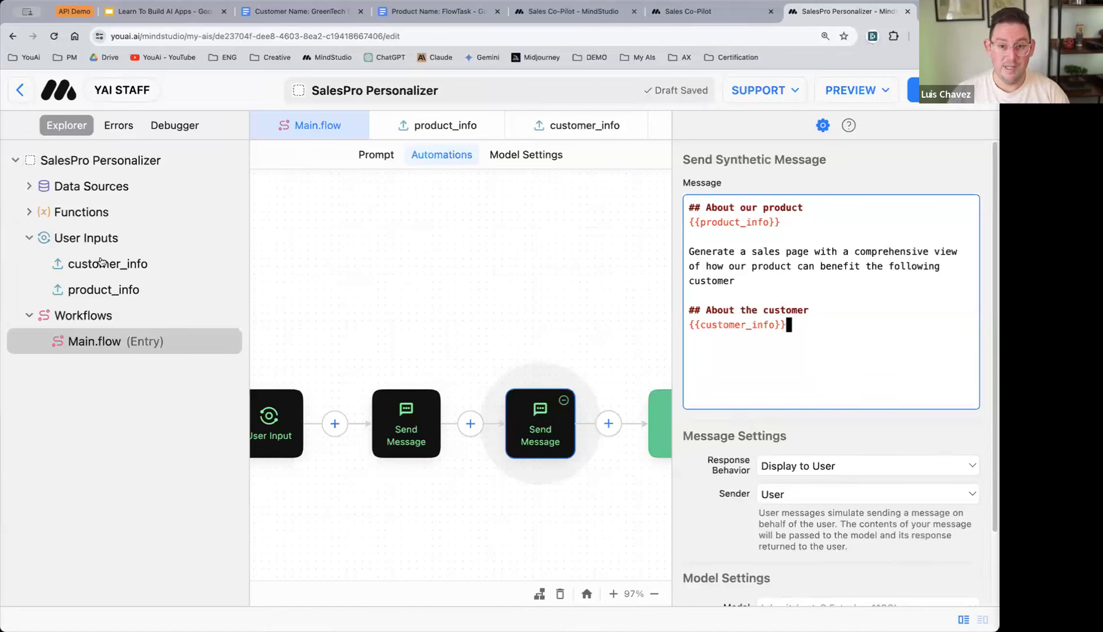
click(396, 423)
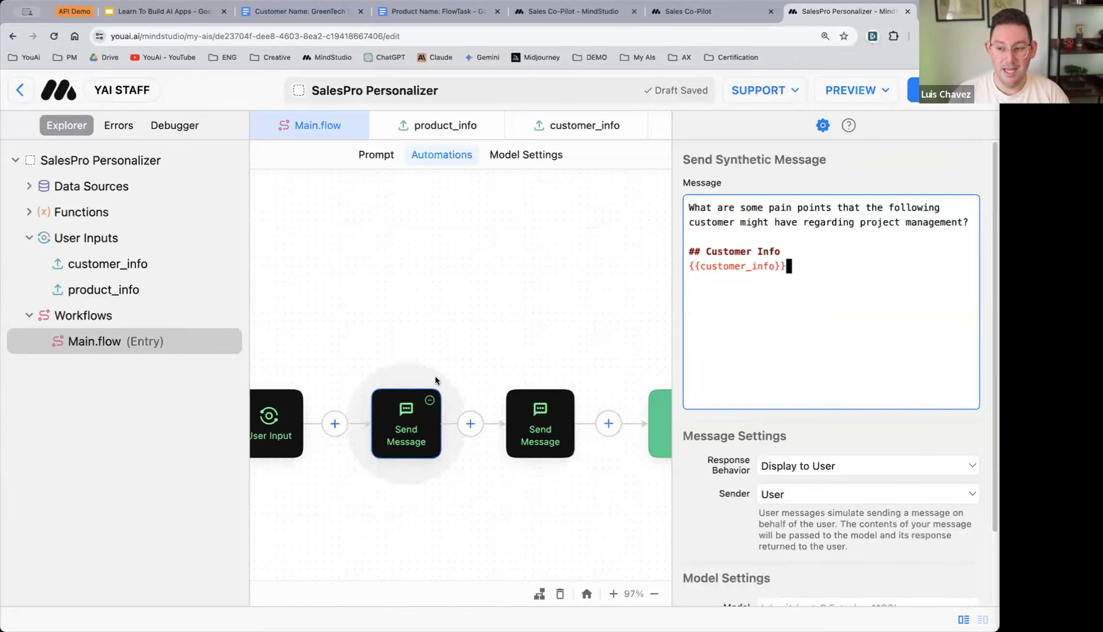
scroll(714, 374, down, 1)
scroll(713, 374, down, 3)
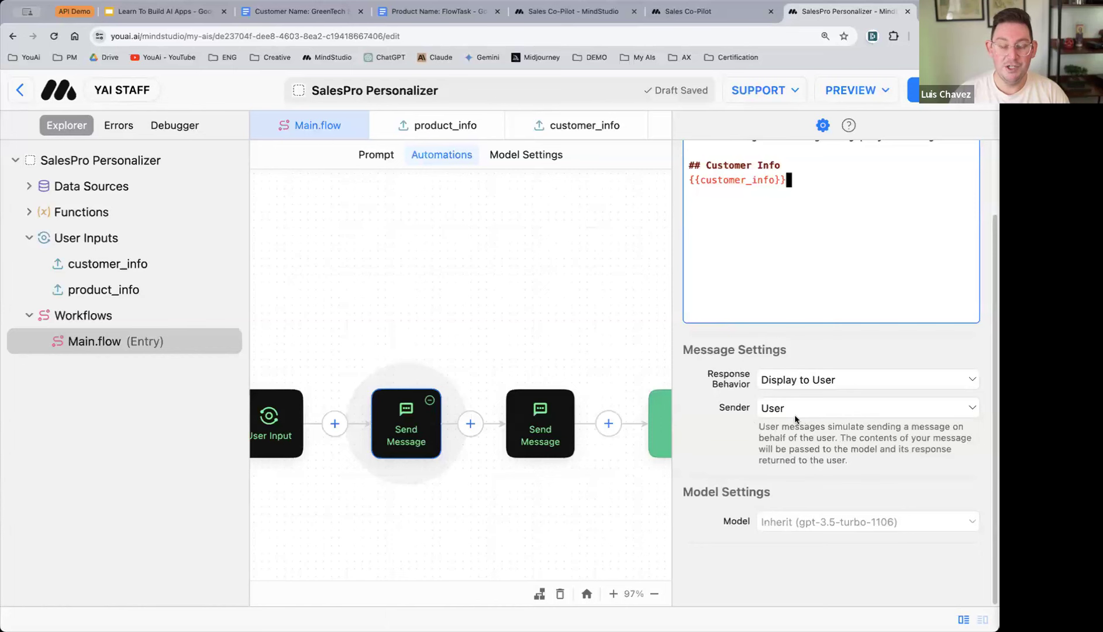
scroll(728, 383, up, 2)
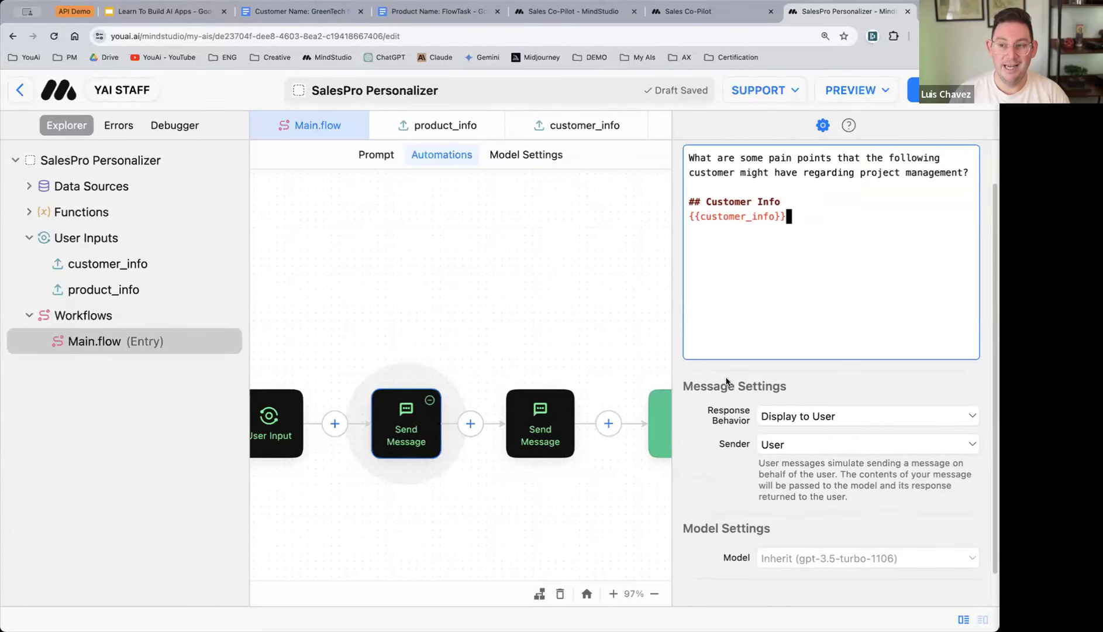
scroll(730, 422, down, 1)
scroll(730, 421, down, 1)
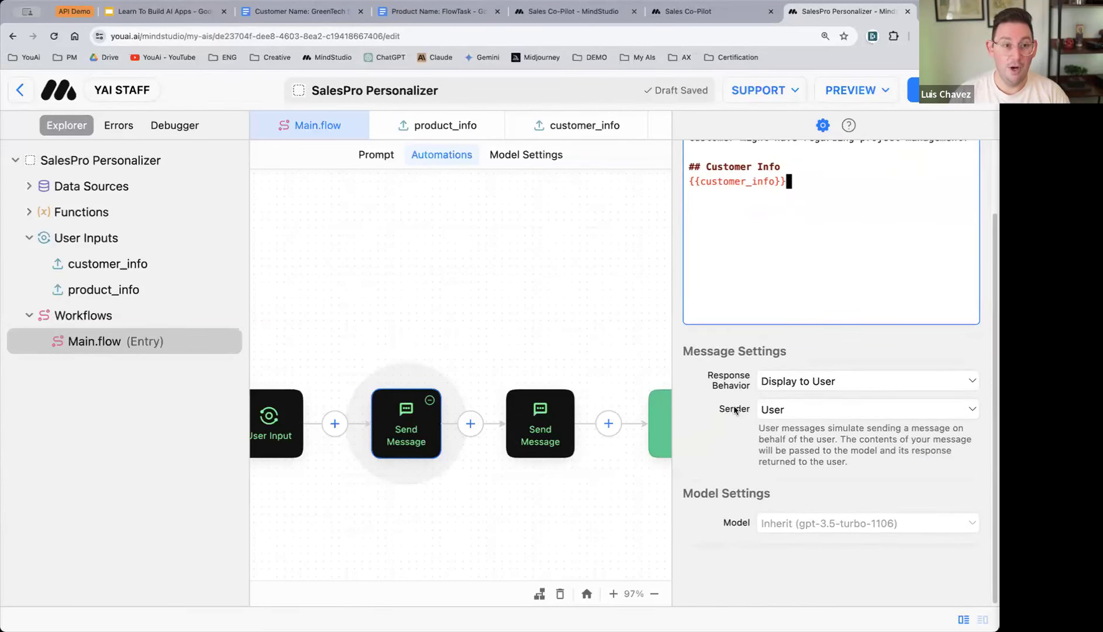
click(816, 413)
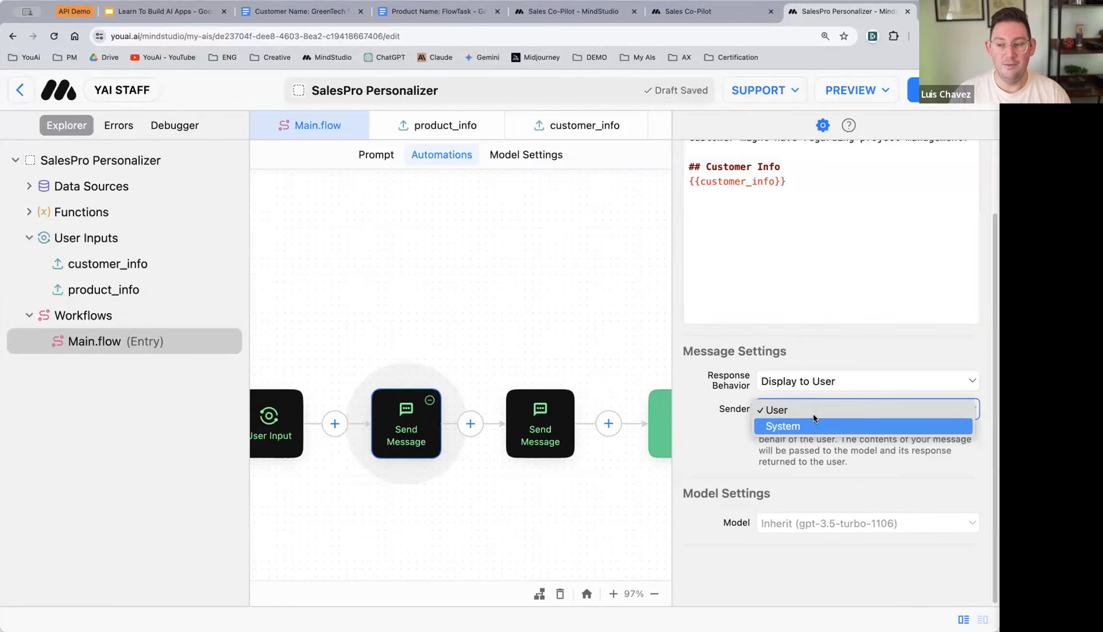
click(720, 386)
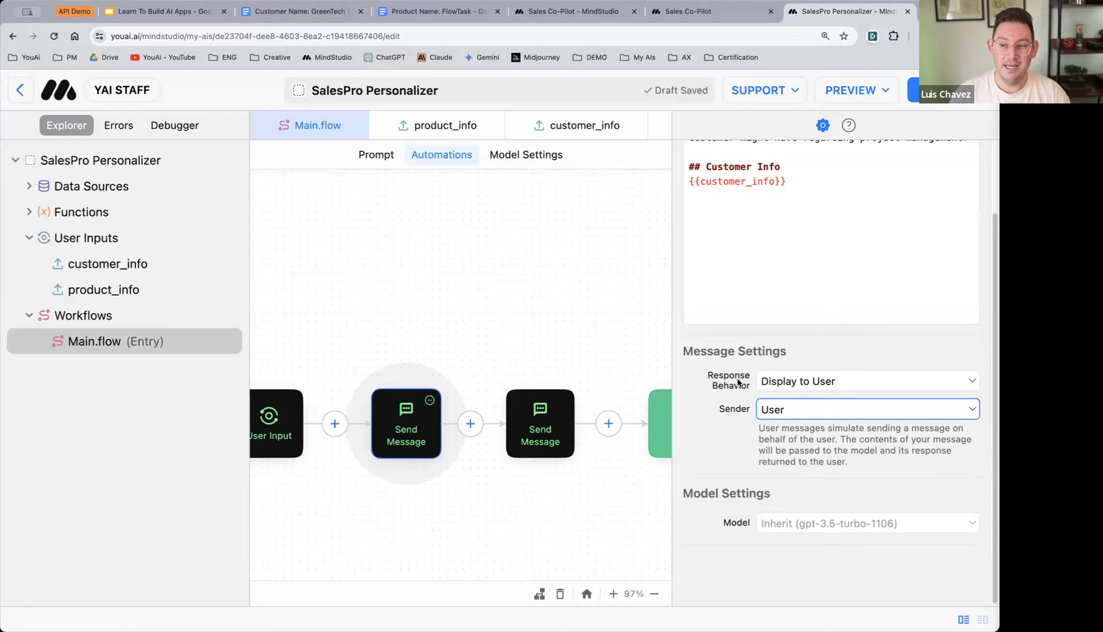
- Set the first Send Message block's response behavior to Assign to Variable, with the variable name pain_points
click(843, 379)
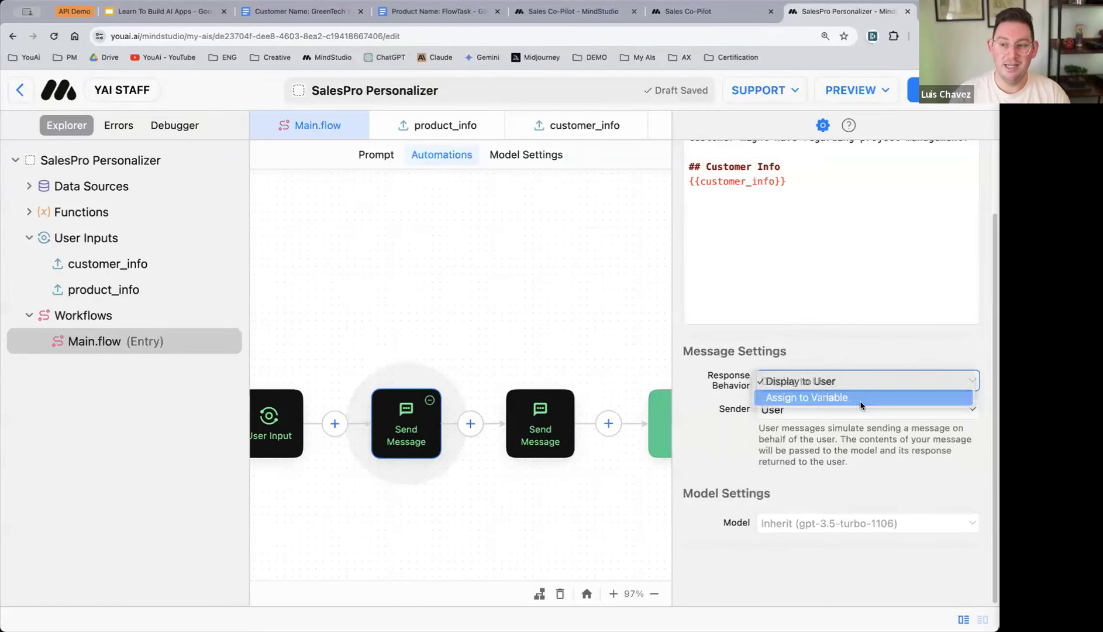
click(860, 403)
click(782, 409)
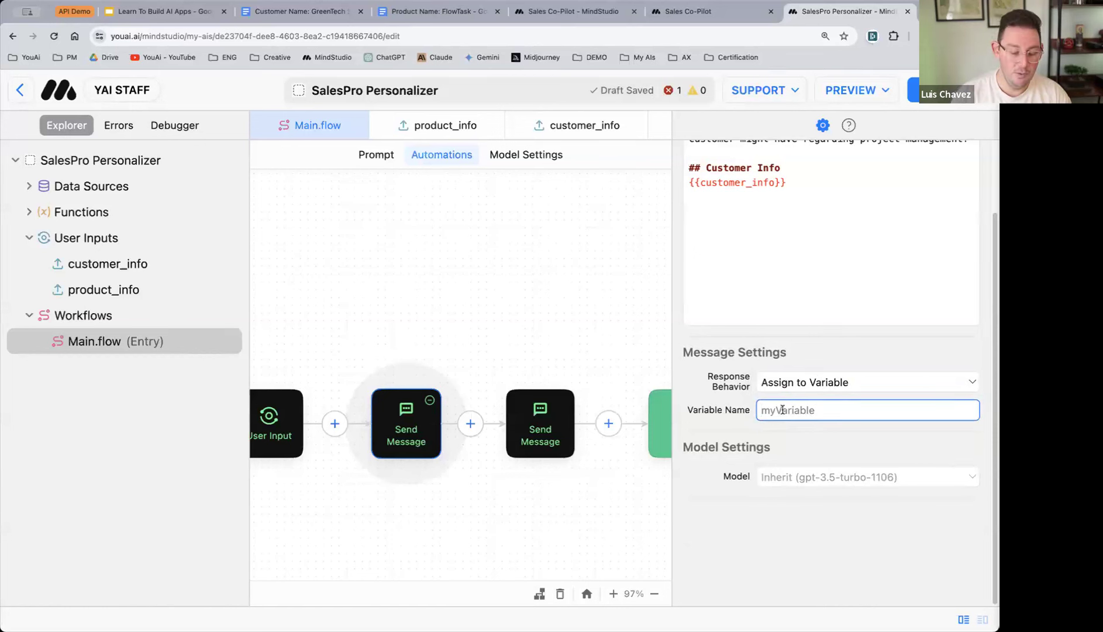
text(pain_points)
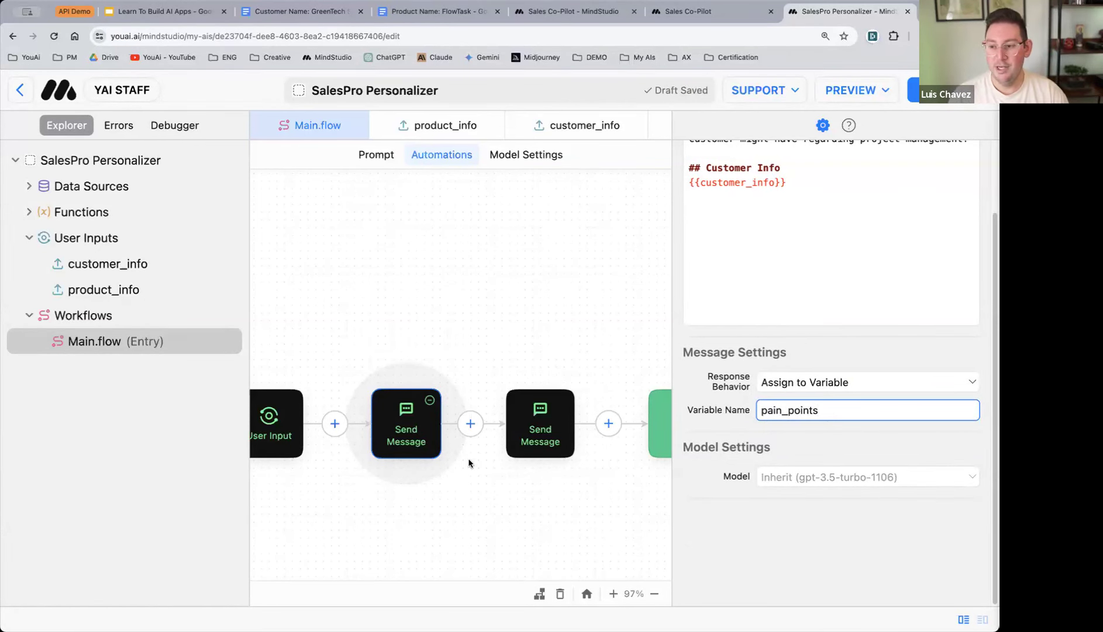
- In the second Send Message block's message, add the pain points variable in double curly braces on a new line below {{customer_info}}
click(530, 424)
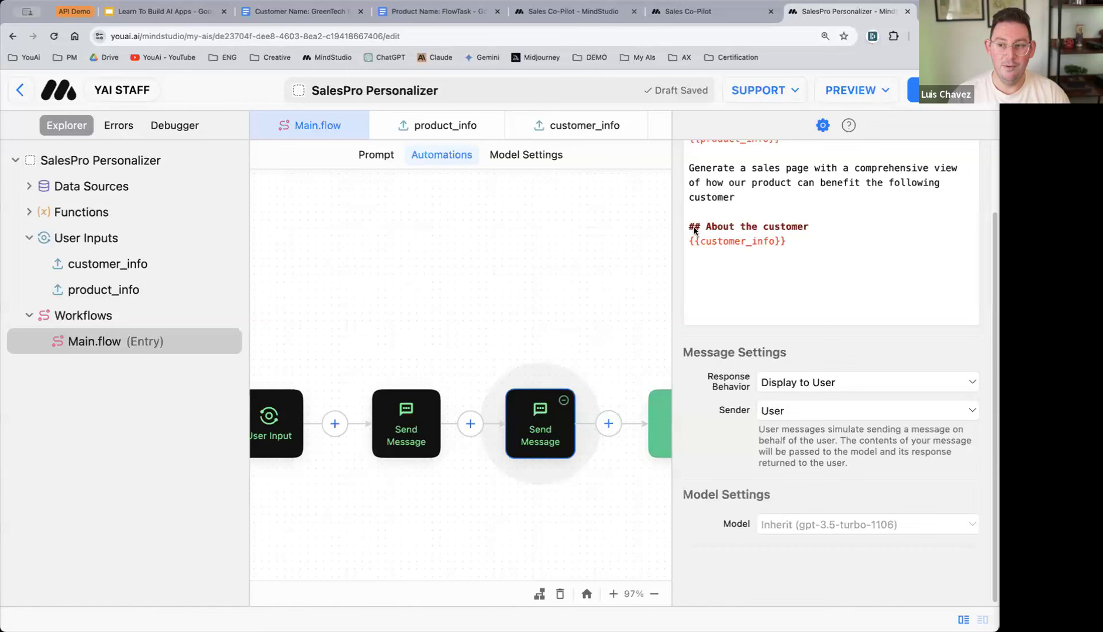
scroll(771, 219, up, 2)
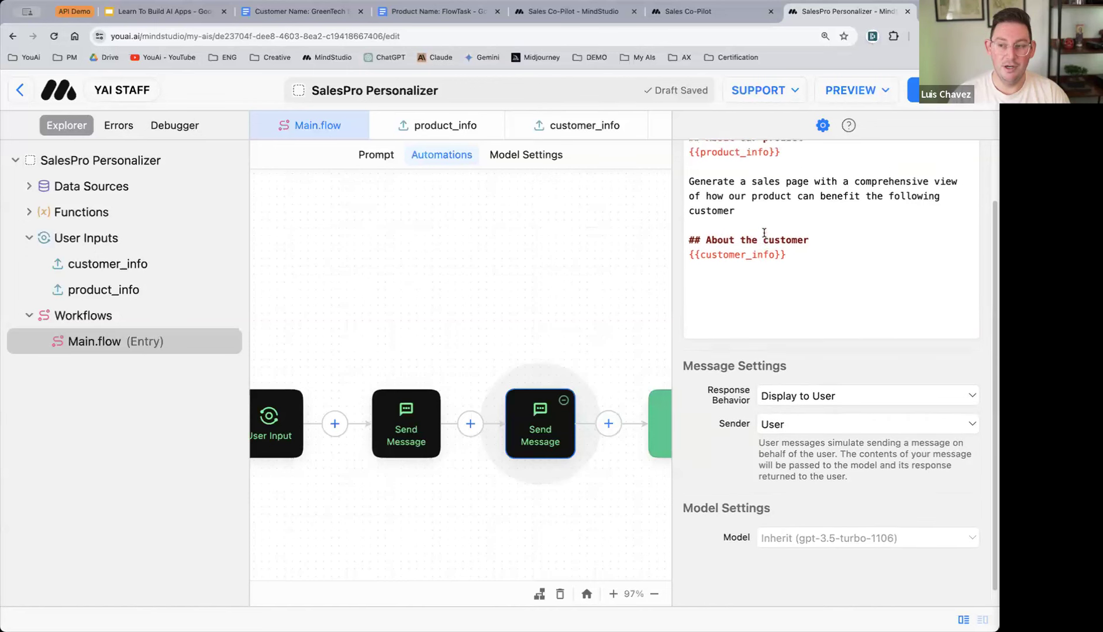
click(790, 301)
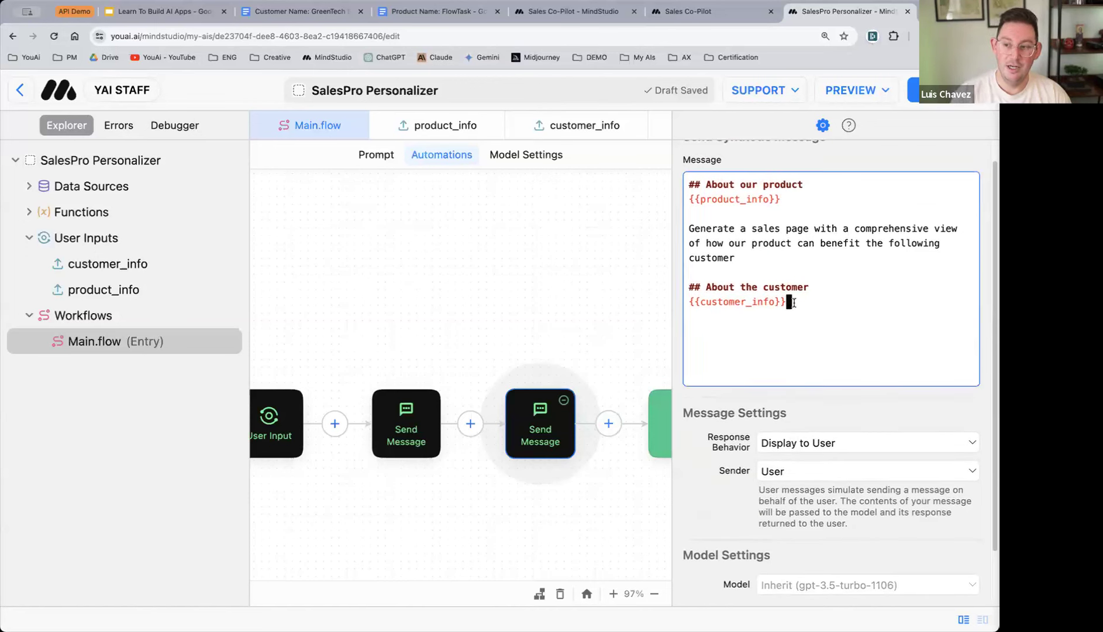
key(Return)
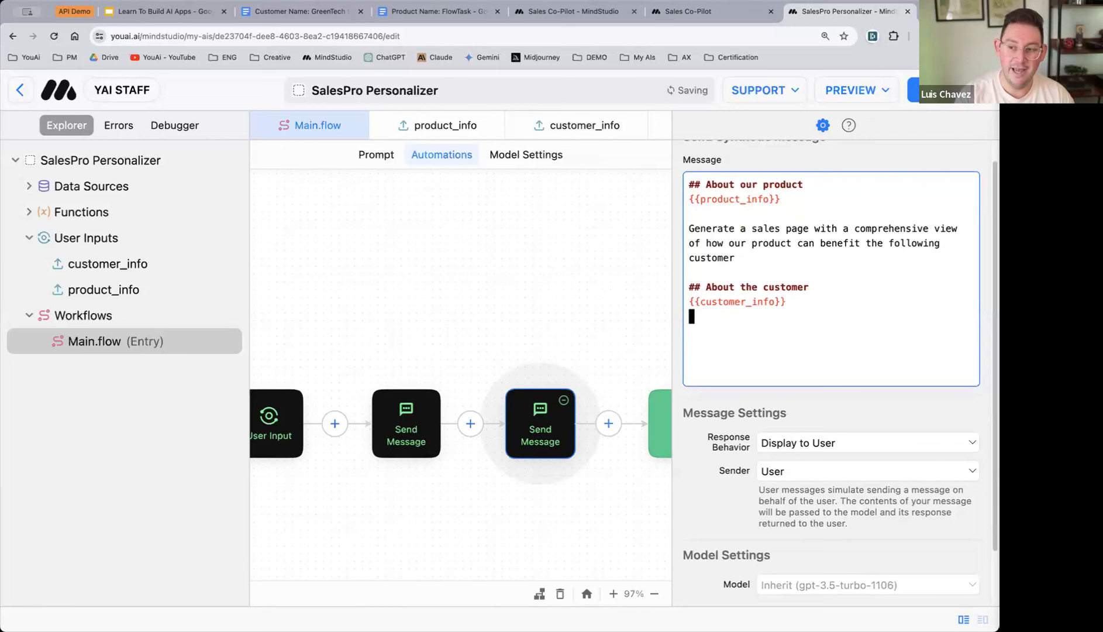
text({{)
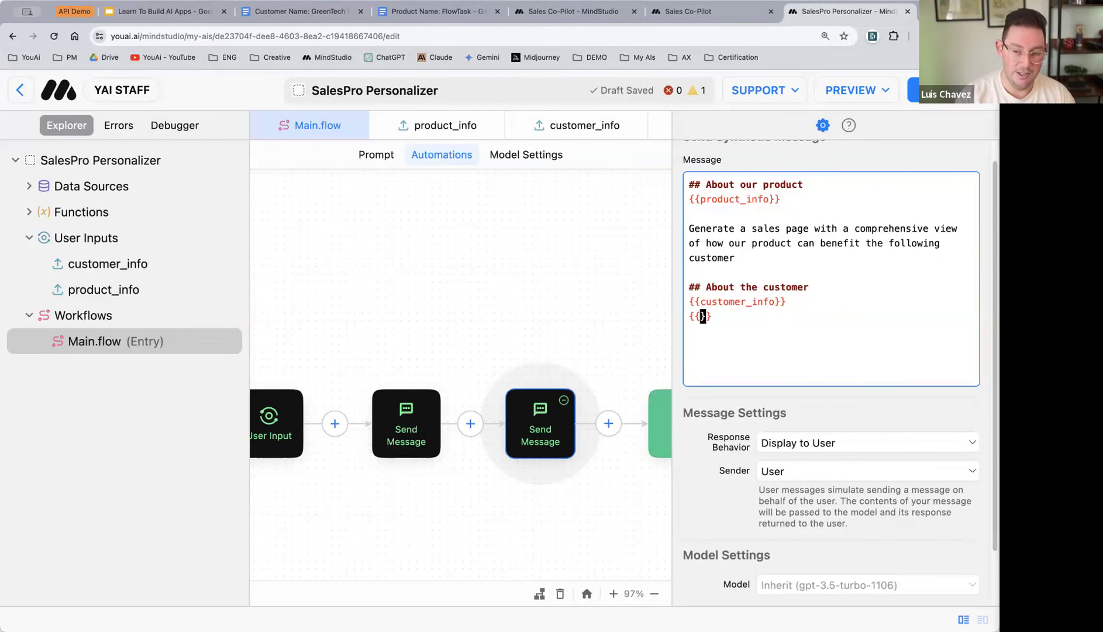
text(pain_)
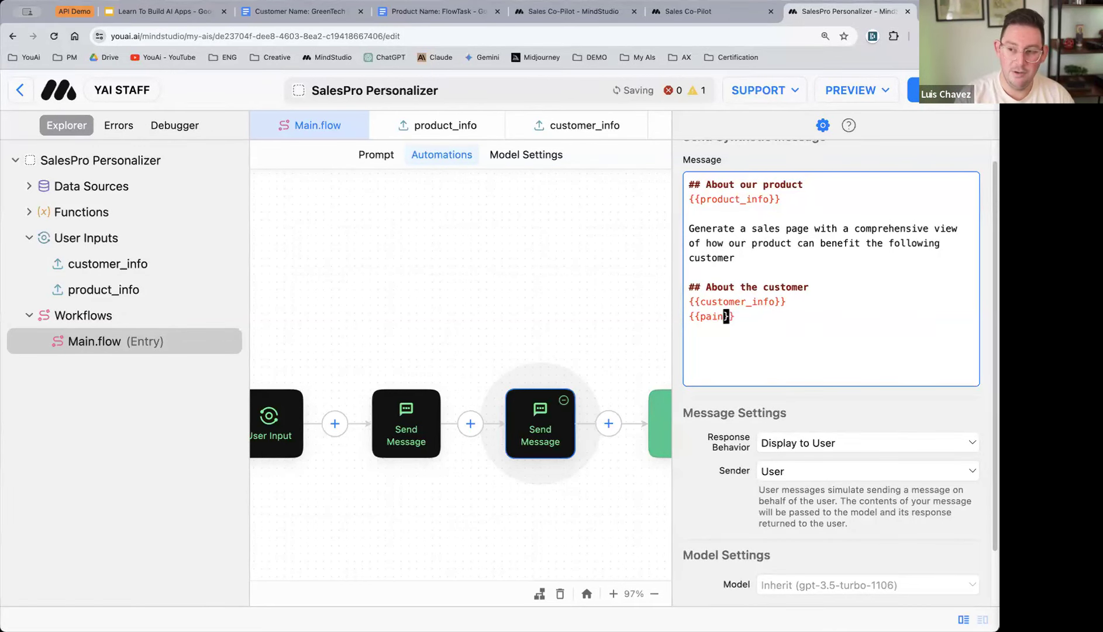
text(point)
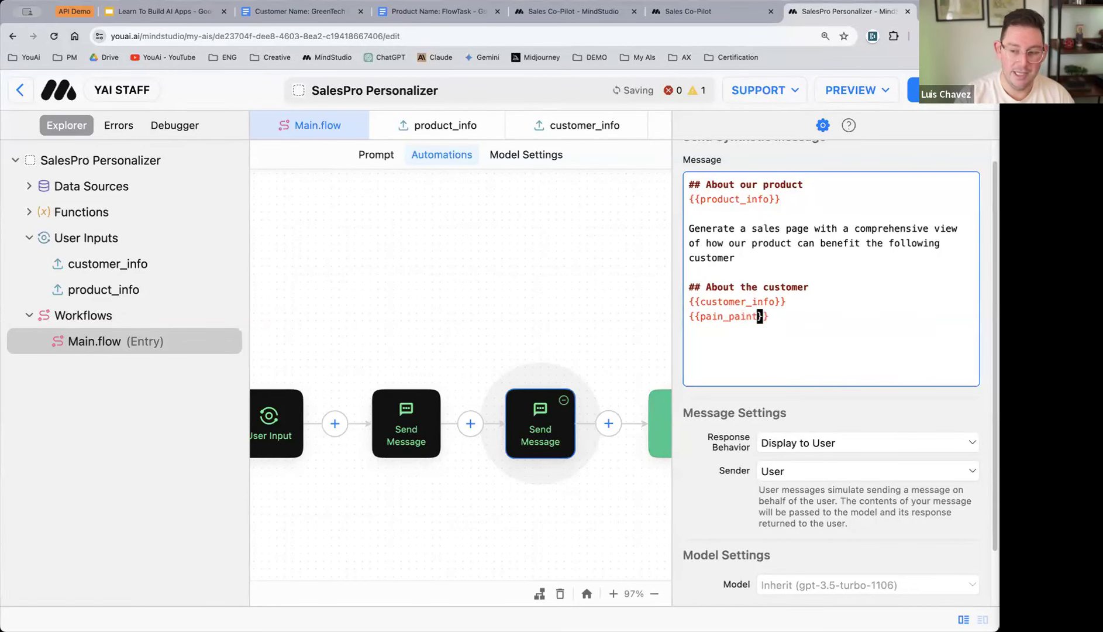
- Correct the last variable in the second Send Message block's message to {{pain_points}}
key(BackSpace)
key(BackSpace)
key(BackSpace)
text(oints)
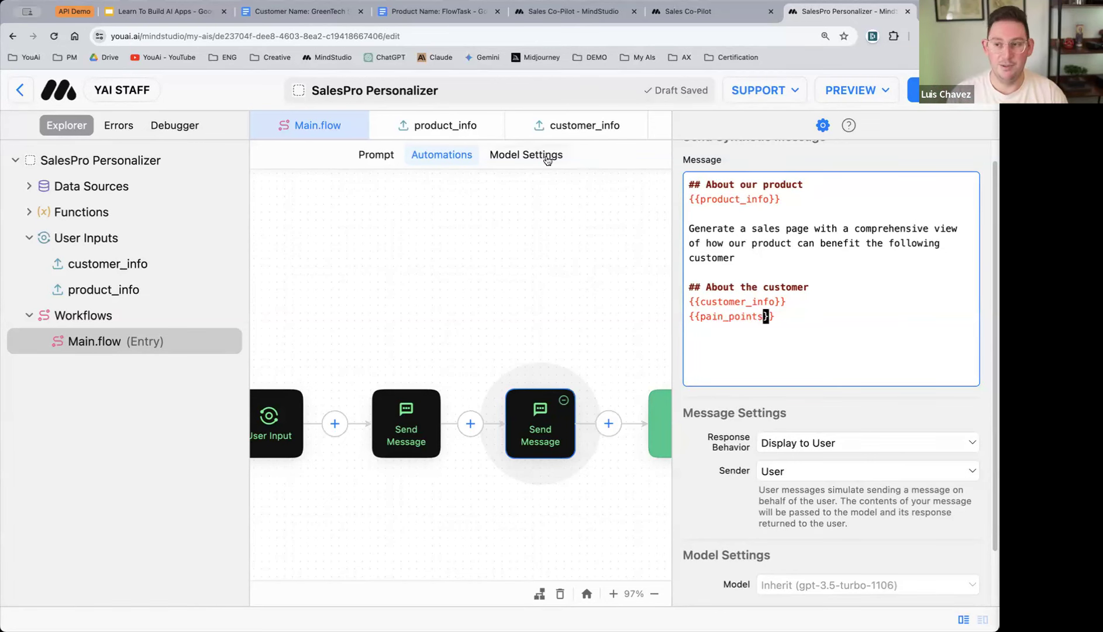
click(486, 303)
- Review the Main.flow automation from the Start block through to the Chat block
scroll(424, 307, down, 3)
scroll(444, 283, up, 2)
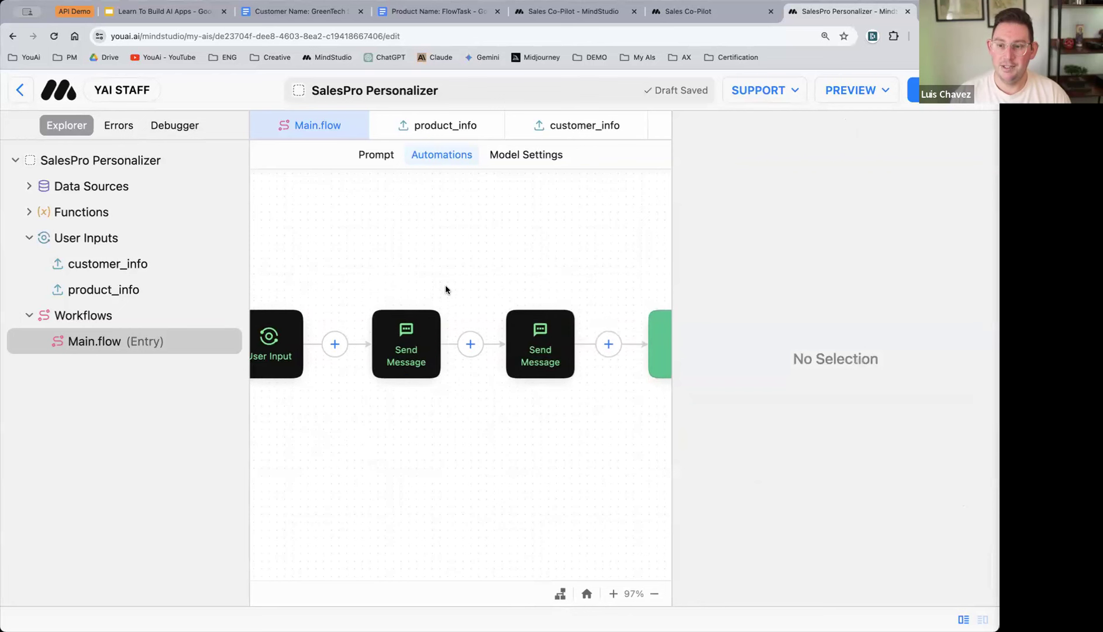
scroll(444, 284, left, 5)
scroll(447, 275, right, 5)
scroll(446, 276, right, 4)
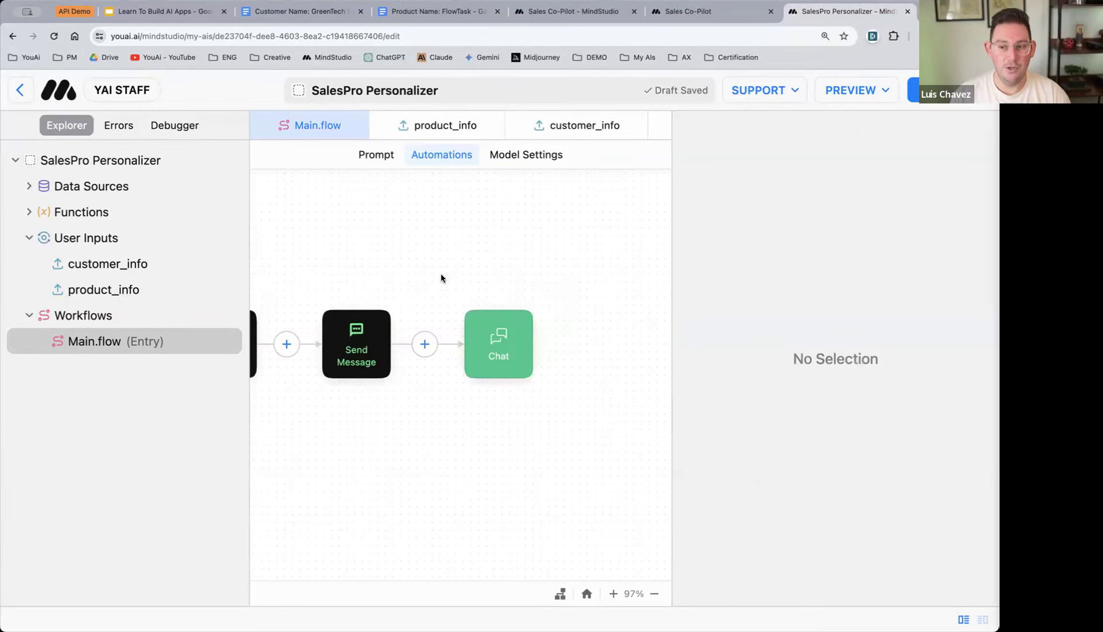
scroll(443, 276, left, 5)
scroll(441, 275, left, 2)
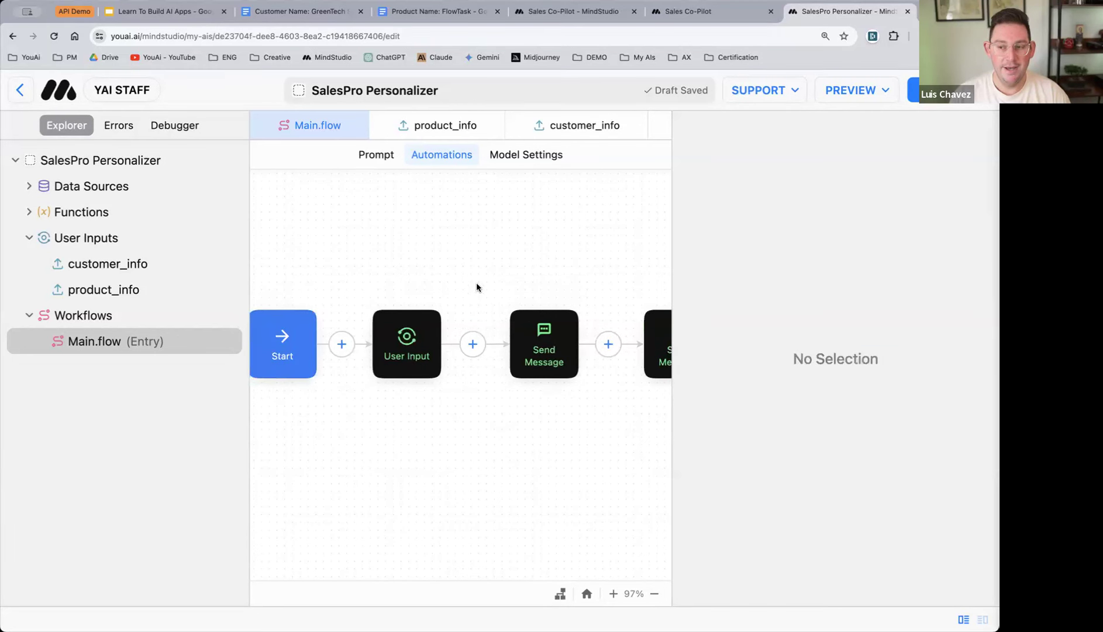
scroll(468, 295, up, 3)
scroll(450, 304, left, 2)
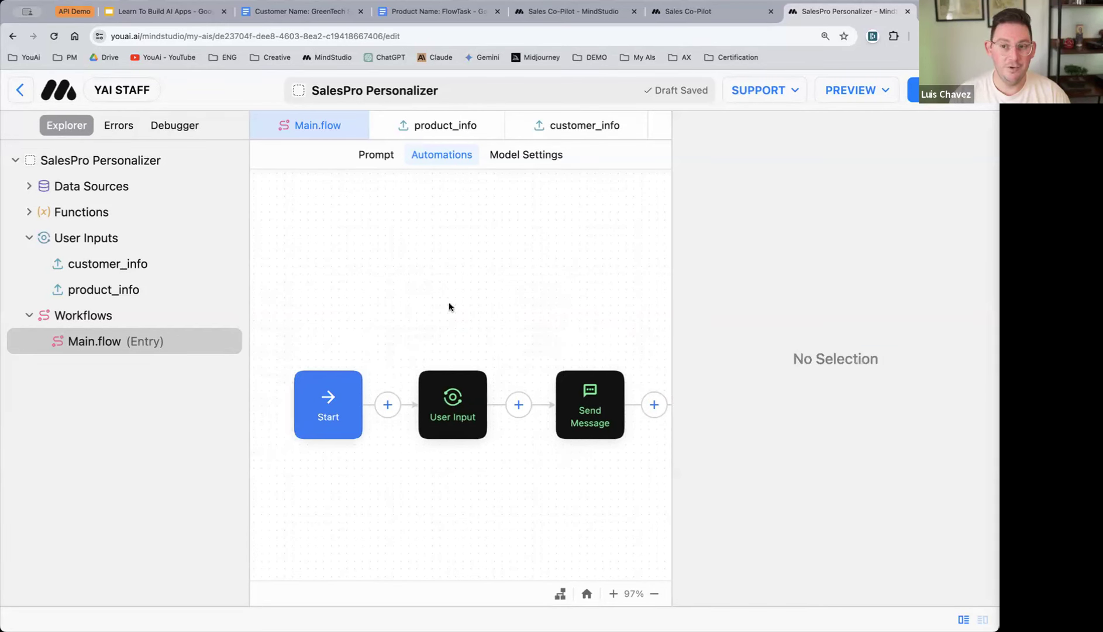
scroll(449, 306, right, 1)
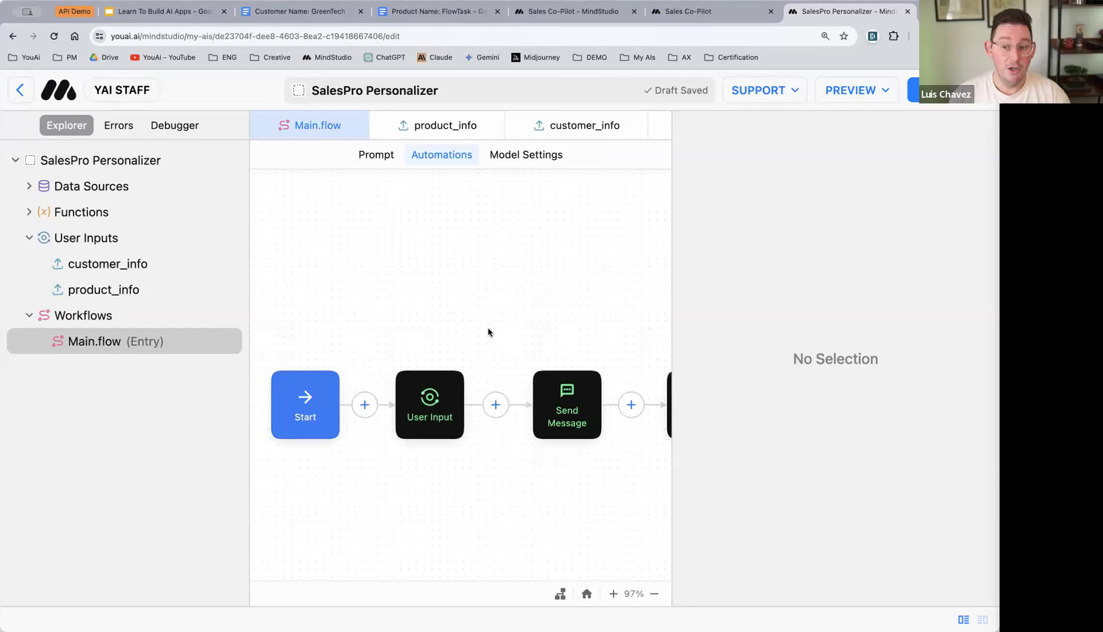
- Review the underlying models available for Main.flow and keep GPT-3.5 (gpt-3.5-turbo-1106)
click(528, 156)
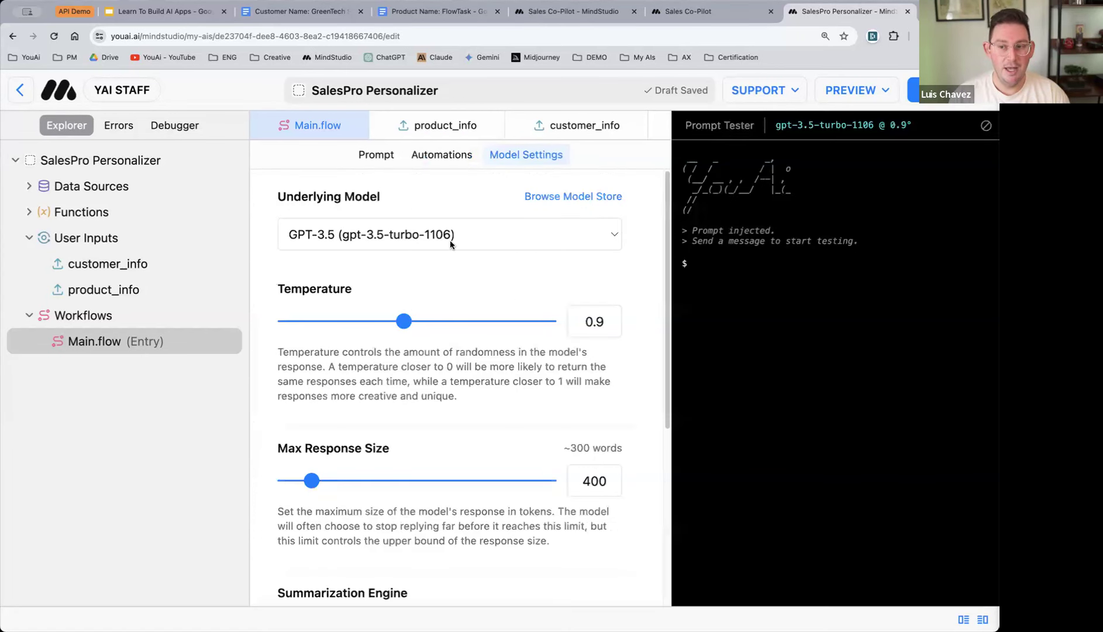
click(471, 236)
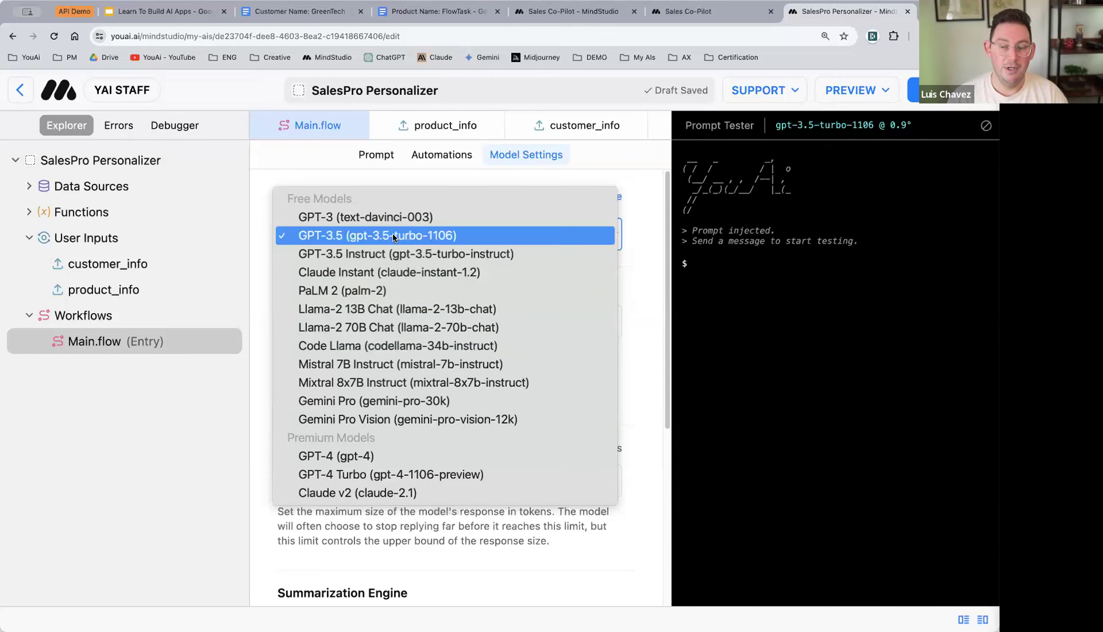
click(466, 236)
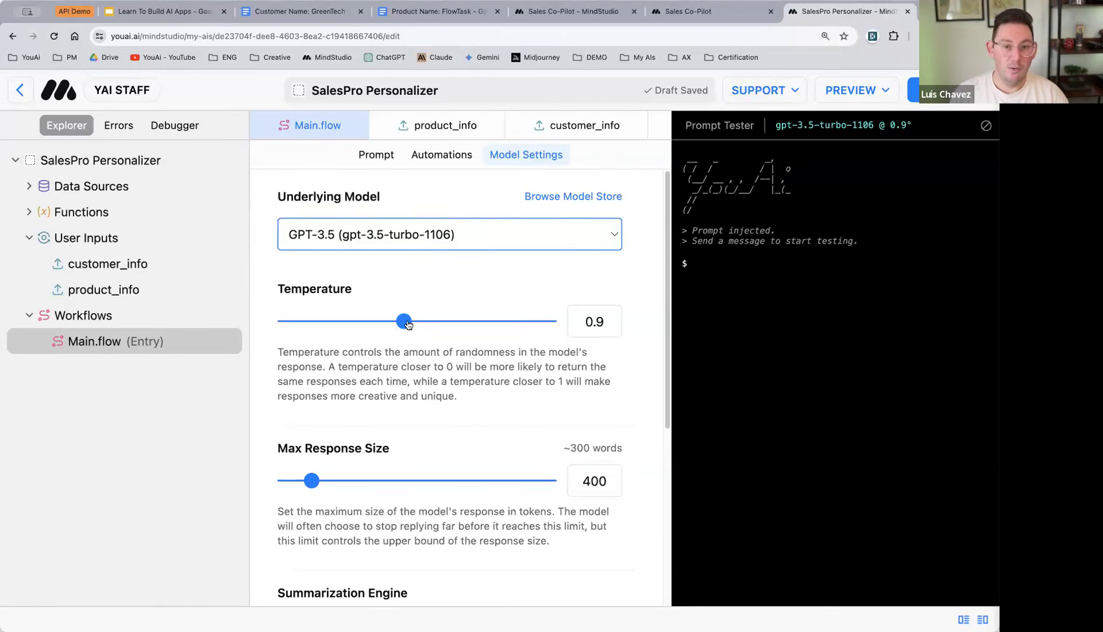
- Try temperatures of 2 and 0.1 before settling on 1, and set the max response size to 2008 tokens
drag(407, 324, 417, 322)
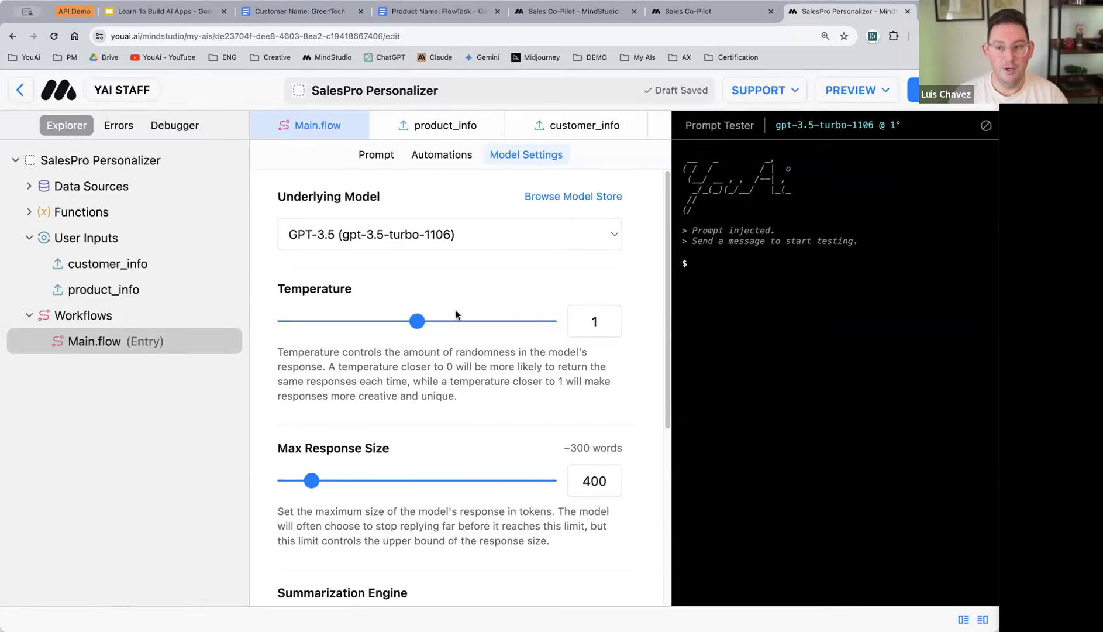
drag(424, 323, 558, 321)
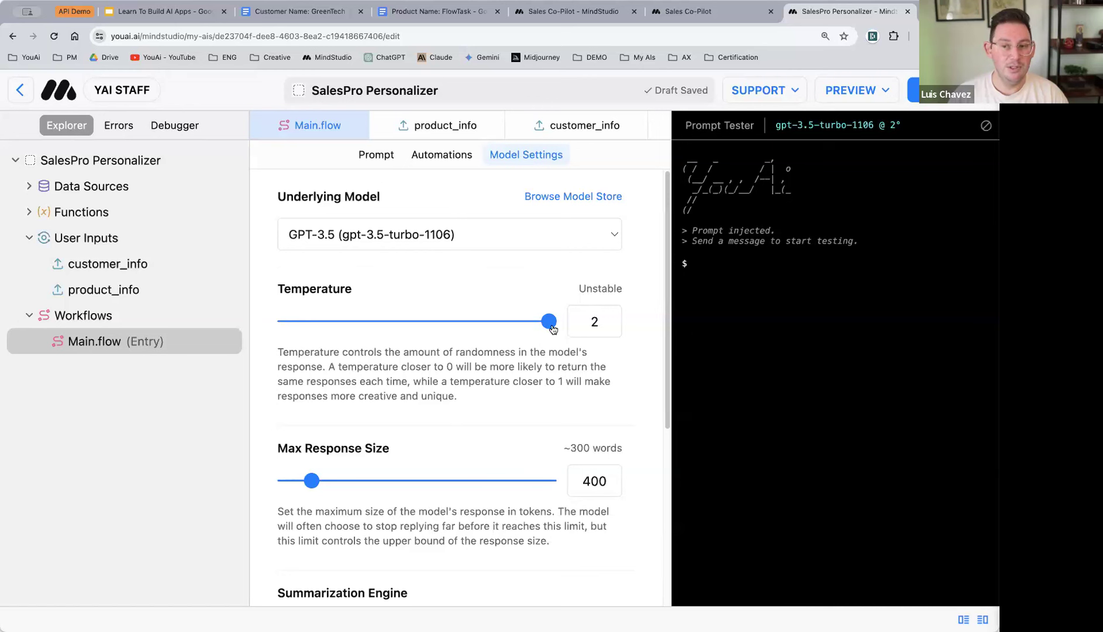
drag(552, 329, 298, 325)
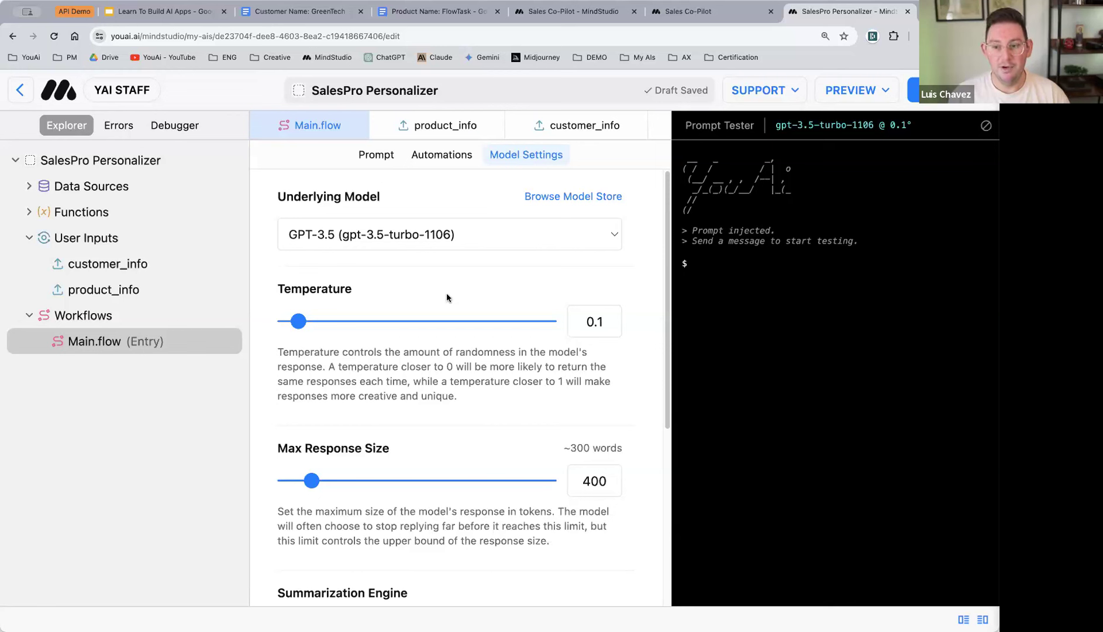
drag(299, 321, 417, 325)
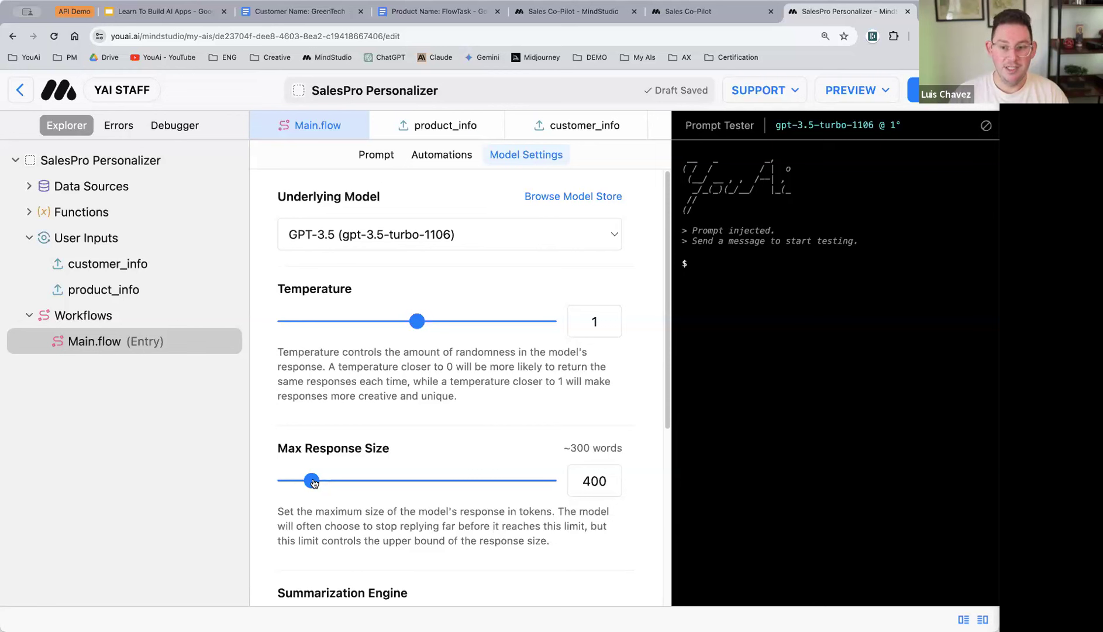
drag(313, 481, 418, 476)
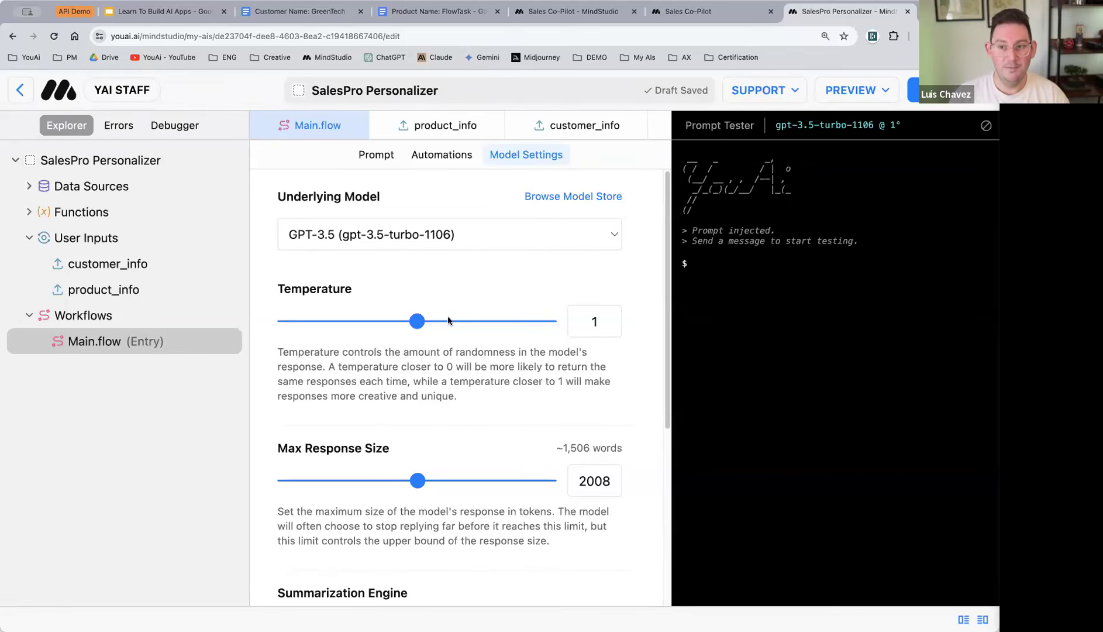
- Override the model of the second Send Message block in the automation with GPT-4 Turbo (gpt-4-1106-preview)
click(441, 155)
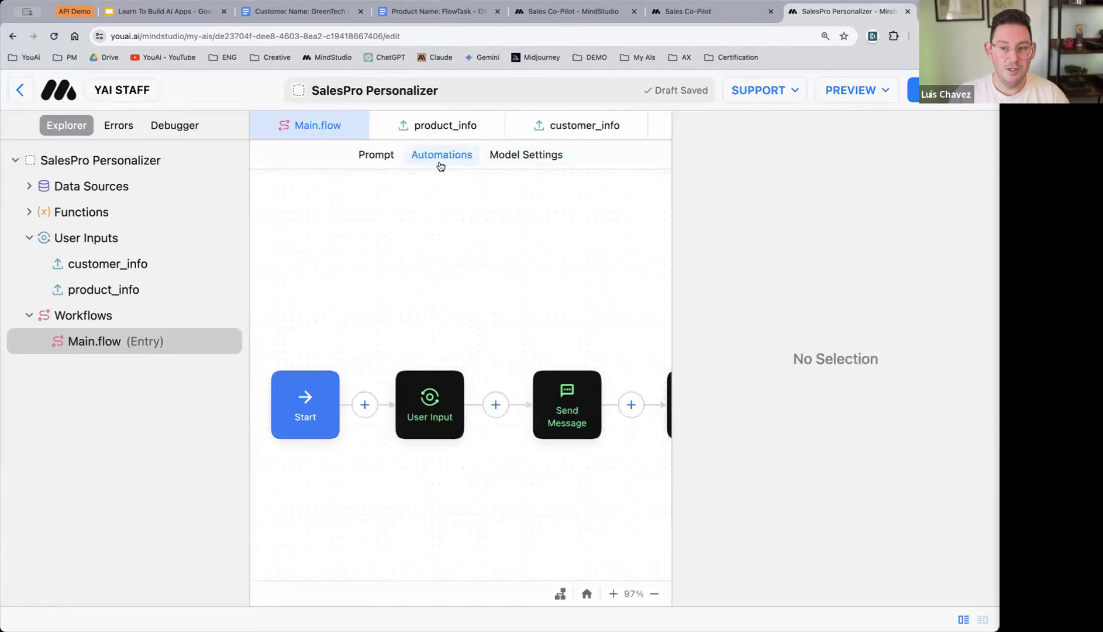
scroll(398, 496, right, 5)
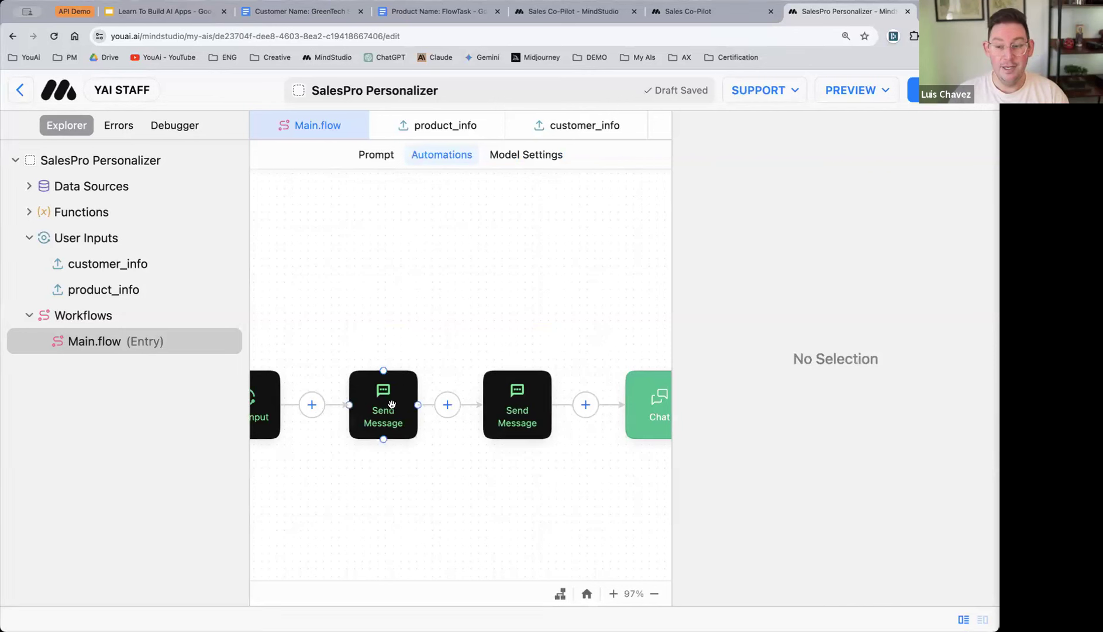
click(503, 398)
scroll(761, 372, down, 3)
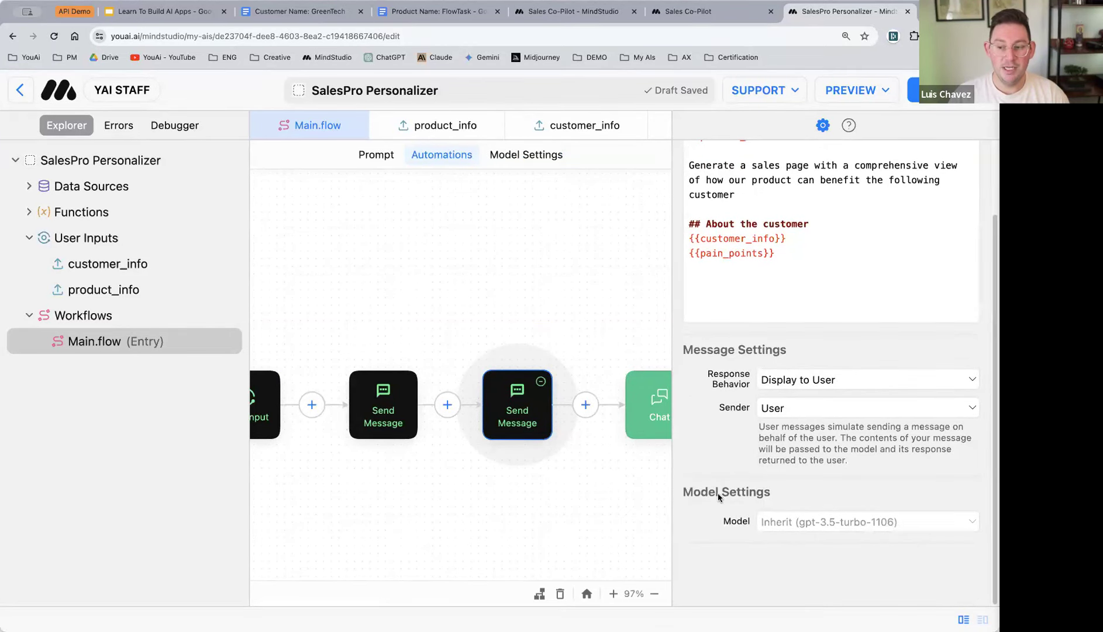
click(780, 521)
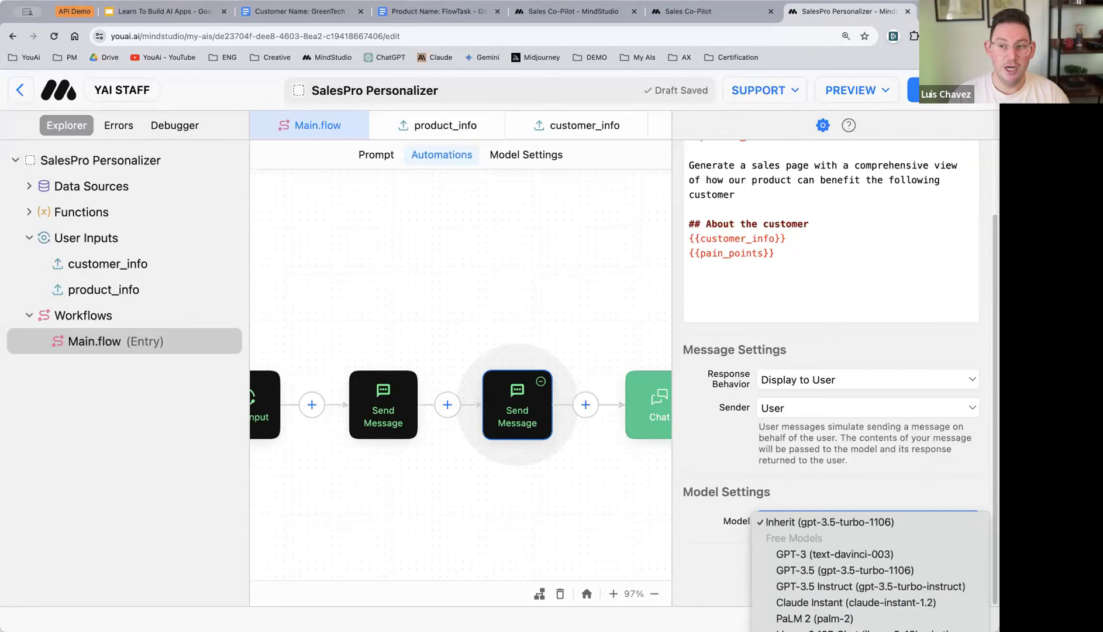
click(810, 630)
scroll(742, 475, down, 1)
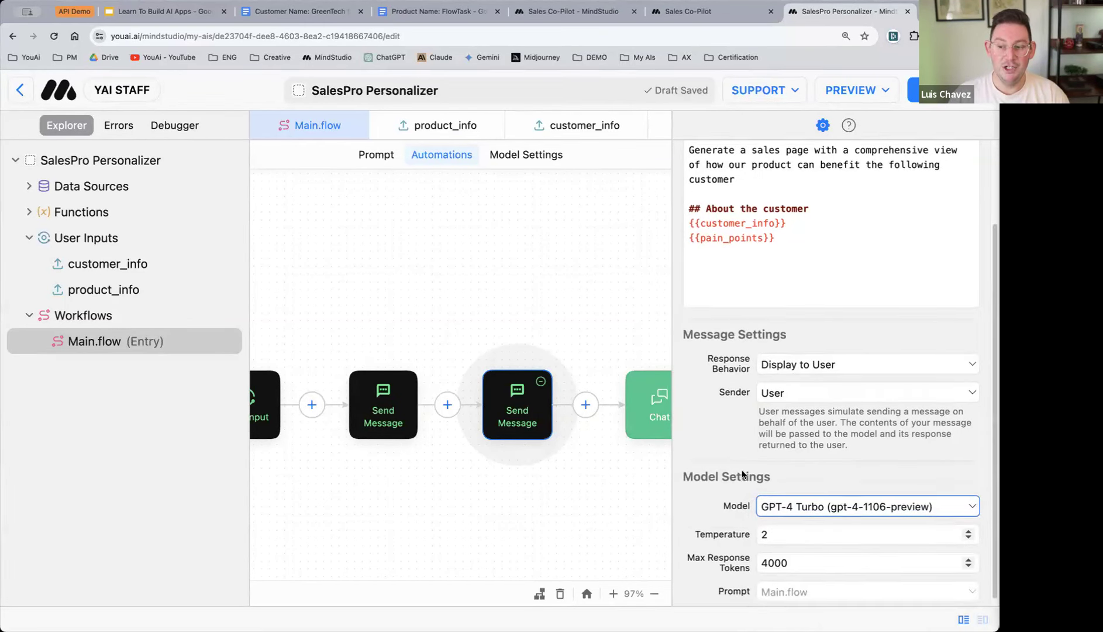
- Set the second Send Message block's temperature to 1
click(752, 533)
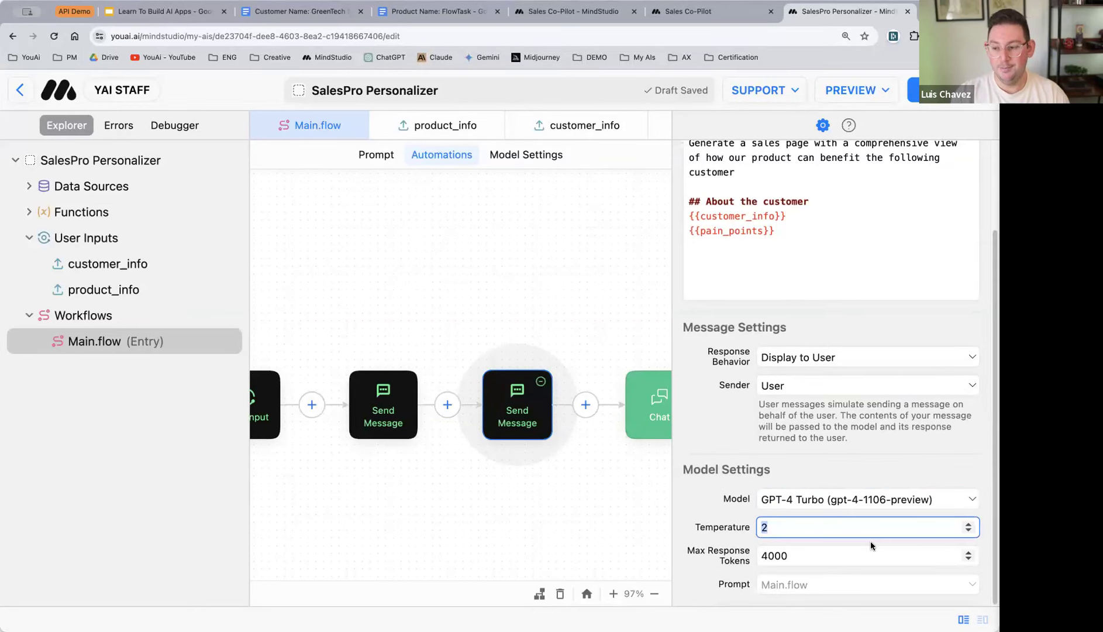
text(1)
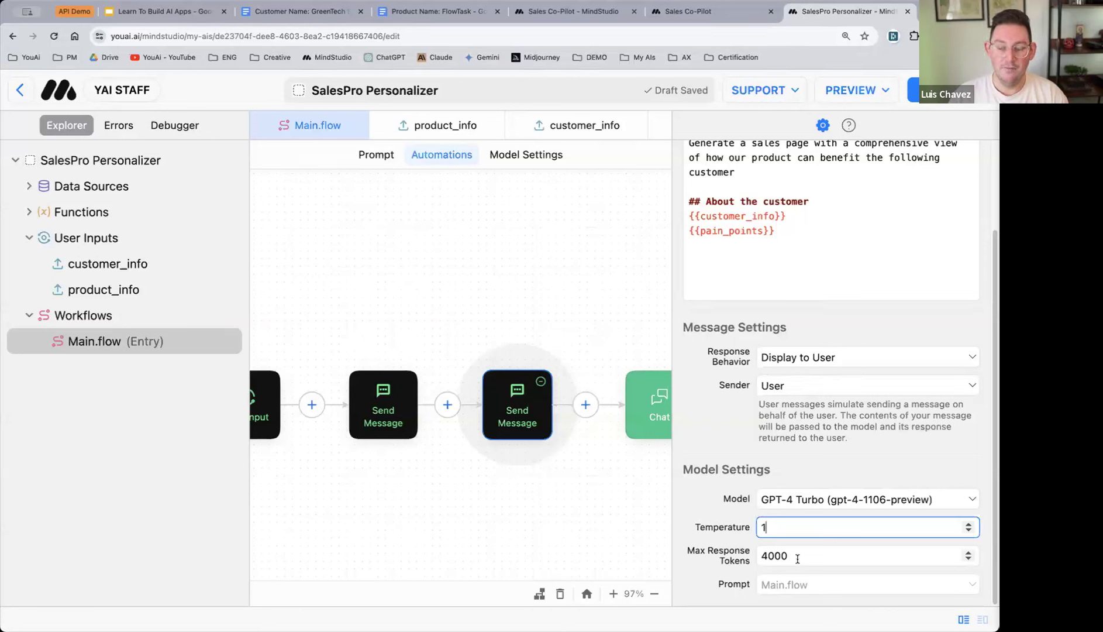
click(540, 256)
- Change the behavior of the Chat terminator at the end of the flow to Revise Document
scroll(462, 315, left, 3)
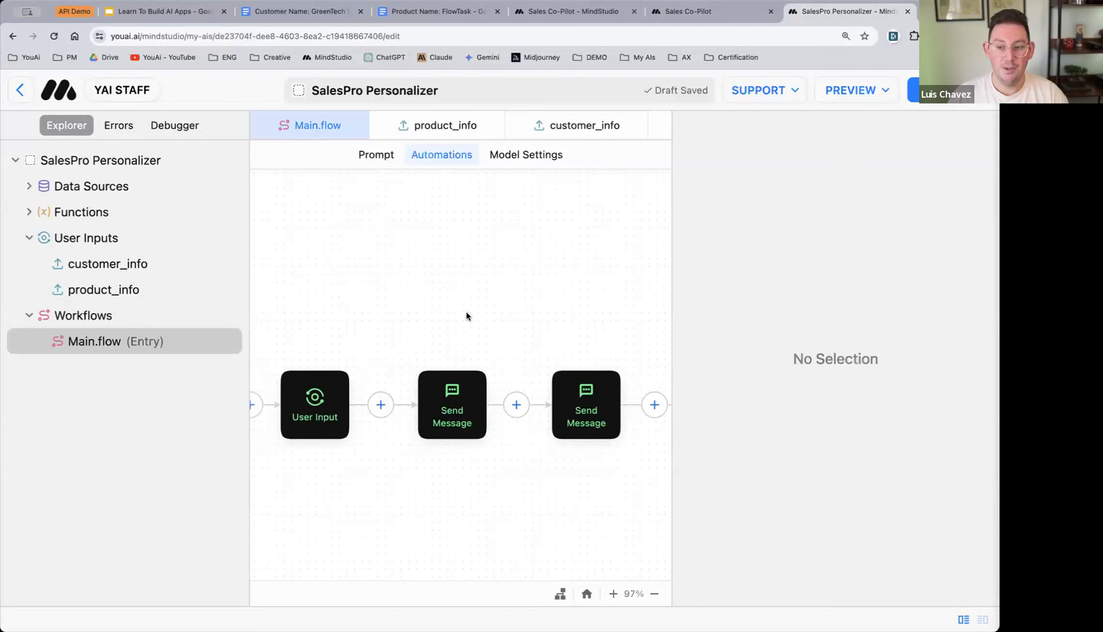
scroll(467, 316, right, 3)
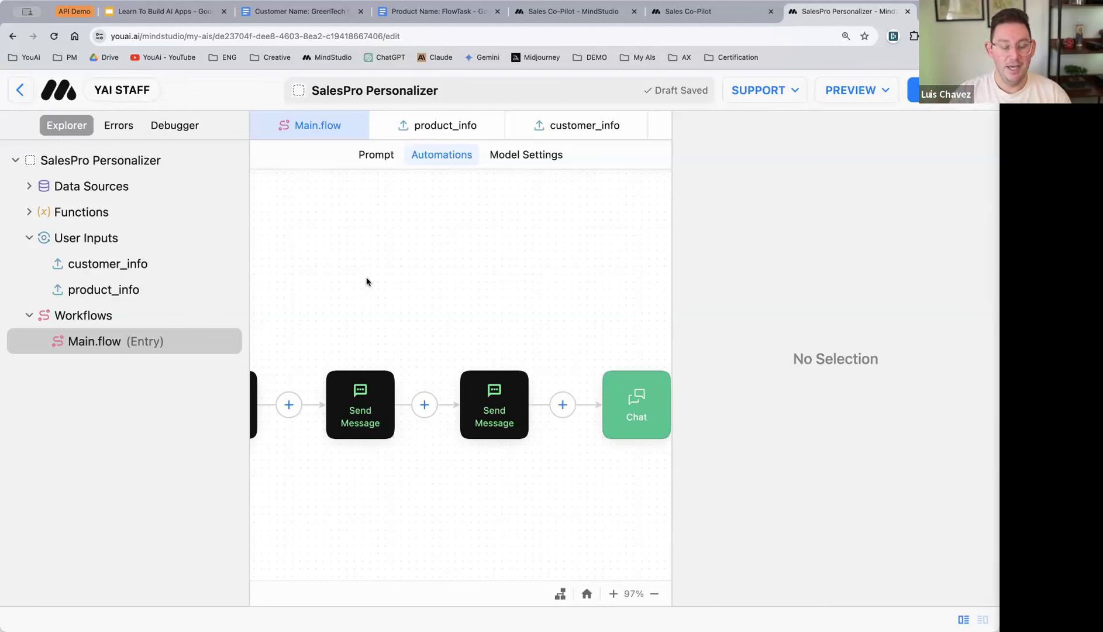
scroll(439, 331, right, 2)
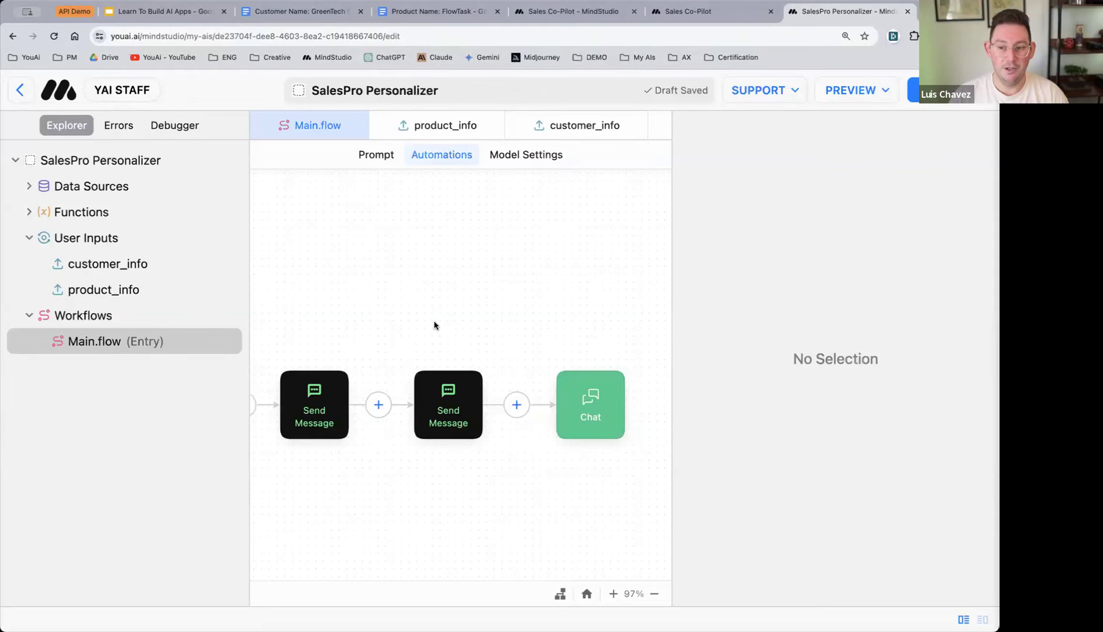
scroll(438, 328, left, 3)
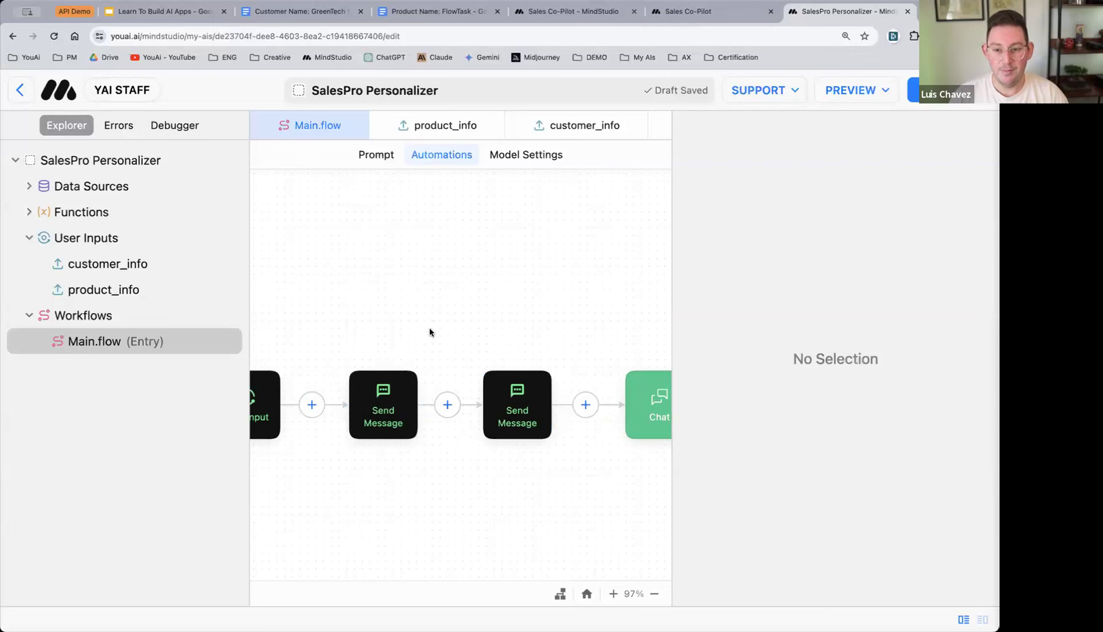
scroll(429, 417, right, 3)
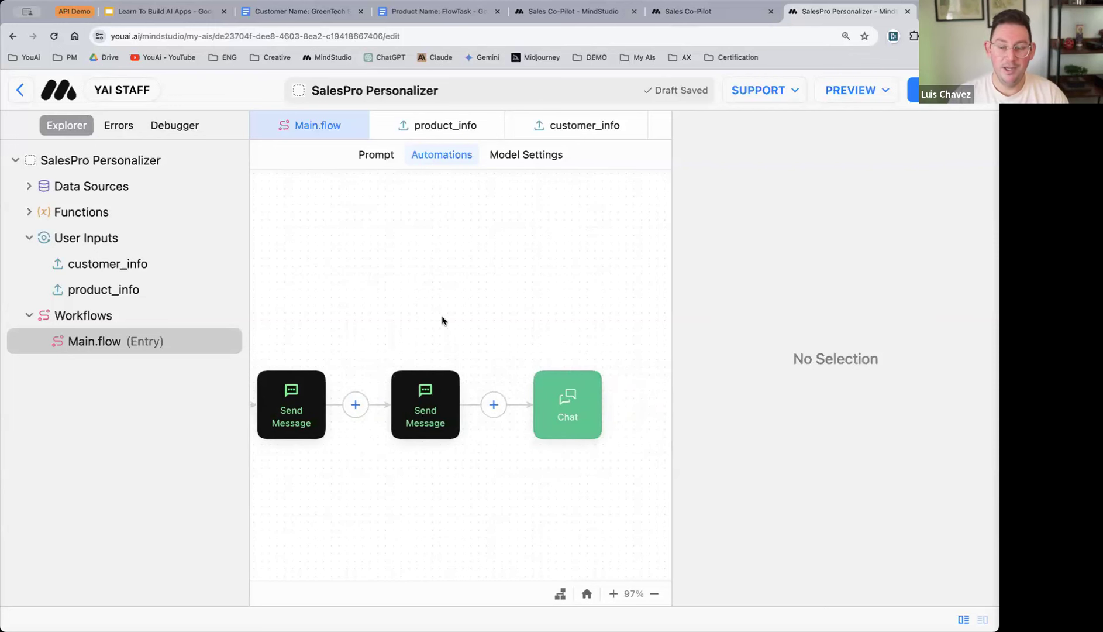
scroll(442, 320, right, 3)
scroll(442, 320, left, 2)
scroll(497, 380, right, 2)
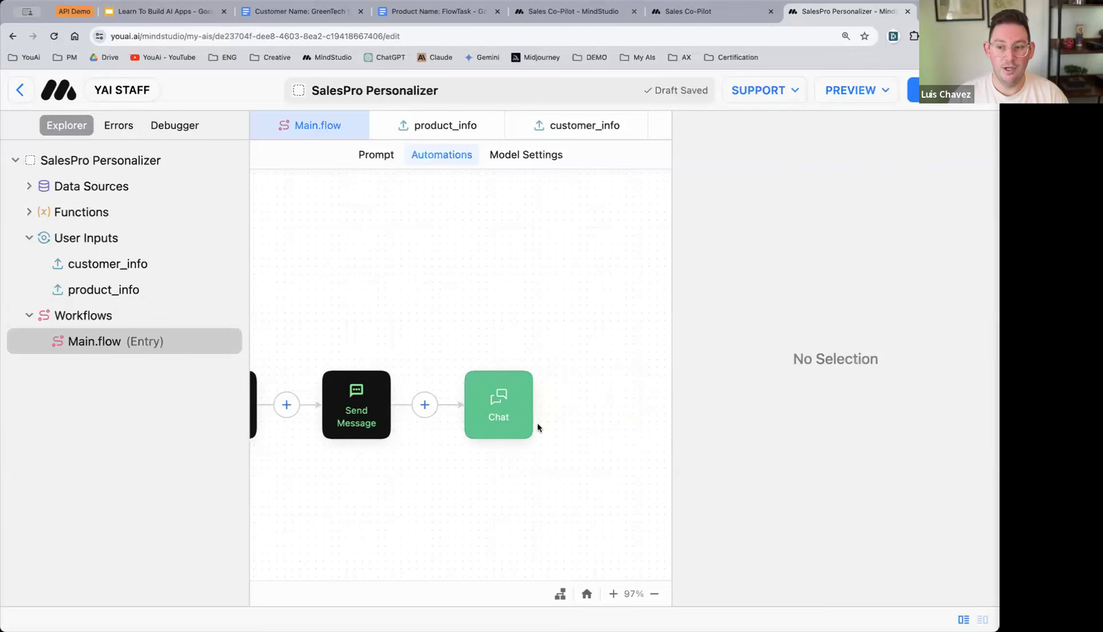
click(500, 401)
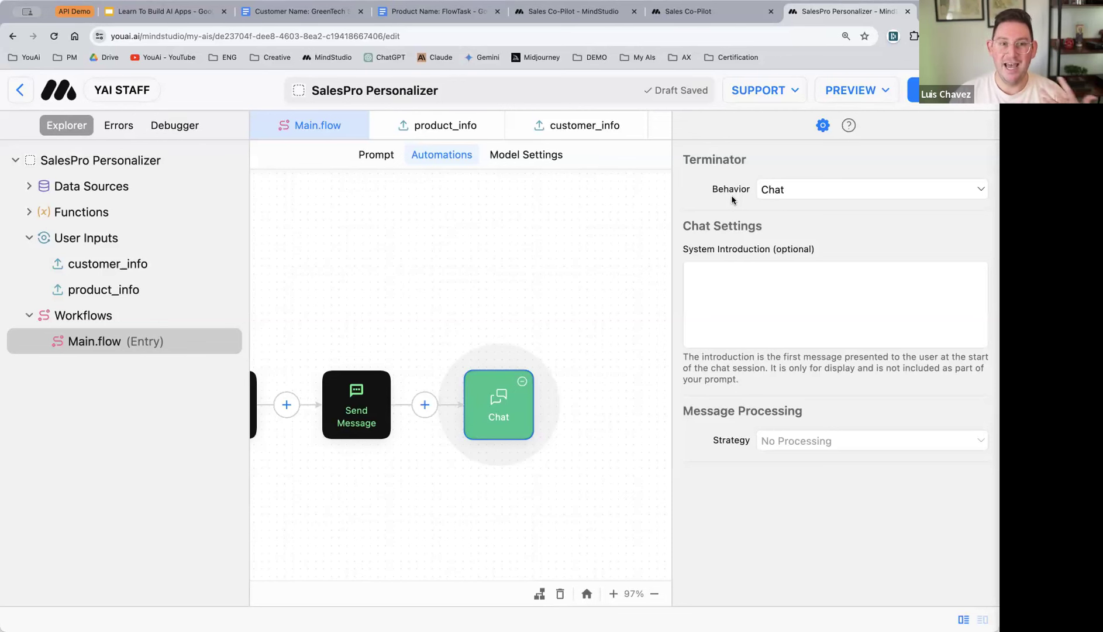
click(827, 193)
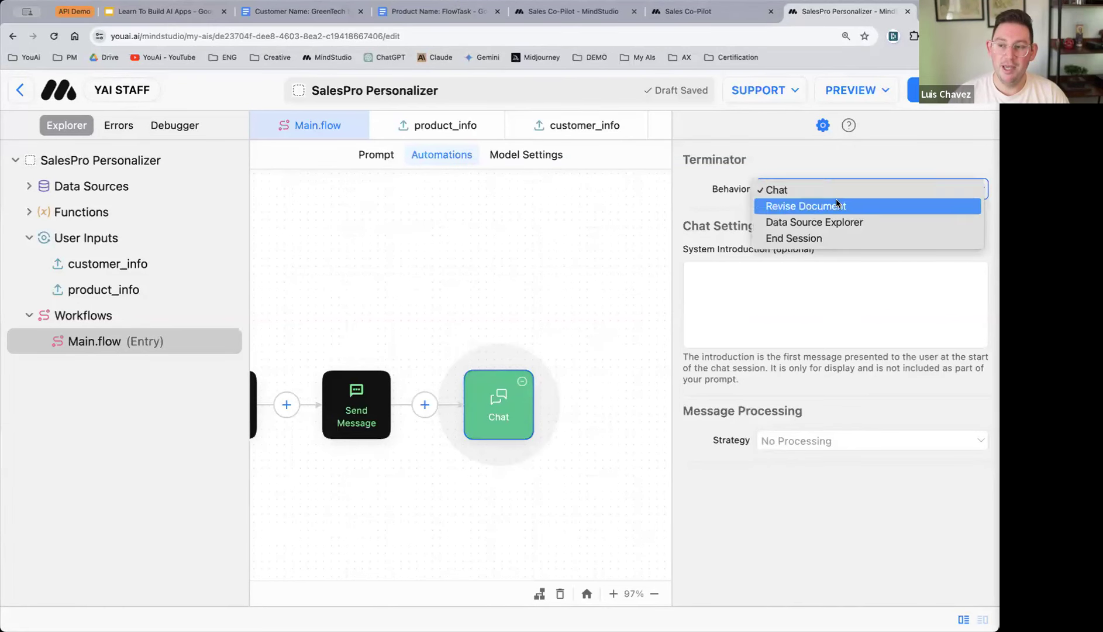
click(862, 208)
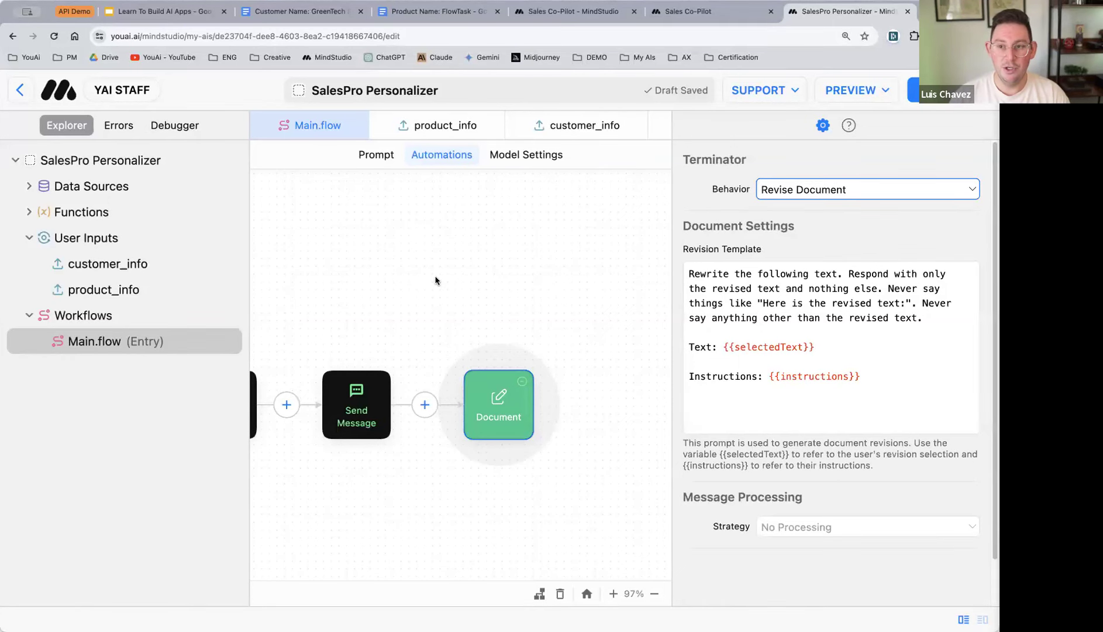
- Switch to the running Sales Co-Pilot app and go through its introduction pages to the generated sales document
key(ctrl+shift+Tab)
key(ctrl+shift+Tab)
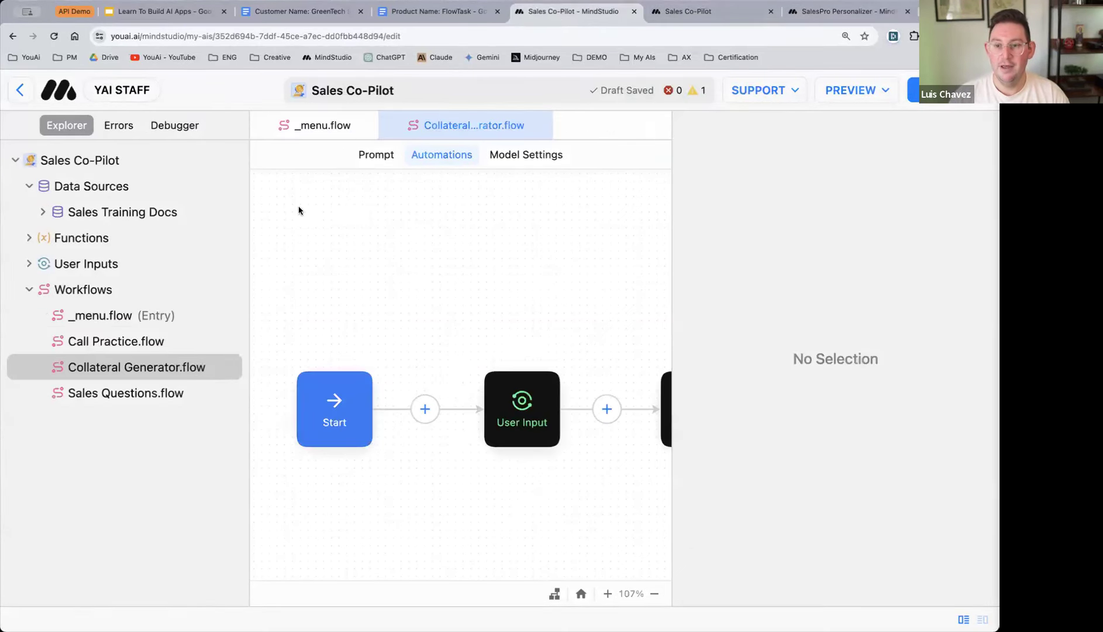
key(ctrl+Tab)
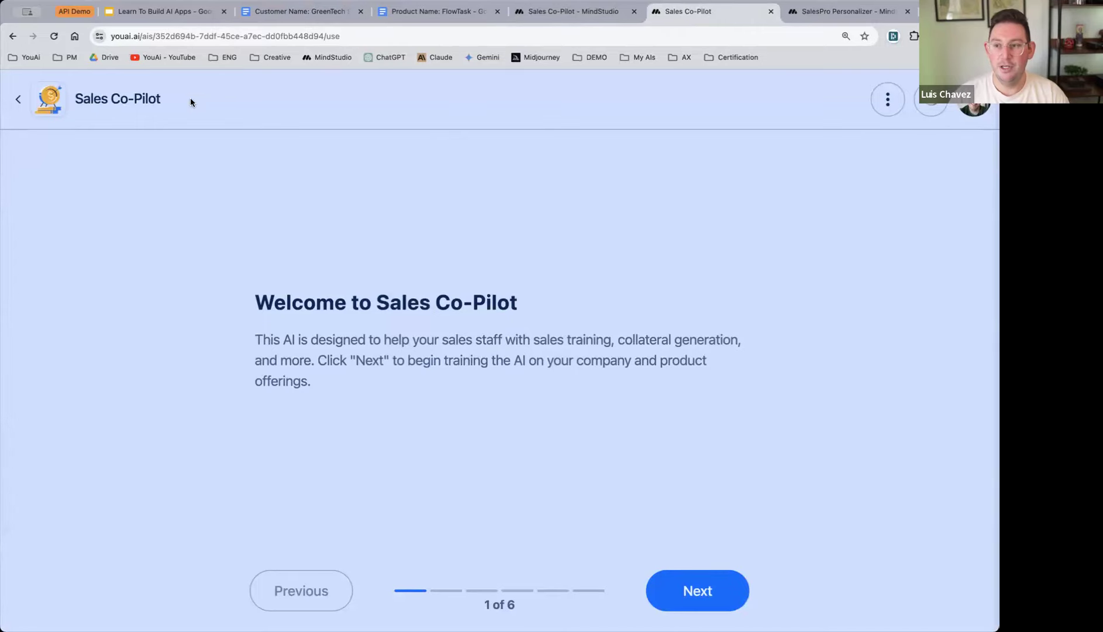
click(717, 591)
click(718, 592)
click(718, 592)
click(721, 592)
click(721, 593)
click(721, 593)
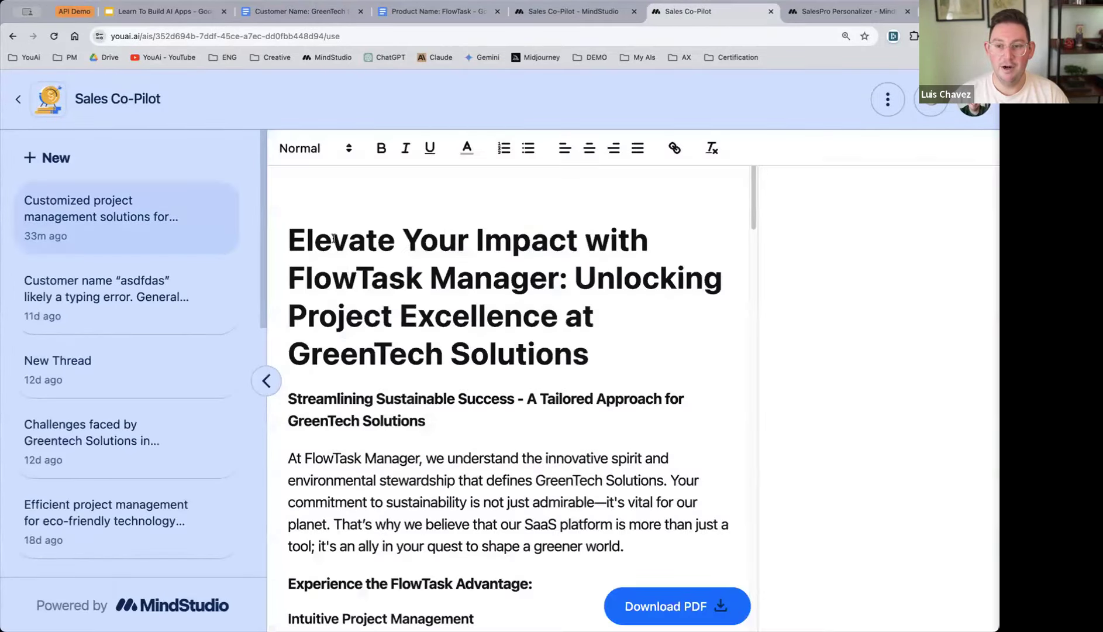
- Select the paragraph beginning "At FlowTask Manager" in the generated document and look over the page
triple_click(286, 237)
drag(289, 458, 631, 550)
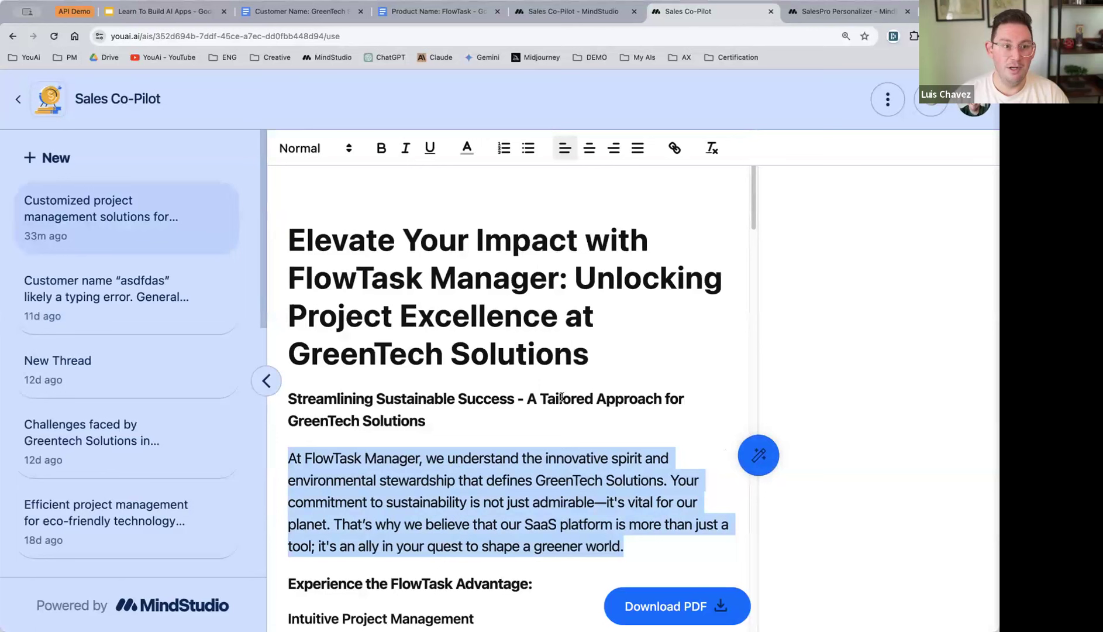
scroll(526, 380, down, 3)
scroll(524, 377, up, 3)
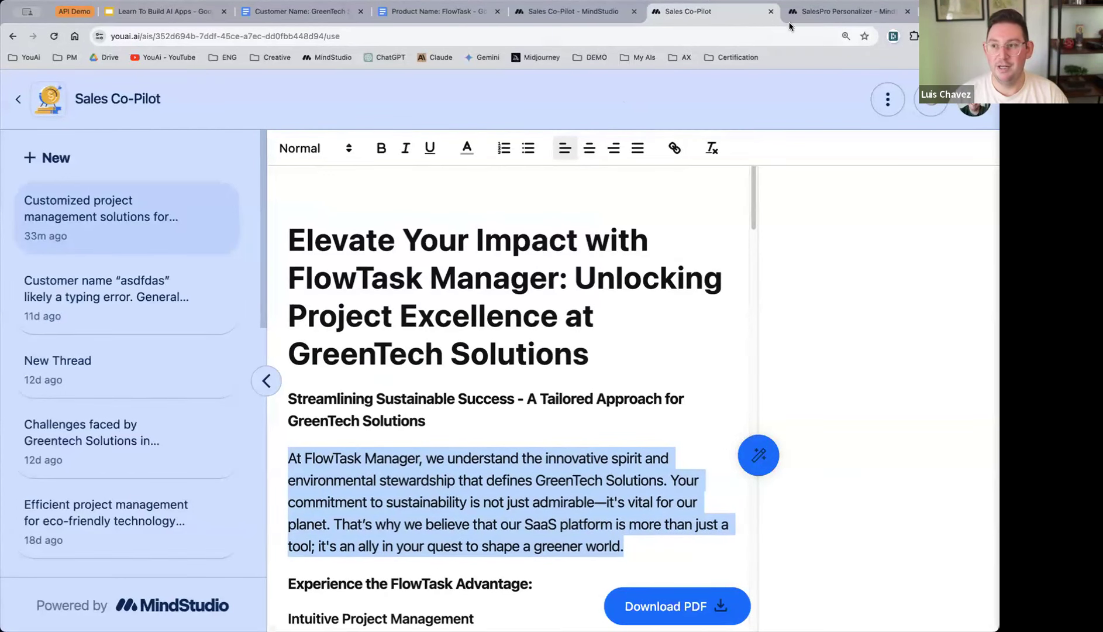
- Return to the SalesPro Personalizer editor and review the Main.flow automation from the Document block back to the Start block
click(814, 18)
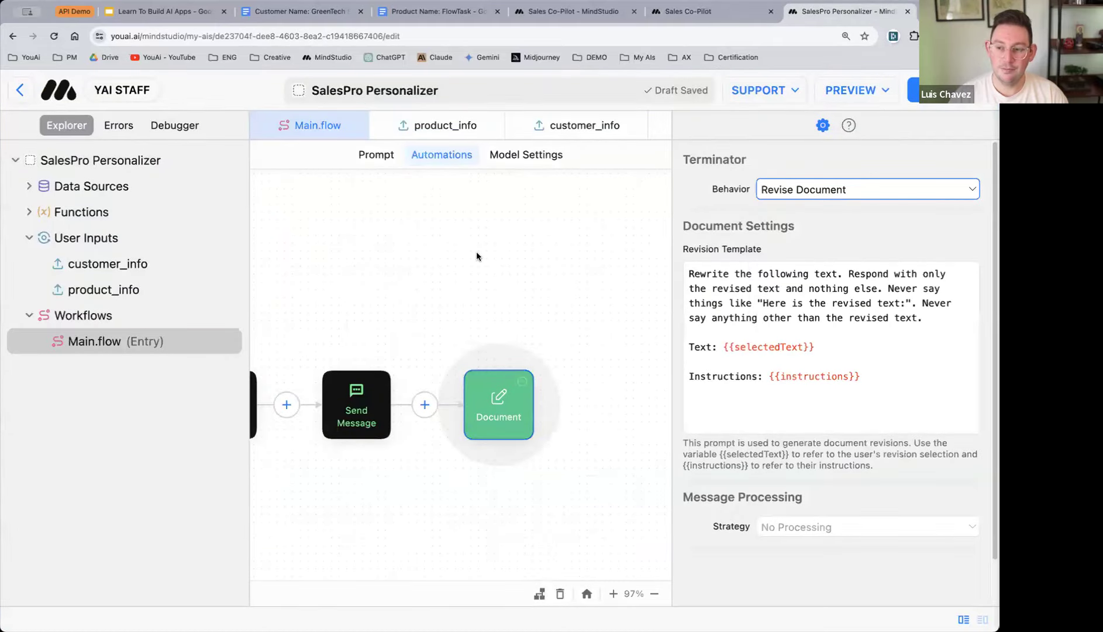
scroll(477, 255, left, 3)
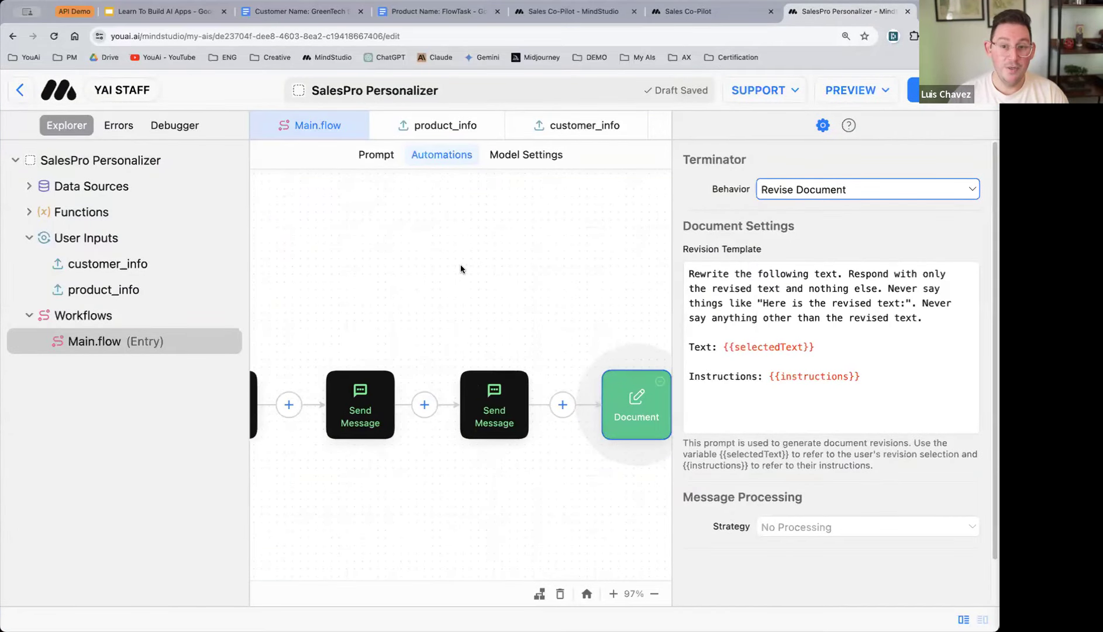
scroll(459, 270, left, 1)
scroll(457, 269, left, 3)
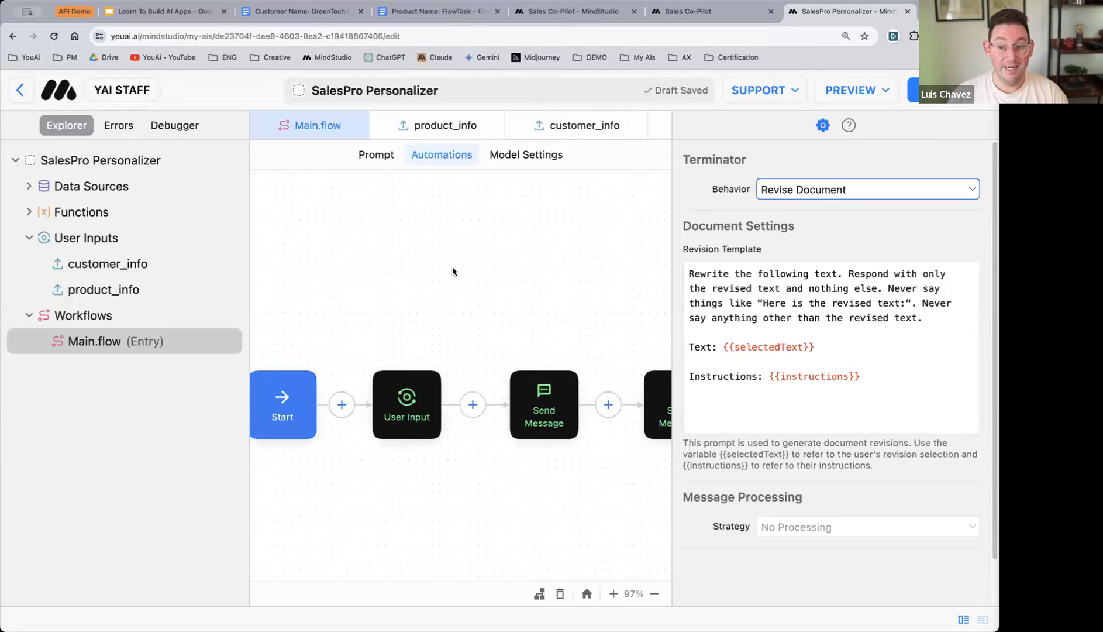
scroll(453, 270, left, 1)
scroll(453, 269, right, 1)
scroll(451, 270, left, 1)
scroll(449, 268, down, 1)
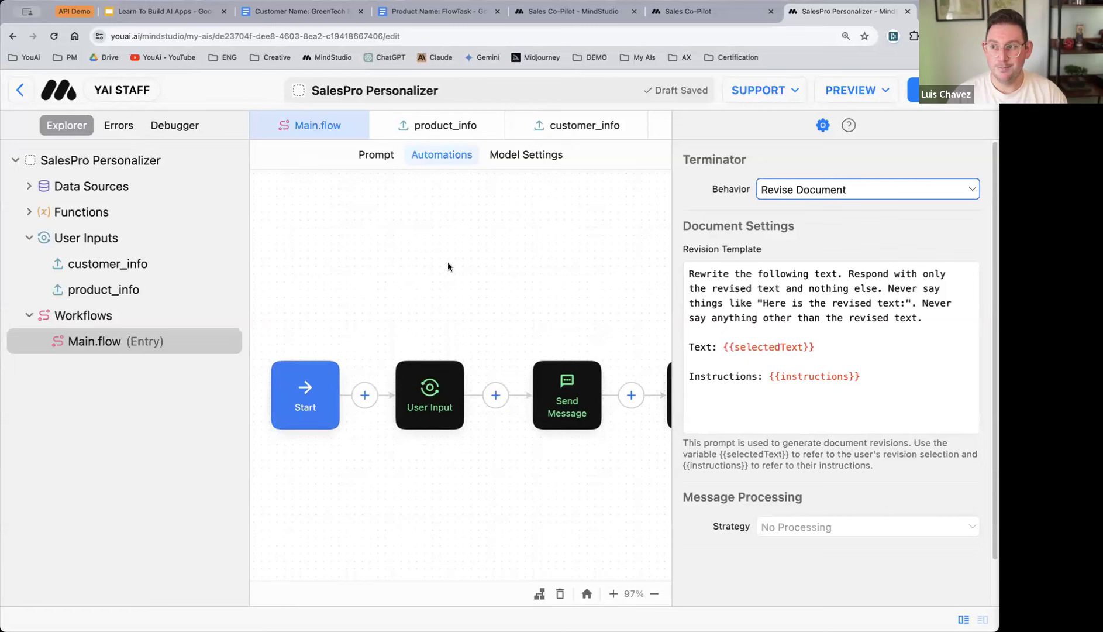
scroll(440, 270, up, 2)
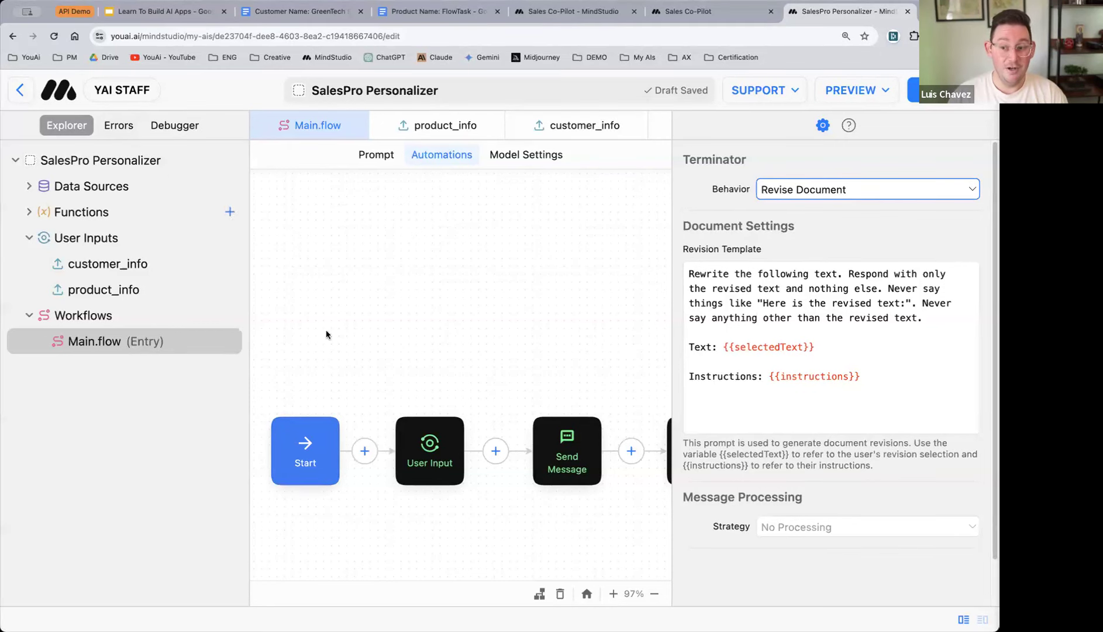
- Insert "sds" into the customer_info variable in the first Send Message block's prompt and check the resulting project warnings
click(567, 448)
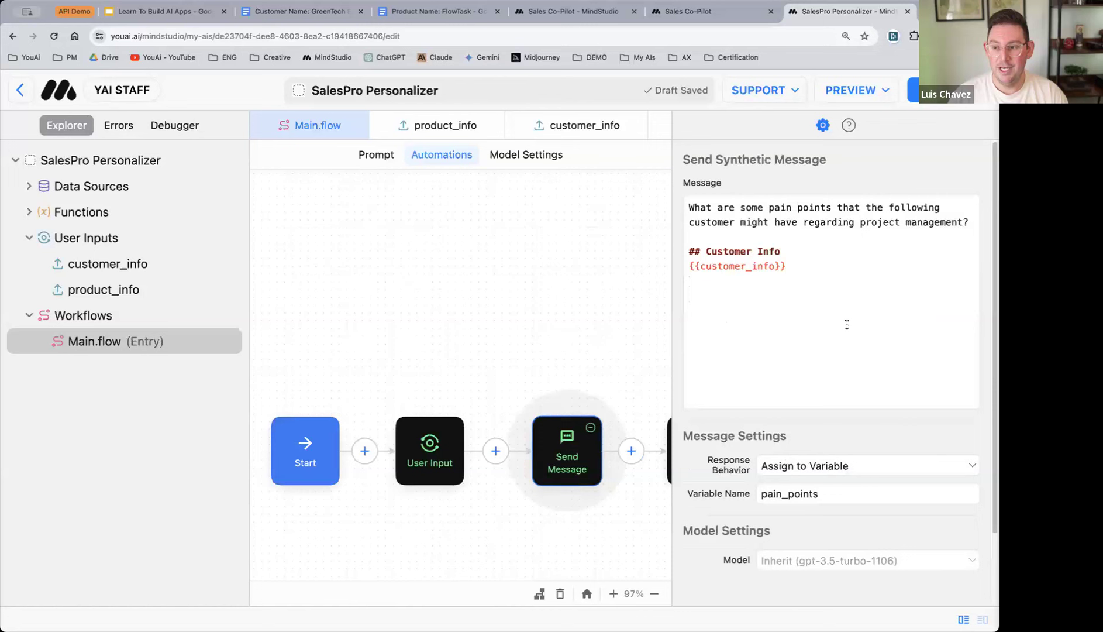
double_click(754, 265)
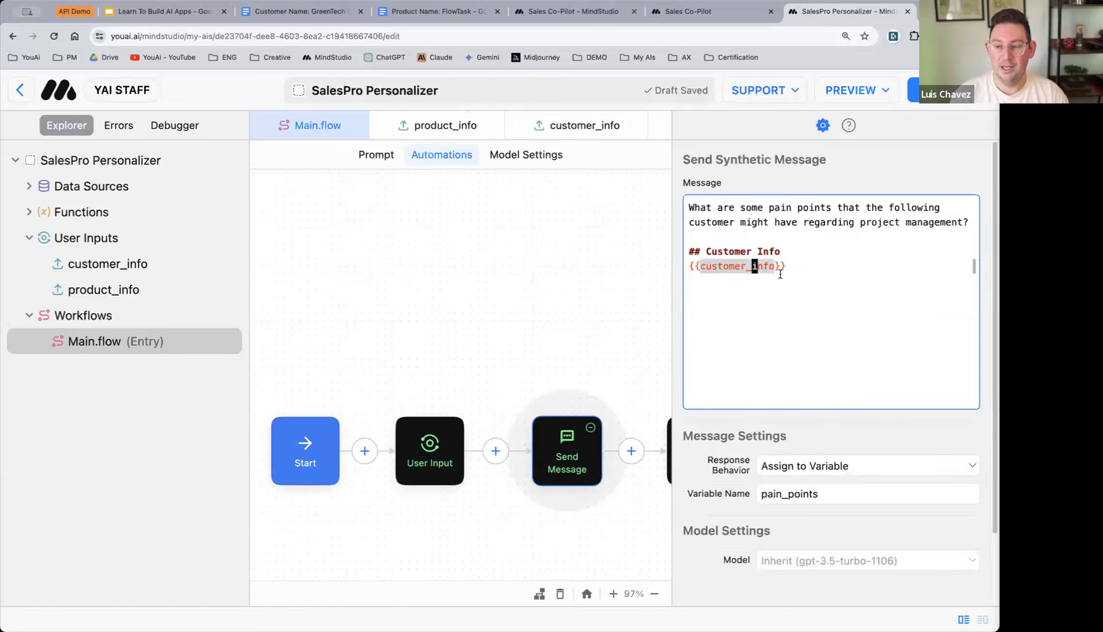
text(sds)
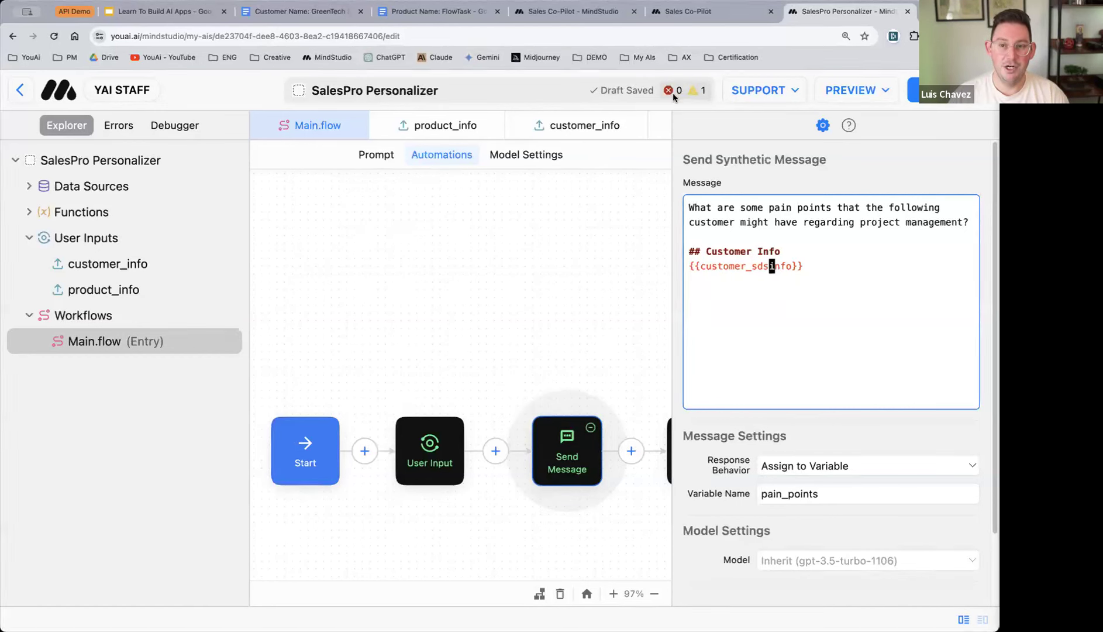
click(695, 91)
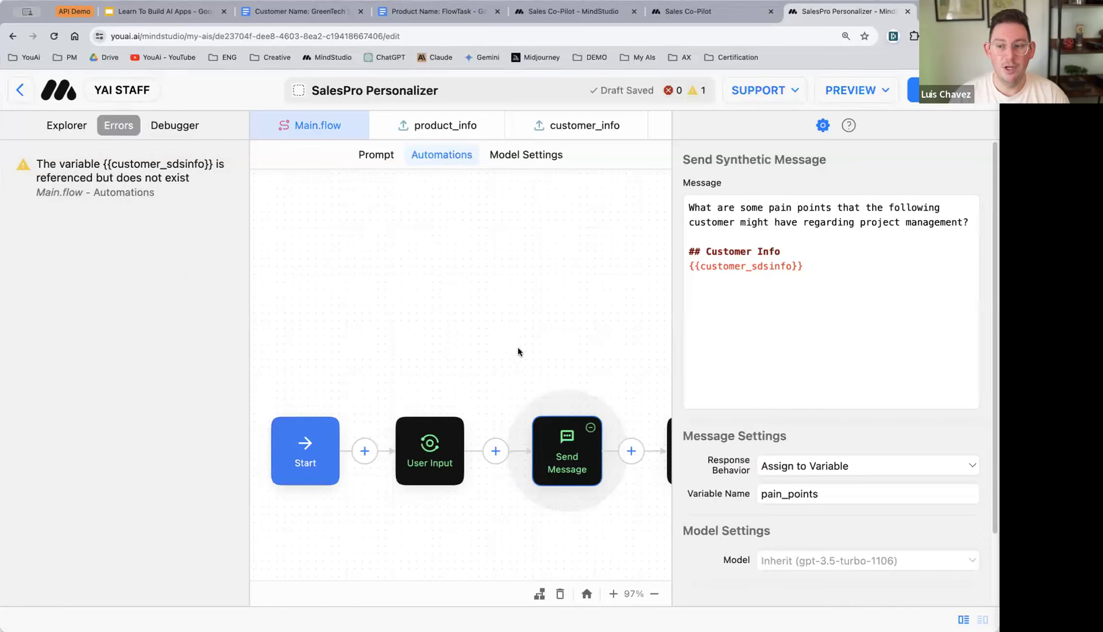
scroll(562, 362, right, 2)
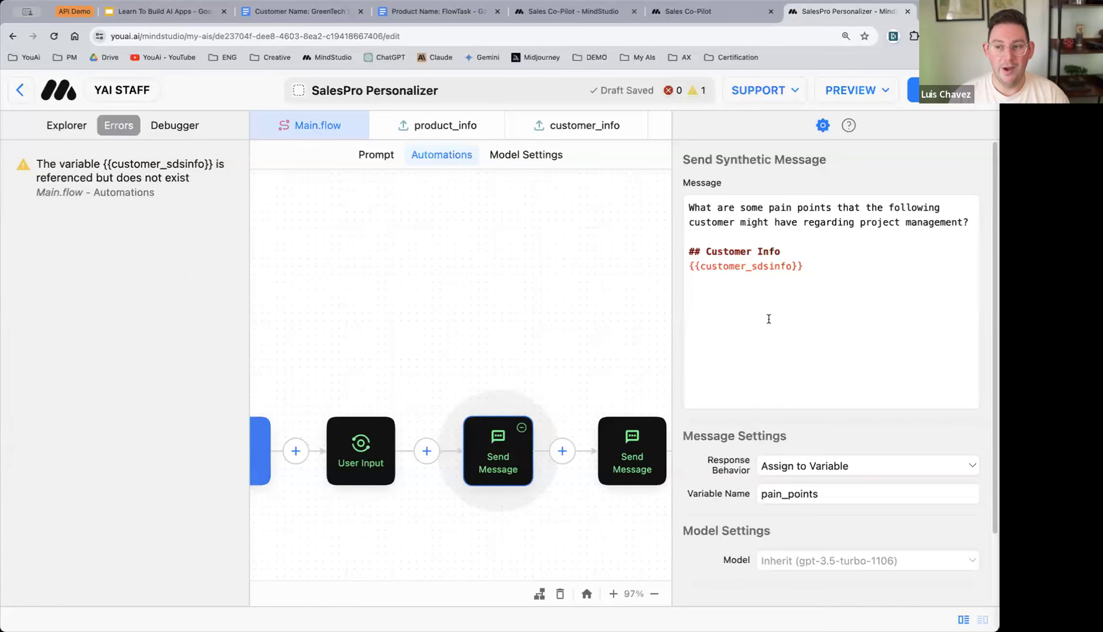
- Restore the variable in the first Send Message block's prompt to {{customer_info}} and deselect the block
click(768, 266)
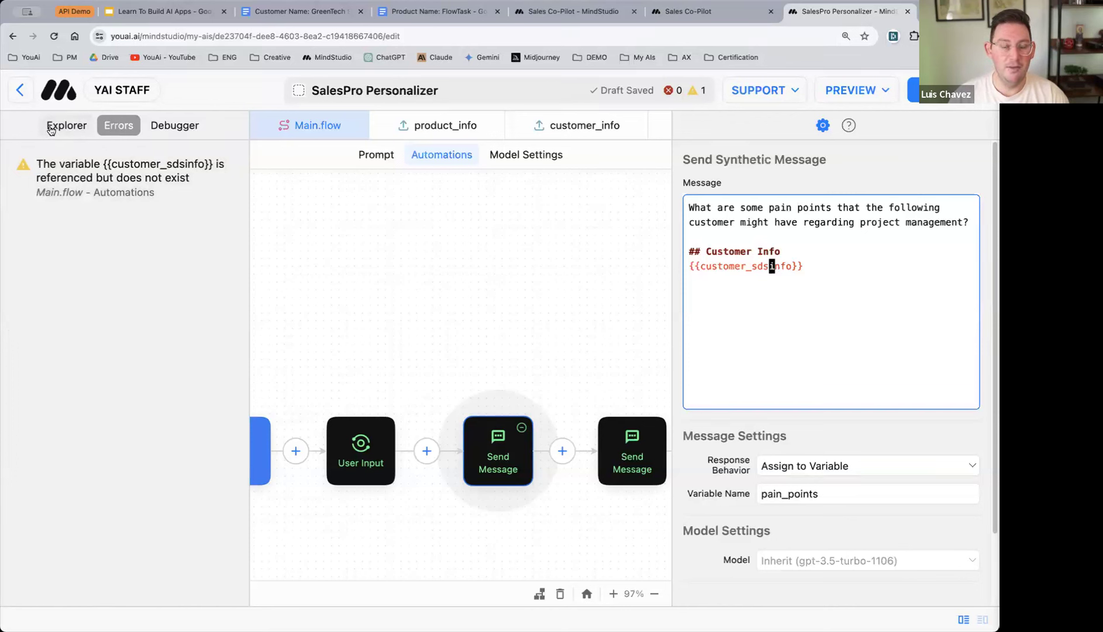
key(BackSpace)
key(BackSpace)
key(BackSpace)
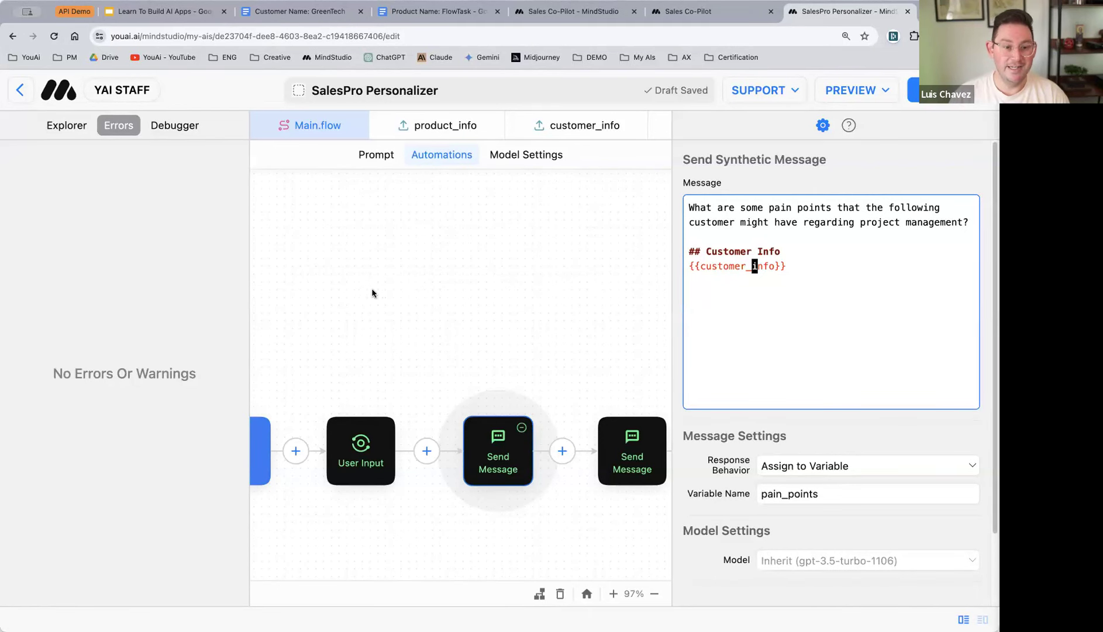
click(474, 310)
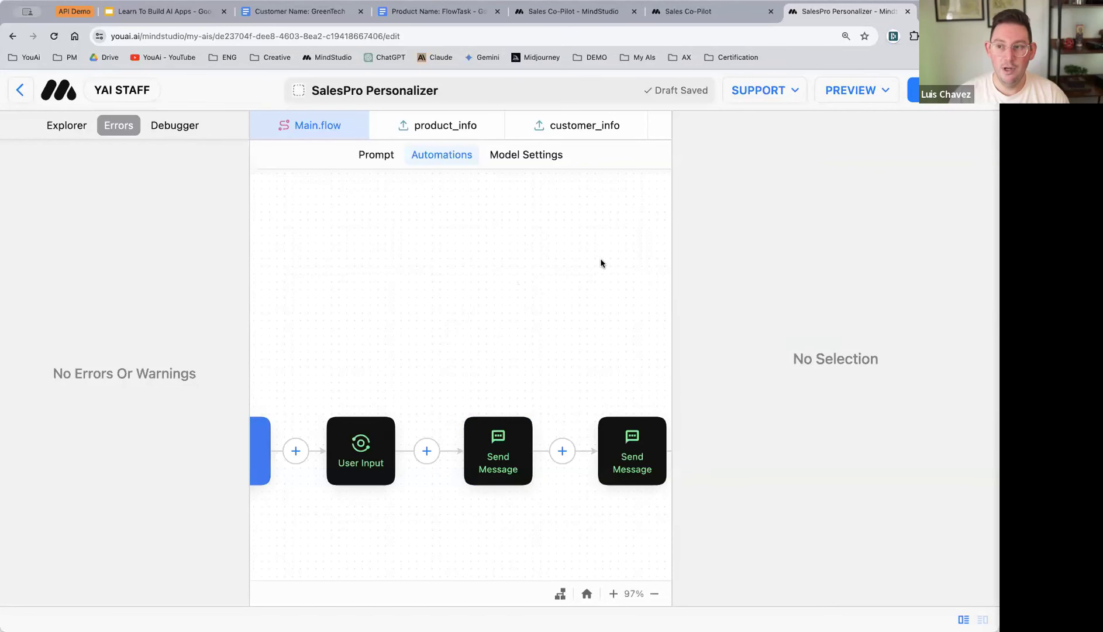
- Preview the SalesPro Personalizer draft, open the app, show the Draft Debugger and collapse the thread list
click(861, 96)
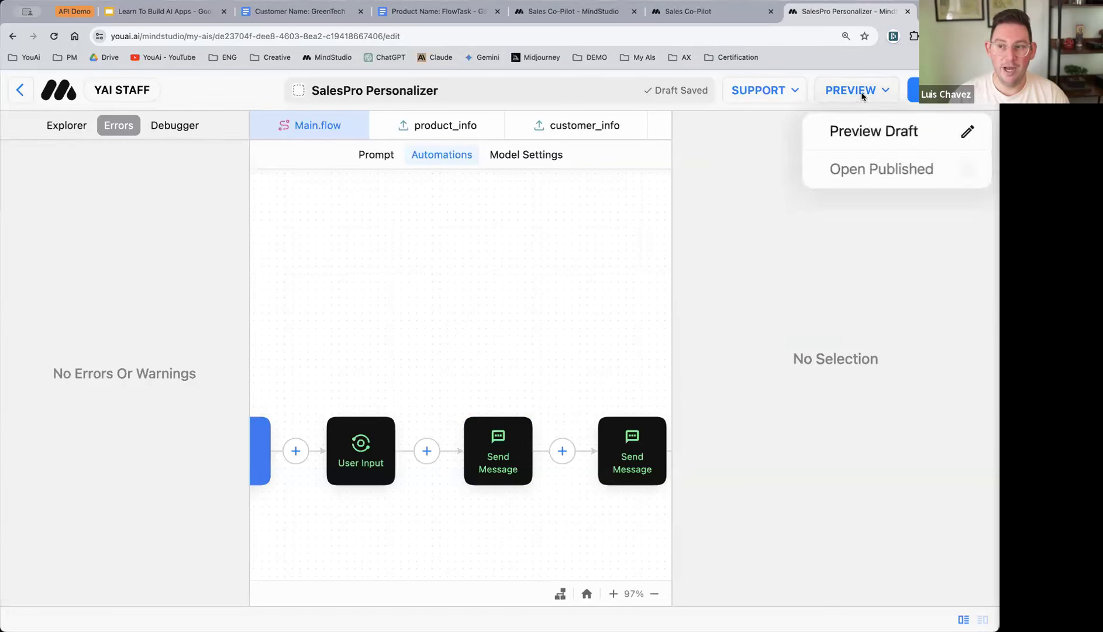
click(851, 135)
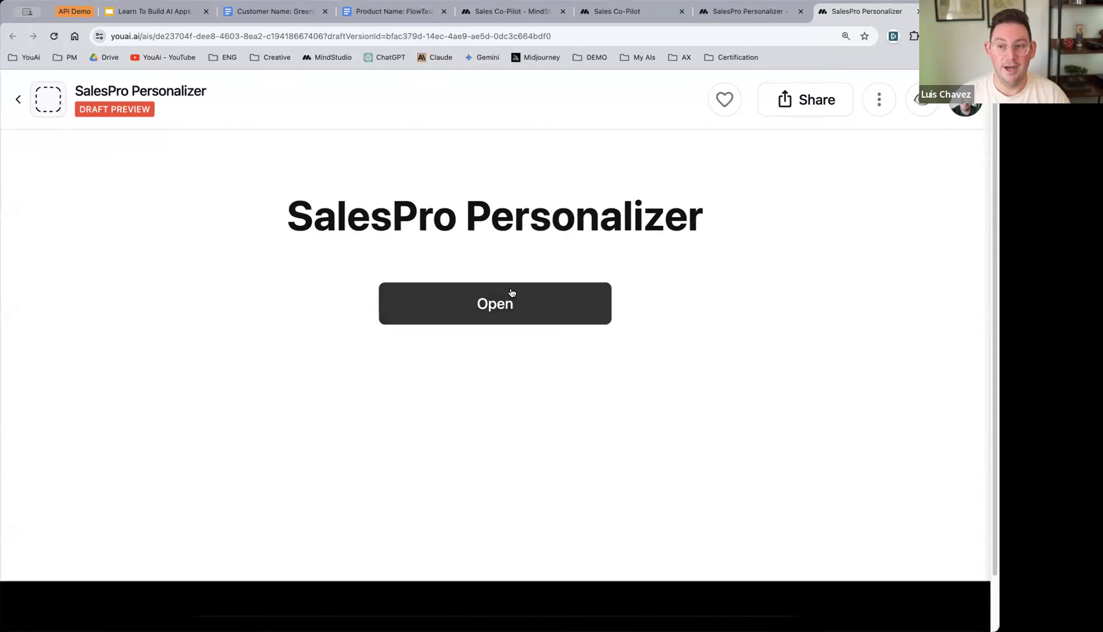
click(556, 311)
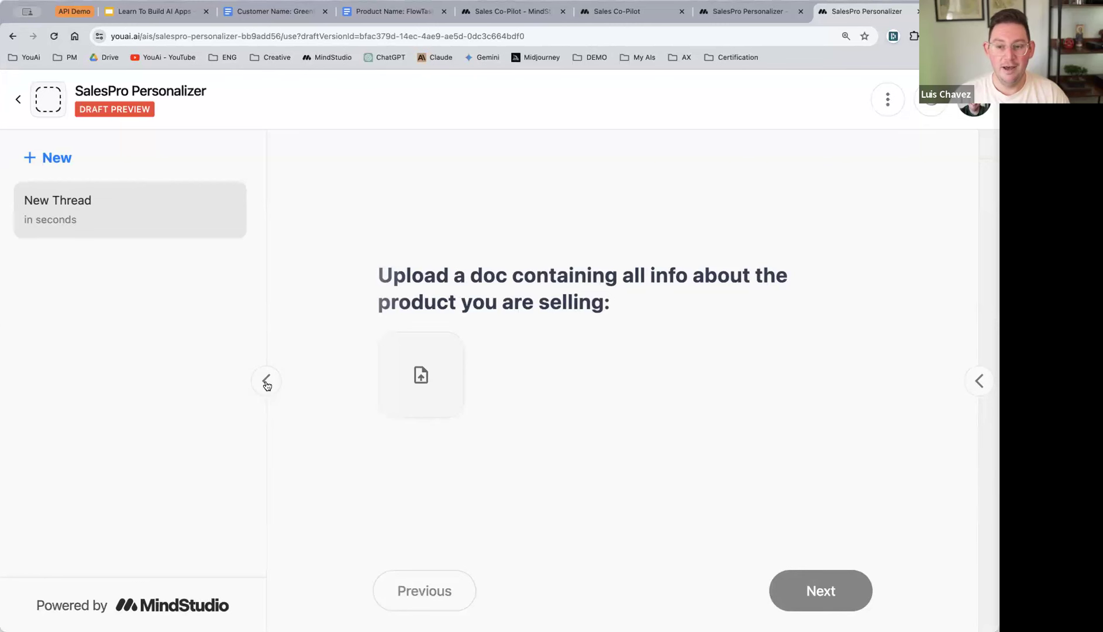
click(978, 382)
click(266, 381)
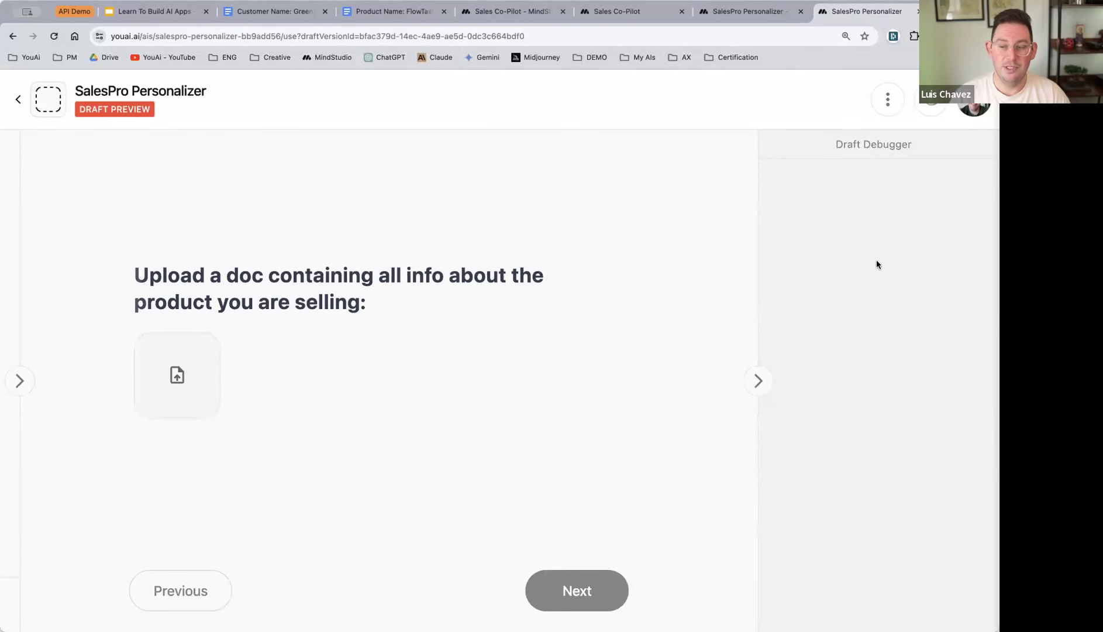
- Switch to the FlowTask product document in Google Docs, enlarge it to 200% and read through its features, problems solved and pricing
click(180, 376)
click(766, 527)
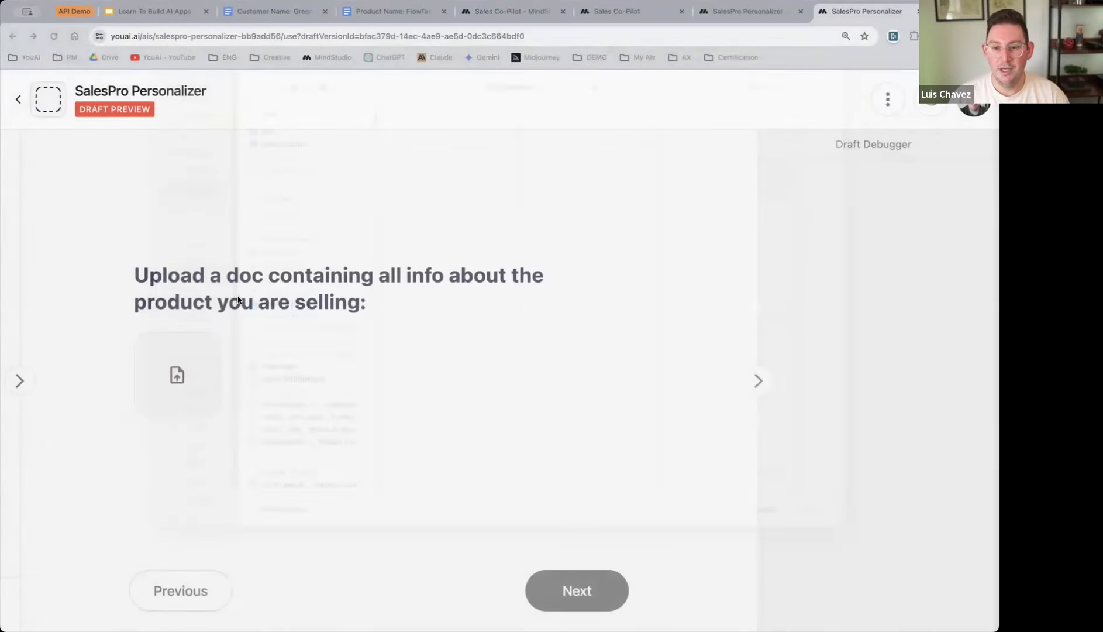
click(413, 19)
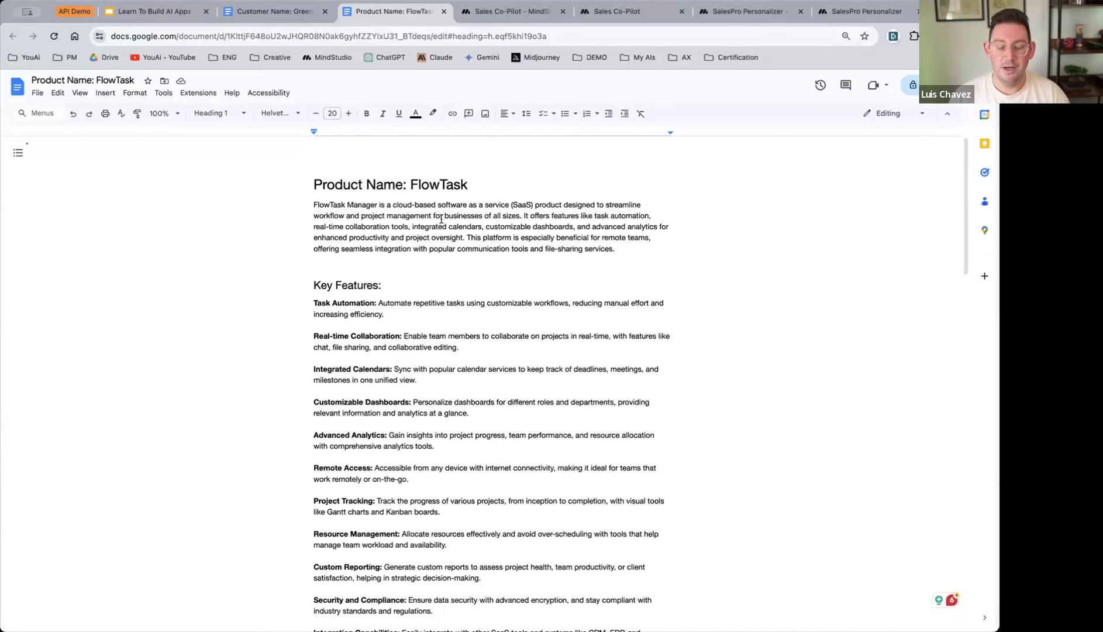
key(super+plus)
key(super+plus)
key(super+plus)
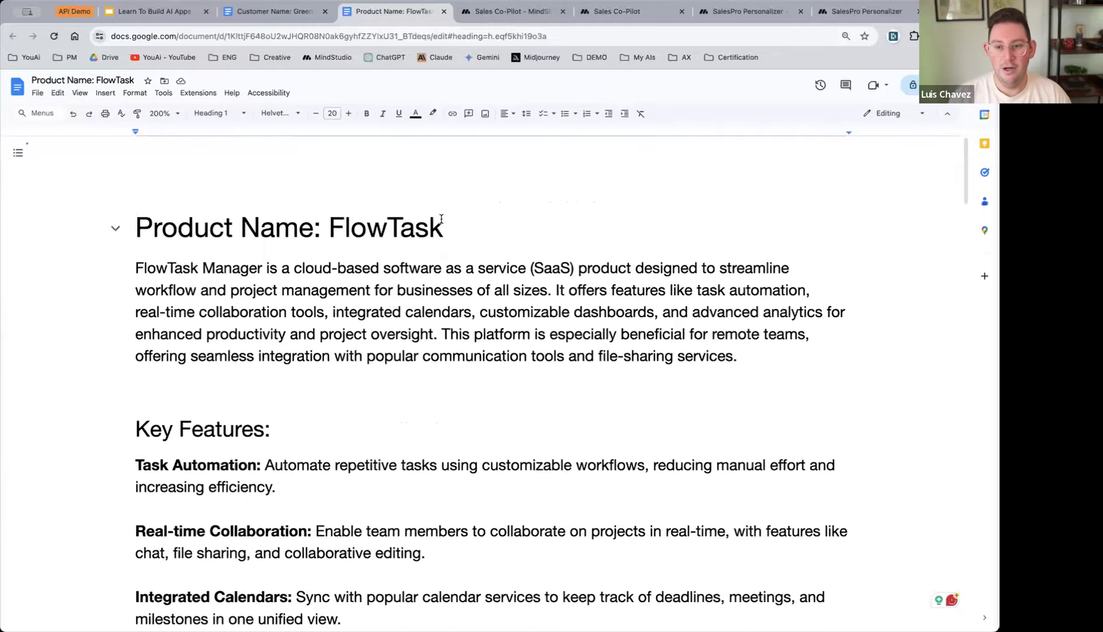
scroll(224, 384, down, 15)
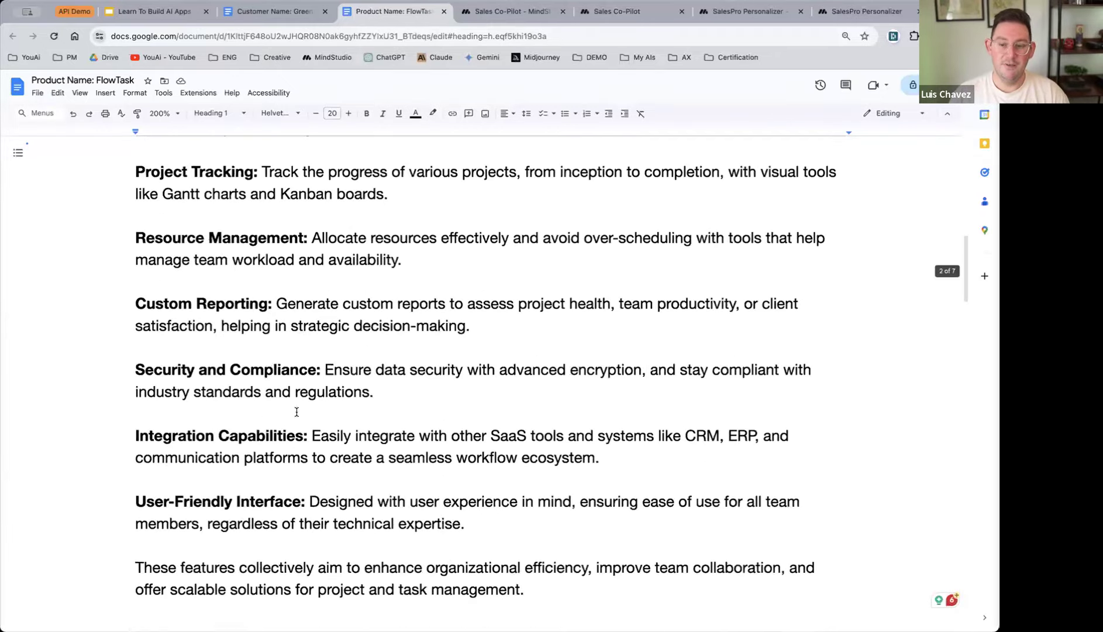
scroll(274, 392, down, 10)
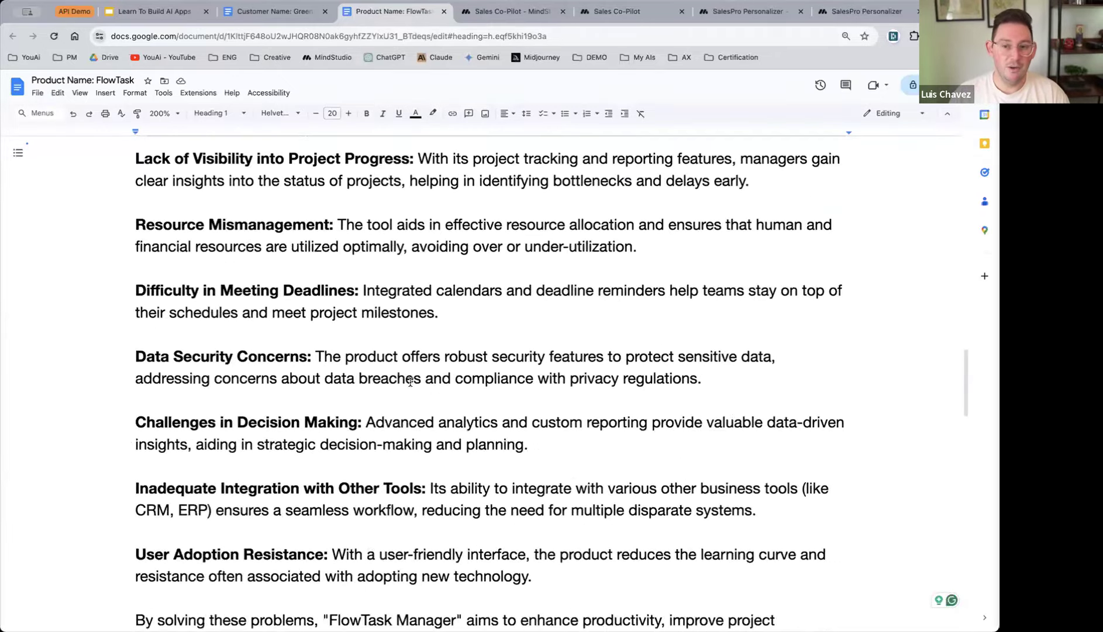
scroll(410, 384, down, 15)
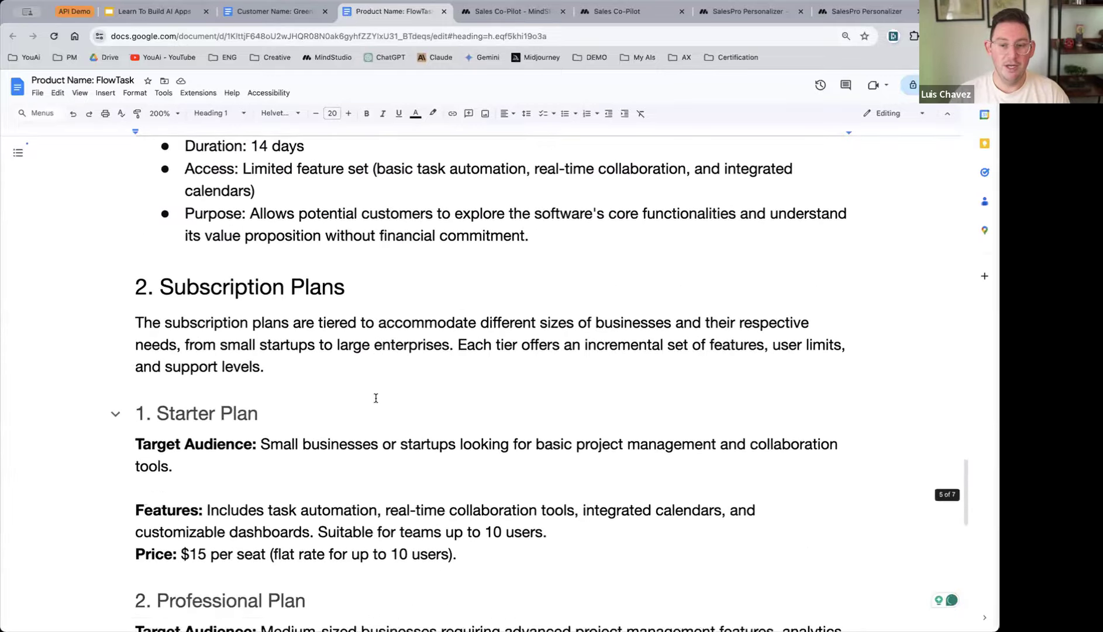
scroll(328, 380, down, 9)
scroll(345, 328, up, 5)
scroll(363, 176, up, 10)
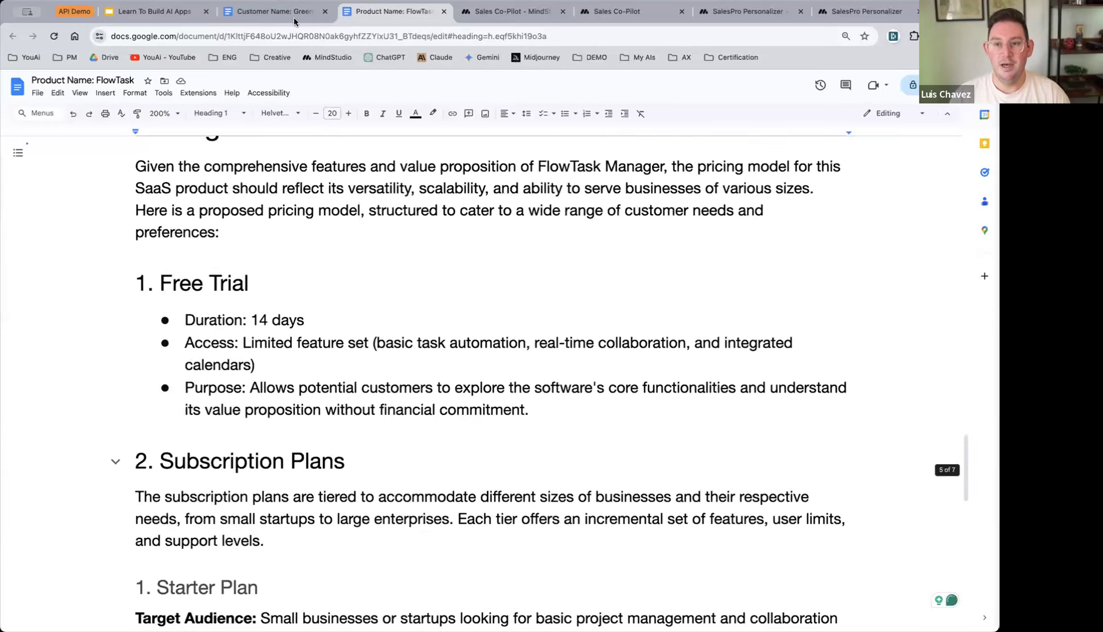
scroll(363, 175, up, 10)
click(837, 14)
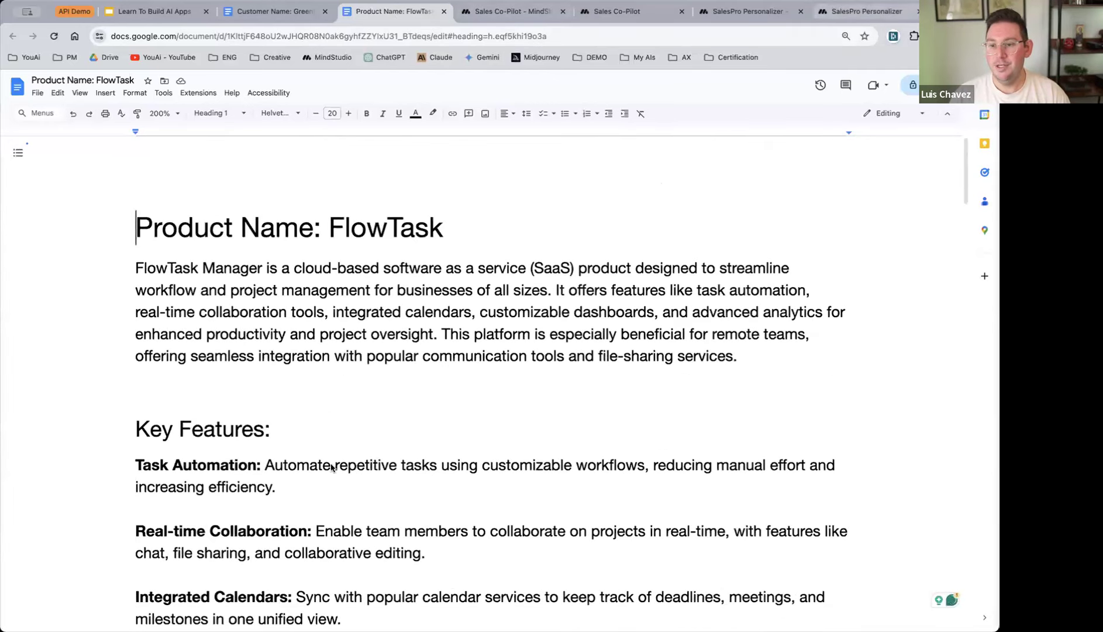
click(179, 395)
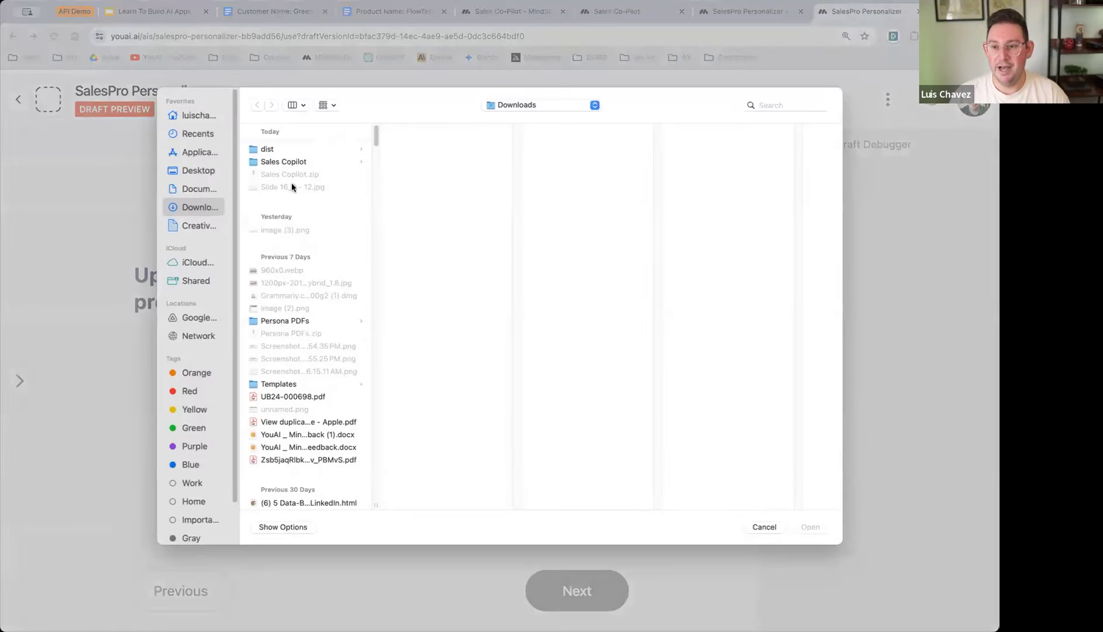
key(Escape)
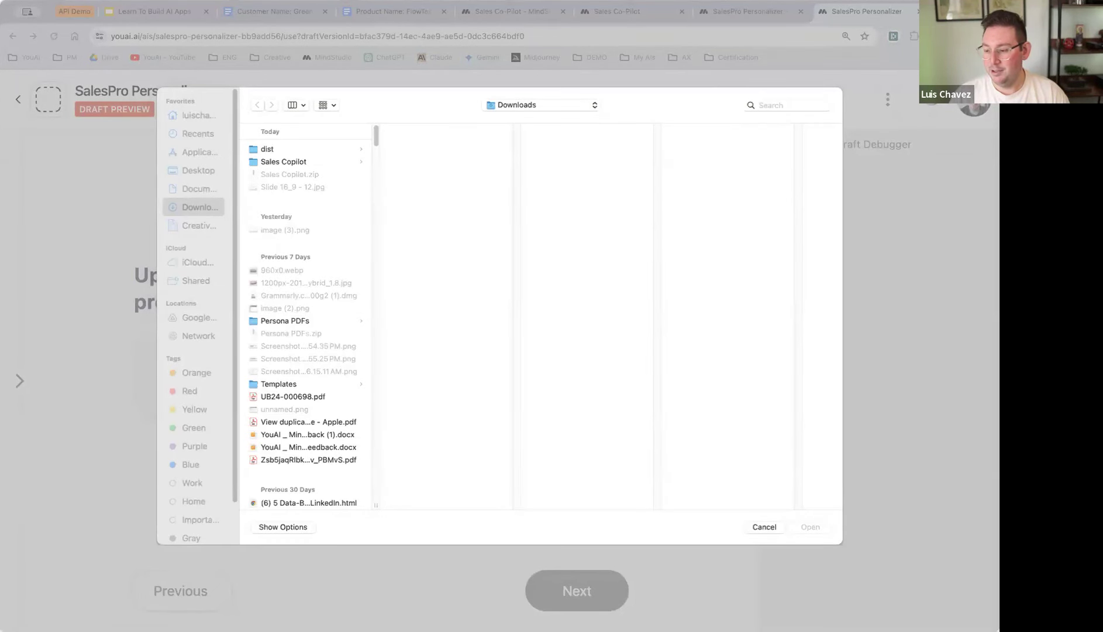
scroll(309, 408, down, 1)
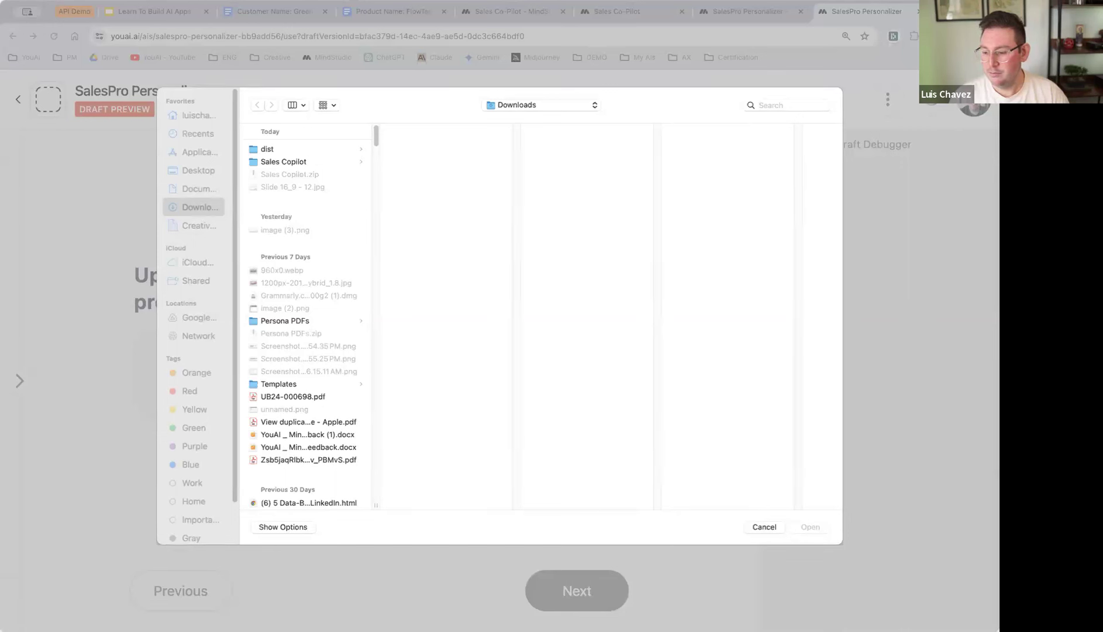
click(762, 527)
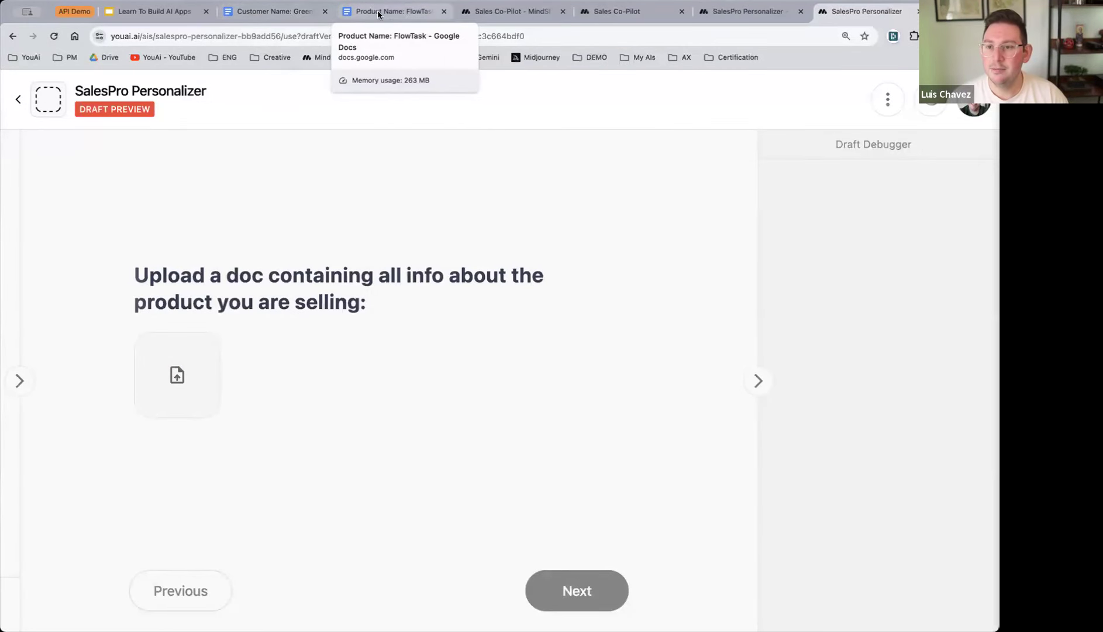
- Download the FlowTask product document from Google Docs as a PDF
click(389, 13)
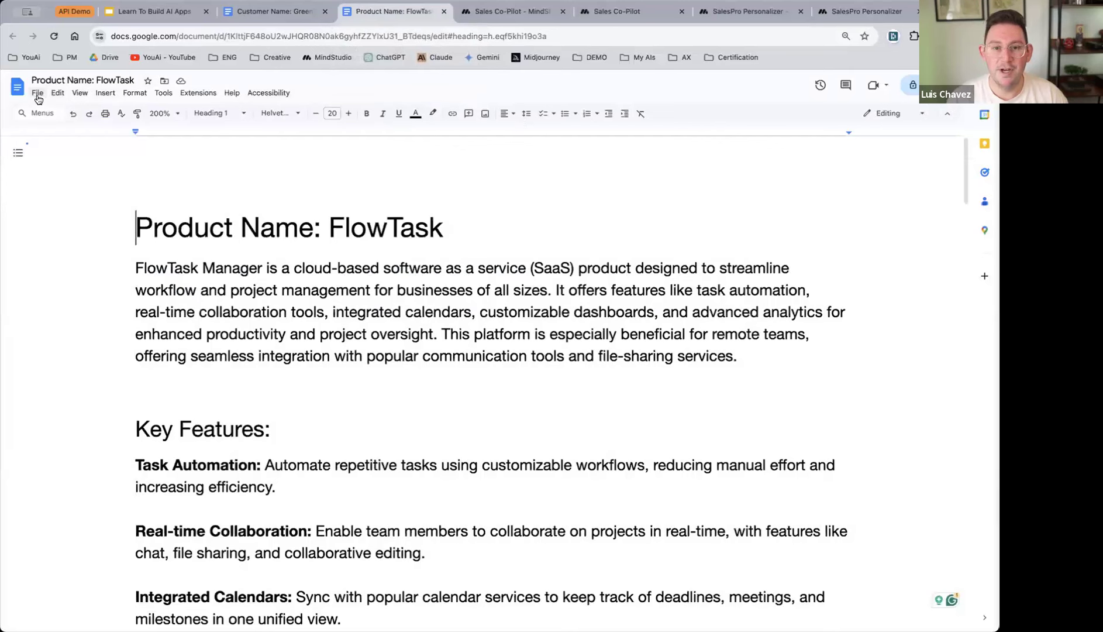
mouse_move(38, 94)
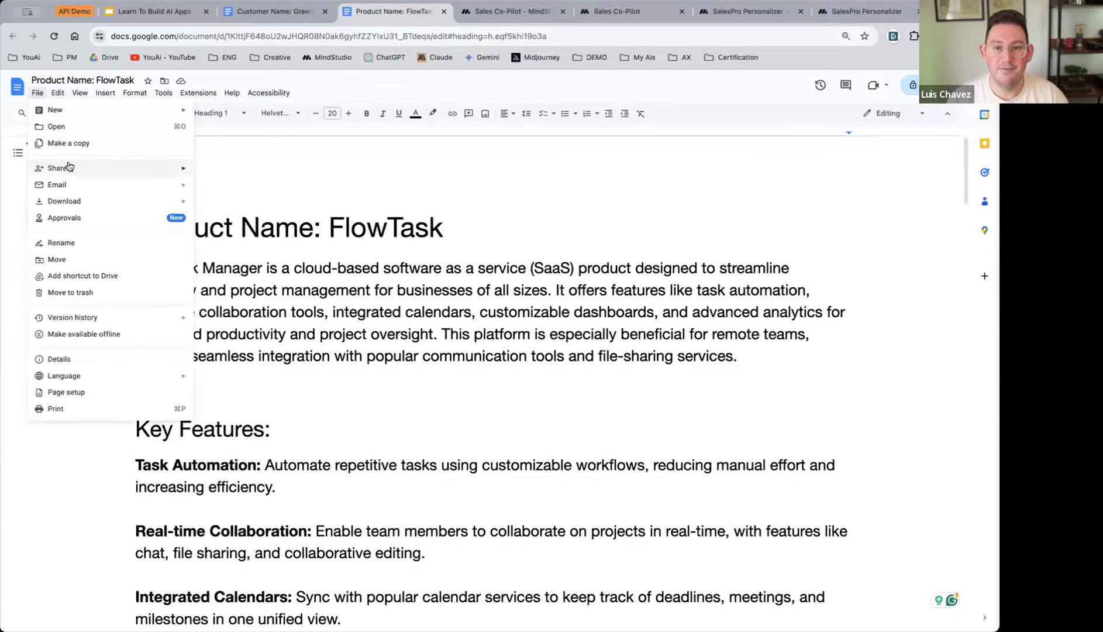
mouse_move(81, 201)
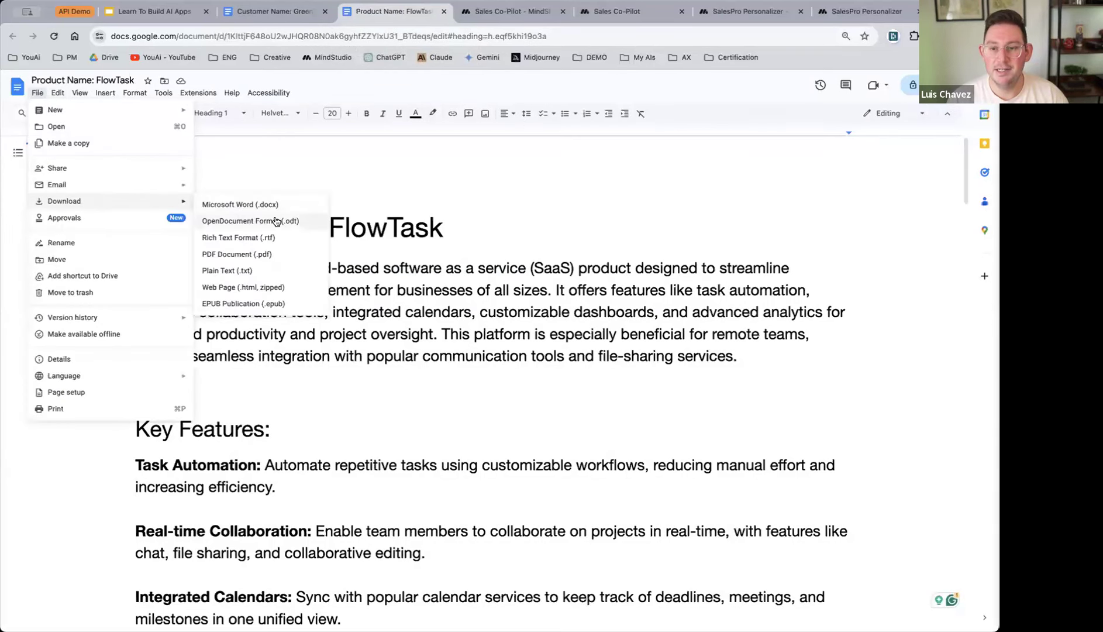
click(274, 255)
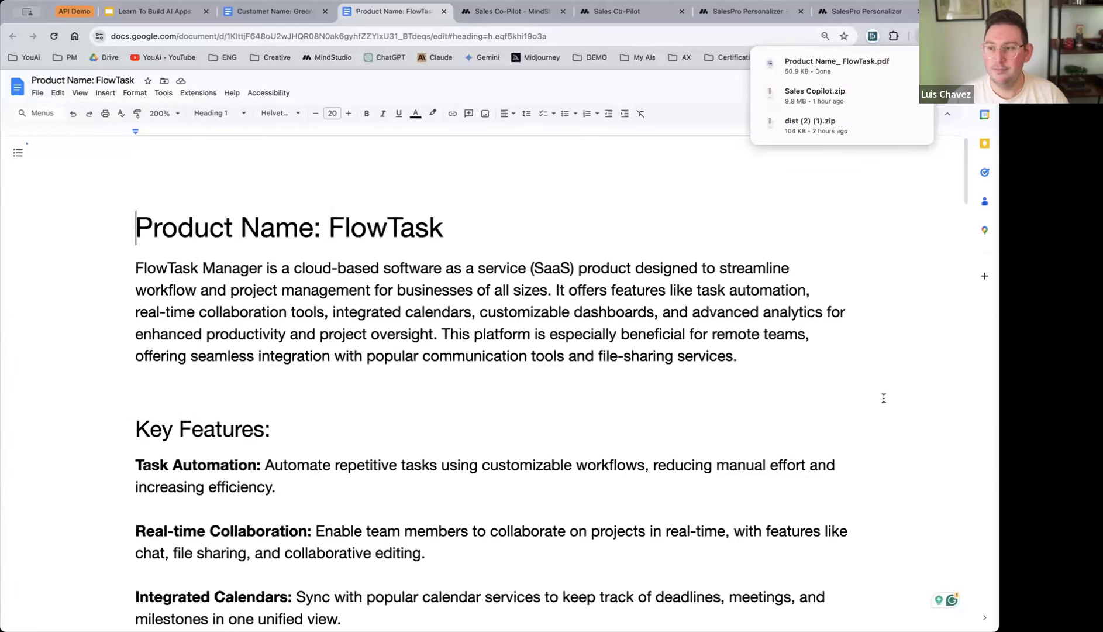
- Return to the SalesPro Personalizer draft preview and upload Product Name_ FlowTask.pdf as the product information document
click(856, 14)
click(158, 379)
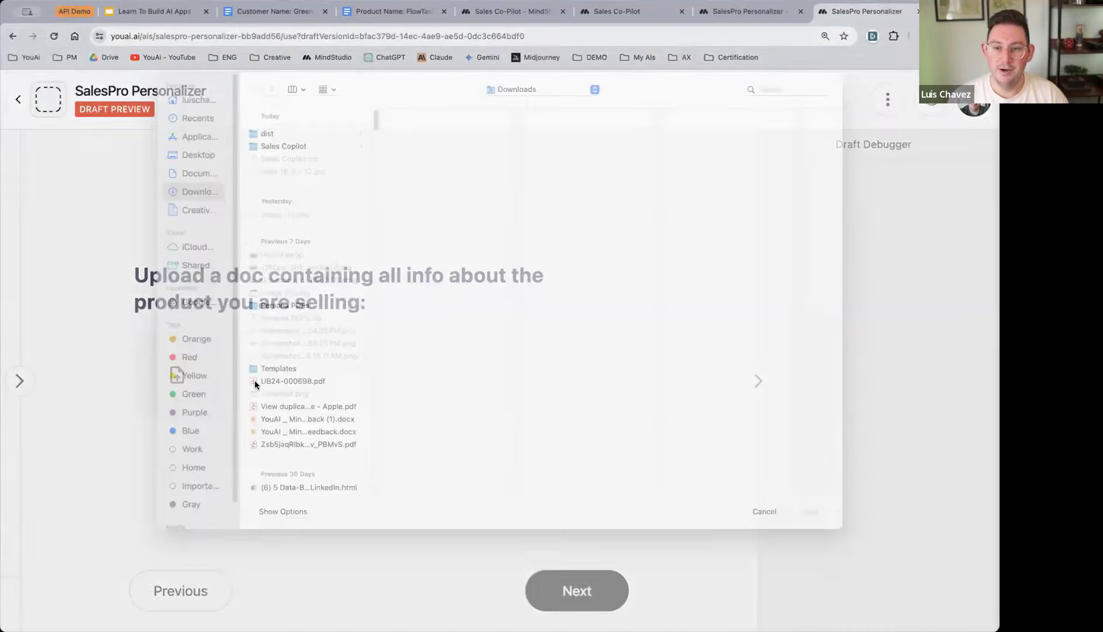
click(295, 161)
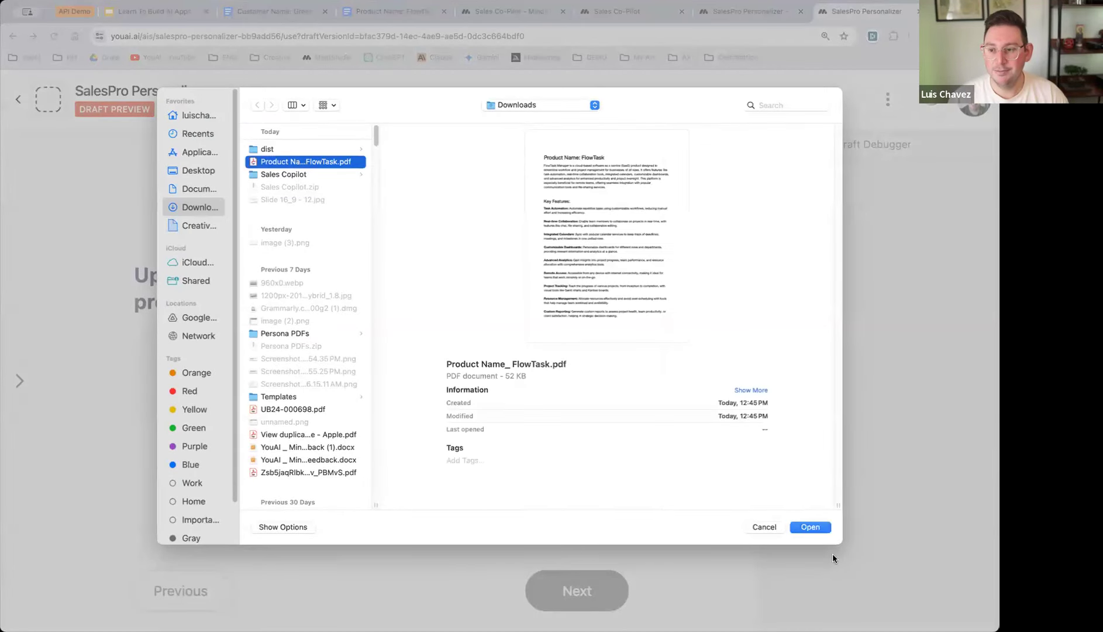
click(808, 528)
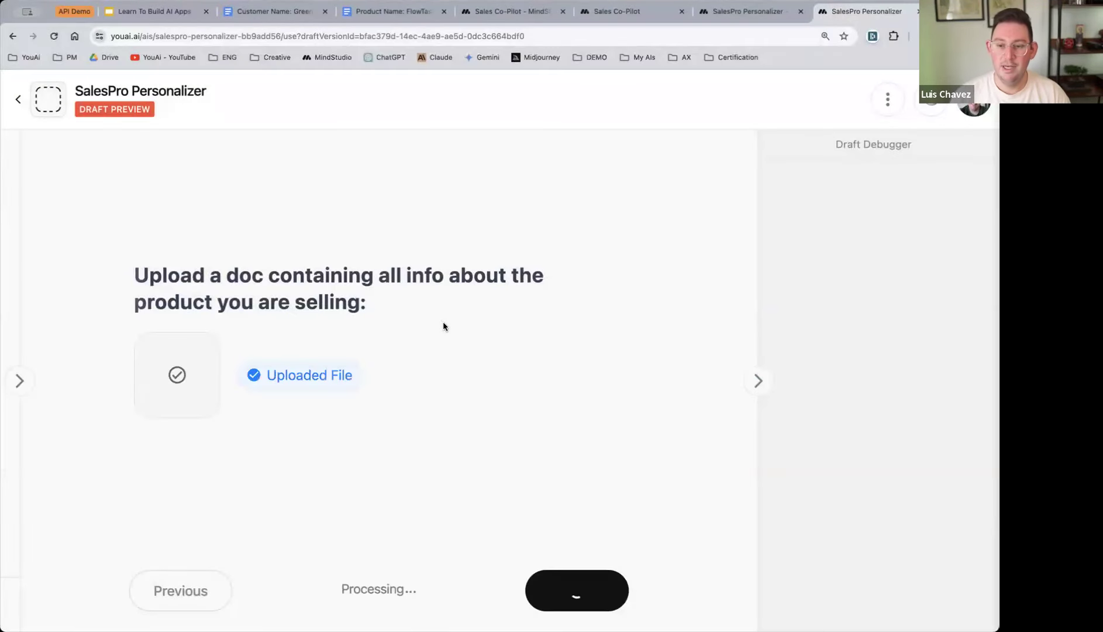
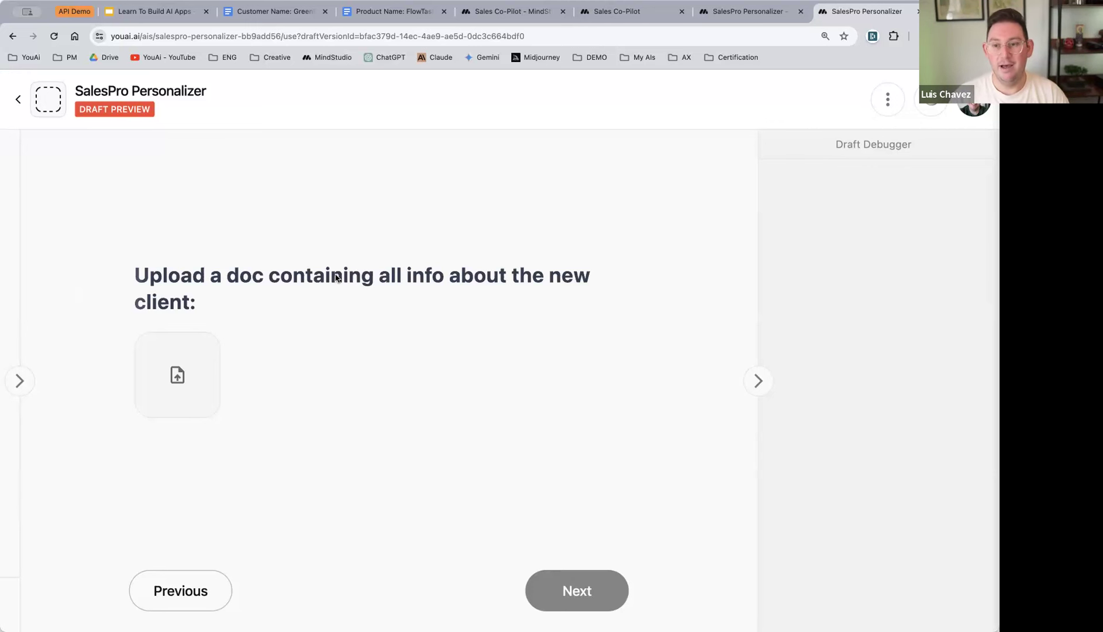
- Switch to the GreenTech Solutions customer document in Google Docs and download it as a PDF
click(301, 13)
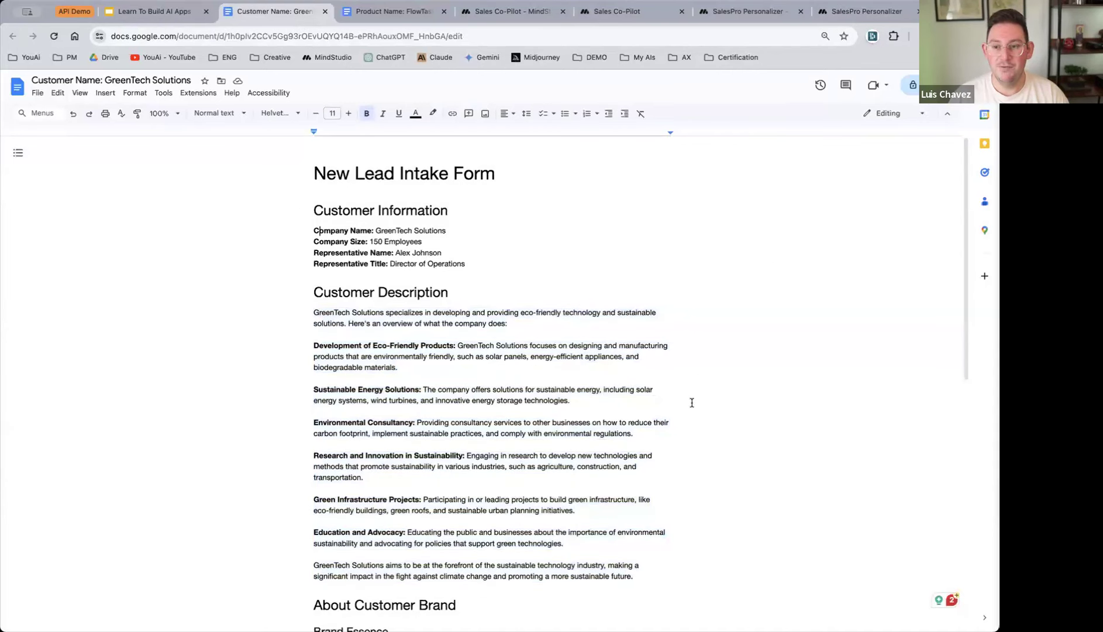
click(38, 93)
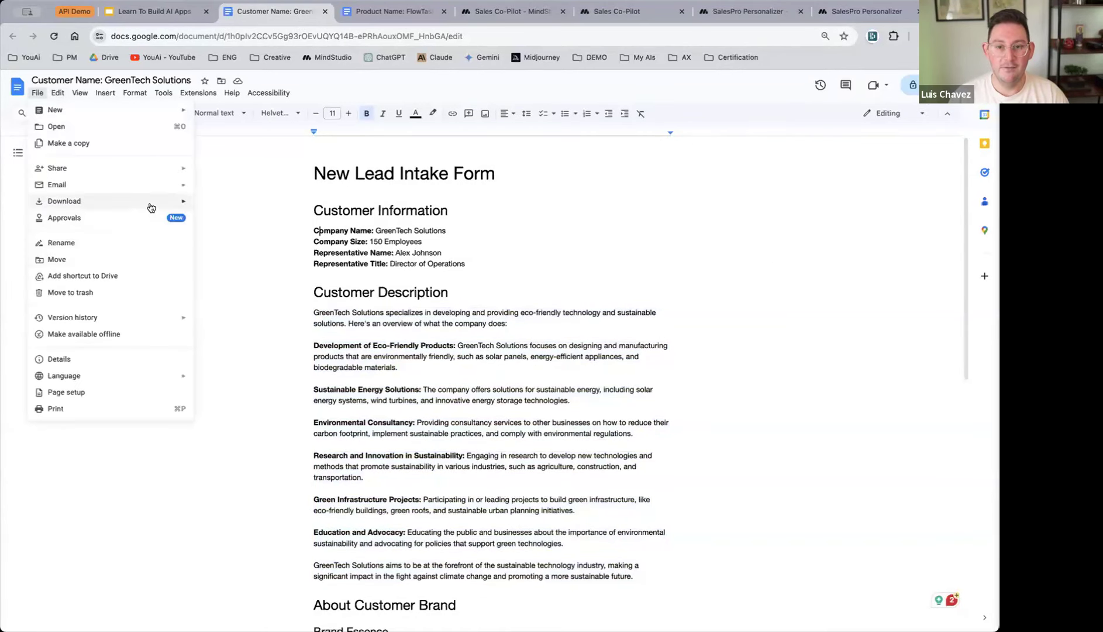
mouse_move(152, 205)
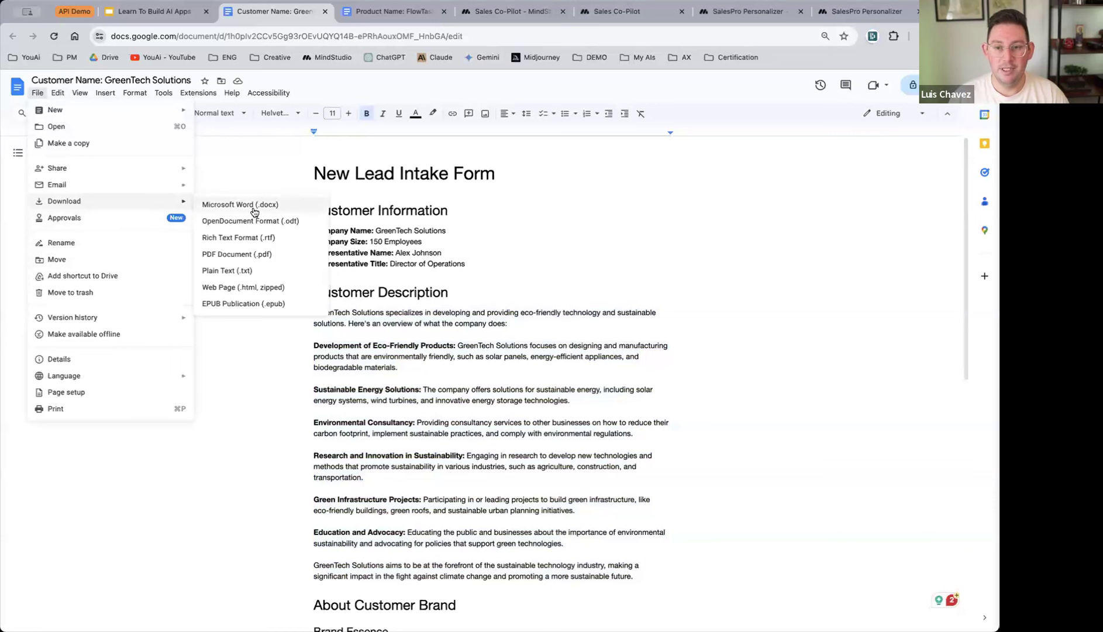
click(256, 255)
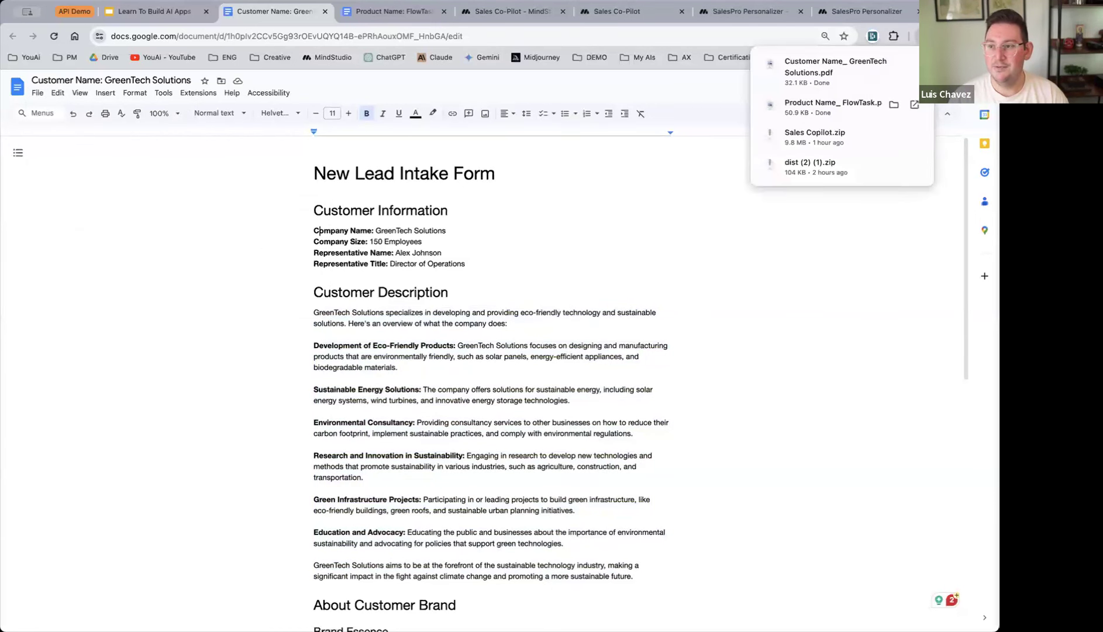
- Return to the SalesPro Personalizer draft preview and upload Customer Name_ GreenTech Solutions.pdf as the new client document
click(872, 13)
click(185, 358)
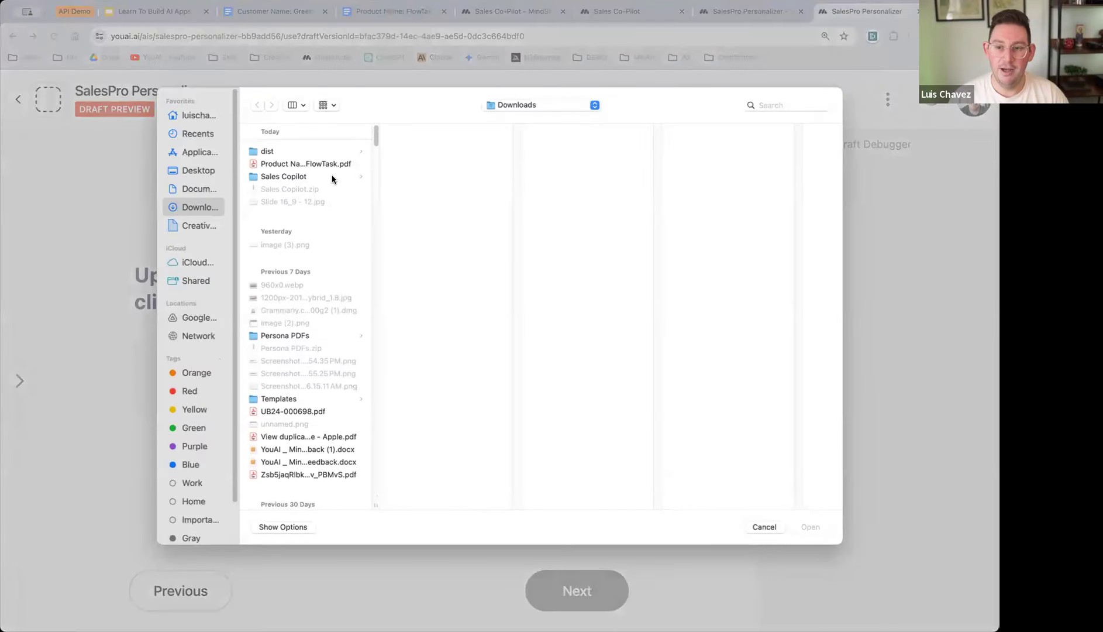
click(310, 149)
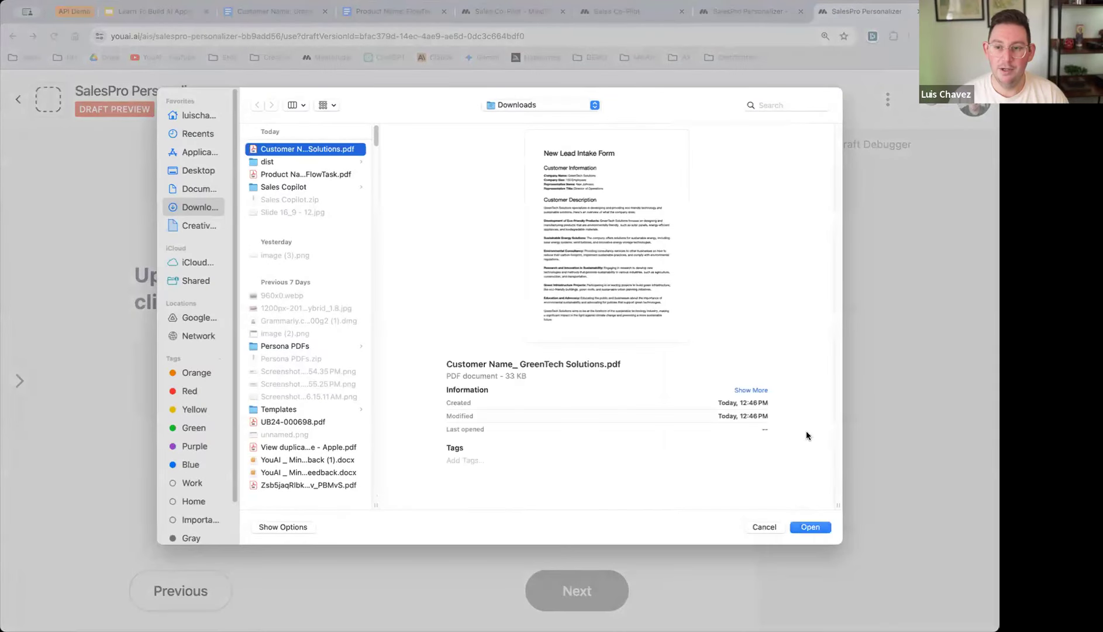
click(809, 527)
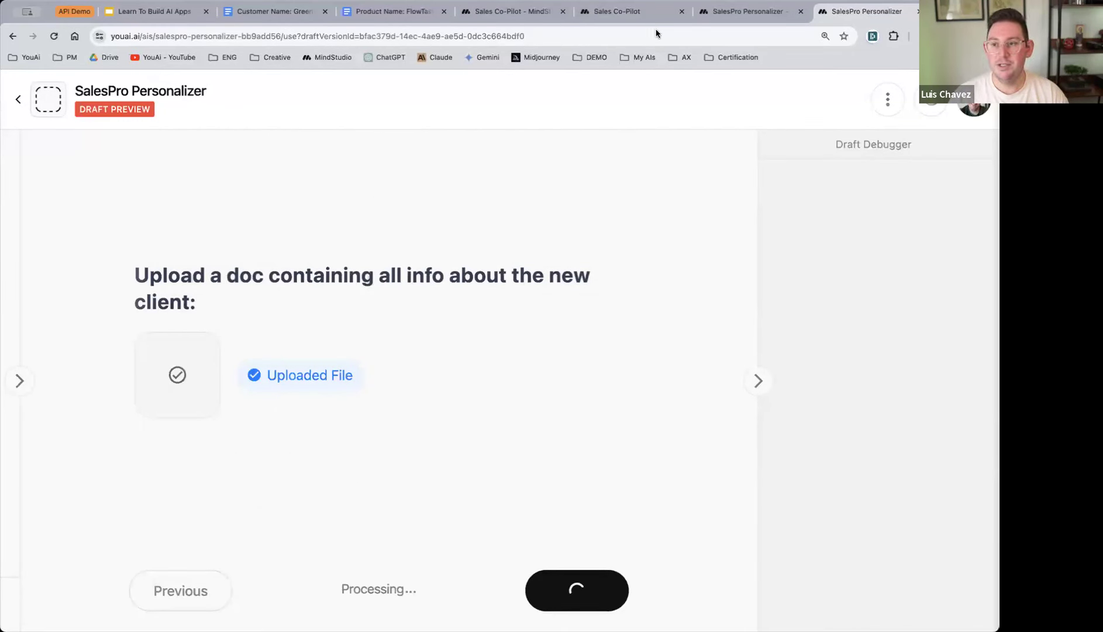
- Review the settings of the User Input block and both Send Message blocks in the Main.flow automation in the MindStudio builder
click(733, 13)
scroll(380, 378, down, 4)
scroll(335, 274, up, 2)
scroll(346, 392, up, 1)
scroll(345, 392, up, 1)
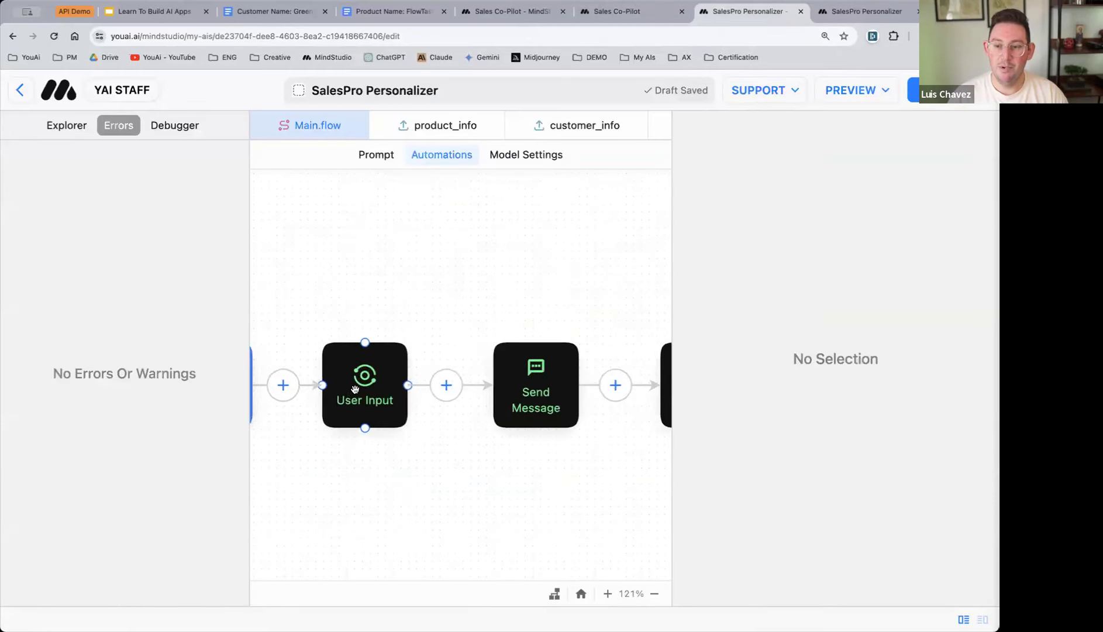
click(359, 386)
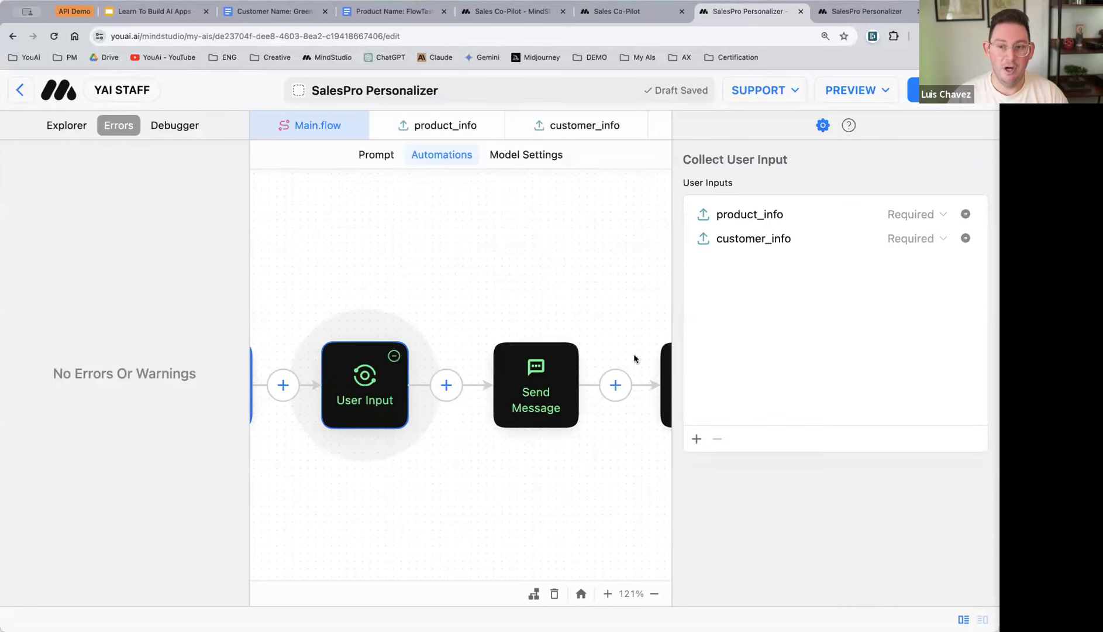
click(514, 386)
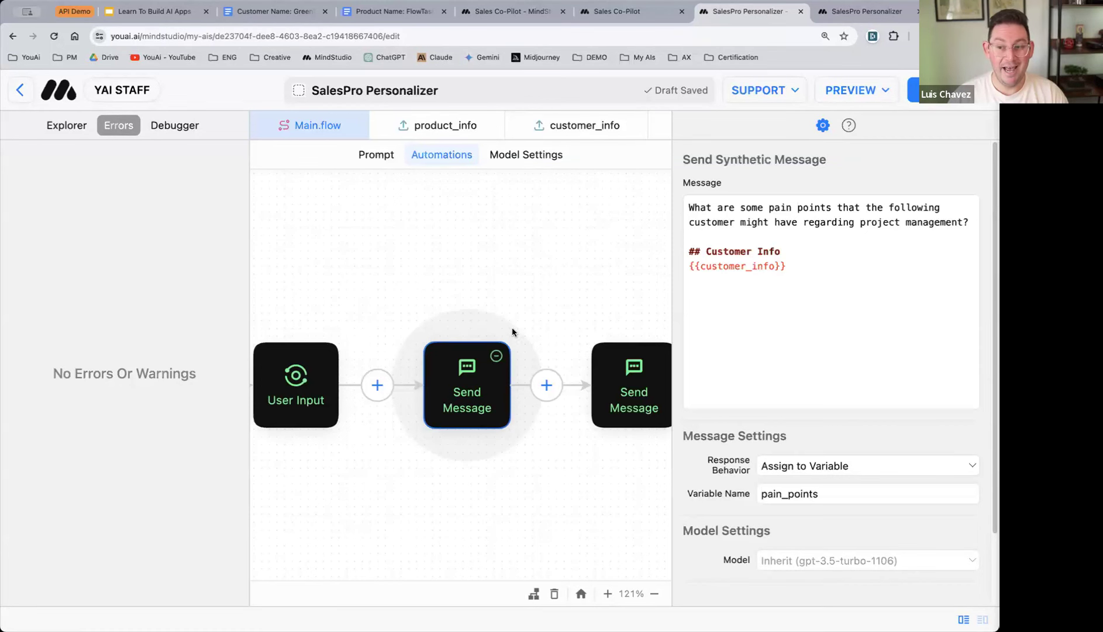
scroll(512, 331, right, 3)
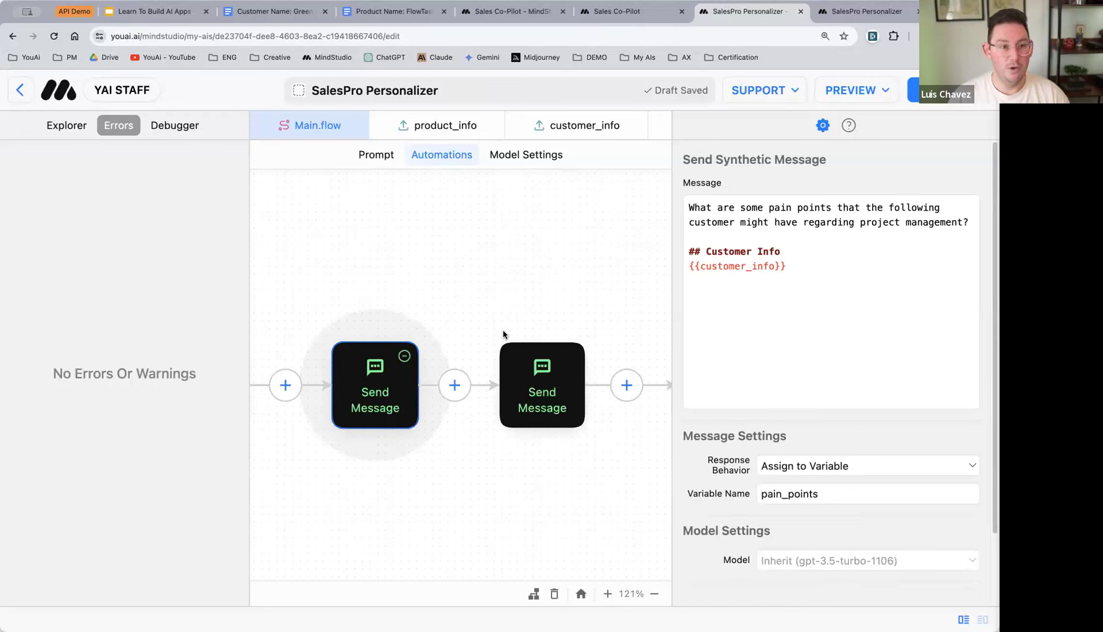
scroll(482, 378, right, 1)
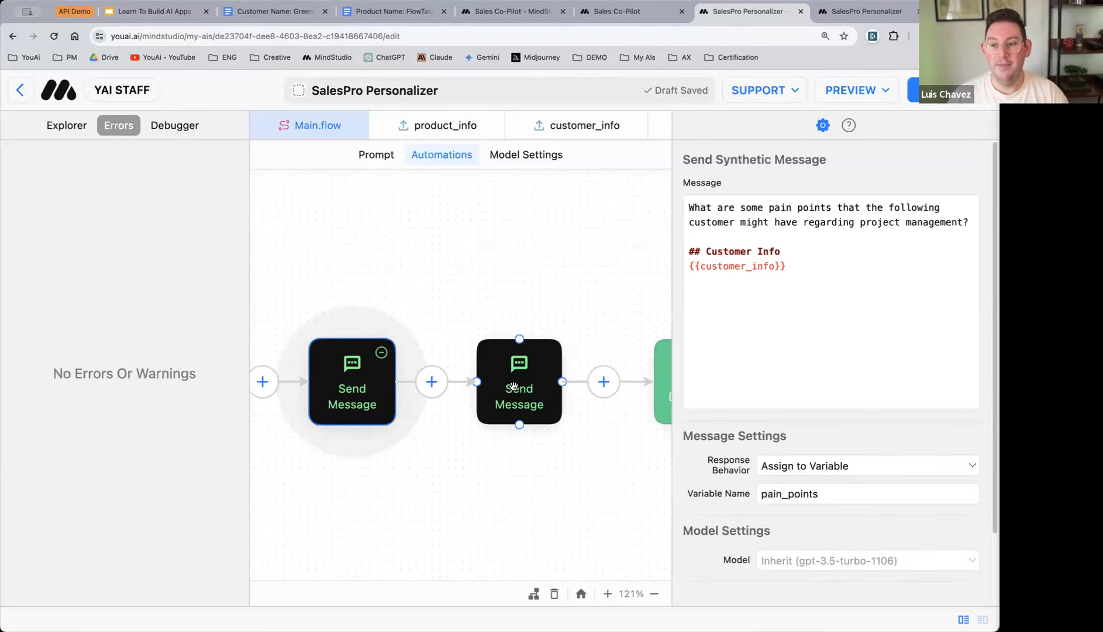
click(515, 385)
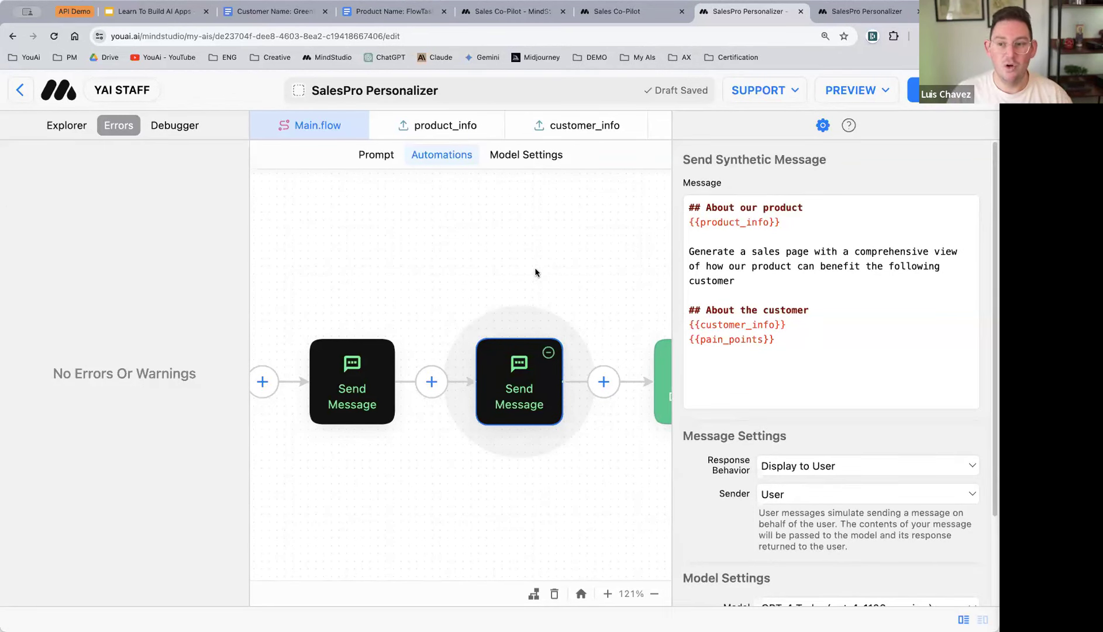
- Switch back to the draft preview and read through the generated GreenTech Solutions sales page
click(834, 15)
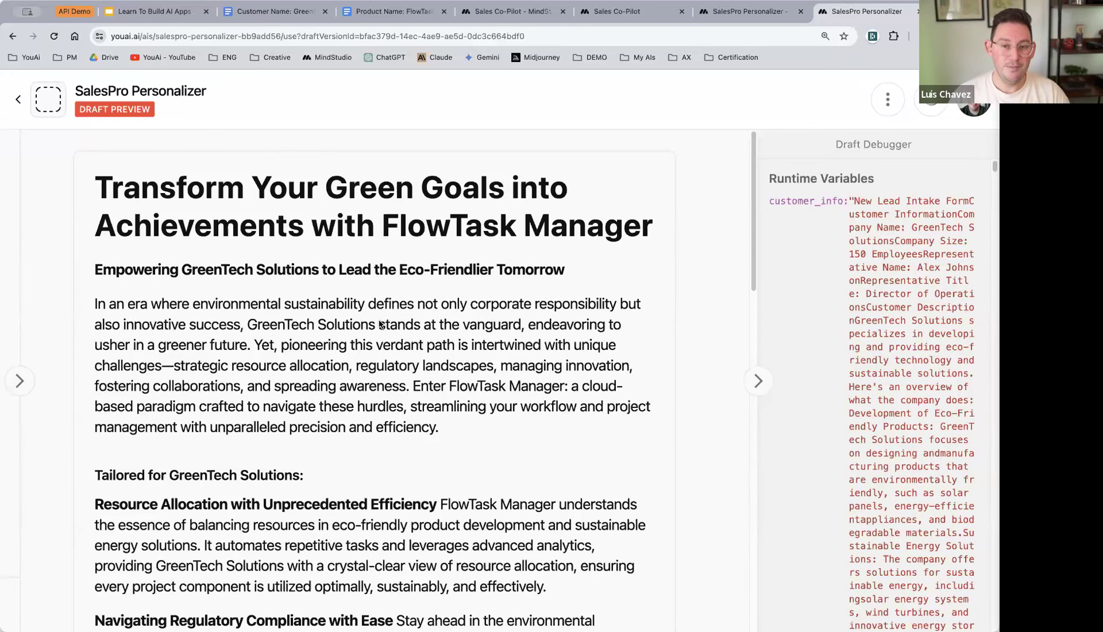
scroll(381, 331, down, 5)
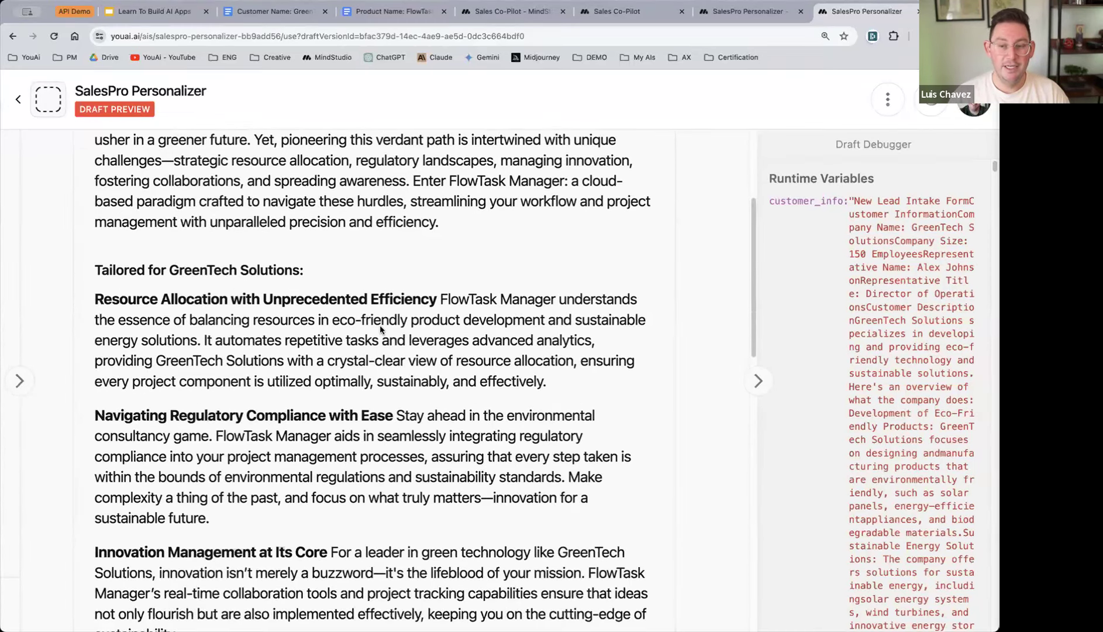
scroll(380, 330, down, 3)
scroll(380, 329, up, 8)
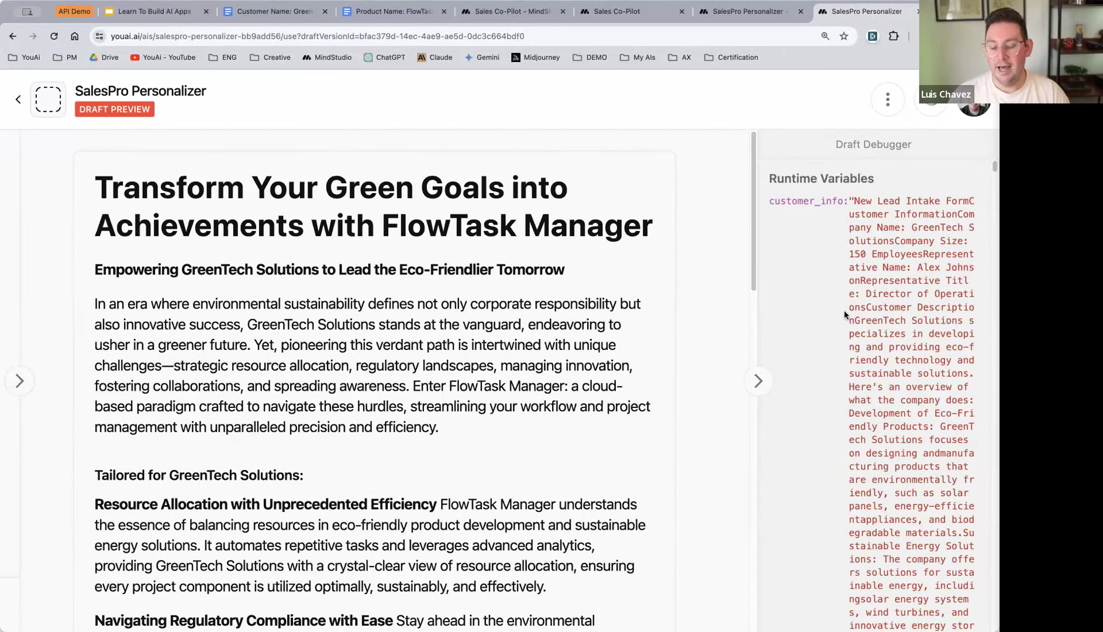
- Enlarge the draft preview and examine the customer_info runtime variable in the Draft Debugger, highlighting its name and the start of its value
key(super+equal)
key(super+equal)
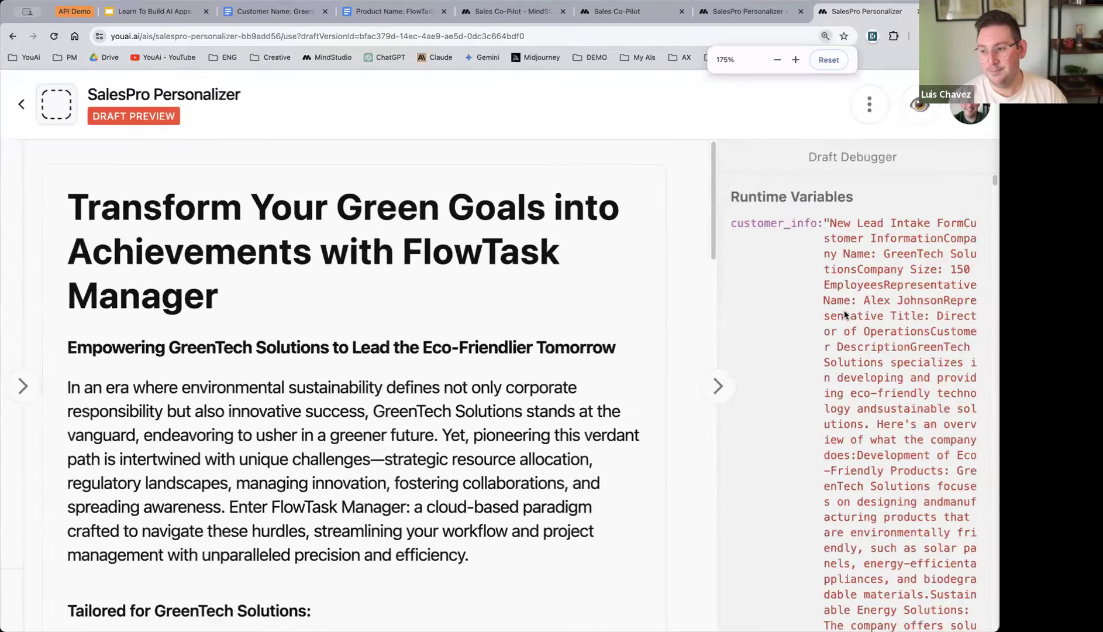
key(super+minus)
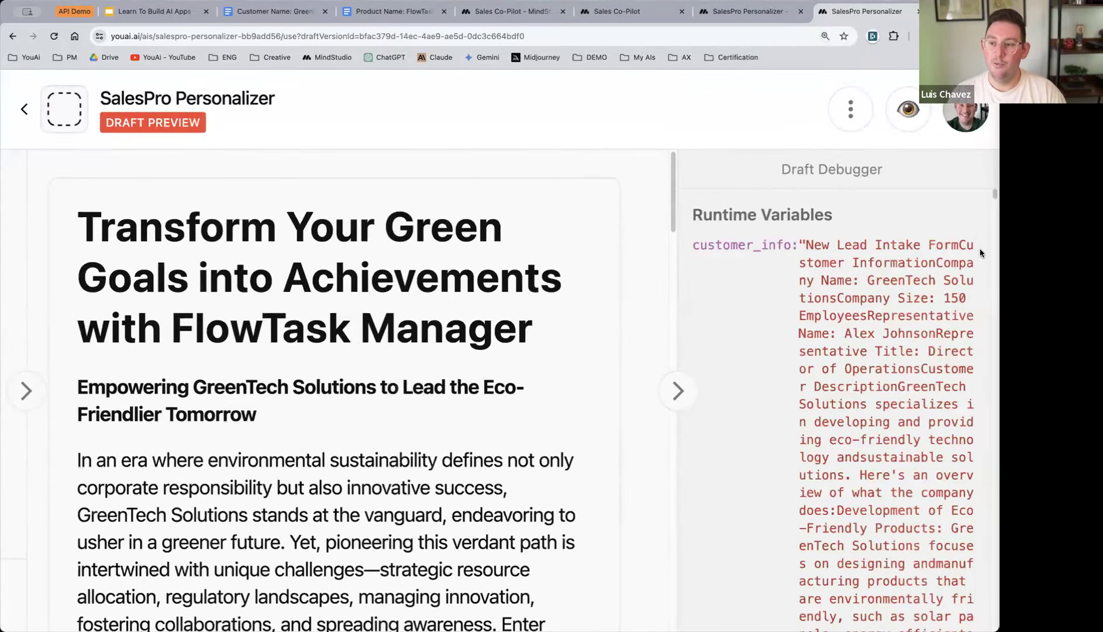
scroll(840, 263, down, 1)
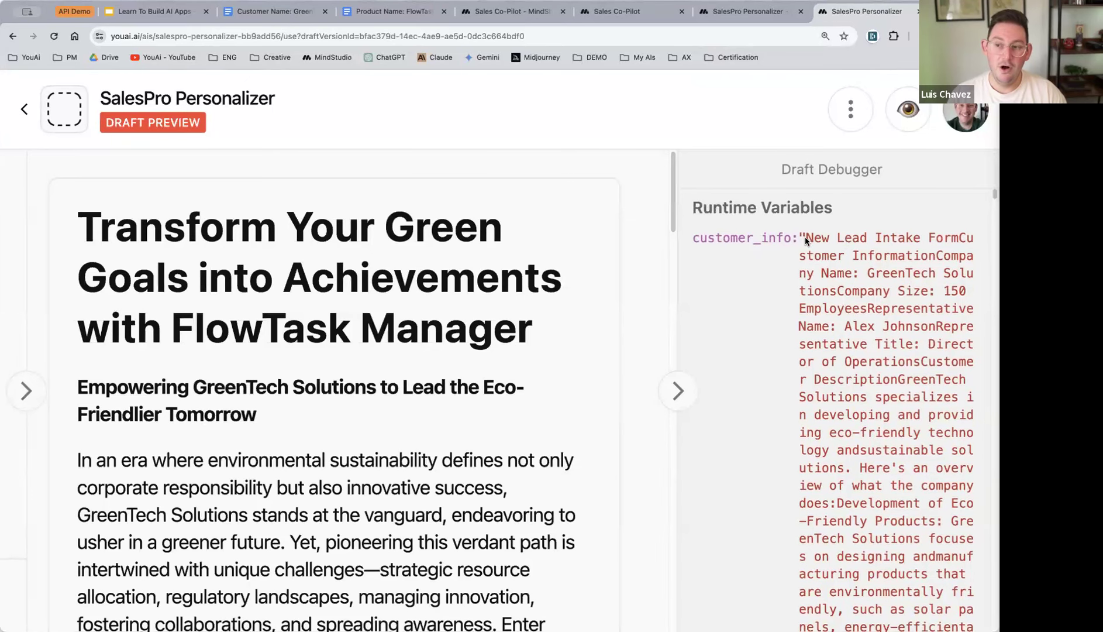
scroll(871, 342, down, 2)
scroll(870, 332, up, 3)
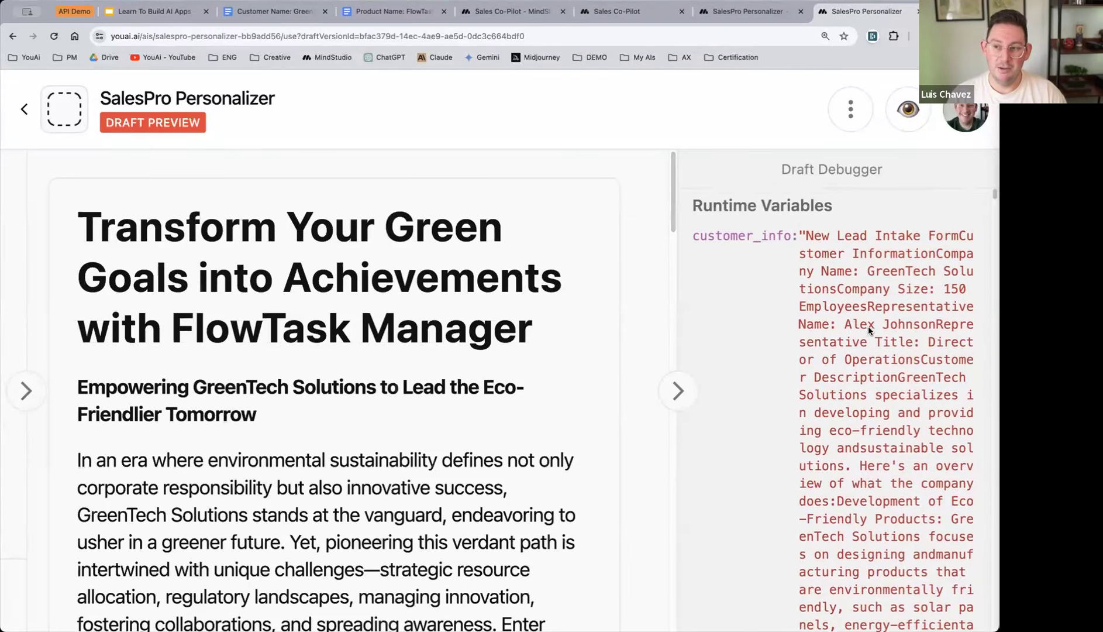
double_click(744, 245)
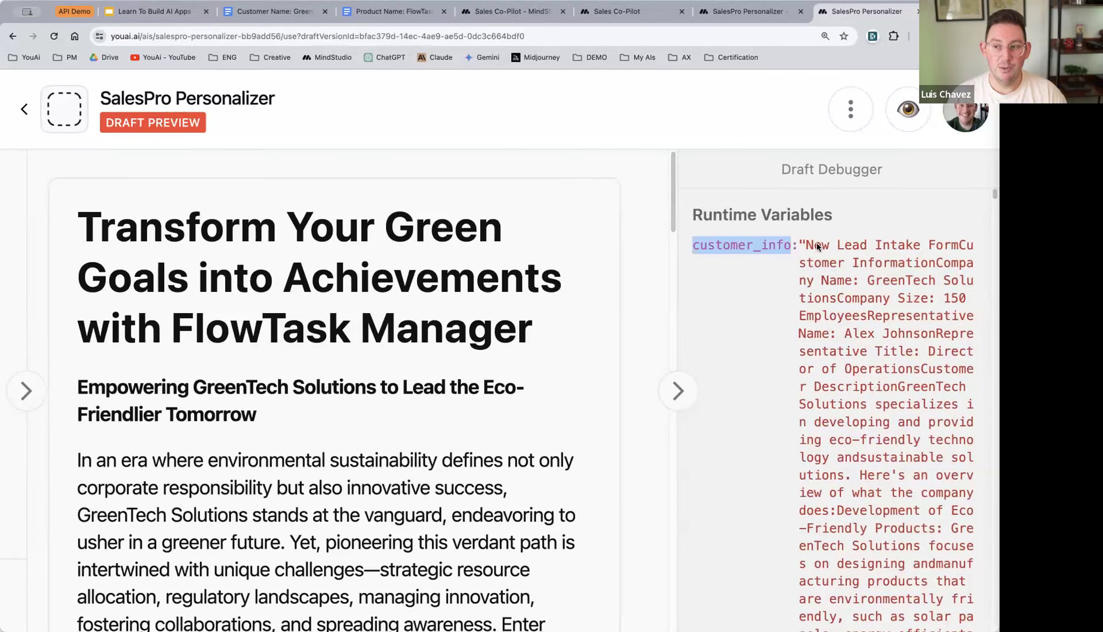
drag(812, 246, 835, 334)
- Read through the remaining runtime variables in the Draft Debugger, down to the end of product_info and the last message settings
scroll(899, 435, down, 4)
scroll(899, 434, down, 15)
scroll(901, 426, down, 11)
scroll(910, 411, up, 2)
scroll(912, 408, down, 6)
scroll(898, 426, down, 5)
scroll(912, 418, down, 7)
scroll(913, 417, down, 8)
scroll(917, 425, down, 6)
scroll(883, 345, down, 2)
click(814, 332)
scroll(877, 369, down, 15)
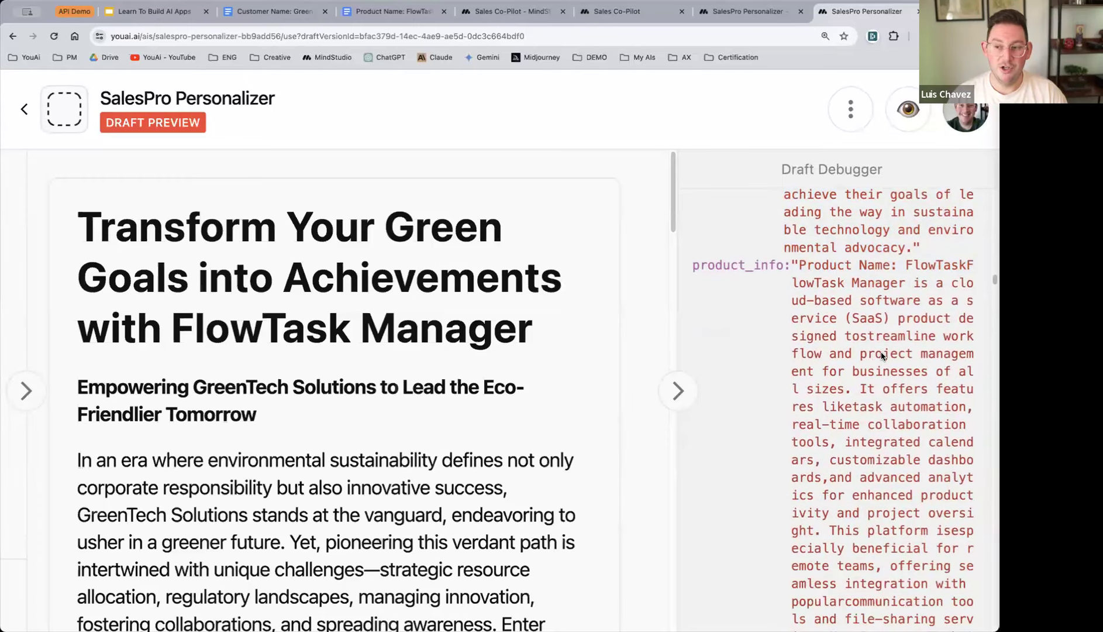
scroll(897, 386, down, 15)
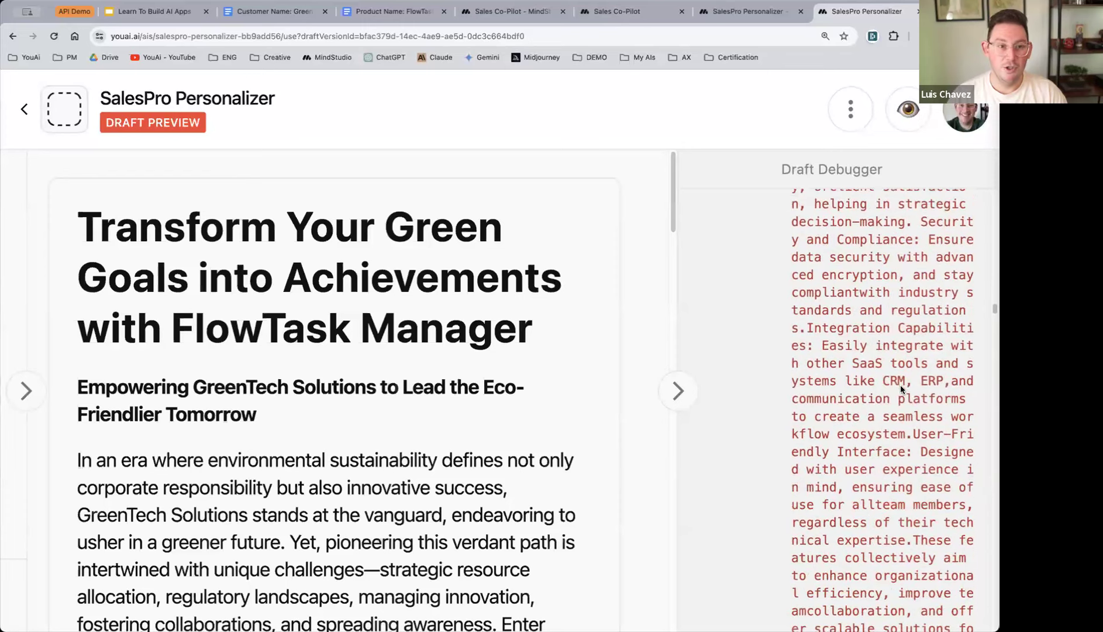
scroll(921, 391, down, 15)
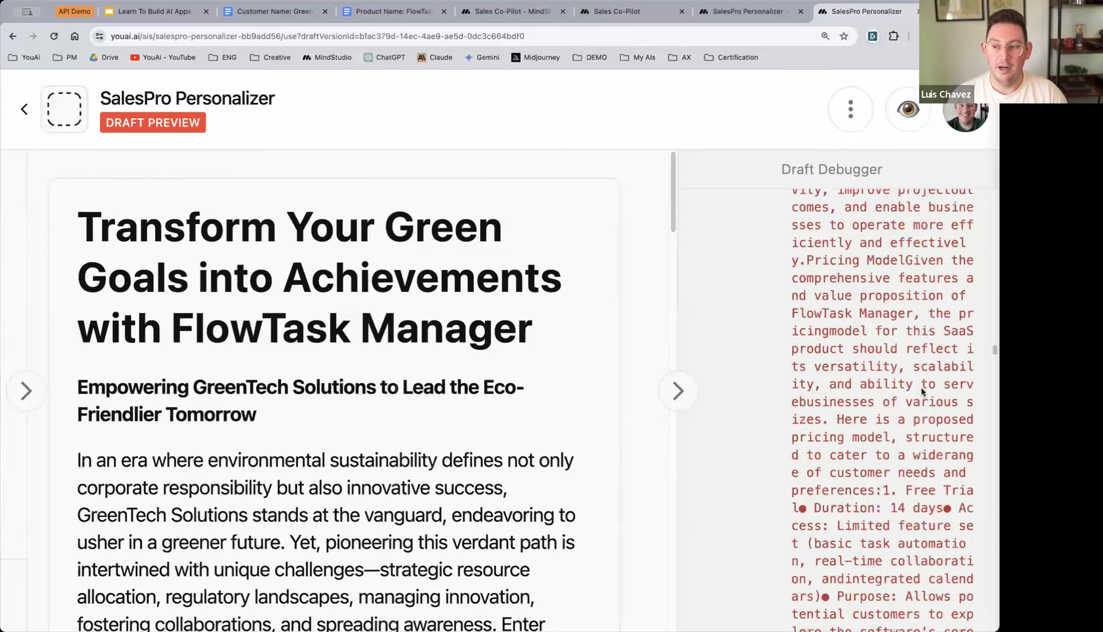
scroll(917, 383, up, 10)
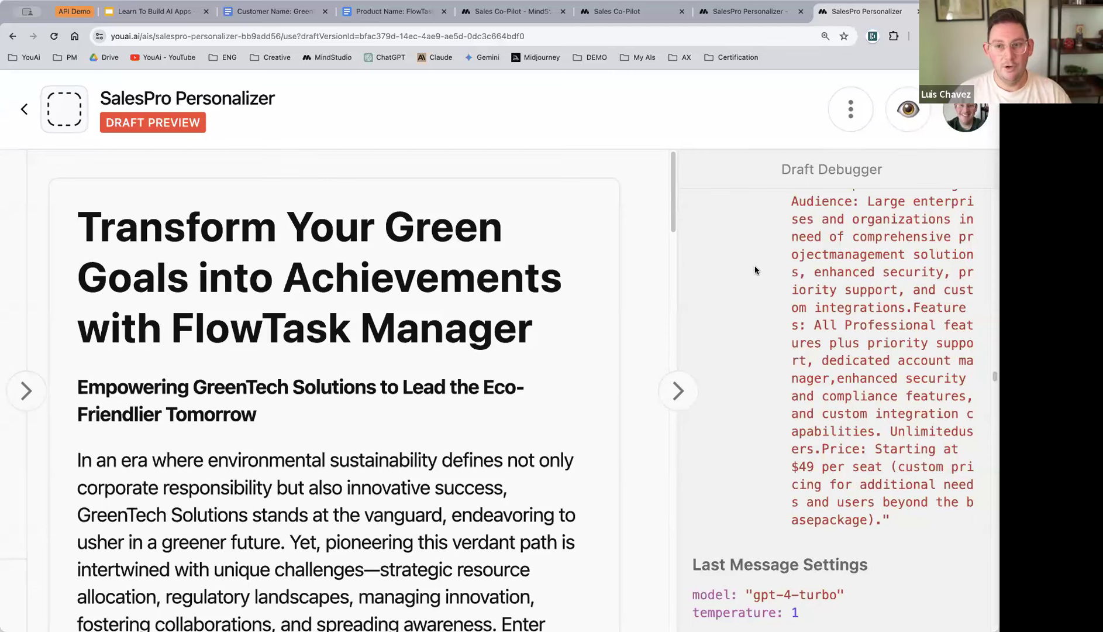
- Switch to the MindStudio builder, reset its zoom to 150%, open the GreenTech Solutions thread in the Debugger and examine its action log
click(739, 14)
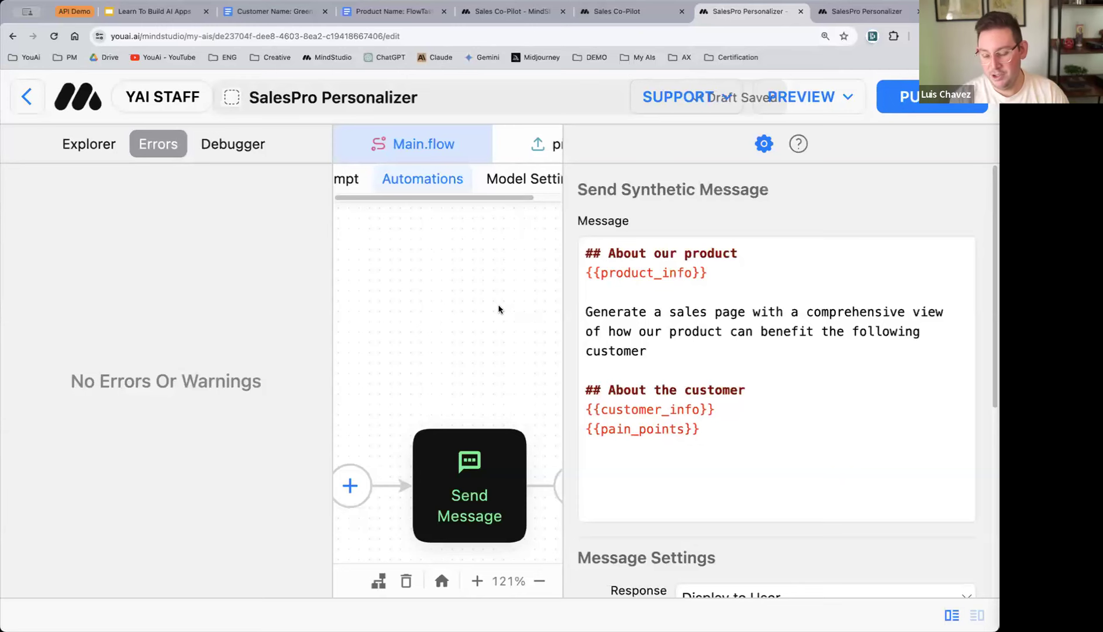
key(super+minus)
key(super+minus)
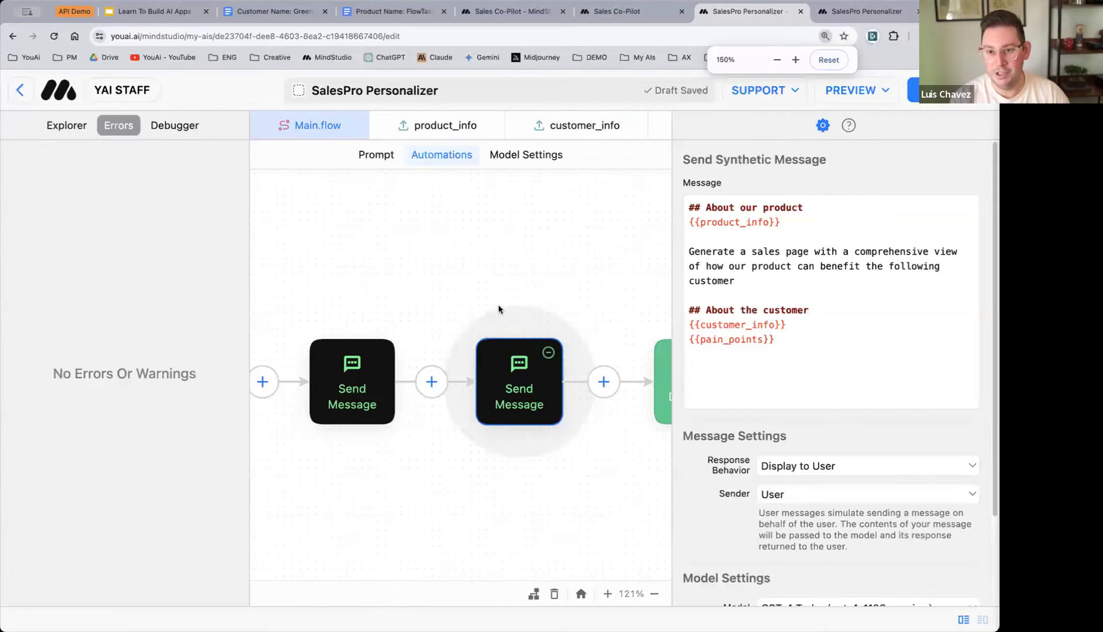
click(178, 131)
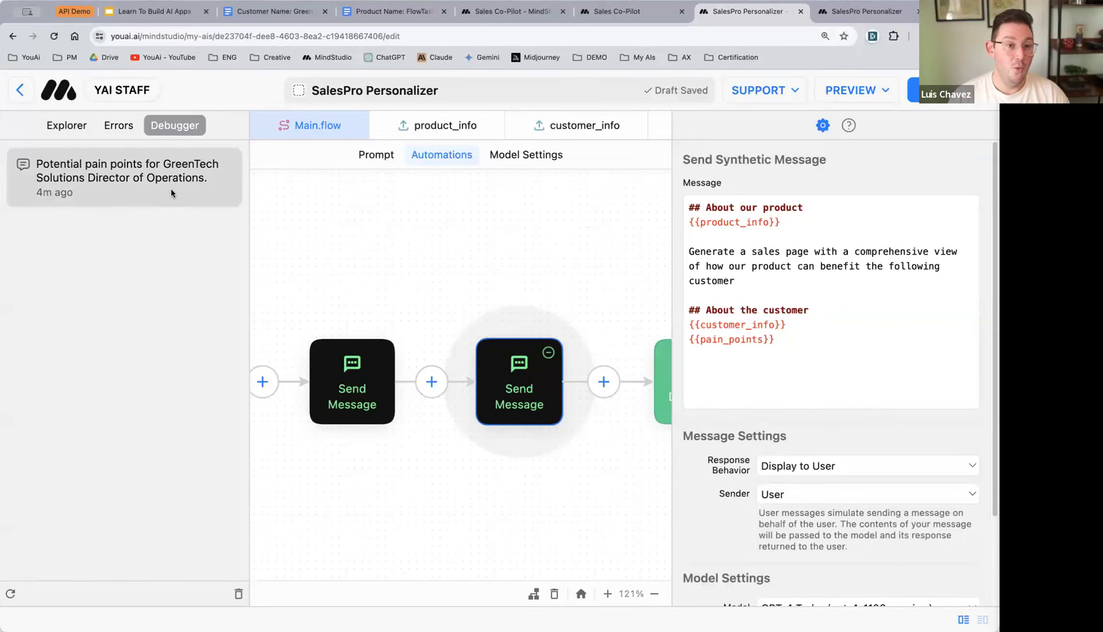
click(109, 180)
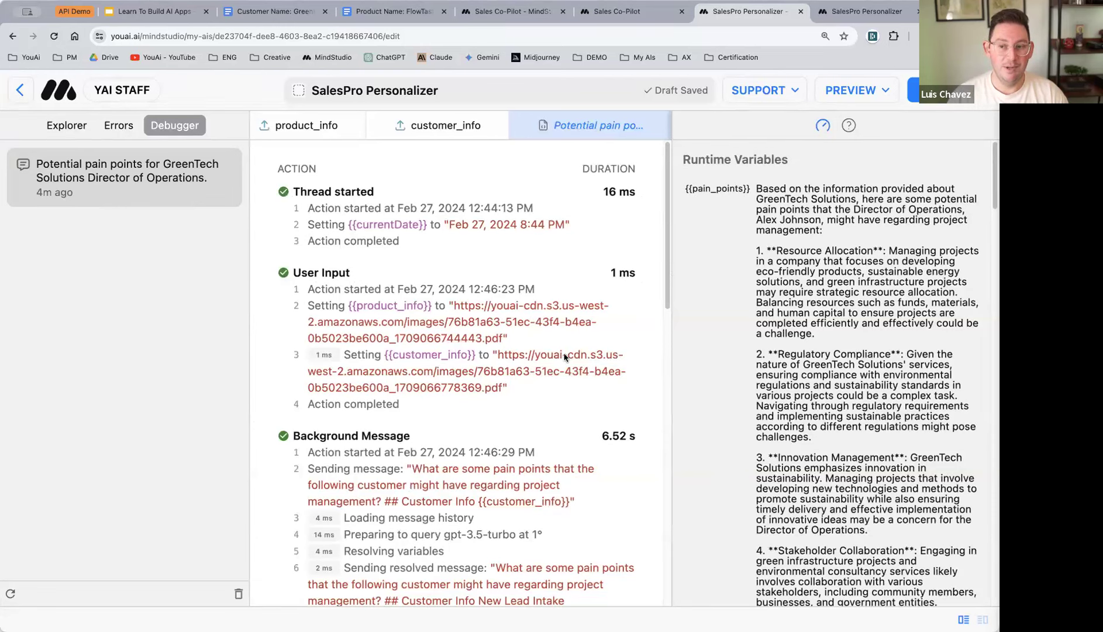
scroll(435, 289, down, 1)
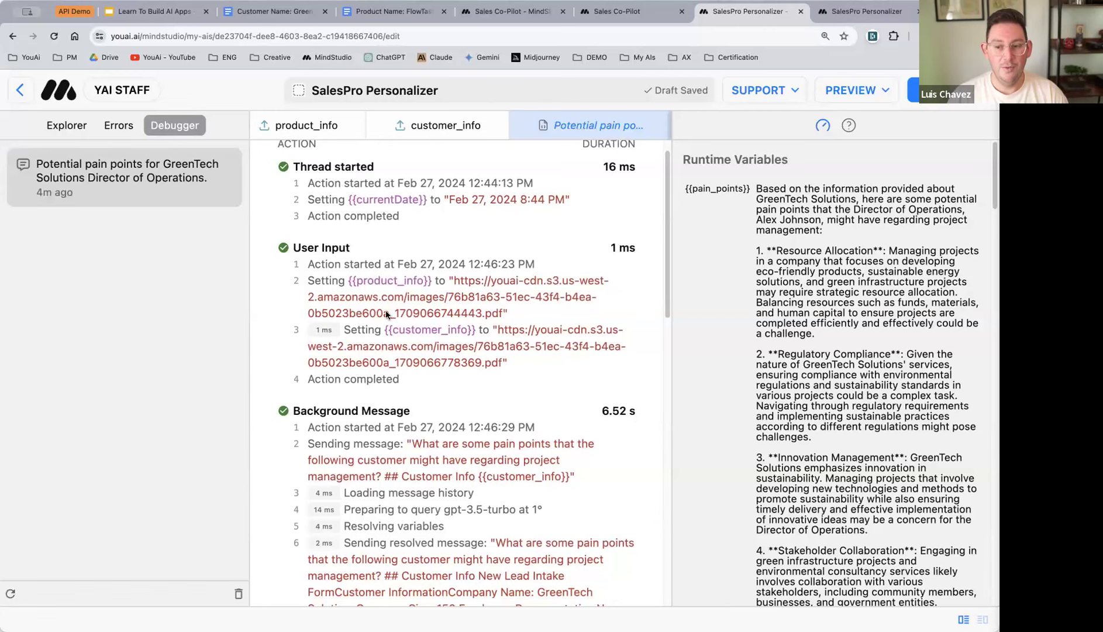
scroll(445, 331, down, 2)
scroll(437, 328, up, 3)
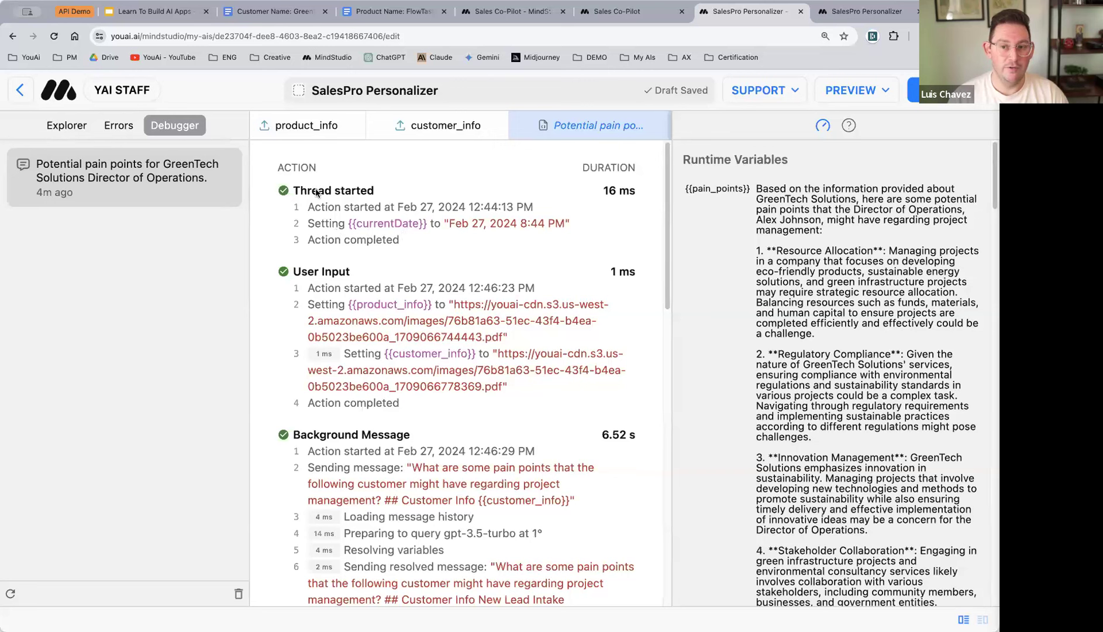
- Read through the thread's action log, highlighting the Thread started, User Input and Background Message entries
drag(295, 191, 384, 200)
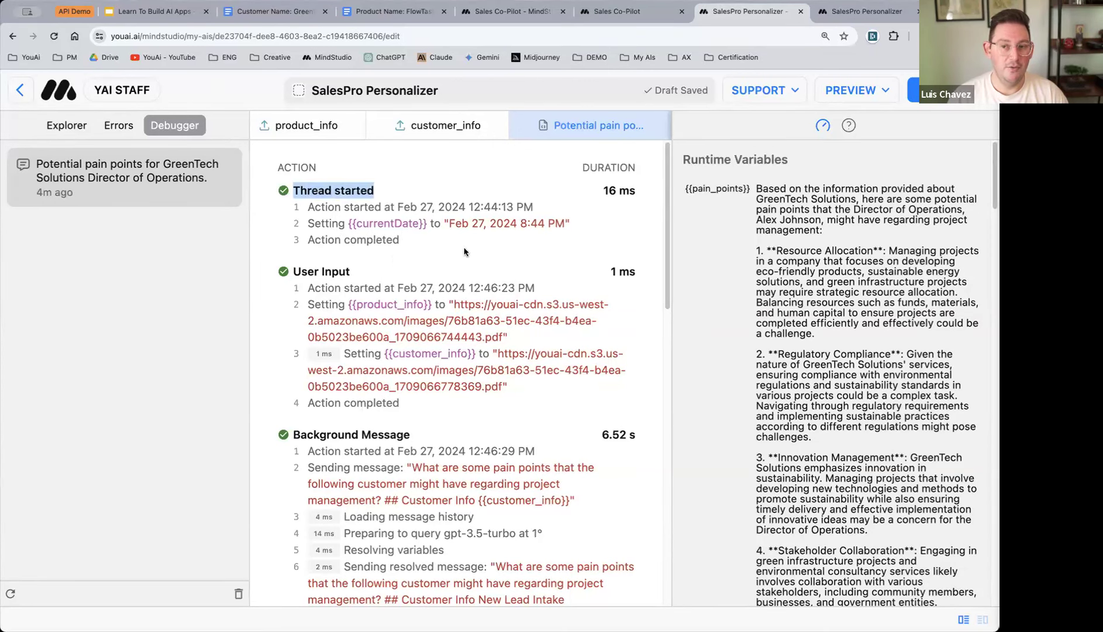
scroll(374, 269, down, 2)
drag(294, 220, 360, 227)
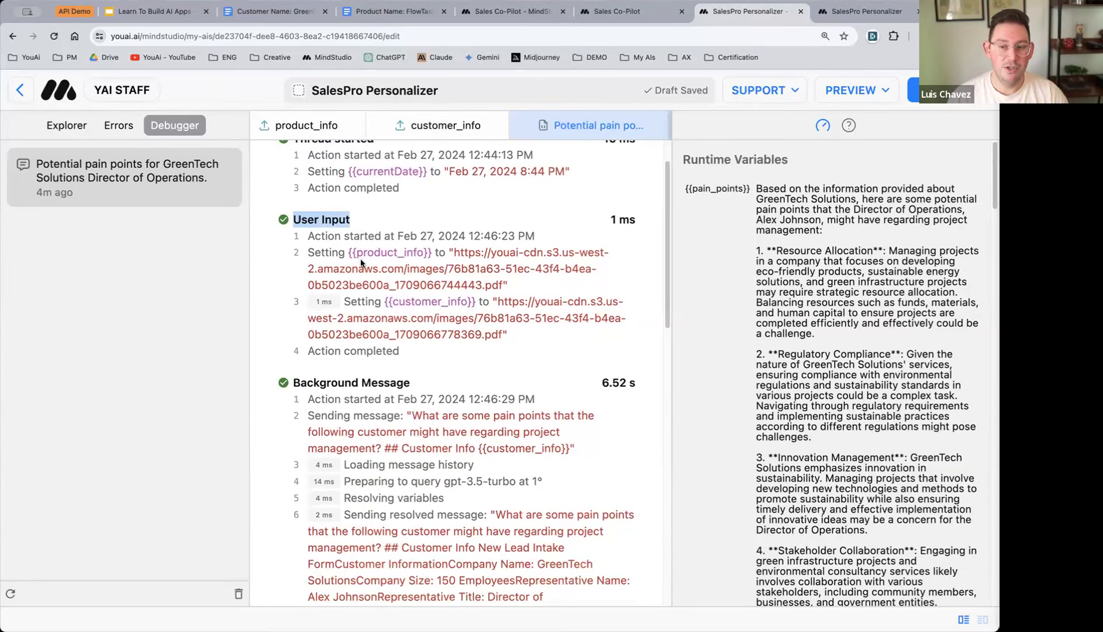
scroll(361, 263, down, 3)
click(328, 322)
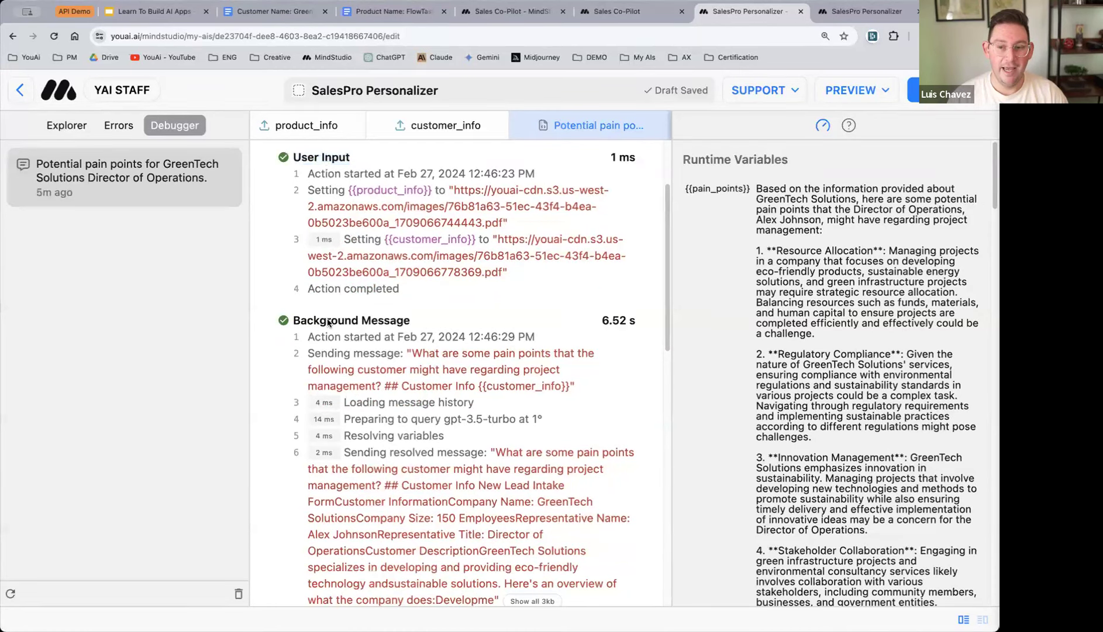
triple_click(328, 322)
scroll(431, 416, down, 1)
scroll(432, 418, down, 14)
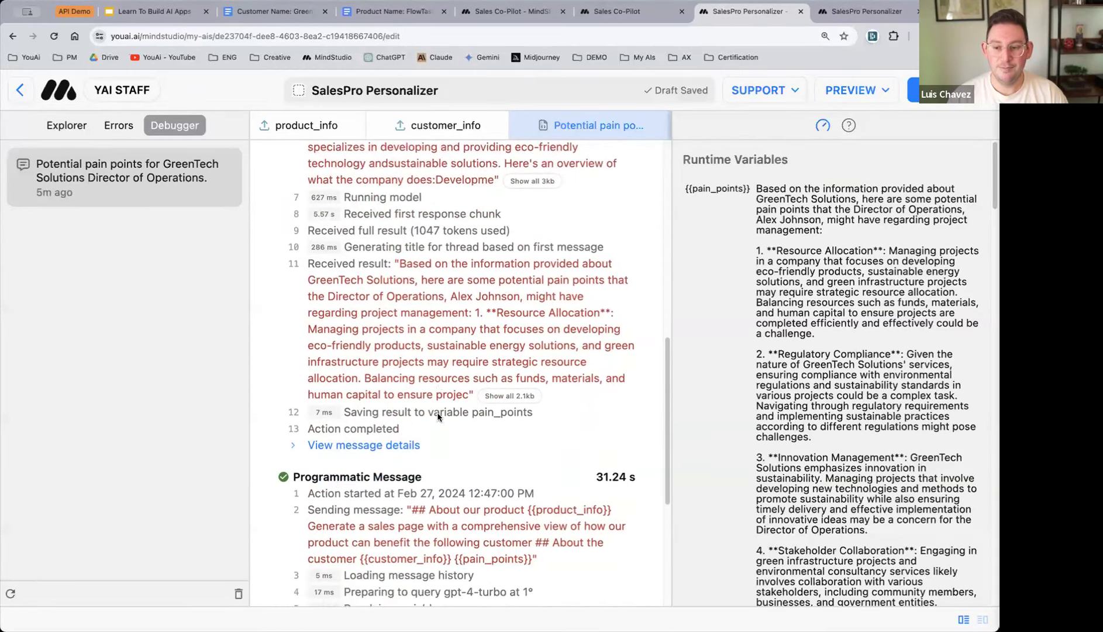
- Examine the Programmatic Message entry through to the end of the action log, highlighting its name, and return to the Background Message
scroll(438, 416, down, 2)
triple_click(334, 412)
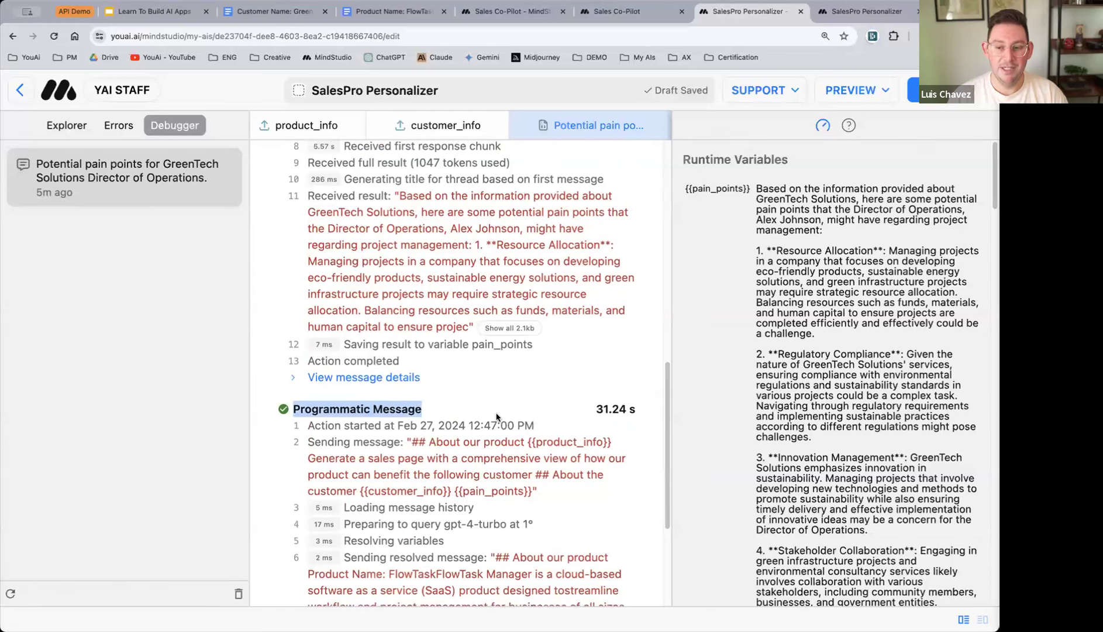
scroll(497, 416, down, 5)
scroll(496, 417, down, 1)
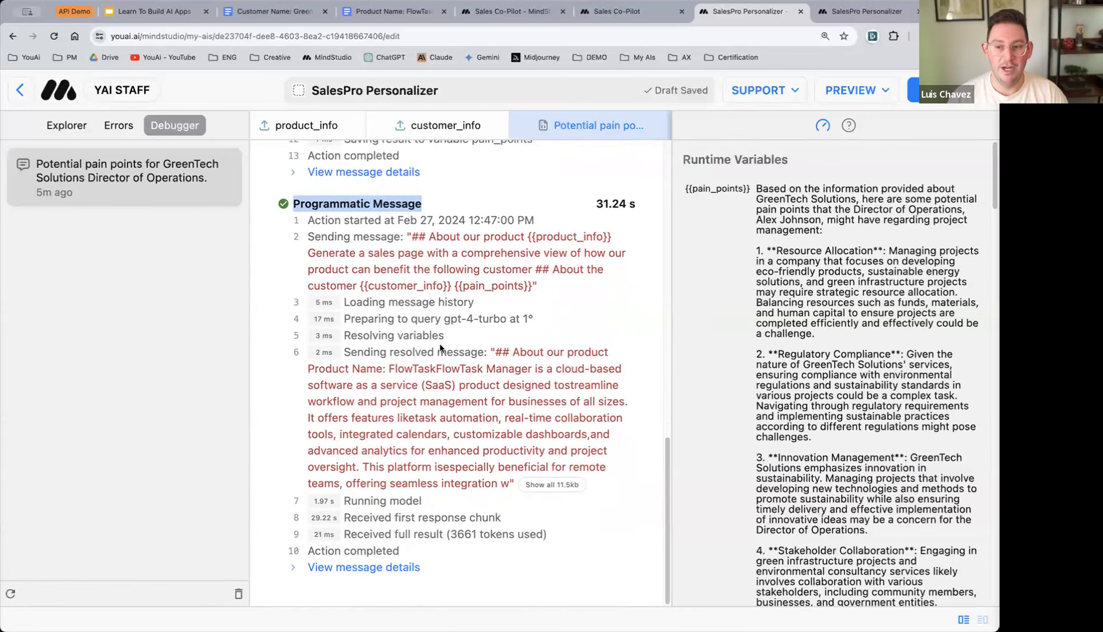
scroll(419, 325, up, 6)
scroll(479, 367, up, 10)
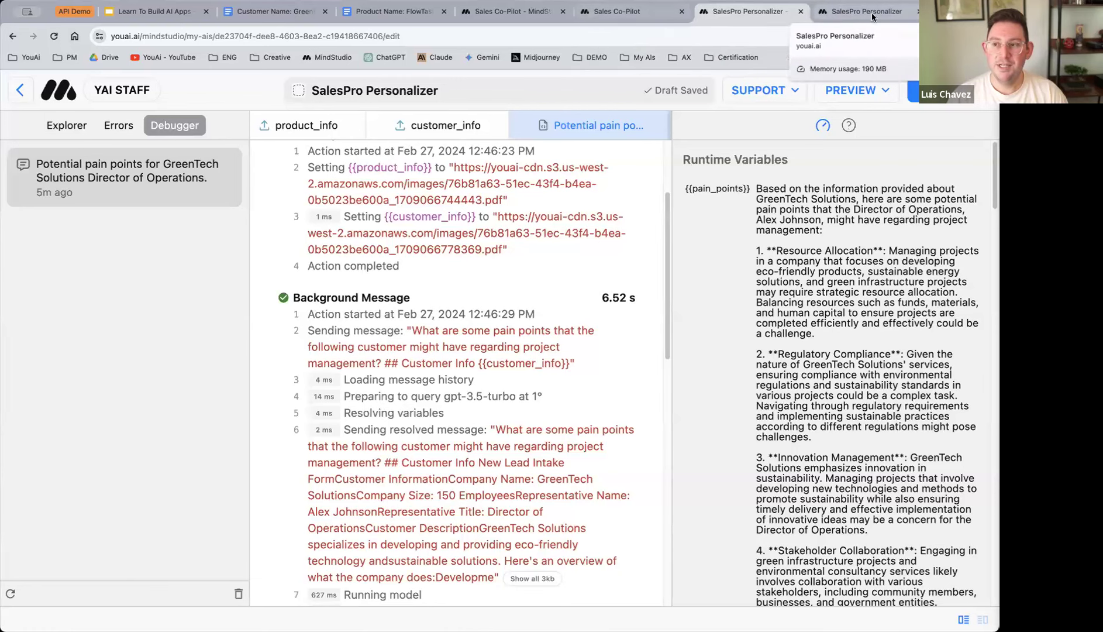
- Switch to the draft preview, open the generated sales page for editing, and show the thread list with the zoom reduced to 125%
click(846, 14)
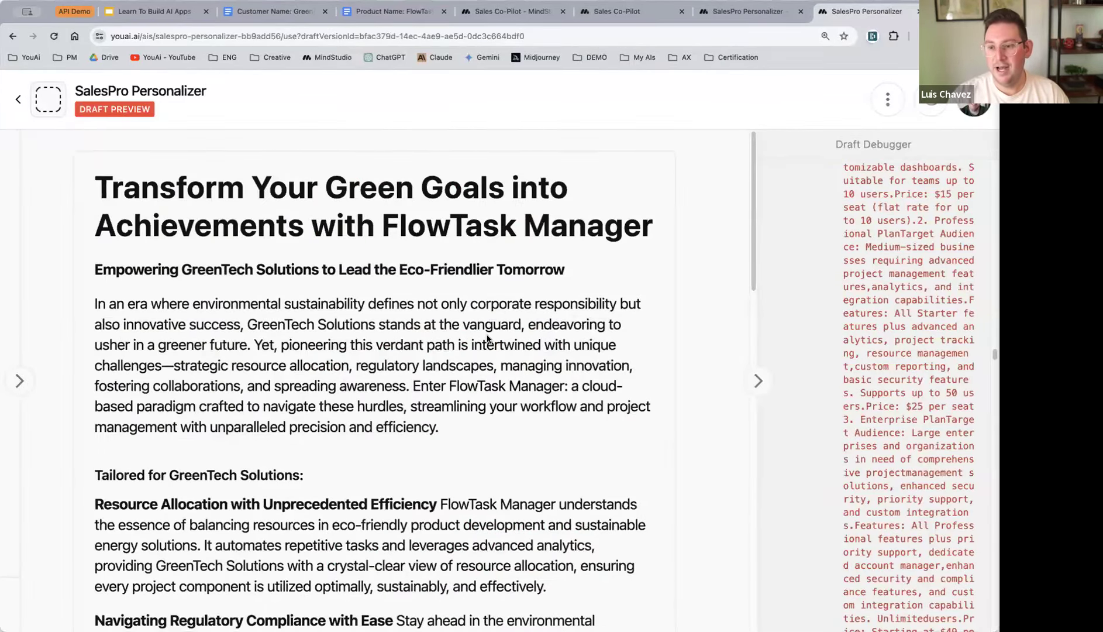
scroll(495, 381, down, 20)
click(619, 588)
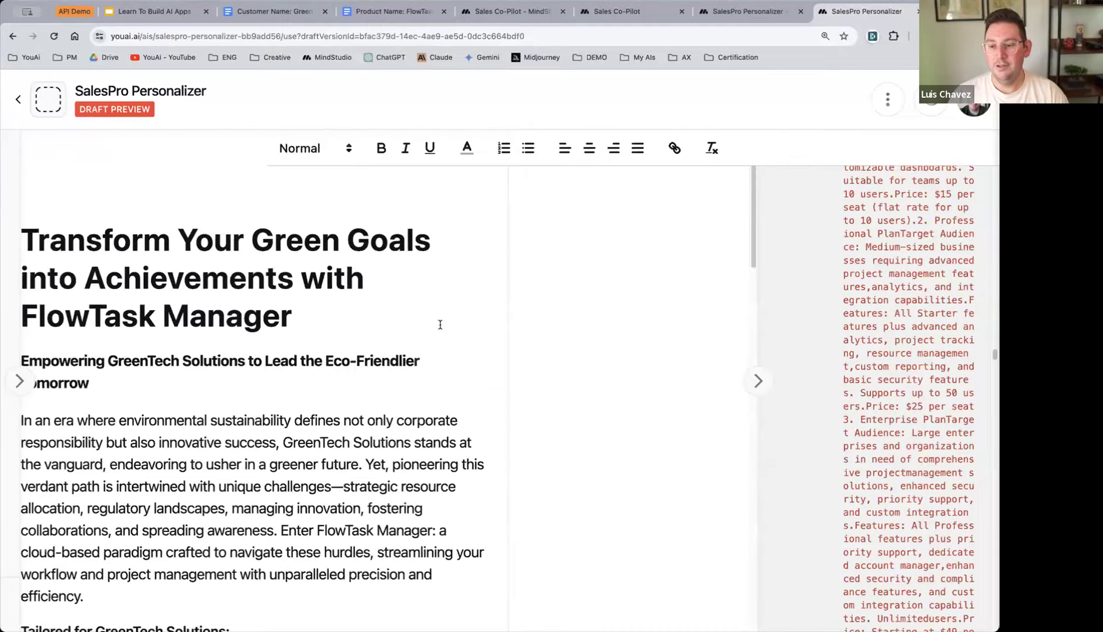
key(ctrl+minus)
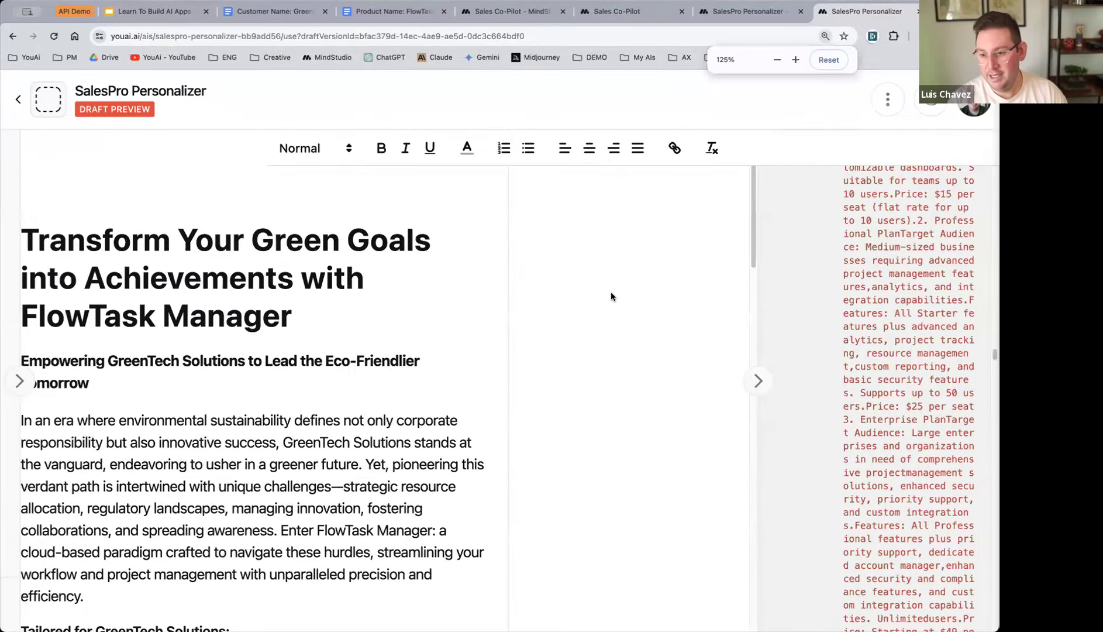
click(9, 378)
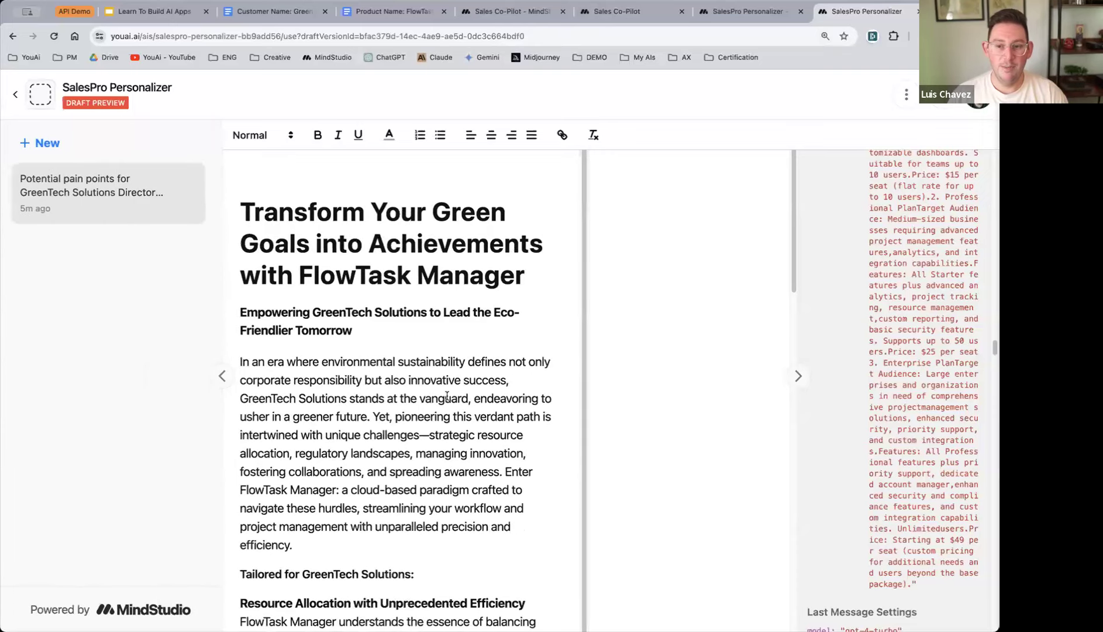
- Return to Main.flow in the builder and add a period after "the following customer" in the second Send Message prompt
click(751, 12)
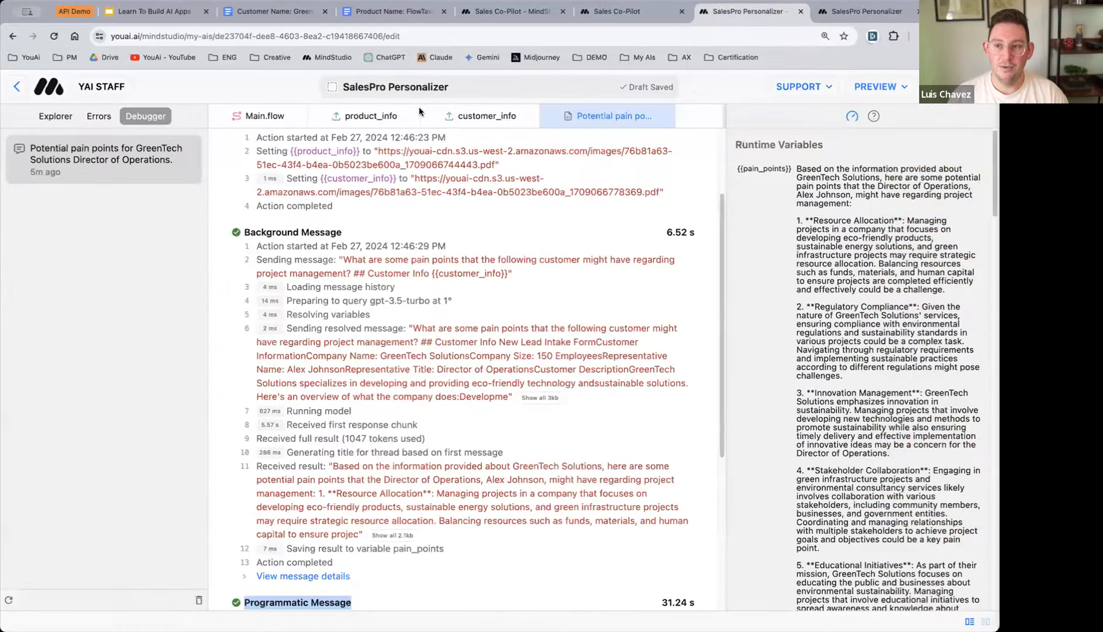
click(252, 118)
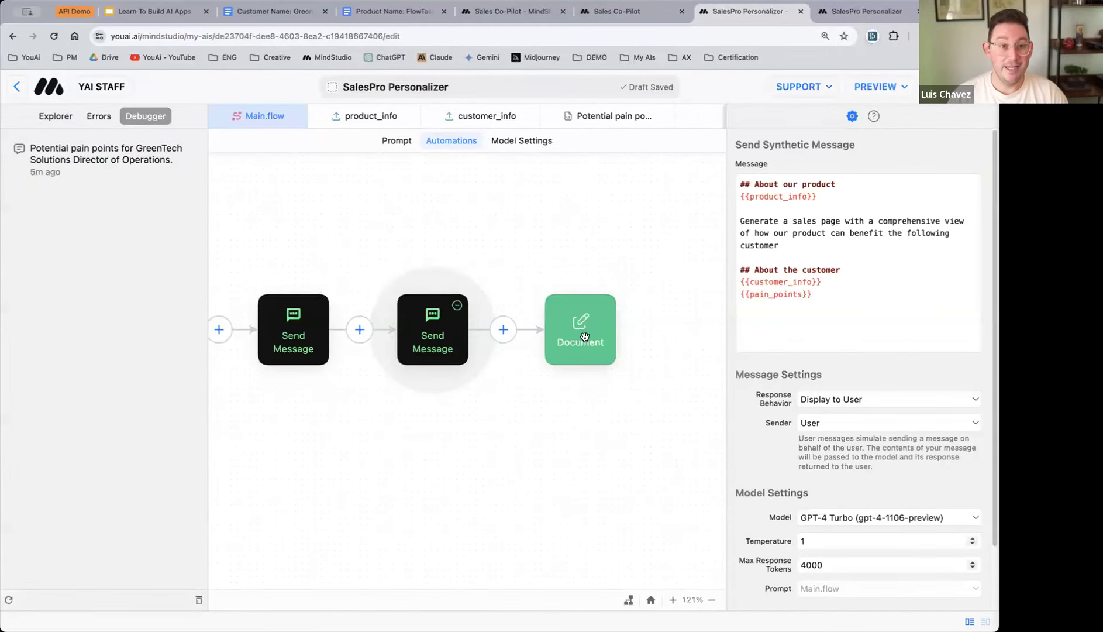
click(786, 245)
text(.)
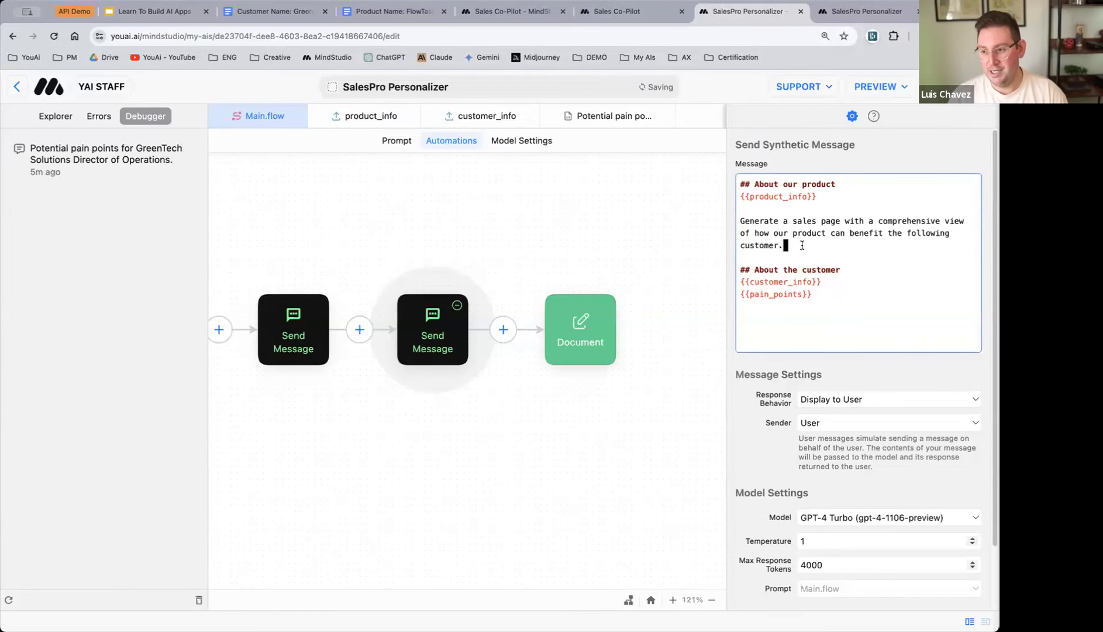
drag(802, 245, 729, 216)
click(801, 244)
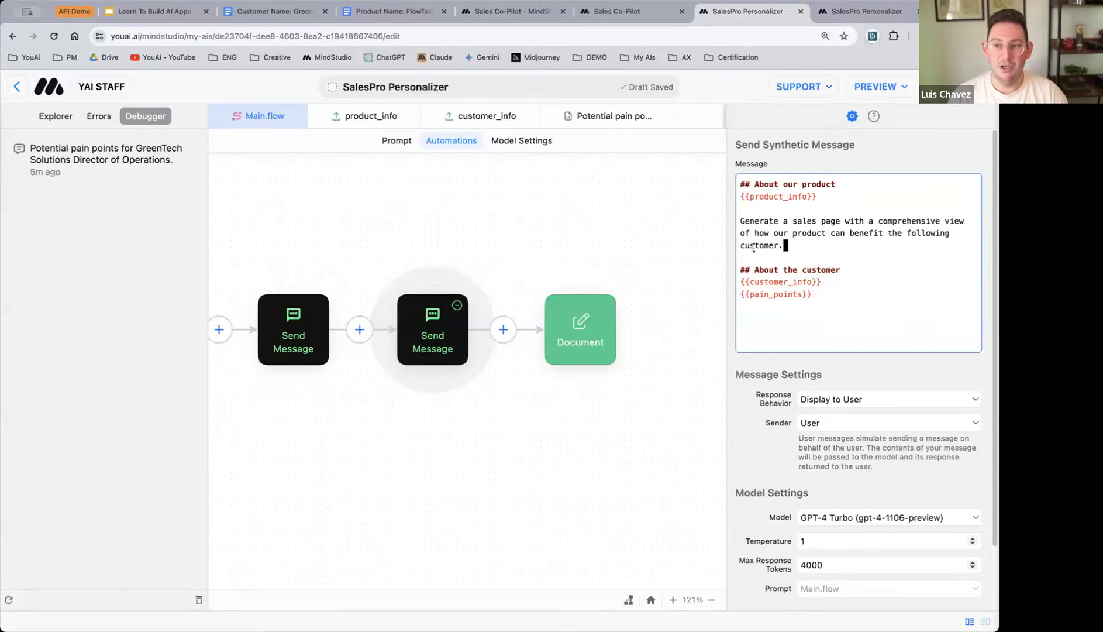
click(861, 209)
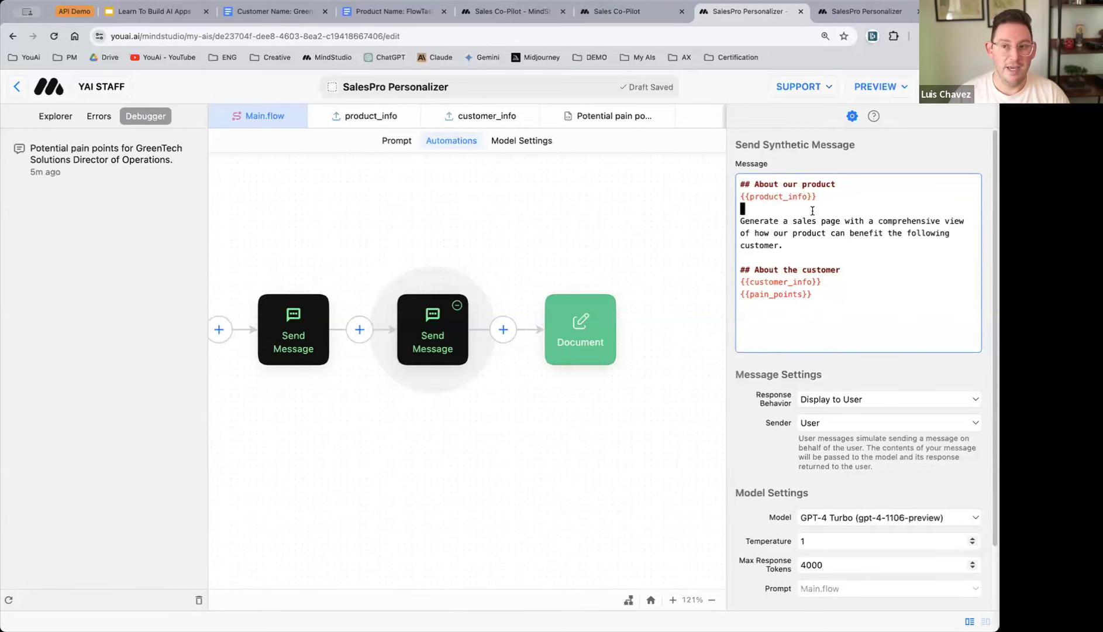
- Reopen the GreenTech Solutions debug thread and review its action log, highlighting the duration of the Programmatic Message
click(121, 162)
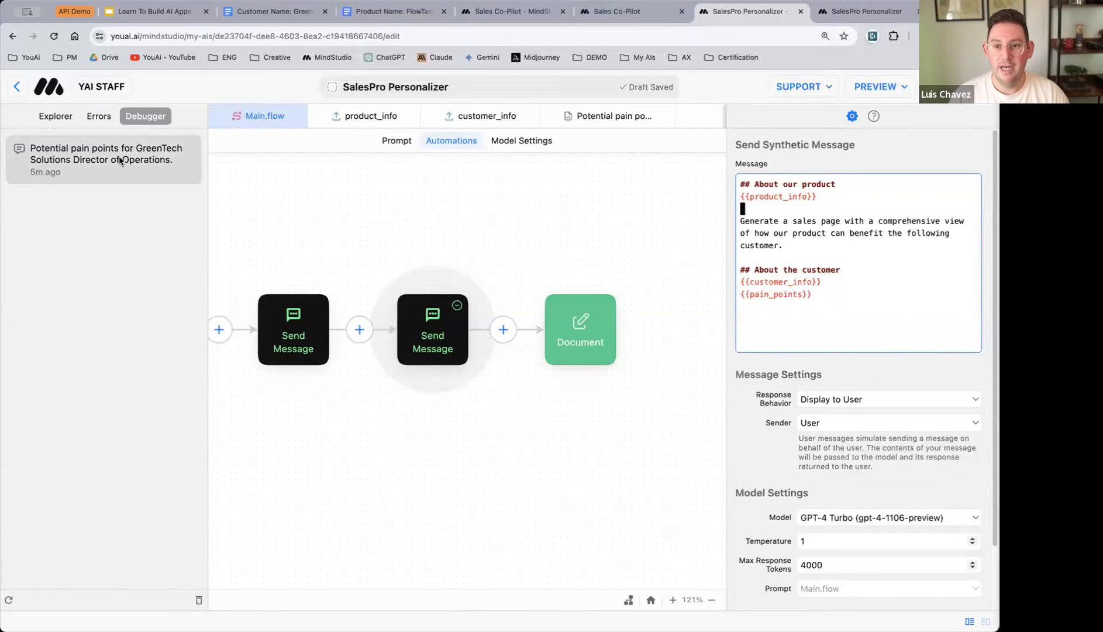
scroll(427, 366, down, 4)
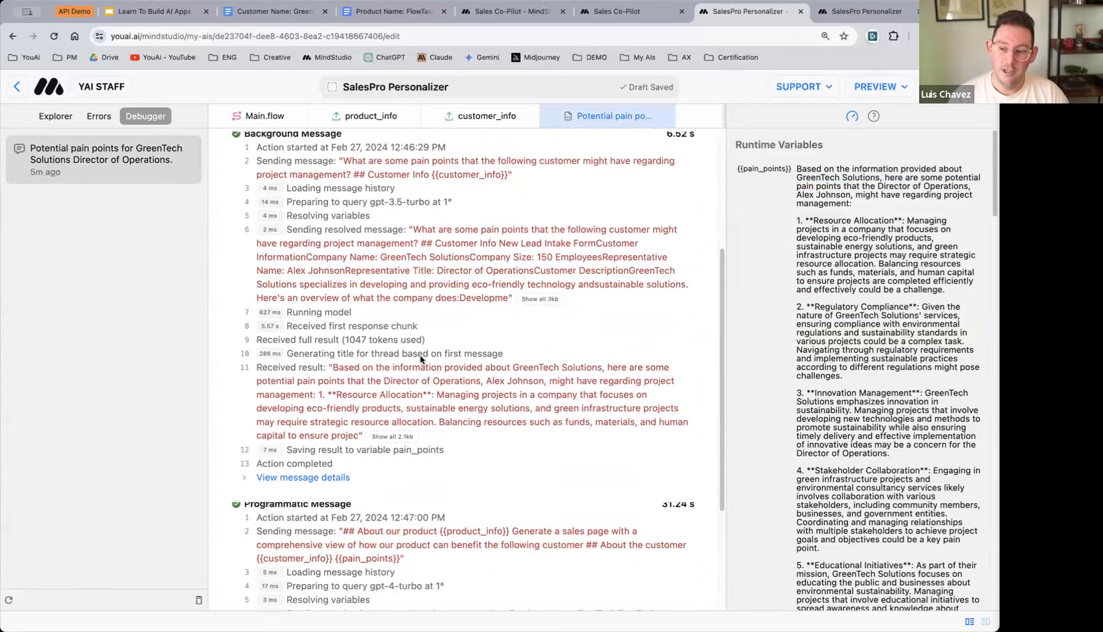
scroll(426, 366, up, 5)
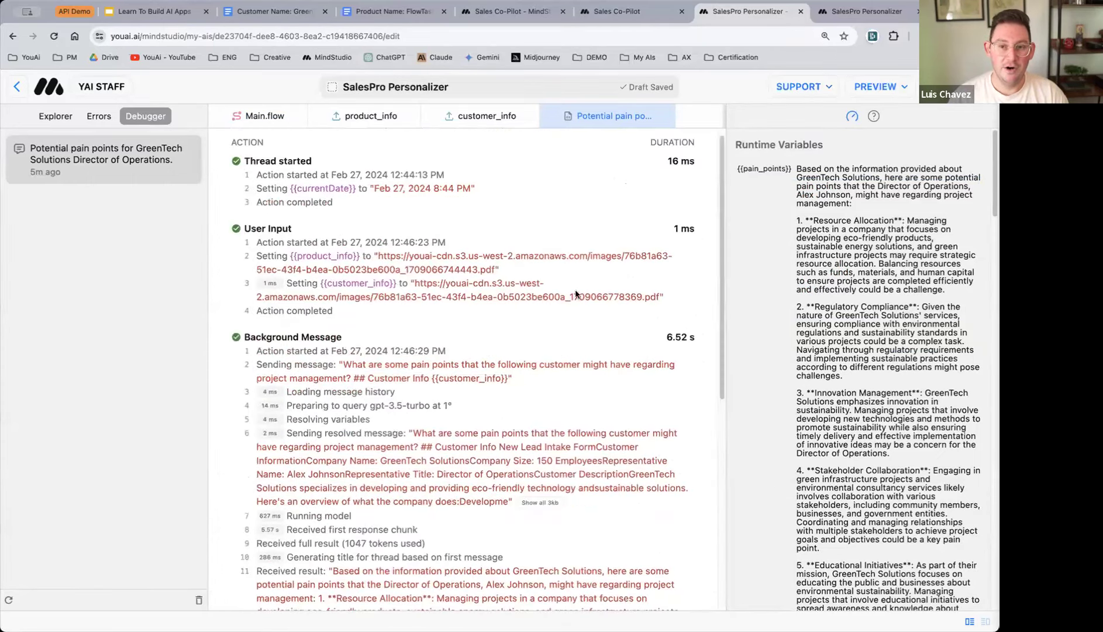
scroll(501, 404, down, 4)
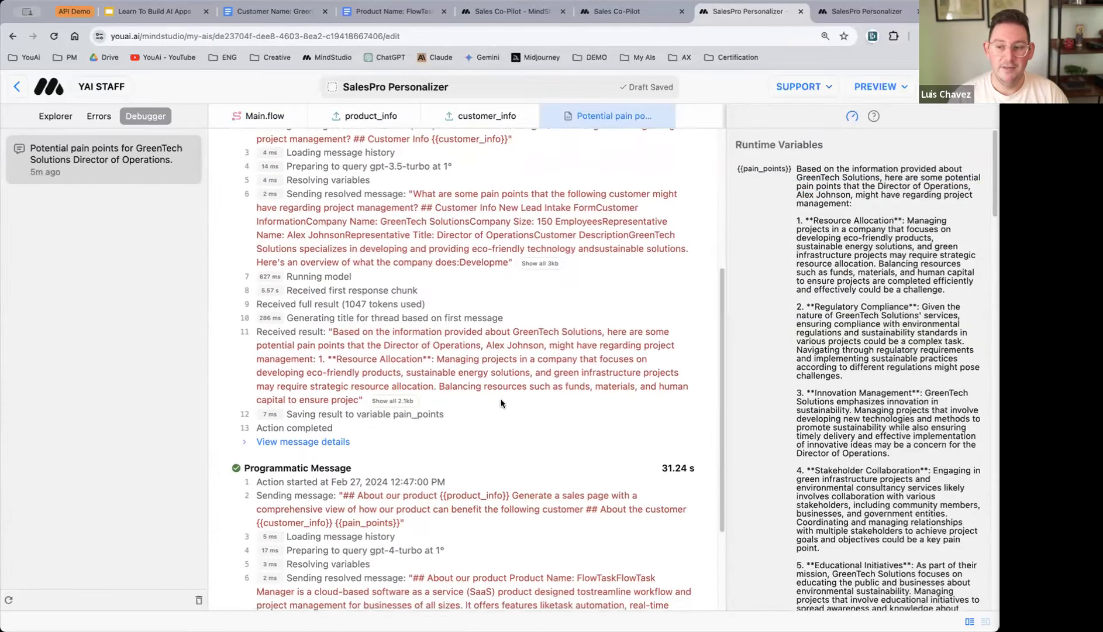
scroll(502, 403, down, 1)
scroll(661, 333, down, 2)
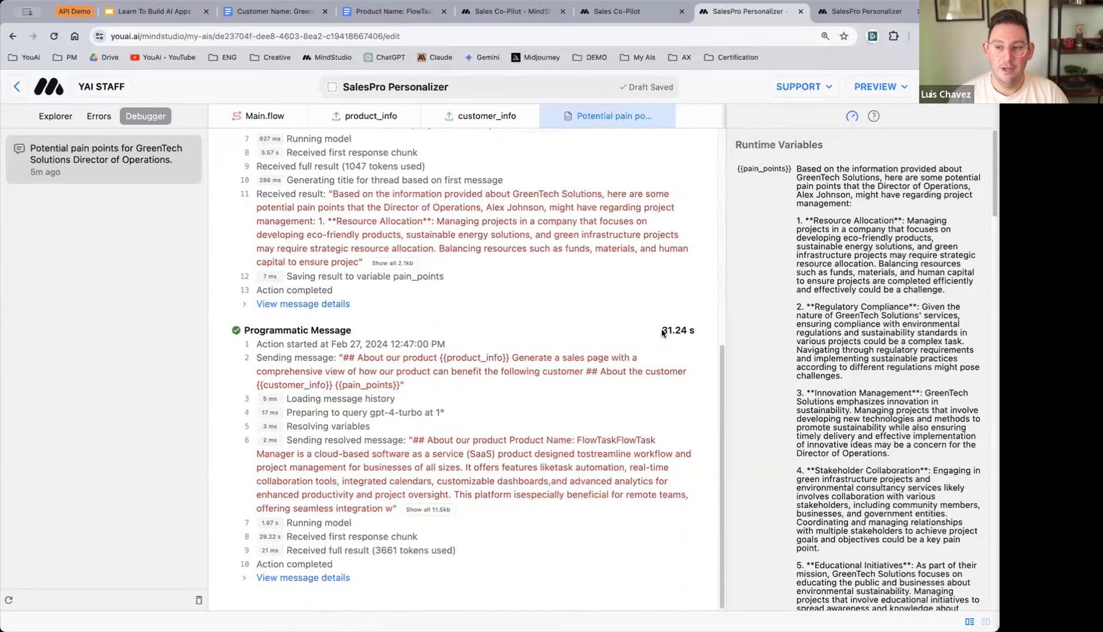
scroll(661, 333, up, 2)
scroll(659, 333, down, 1)
scroll(658, 351, up, 3)
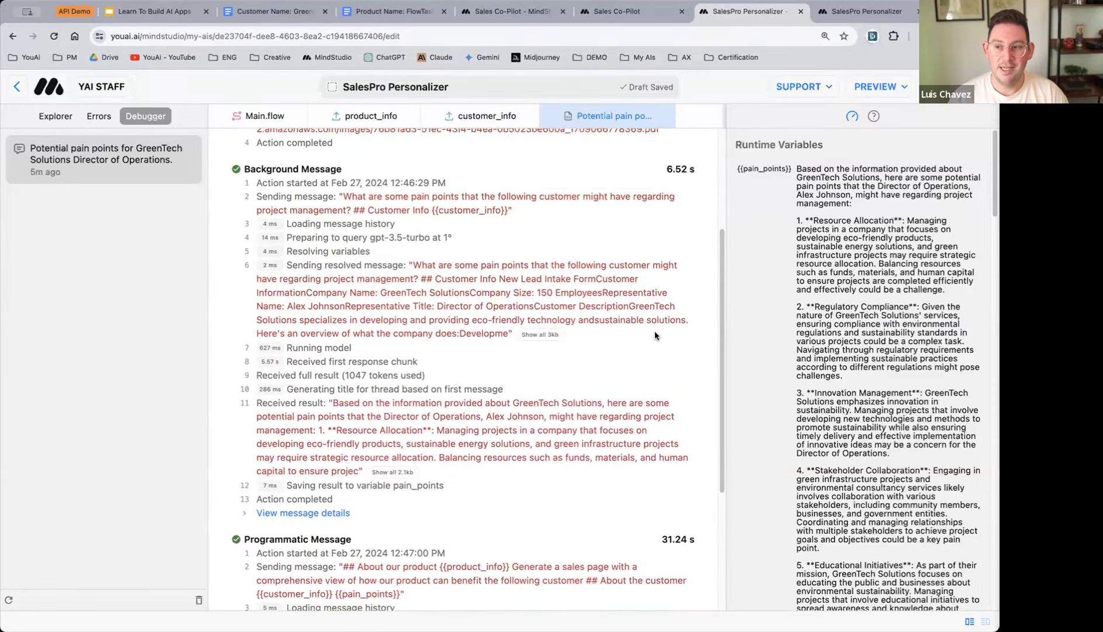
scroll(652, 443, down, 2)
drag(662, 460, 695, 461)
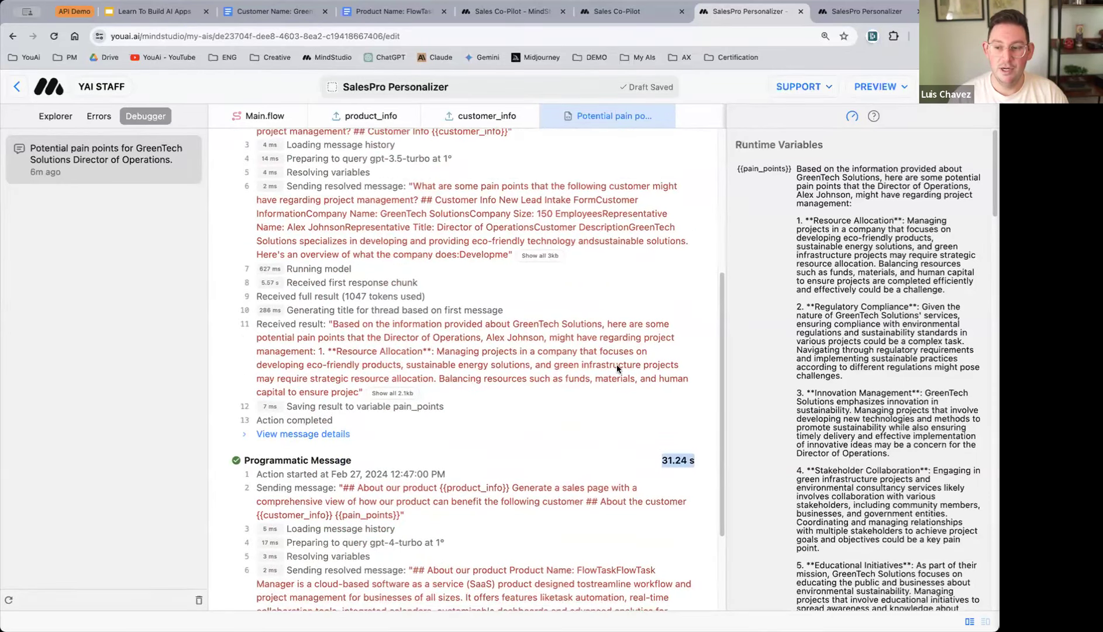
- Compare the durations of the Background Message, User Input and Thread started actions with the Programmatic Message in the log
scroll(616, 366, up, 4)
scroll(616, 366, down, 3)
scroll(579, 462, down, 3)
scroll(370, 446, up, 4)
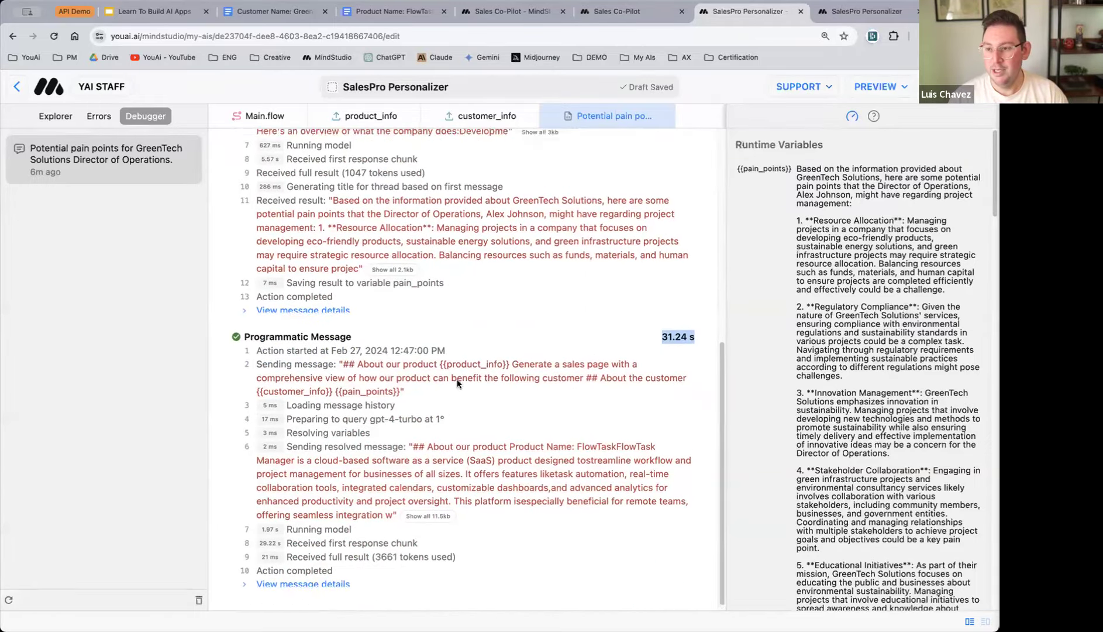
scroll(473, 402, down, 1)
scroll(627, 364, up, 1)
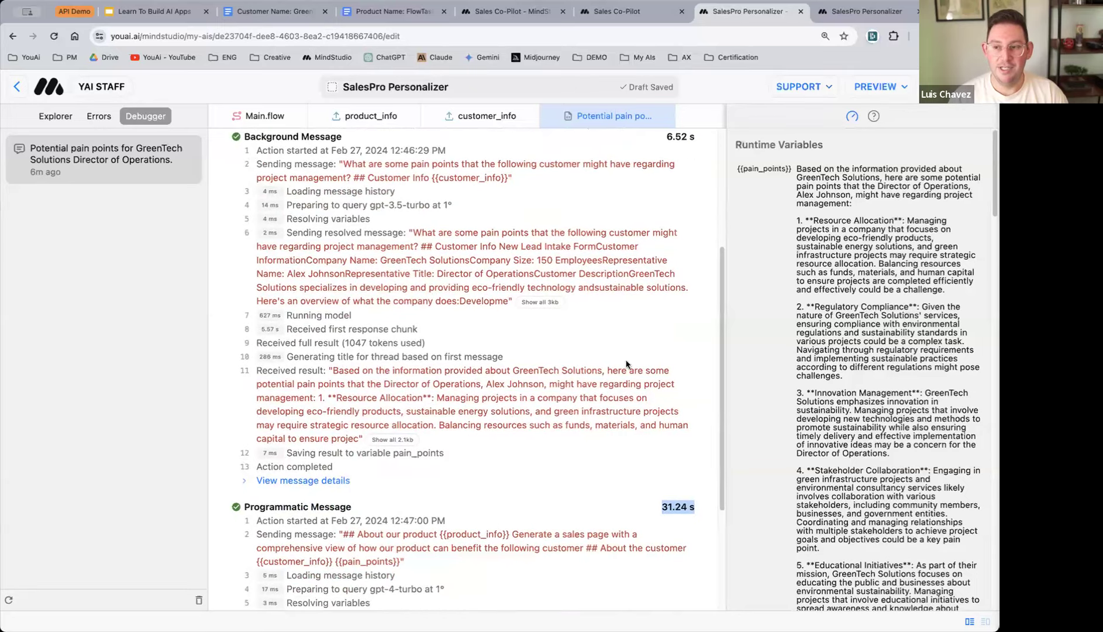
scroll(667, 332, up, 3)
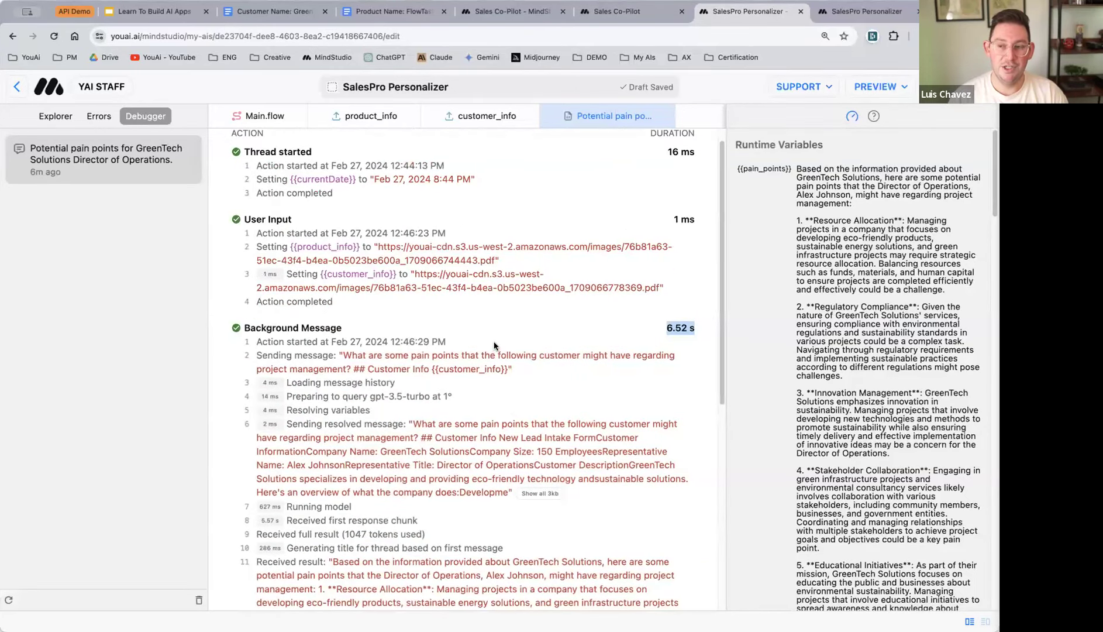
scroll(494, 347, up, 1)
drag(701, 235, 664, 240)
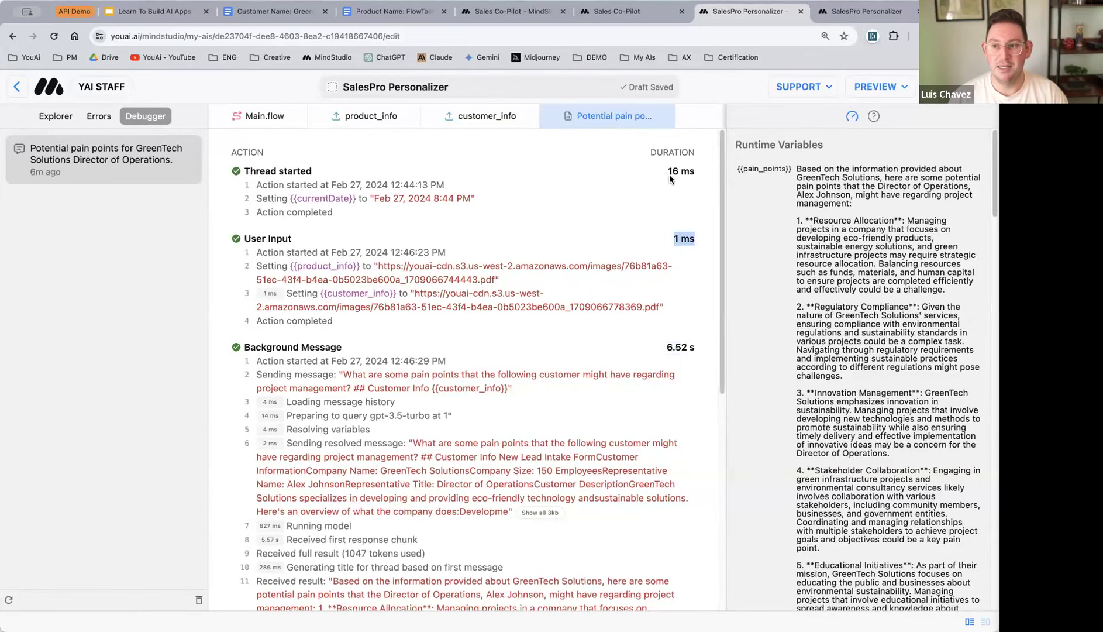
scroll(557, 317, down, 3)
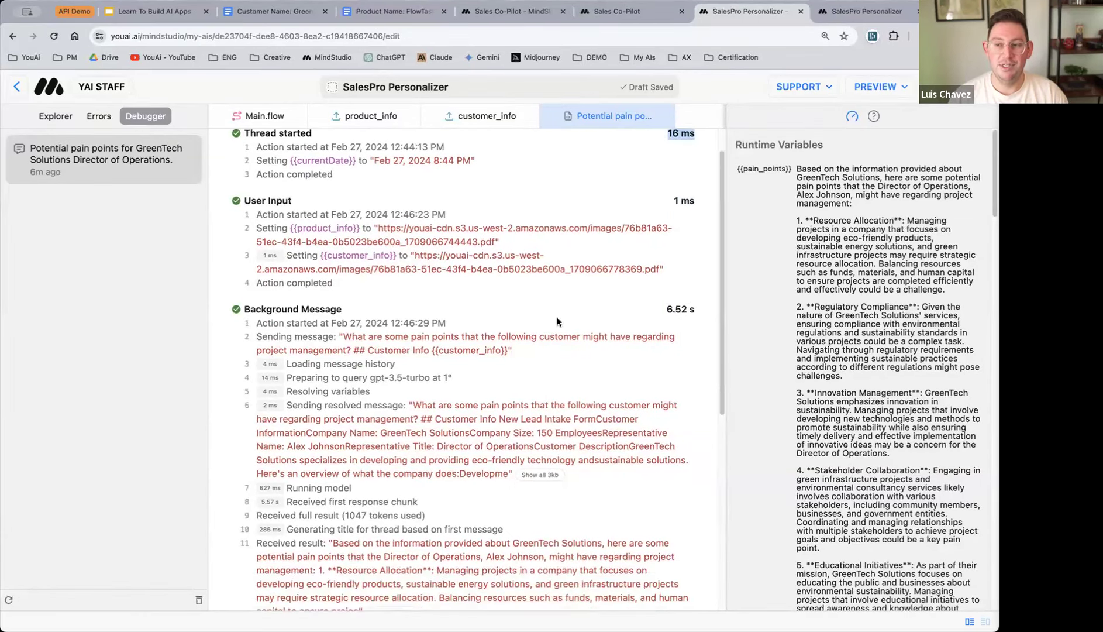
scroll(557, 317, down, 5)
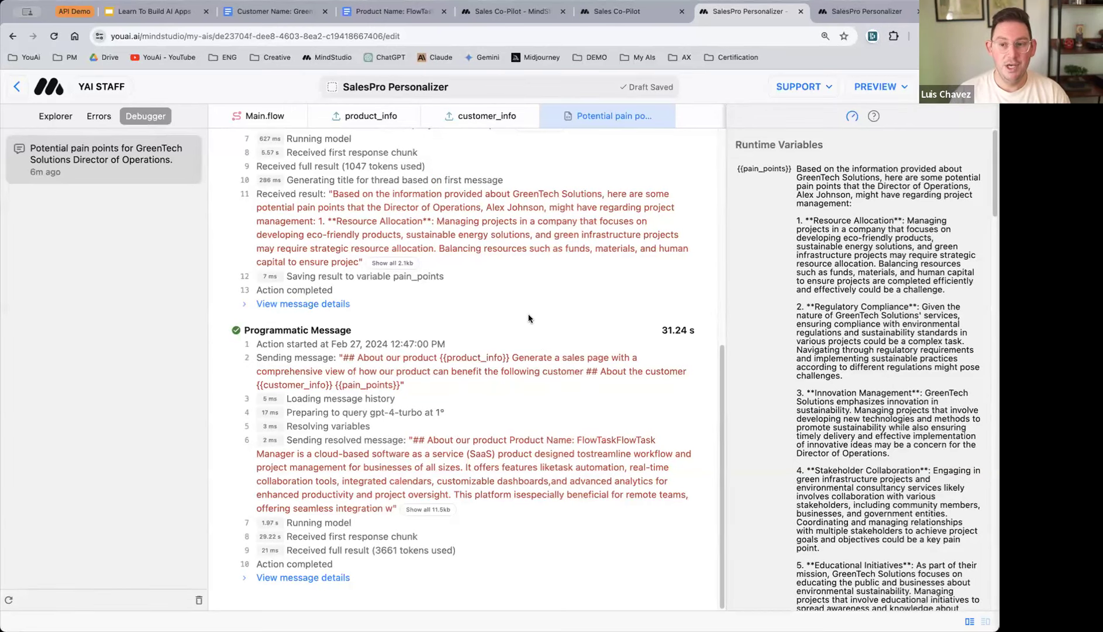
scroll(528, 318, up, 2)
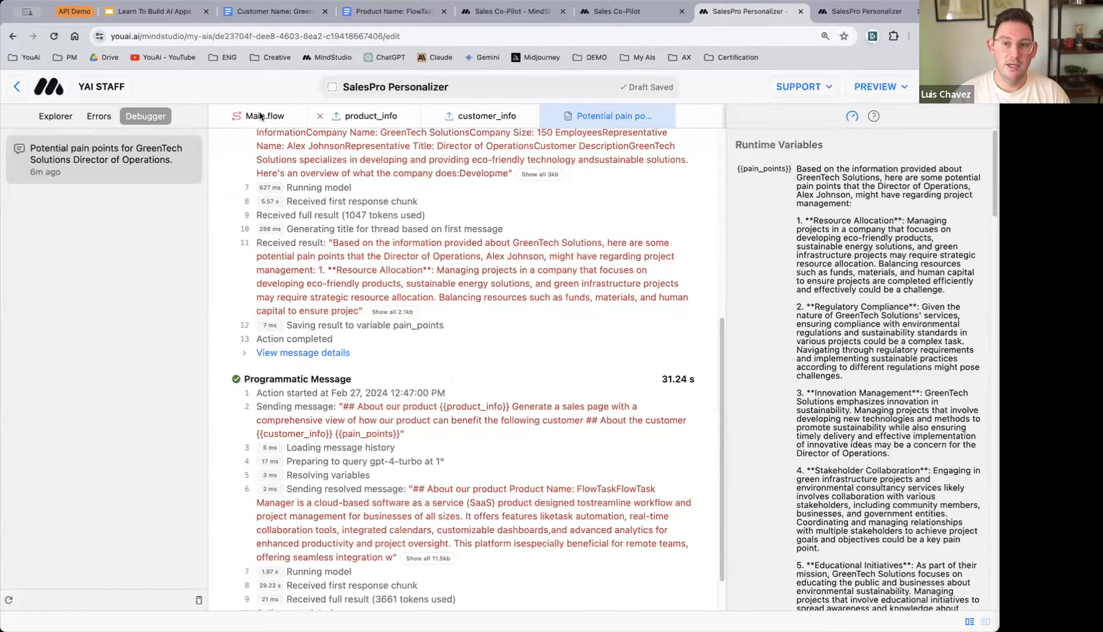
- Go back to the Main.flow automations and check the draft preview before returning to the builder
click(261, 116)
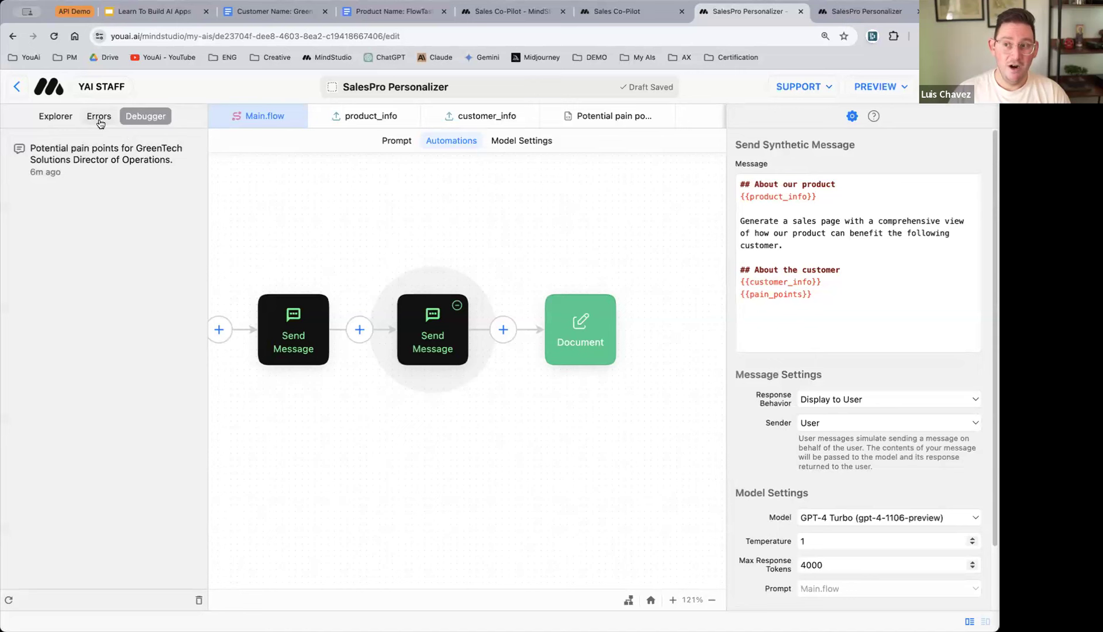
click(827, 18)
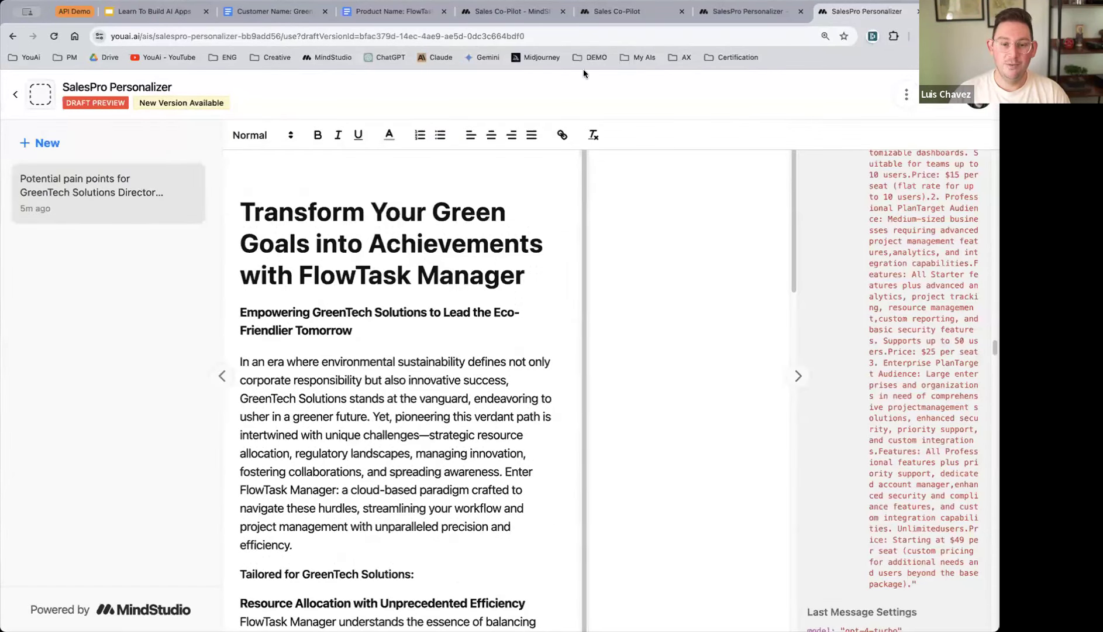
click(751, 11)
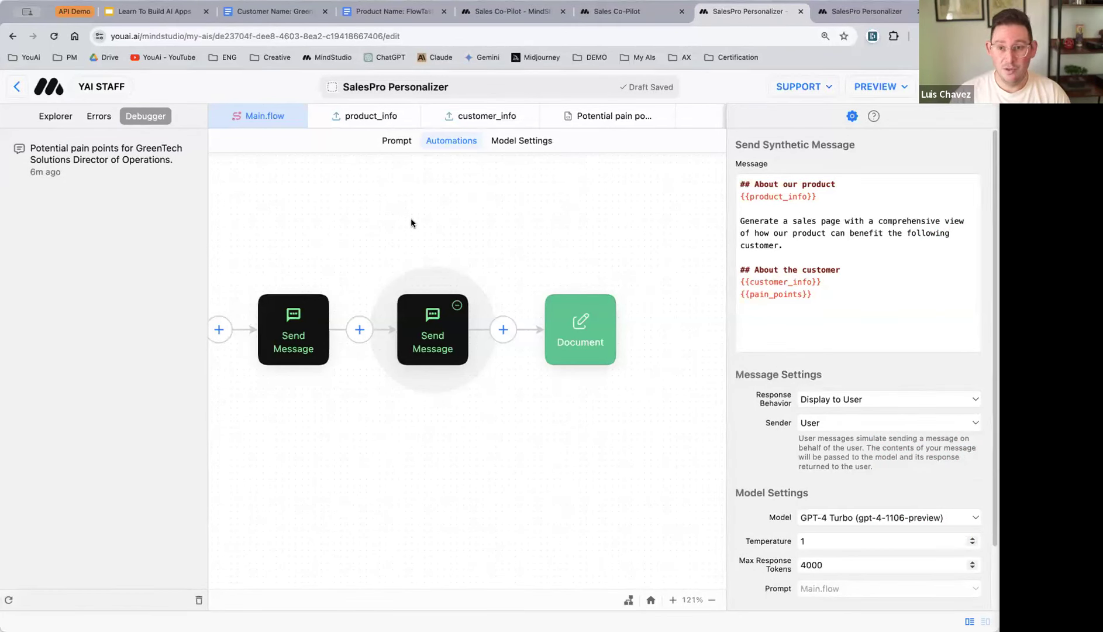
- Show the project Explorer and open the general details of the root SalesPro Personalizer item
click(55, 115)
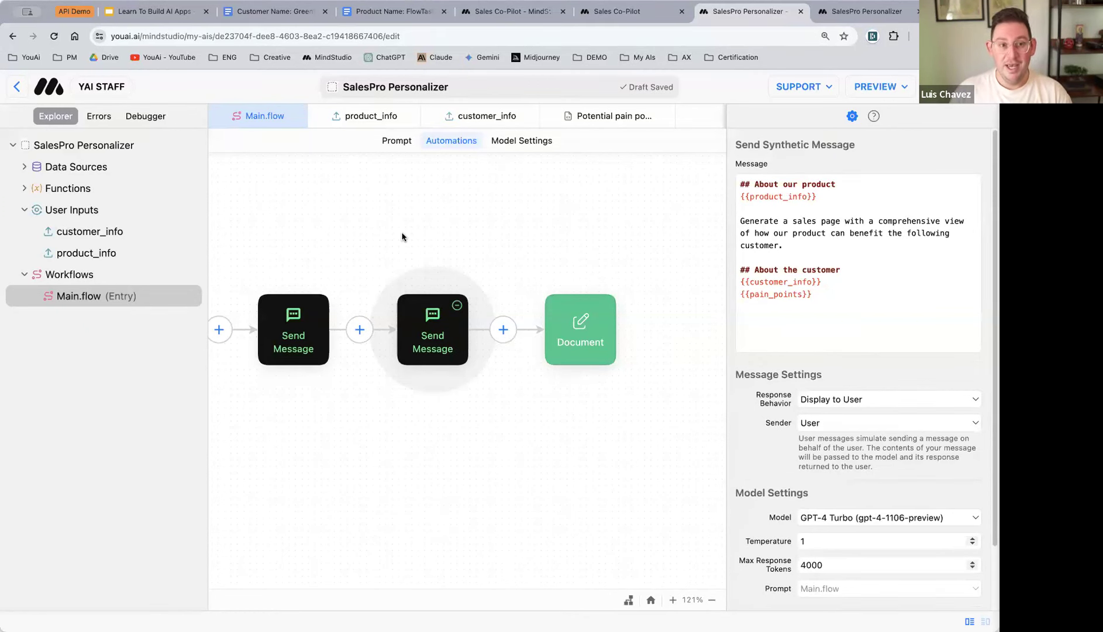
click(70, 146)
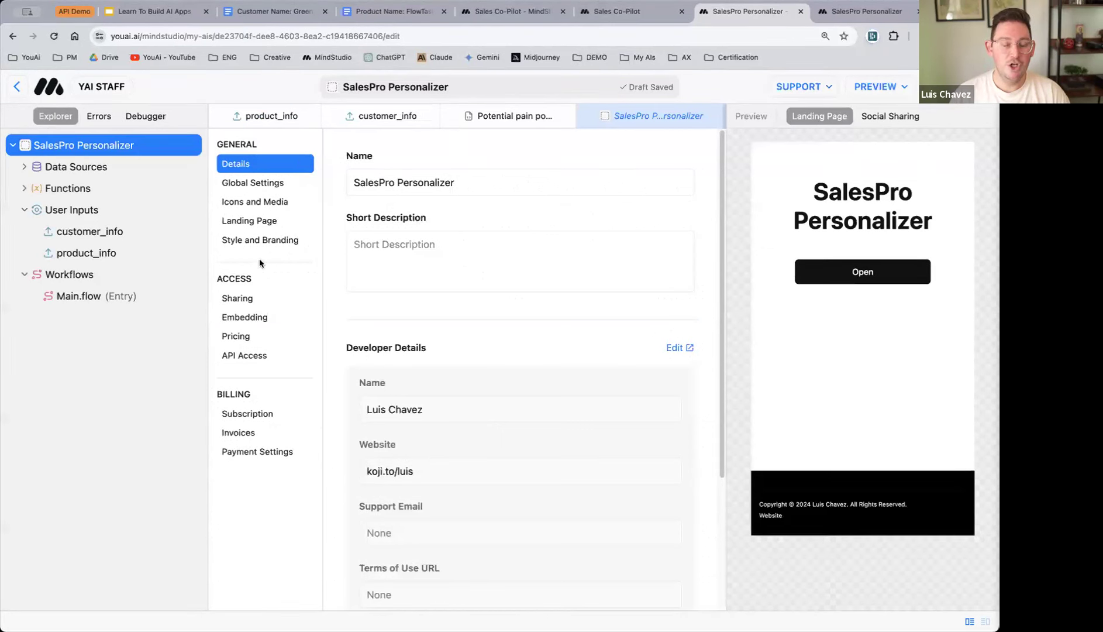
- Rename the AI as Sales Collaterals Generator in its general details
drag(485, 182, 351, 182)
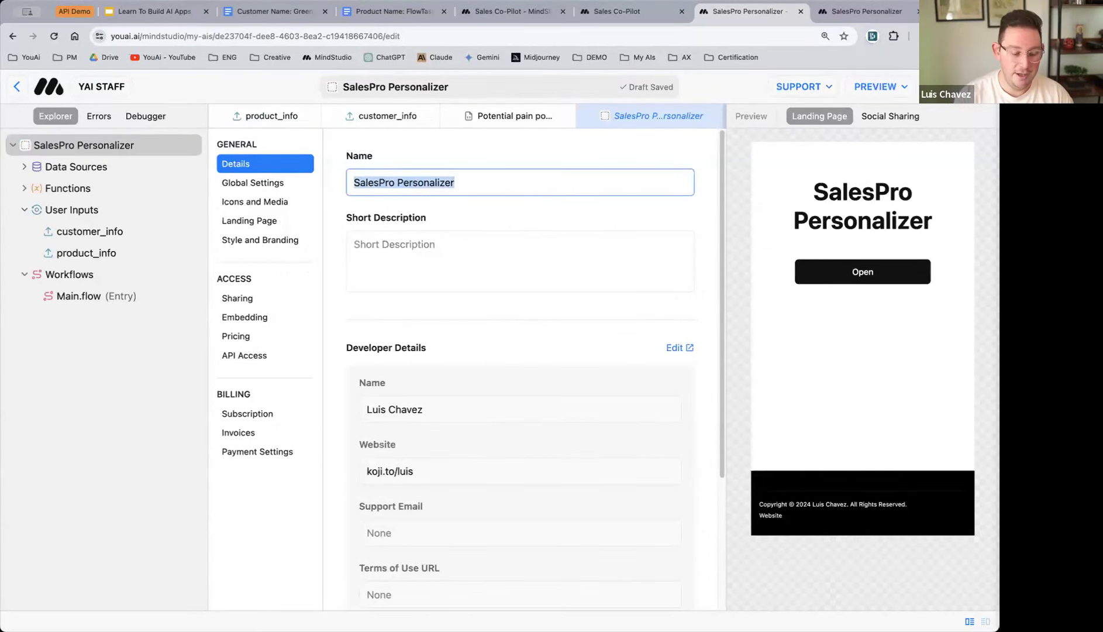
text(Salesd)
key(BackSpace)
text(Collaterals Generator)
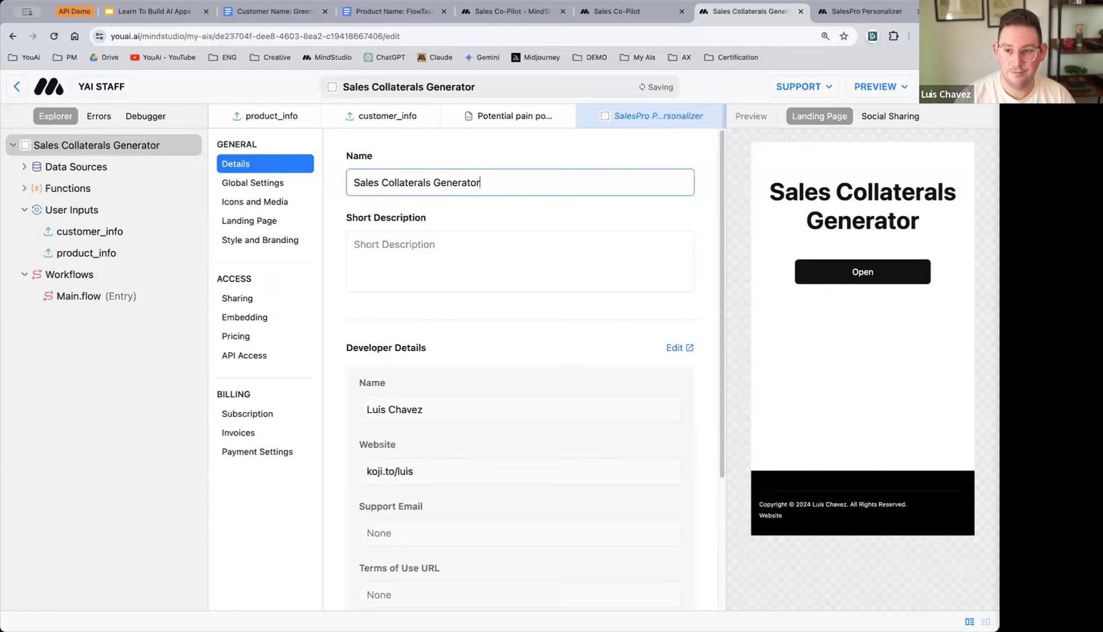
- Set the short description to "Creates personalized sales collaterals for any prospective client."
click(491, 259)
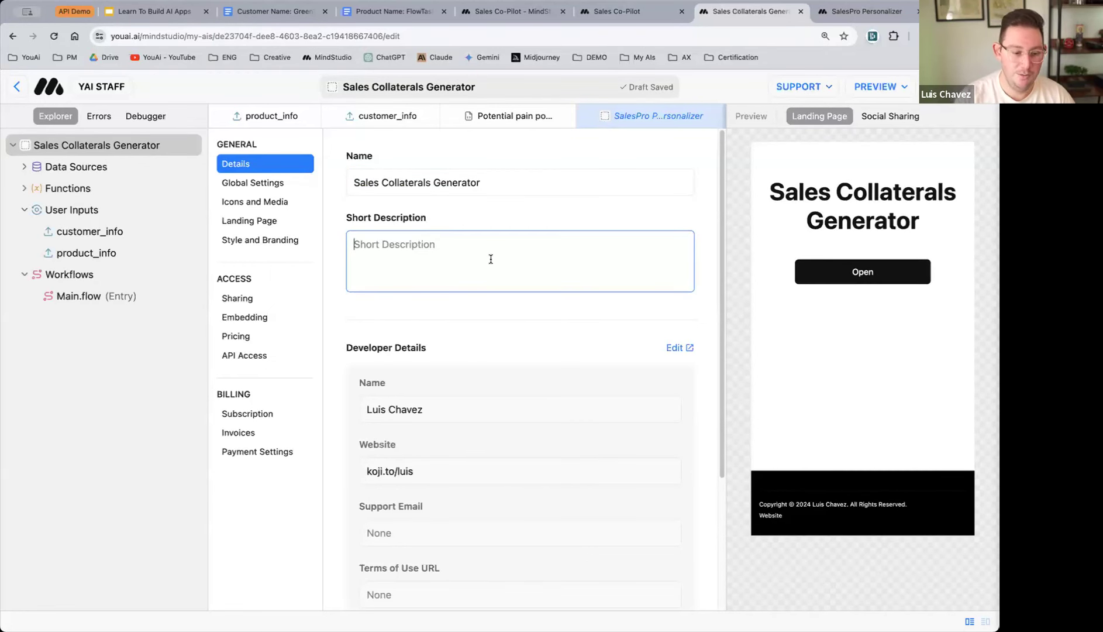
text(Creates personalized sales collaterals)
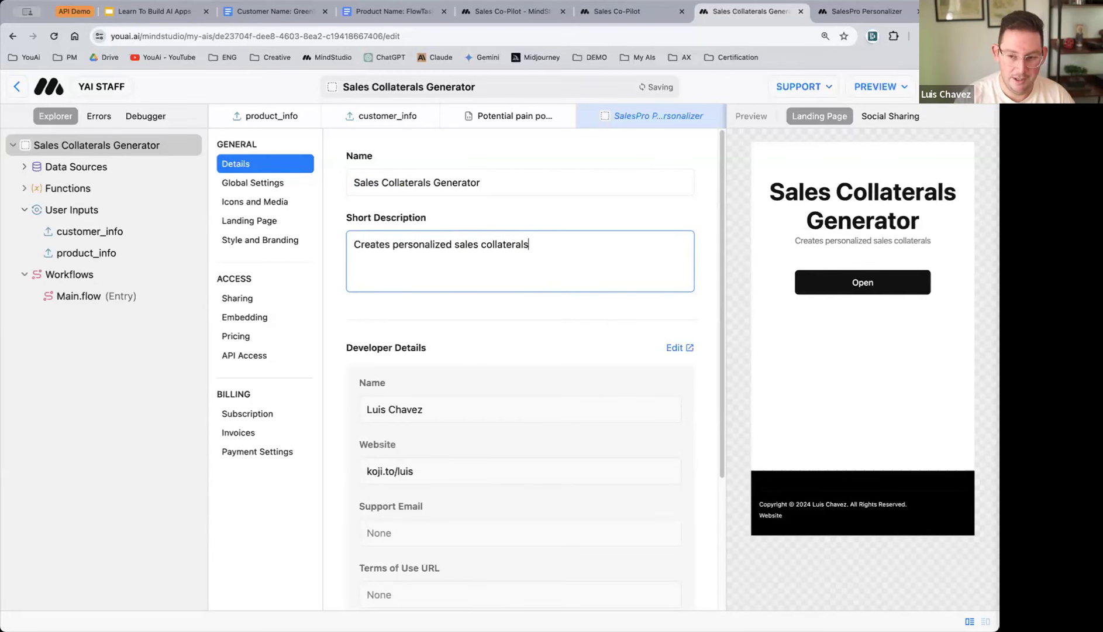
text( for any p)
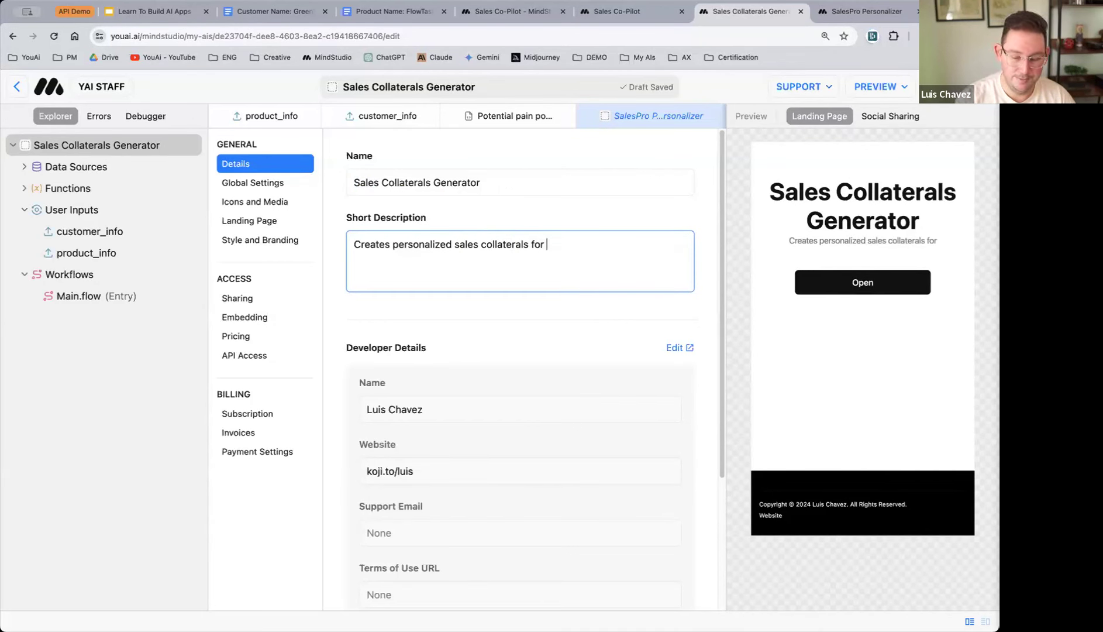
text(ro)
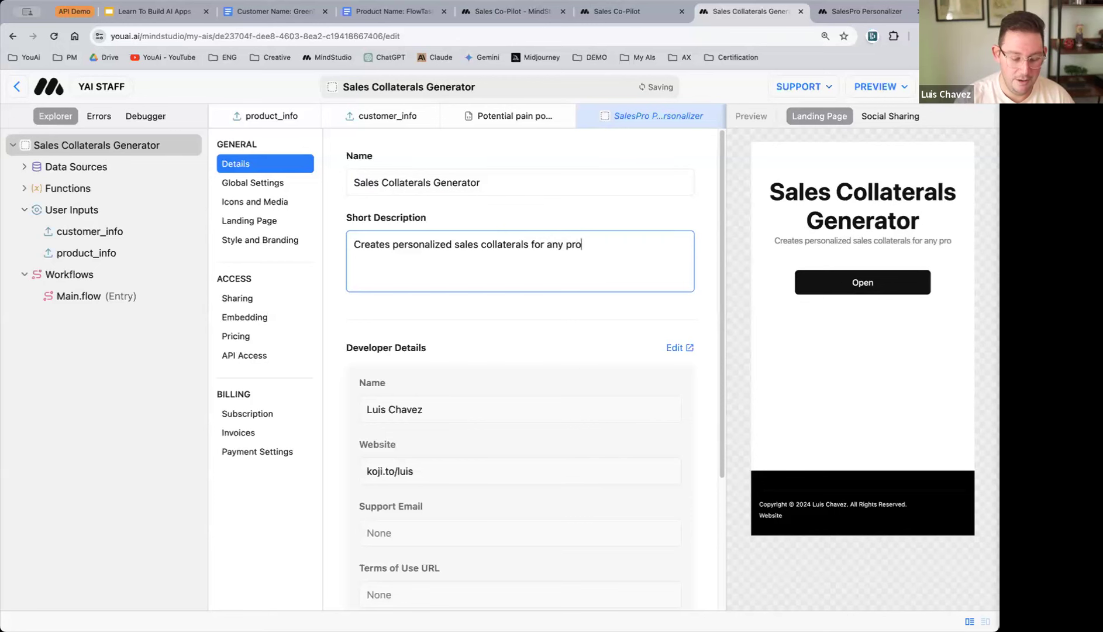
text(spective c)
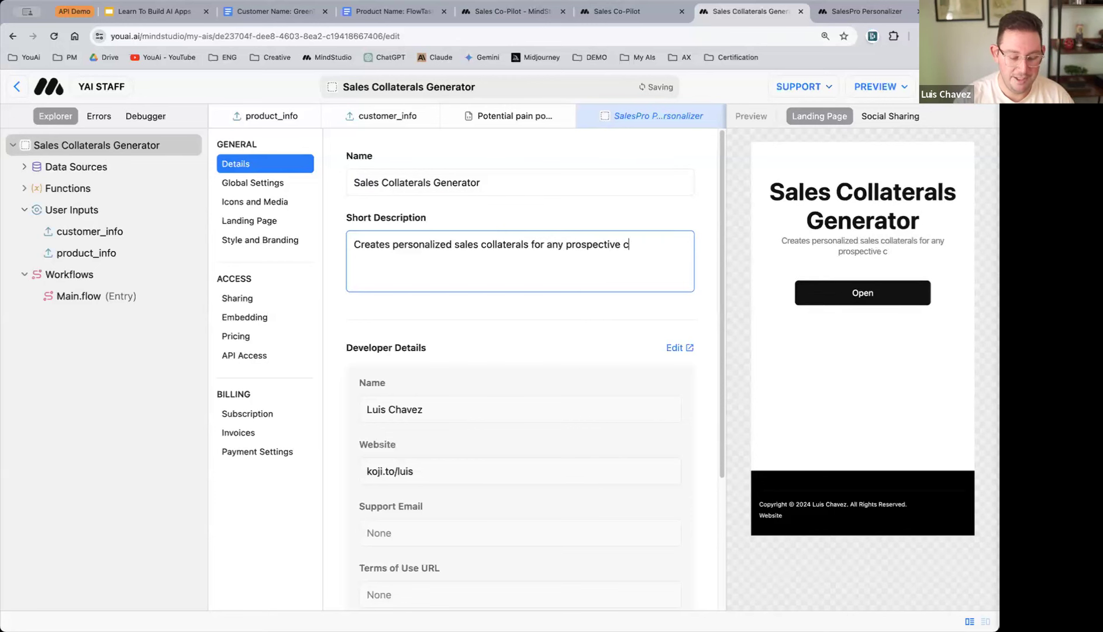
text(lient.)
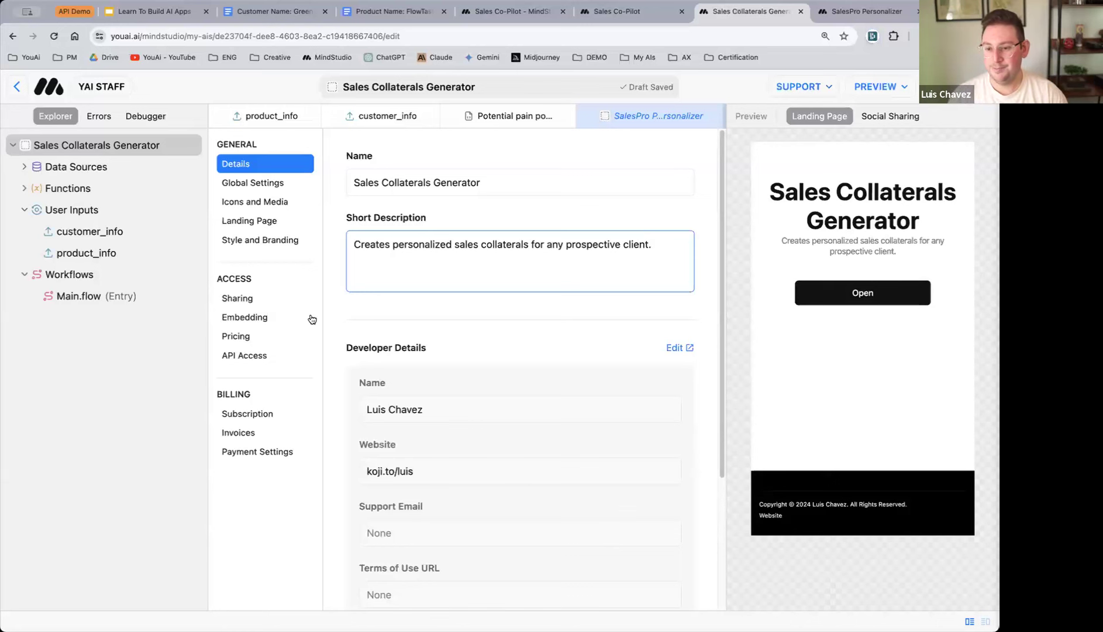
- Open the Global Settings, check the product document prompt in a new draft preview thread, and return to the builder
click(274, 184)
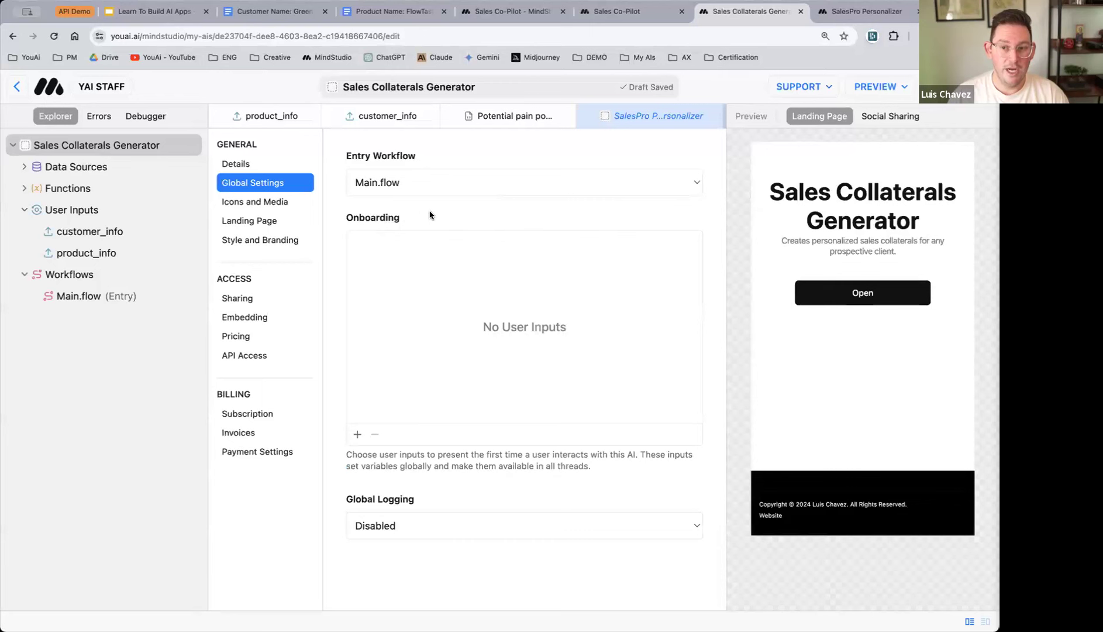
click(843, 16)
click(56, 147)
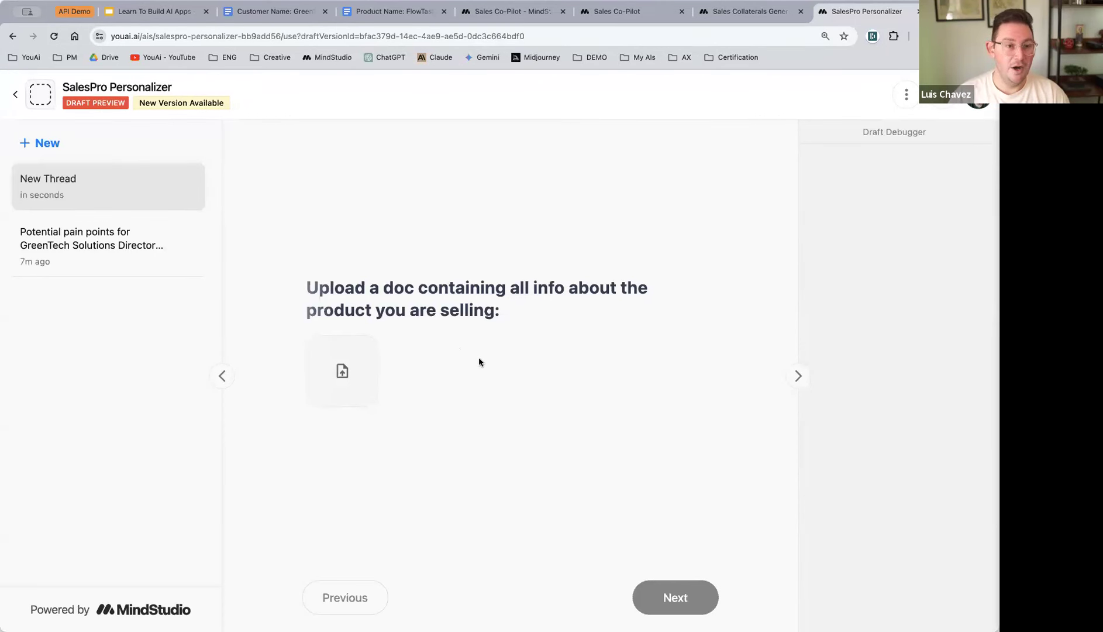
click(737, 13)
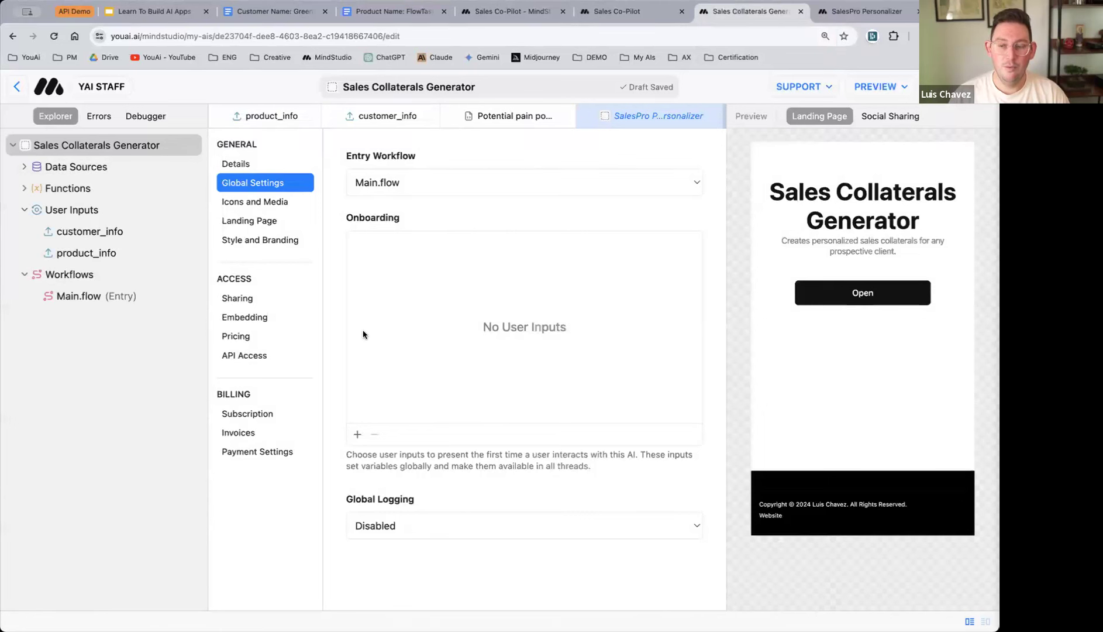
- Add product_info as an onboarding user input in the Global Settings
click(358, 434)
click(436, 258)
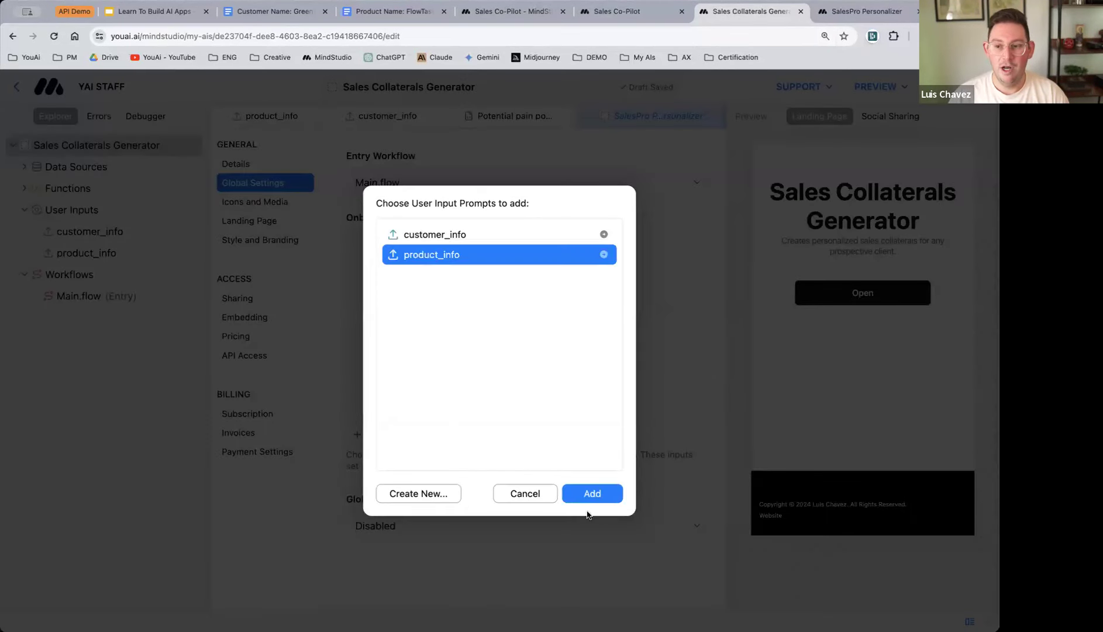
click(586, 494)
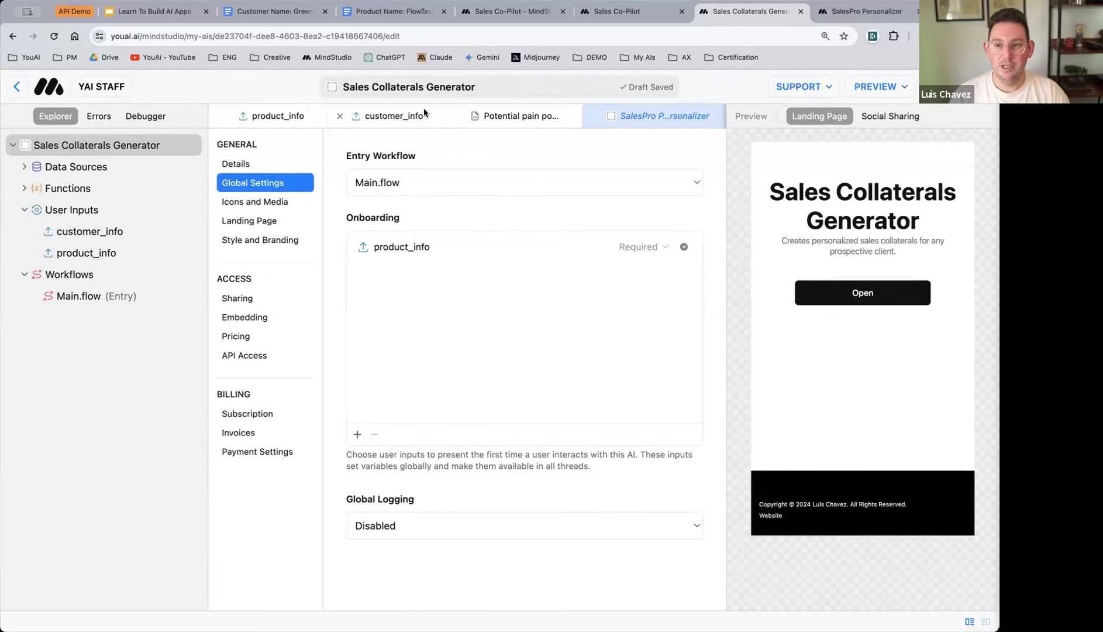
- Remove product_info from the User Input block in the Main.flow automations, keeping only customer_info
click(275, 116)
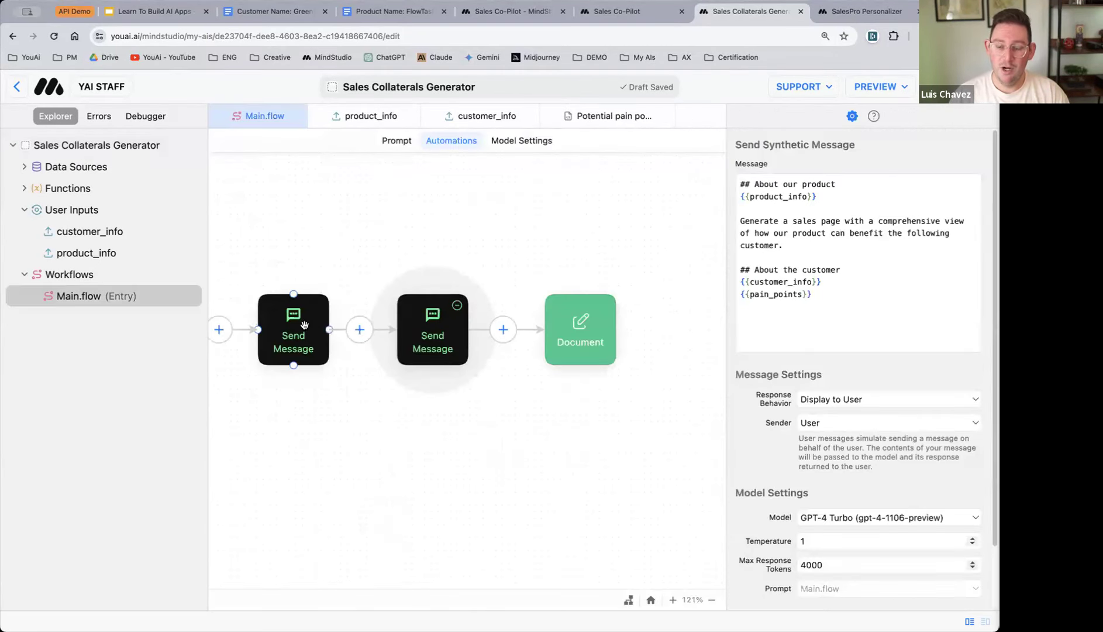
scroll(304, 325, left, 5)
click(335, 329)
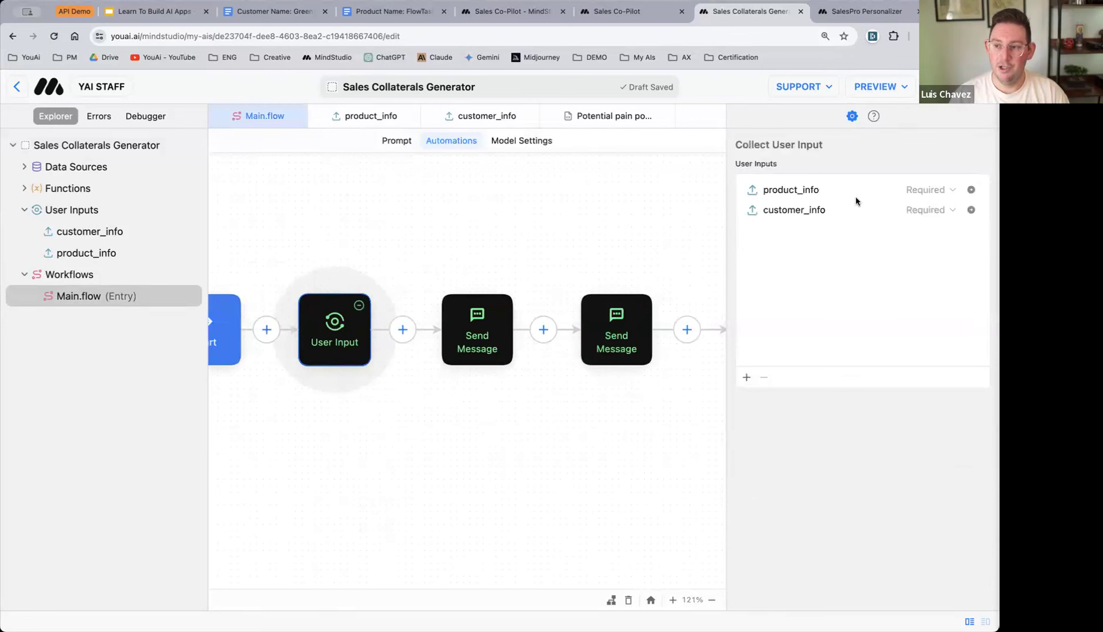
click(813, 191)
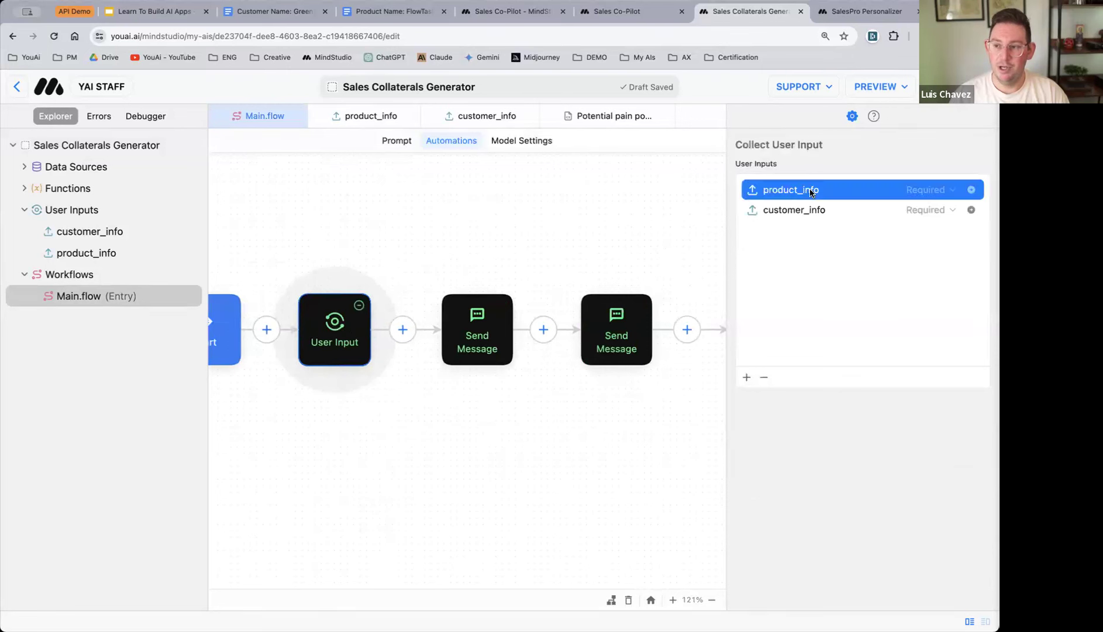
click(763, 377)
scroll(419, 230, right, 2)
scroll(420, 230, left, 2)
scroll(417, 229, right, 3)
scroll(414, 228, left, 1)
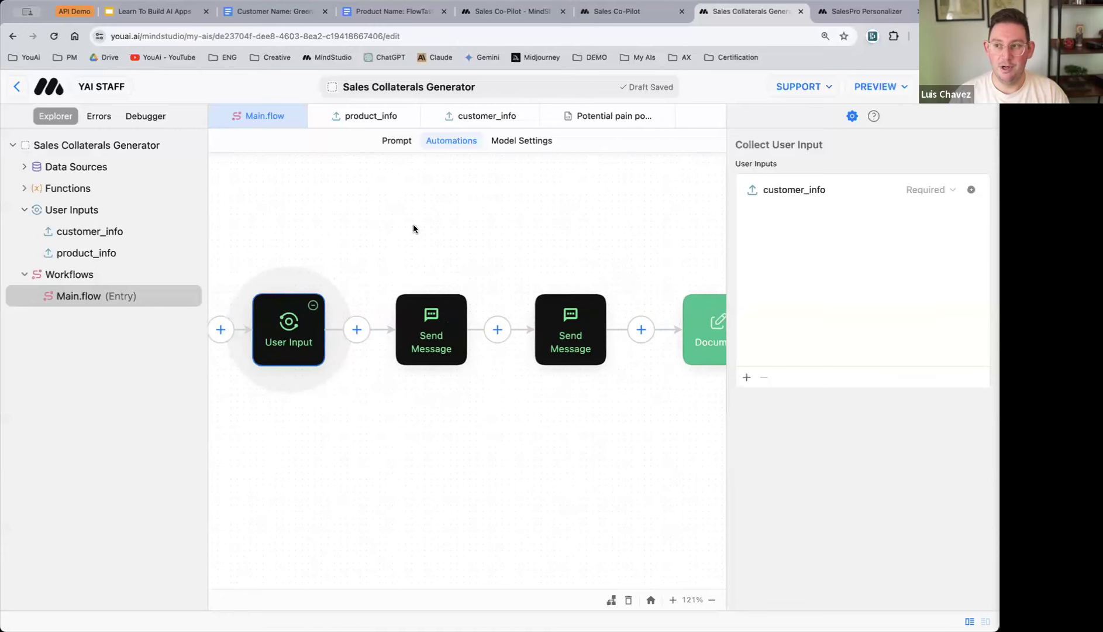
scroll(414, 228, right, 2)
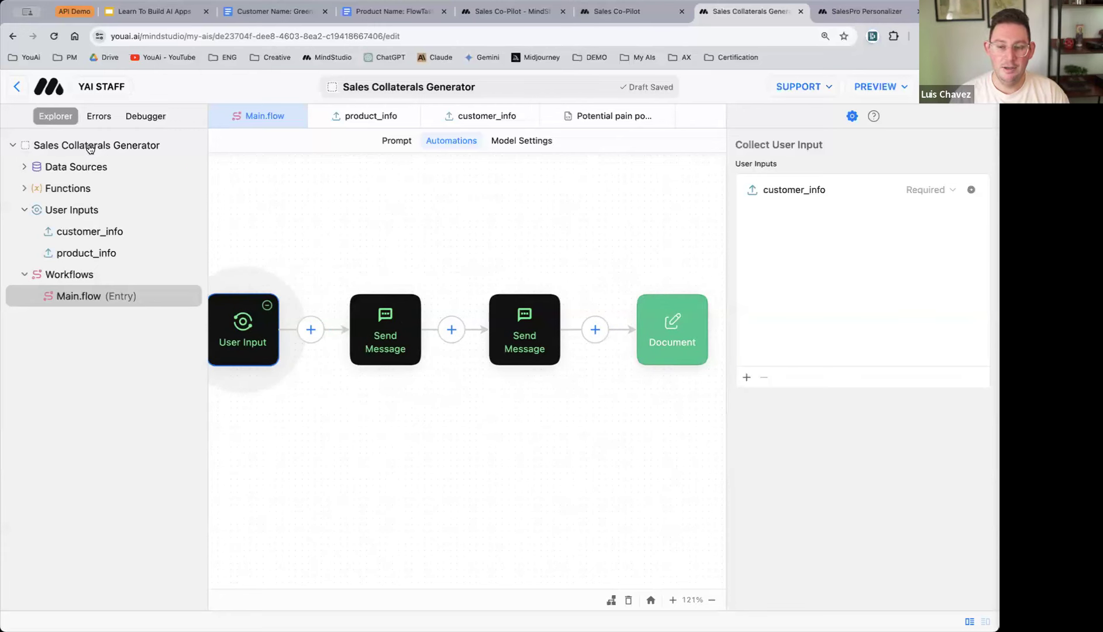
- Load the new version of the draft preview and upload Product Name_ FlowTask.pdf as the product document
click(850, 14)
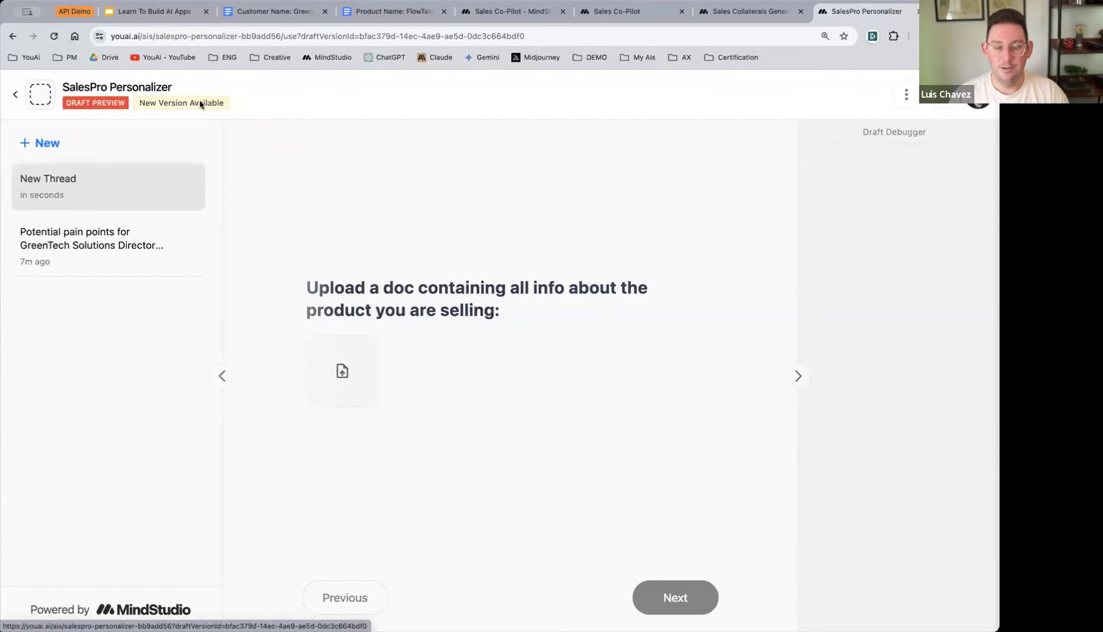
click(186, 105)
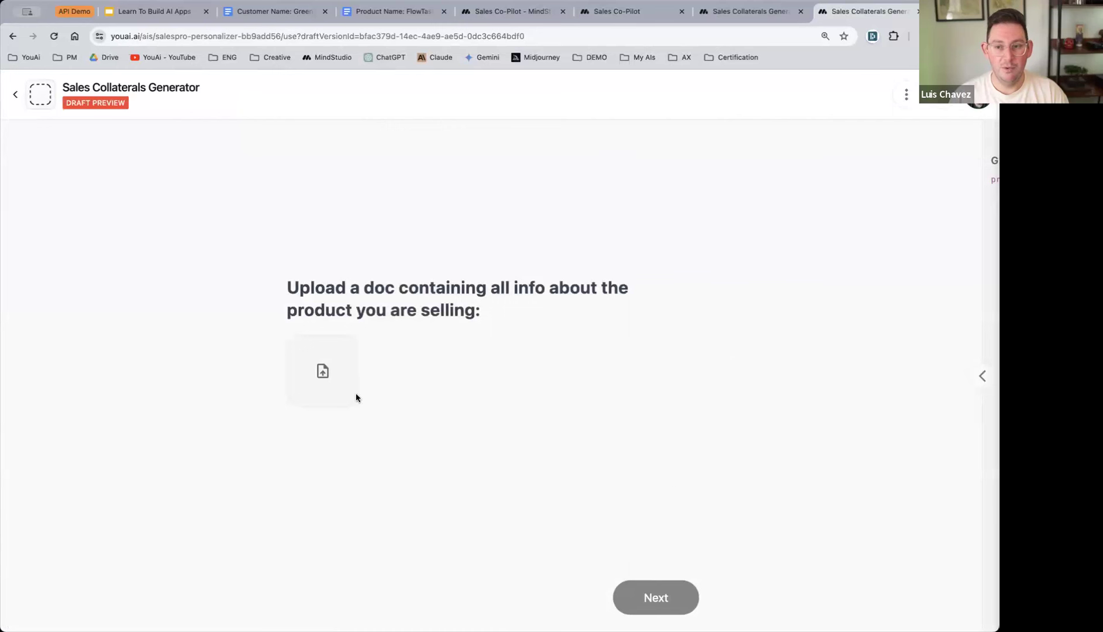
click(327, 357)
click(303, 175)
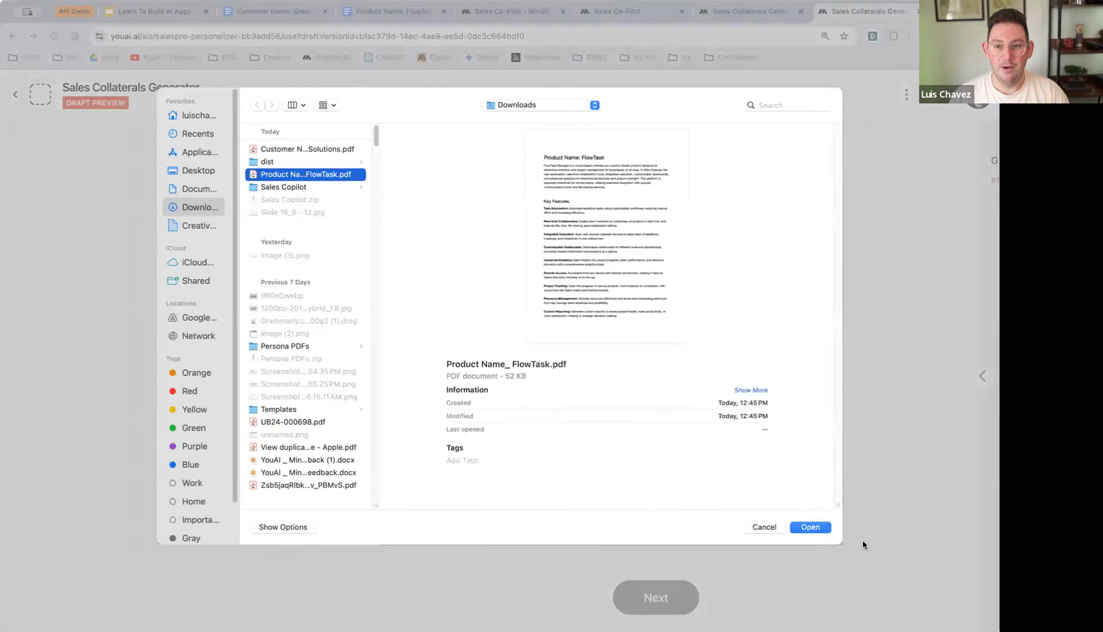
click(810, 527)
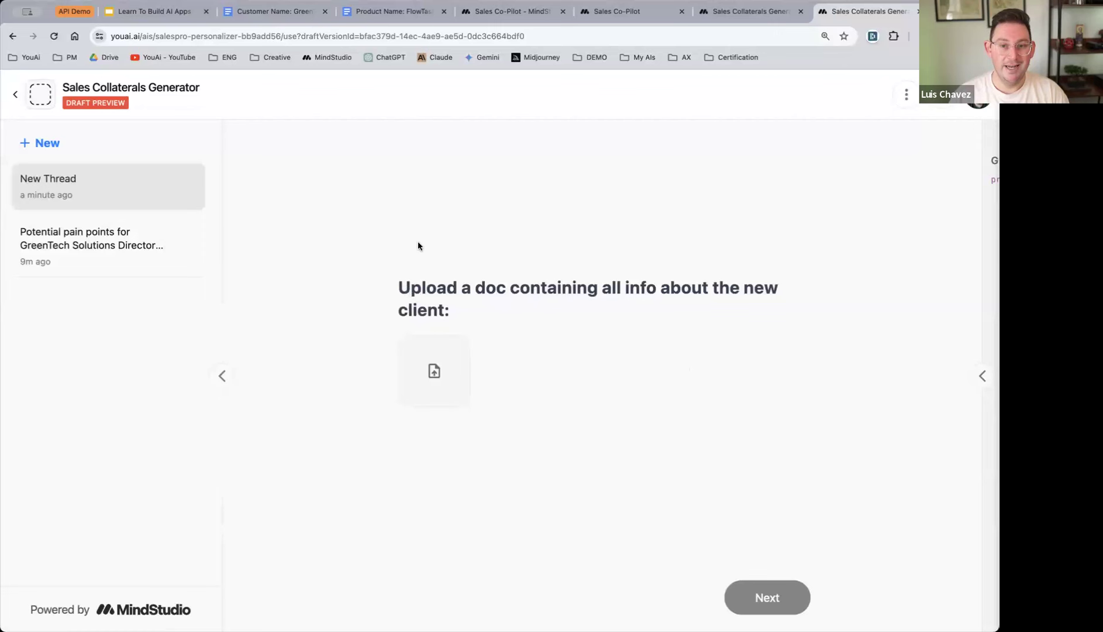
- Upload Customer Name_ GreenTech Solutions.pdf as the new client's document
click(454, 373)
click(292, 148)
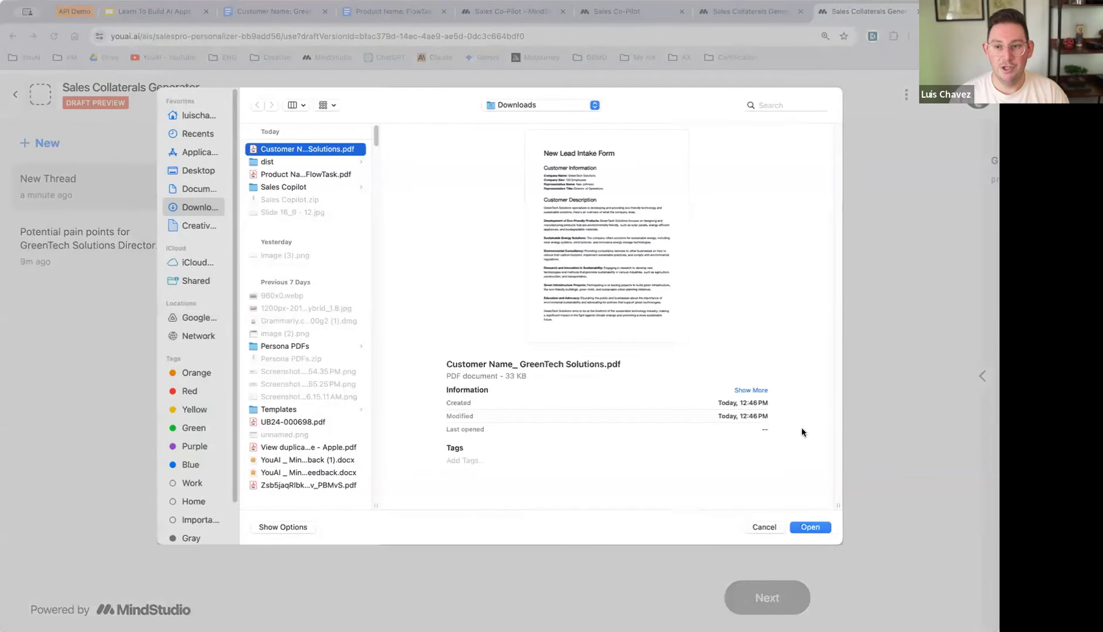
key(Return)
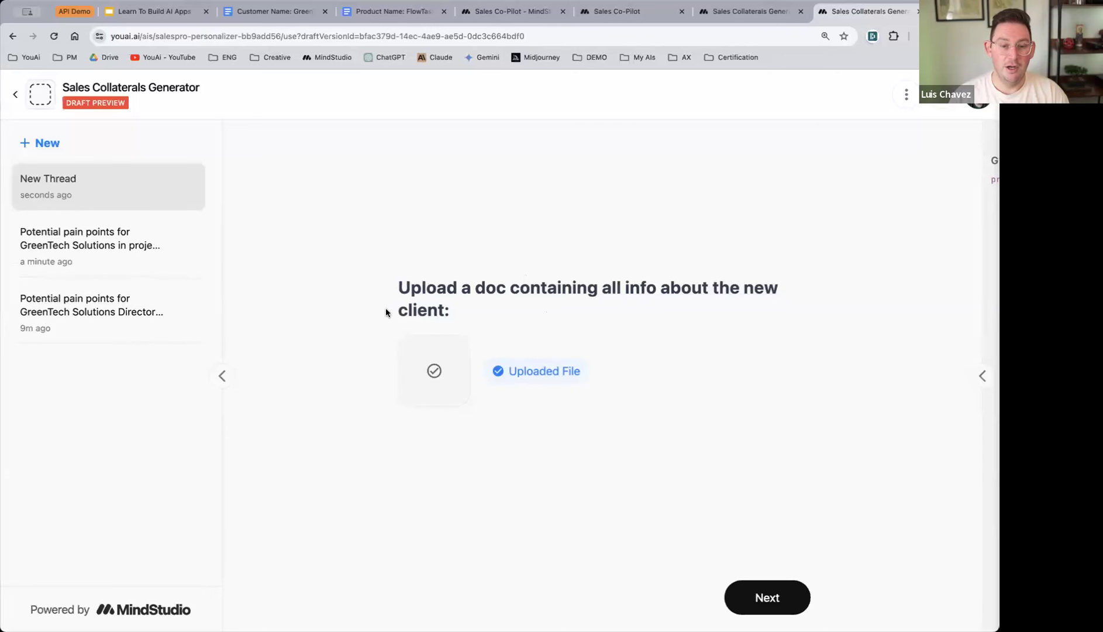
- Return to the project settings and review the Icons and Media options together with the Social Sharing preview
click(733, 14)
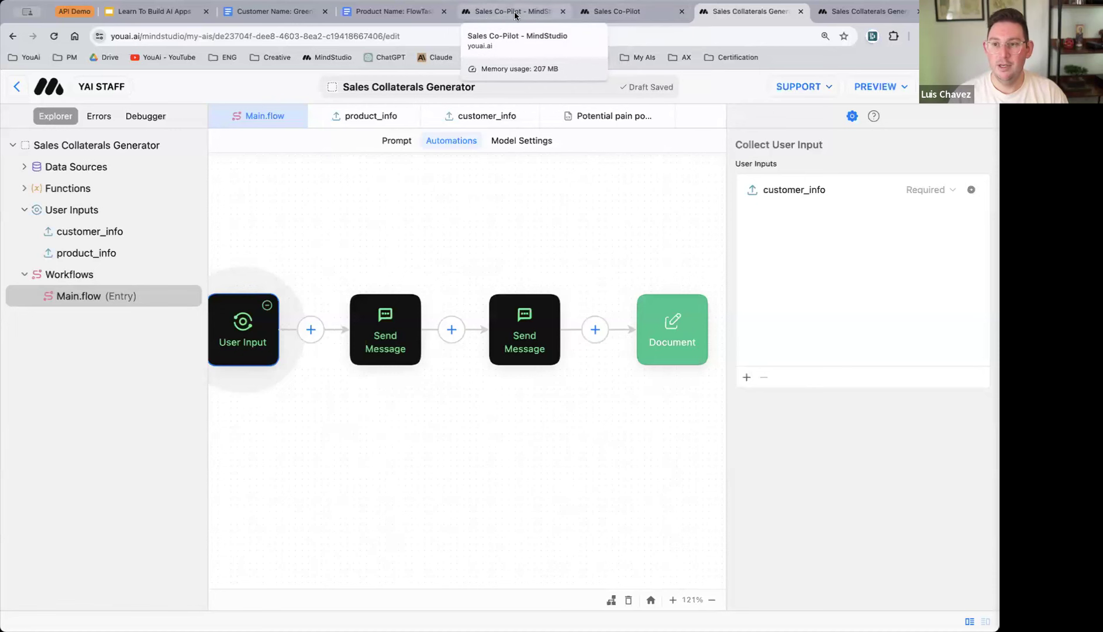
click(47, 148)
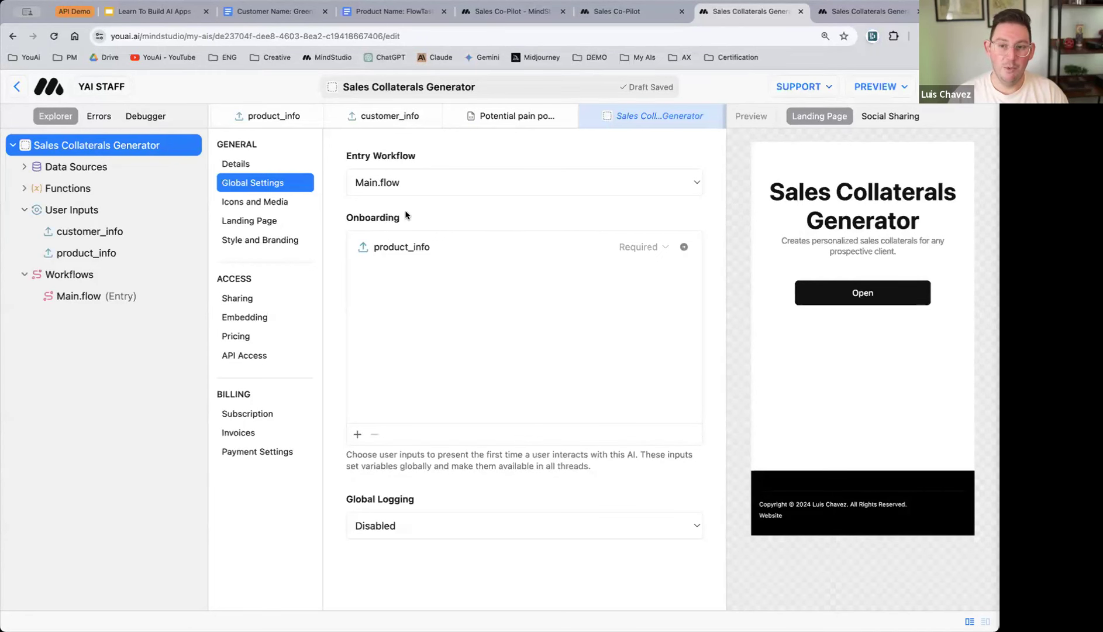
click(258, 204)
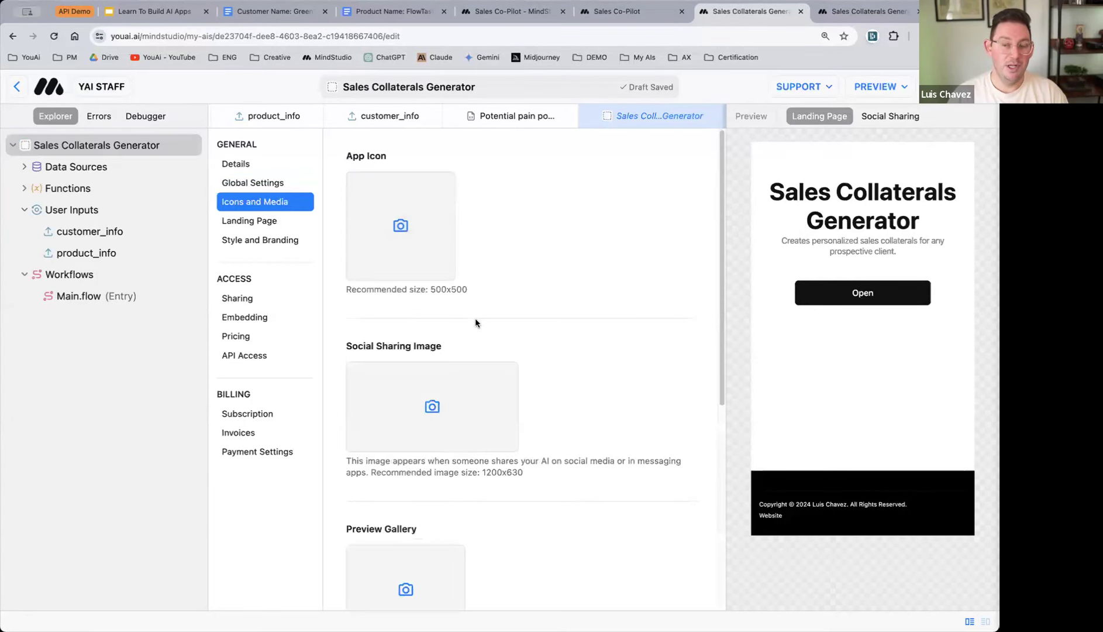
scroll(568, 327, down, 5)
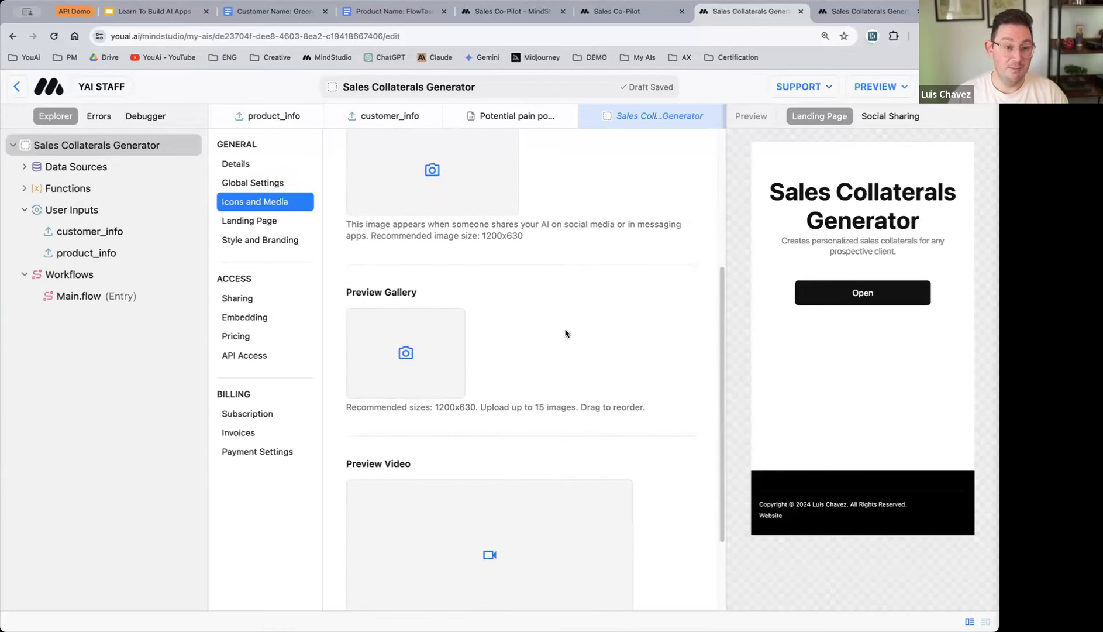
scroll(568, 315, up, 5)
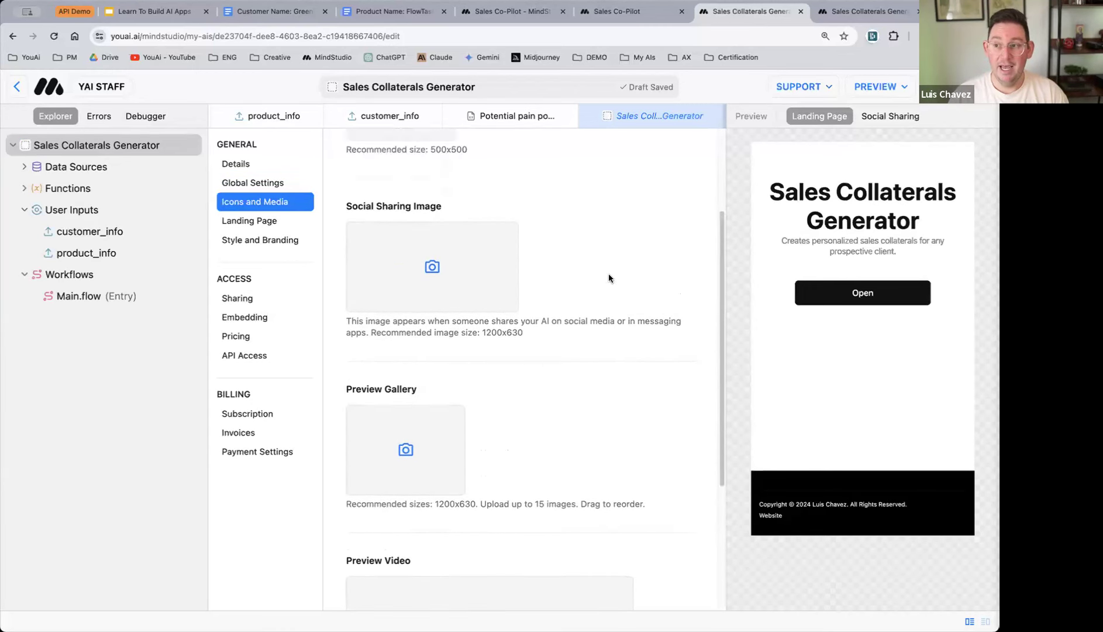
click(890, 117)
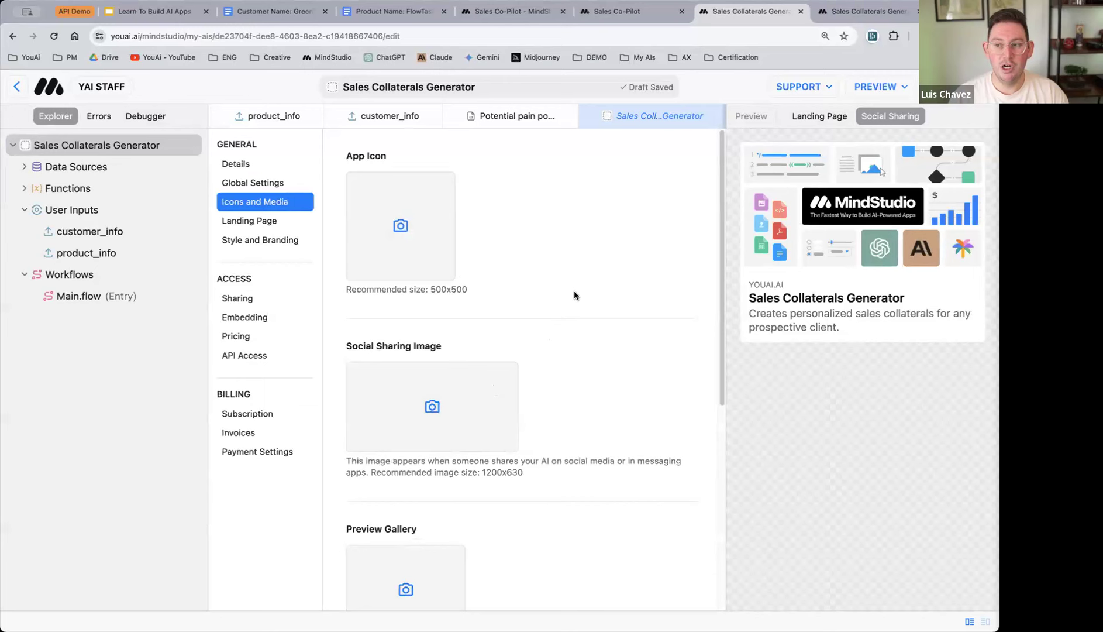
scroll(574, 291, down, 1)
scroll(402, 244, up, 1)
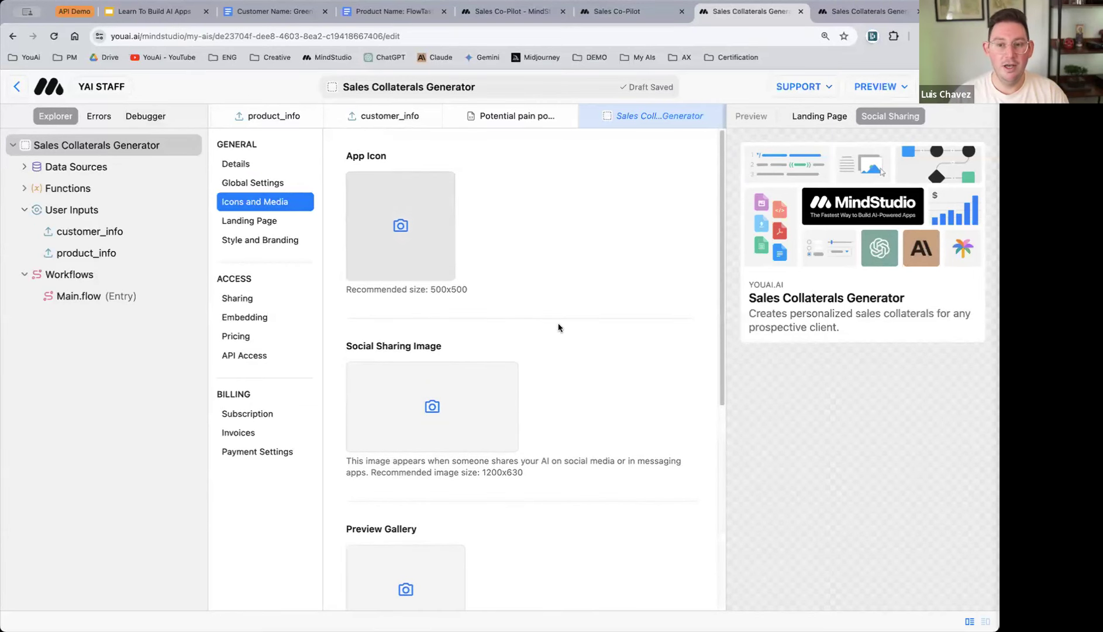
scroll(558, 327, down, 6)
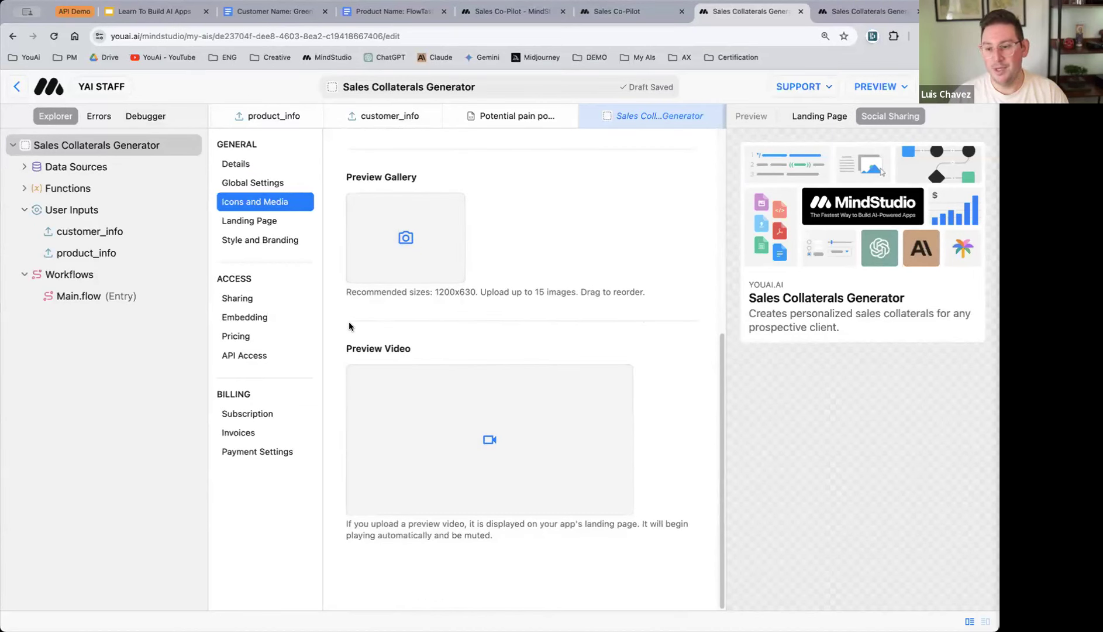
scroll(386, 257, up, 1)
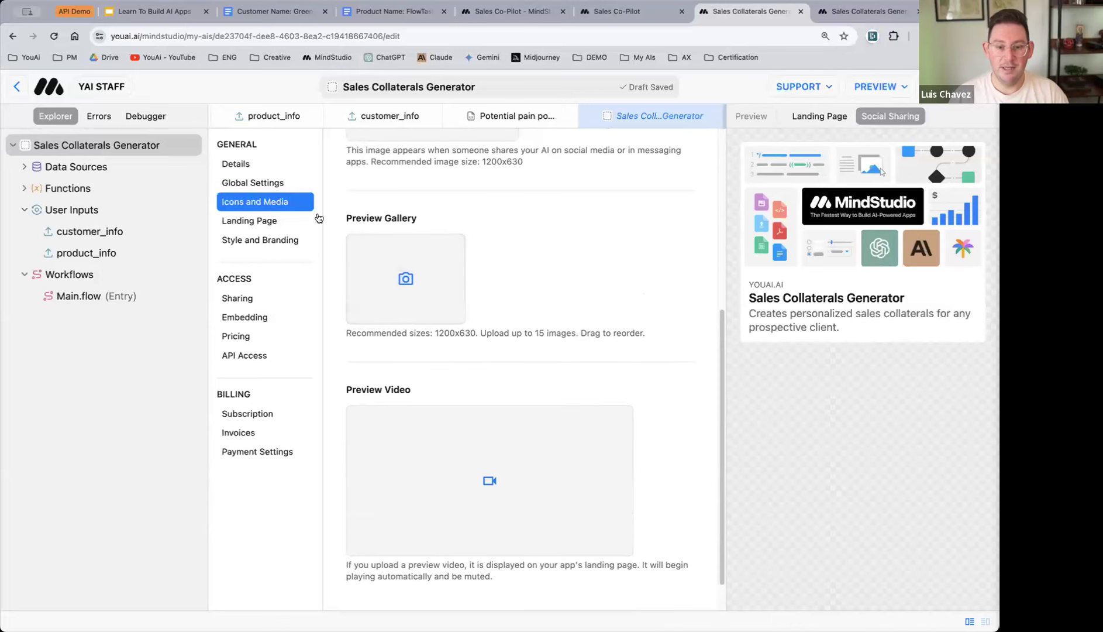
- Review the Landing Page settings of the Sales Collaterals Generator and disable its custom landing page
click(259, 220)
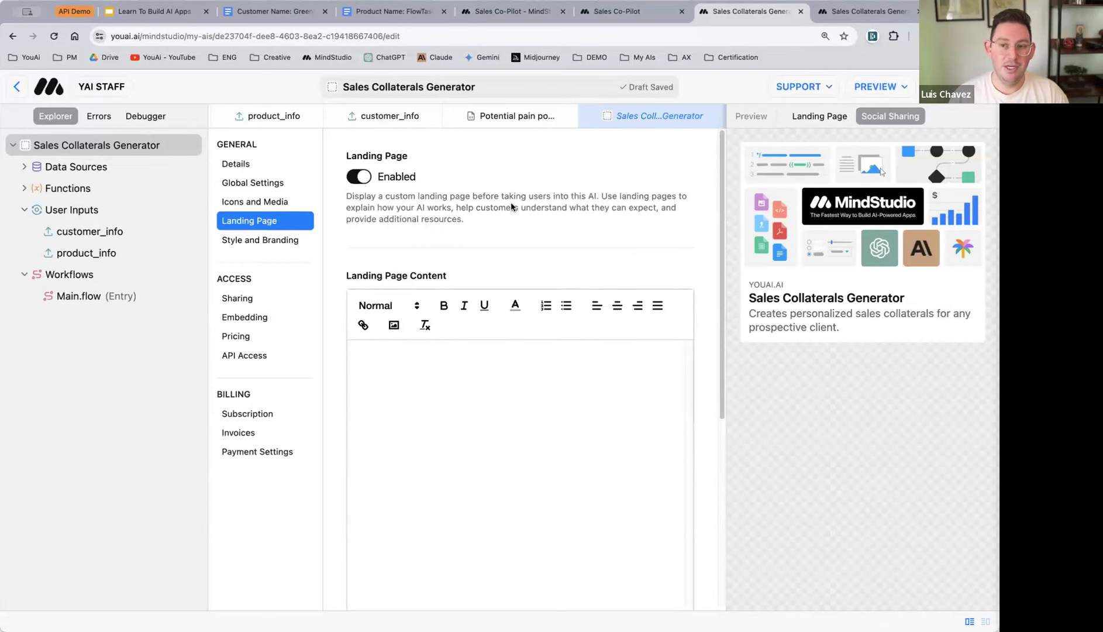
scroll(550, 239, down, 2)
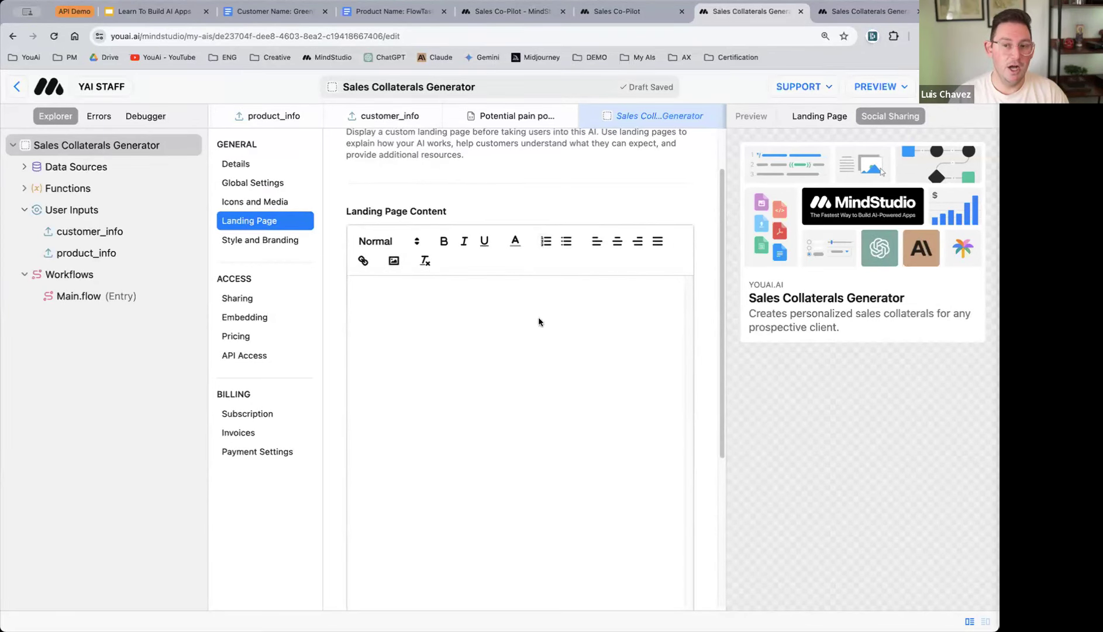
scroll(433, 325, up, 2)
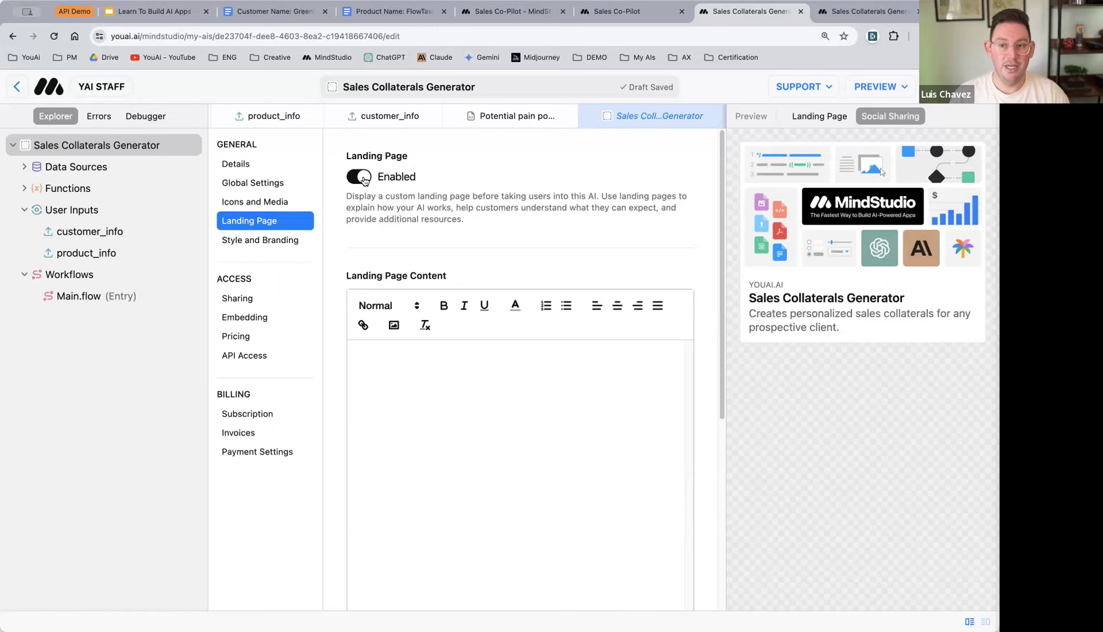
click(364, 179)
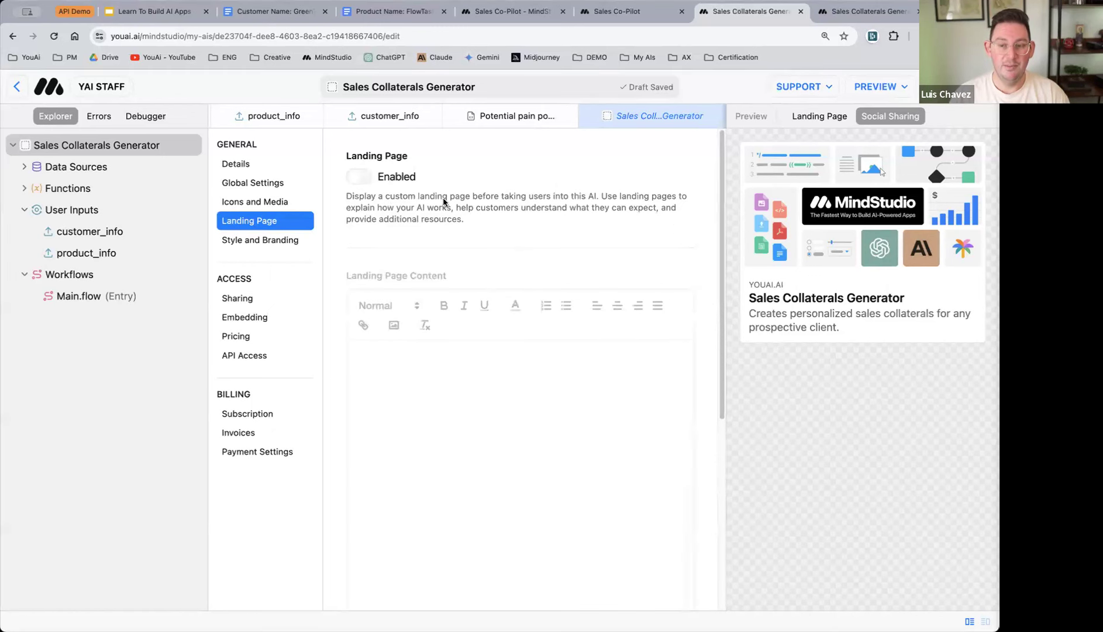
- Review the Style and Branding options and compare them with the custom-styled Sales Co-Pilot app
click(283, 240)
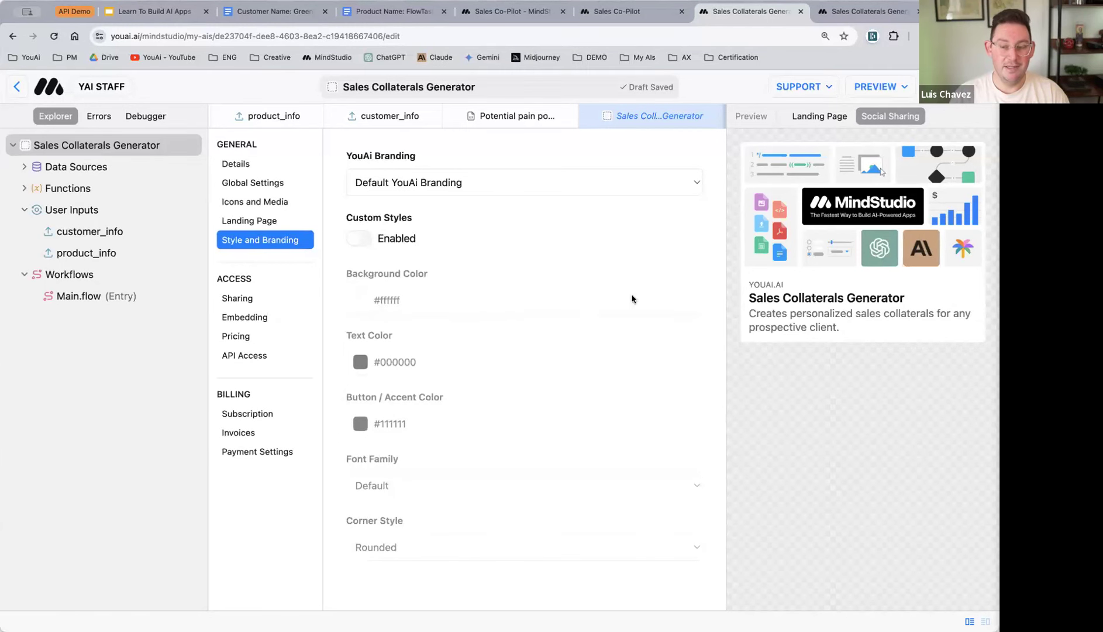
click(622, 13)
click(102, 139)
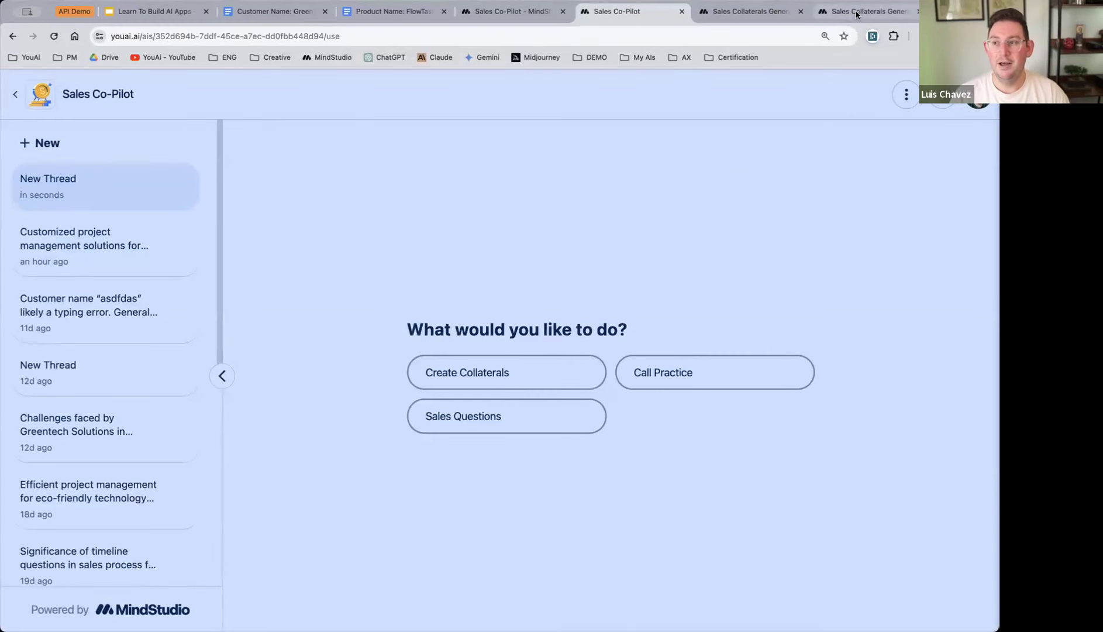
click(752, 11)
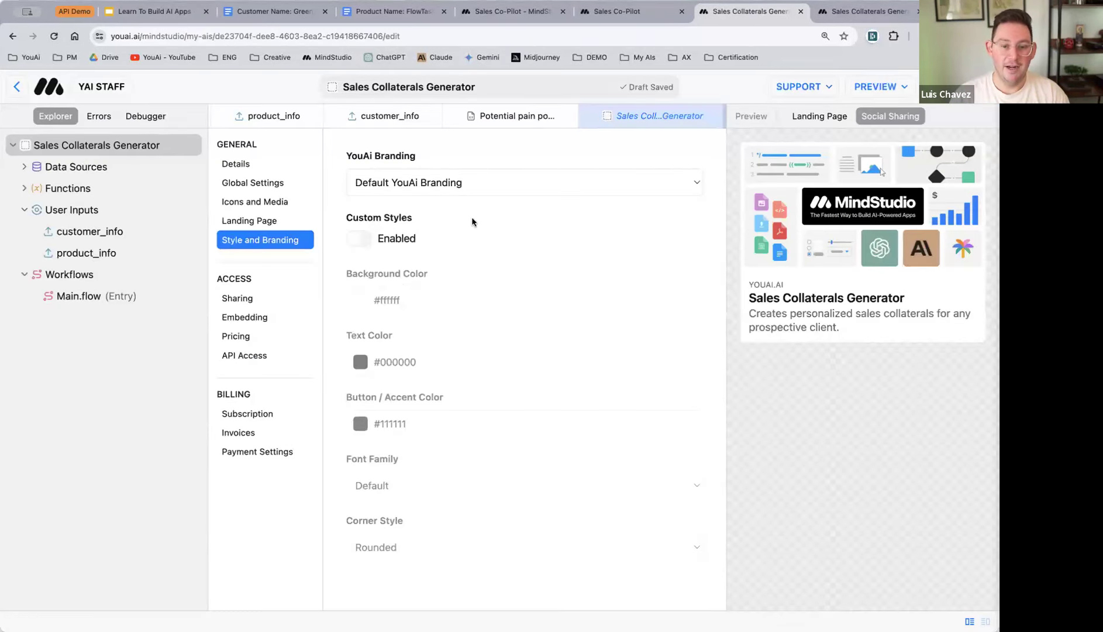
- In the Sharing settings, turn off Public visibility and Allow Remixing
click(249, 302)
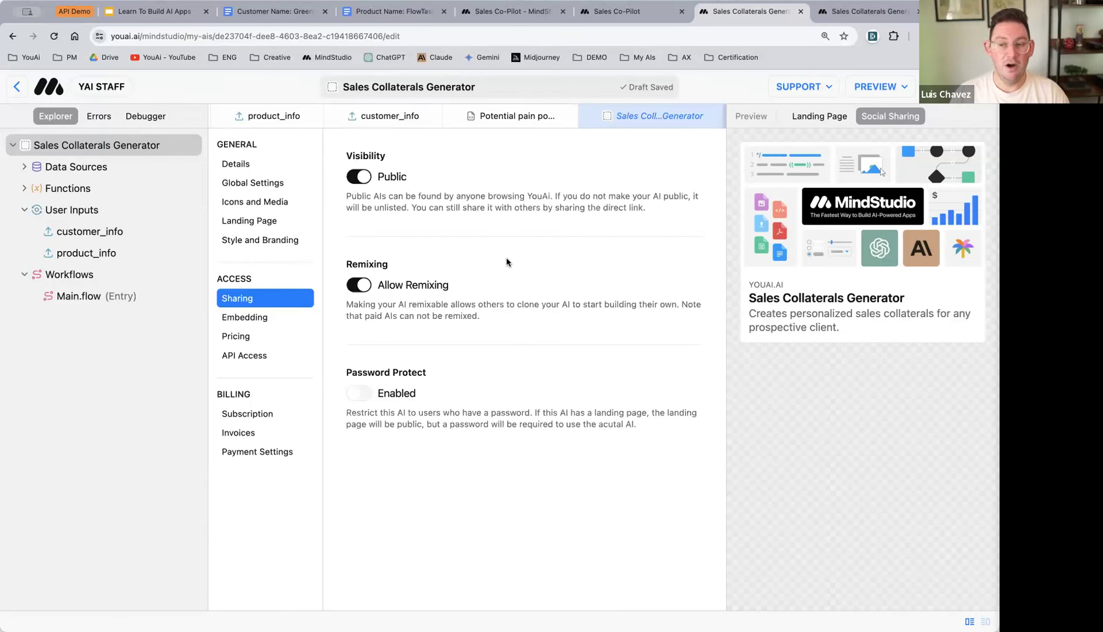
click(355, 176)
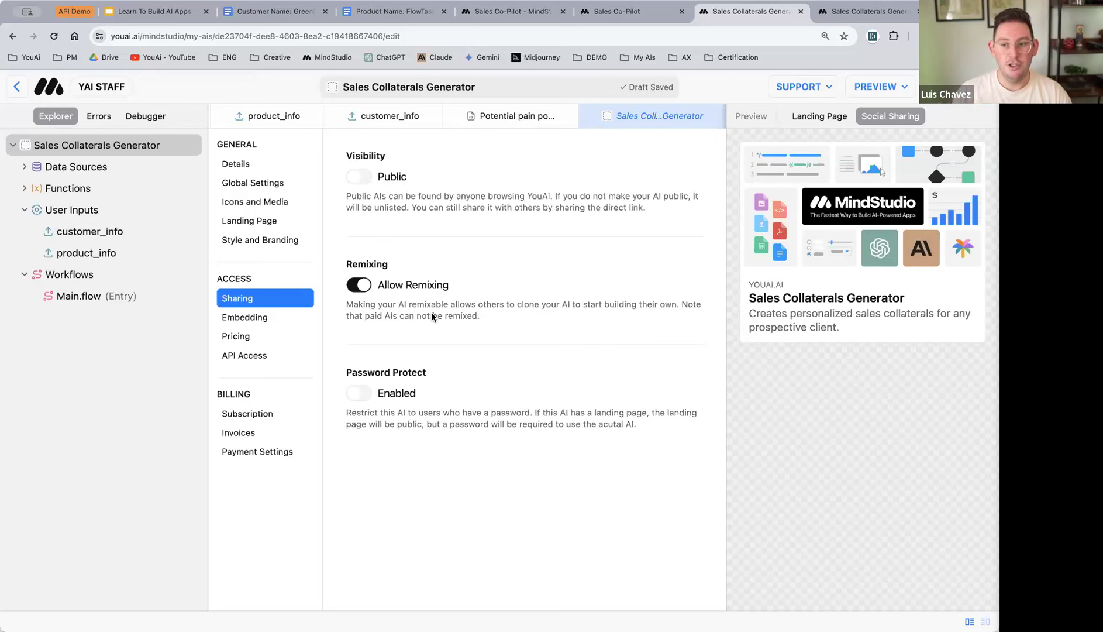
click(358, 286)
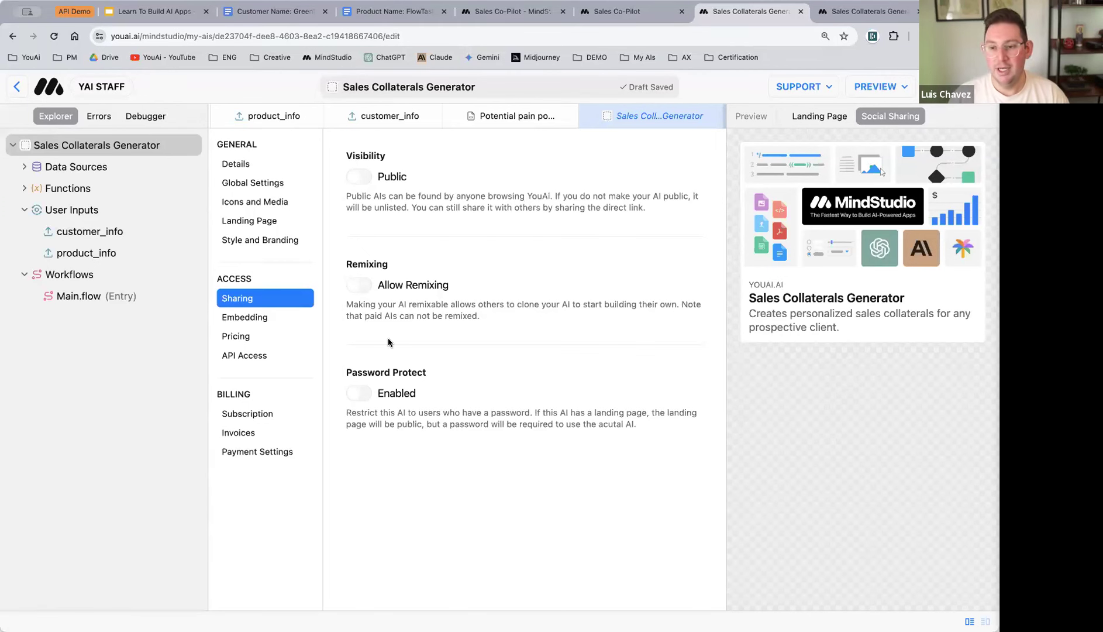
- Check the Embedding and API Access settings, and close every open editor item except Main.flow
click(252, 318)
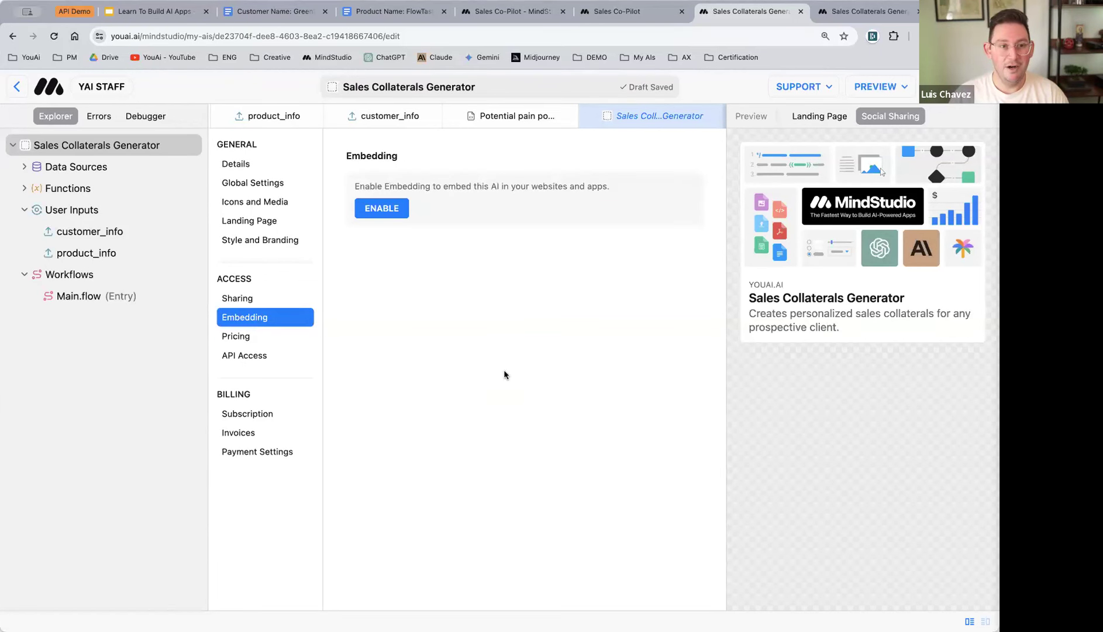
click(259, 356)
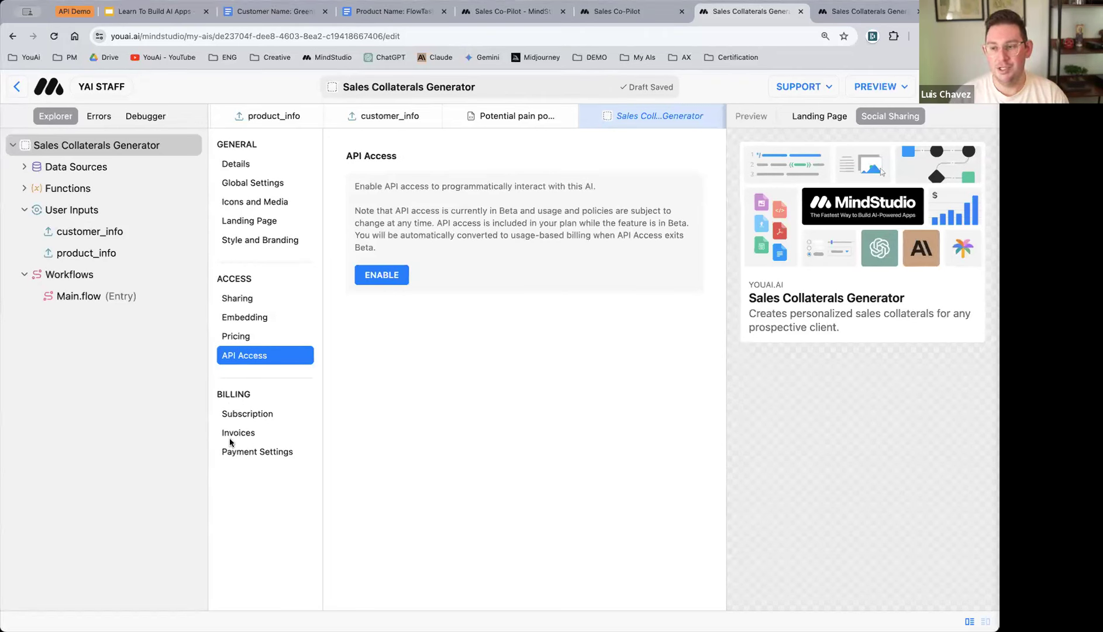
click(590, 117)
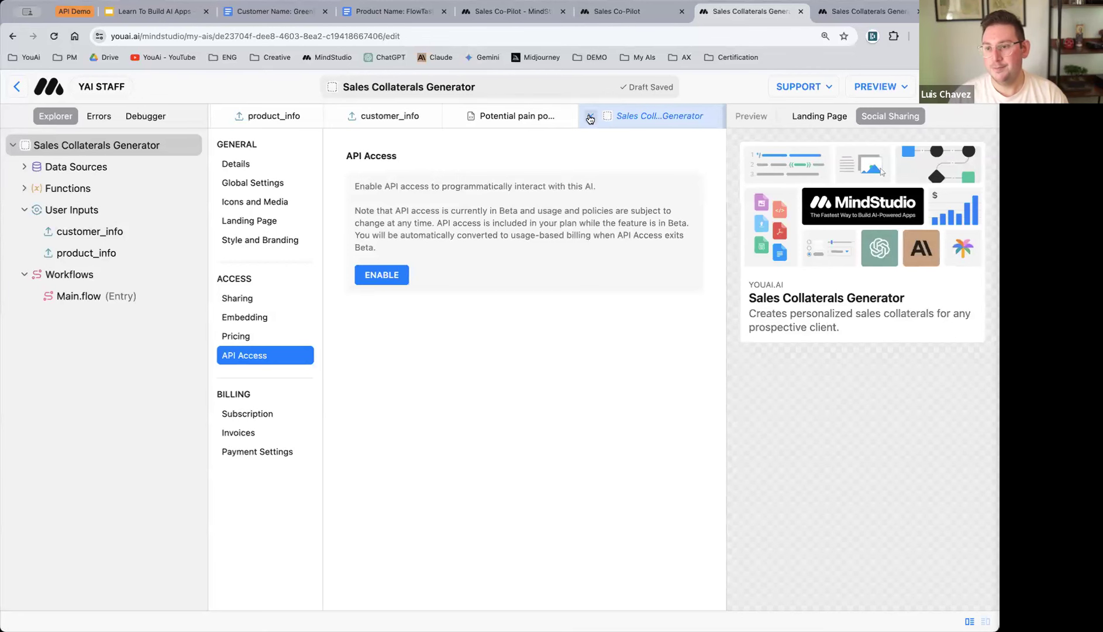
click(553, 117)
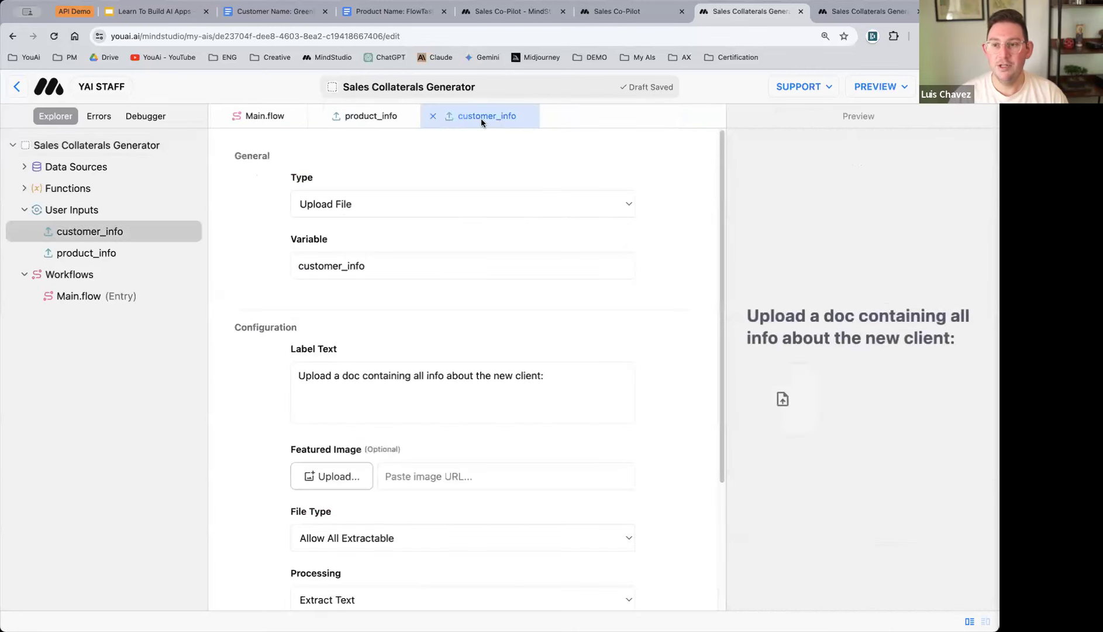
click(433, 117)
click(318, 117)
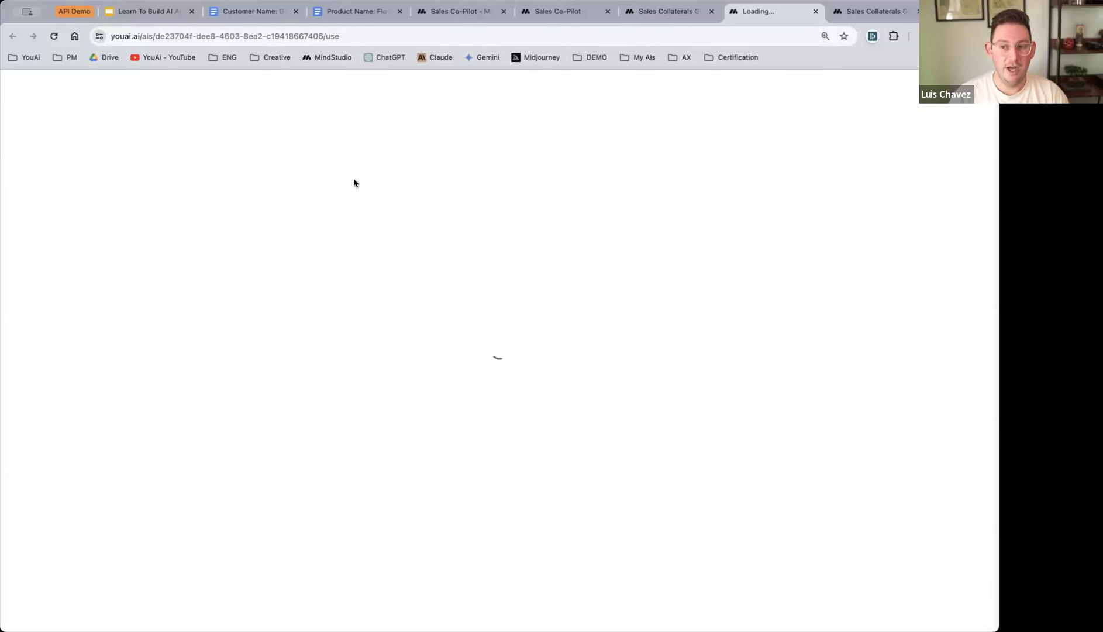
- Show the Sales Collaterals Generator's user page, close the duplicate copy, and select the page's URL
click(251, 36)
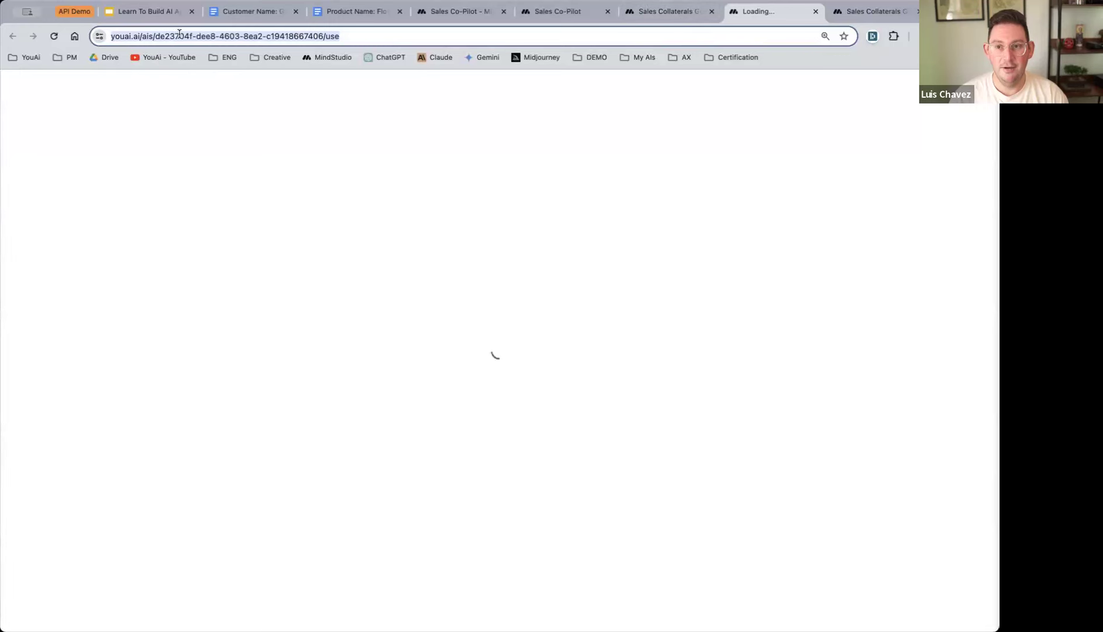
click(696, 13)
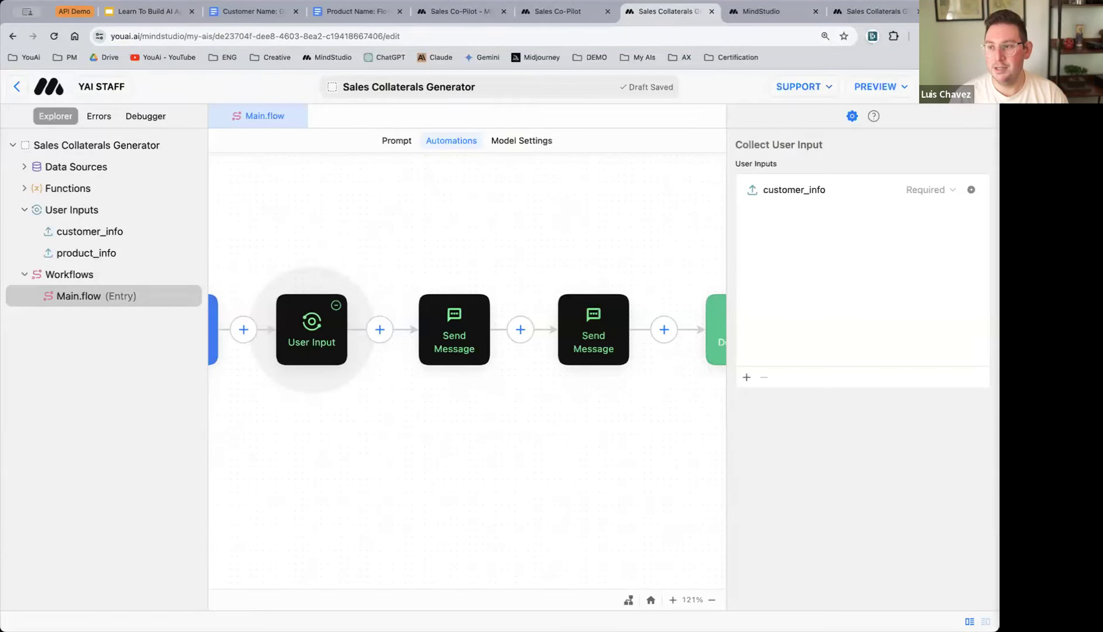
key(super+p)
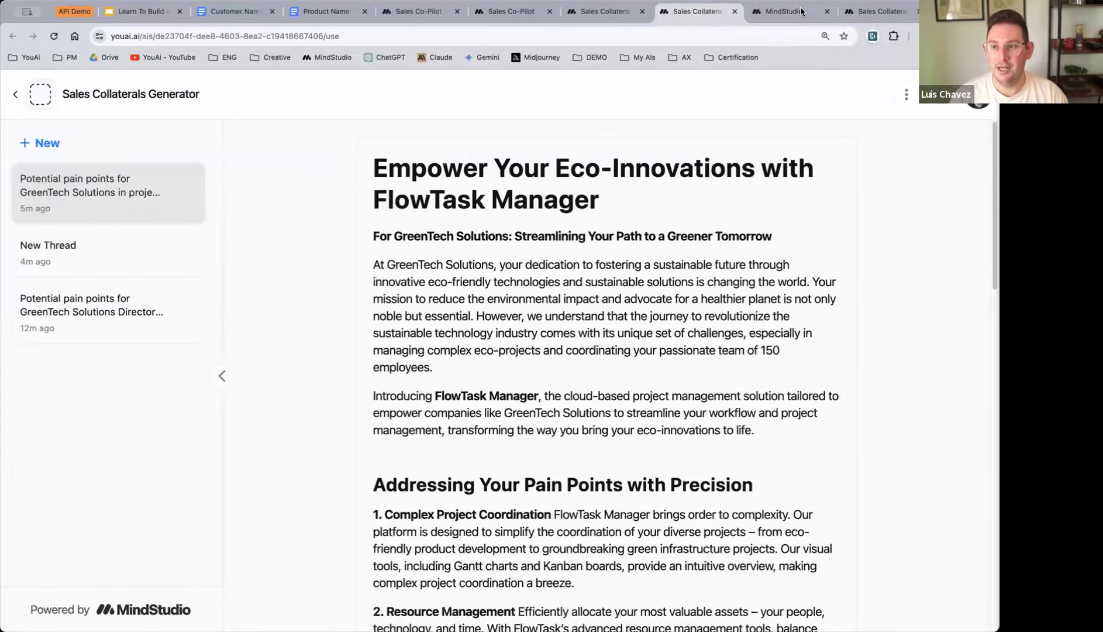
click(828, 11)
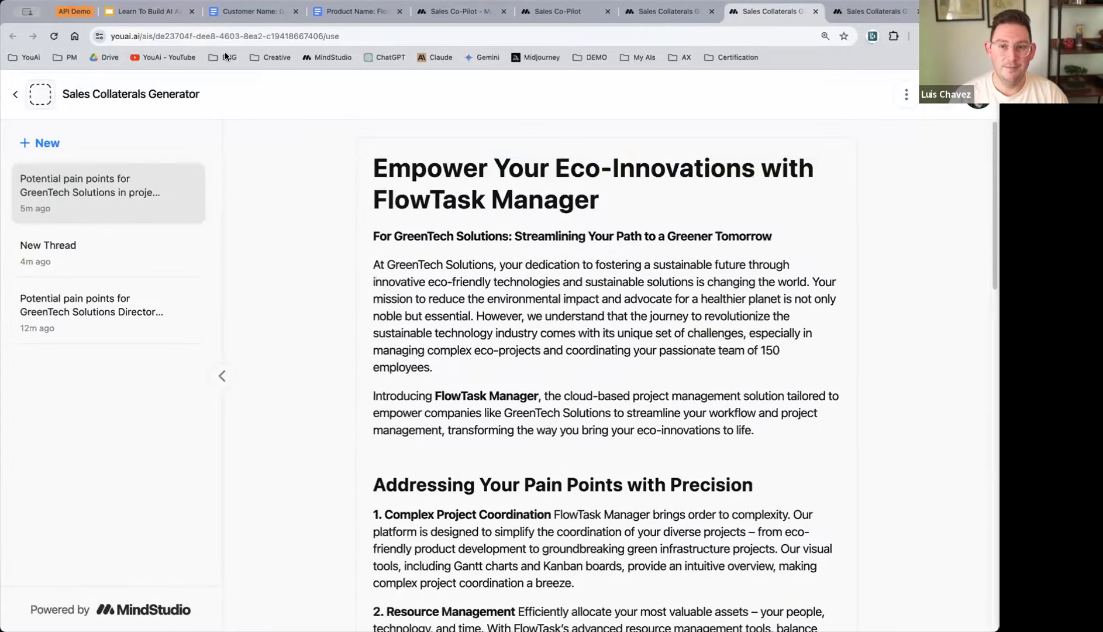
click(246, 37)
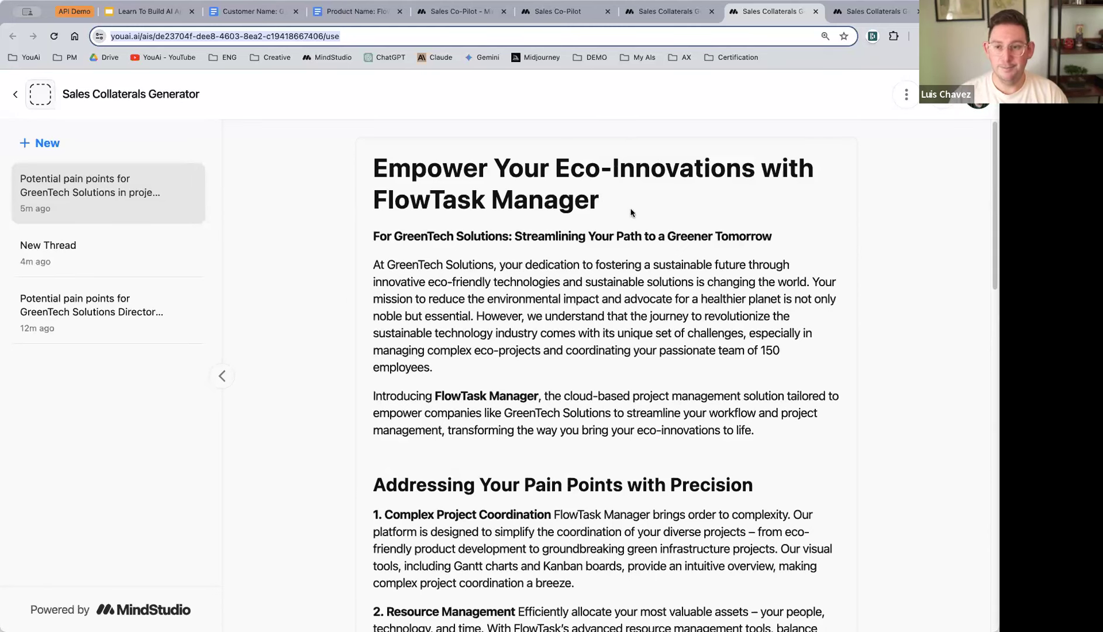
- Compare the editor with the user page, and open the AI for editing from the user page's options
click(663, 12)
click(767, 16)
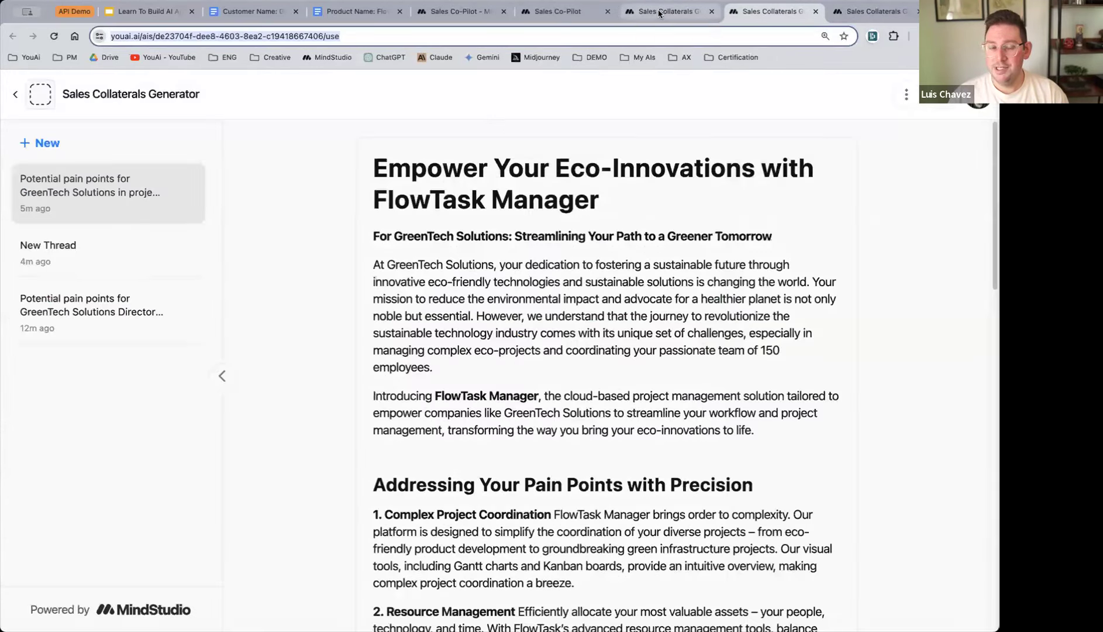
click(659, 9)
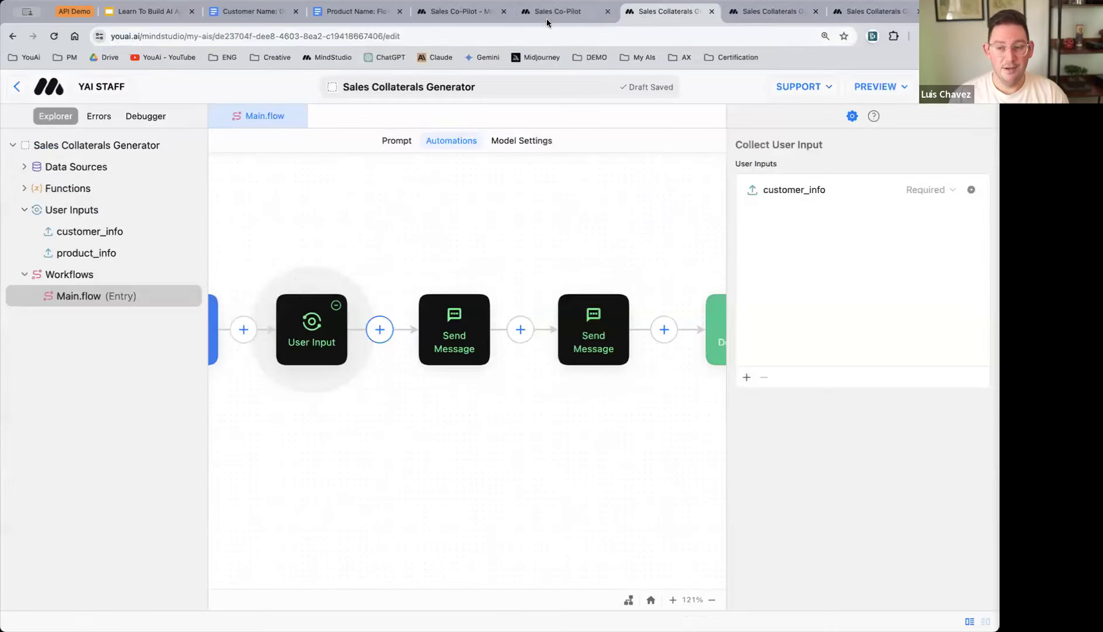
click(748, 20)
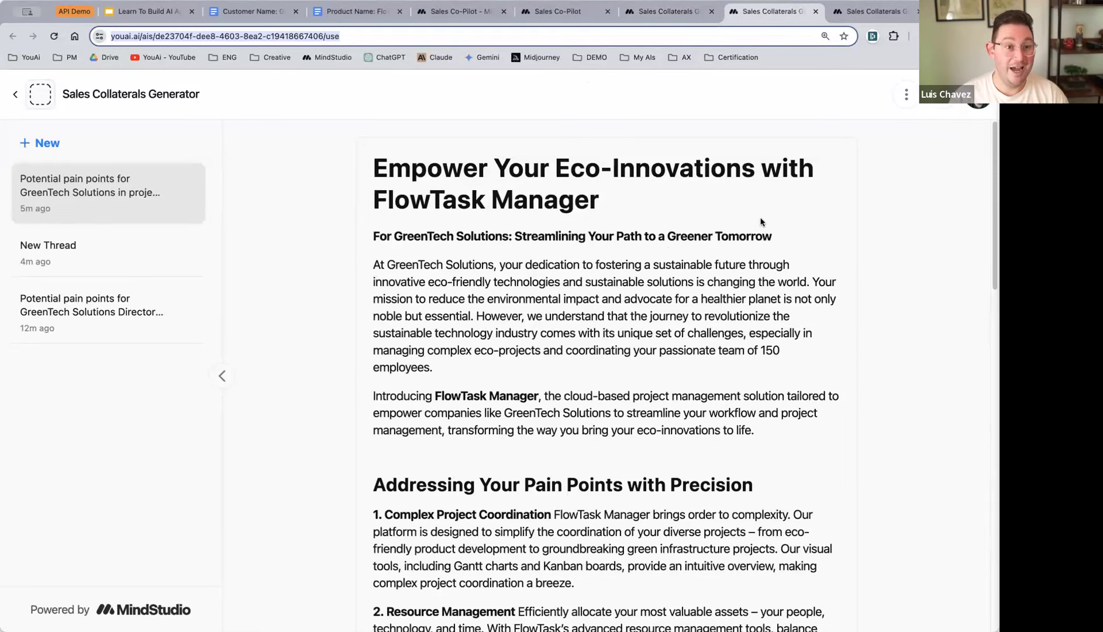
click(901, 99)
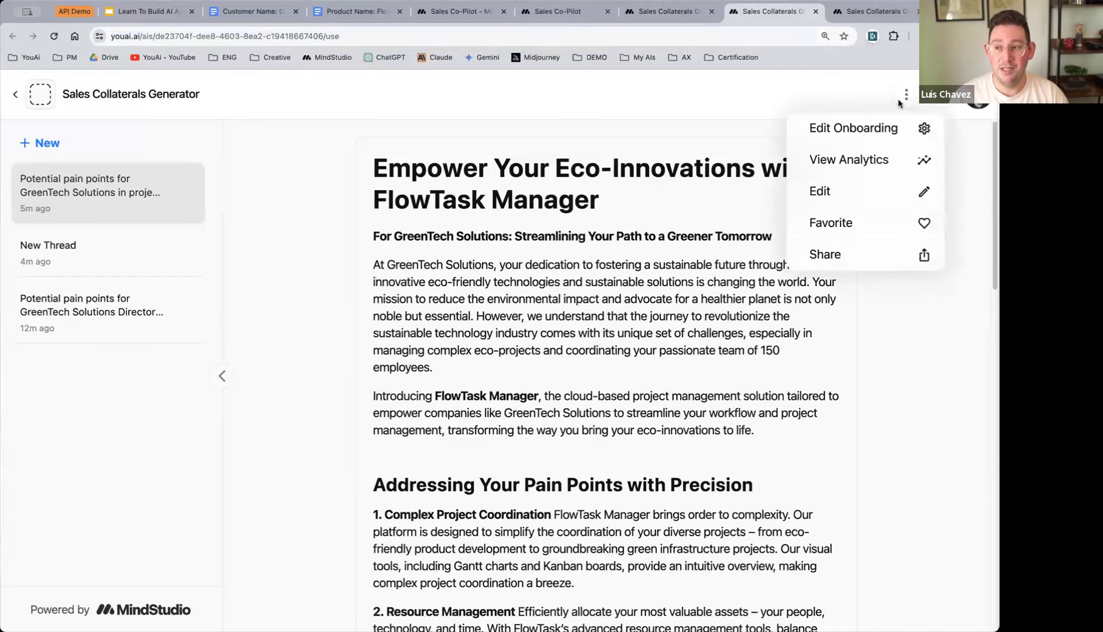
click(847, 193)
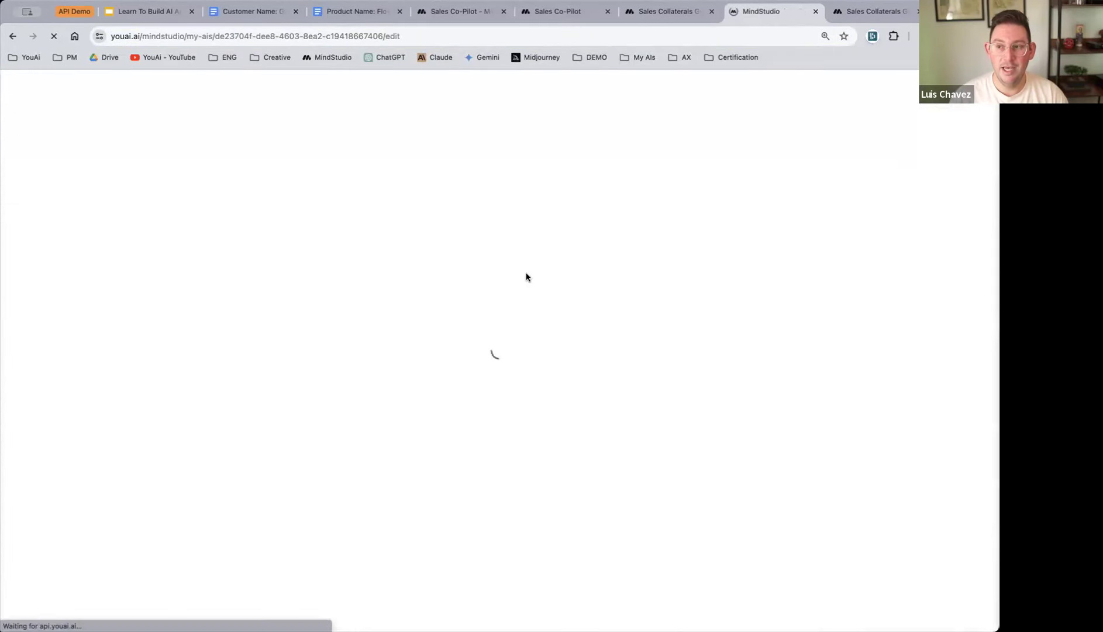
scroll(453, 318, right, 2)
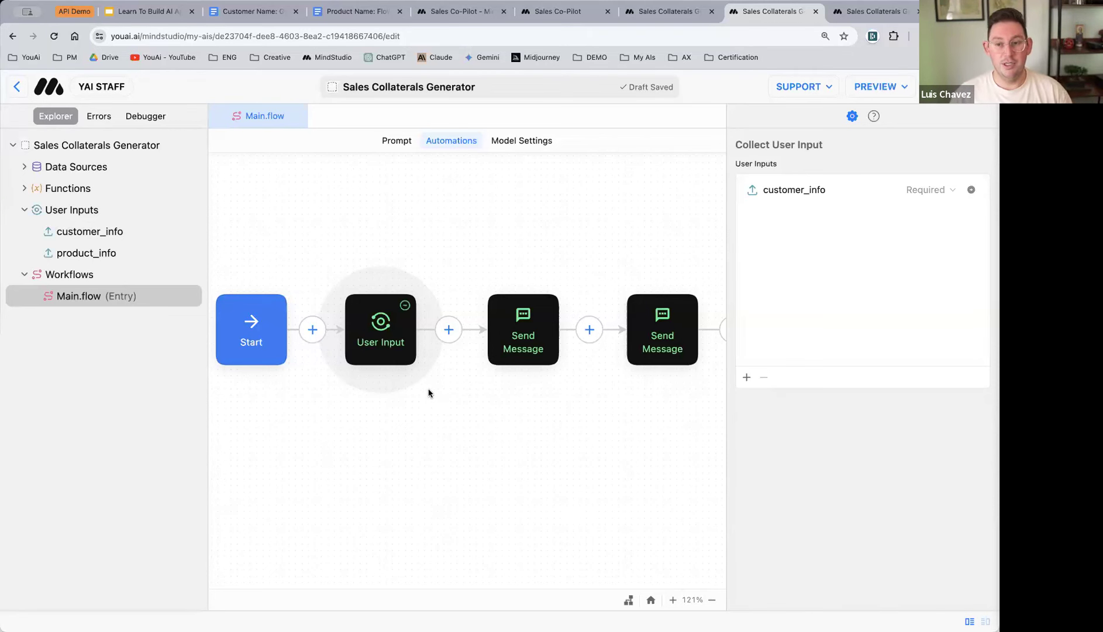
scroll(418, 390, left, 1)
scroll(419, 390, right, 1)
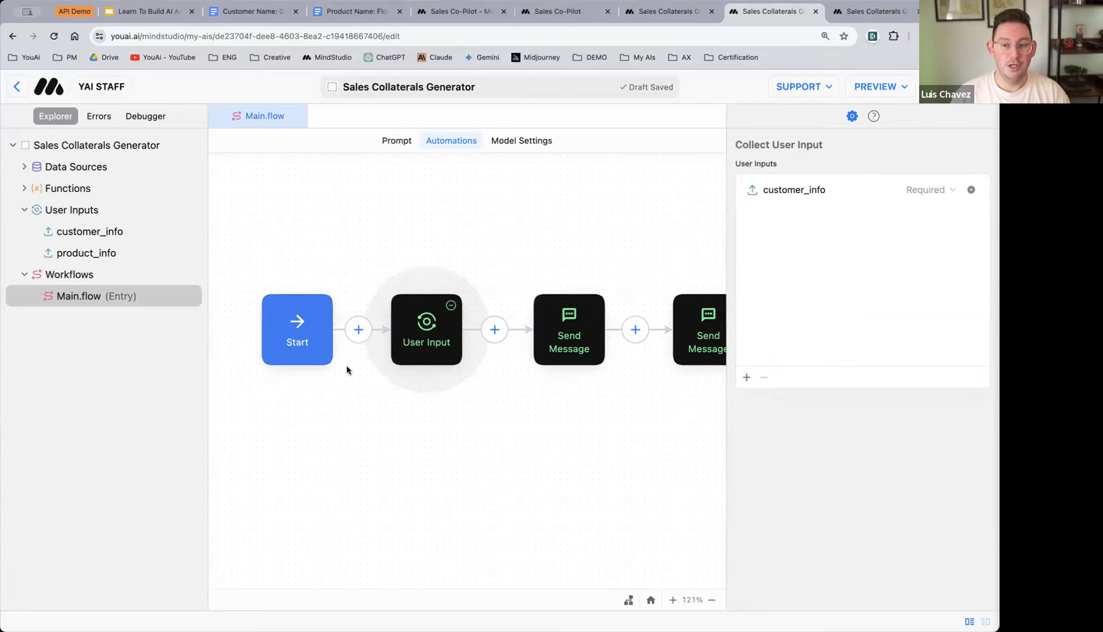
scroll(392, 390, right, 2)
scroll(392, 390, left, 2)
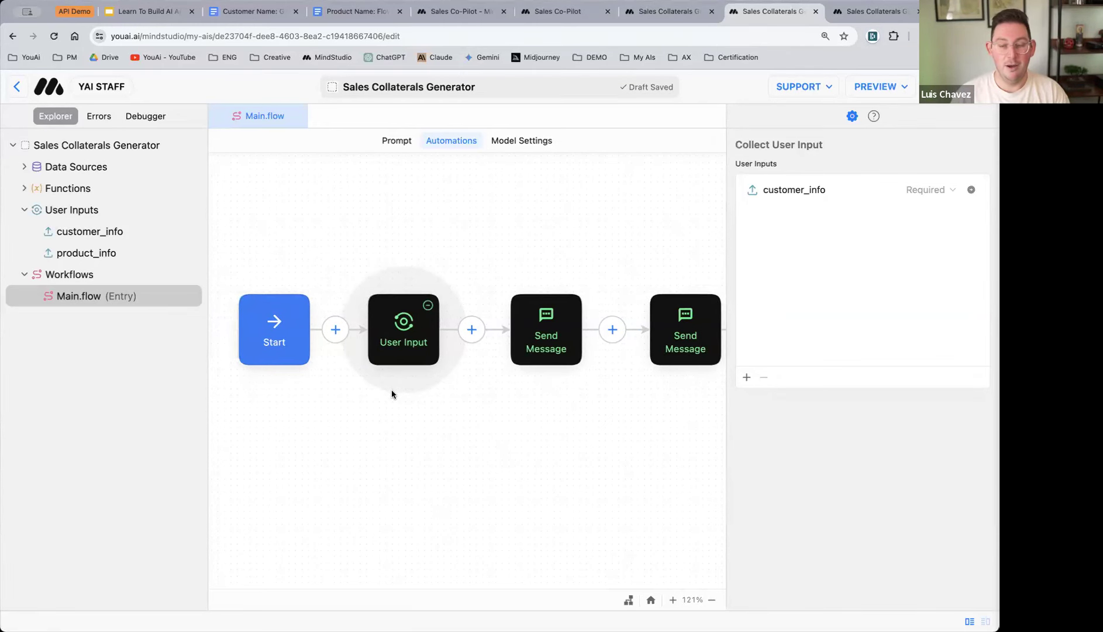
scroll(386, 387, left, 1)
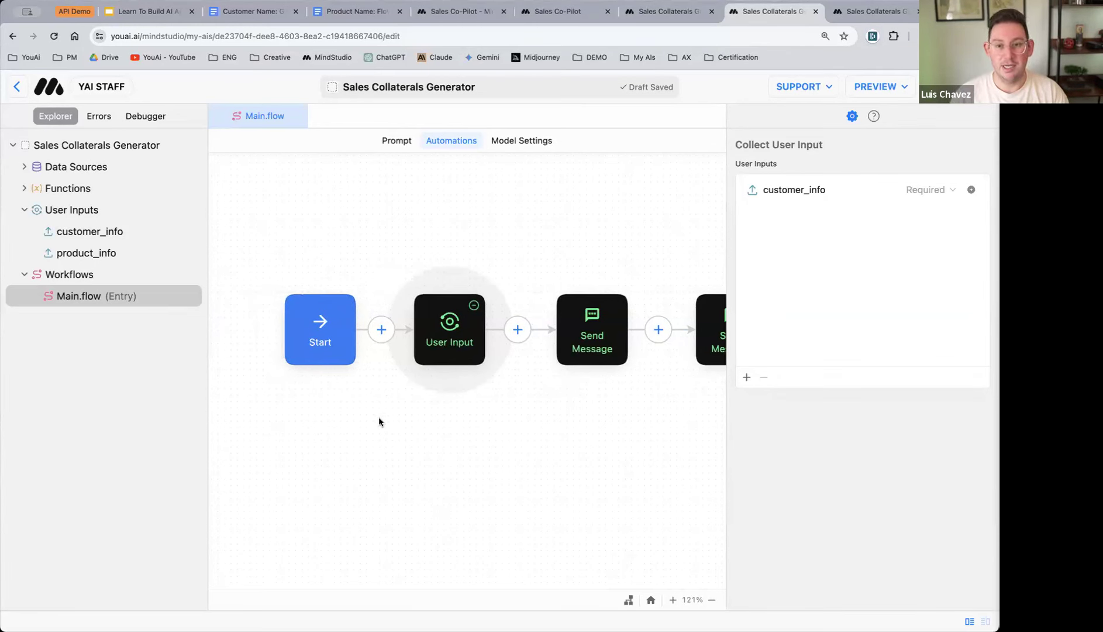
scroll(415, 466, right, 2)
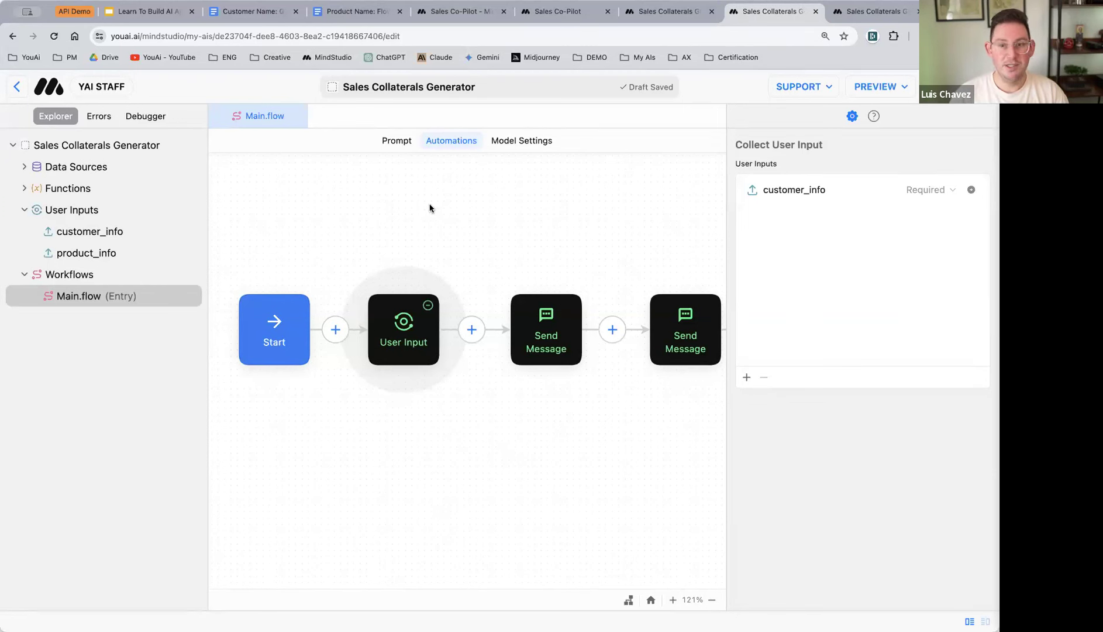
scroll(399, 234, up, 3)
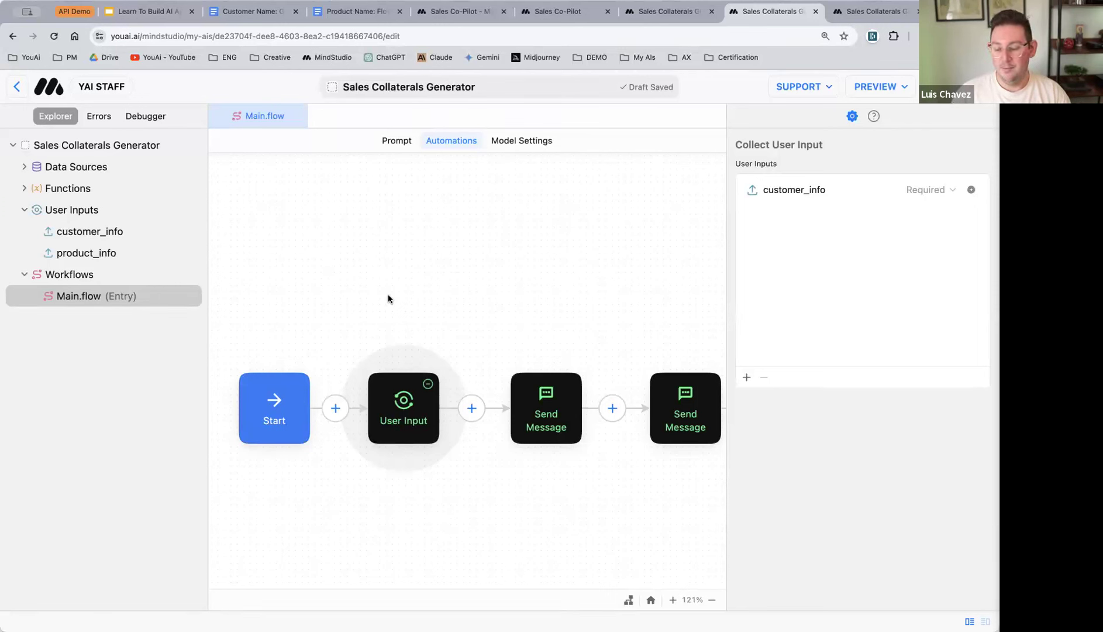
scroll(412, 300, down, 1)
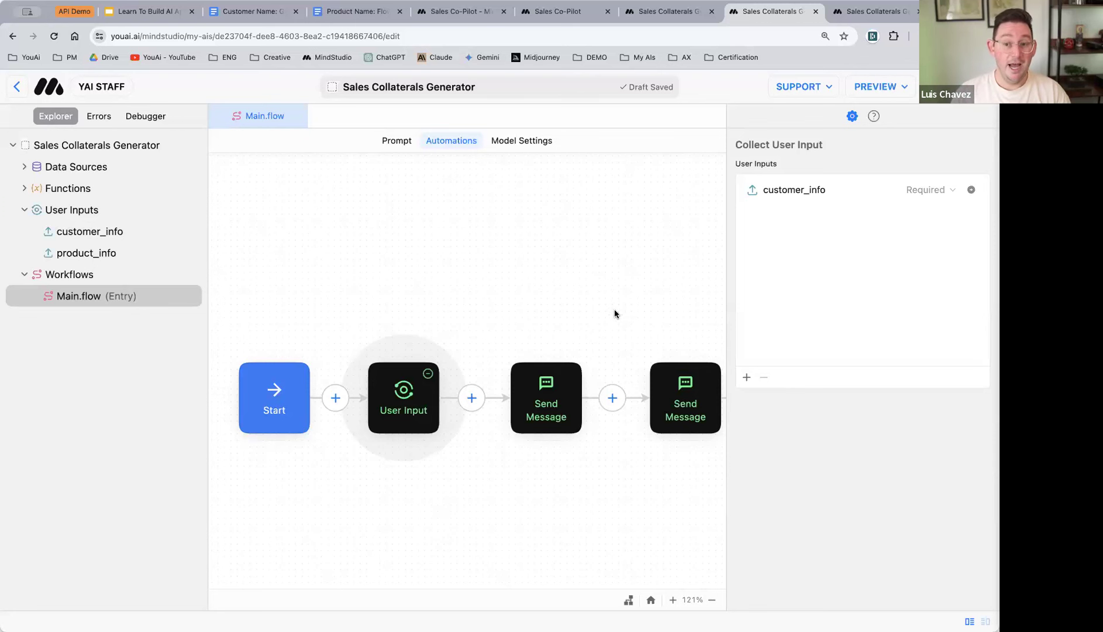
- Examine the Main.flow blocks through Document and the customer_info input's configuration, including its processing and logging options
scroll(441, 494, right, 3)
scroll(437, 487, right, 4)
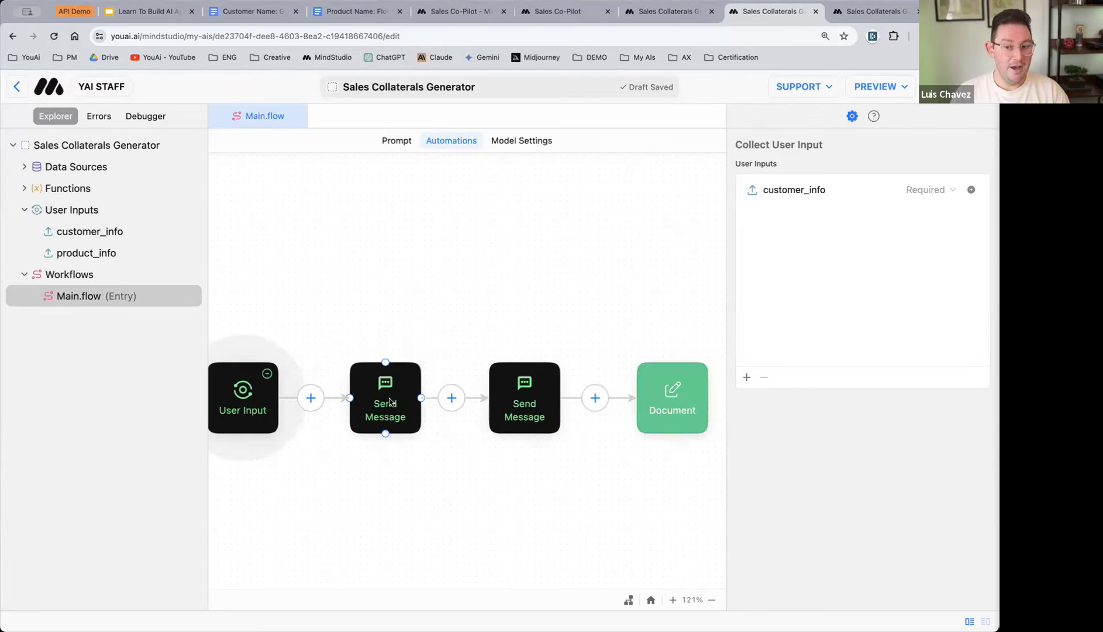
click(80, 232)
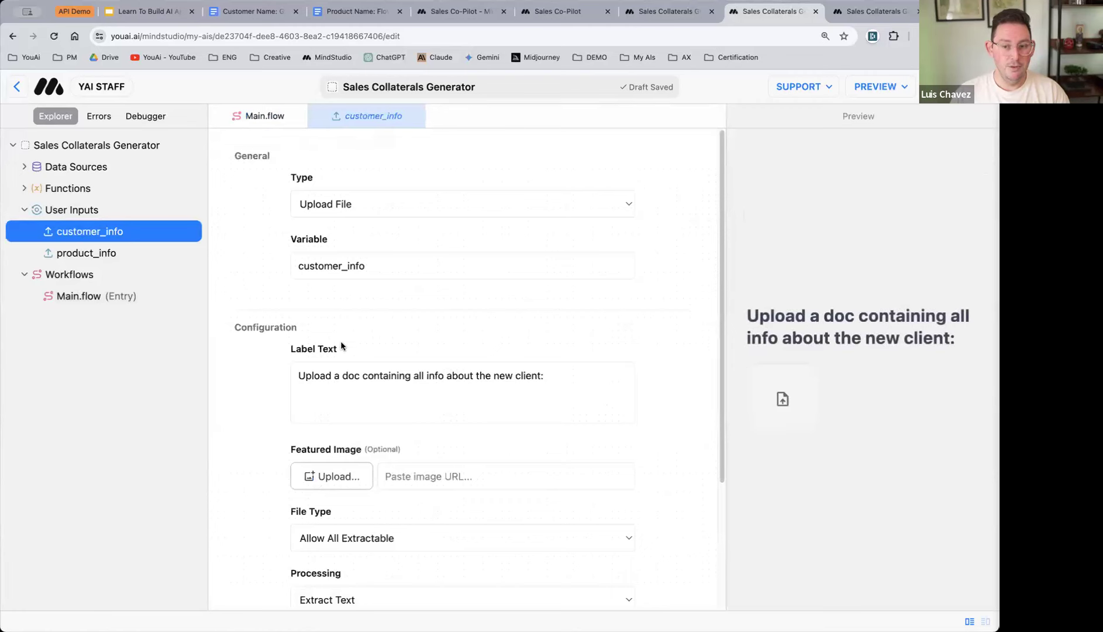
scroll(345, 350, down, 3)
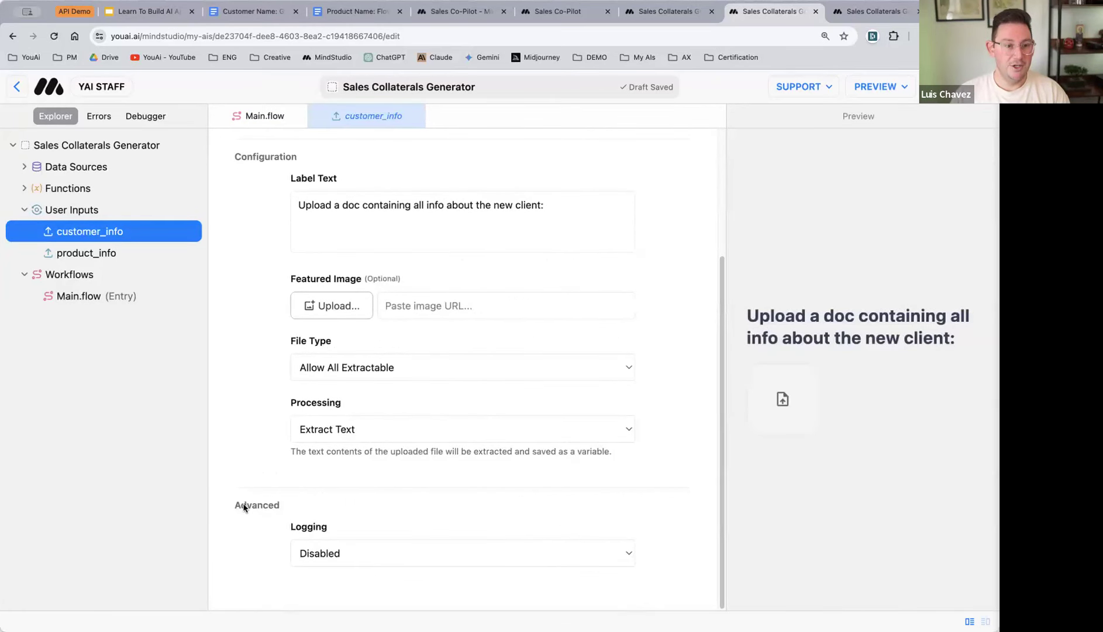
- Check the Logging options of the customer_info input and keep logging Disabled
key(super+equal)
scroll(378, 522, down, 3)
click(397, 530)
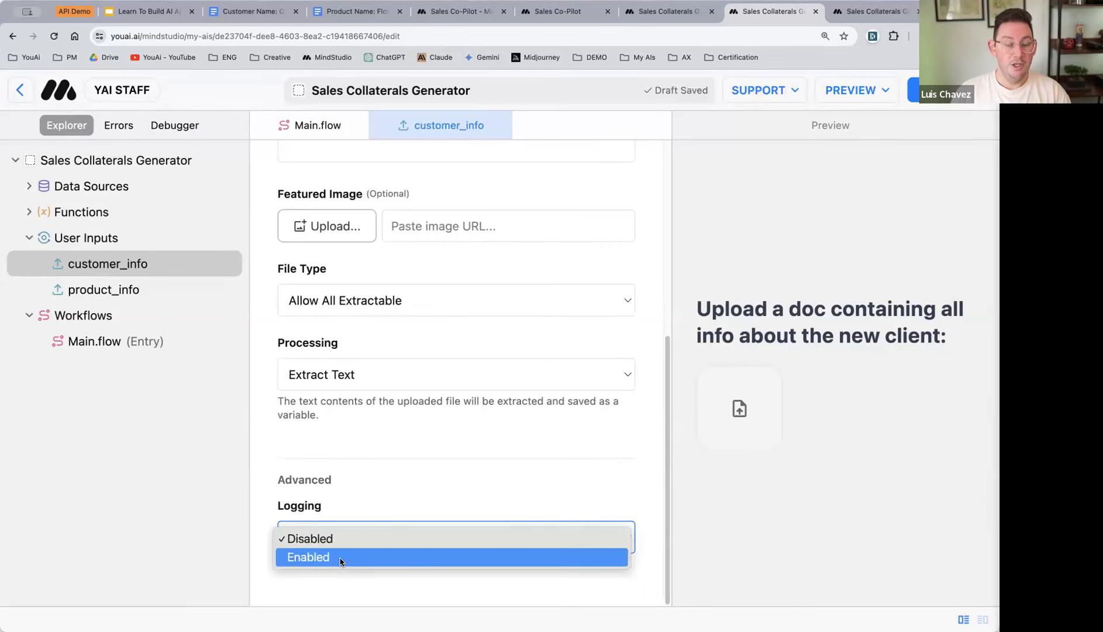
click(401, 485)
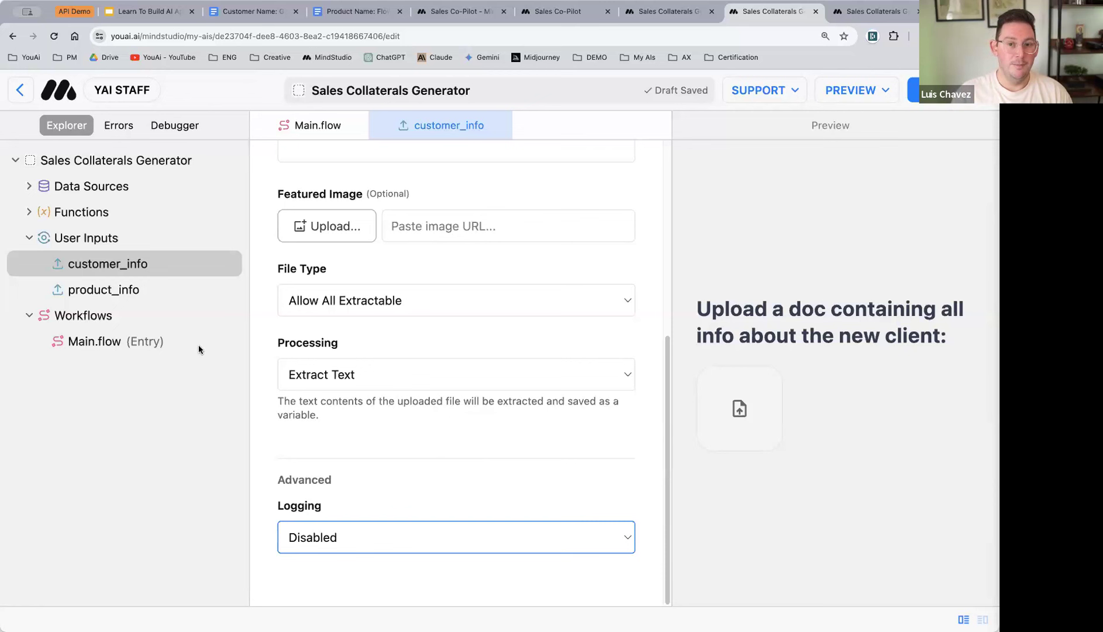
- Open Main.flow and examine its automation blocks from User Input through to Document
click(311, 128)
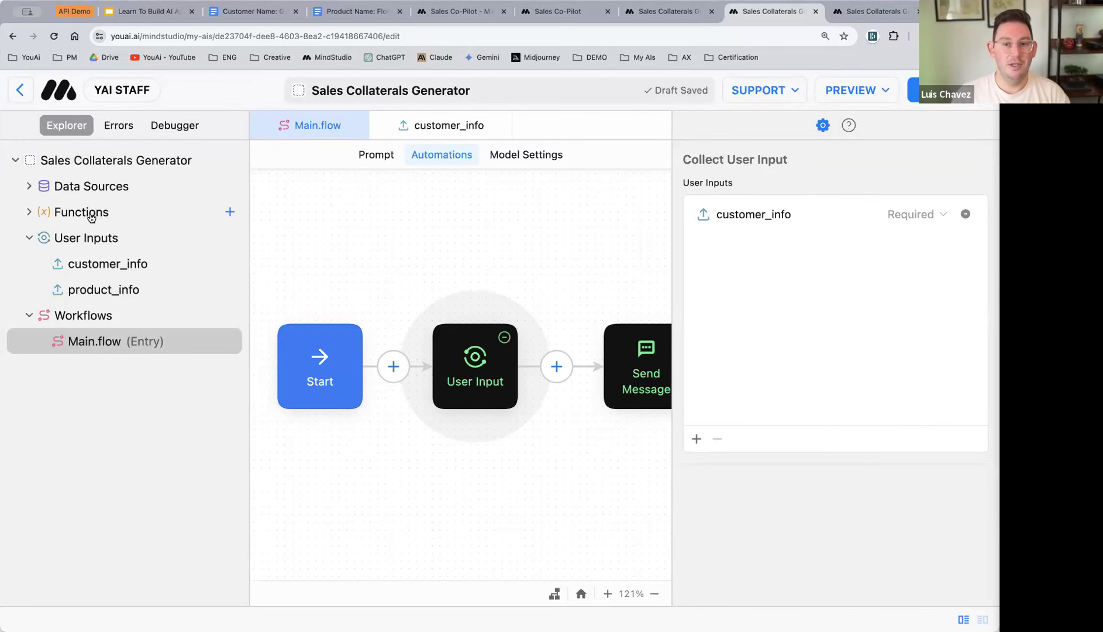
scroll(397, 366, down, 5)
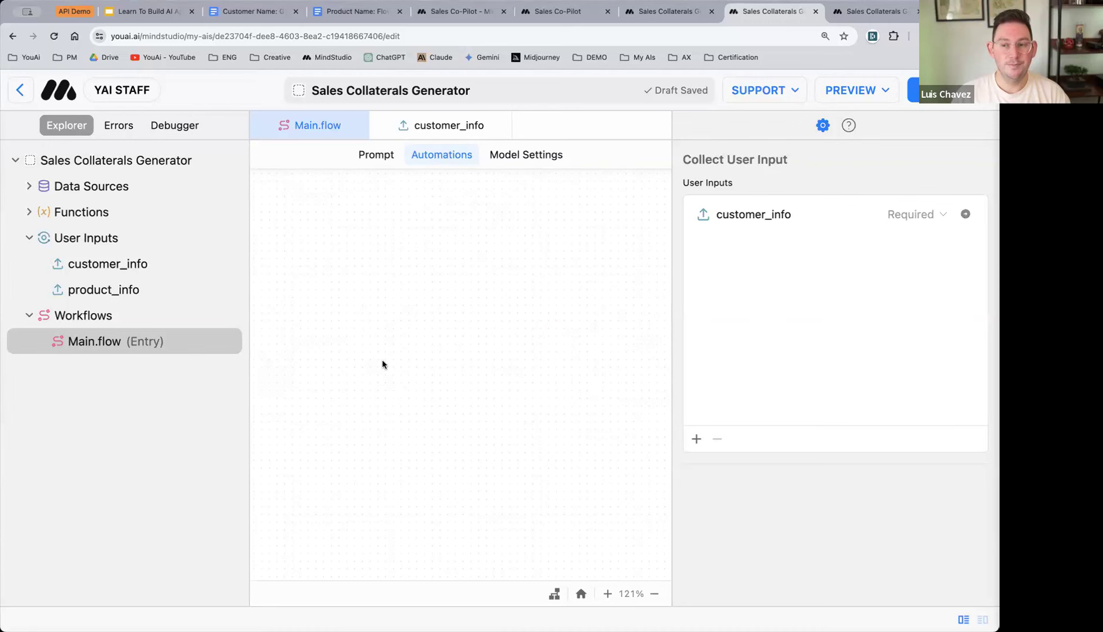
scroll(382, 363, up, 8)
scroll(382, 375, right, 2)
scroll(382, 378, right, 3)
scroll(392, 381, right, 2)
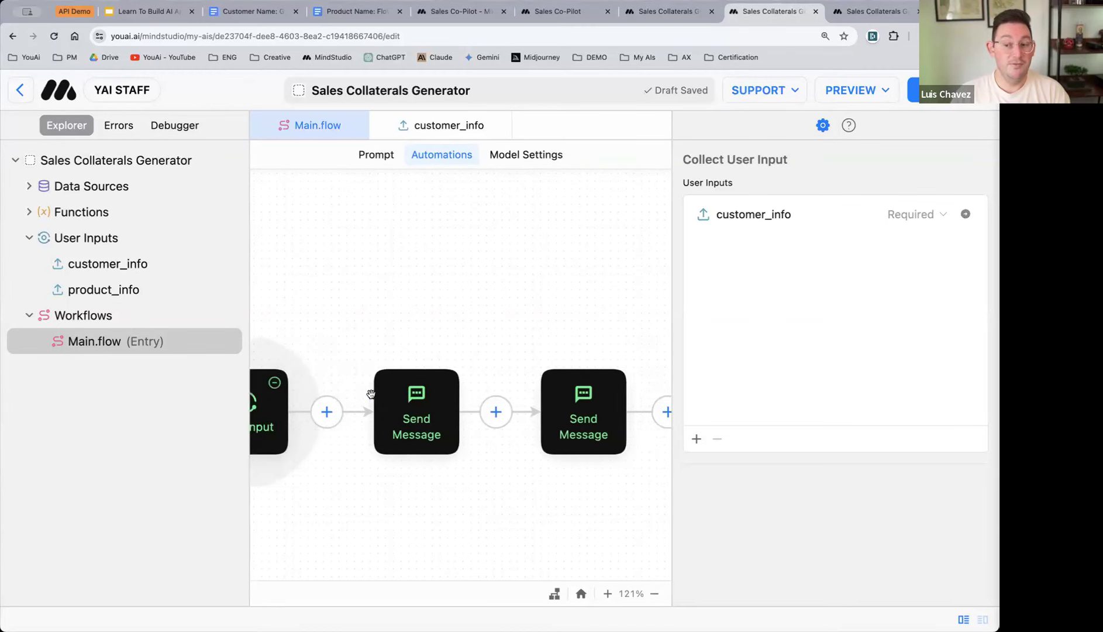
scroll(402, 384, right, 3)
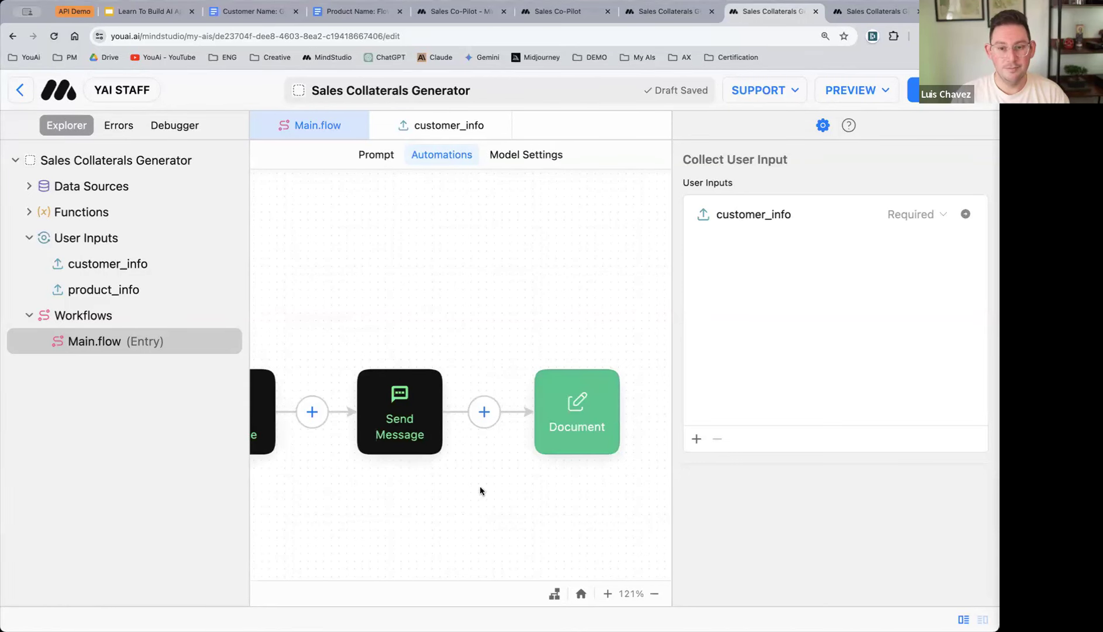
scroll(480, 485, left, 1)
scroll(480, 486, right, 1)
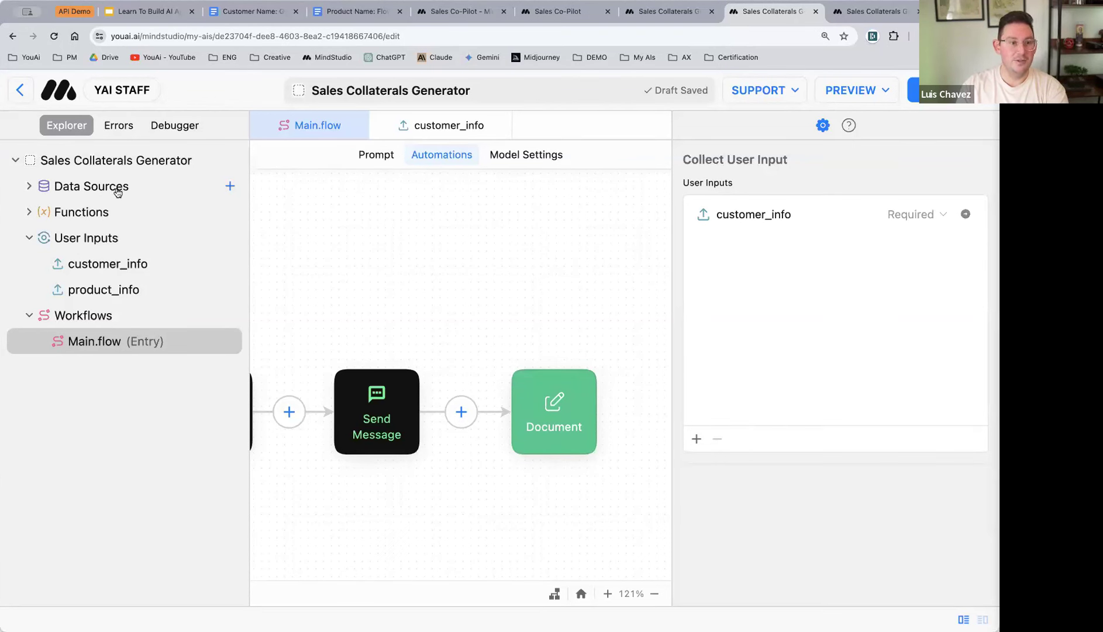
- Review the Main.flow automation from the Document block back to the Start block
drag(343, 291, 344, 328)
scroll(351, 325, left, 2)
scroll(422, 322, left, 4)
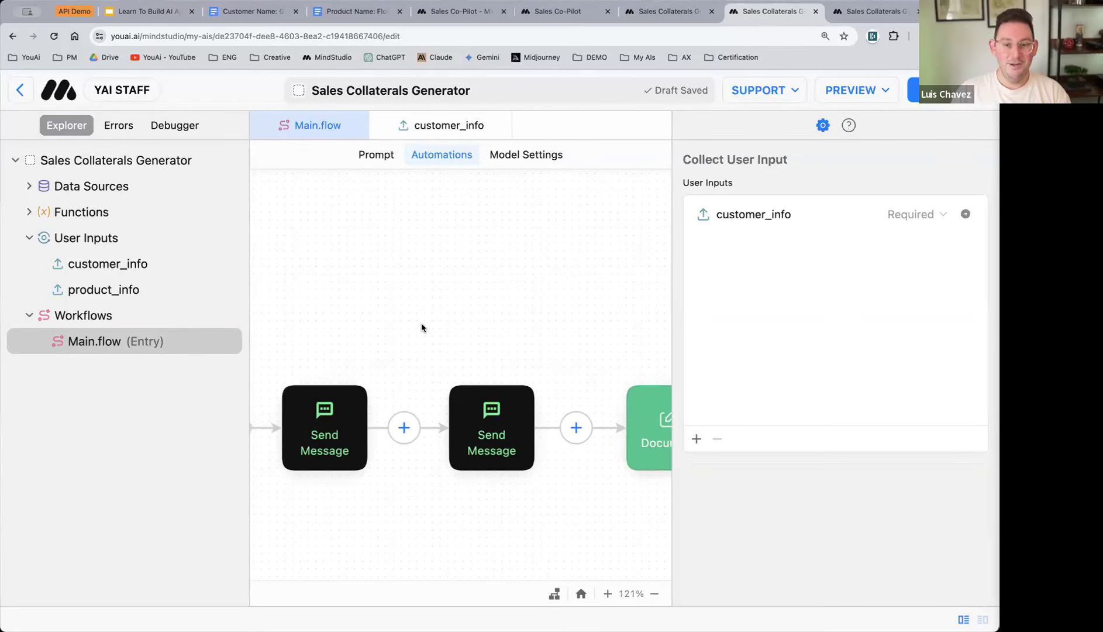
scroll(422, 327, left, 2)
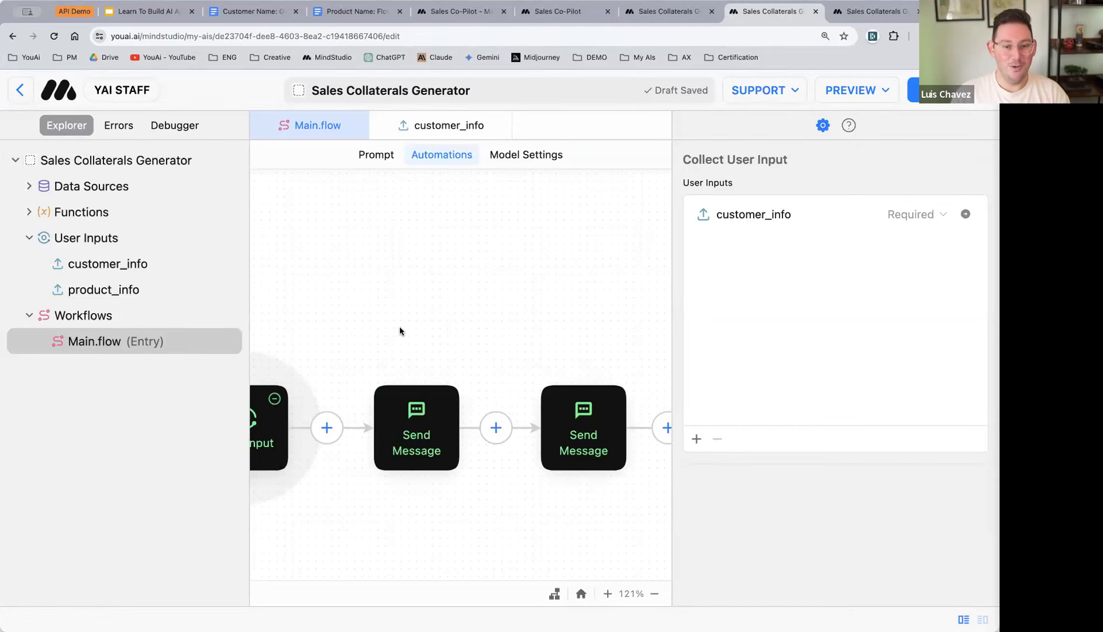
scroll(400, 331, down, 2)
scroll(413, 463, down, 2)
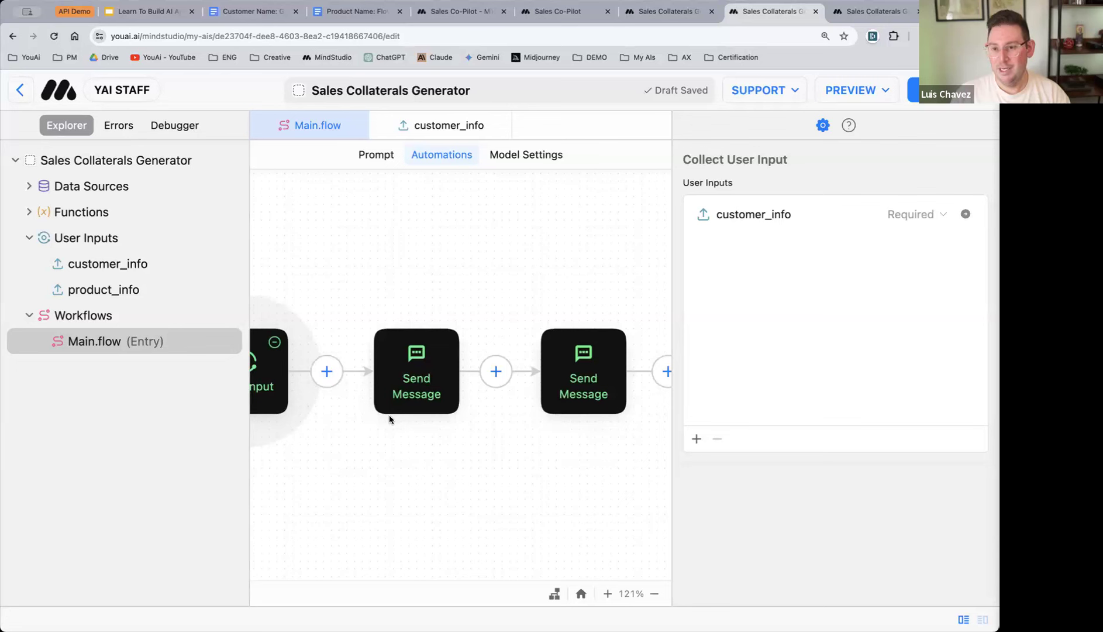
scroll(390, 416, right, 3)
scroll(390, 417, left, 4)
scroll(390, 416, left, 5)
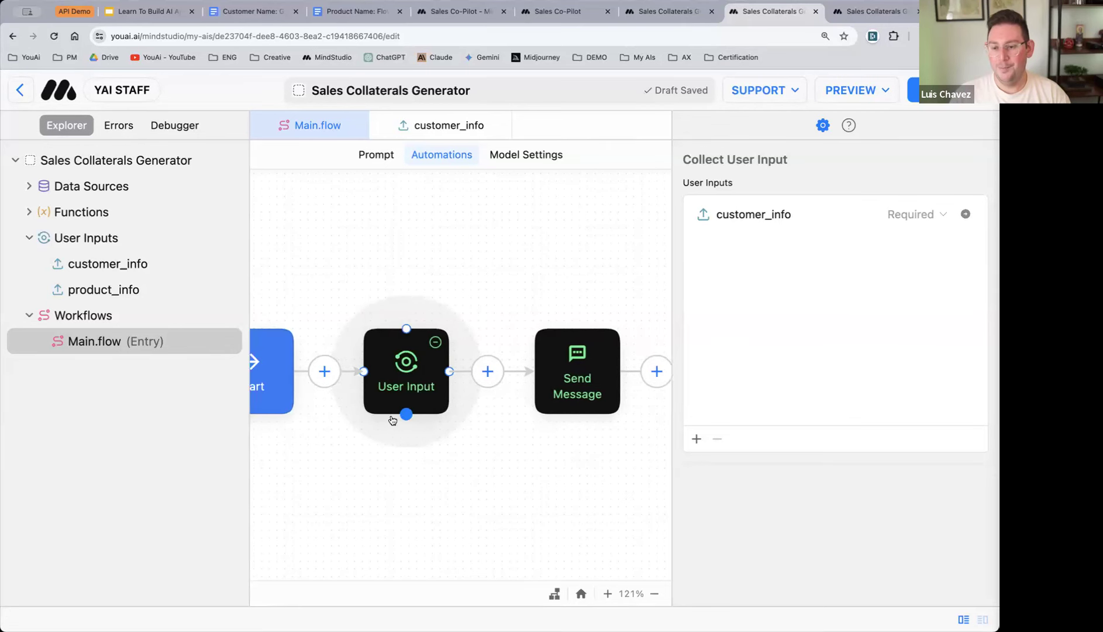
scroll(392, 420, left, 3)
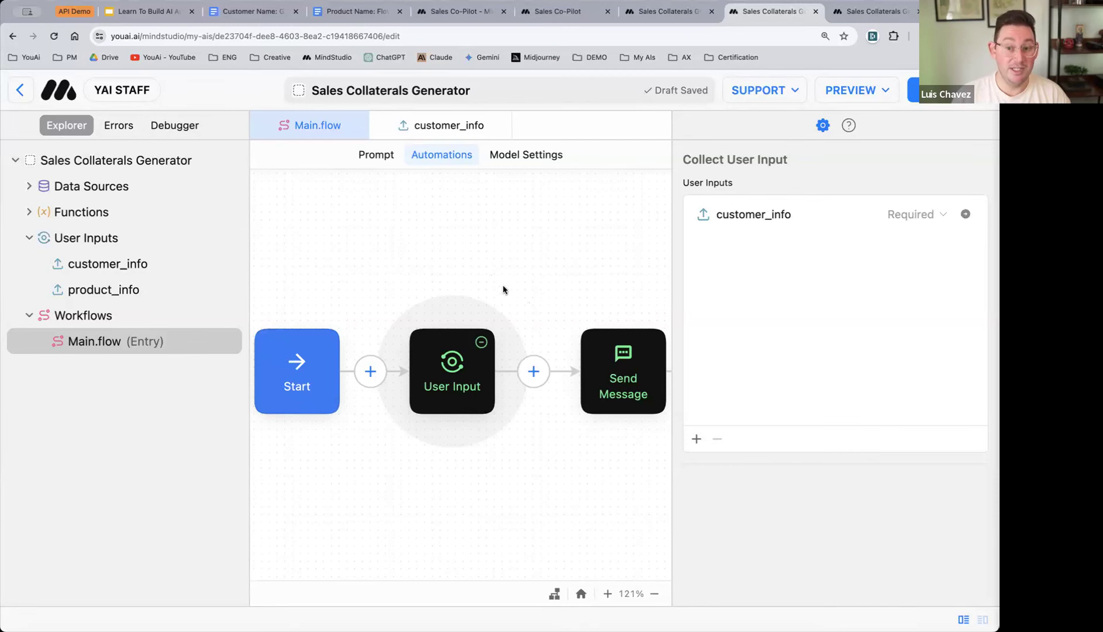
scroll(503, 283, left, 1)
scroll(503, 277, right, 1)
scroll(406, 267, down, 1)
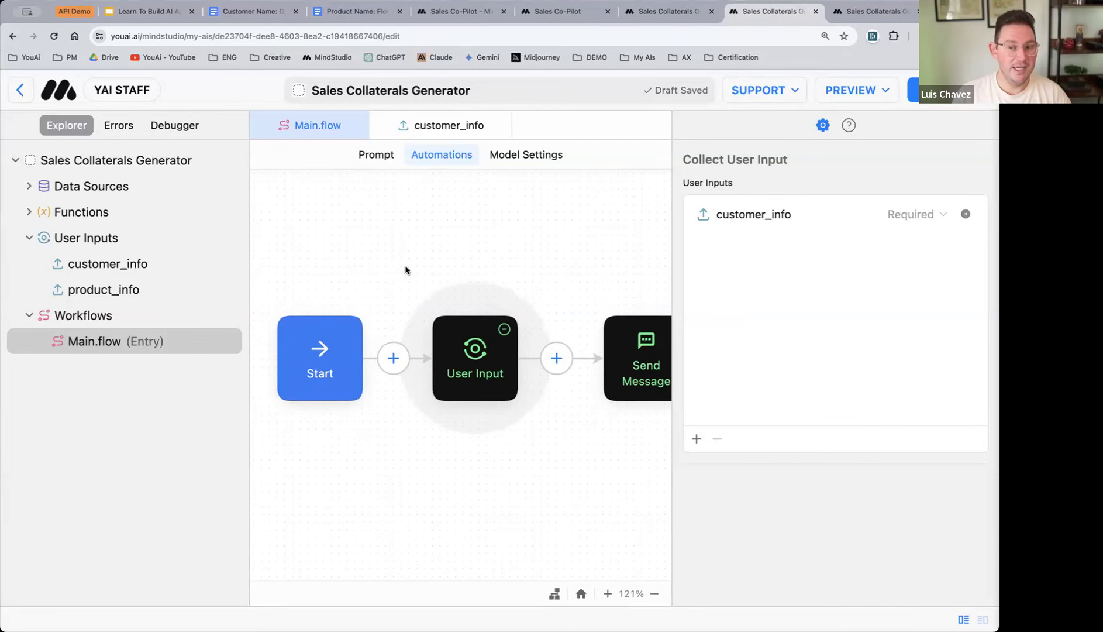
scroll(406, 270, up, 1)
scroll(393, 299, right, 8)
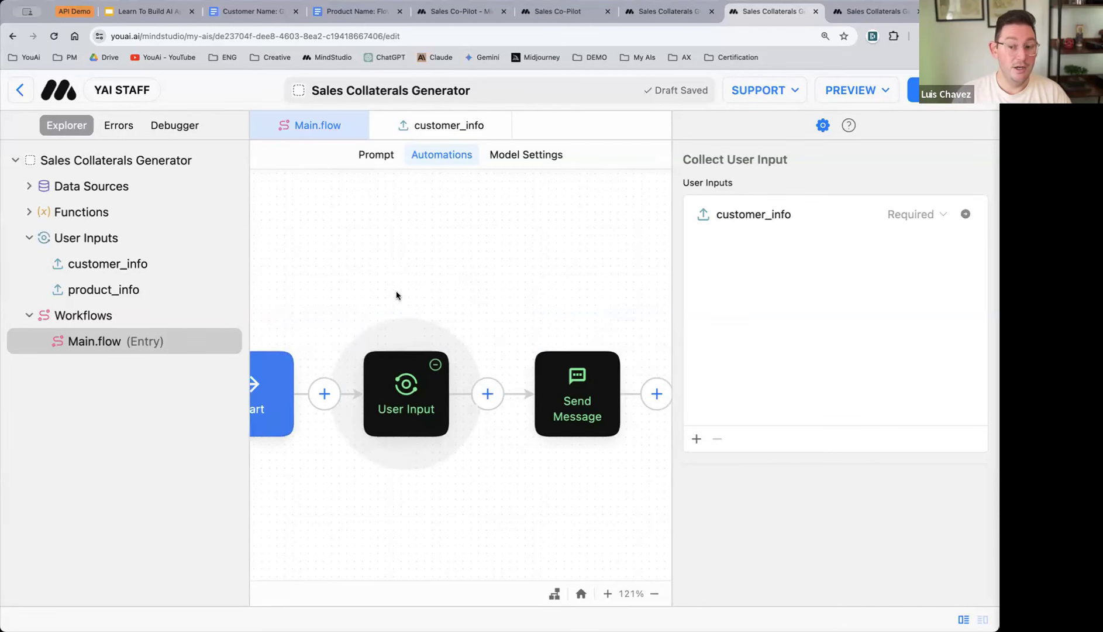
scroll(395, 276, right, 1)
scroll(395, 276, left, 5)
scroll(399, 275, left, 2)
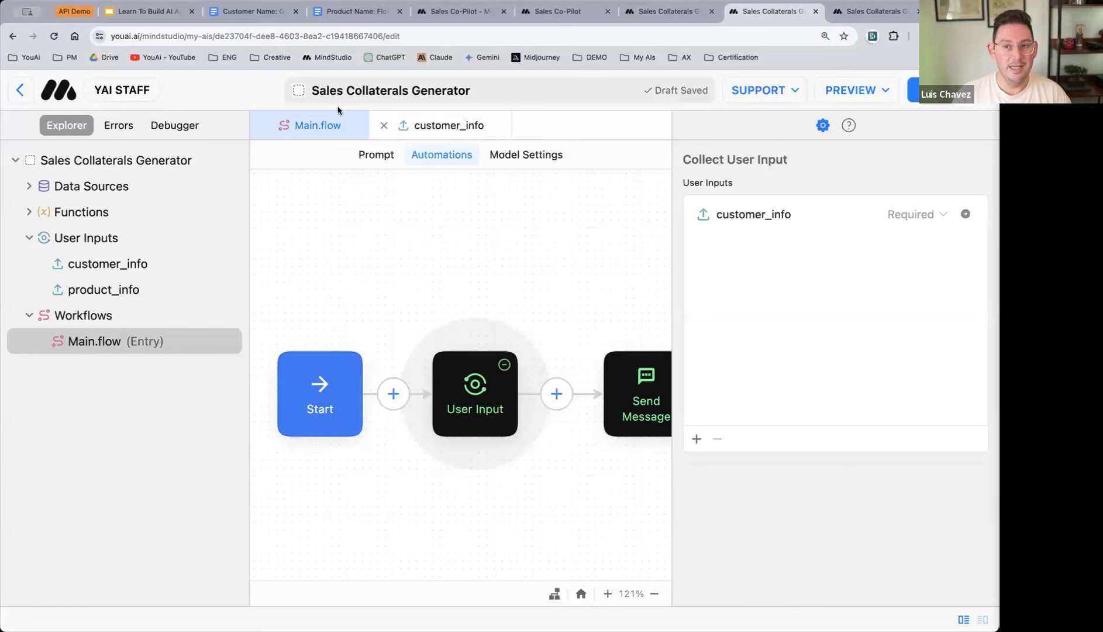
scroll(377, 279, up, 2)
scroll(386, 289, down, 2)
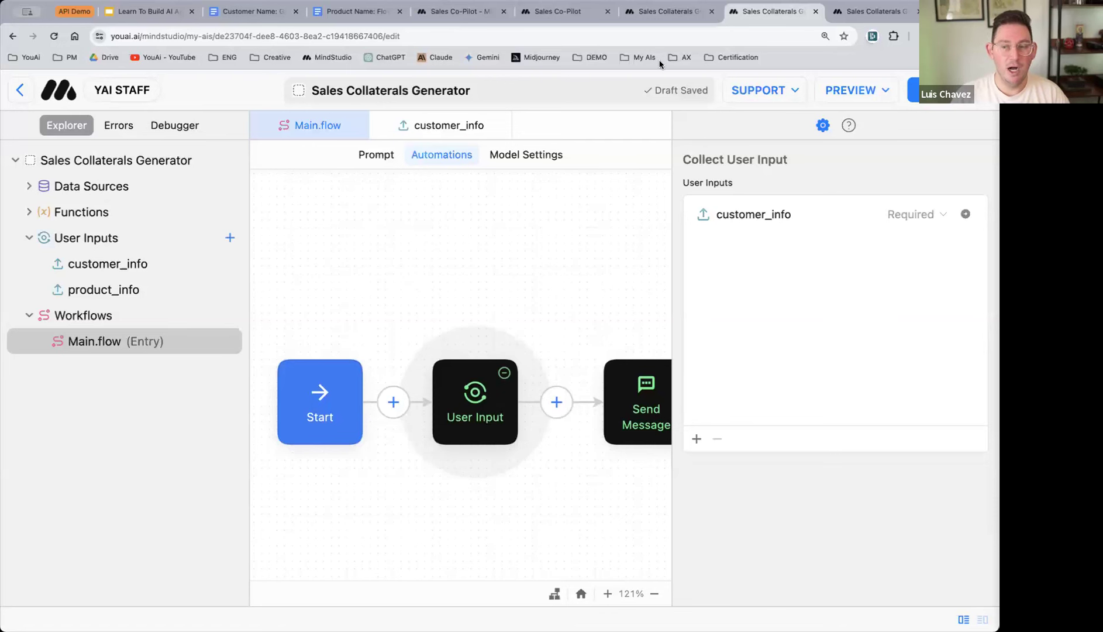
- Switch to the Sales Co-Pilot editor and show the files in its Sales Training Docs data source
click(551, 11)
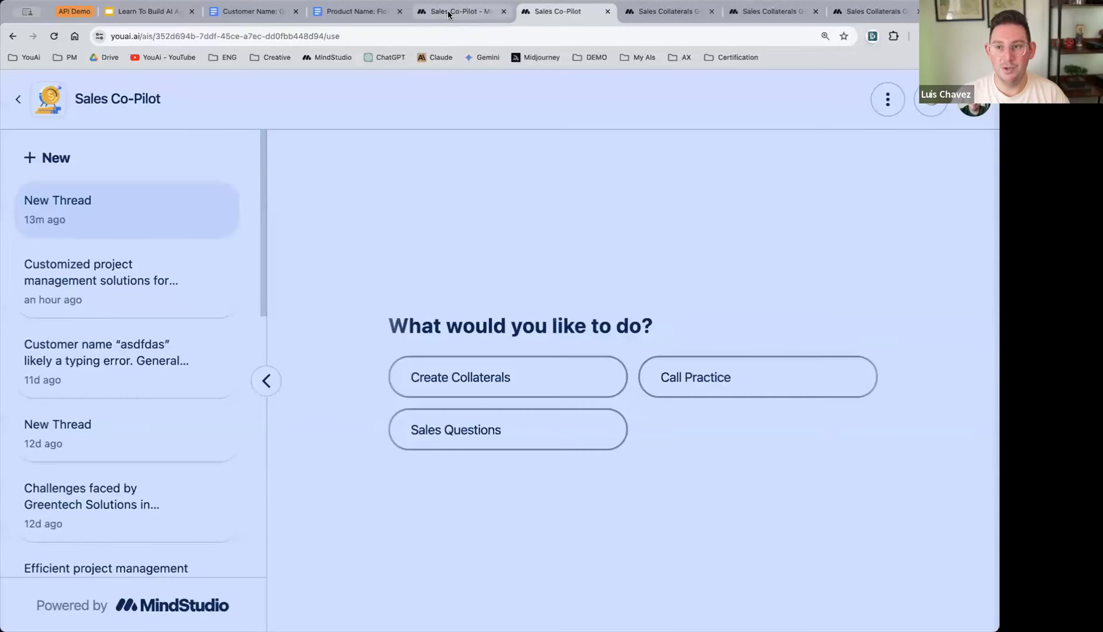
click(448, 11)
click(100, 187)
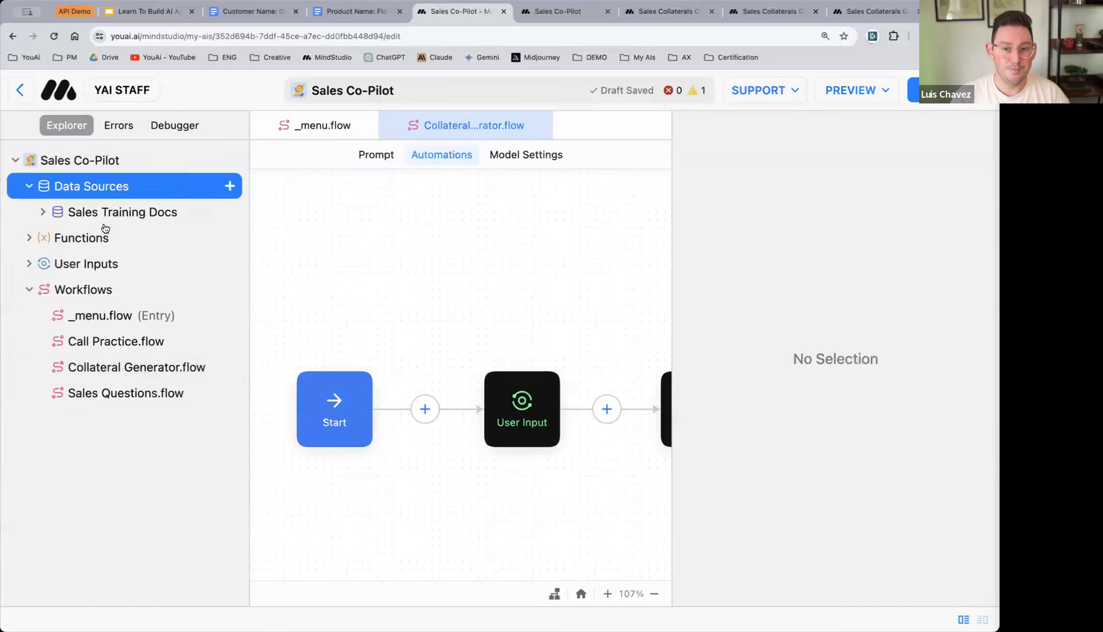
click(98, 214)
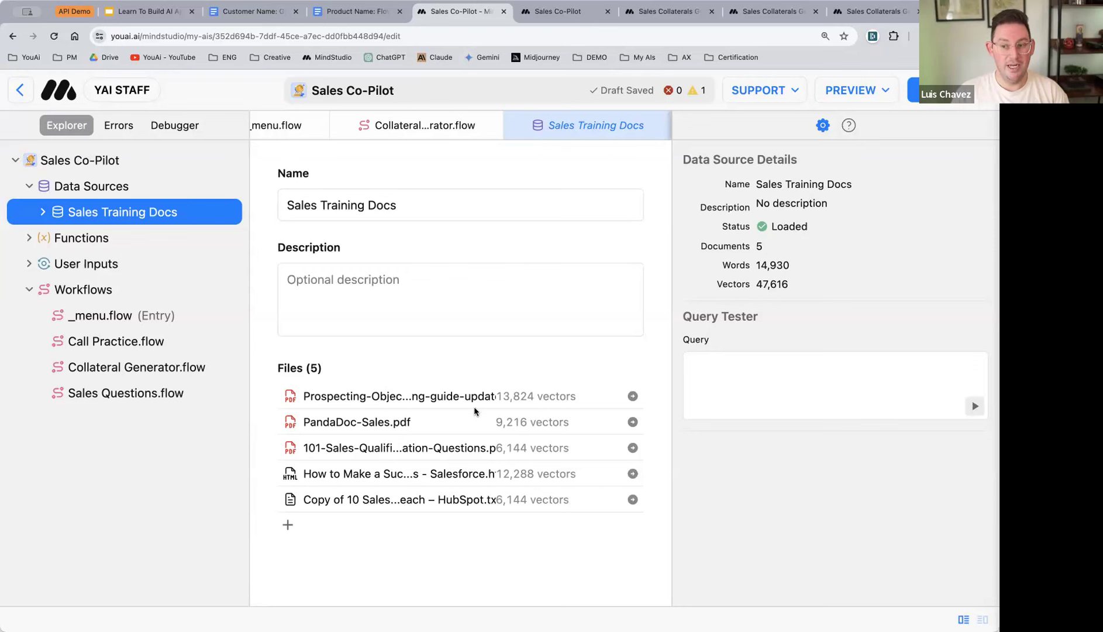
key(ctrl+minus)
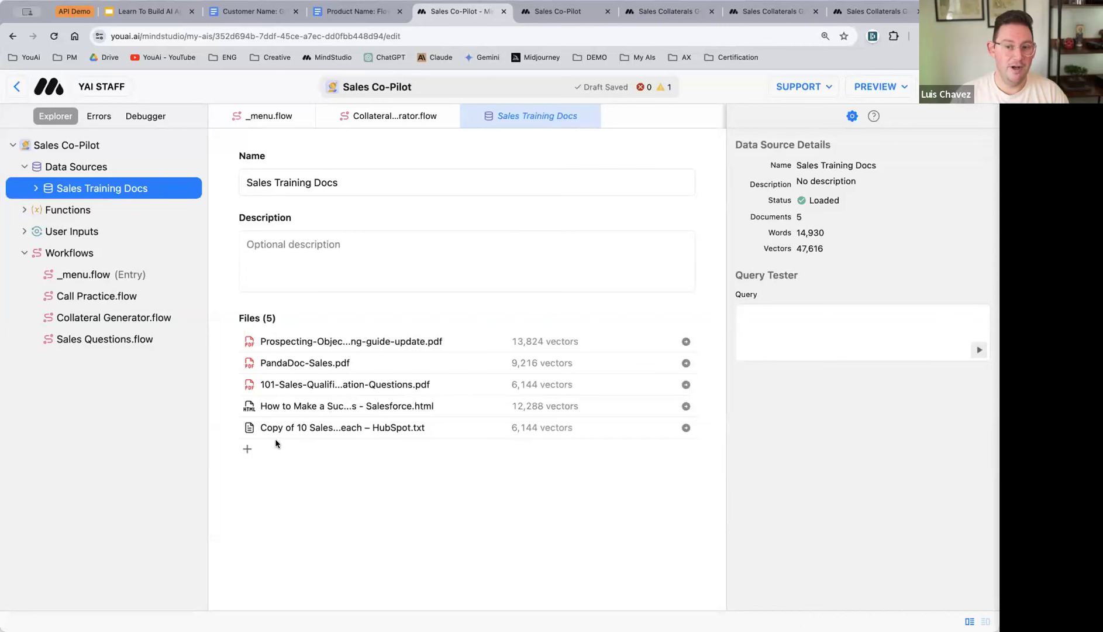
- Check the Sales Co-Pilot user page, and view the file chooser for Sales Training Docs without adding a file
click(549, 11)
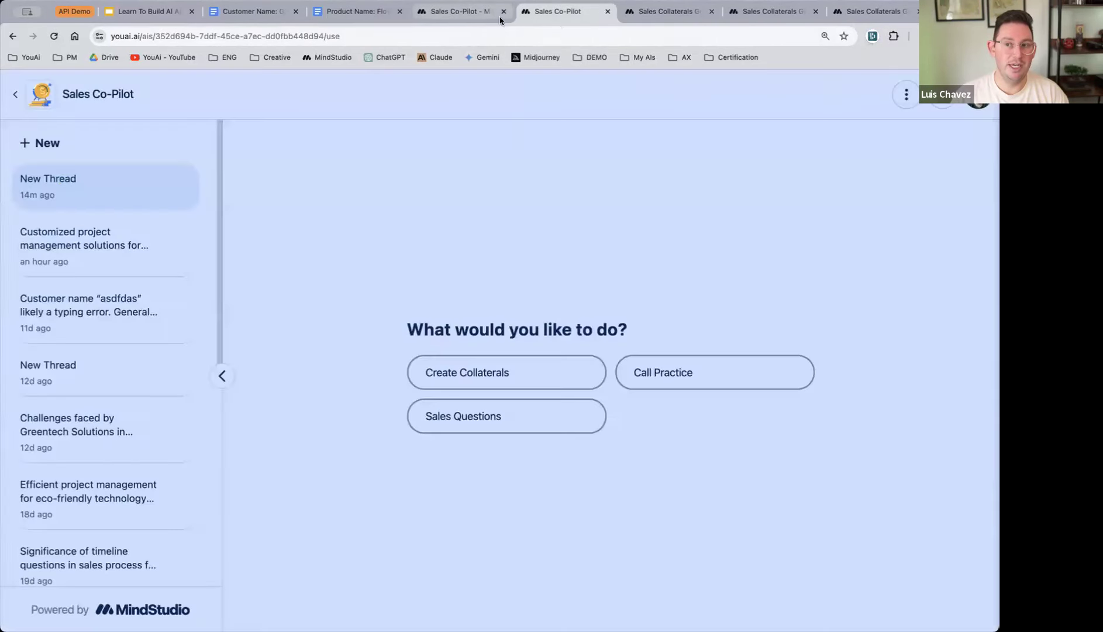
click(461, 13)
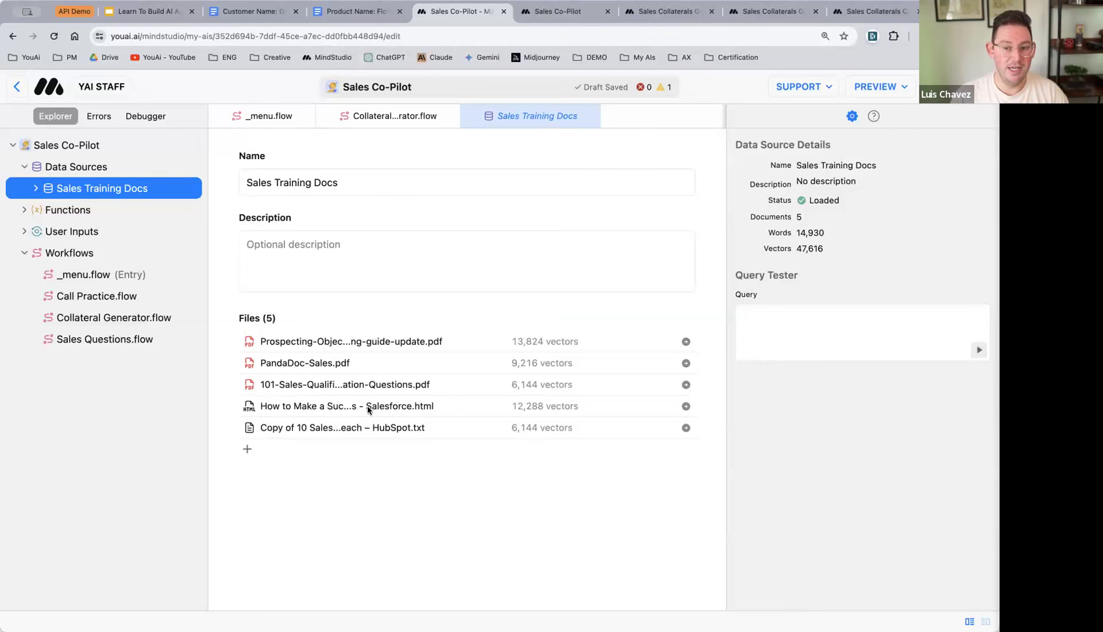
click(247, 448)
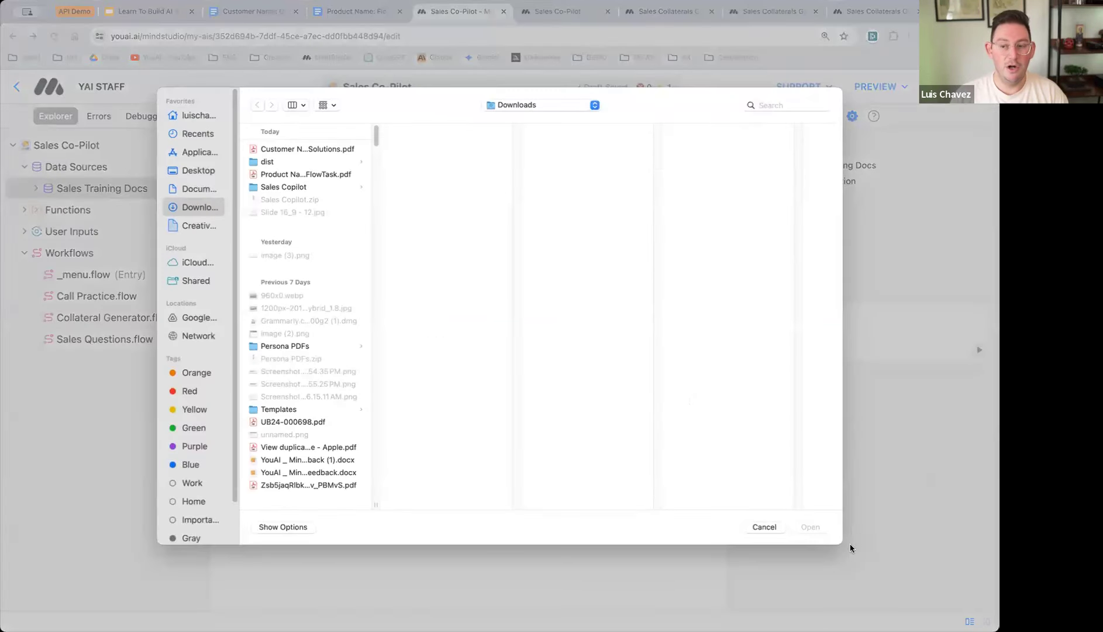
click(764, 527)
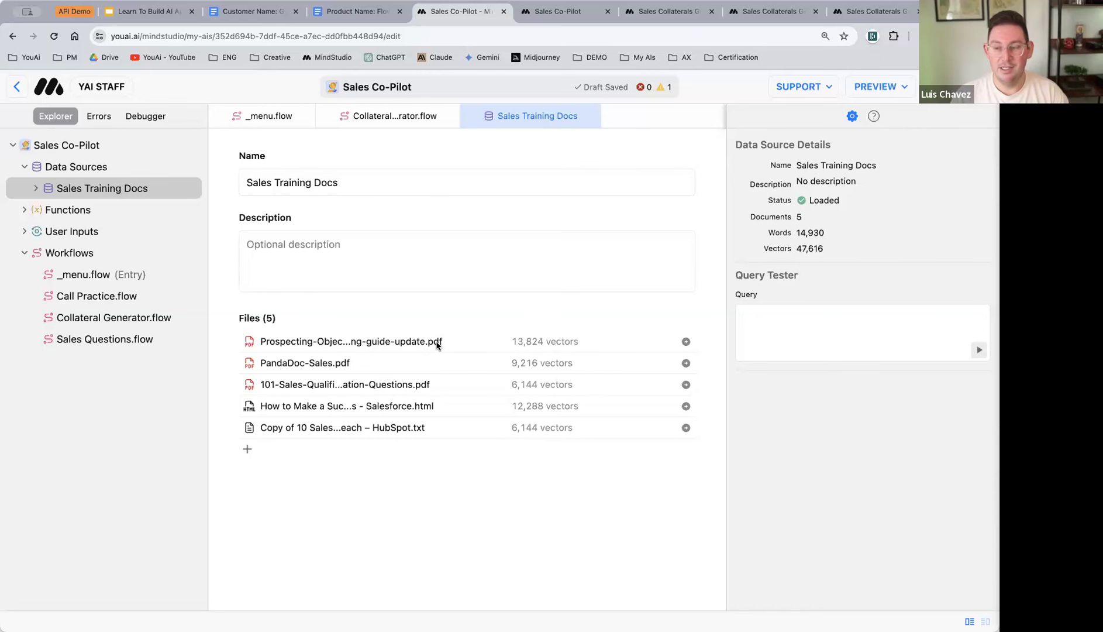
- Open the Prospecting-Objection-Handling-guide-update PDF from Sales Training Docs and examine its preview and extracted text
double_click(464, 342)
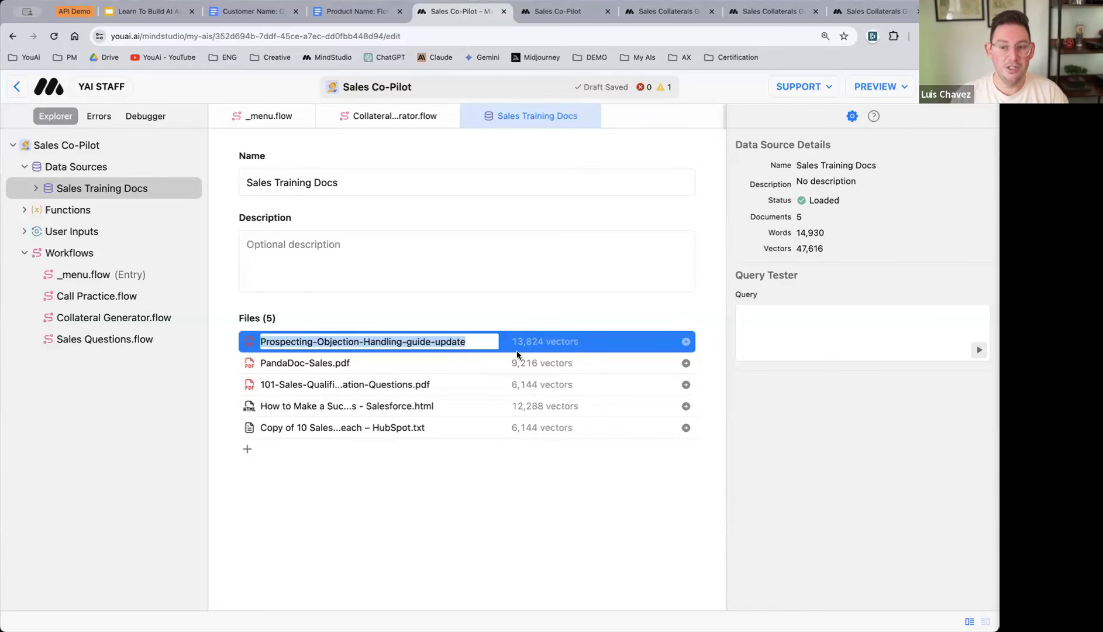
click(686, 341)
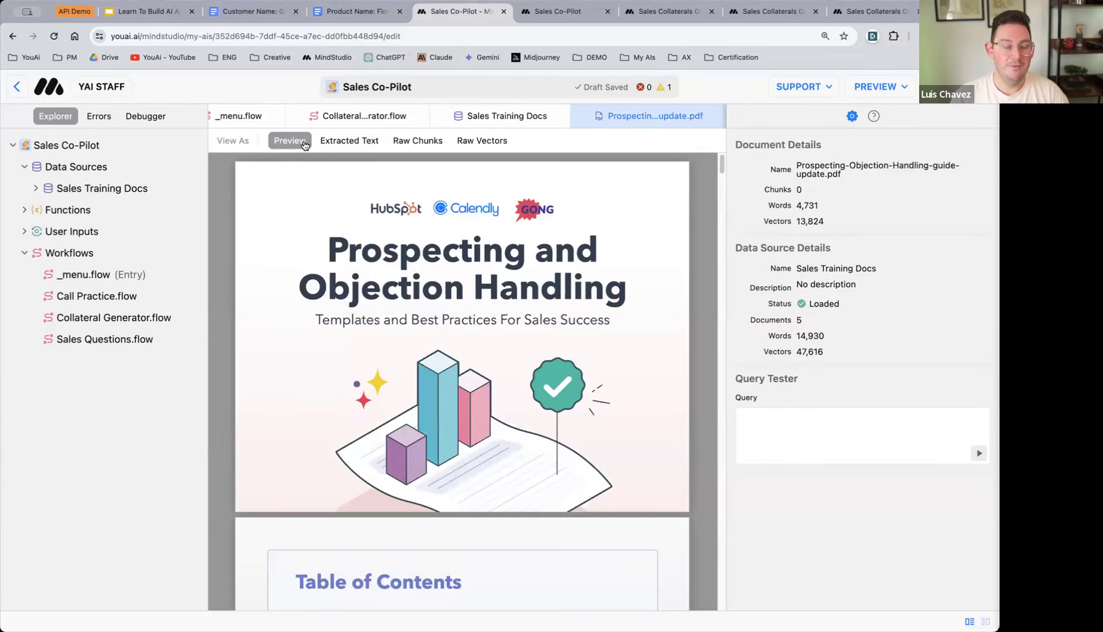
scroll(545, 388, down, 4)
scroll(545, 371, up, 4)
click(352, 138)
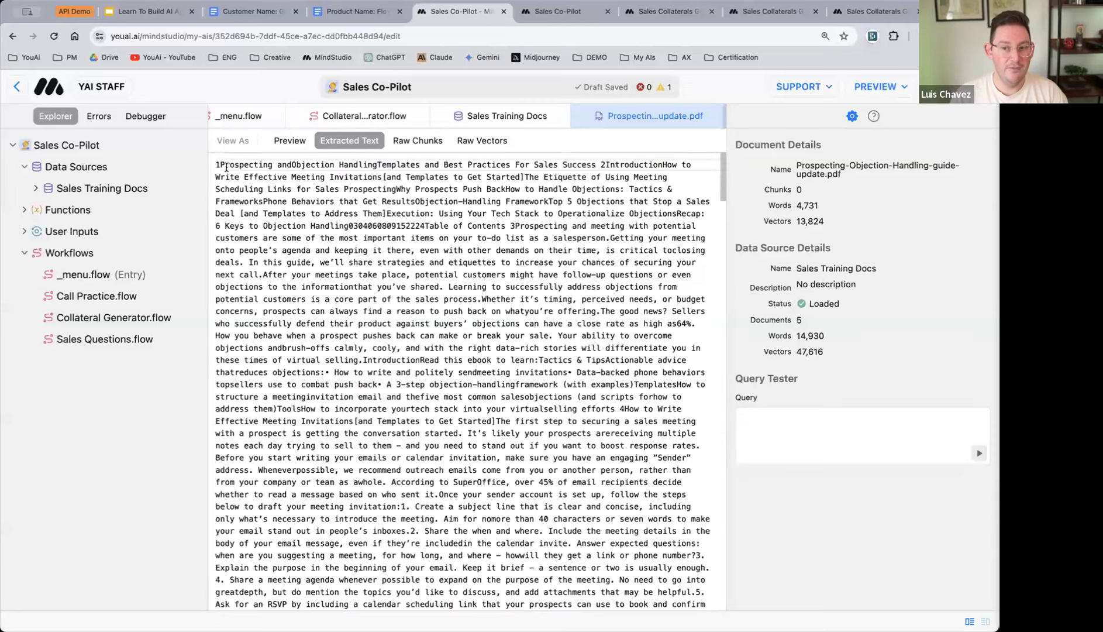
drag(216, 161, 480, 326)
click(408, 359)
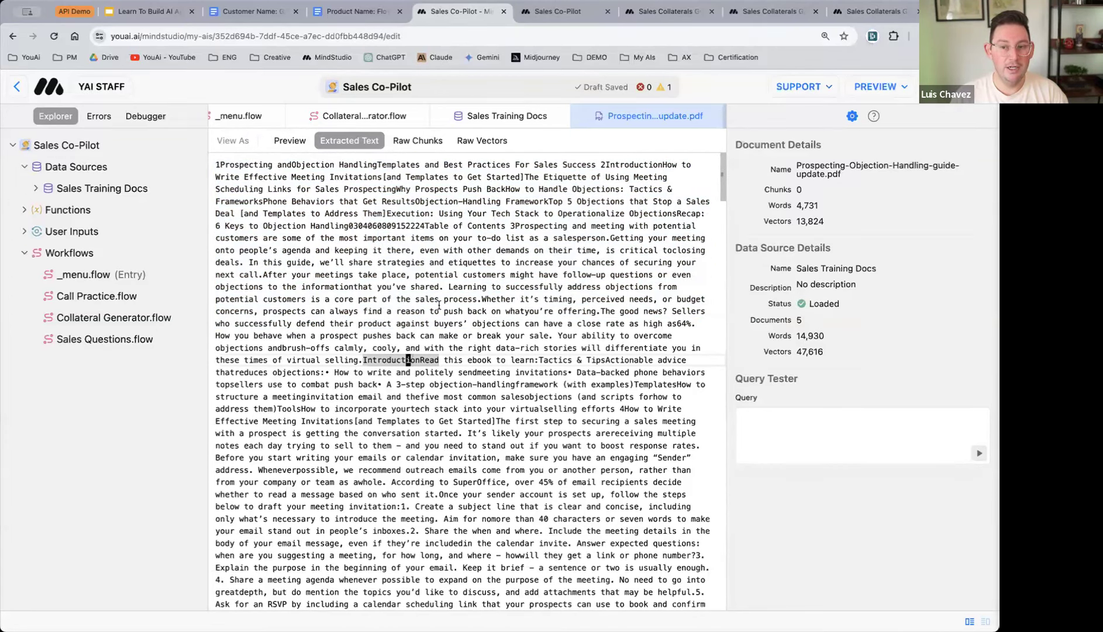
scroll(497, 328, down, 10)
scroll(521, 318, up, 15)
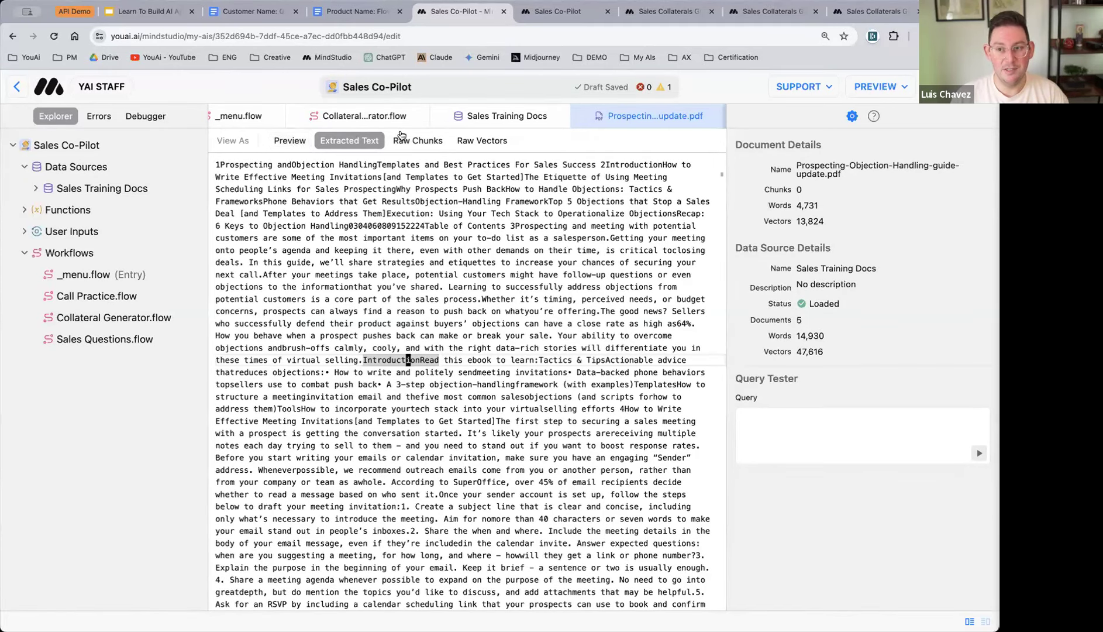
- Check the raw chunks and raw vectors views of the prospecting guide, and return to its preview
click(425, 146)
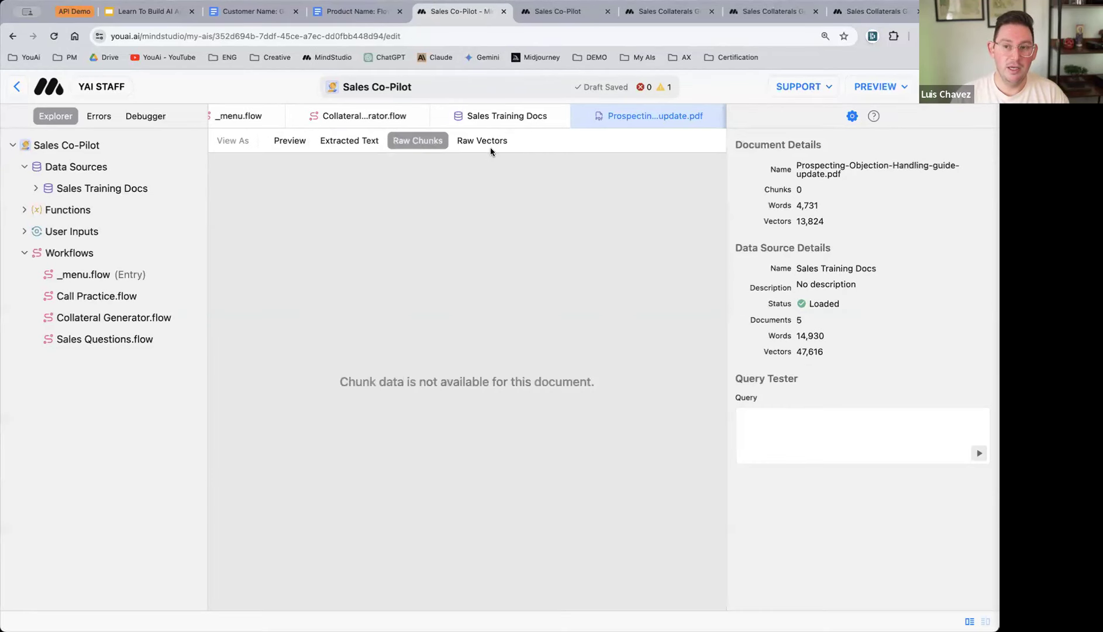
click(489, 142)
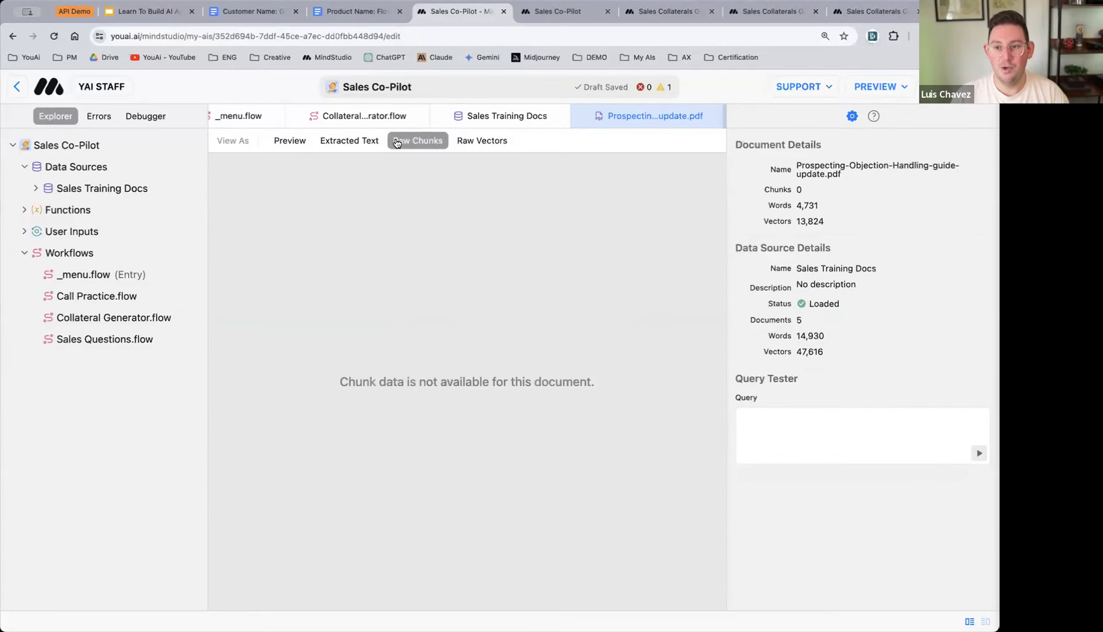
click(290, 140)
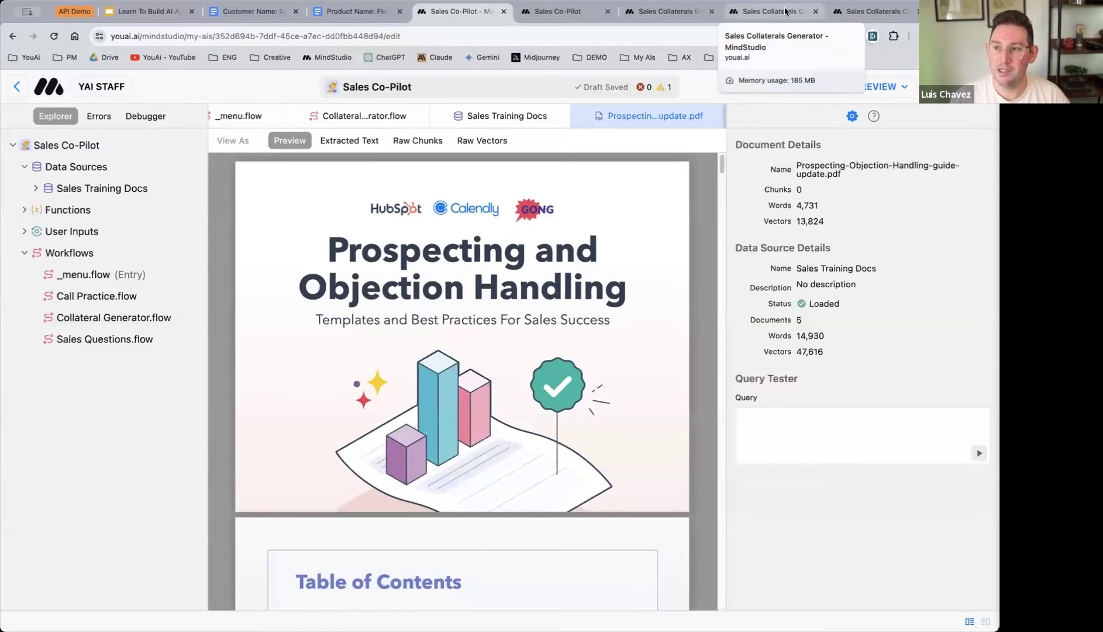
- Switch to the Sales Collaterals Generator editor and add a new data source to it
click(769, 13)
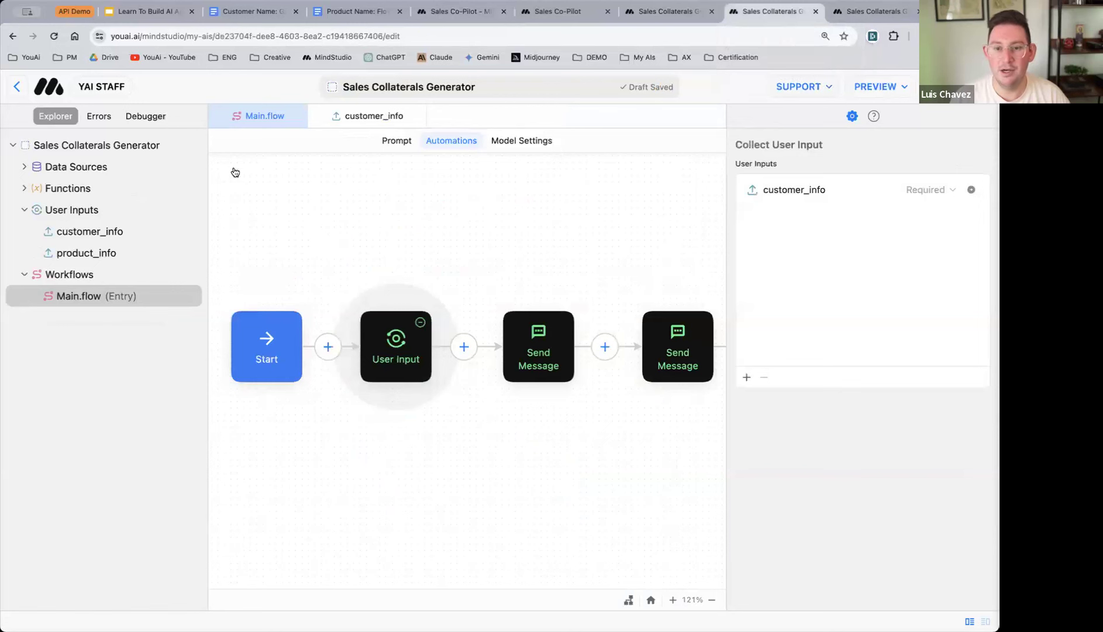
click(94, 170)
click(193, 168)
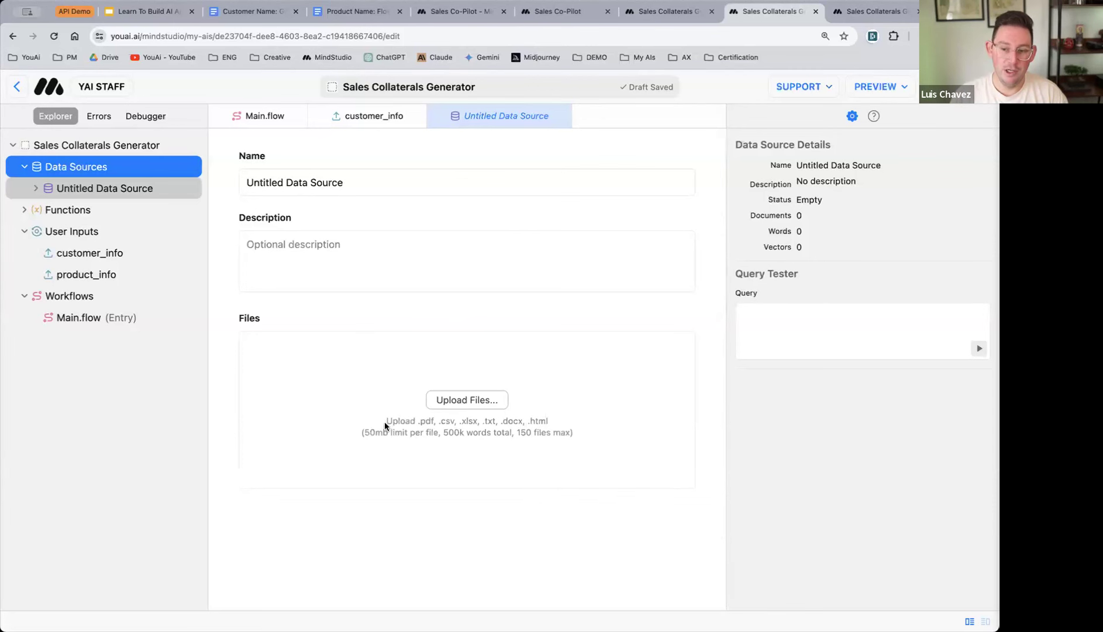
- Upload Prospecting-Objection-Handling-guide-update.pdf from the Data Sources folder inside Sales Copilot to the new data source
click(473, 400)
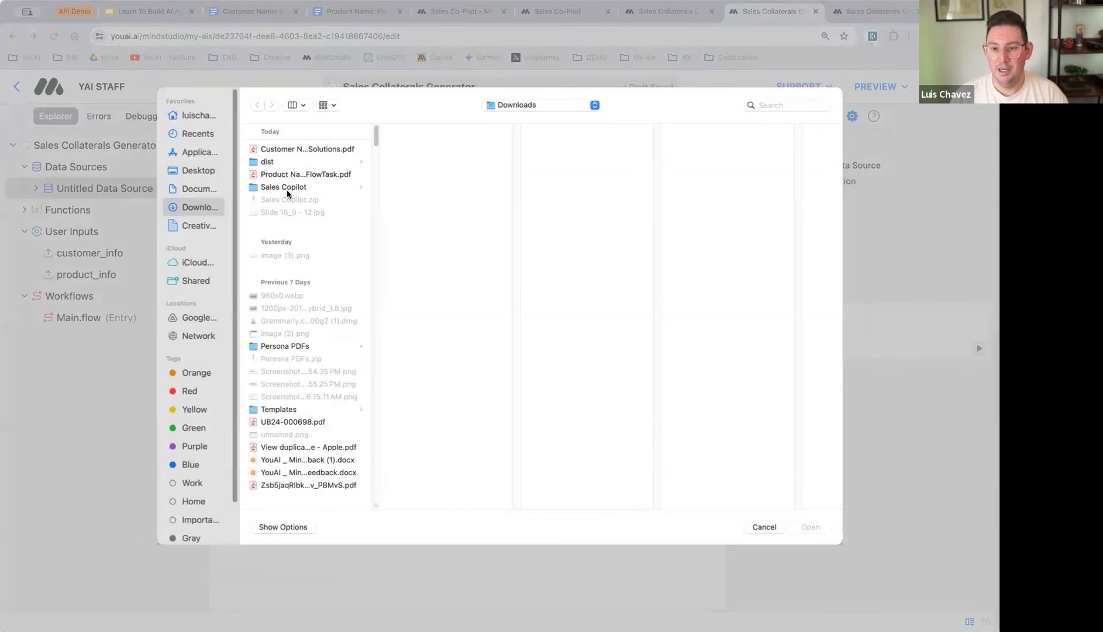
click(289, 187)
click(423, 148)
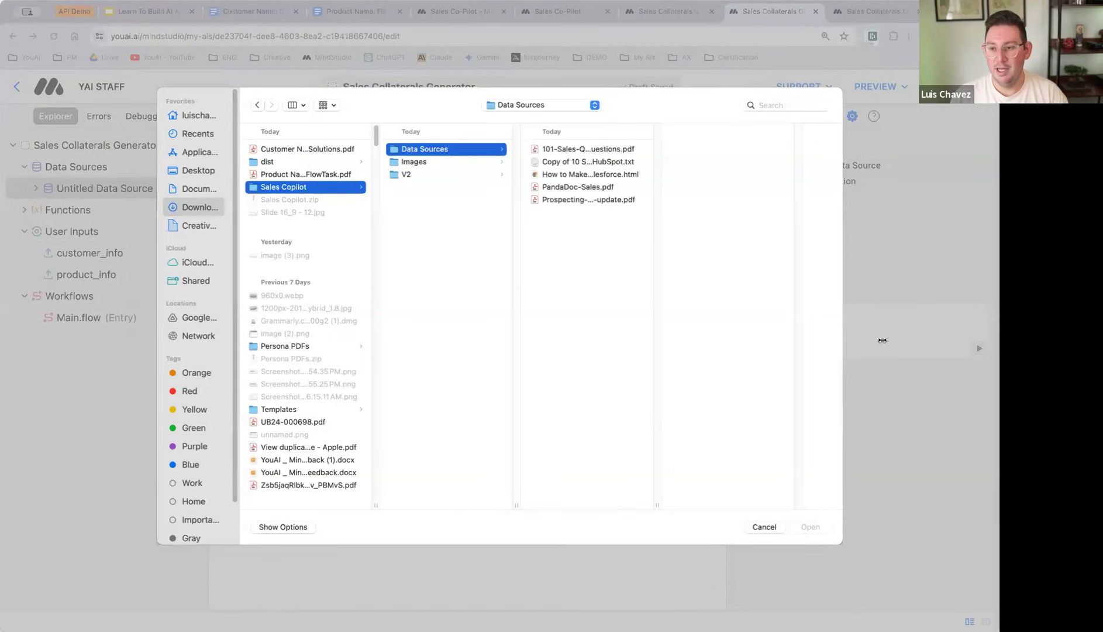
click(582, 149)
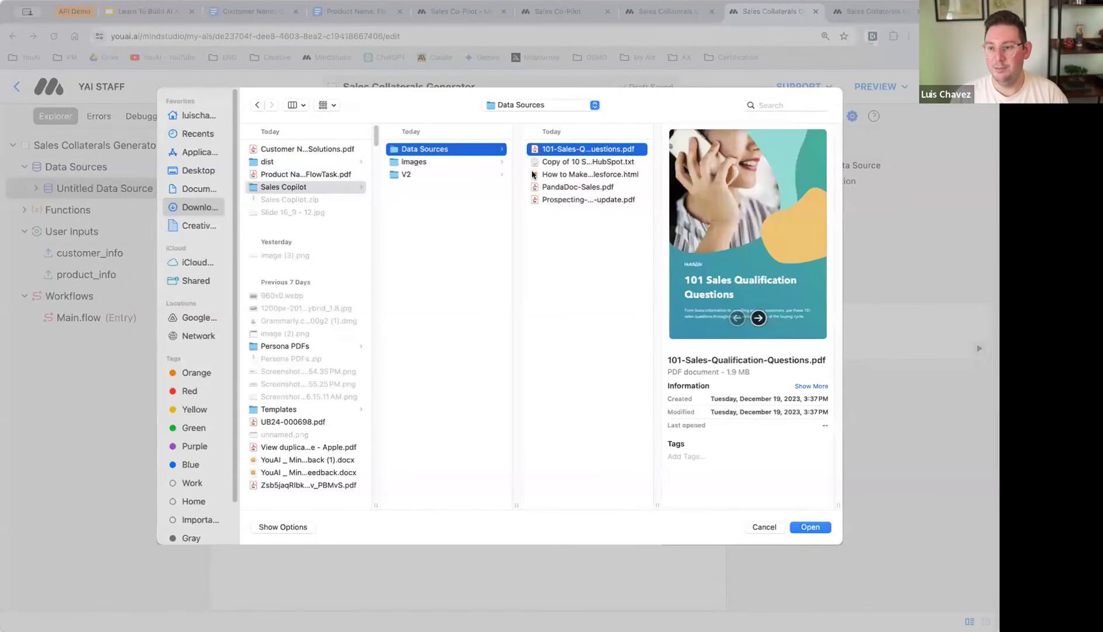
click(567, 188)
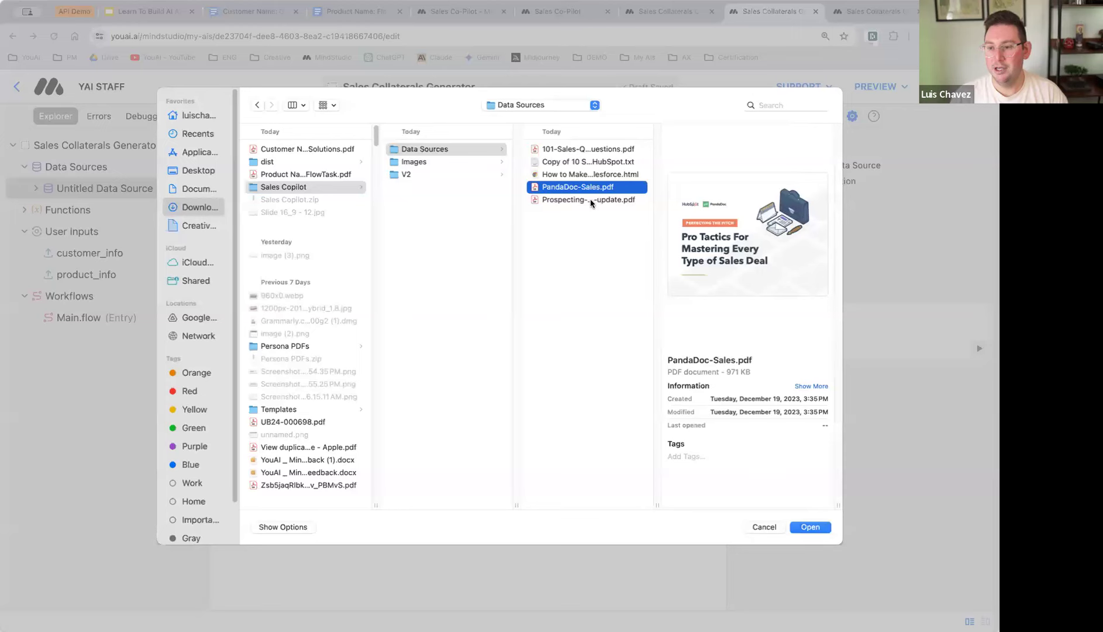
click(589, 200)
click(814, 526)
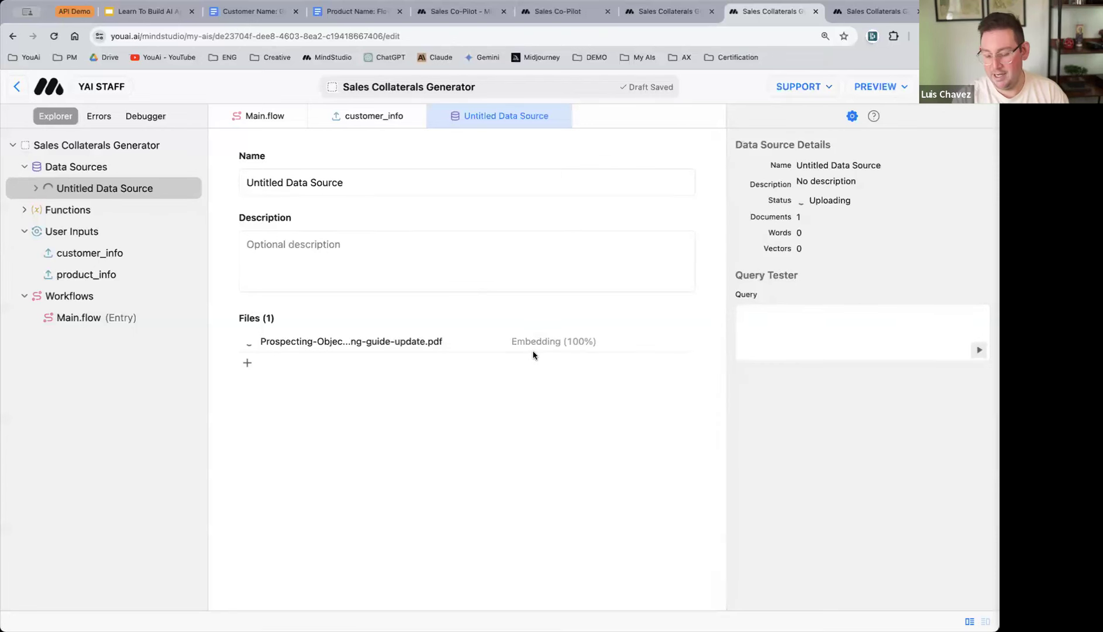
key(super+plus)
key(super+minus)
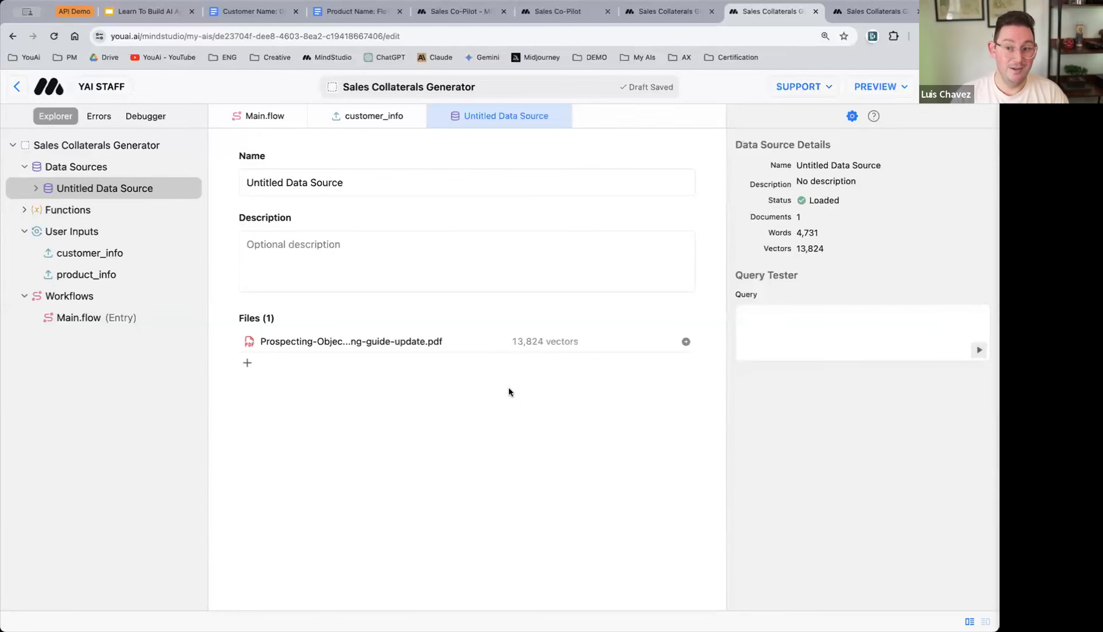
- Open the uploaded prospecting guide and examine raw chunks 1 to 6, plus the raw vectors of the first chunk
click(685, 343)
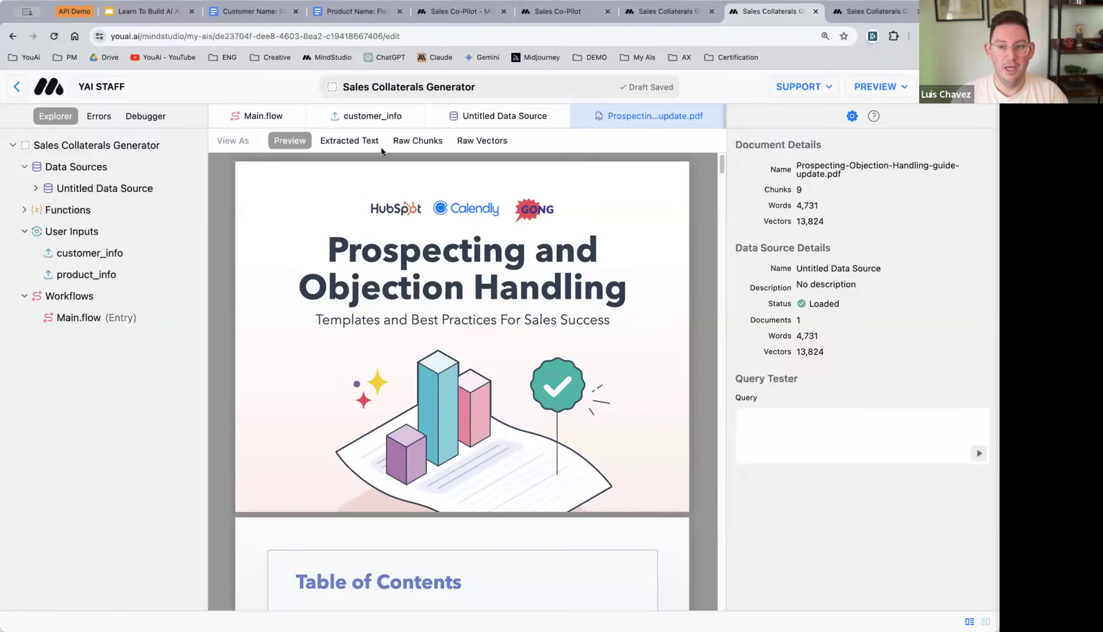
click(412, 142)
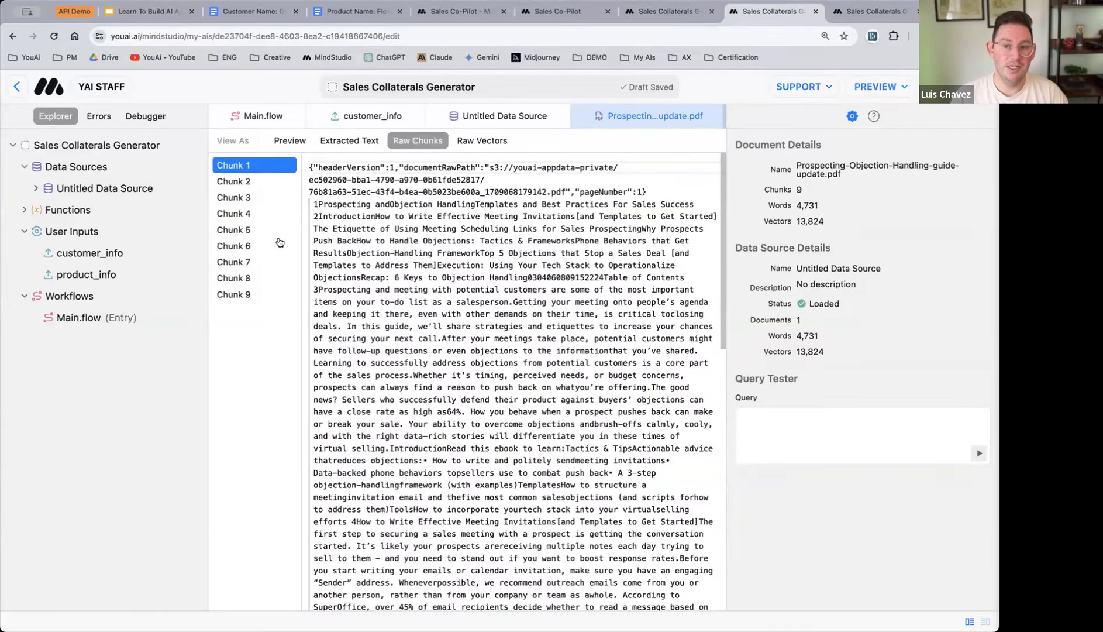
click(252, 182)
click(252, 197)
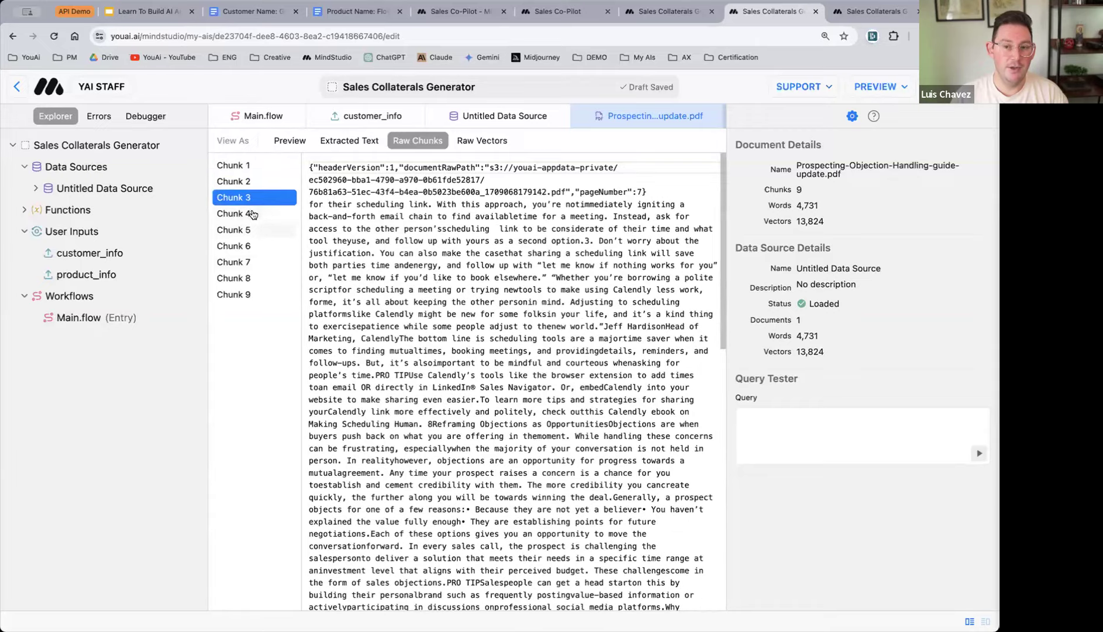
click(252, 214)
click(251, 229)
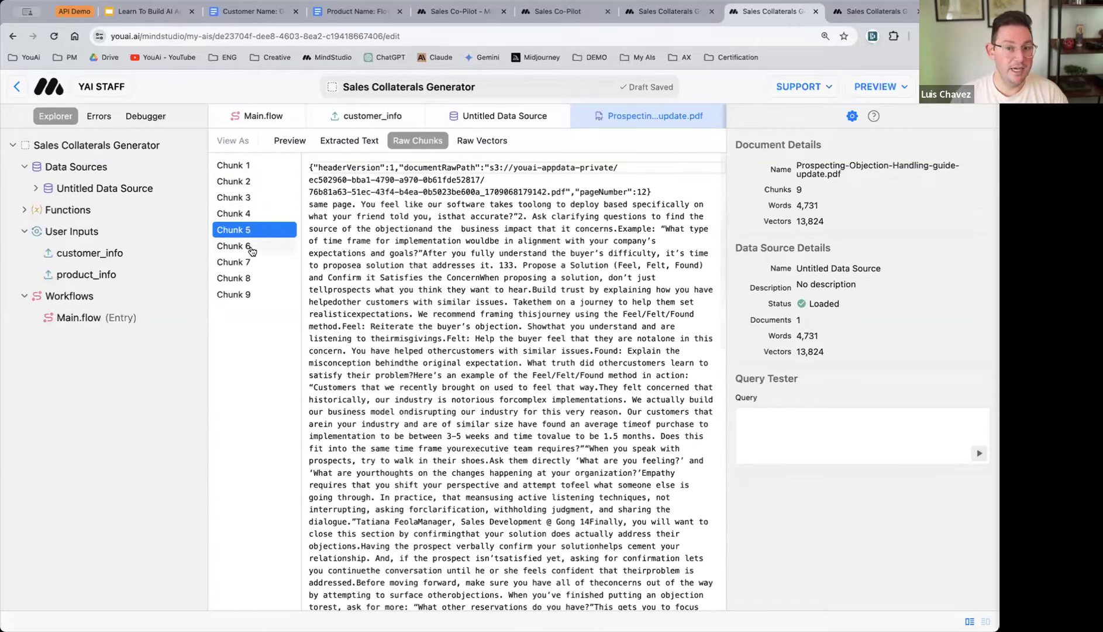
click(252, 246)
click(265, 168)
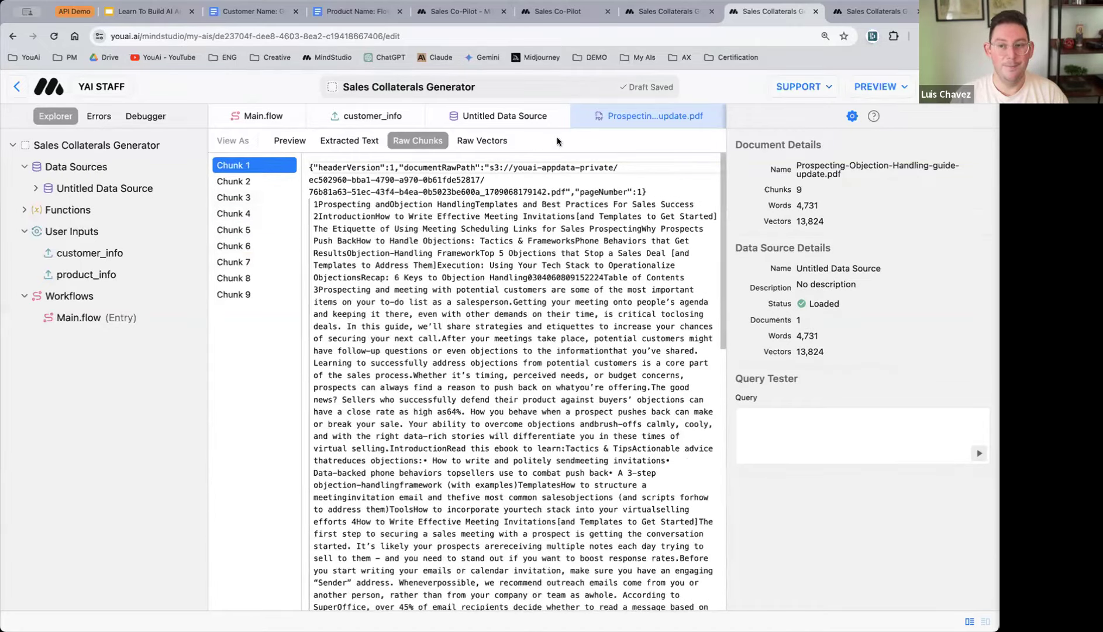
click(490, 142)
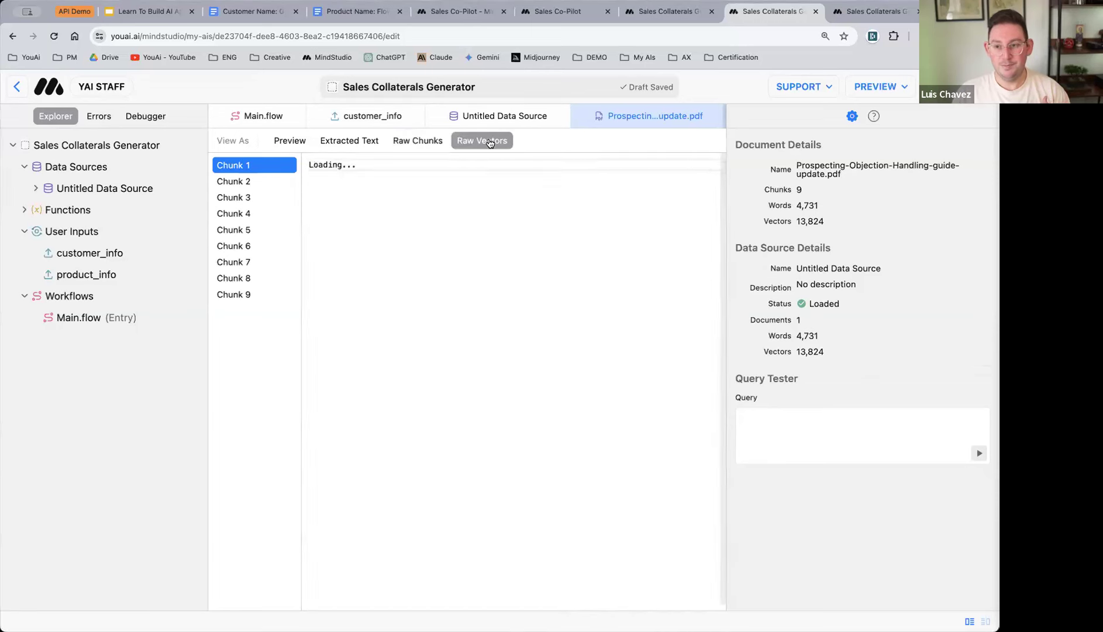
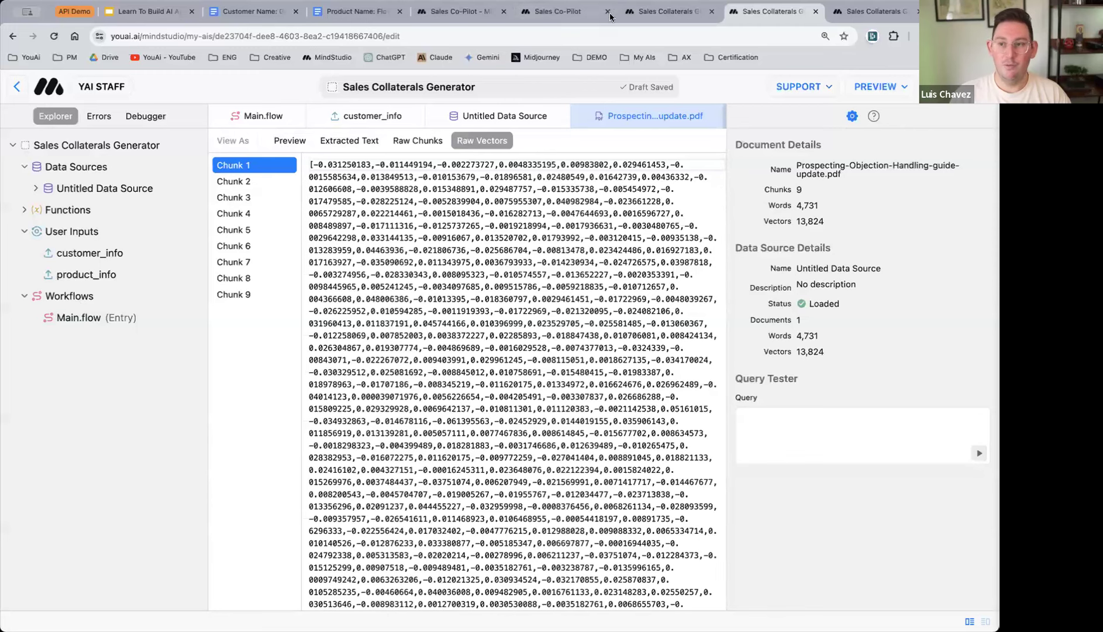
- Open the Sales Questions workflow in the Sales Co-Pilot editor and examine the Explorer block's message processing settings
click(462, 11)
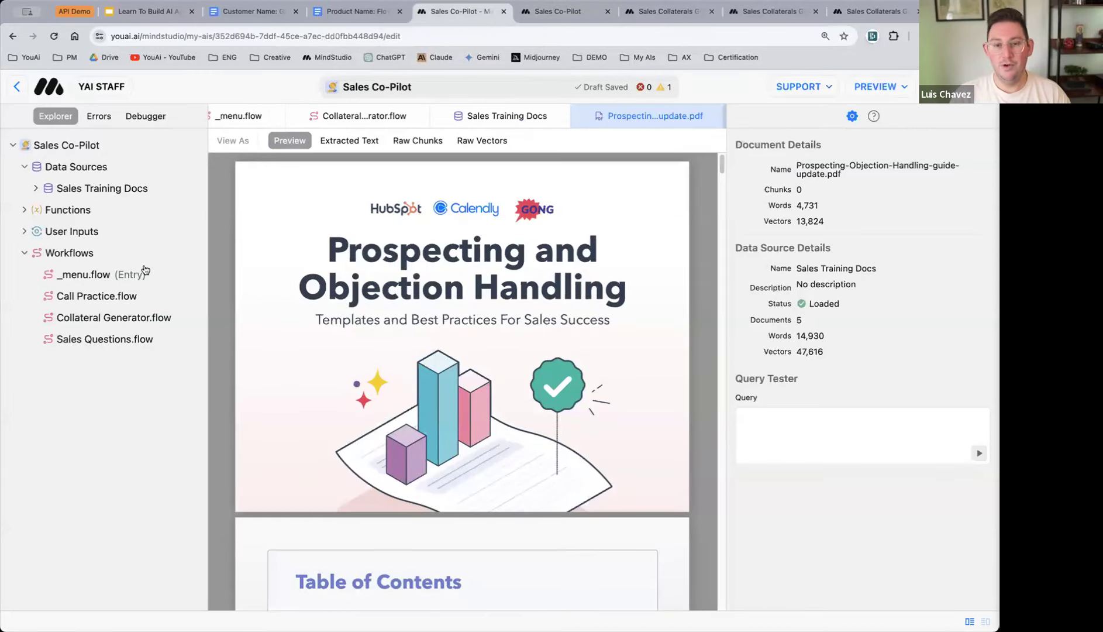
click(253, 115)
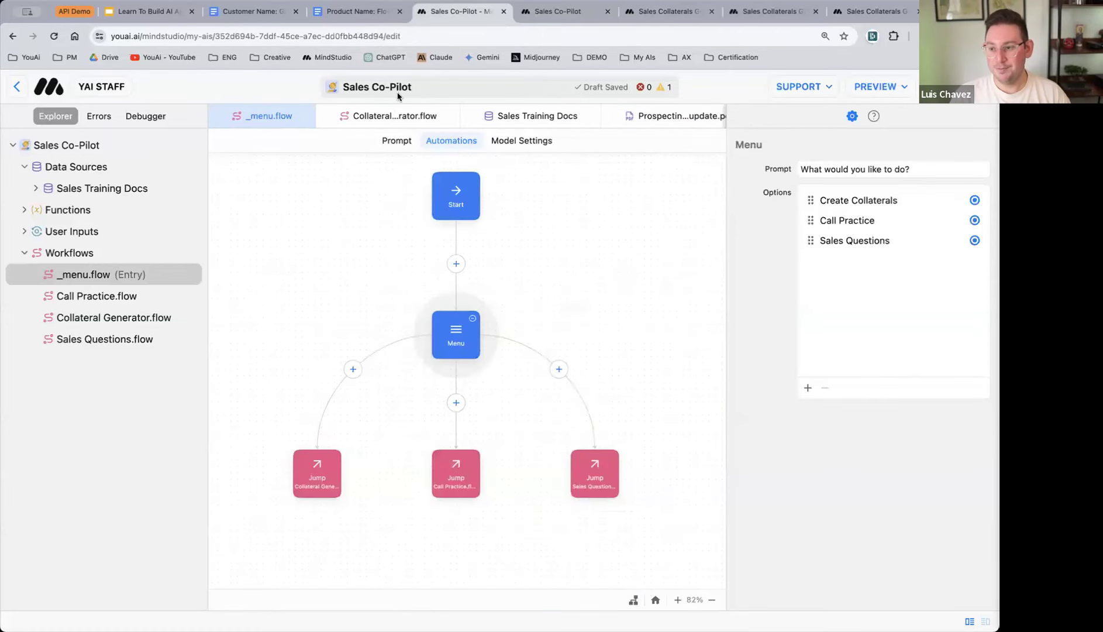
click(164, 348)
scroll(409, 376, right, 10)
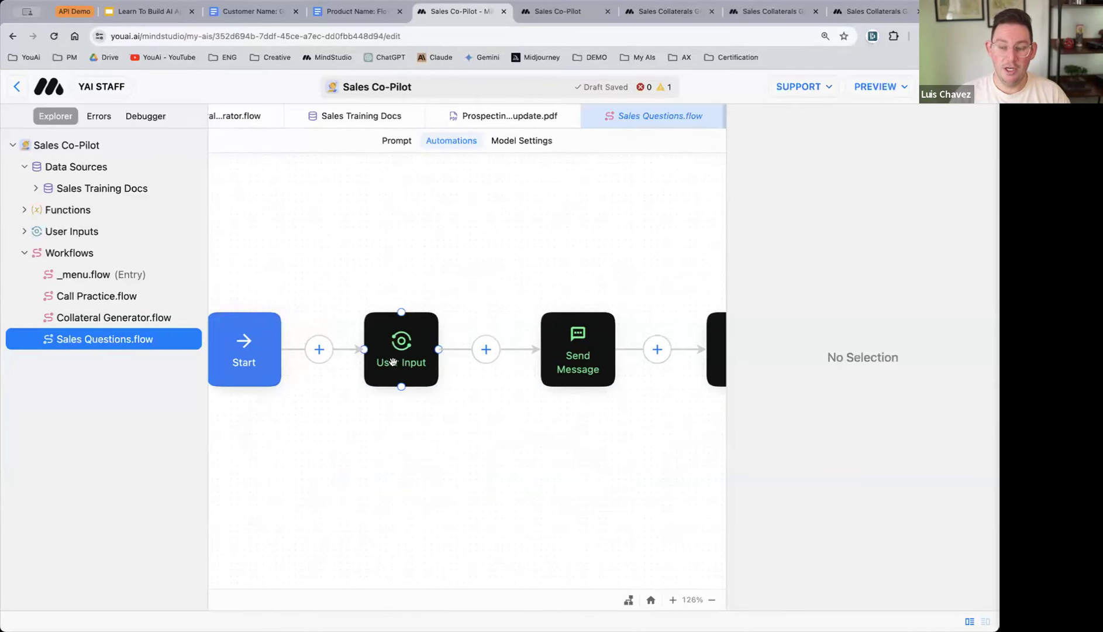
scroll(534, 351, right, 1)
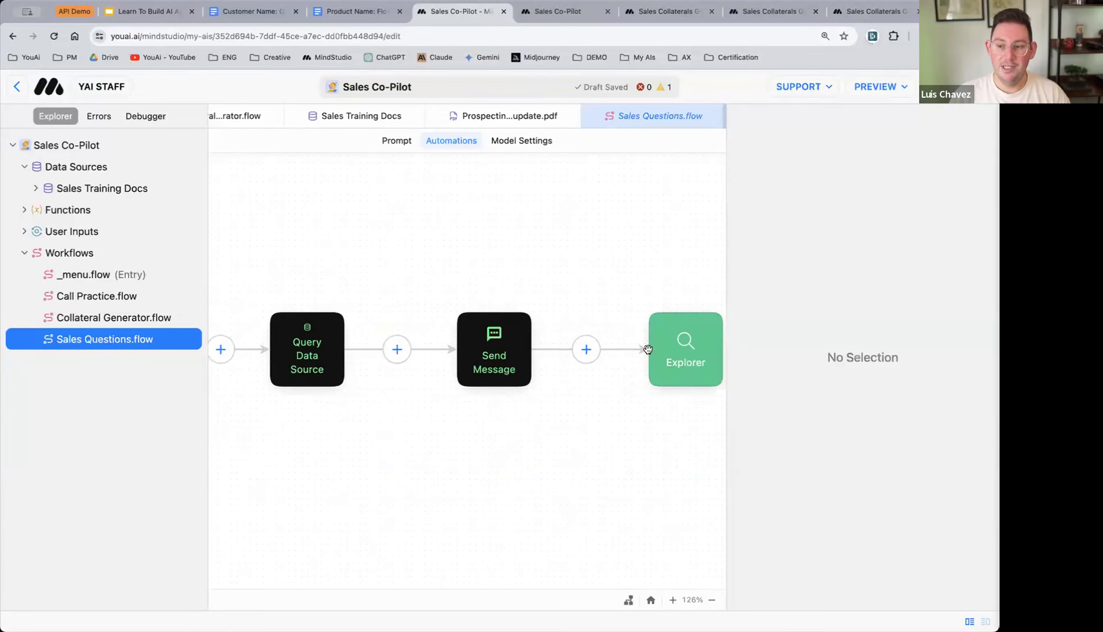
click(685, 348)
scroll(784, 338, down, 3)
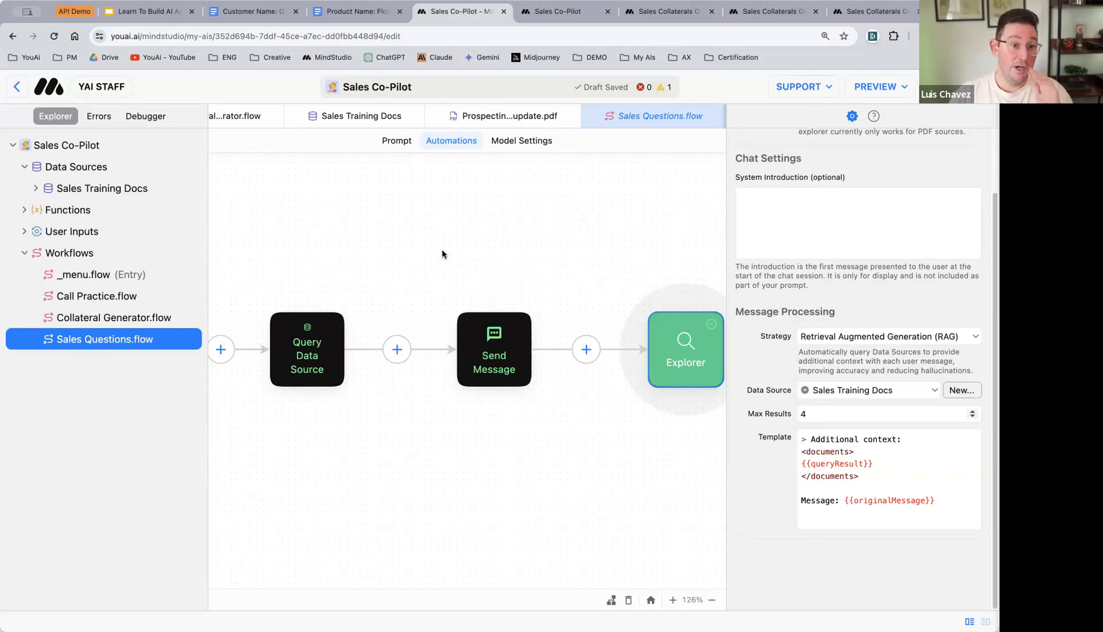
- Examine the sequence of blocks in the Sales Questions workflow between Start and Explorer
scroll(461, 250, left, 3)
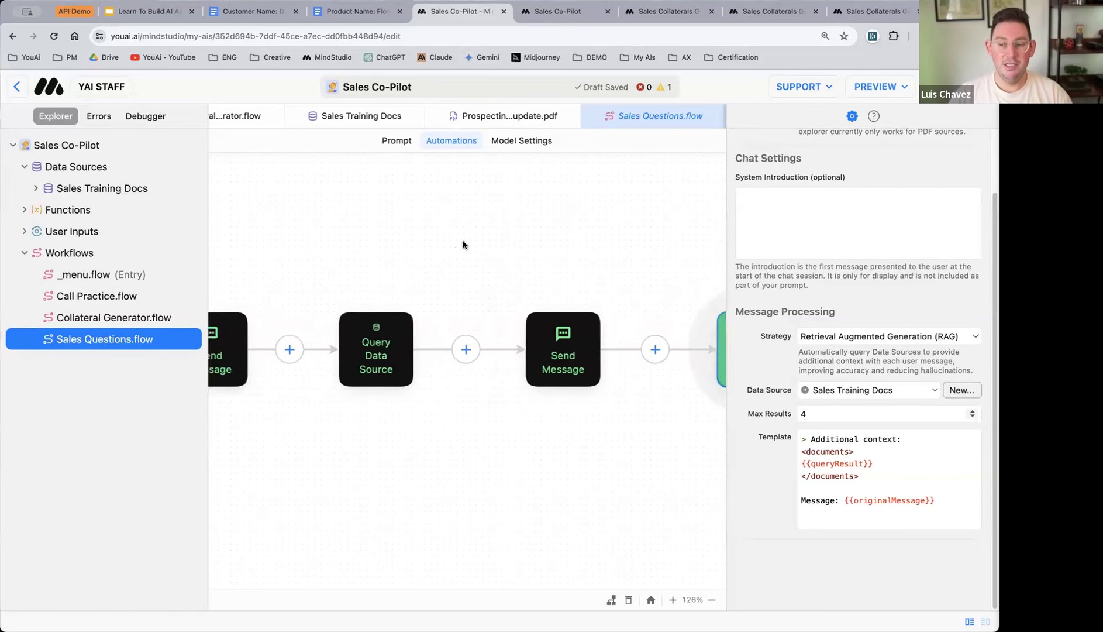
scroll(462, 246, right, 5)
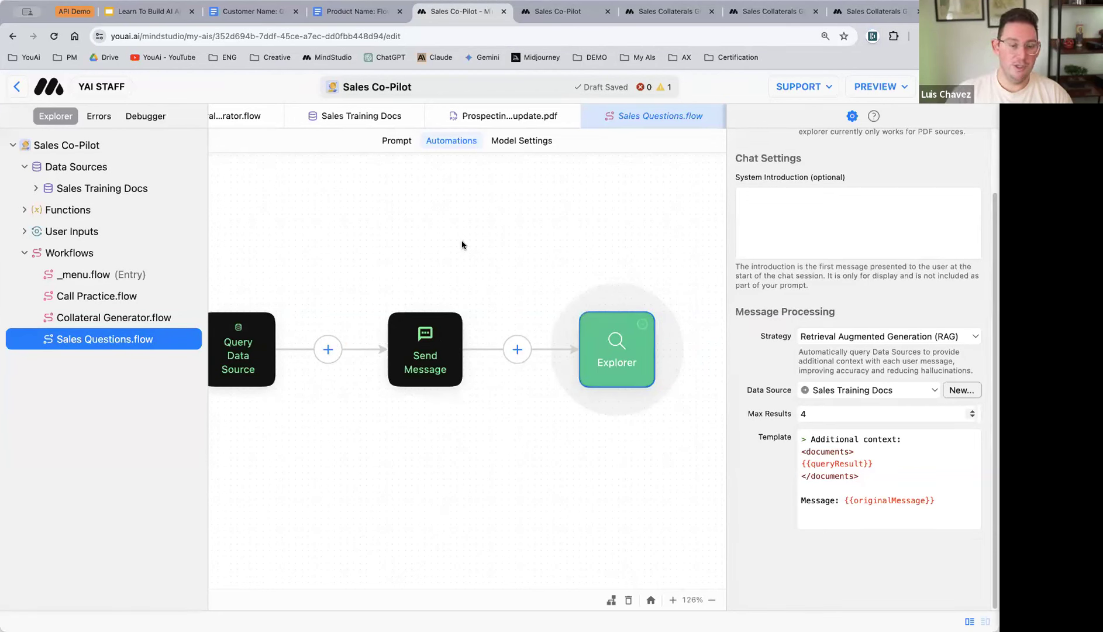
scroll(464, 242, left, 1)
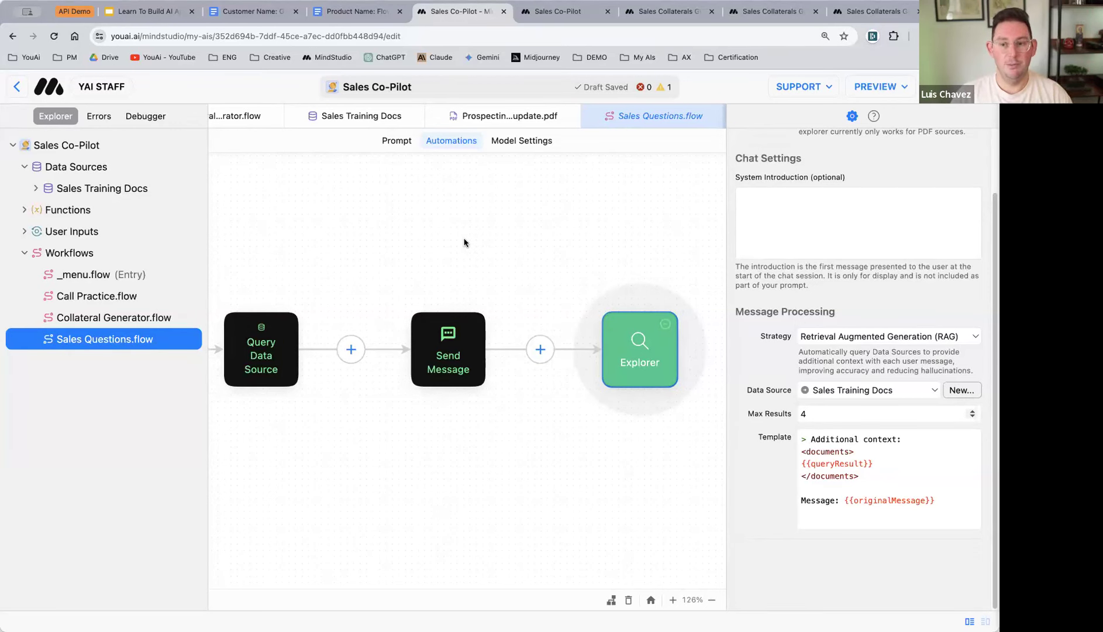
scroll(464, 242, right, 1)
scroll(464, 242, left, 2)
scroll(464, 243, right, 1)
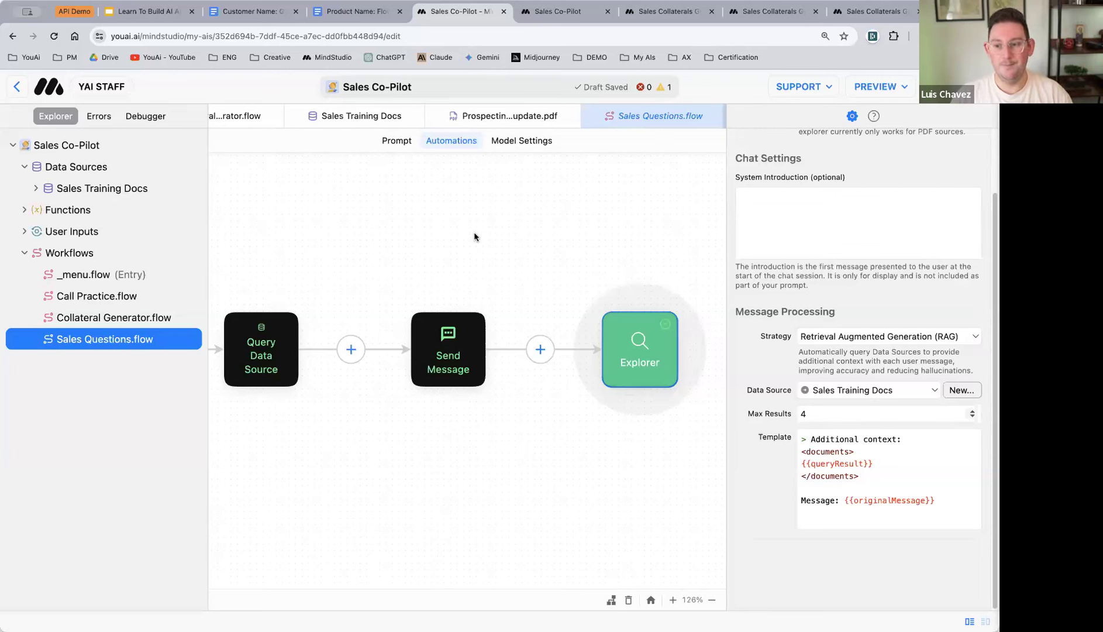
scroll(439, 250, left, 5)
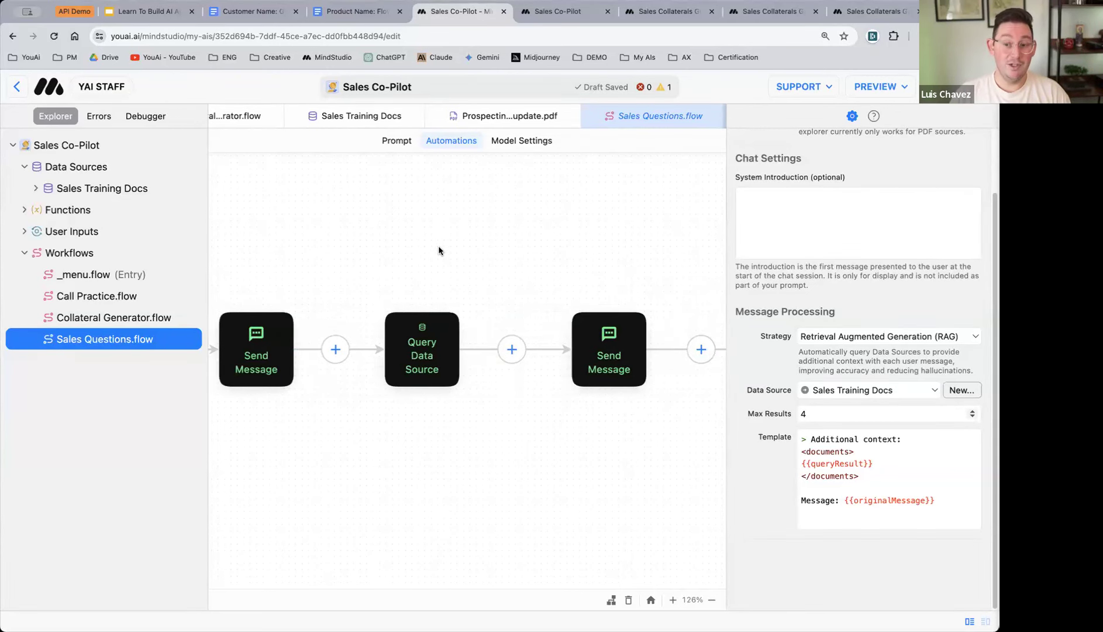
scroll(438, 250, left, 6)
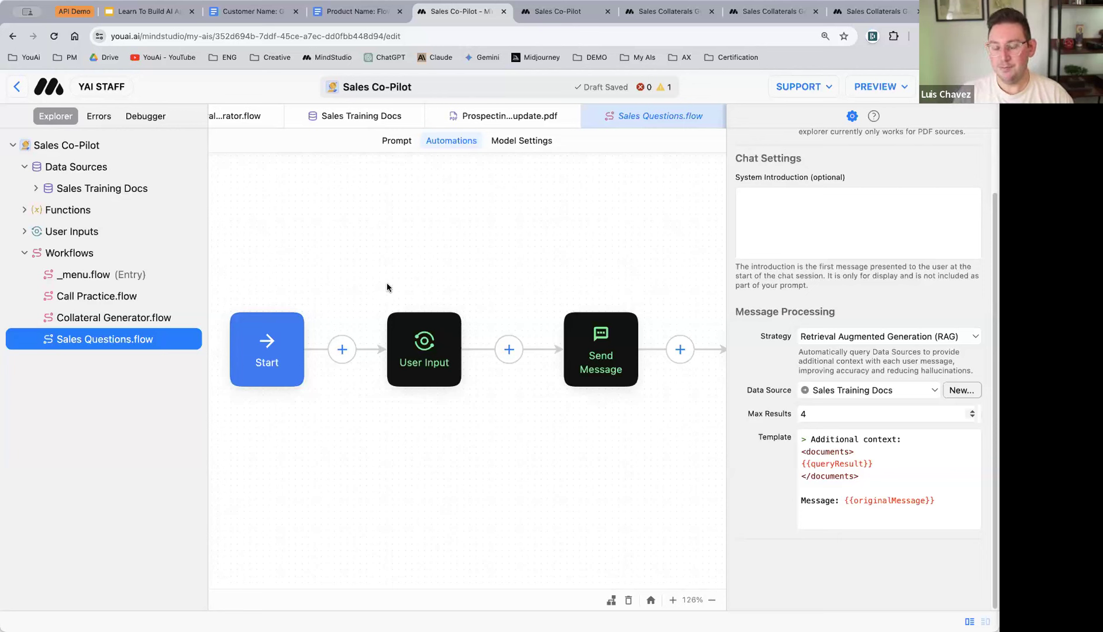
scroll(368, 265, right, 4)
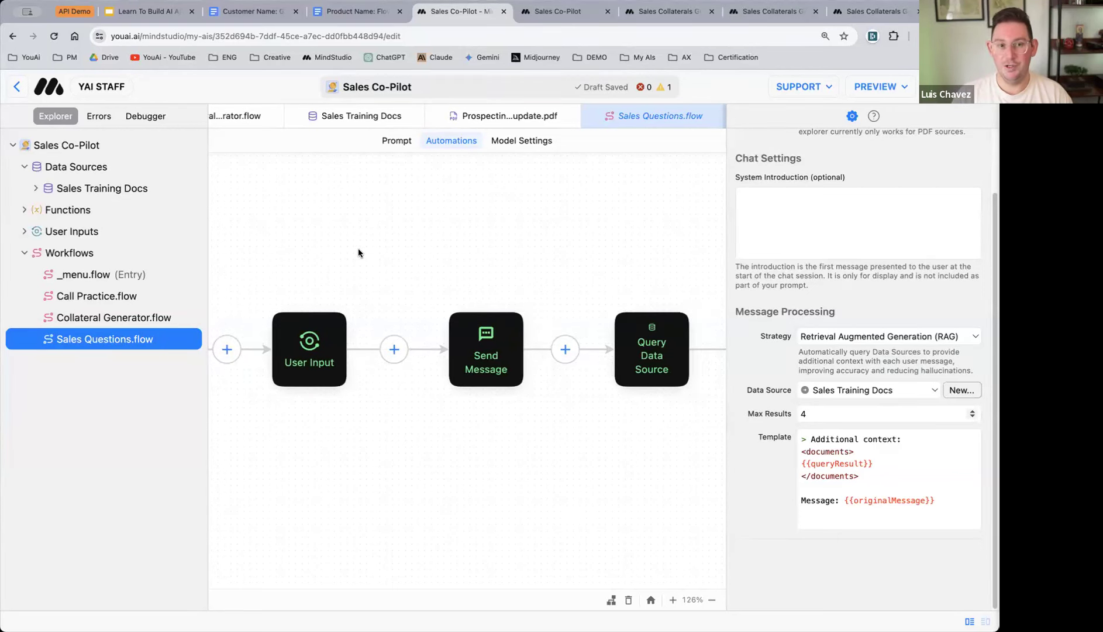
scroll(395, 252, left, 4)
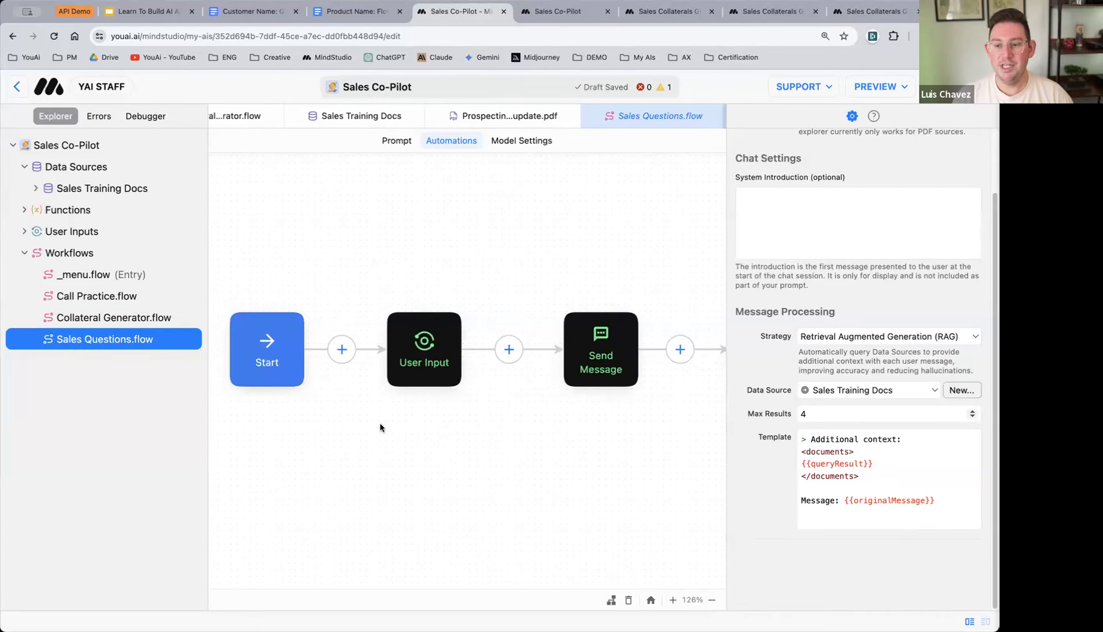
scroll(363, 293, right, 2)
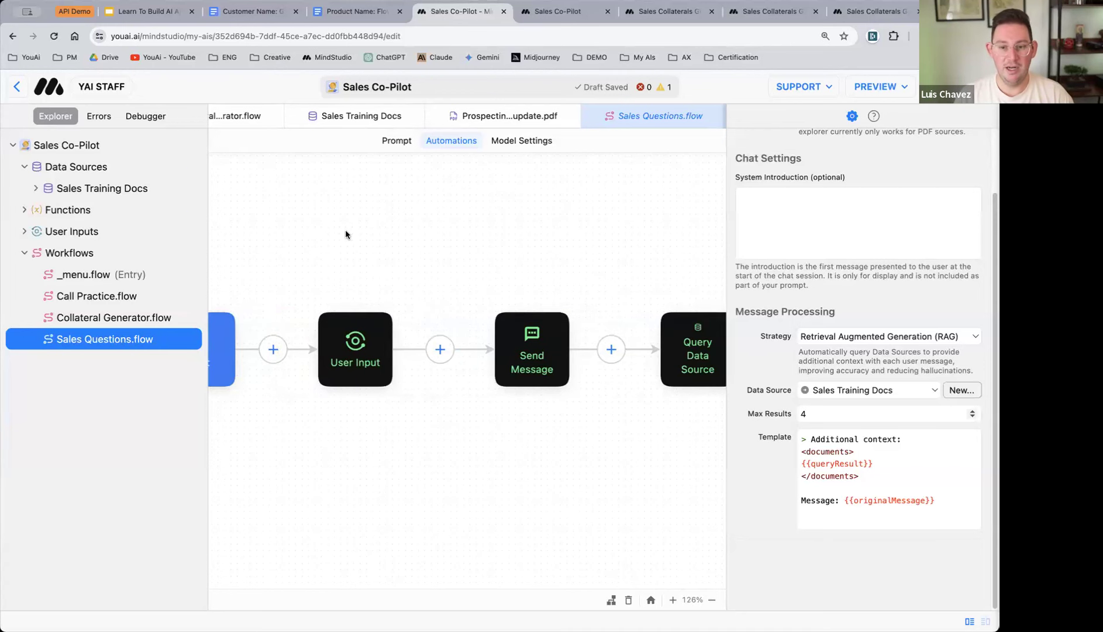
scroll(355, 264, left, 1)
scroll(372, 256, right, 4)
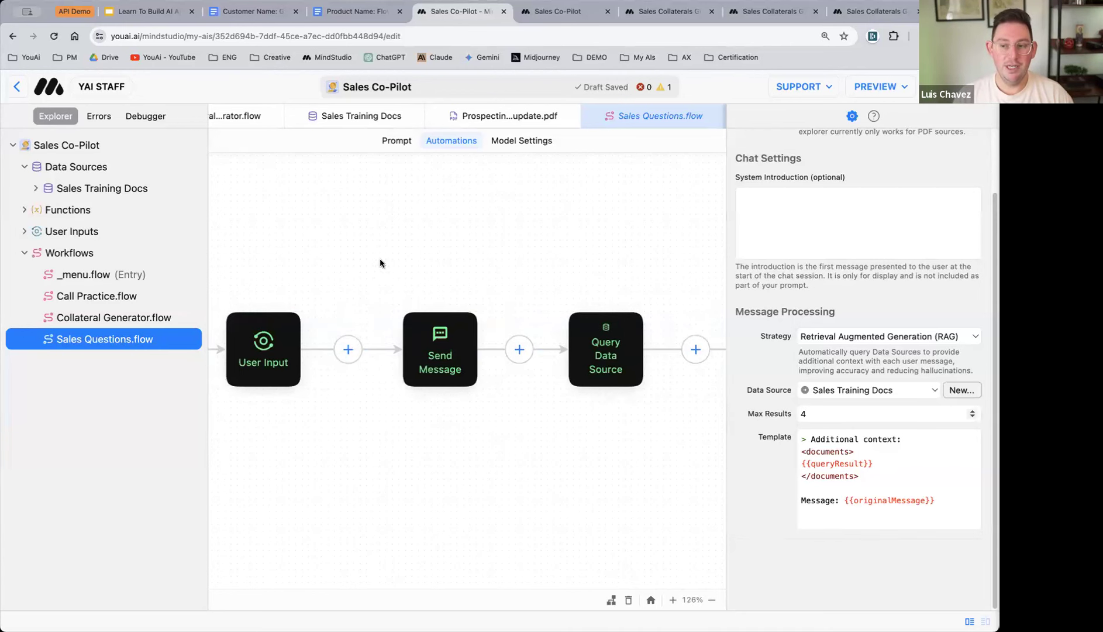
- Check the settings of the Query Data Source block and the input collected by the User Input block
click(636, 363)
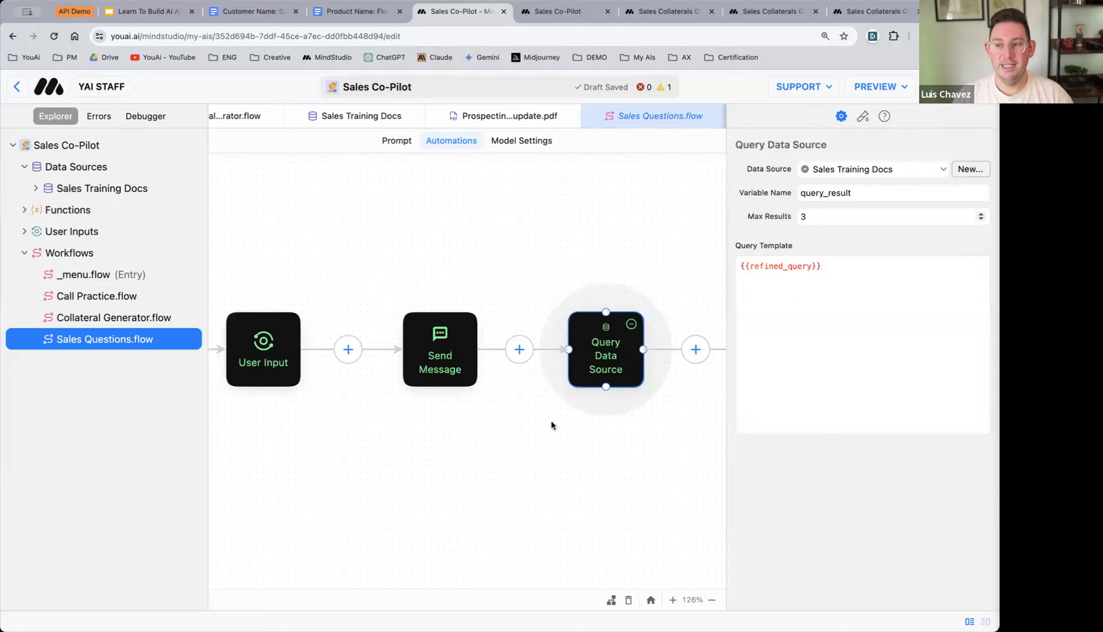
scroll(409, 320, right, 2)
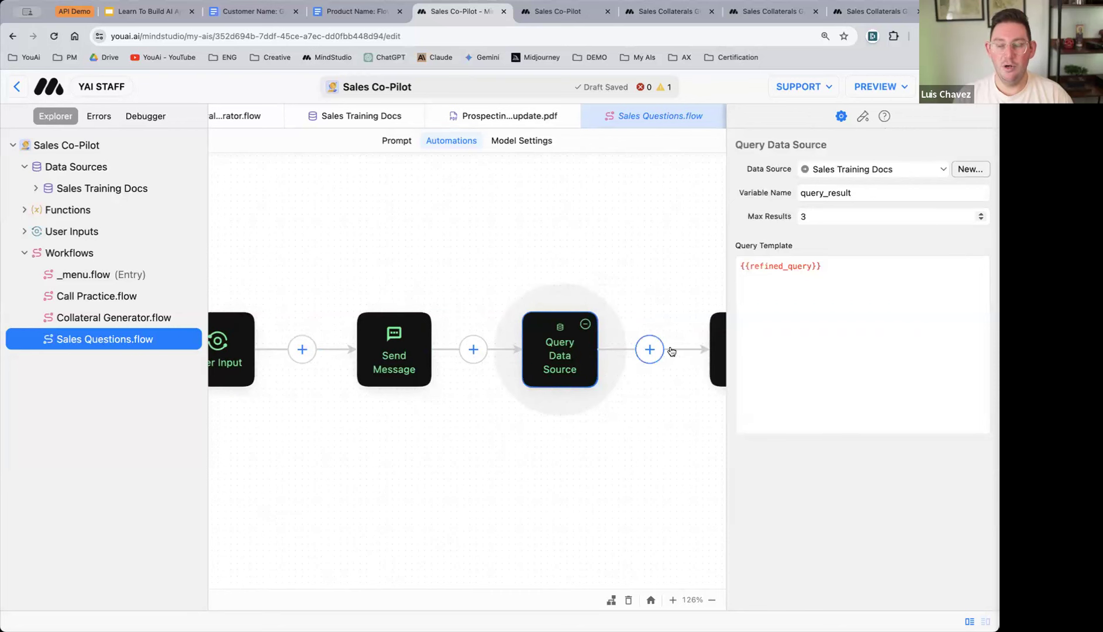
scroll(449, 213, left, 2)
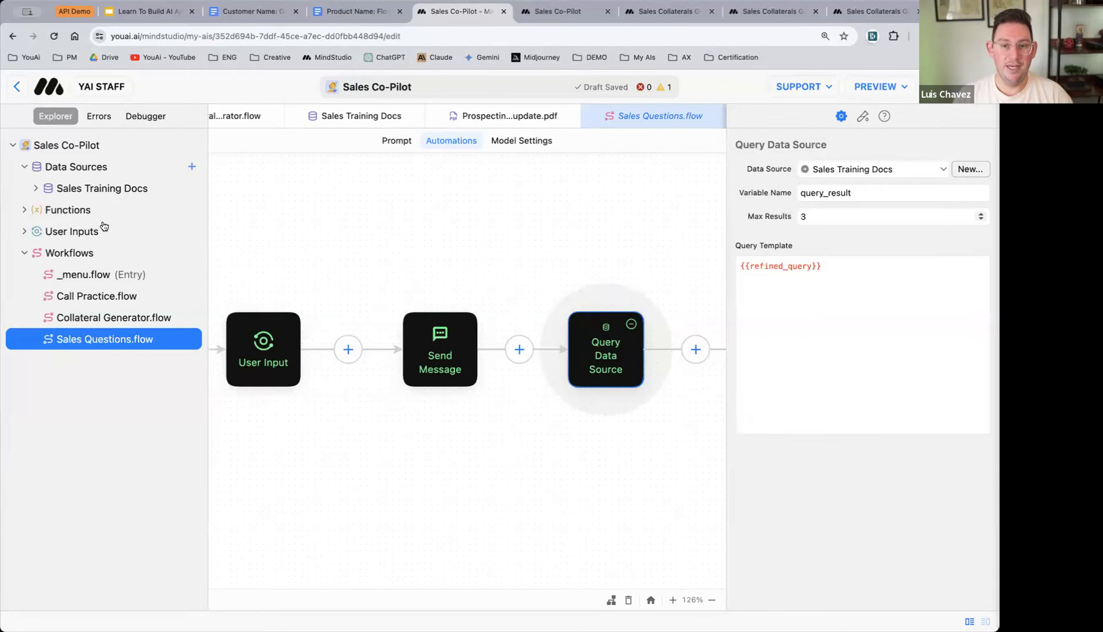
scroll(413, 433, left, 2)
click(309, 379)
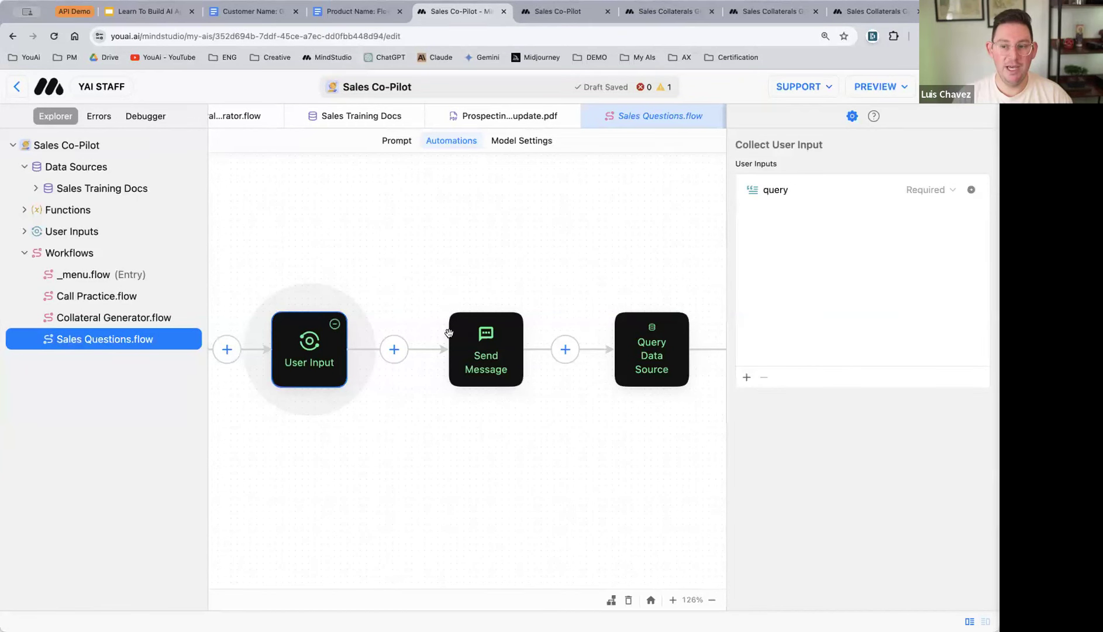
- Review the message prompt of the first Send Message block and the query template of the Query Data Source block
click(490, 351)
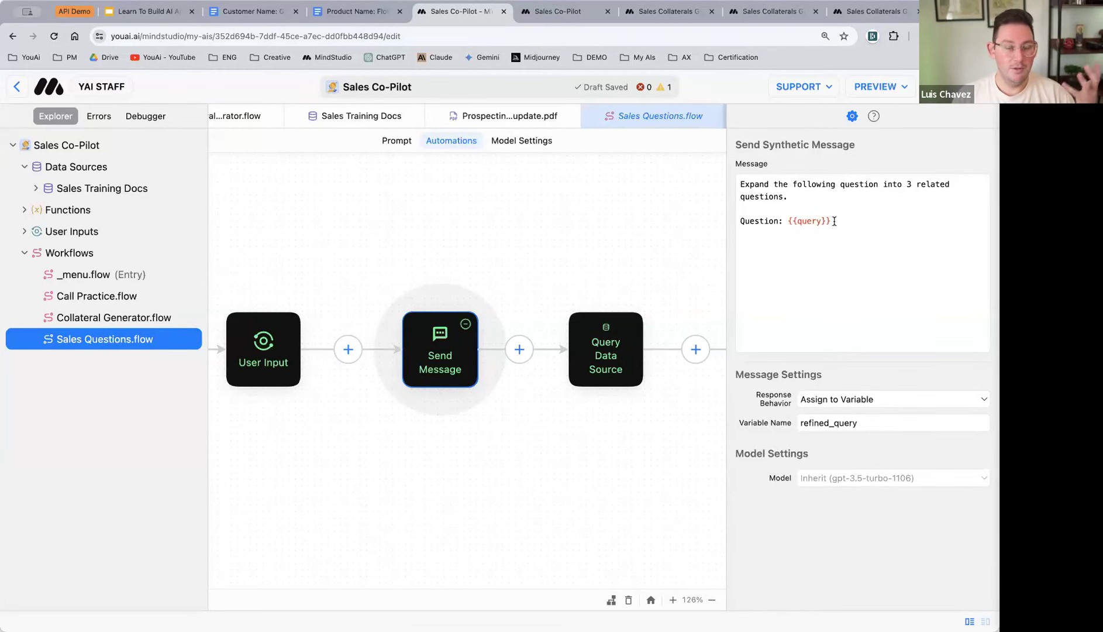
drag(820, 221, 784, 220)
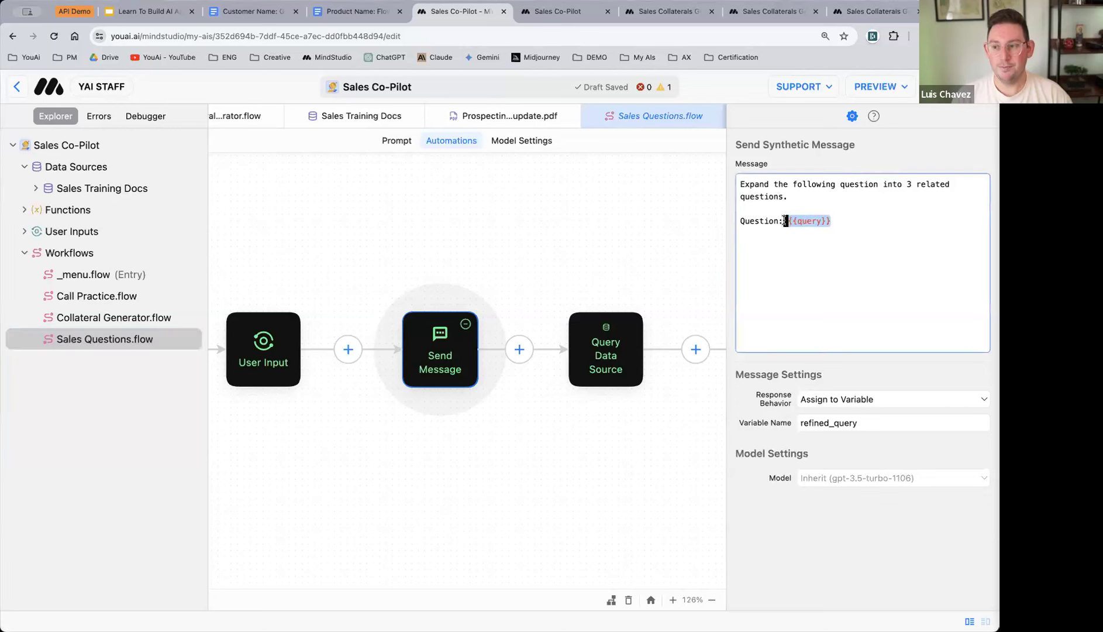
click(603, 357)
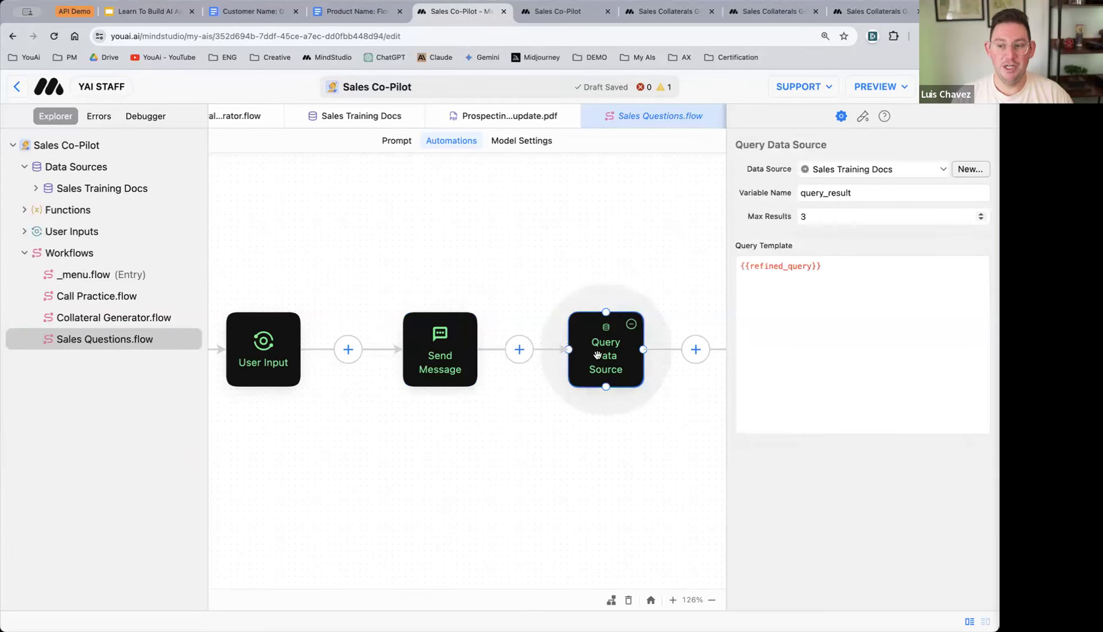
click(860, 281)
drag(770, 269, 713, 271)
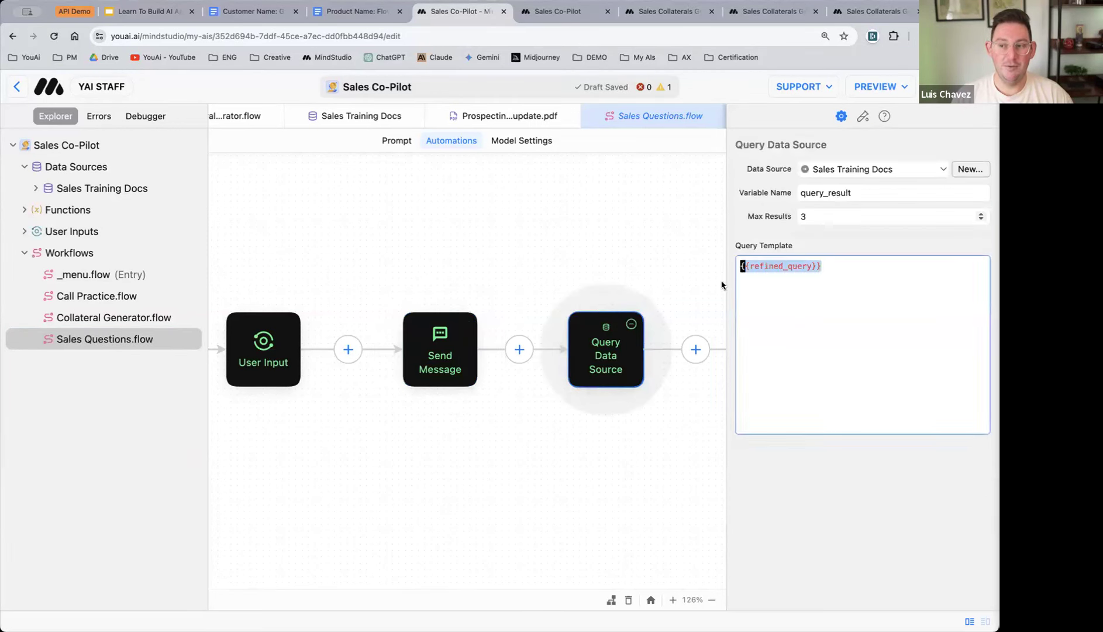
click(478, 217)
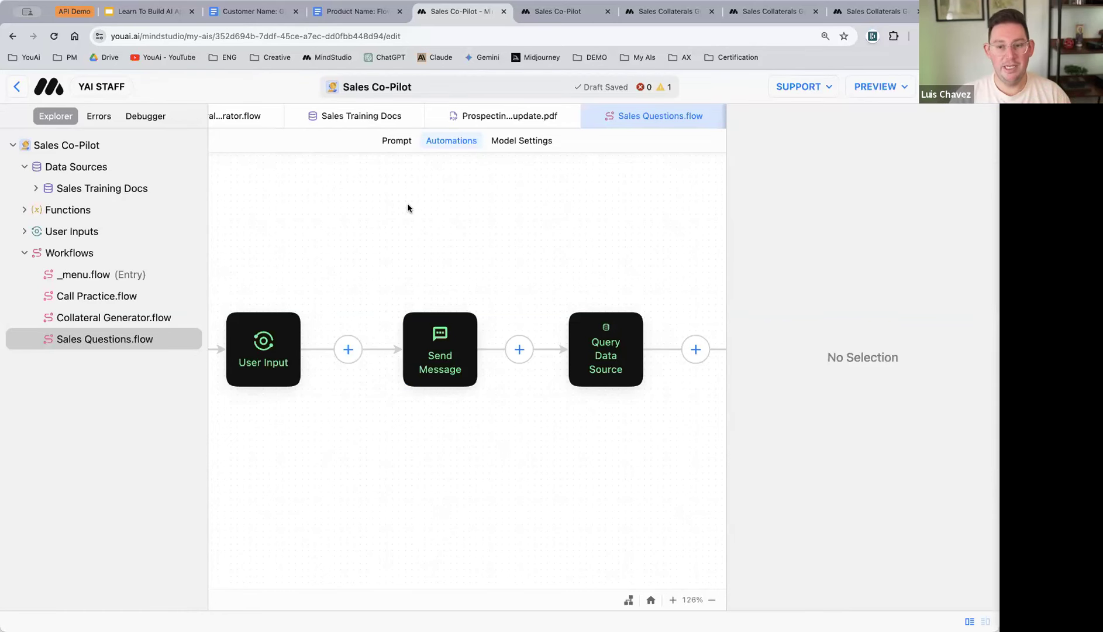
- Examine the settings of the second Send Message block and the Explorer terminator at the end of the Sales Questions workflow
scroll(420, 231, left, 5)
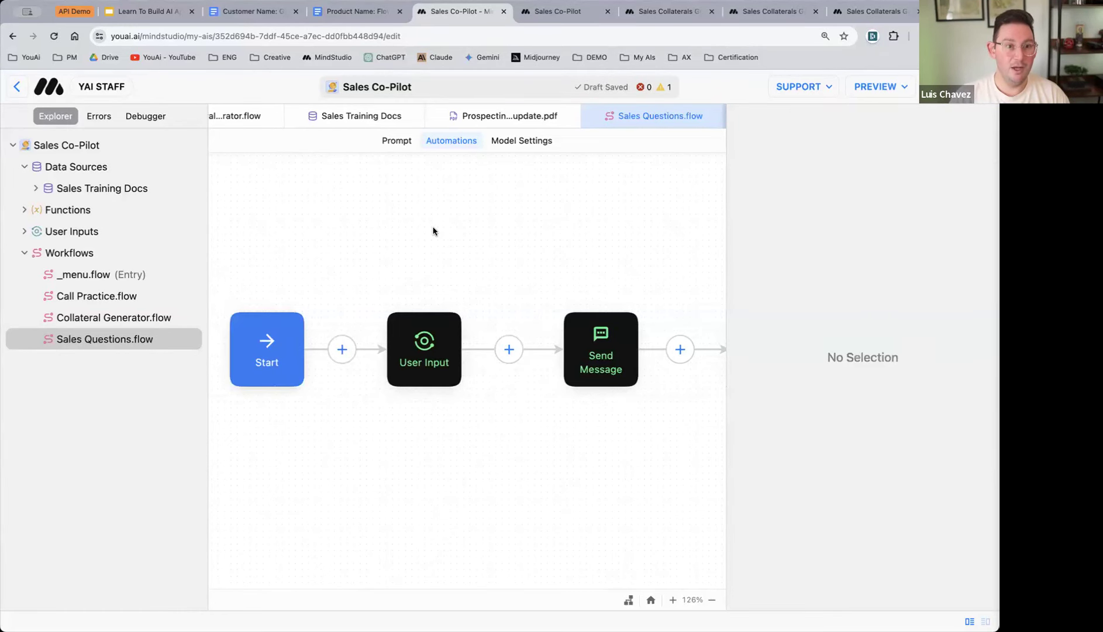
scroll(446, 224, right, 3)
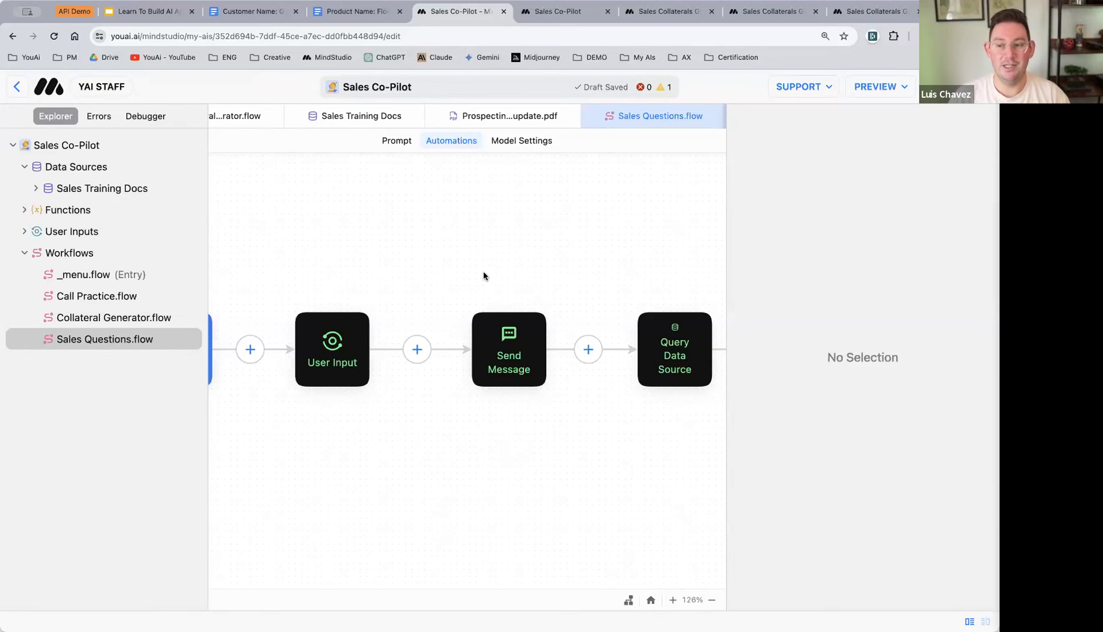
scroll(482, 273, right, 5)
scroll(492, 362, right, 1)
scroll(487, 351, right, 5)
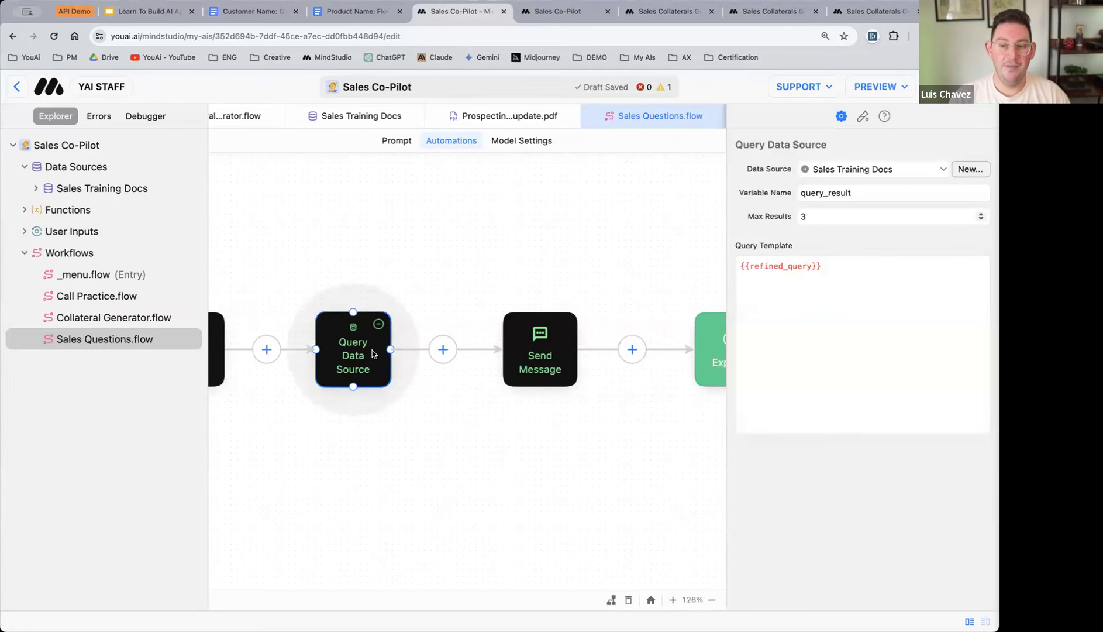
click(529, 351)
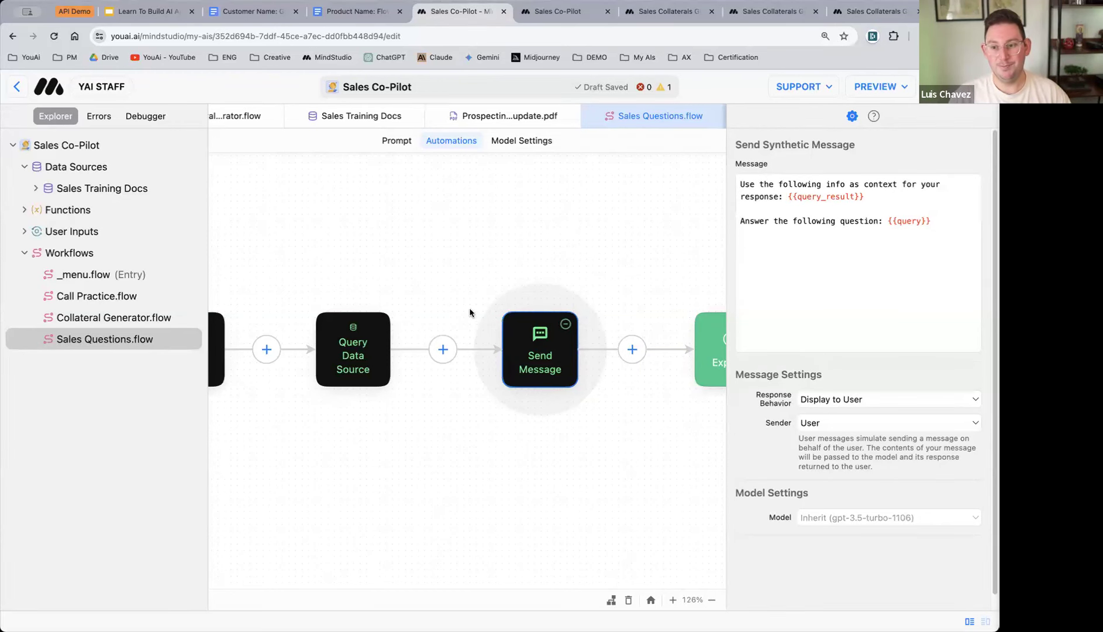
scroll(500, 327, right, 5)
scroll(500, 329, left, 2)
scroll(515, 329, right, 1)
click(597, 357)
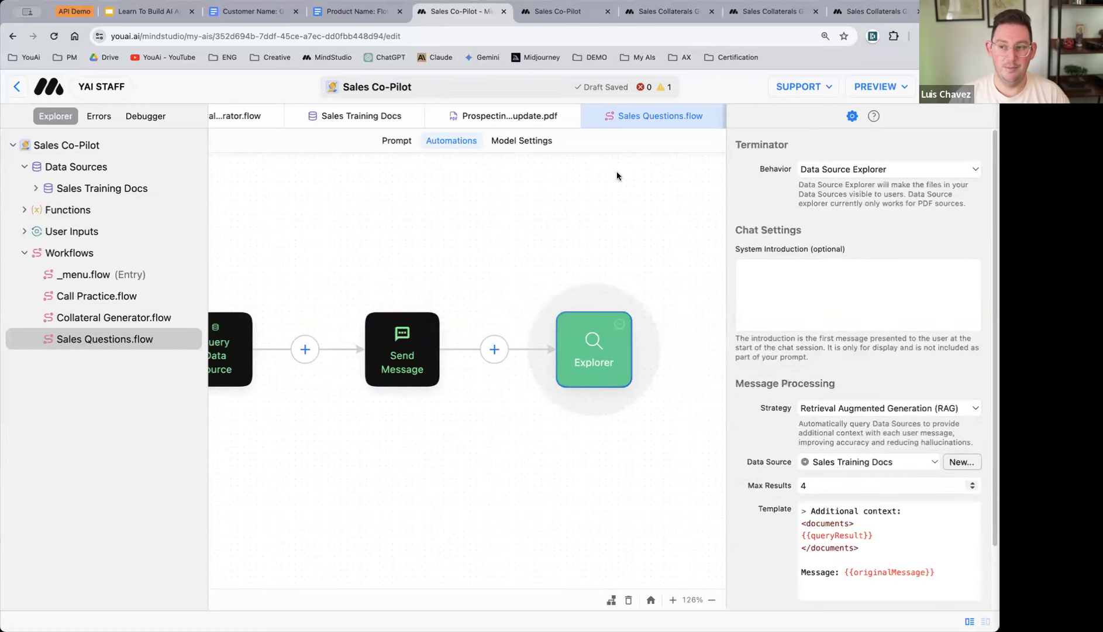
- Look over the block sequence of the Sales Questions workflow between its User Input and Explorer blocks
scroll(506, 219, left, 2)
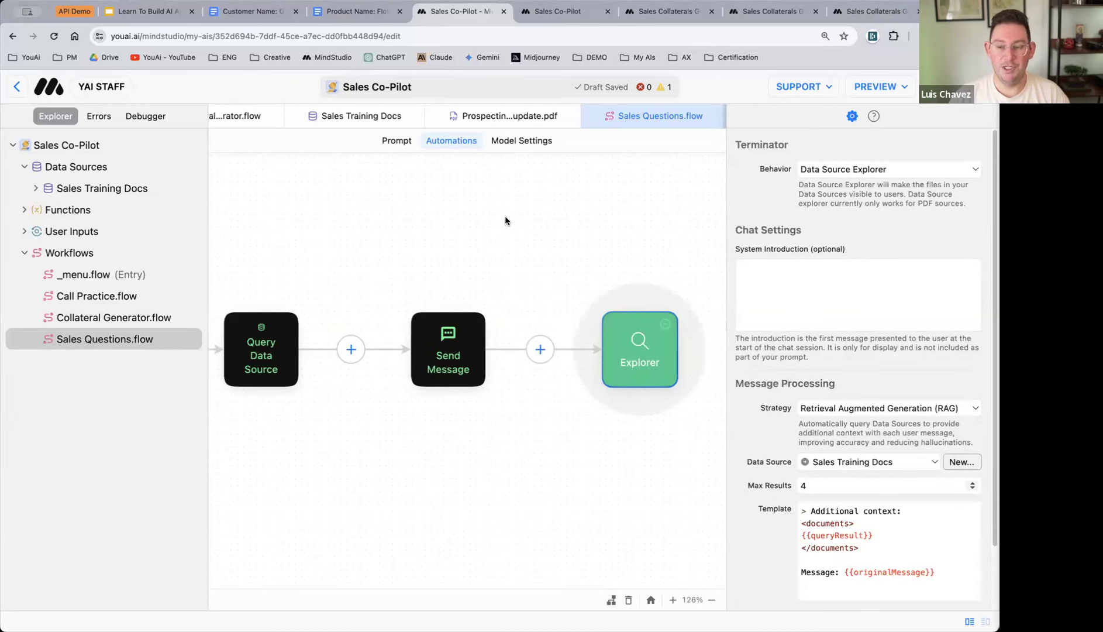
scroll(505, 221, left, 1)
scroll(502, 218, right, 1)
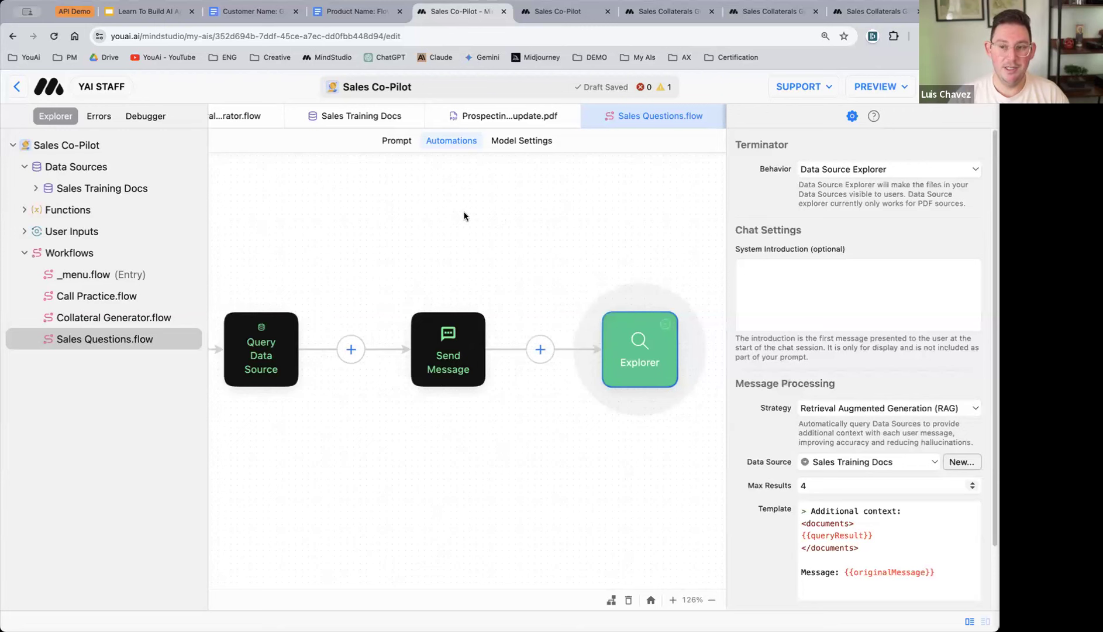
scroll(465, 216, left, 3)
scroll(463, 211, left, 3)
scroll(460, 209, left, 4)
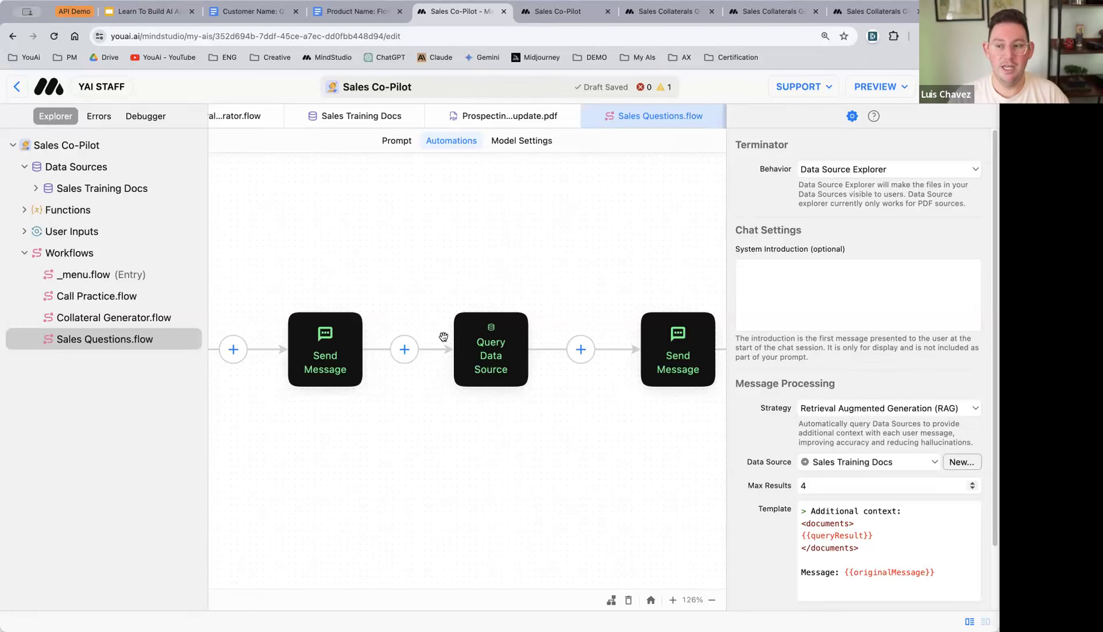
scroll(443, 335, right, 10)
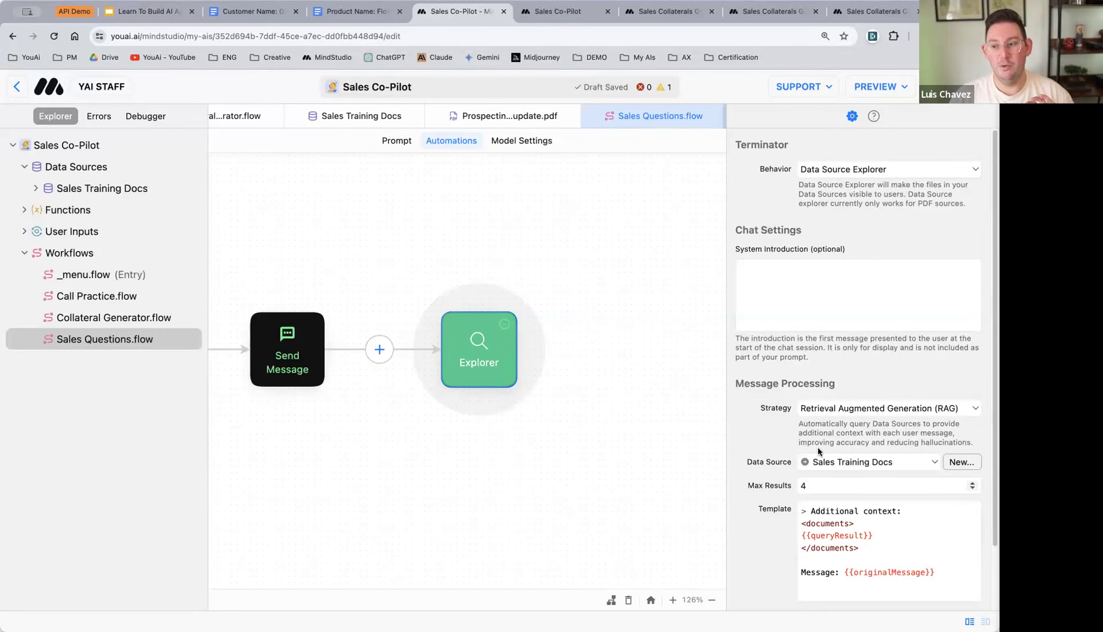
click(398, 236)
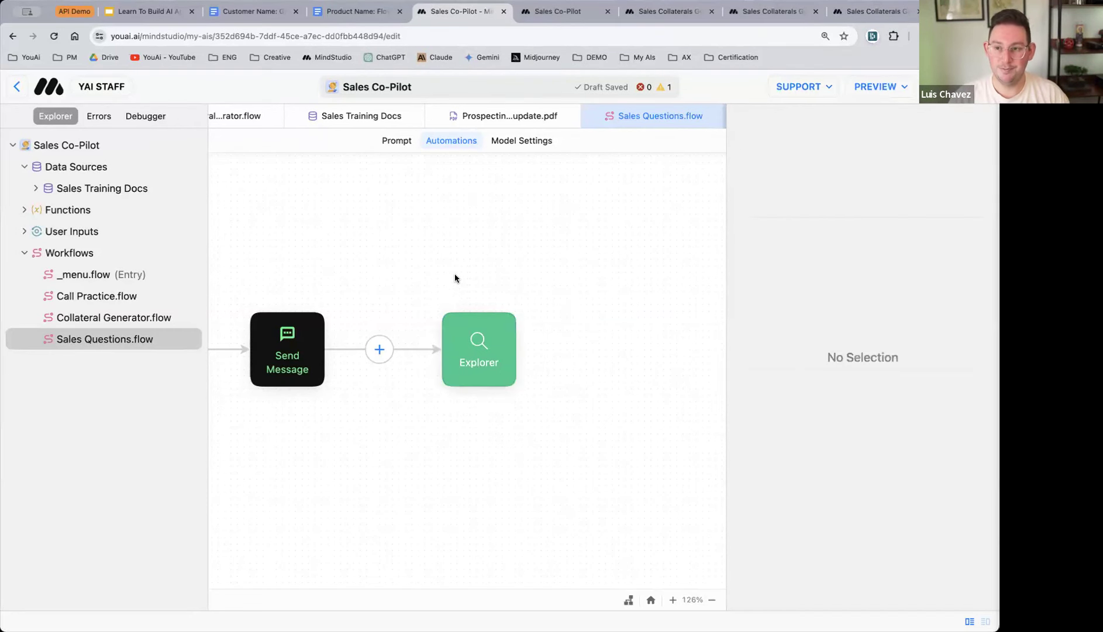
scroll(459, 275, left, 5)
scroll(458, 278, left, 4)
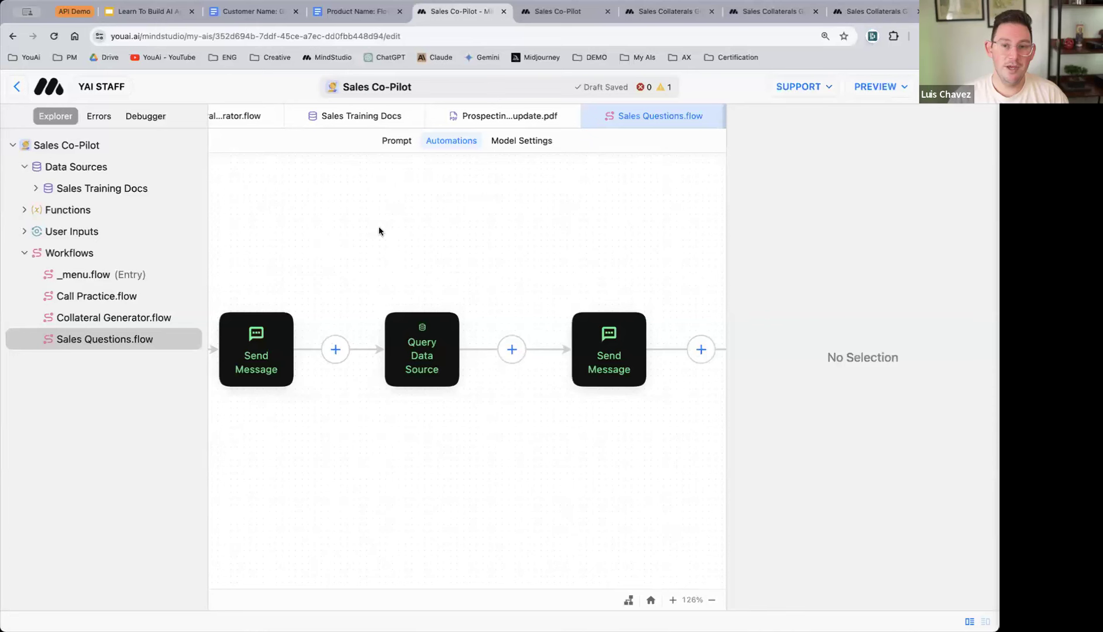
scroll(377, 231, left, 3)
scroll(368, 237, left, 4)
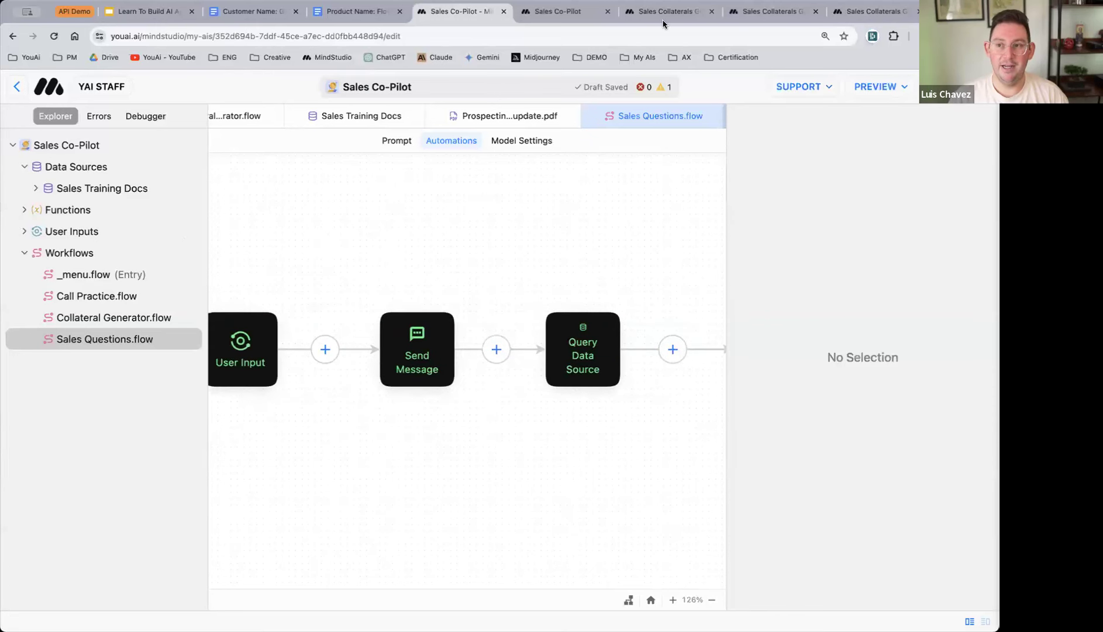
- Switch to the Sales Collaterals Generator project showing the vector data and display the automation canvas of Main.flow
click(766, 13)
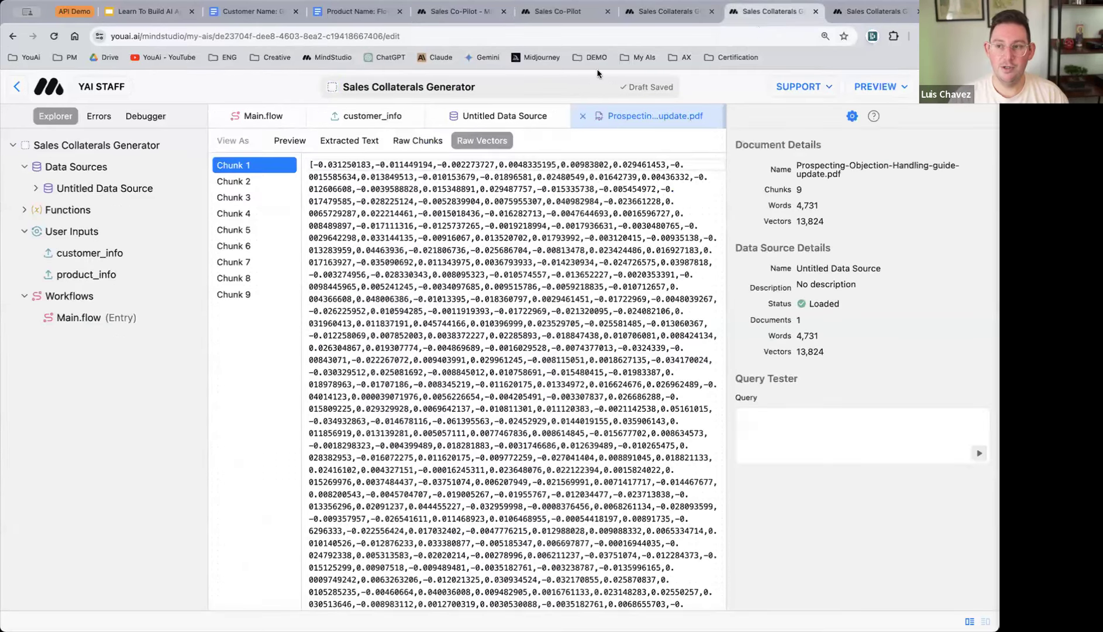
click(259, 115)
scroll(436, 357, right, 4)
scroll(518, 417, down, 3)
scroll(447, 410, up, 1)
scroll(375, 345, down, 4)
scroll(368, 307, left, 2)
scroll(369, 328, up, 2)
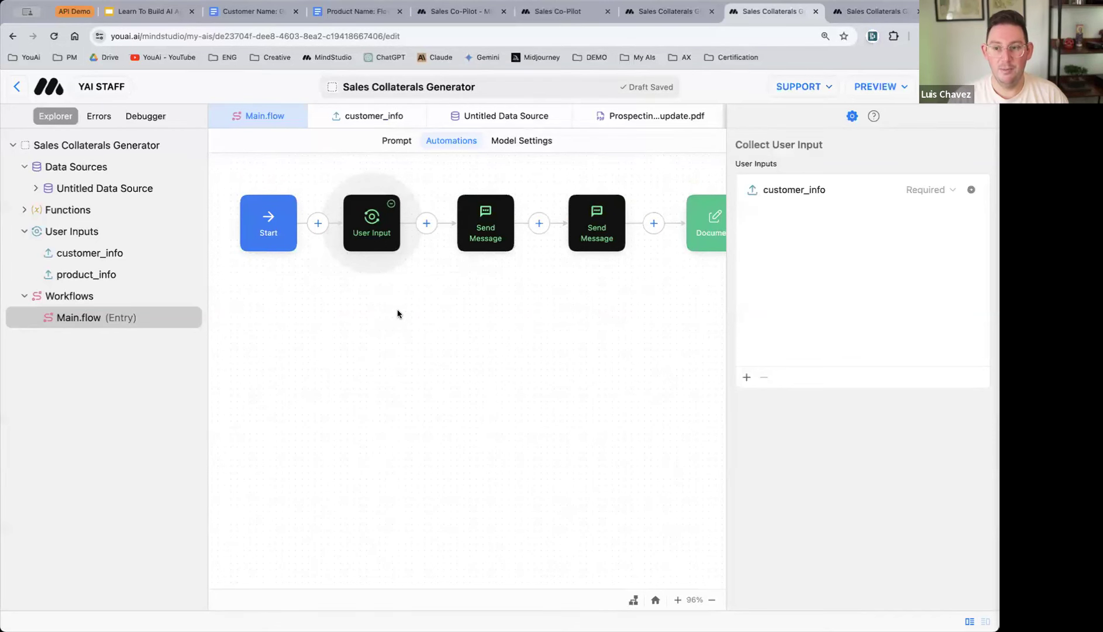
- Add a Run Function block to Main.flow and place it directly below the User Input block
right_click(349, 344)
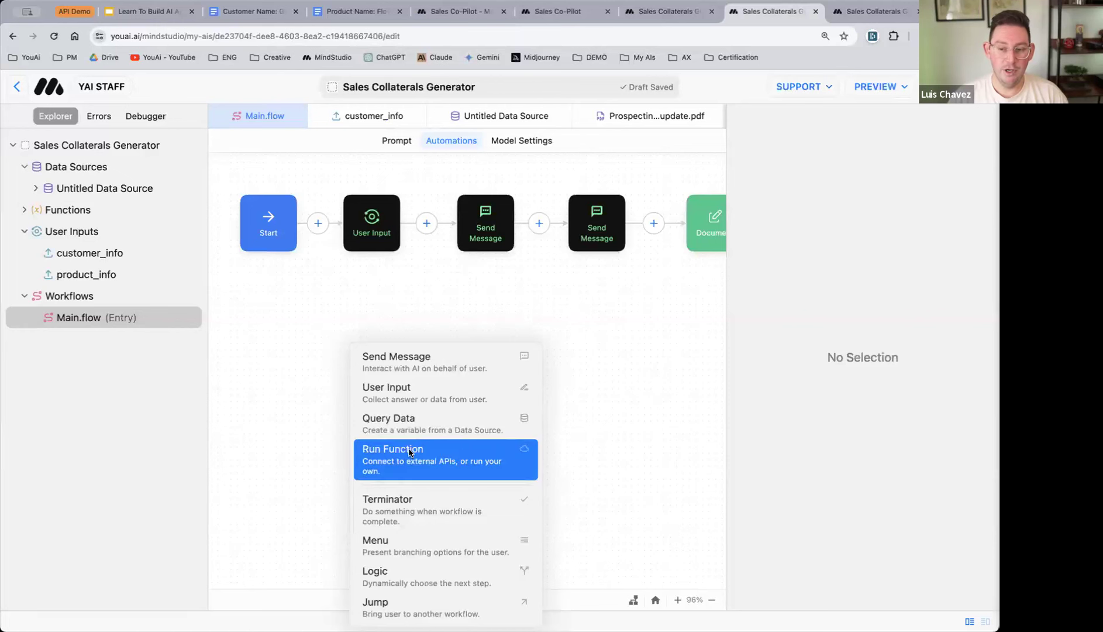
click(436, 464)
drag(359, 372, 354, 349)
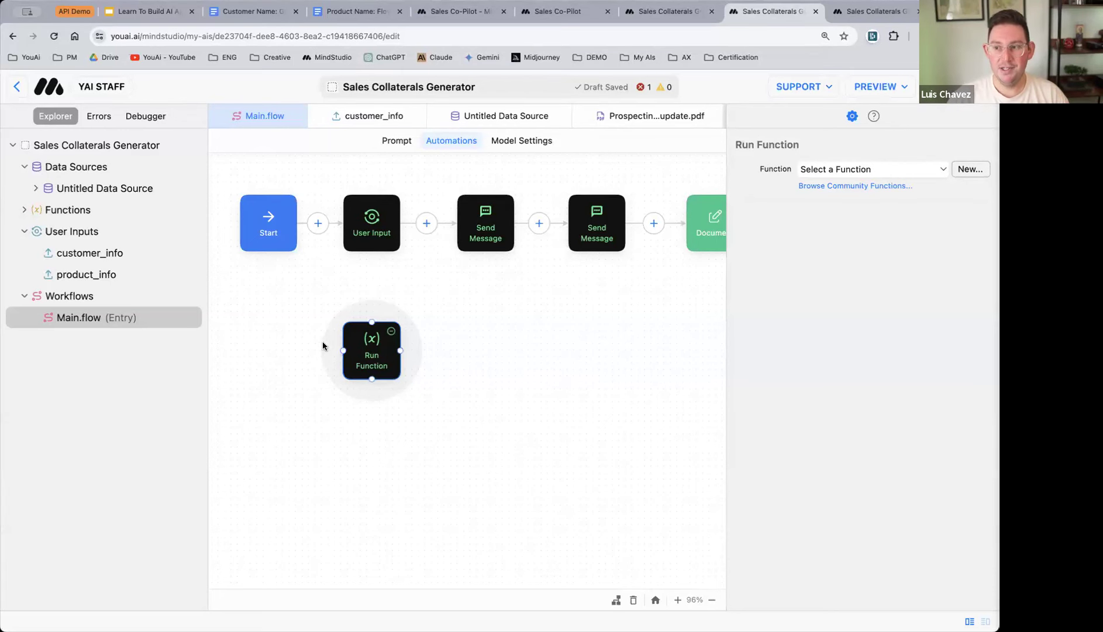
- Browse the community functions available for the Run Function block, through to the end of the list
click(854, 186)
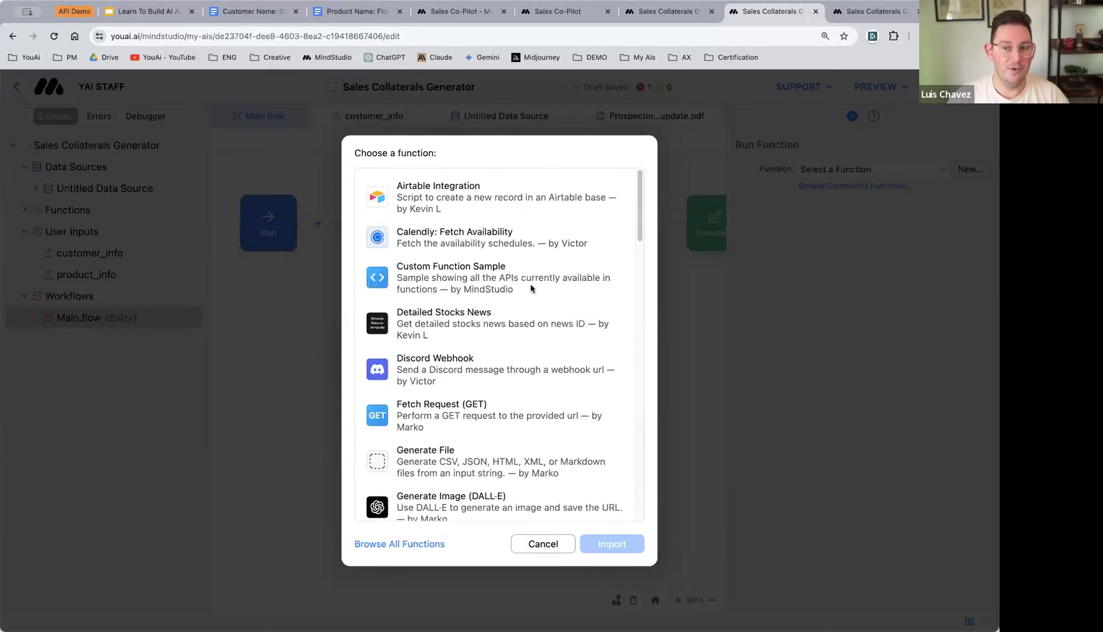
scroll(500, 313, down, 3)
scroll(488, 301, up, 3)
scroll(492, 323, down, 2)
scroll(490, 321, up, 2)
scroll(501, 248, down, 3)
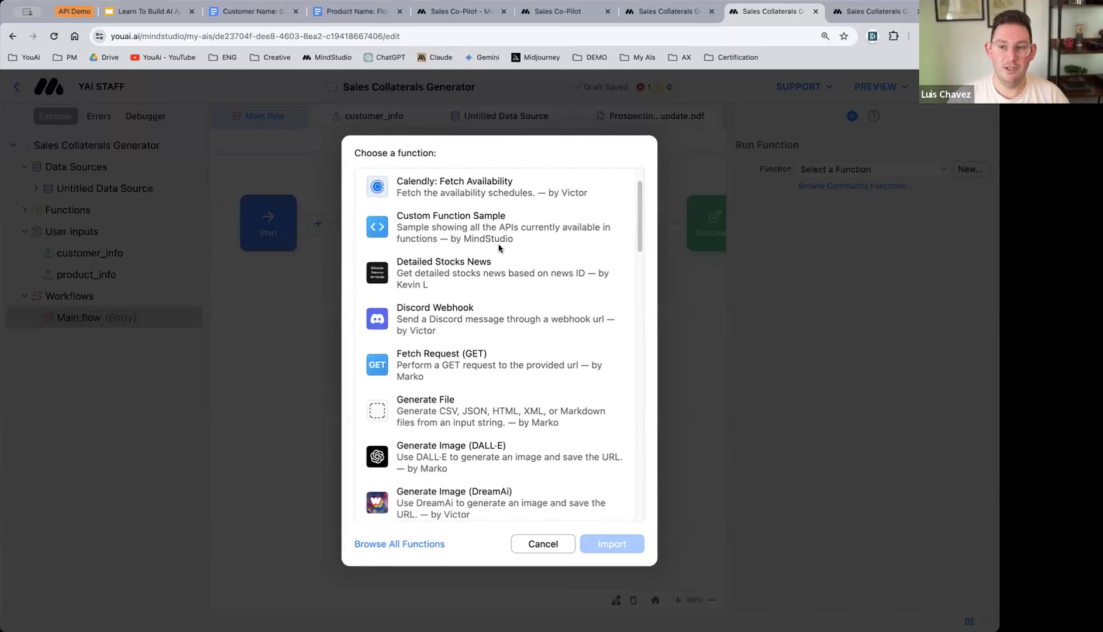
scroll(495, 360, down, 1)
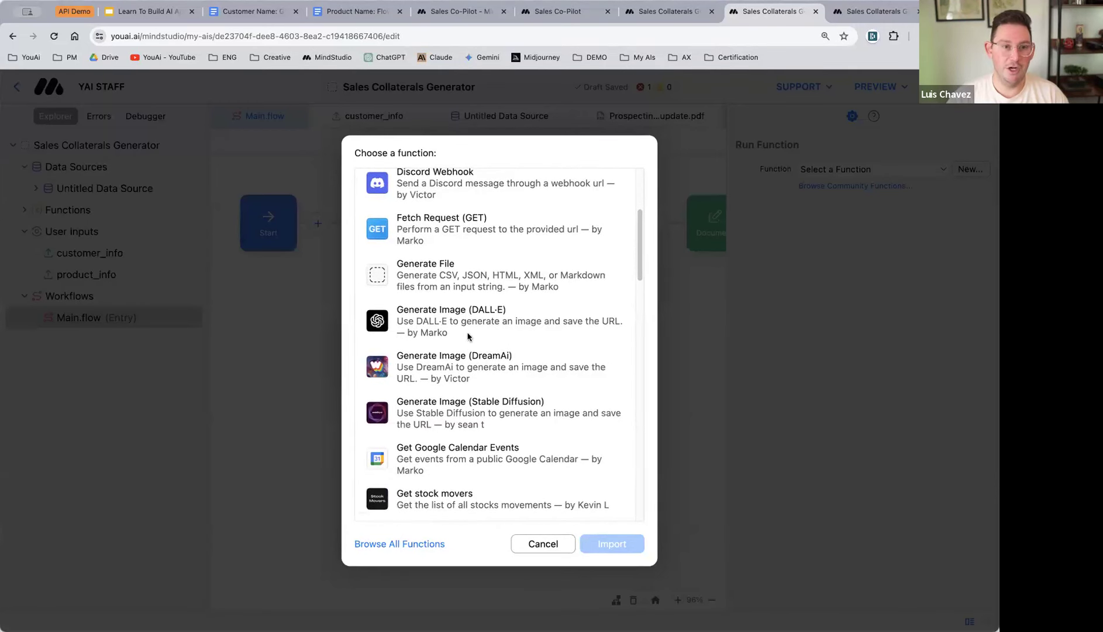
scroll(456, 324, down, 1)
scroll(455, 329, down, 3)
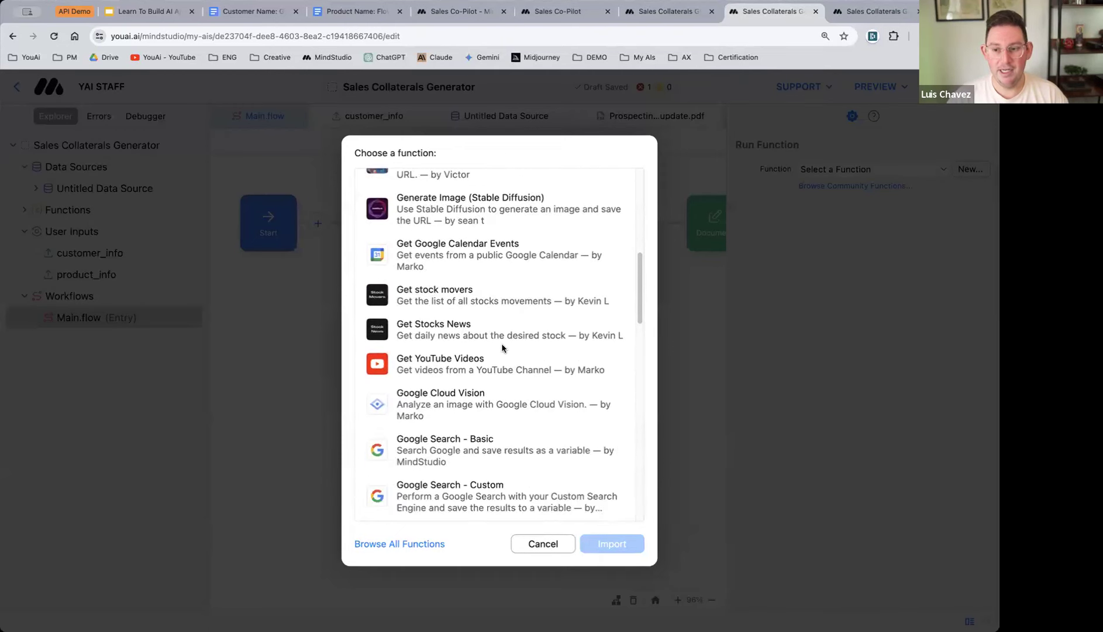
scroll(517, 352, down, 4)
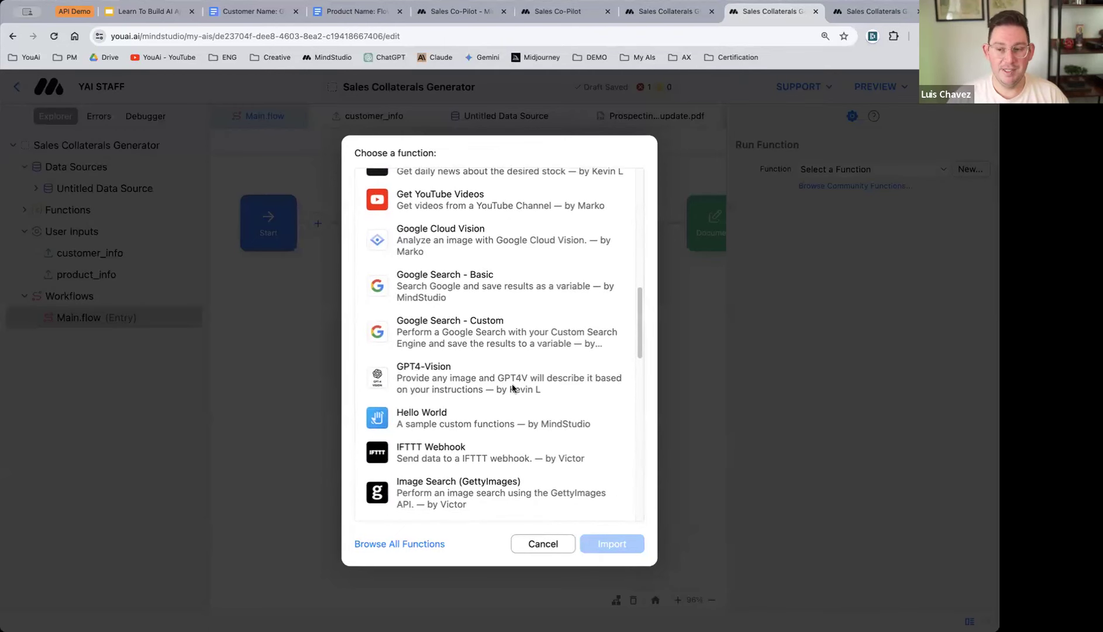
scroll(522, 396, down, 4)
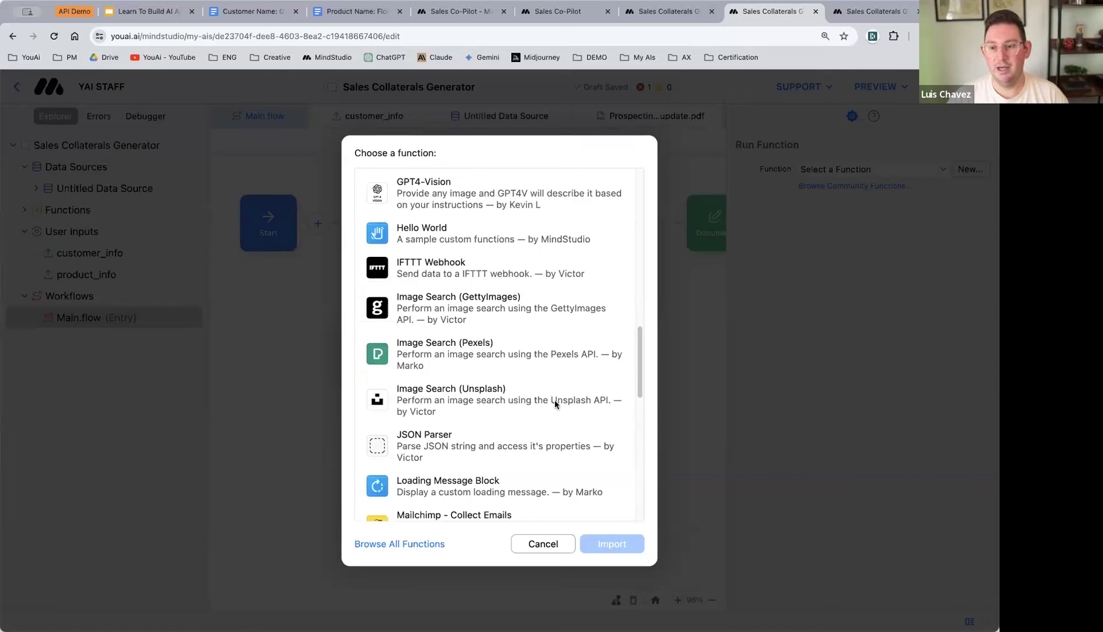
scroll(467, 318, down, 5)
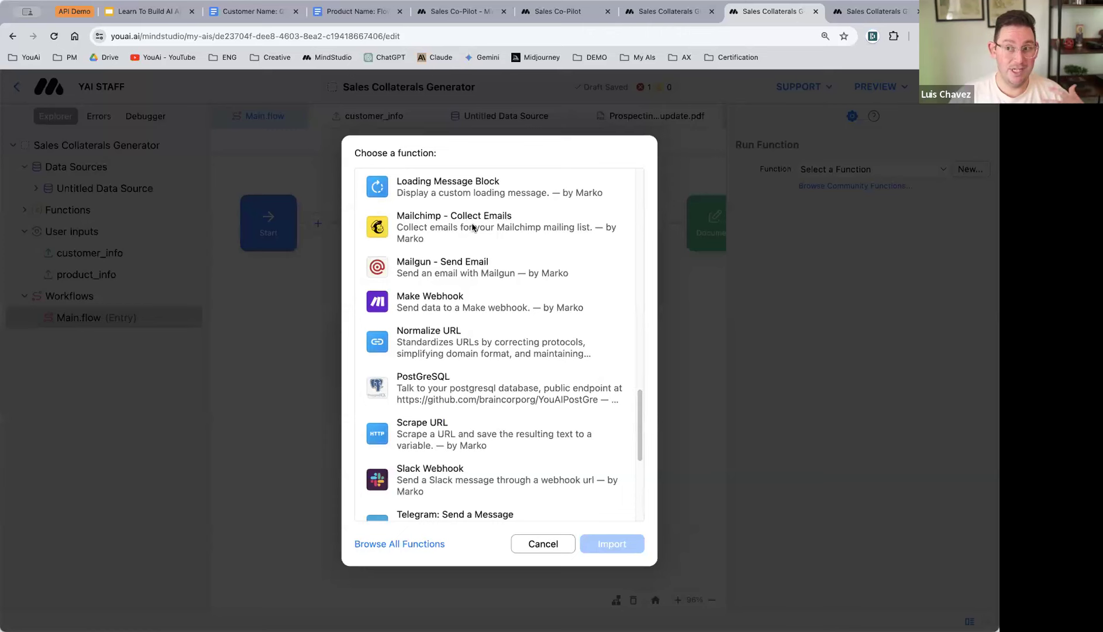
scroll(500, 327, down, 5)
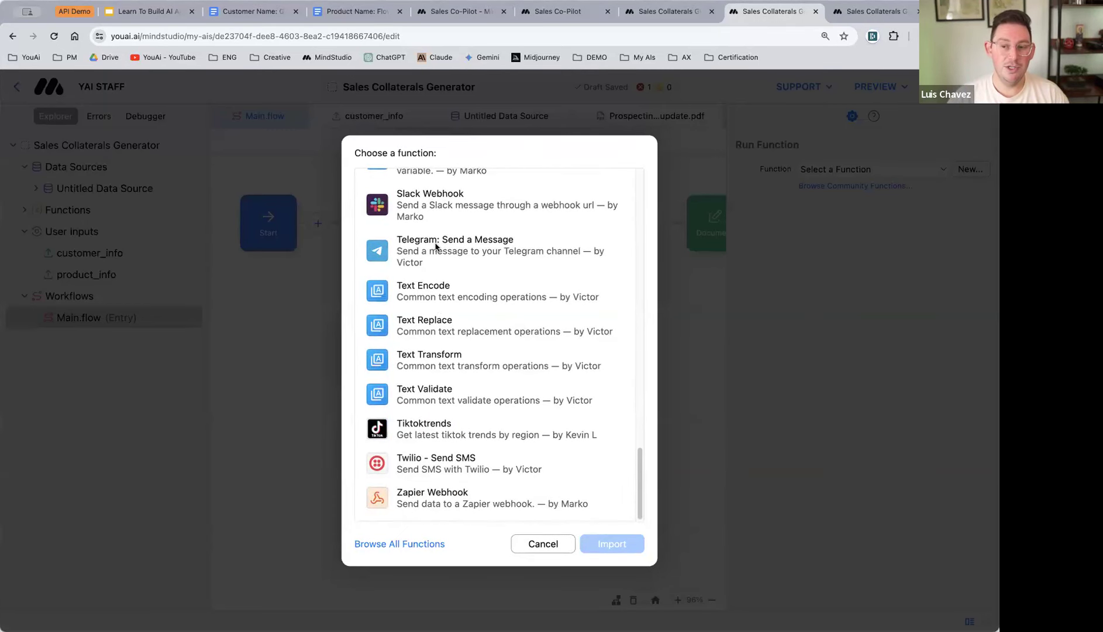
scroll(474, 308, up, 5)
scroll(474, 308, down, 5)
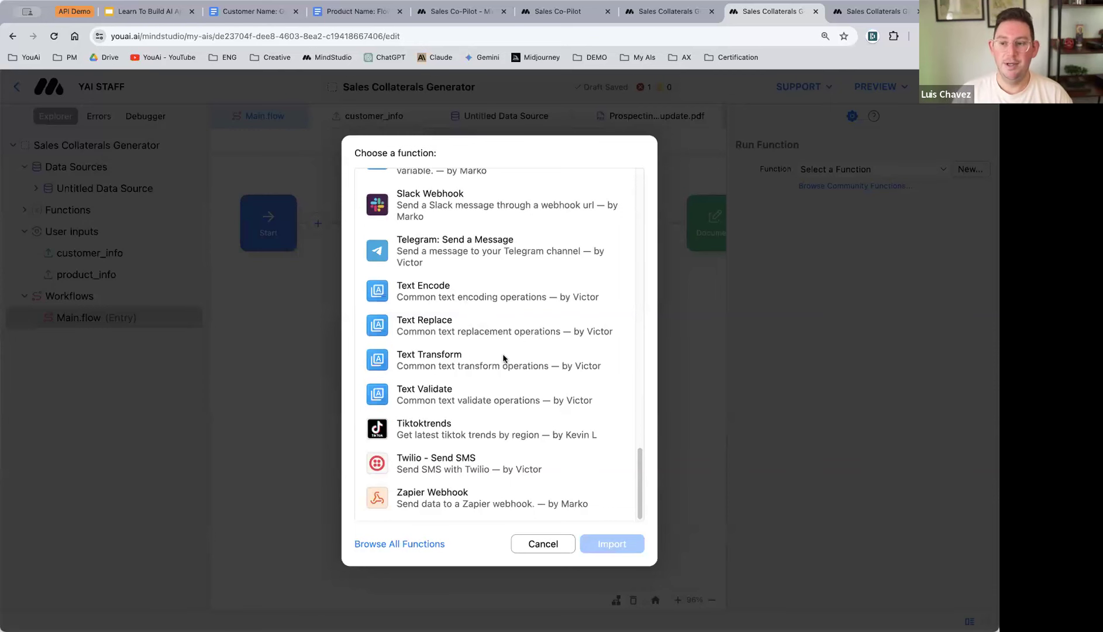
scroll(471, 348, up, 3)
scroll(470, 345, down, 3)
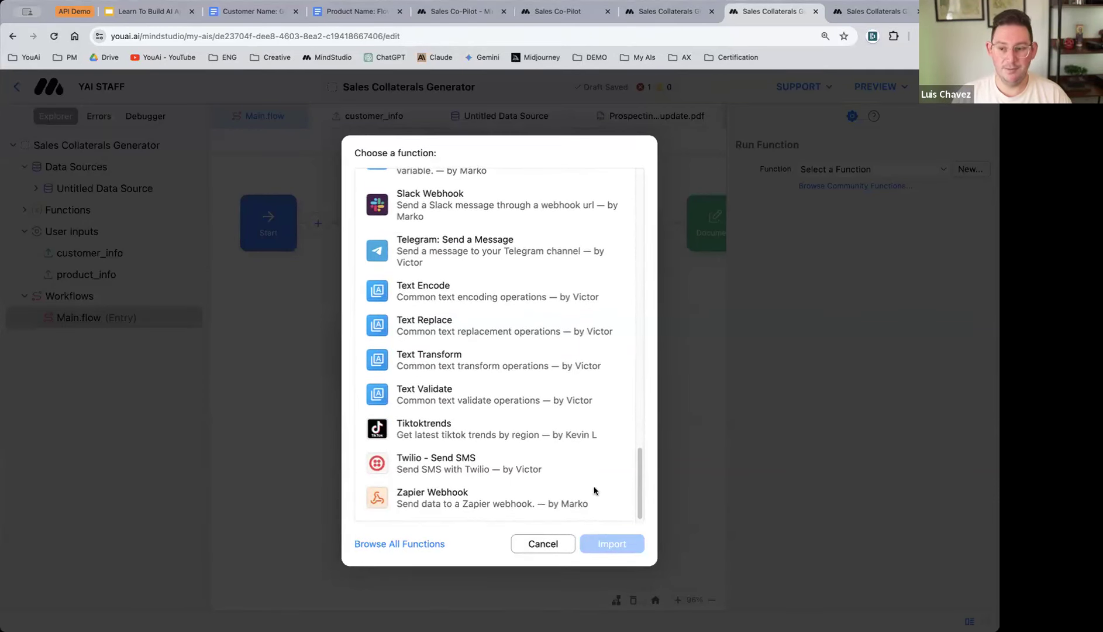
- Import the Zapier Webhook community function into the Run Function block
click(414, 494)
click(611, 544)
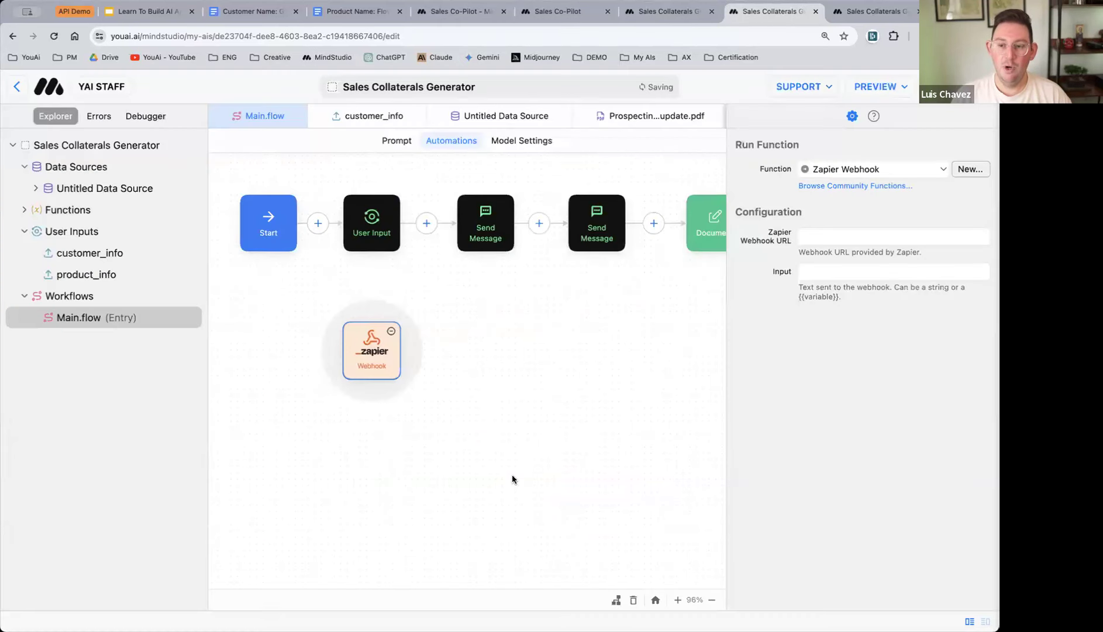
- Open the Zapier Webhook function from the project's functions and examine its entire code
click(15, 211)
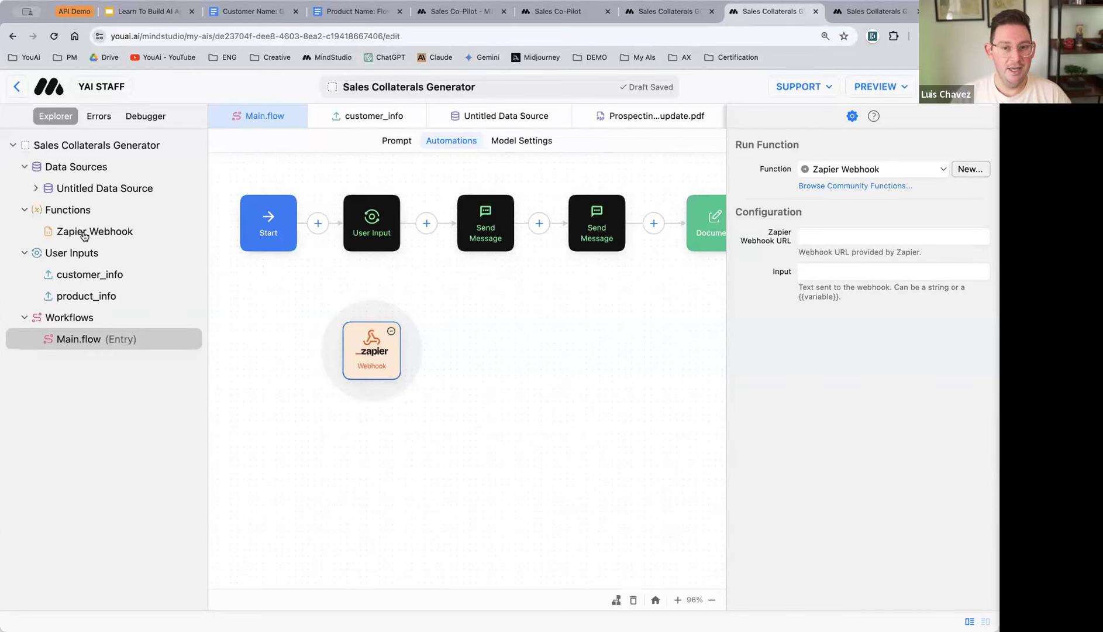
click(98, 232)
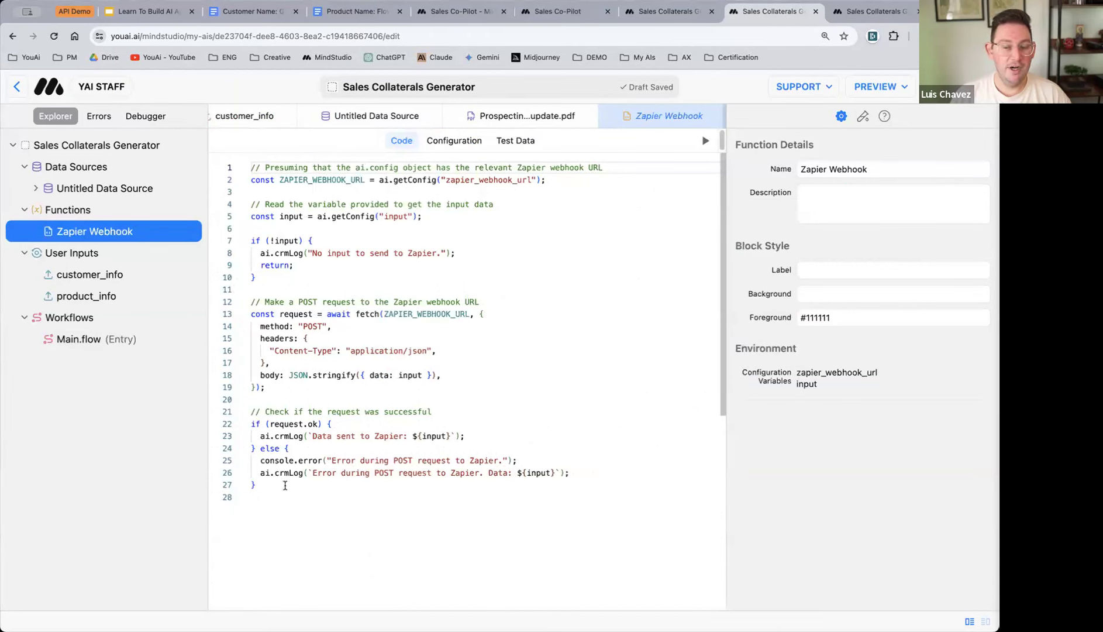
drag(276, 481, 229, 164)
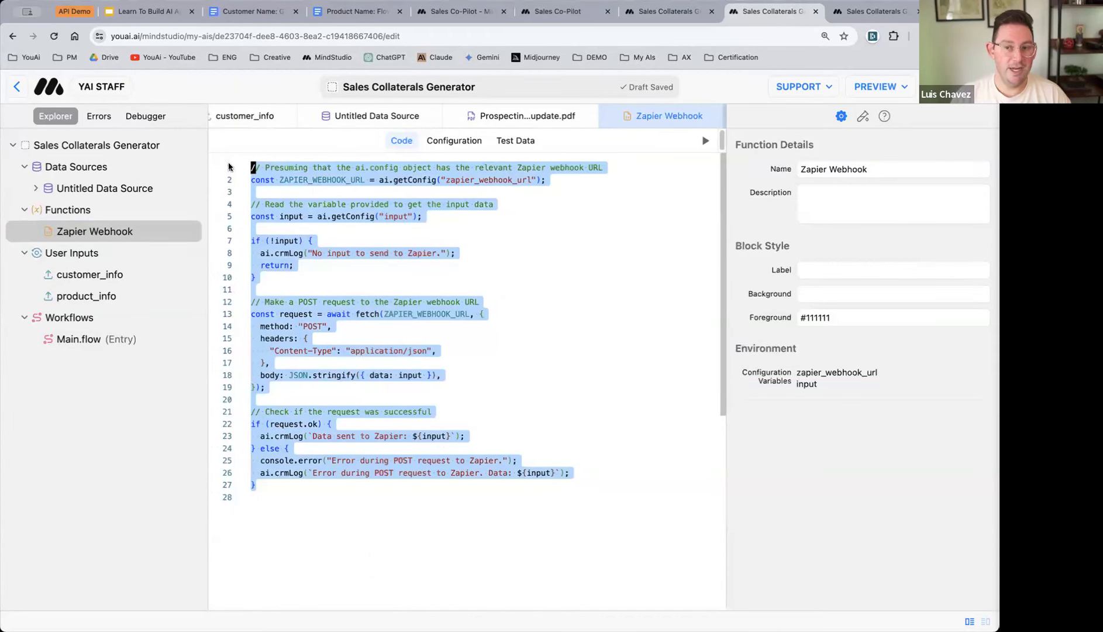
- Open the Zapier Webhook function's quick help and review the available methods, starting with ai.config
click(280, 499)
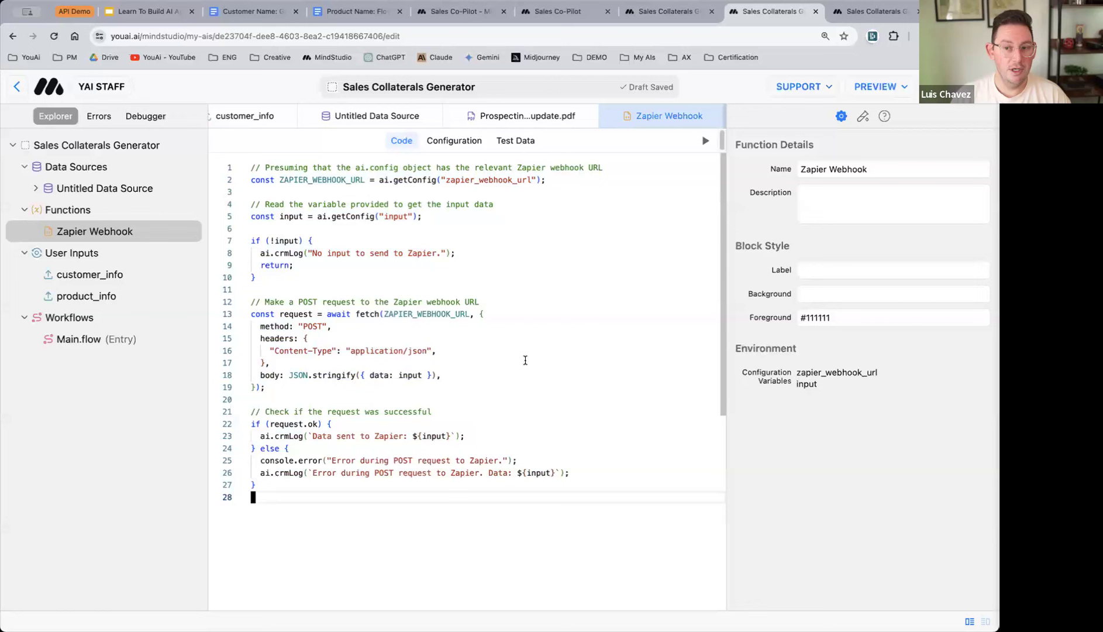
click(884, 116)
drag(782, 181, 730, 184)
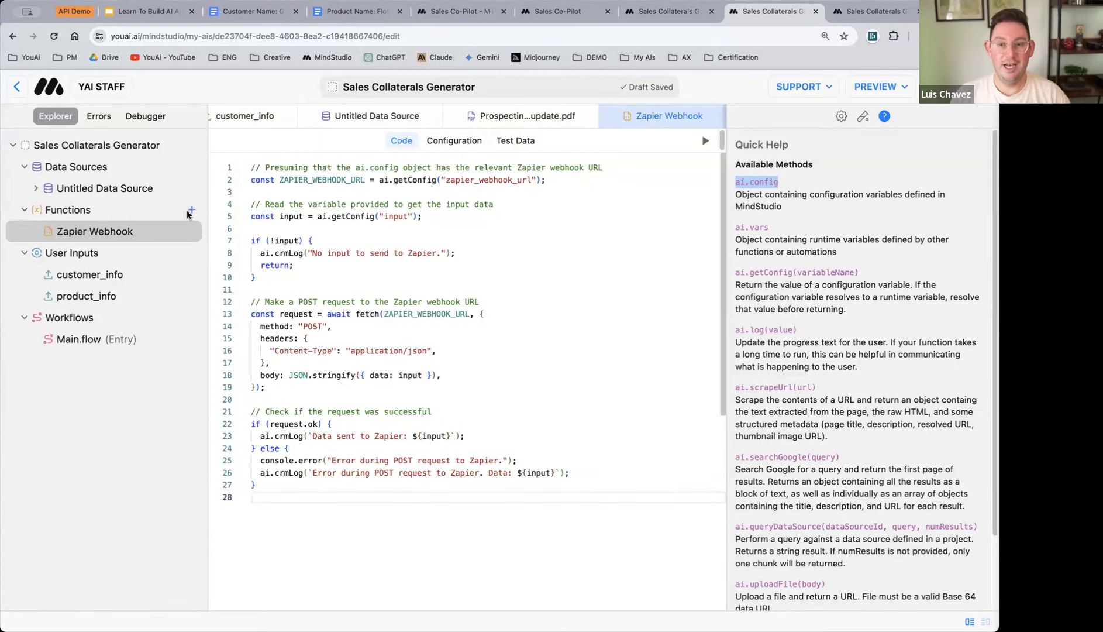
- Return to Main.flow and examine the Zapier Webhook block's Zapier Webhook URL and Input settings
scroll(281, 117, left, 3)
click(269, 116)
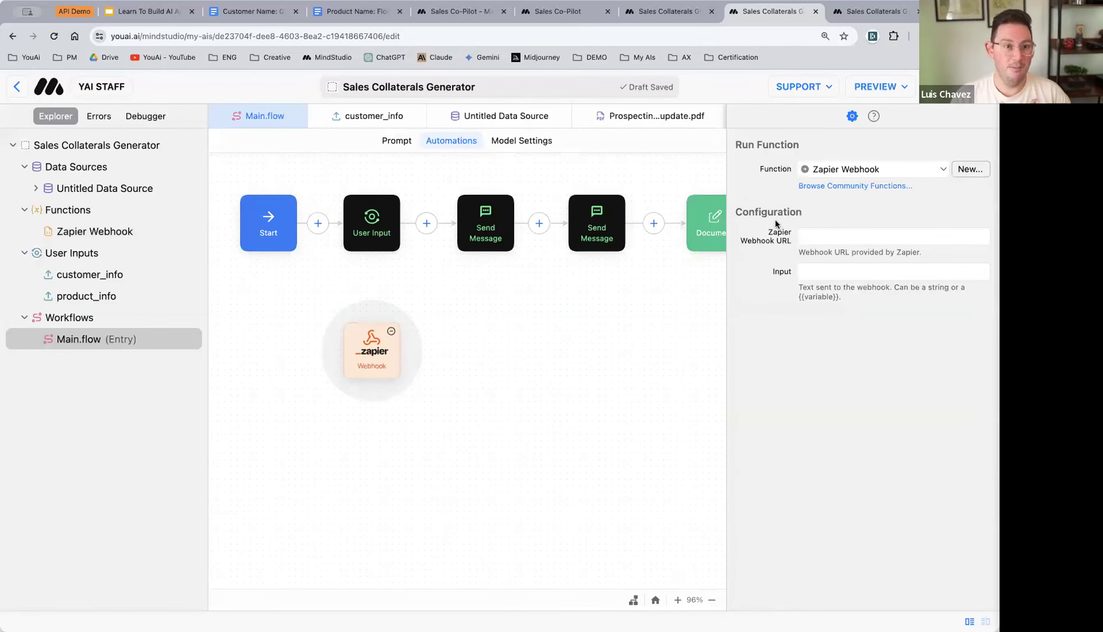
click(811, 233)
click(833, 272)
click(829, 235)
click(818, 272)
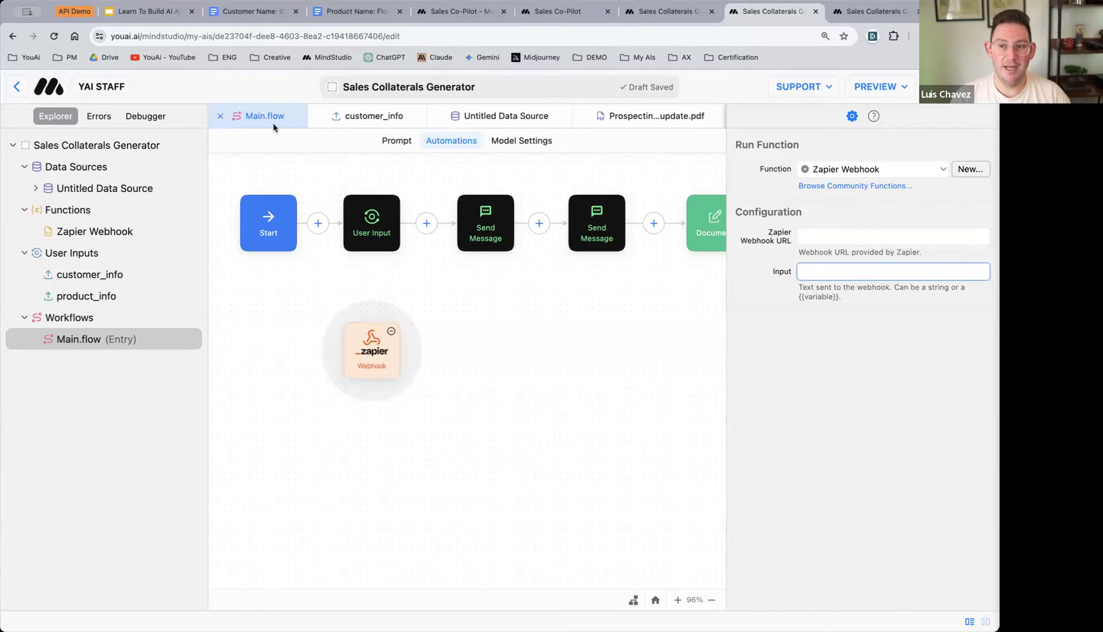
- Reopen the Zapier Webhook function and examine its configuration code and its test data
click(99, 233)
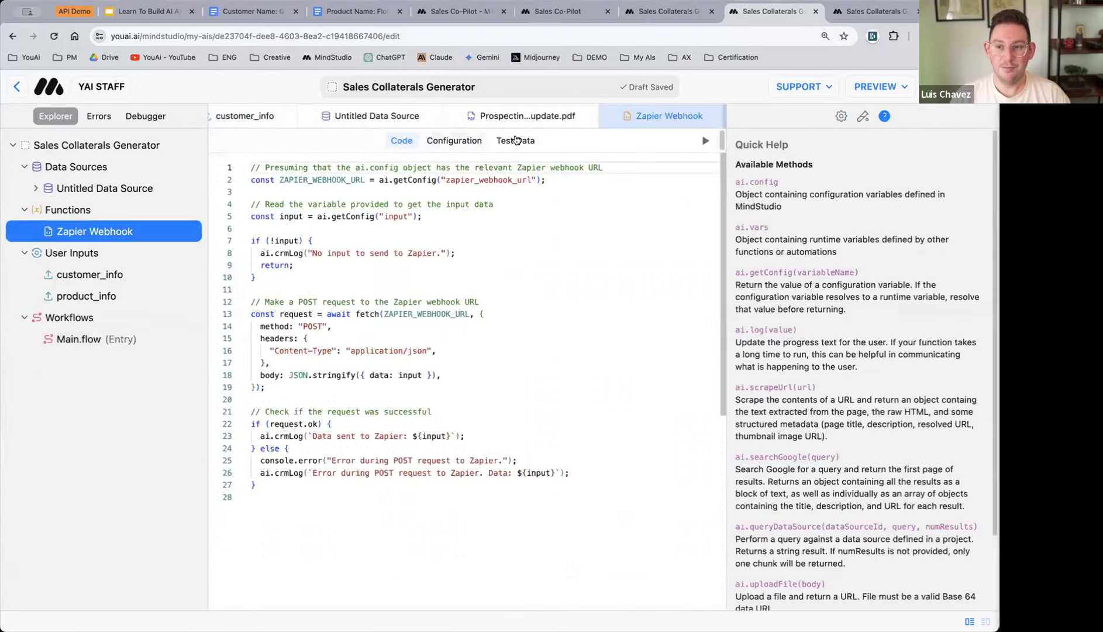
click(454, 140)
drag(266, 521, 247, 153)
click(304, 498)
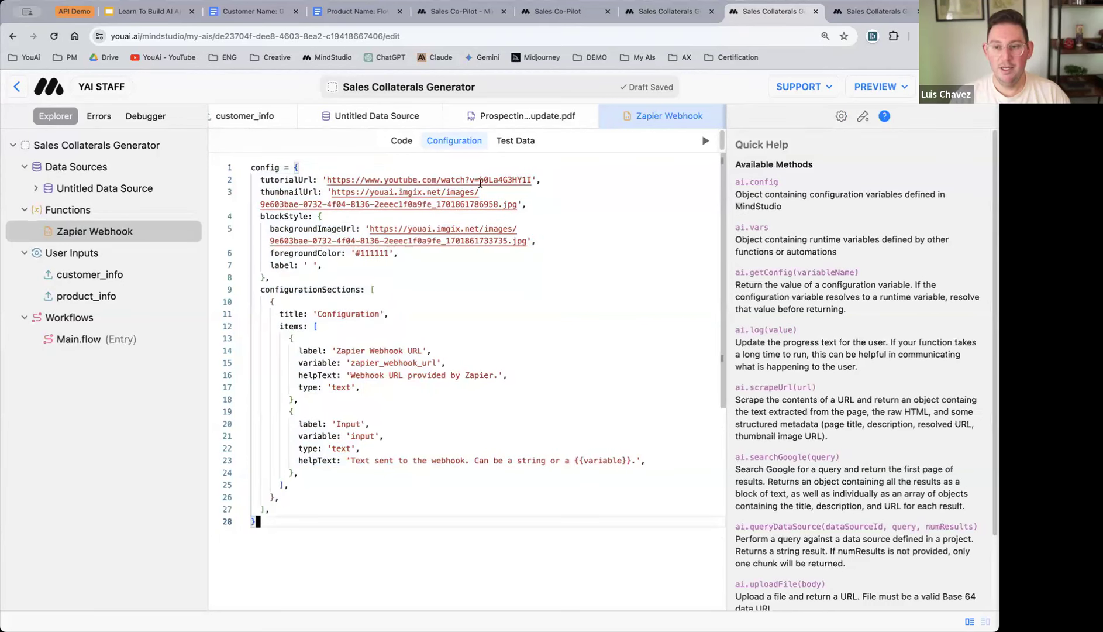
click(516, 141)
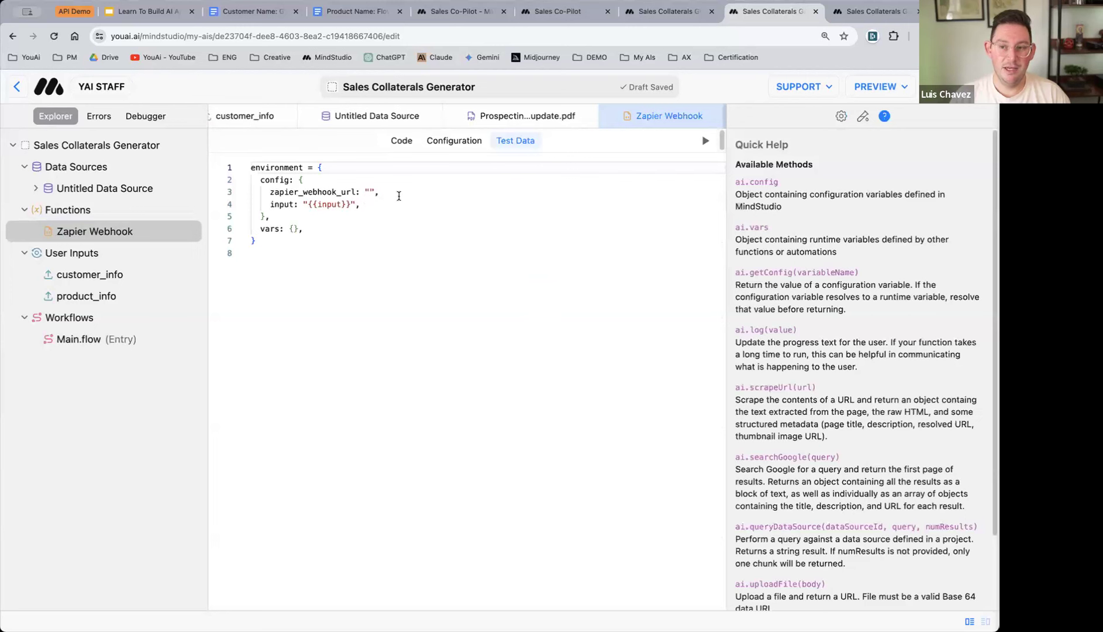
click(369, 192)
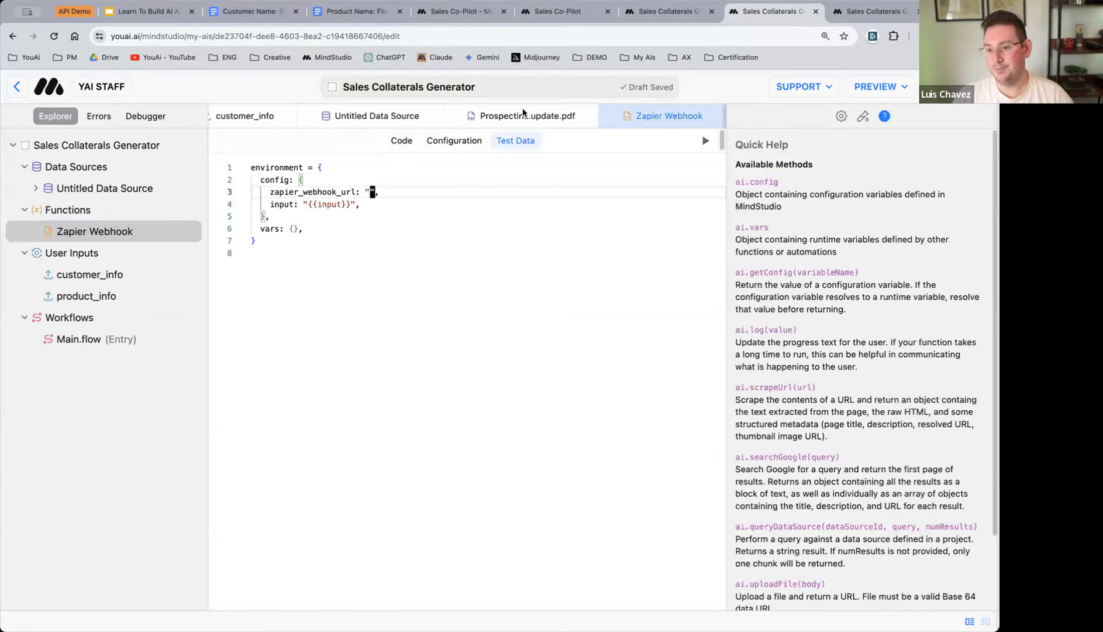
click(465, 141)
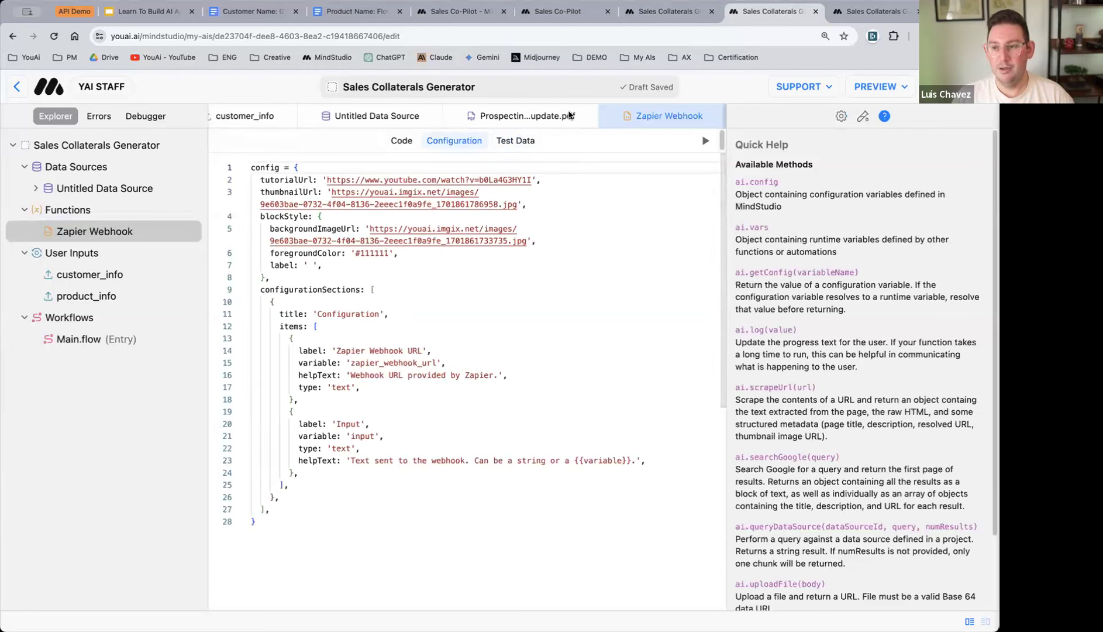
- Close the open customer_info, Untitled Data Source and prospecting PDF files, keeping Main.flow and Zapier Webhook open
scroll(561, 115, left, 3)
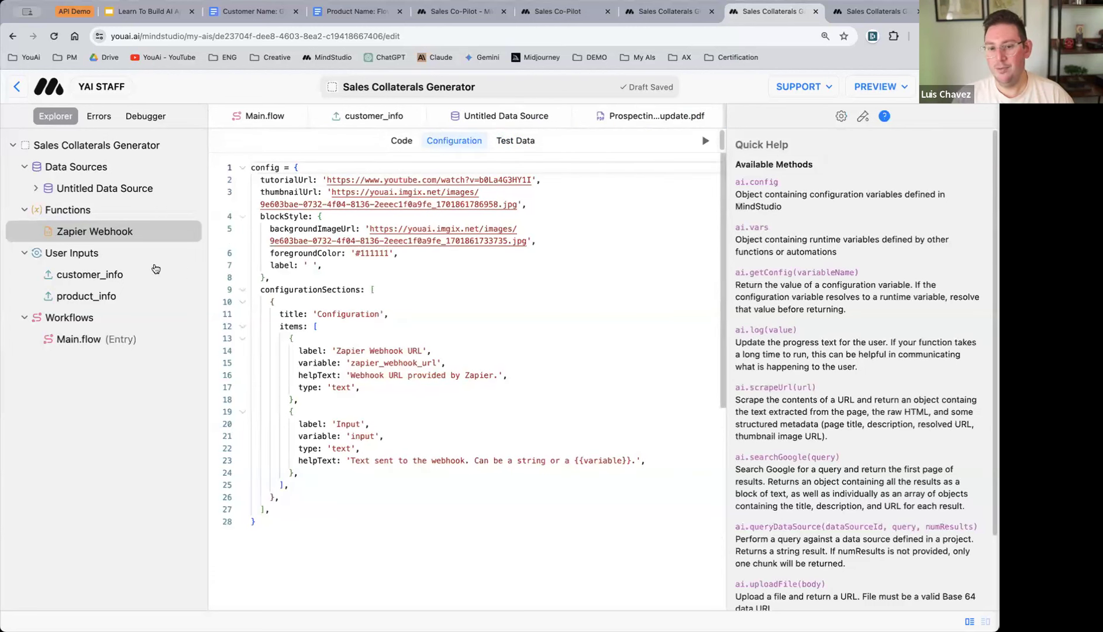
click(320, 120)
click(320, 119)
click(320, 119)
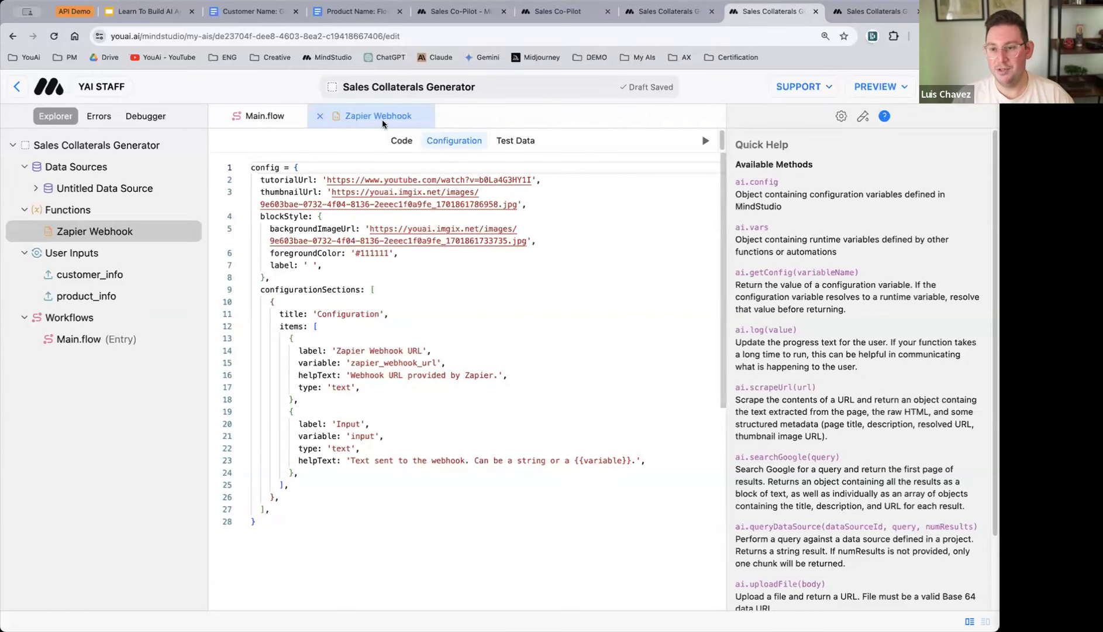
- Compare the Zapier Webhook URL and Input labels in the function's configuration code with the block's settings in Main.flow
click(398, 141)
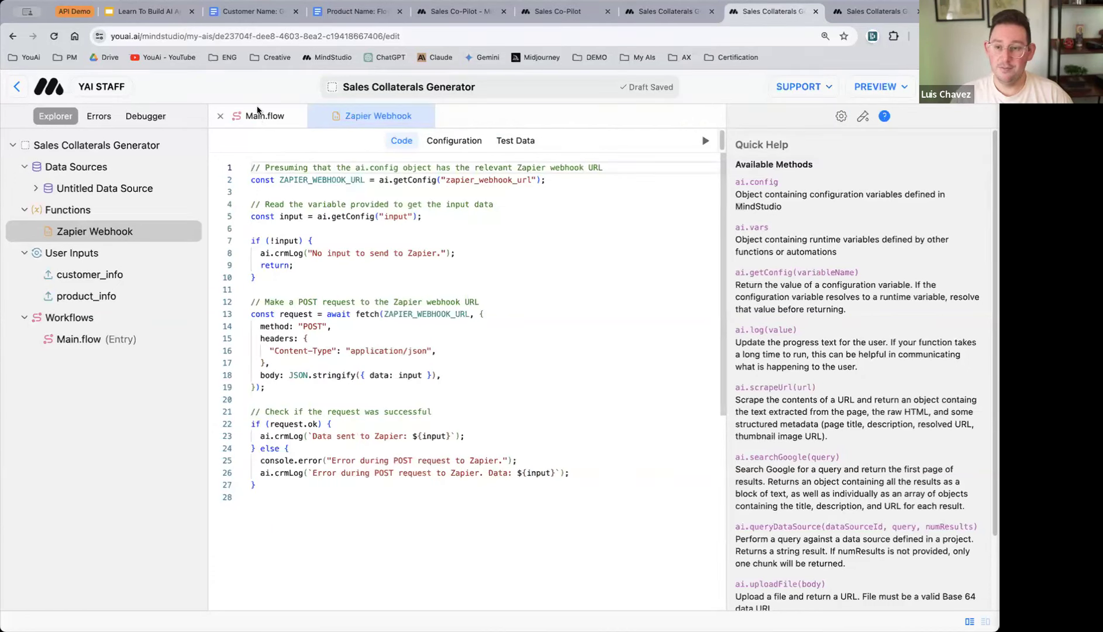
click(451, 142)
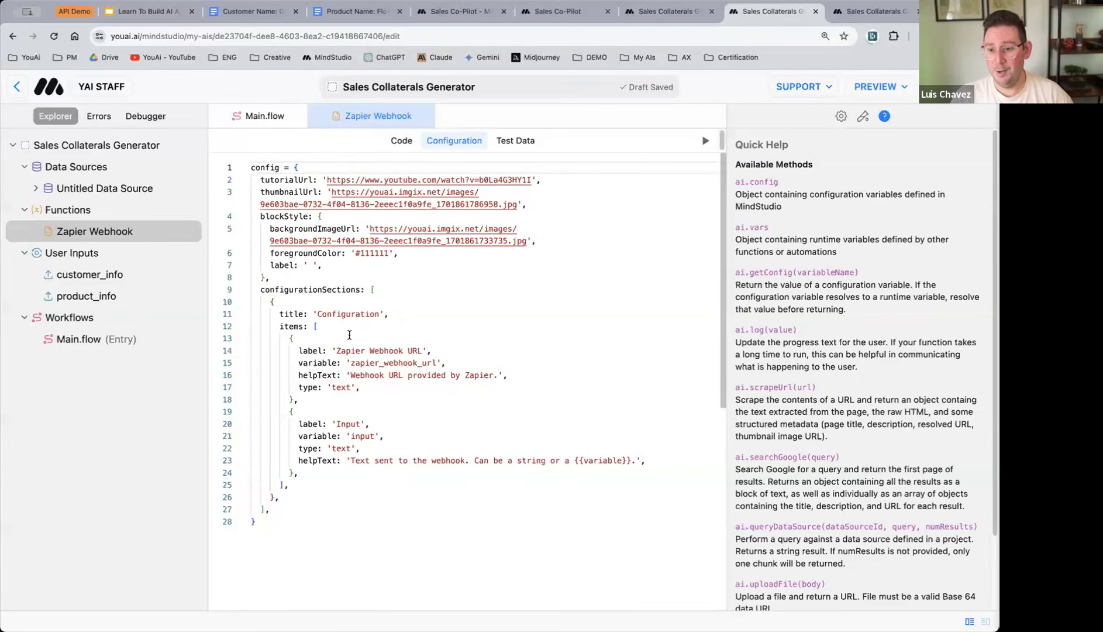
drag(352, 351, 416, 353)
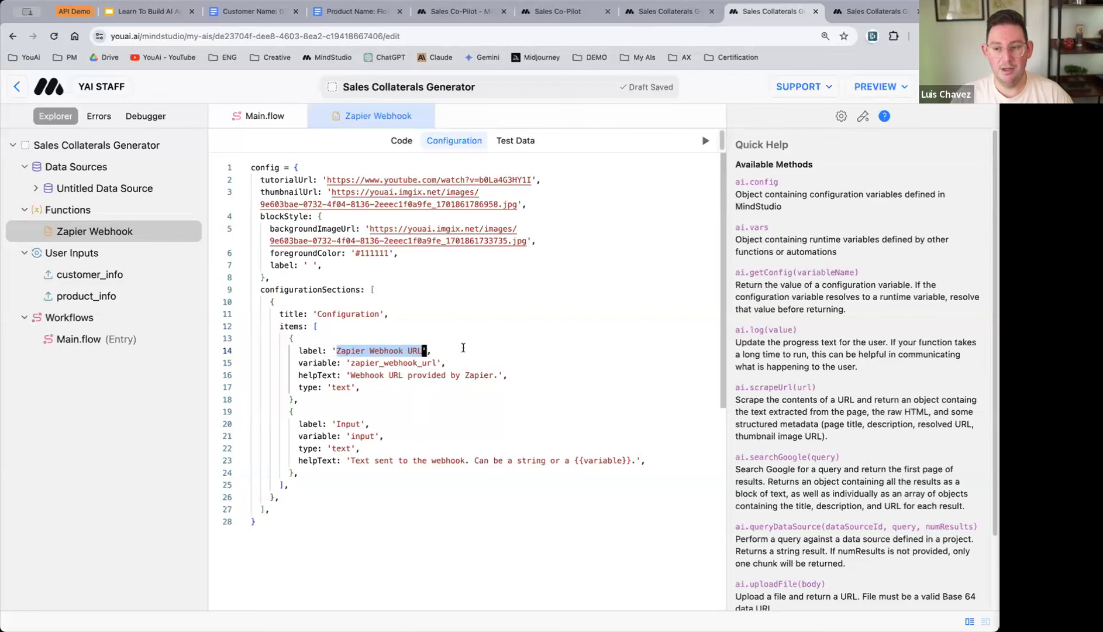
click(260, 114)
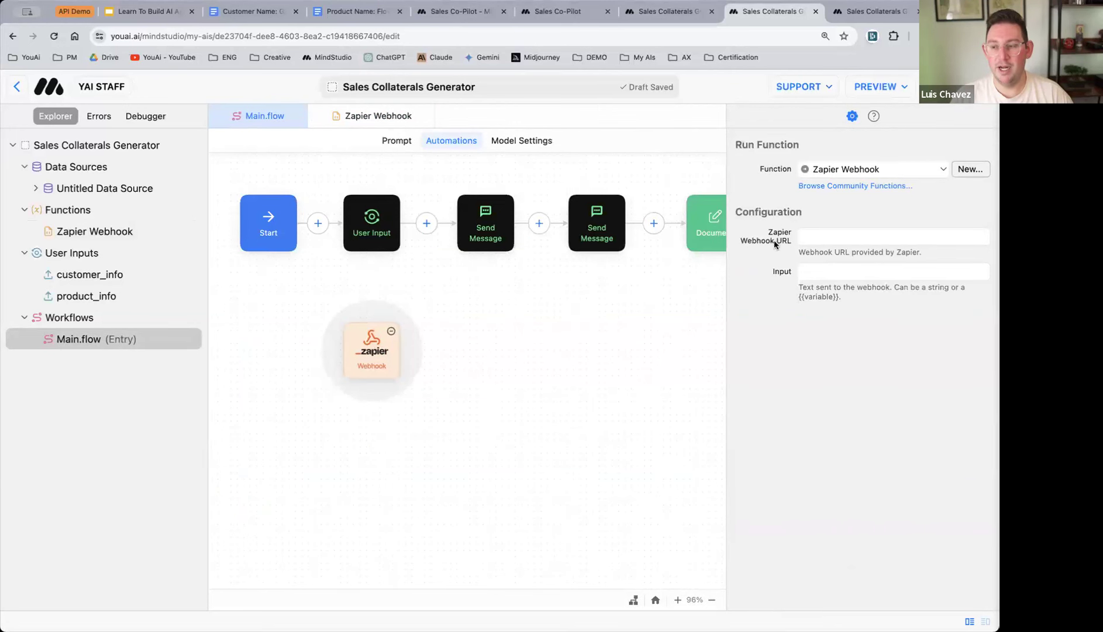
click(409, 120)
drag(337, 351, 411, 353)
double_click(348, 425)
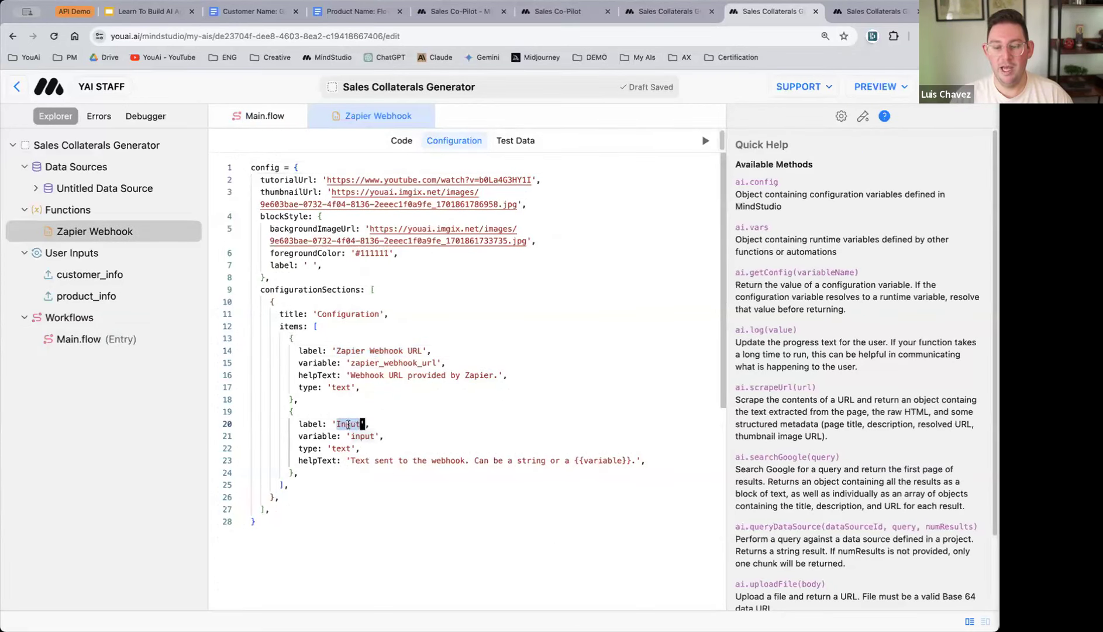
click(266, 120)
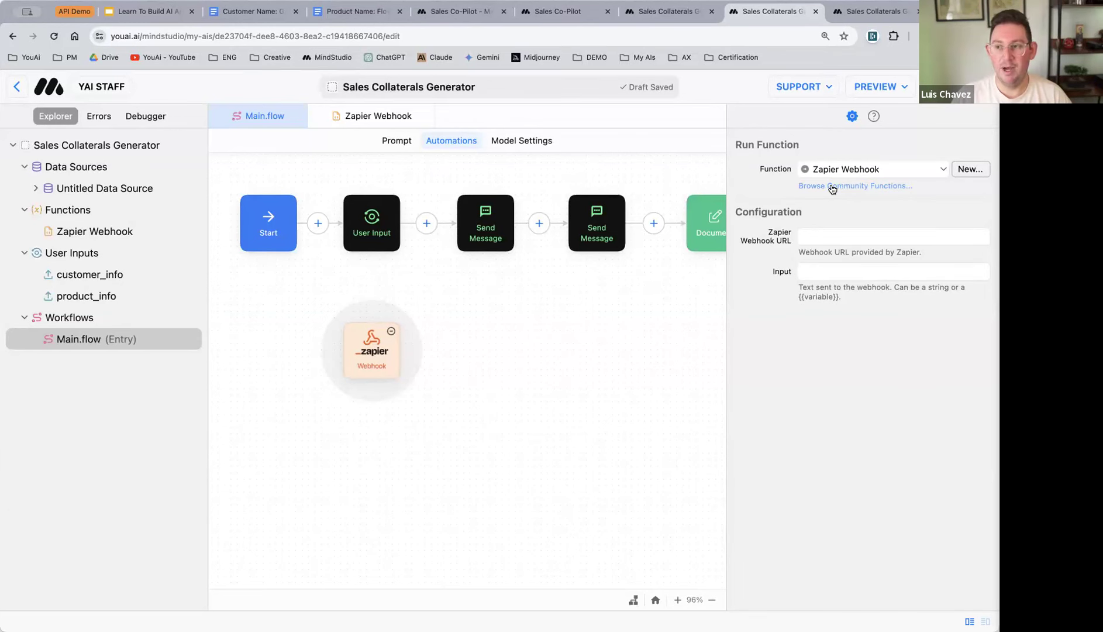
- Delete the Zapier Webhook block from Main.flow and look over the block types that can be added
click(391, 335)
click(527, 388)
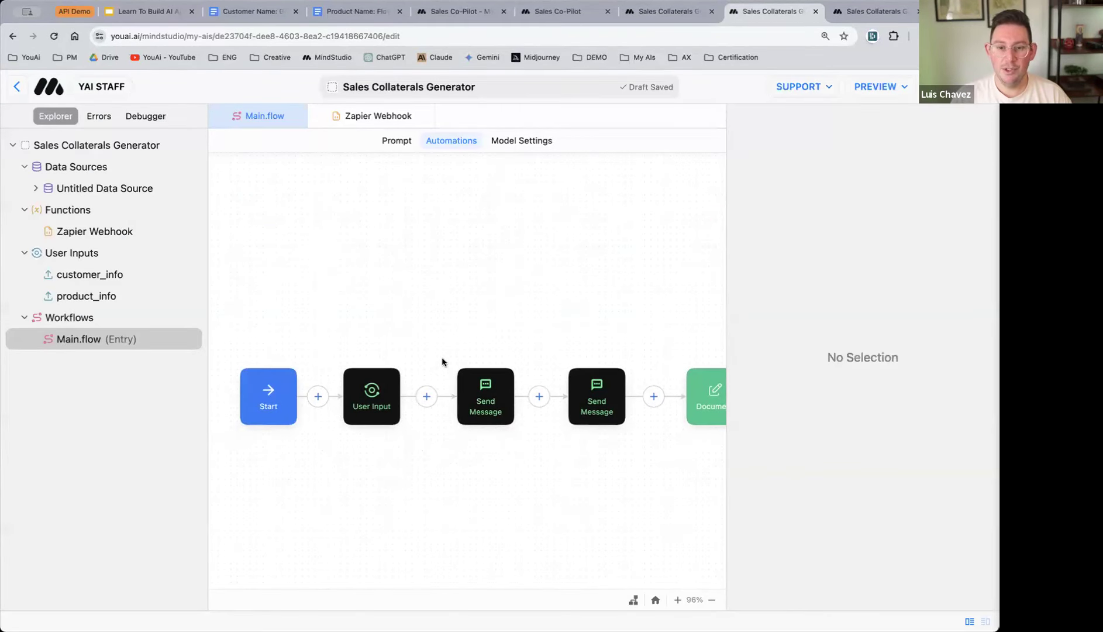
scroll(384, 403, down, 2)
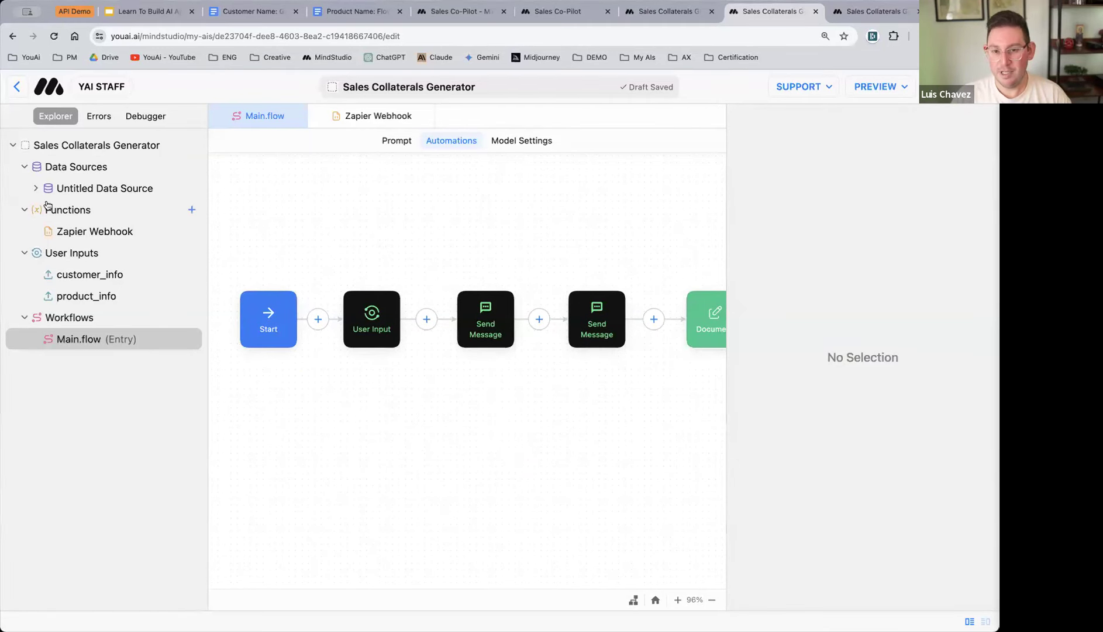
right_click(354, 391)
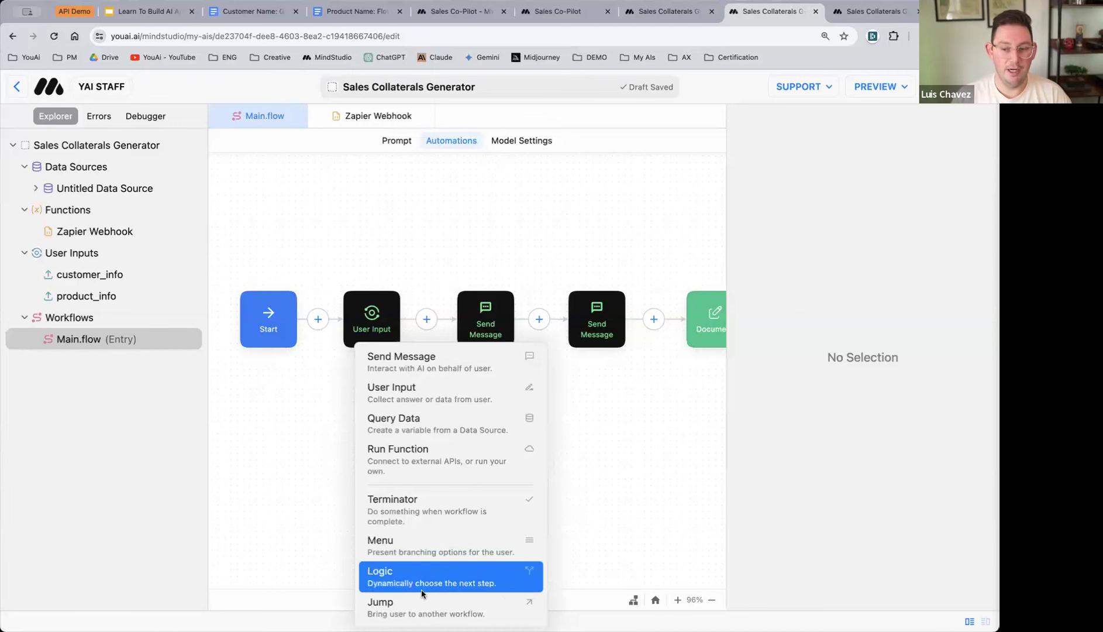
click(640, 439)
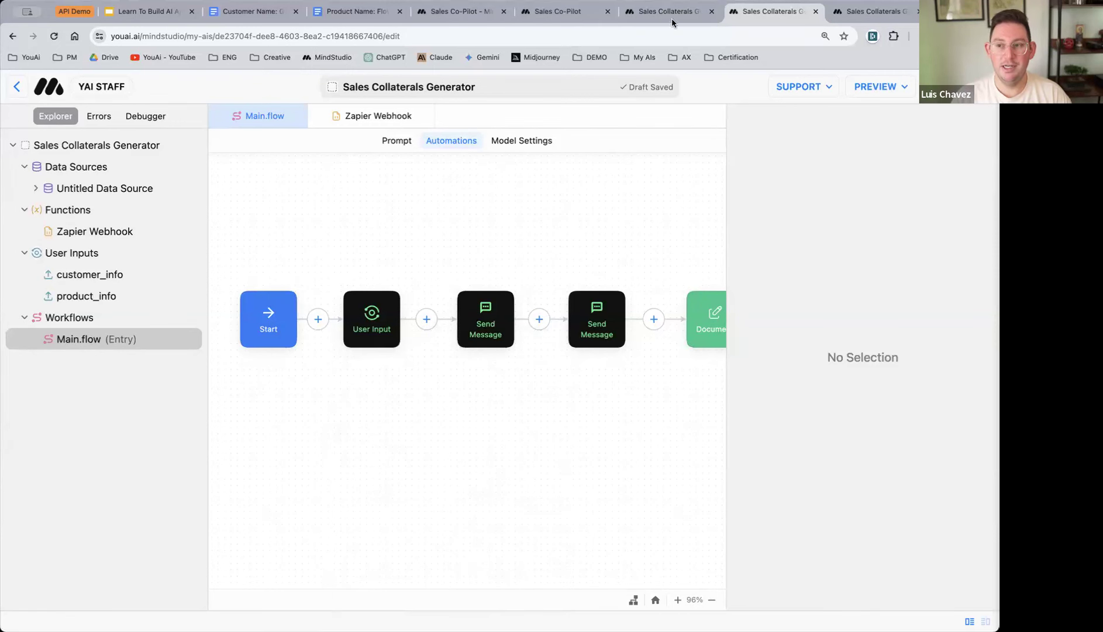
- Switch to the Sales Co-Pilot project, open _menu.flow and compare its menu options with the running Sales Co-Pilot app
click(470, 12)
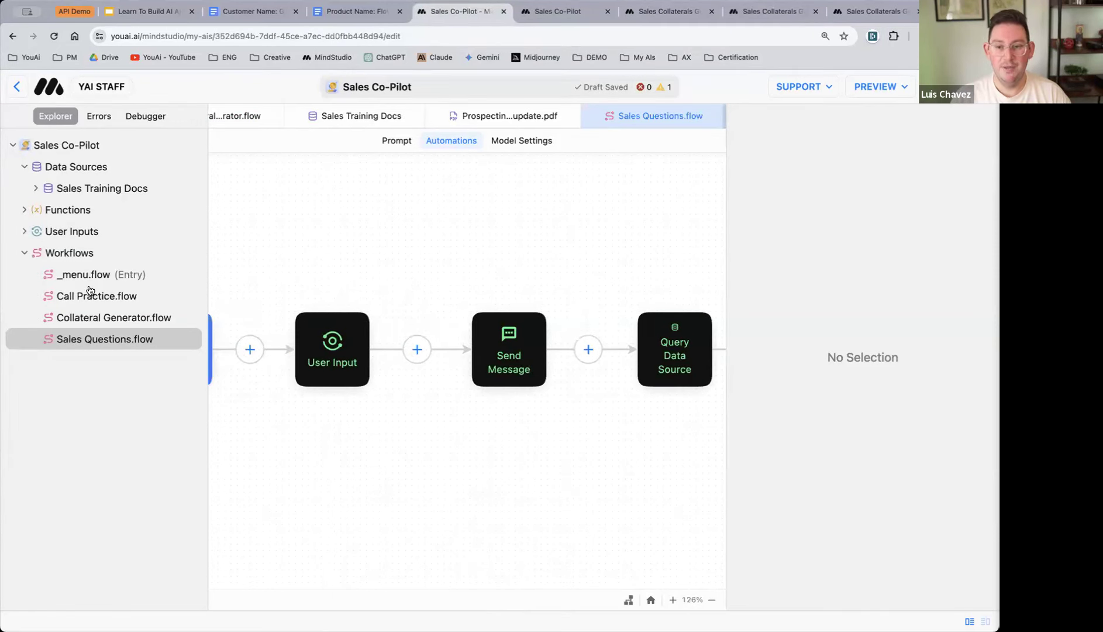
click(87, 281)
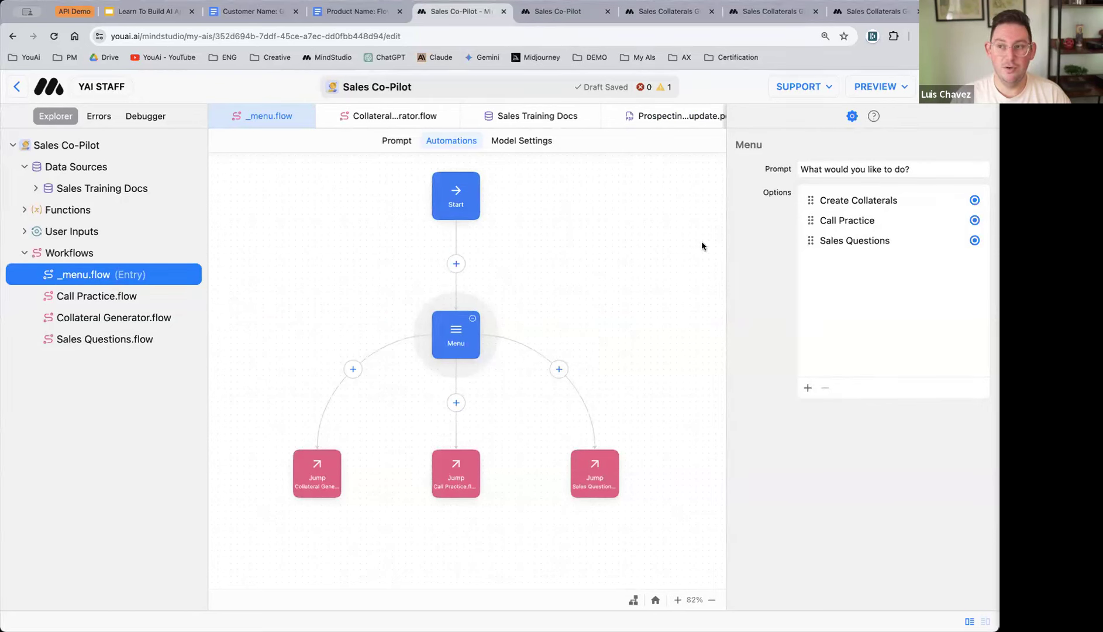
click(556, 11)
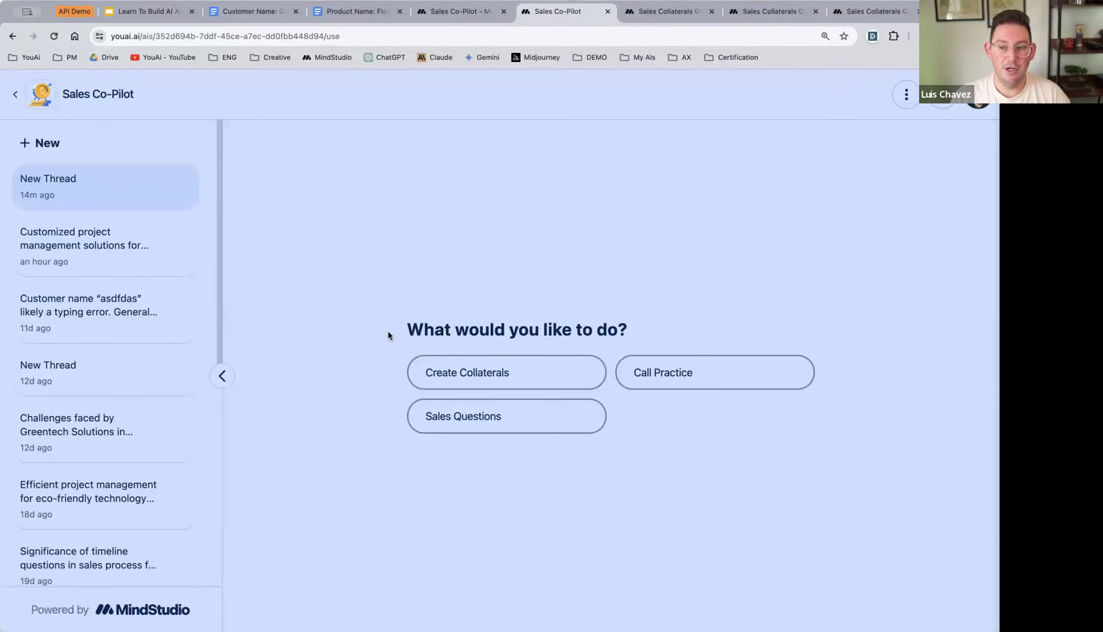
click(455, 14)
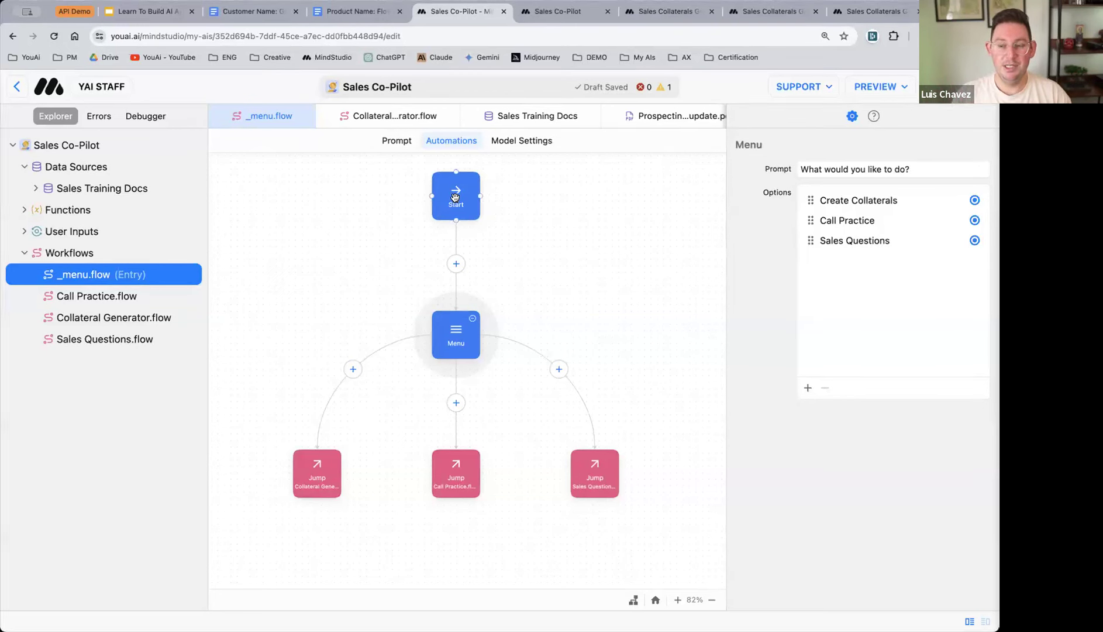
- Examine how _menu.flow leads from Start through the Menu block to the Jump blocks, inspecting the Menu and Collateral Generator jump settings
scroll(449, 342, up, 4)
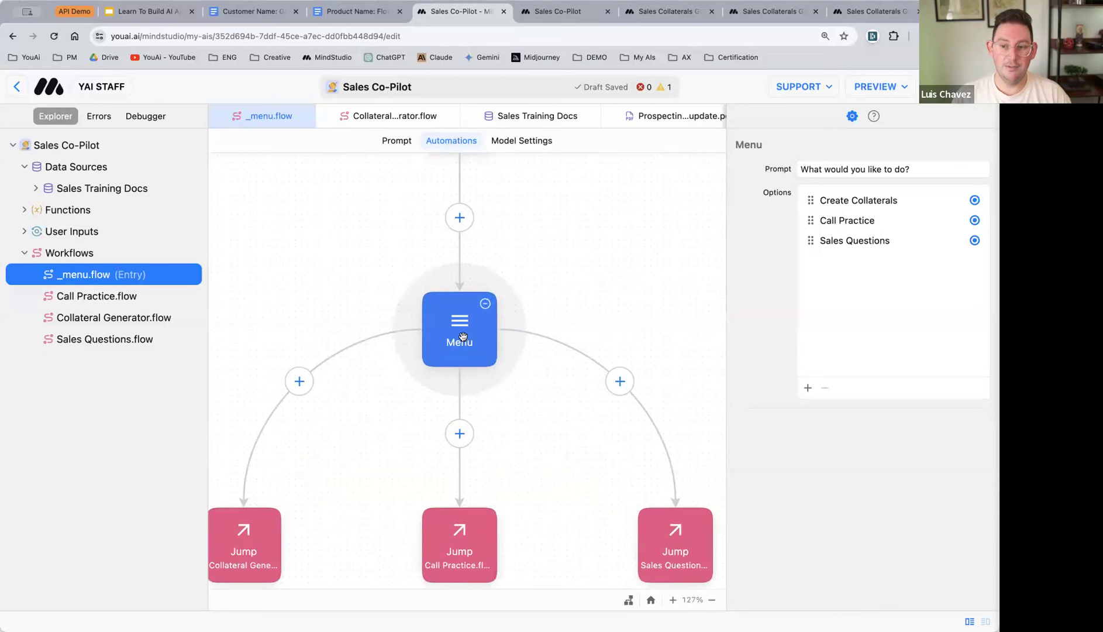
scroll(465, 335, down, 4)
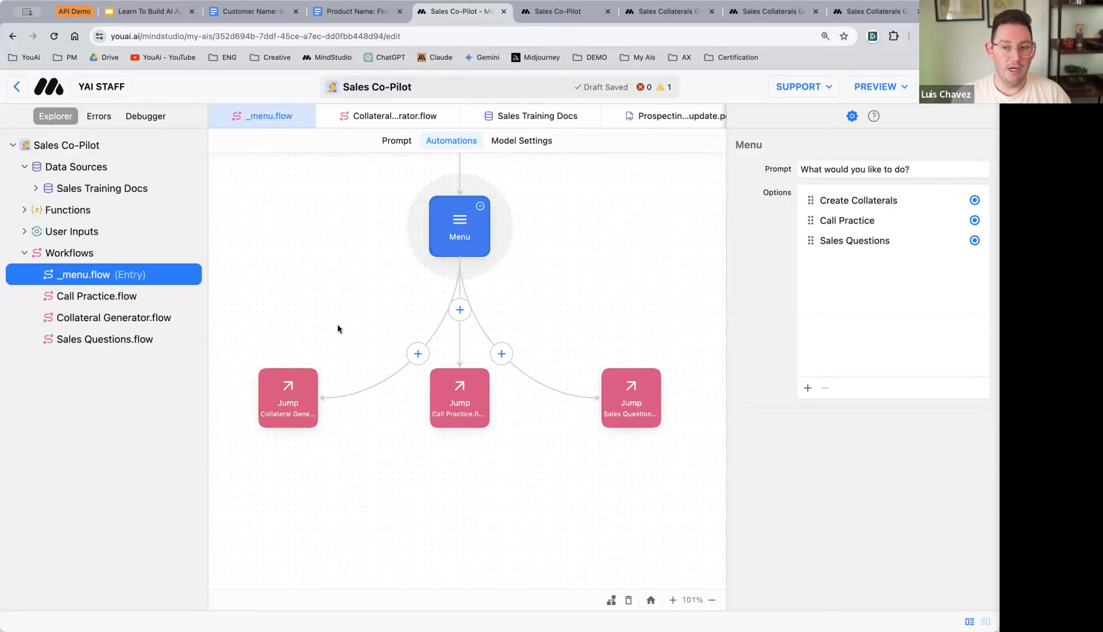
scroll(337, 329, up, 3)
scroll(340, 339, up, 2)
scroll(327, 357, down, 7)
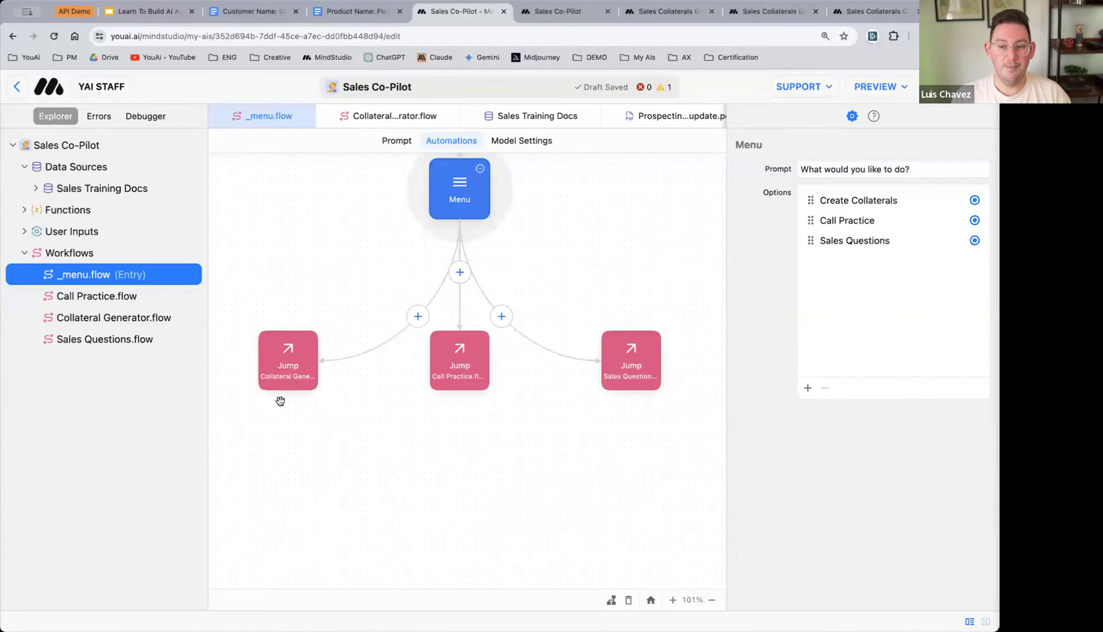
click(288, 366)
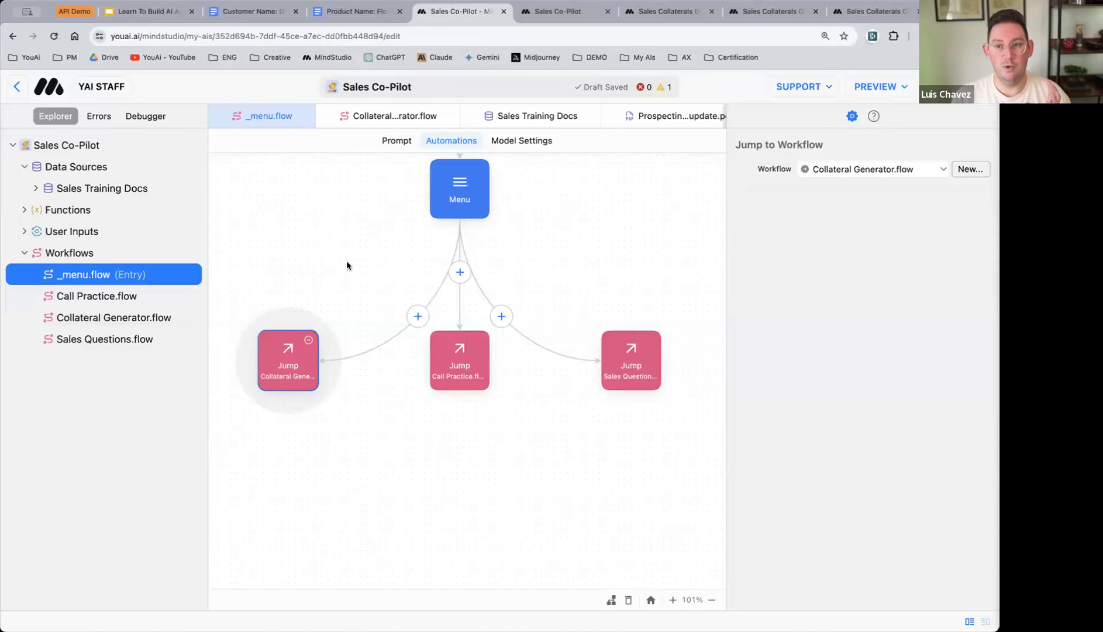
scroll(361, 277, up, 5)
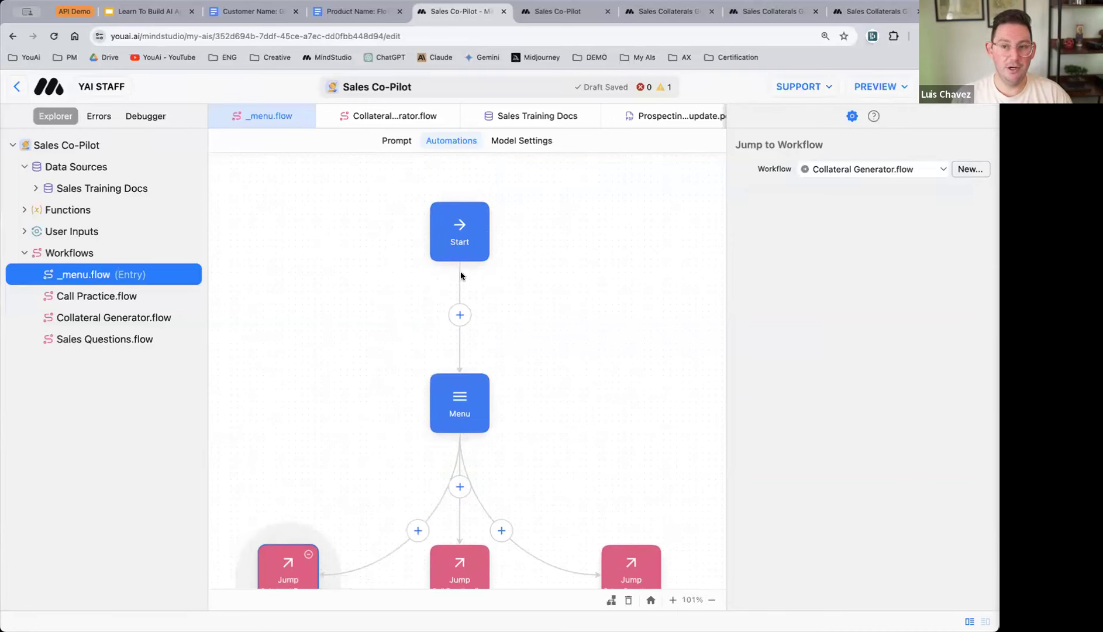
click(456, 240)
click(485, 390)
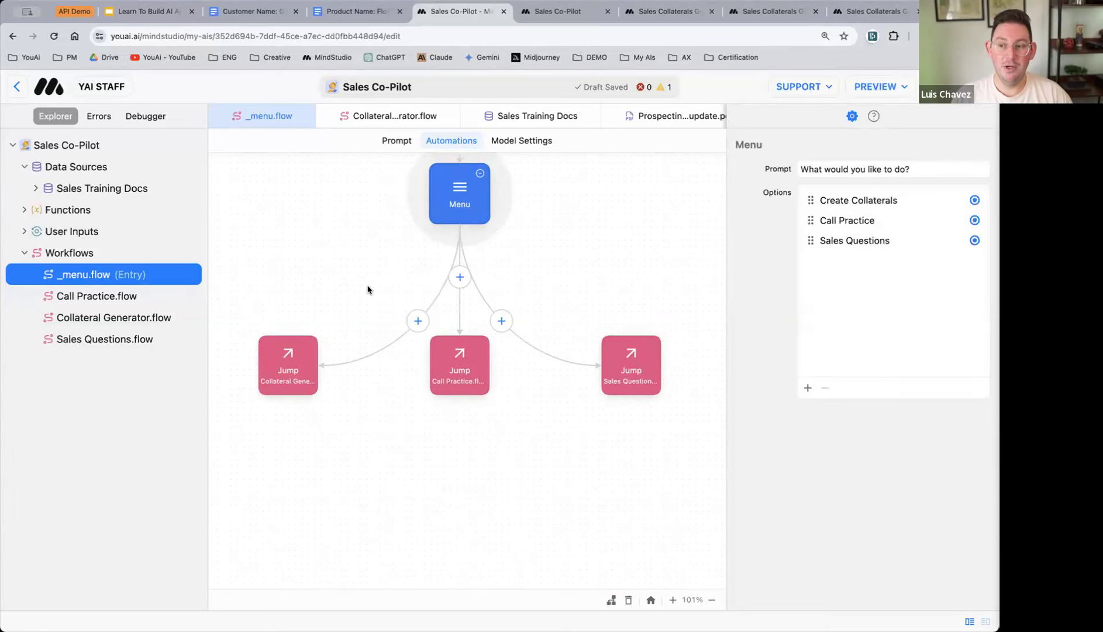
scroll(391, 276, up, 2)
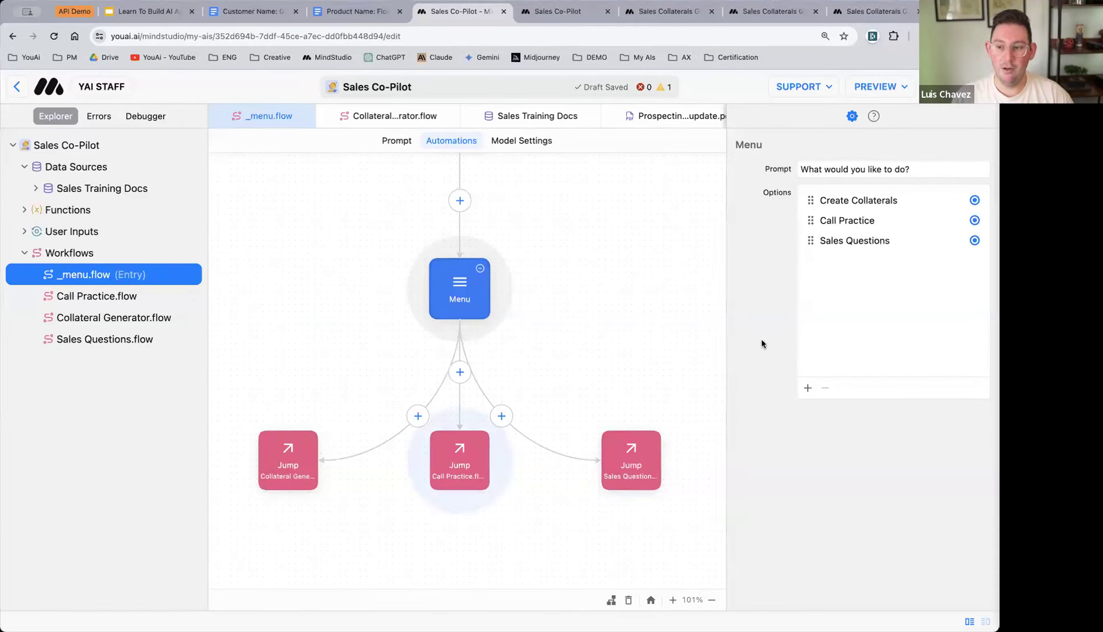
- Check the Collateral Generator jump block's target workflow, and view Collateral Generator.flow and Call Practice.flow
click(287, 465)
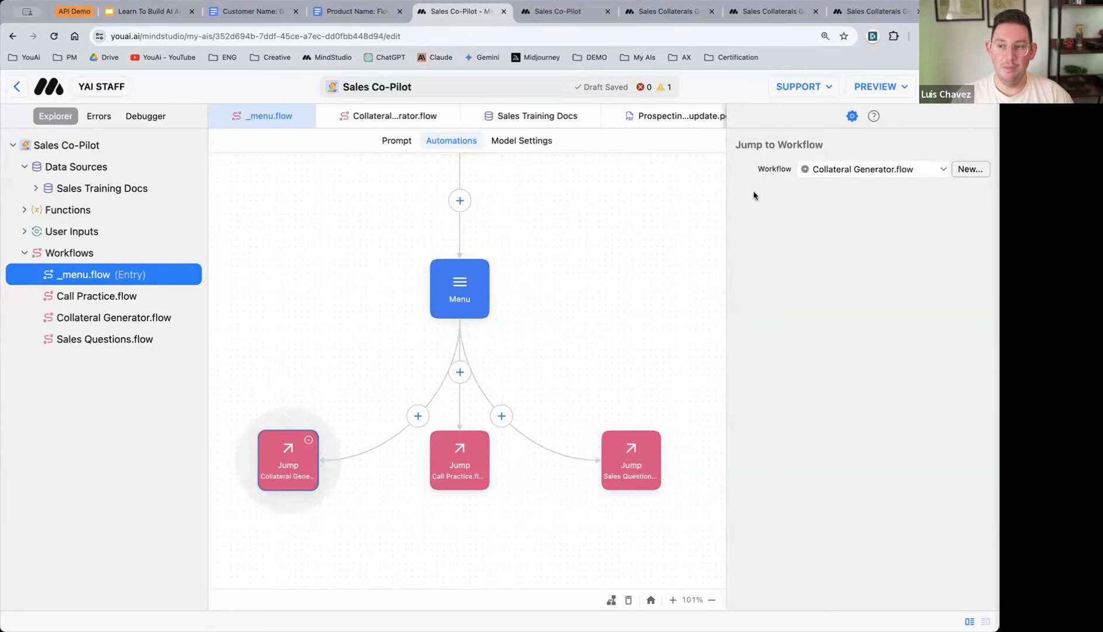
click(132, 315)
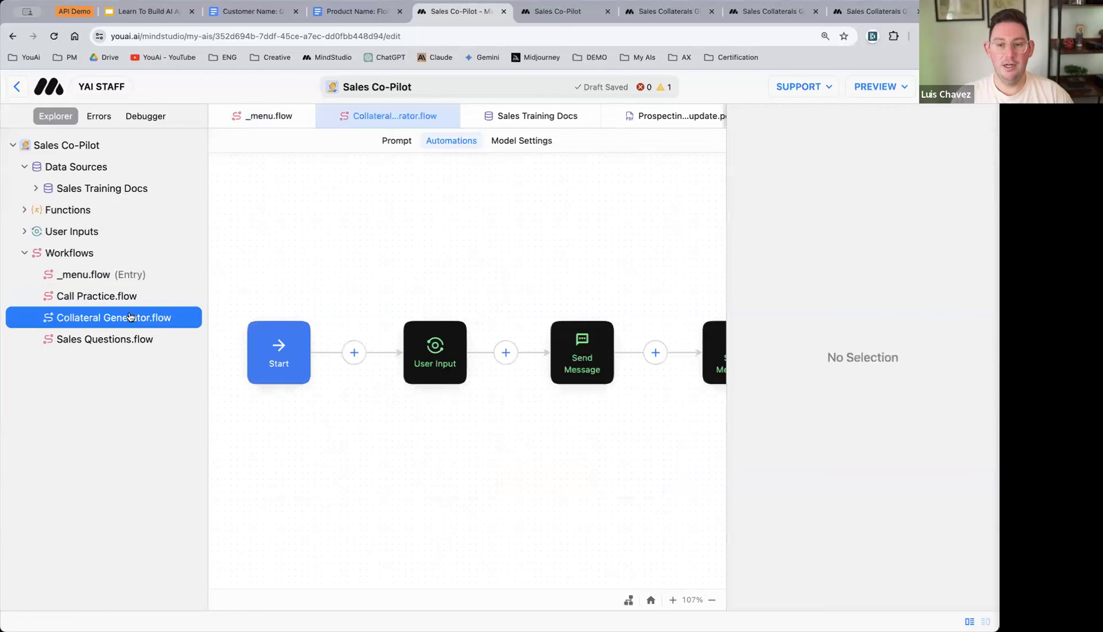
click(114, 294)
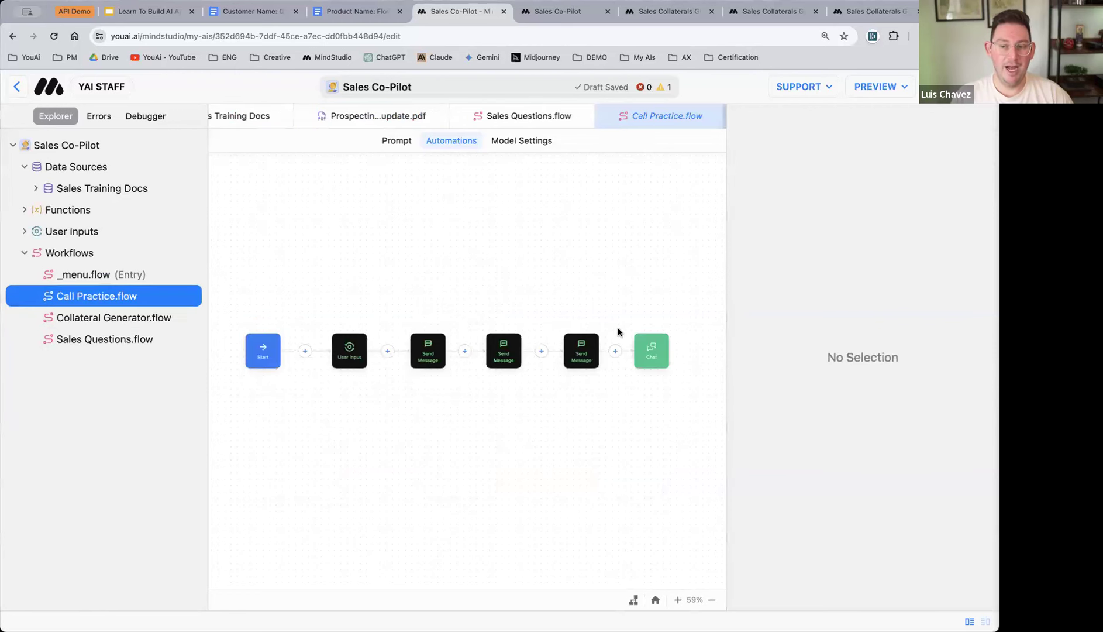
- View Sales Questions.flow, and return to _menu.flow to review its path from the Start block through Menu to the Jump blocks
click(99, 342)
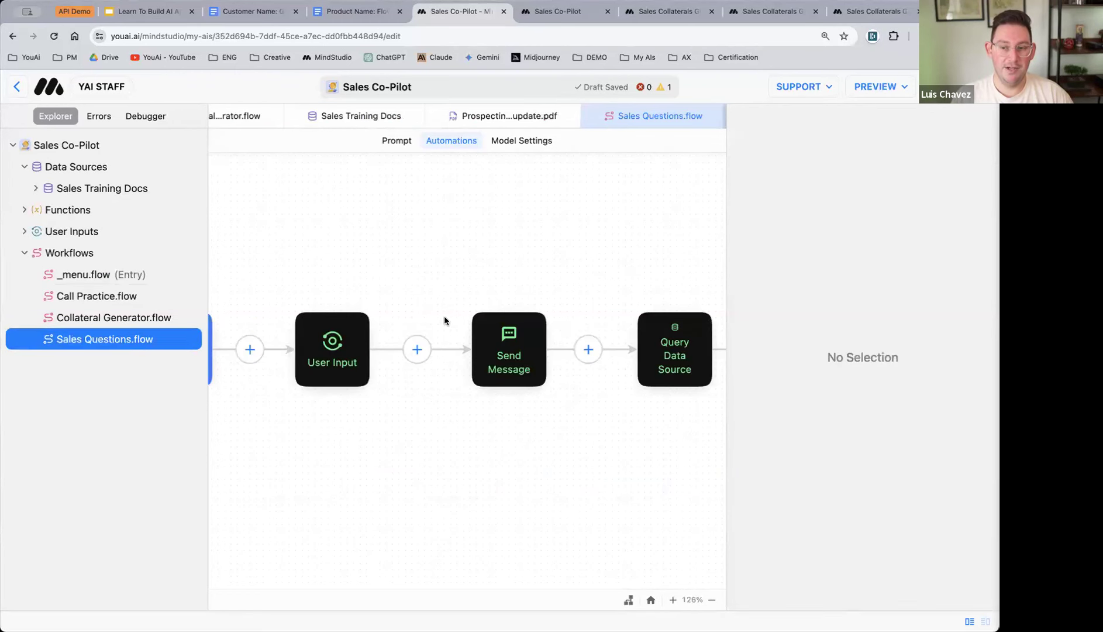
click(85, 279)
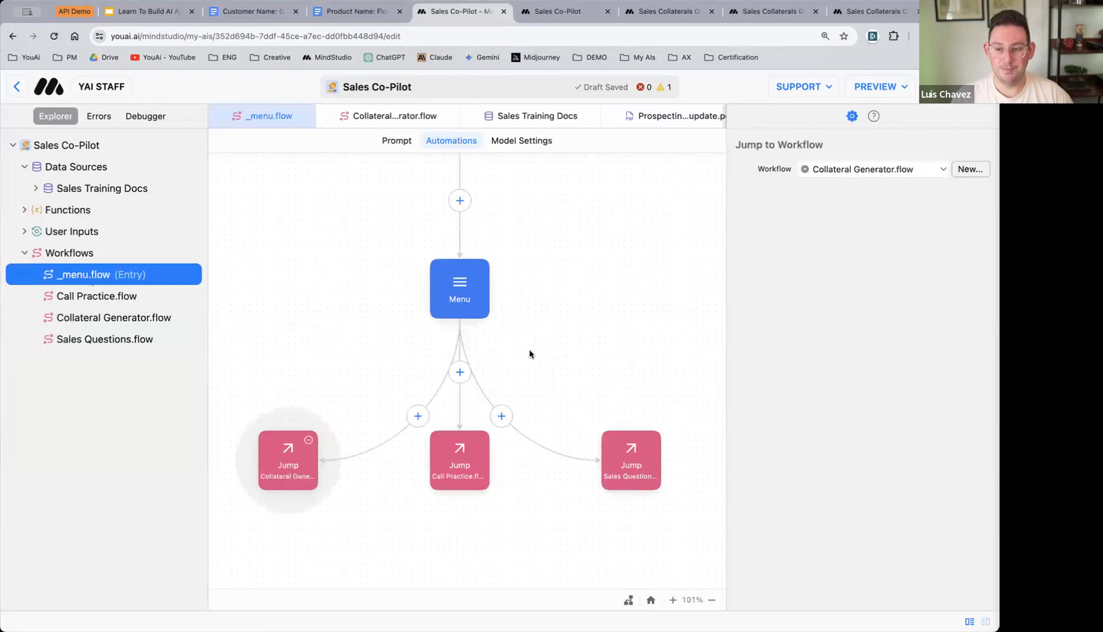
scroll(379, 310, down, 2)
scroll(372, 286, up, 2)
scroll(367, 273, down, 1)
scroll(367, 273, up, 4)
scroll(529, 278, up, 3)
scroll(529, 278, down, 4)
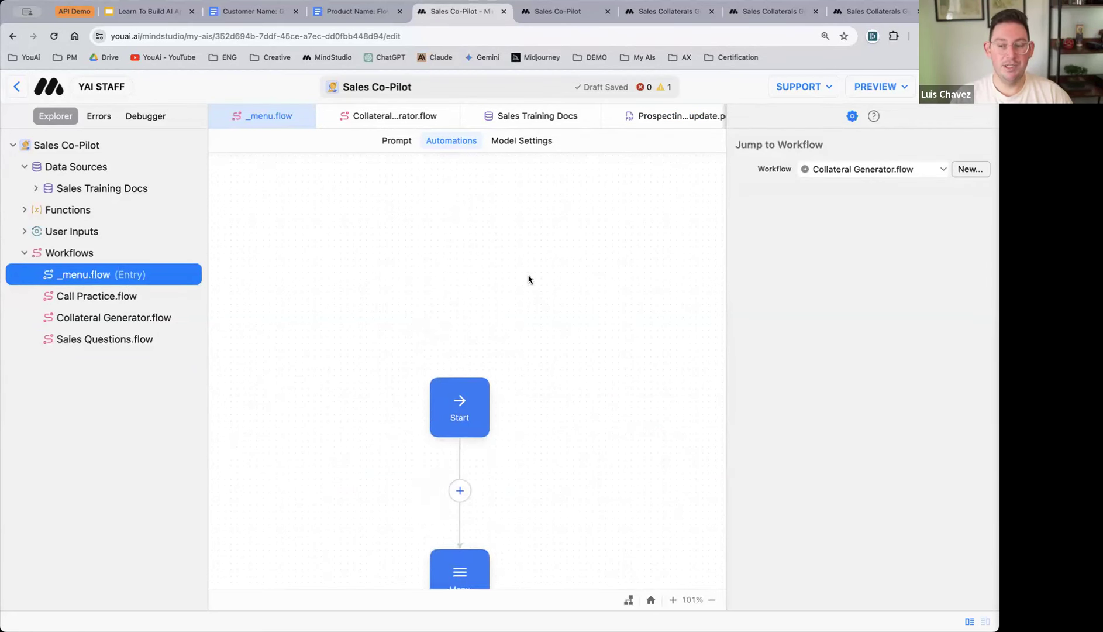
- Switch to the Sales Collaterals Generator project and add a Logic block with two condition cases to Main.flow
click(772, 13)
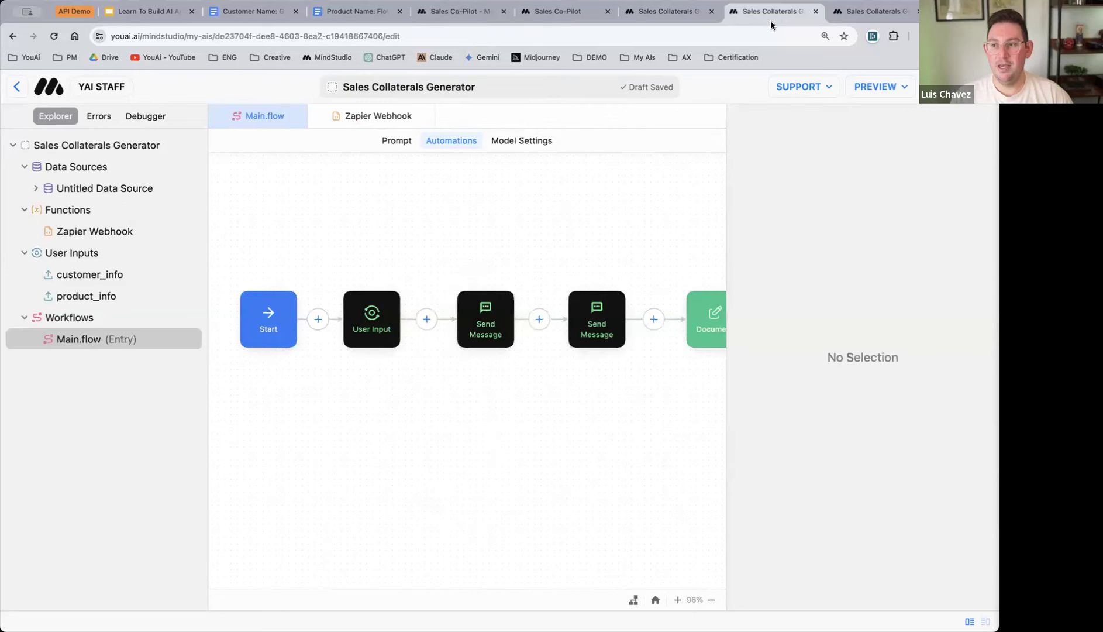
right_click(375, 447)
click(430, 573)
scroll(536, 429, down, 1)
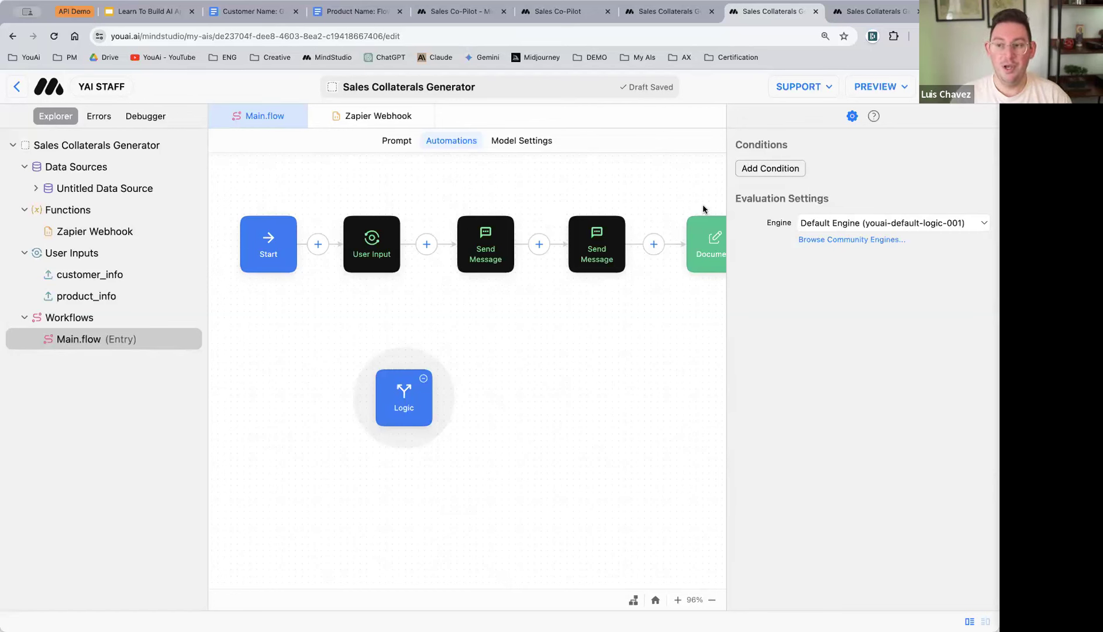
click(760, 169)
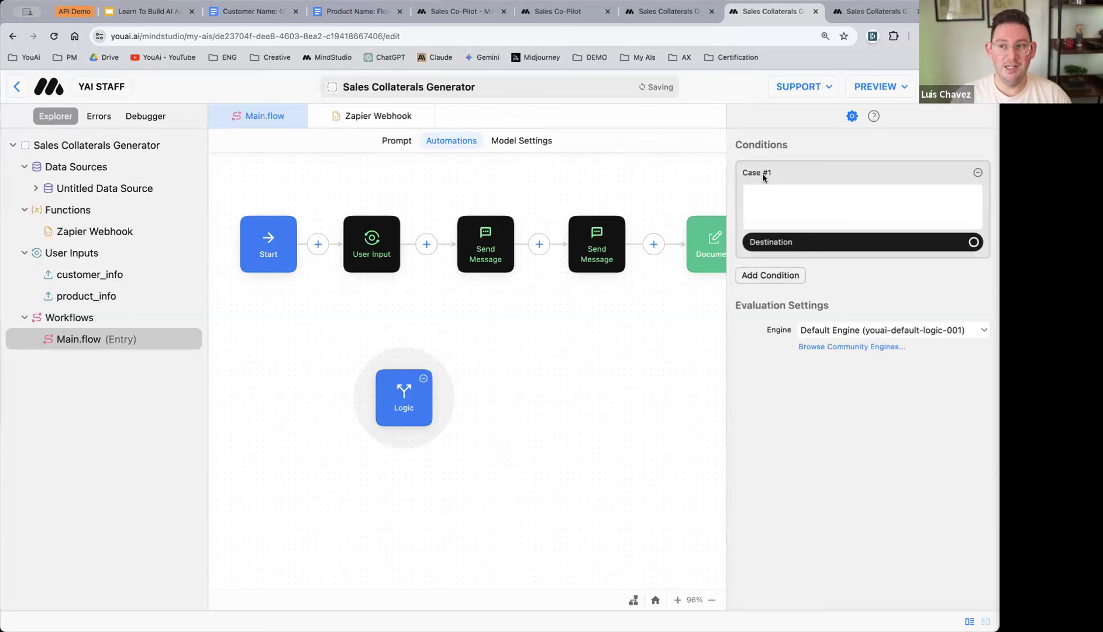
click(764, 275)
click(835, 225)
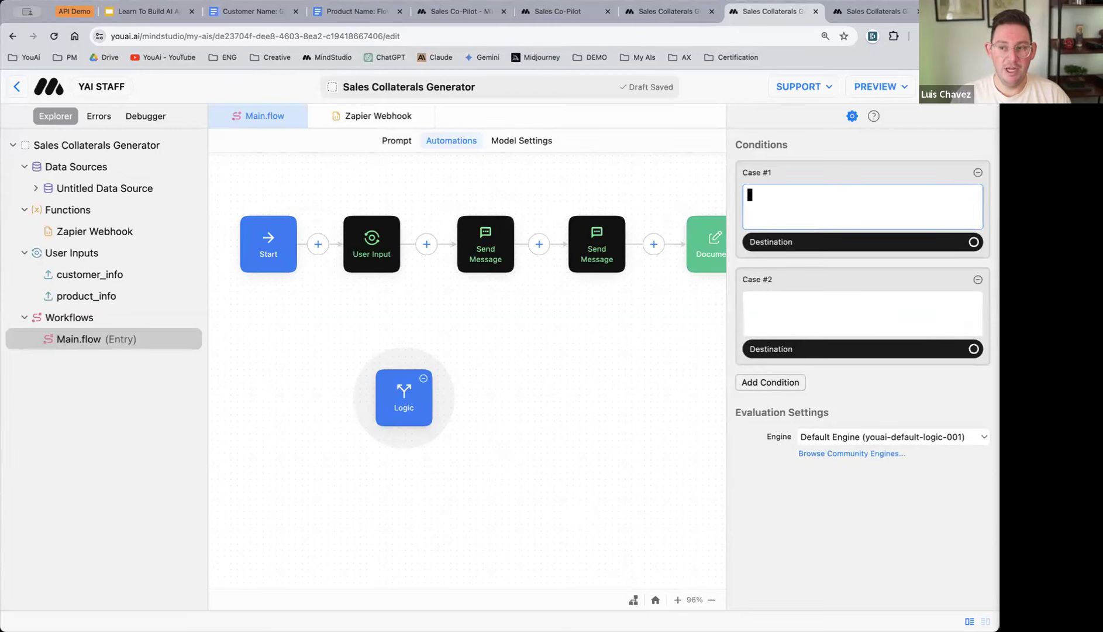
- Reposition the Logic block beneath the first Send Message block
drag(409, 399, 603, 388)
scroll(405, 389, right, 2)
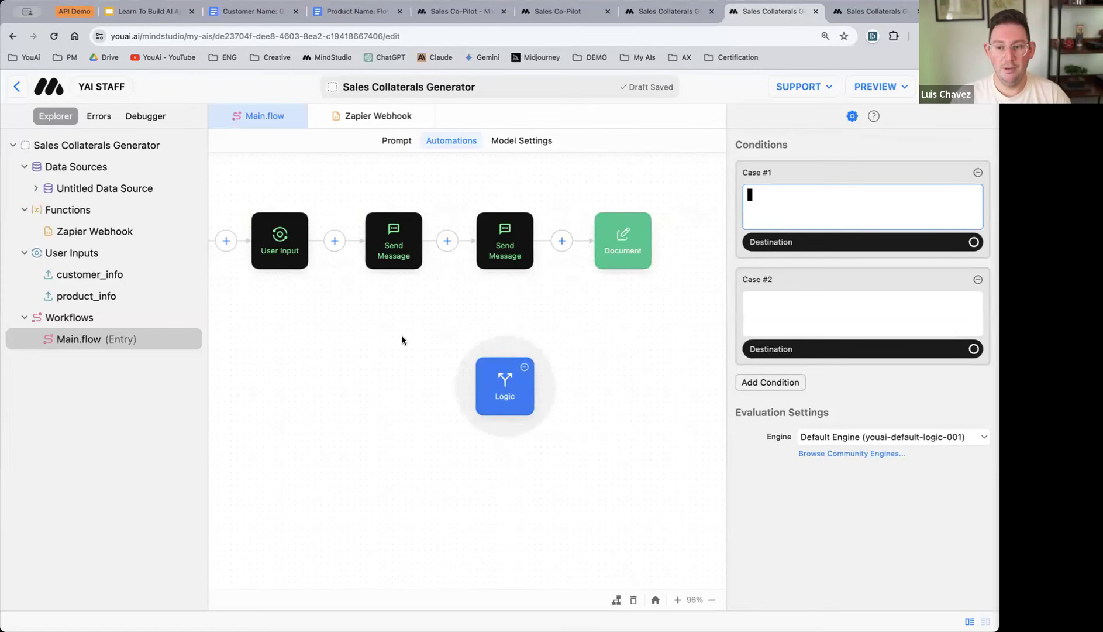
drag(508, 386, 387, 382)
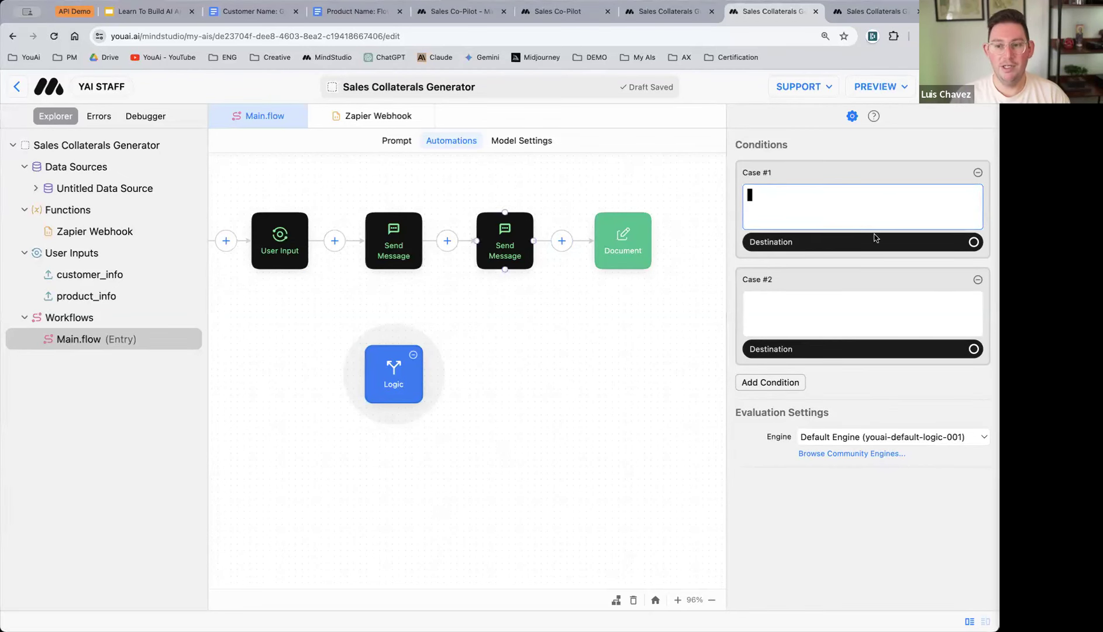
- Write the Case #1 condition of the Logic block: "Based on {{customer_info}} the customer is a good match for our product"
text(Based )
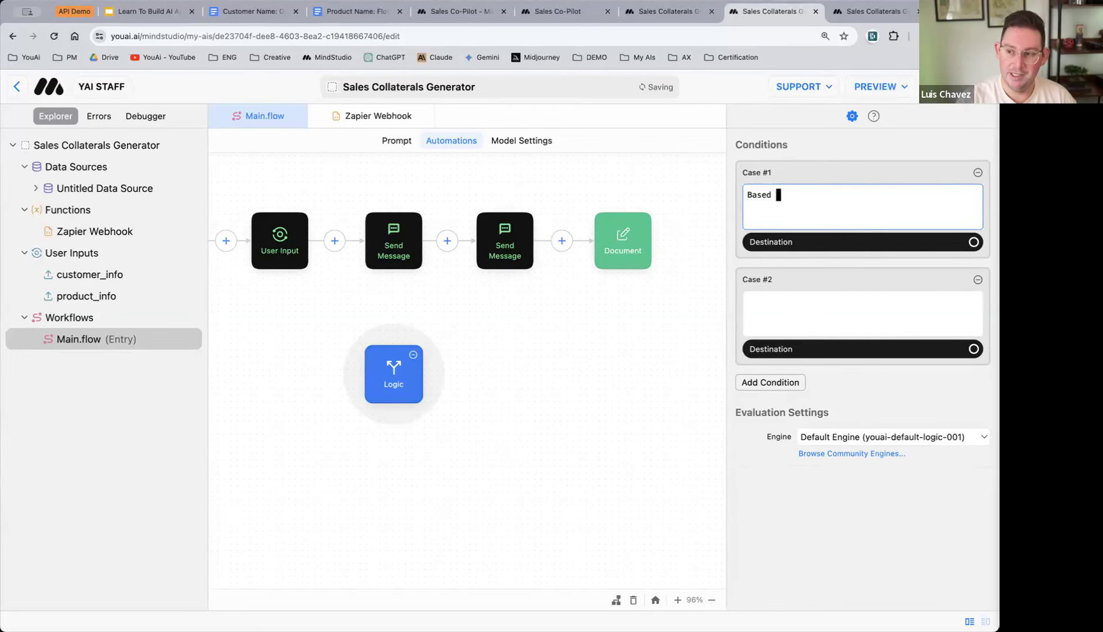
text(on )
text({{)
text(cust)
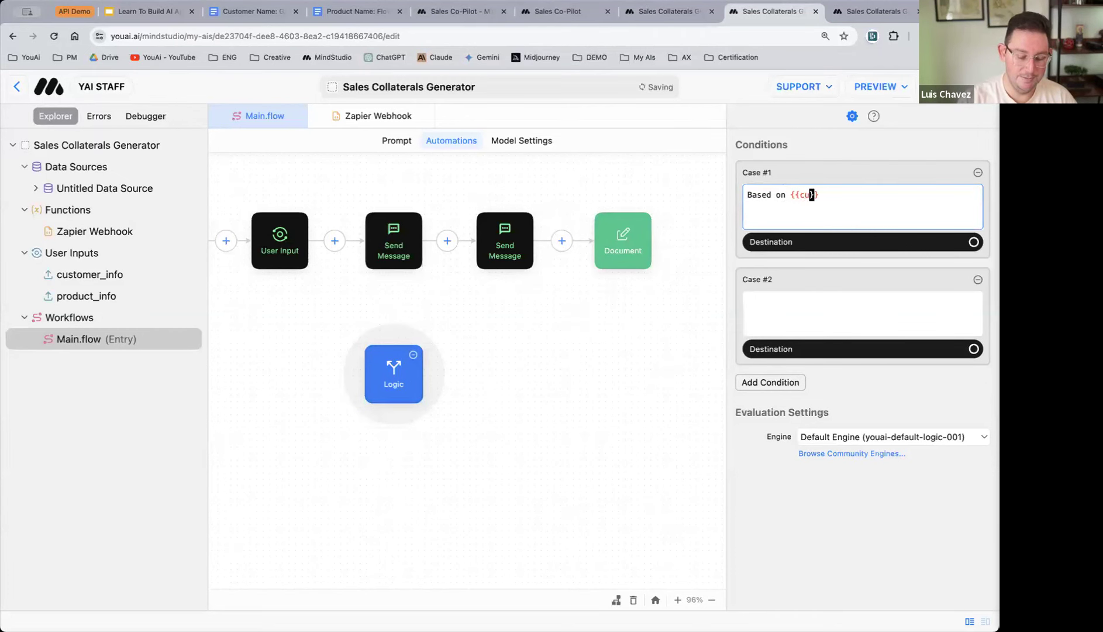
text(omer_inf)
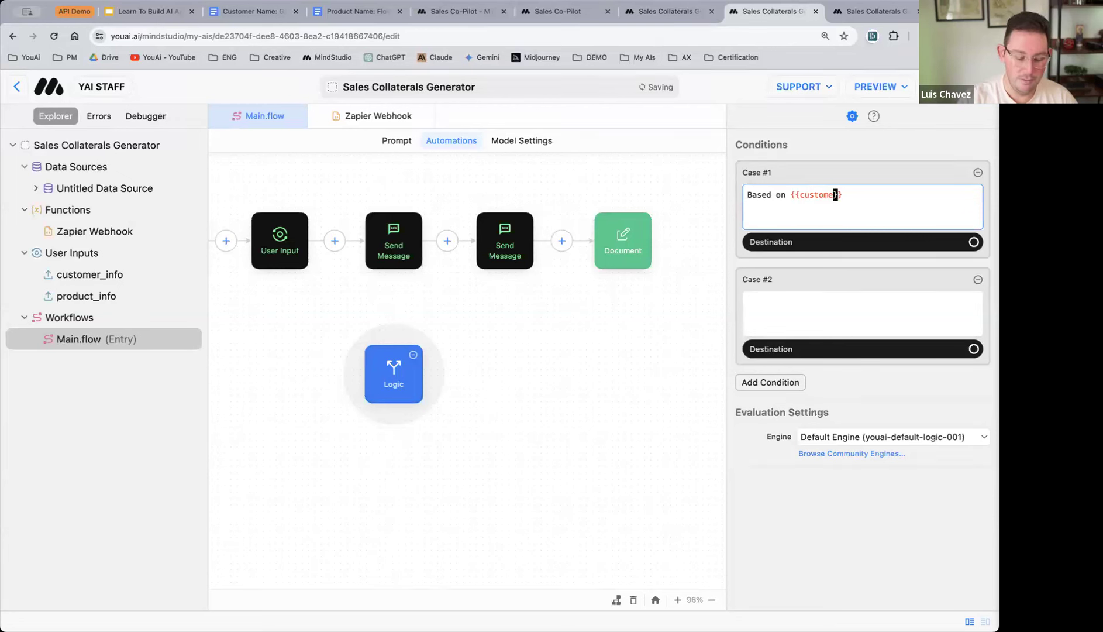
text(o}} the )
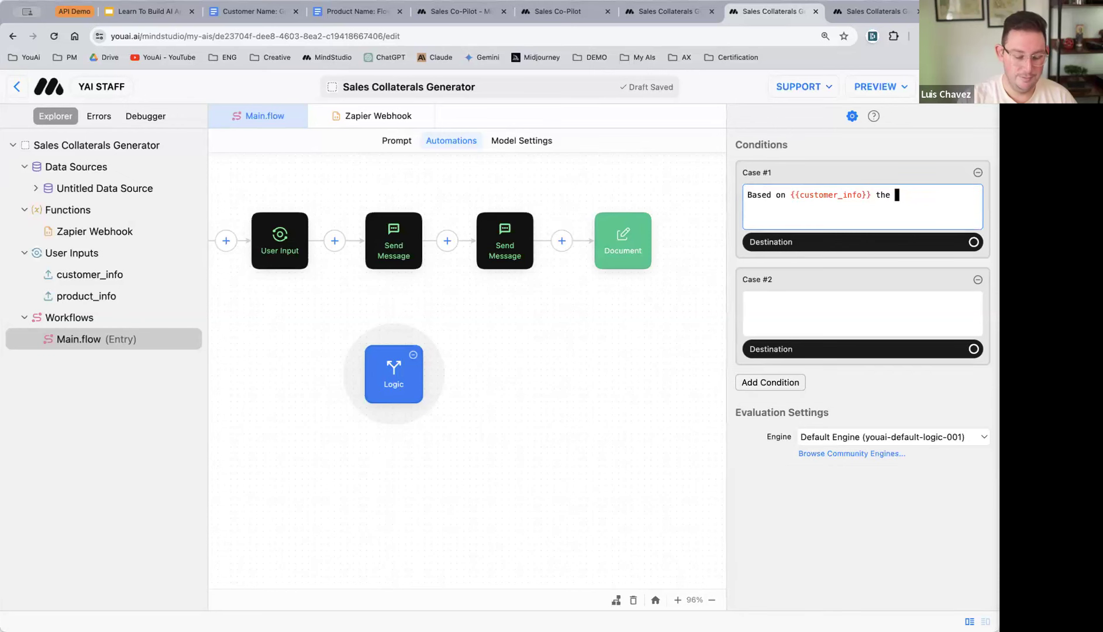
text(customer is )
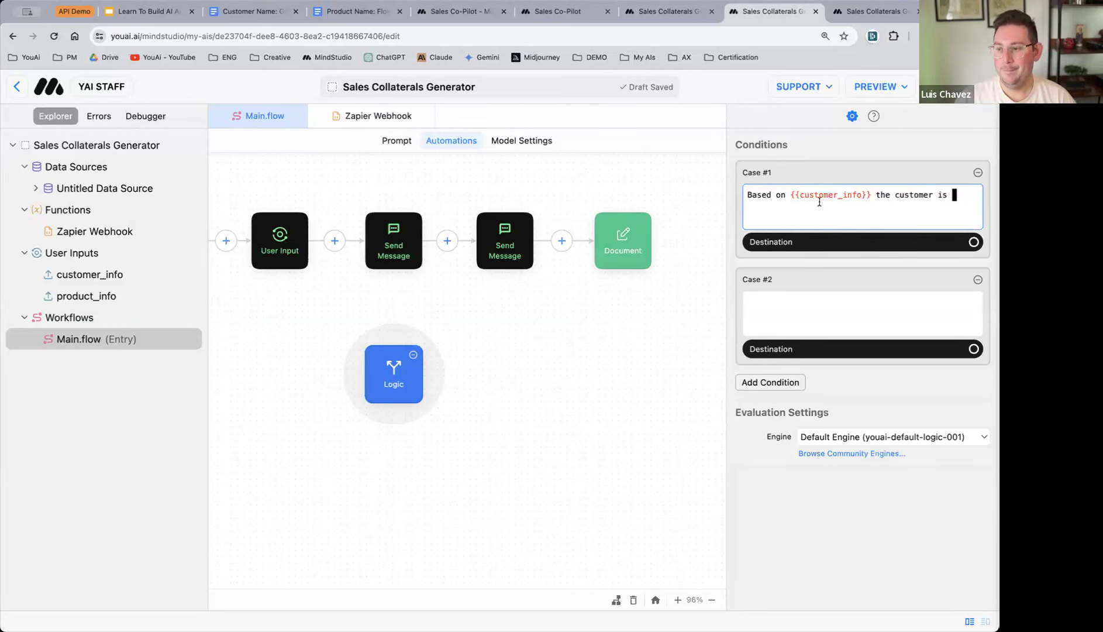
text(a good match)
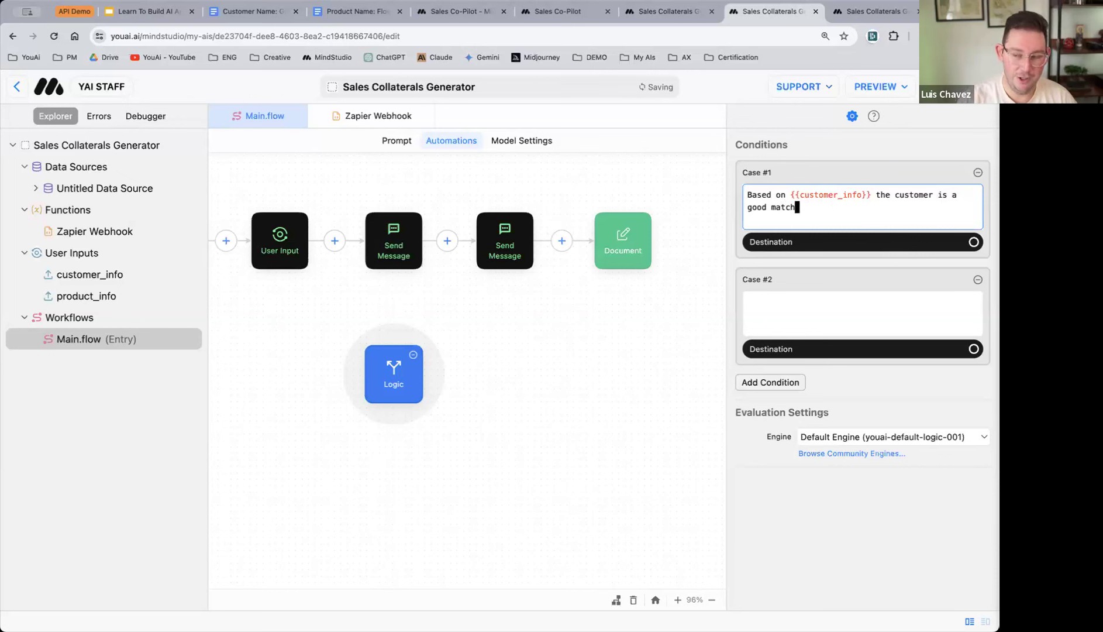
text( for {{produ)
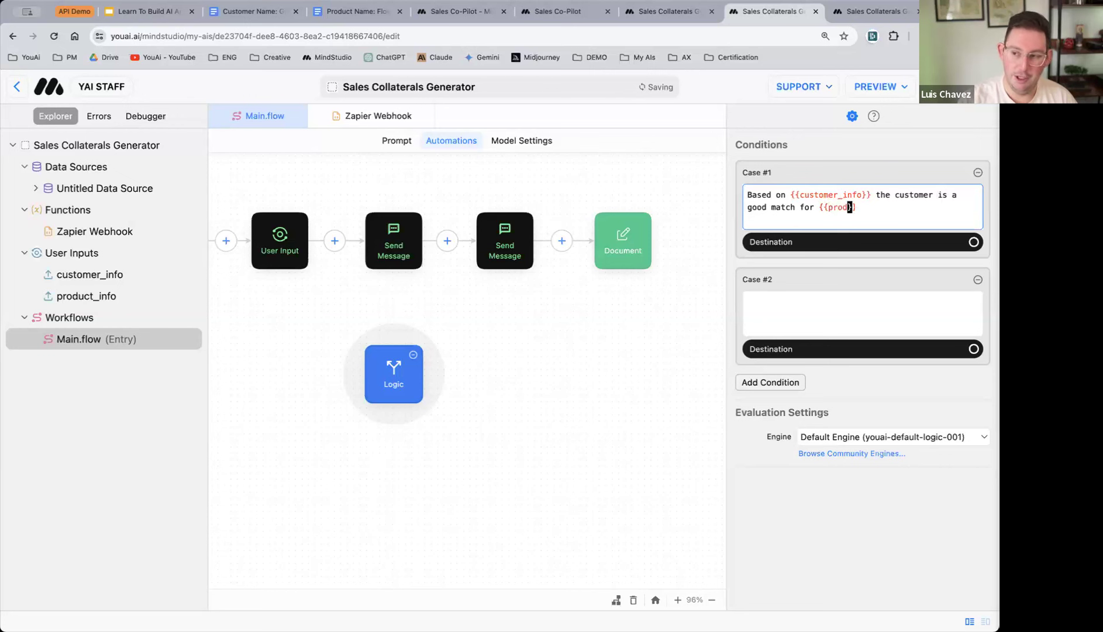
key(BackSpace)
key(BackSpace)
key(BackSpace)
key(BackSpace)
key(BackSpace)
key(BackSpace)
key(BackSpace)
key(BackSpace)
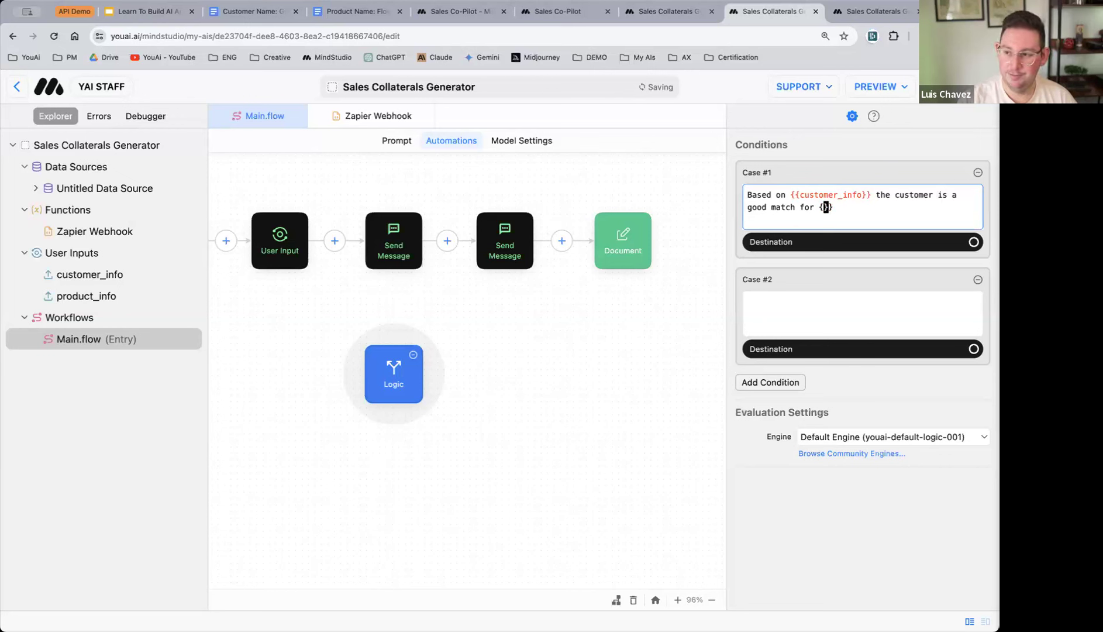
text(our product)
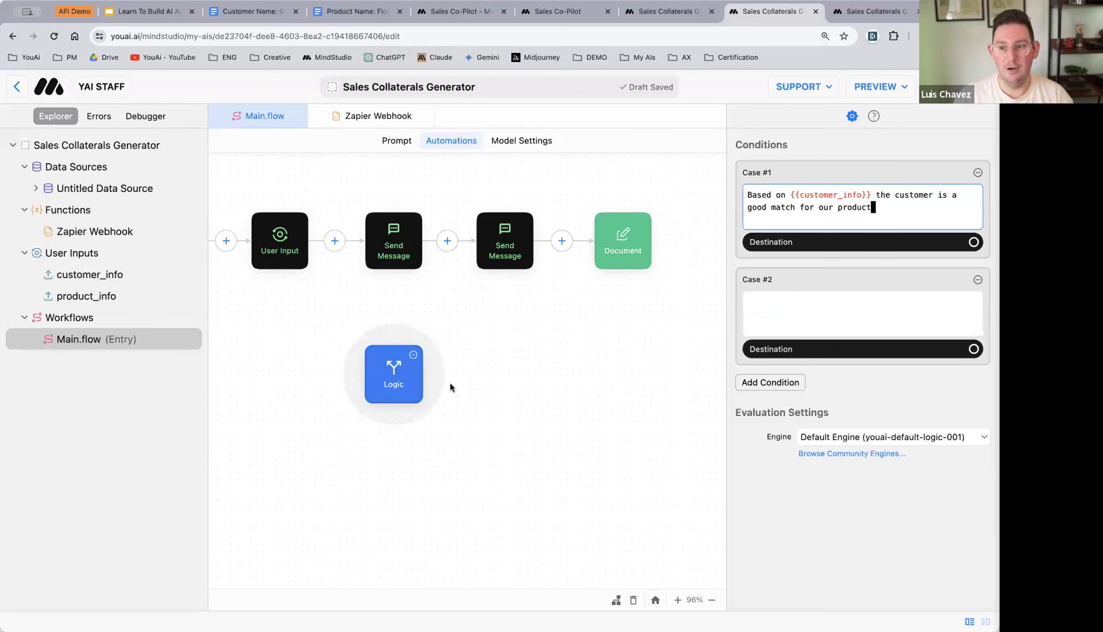
- Delete the Logic block from Main.flow
drag(393, 384, 396, 400)
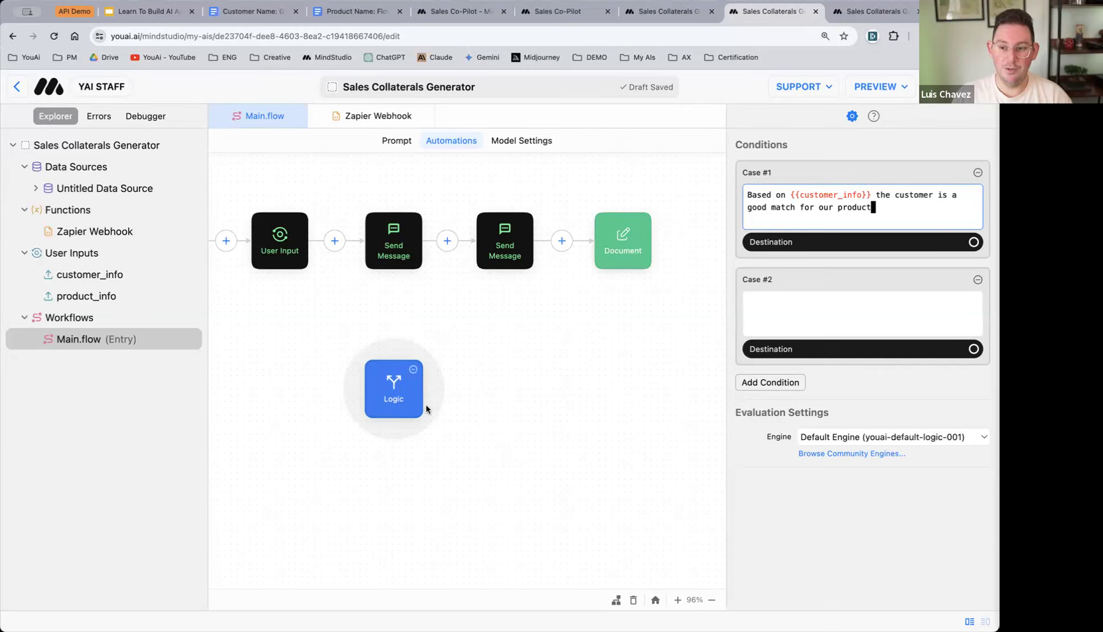
click(414, 371)
click(474, 383)
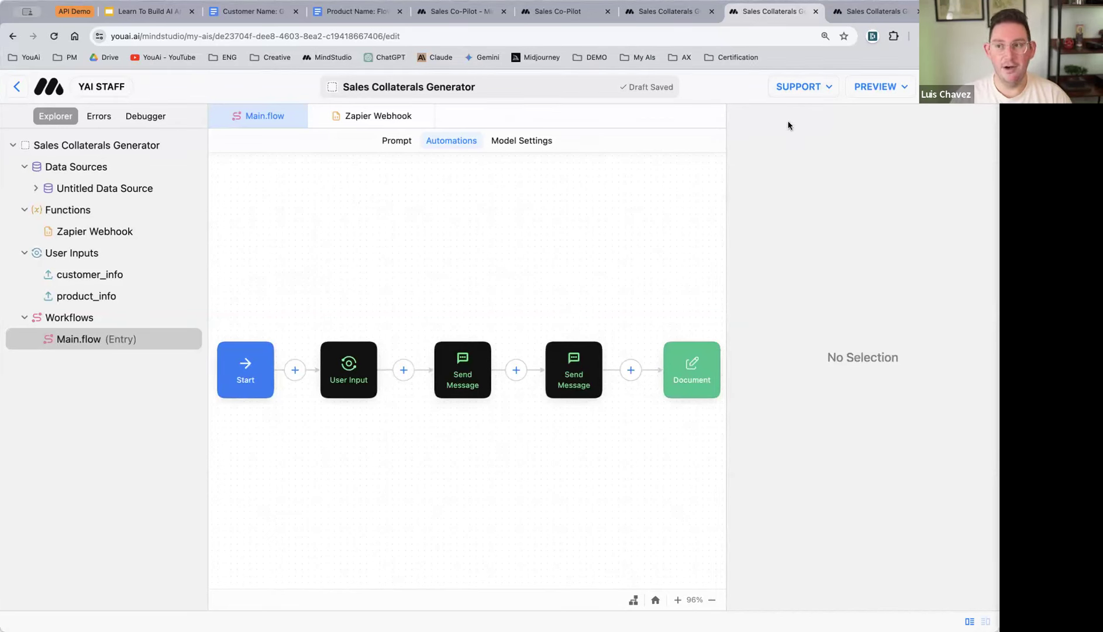
- Open the Webflow dashboard in a new browser tab, dismiss the What's new notice and open the DEMO site in the Designer
key(super+t)
text(web)
key(Return)
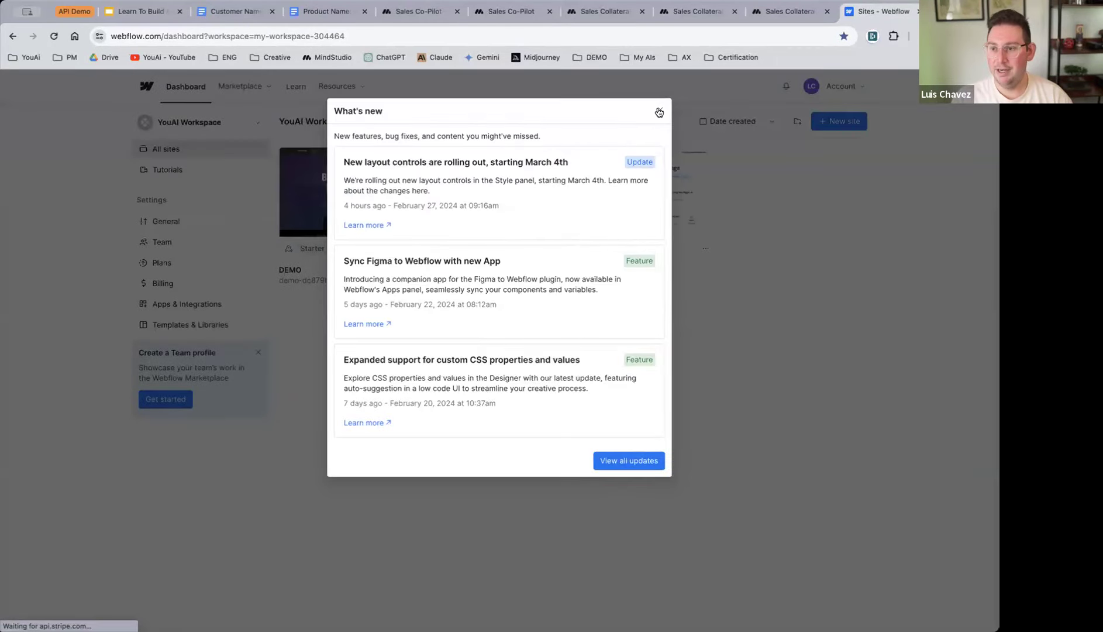
click(661, 112)
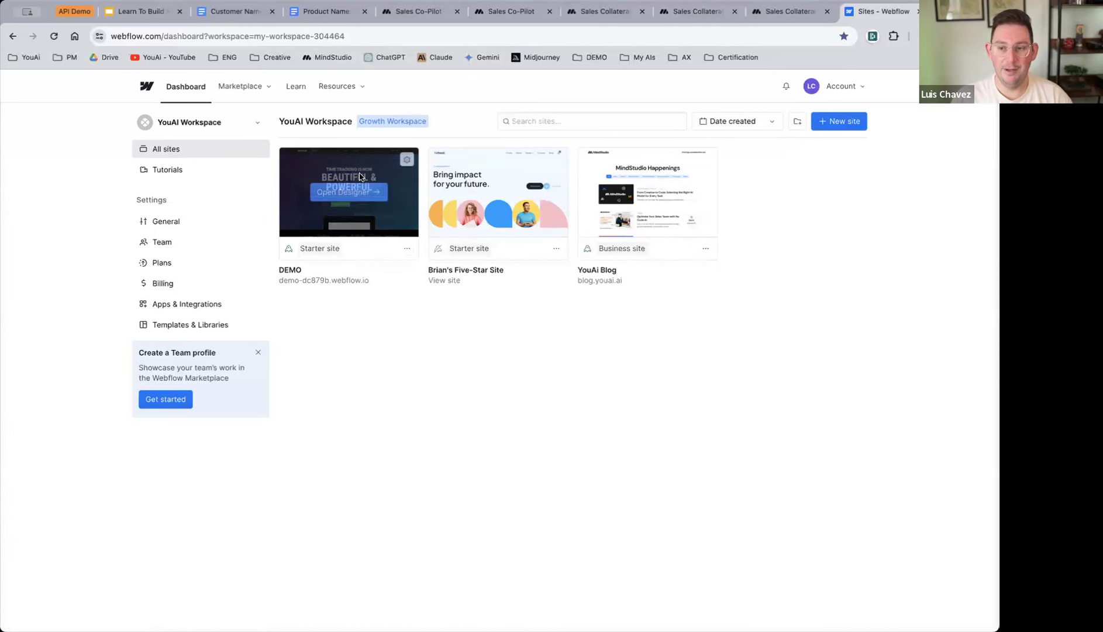
click(356, 196)
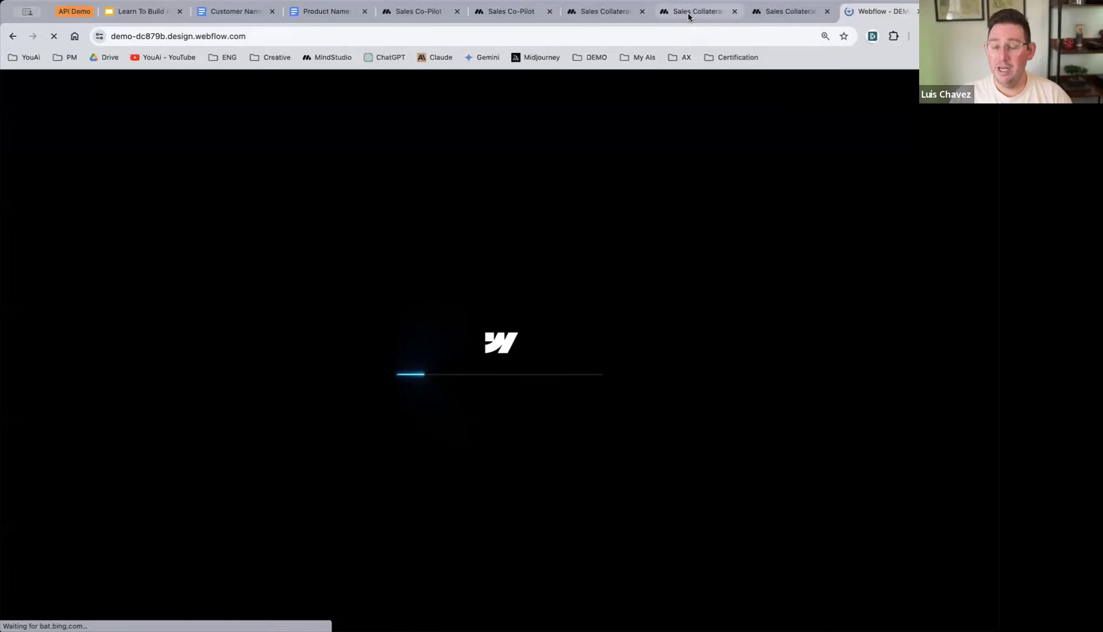
- Return to the Sales Co-Pilot project in MindStudio and view its Embedding settings with the authorized domain and embed code
click(416, 14)
click(512, 12)
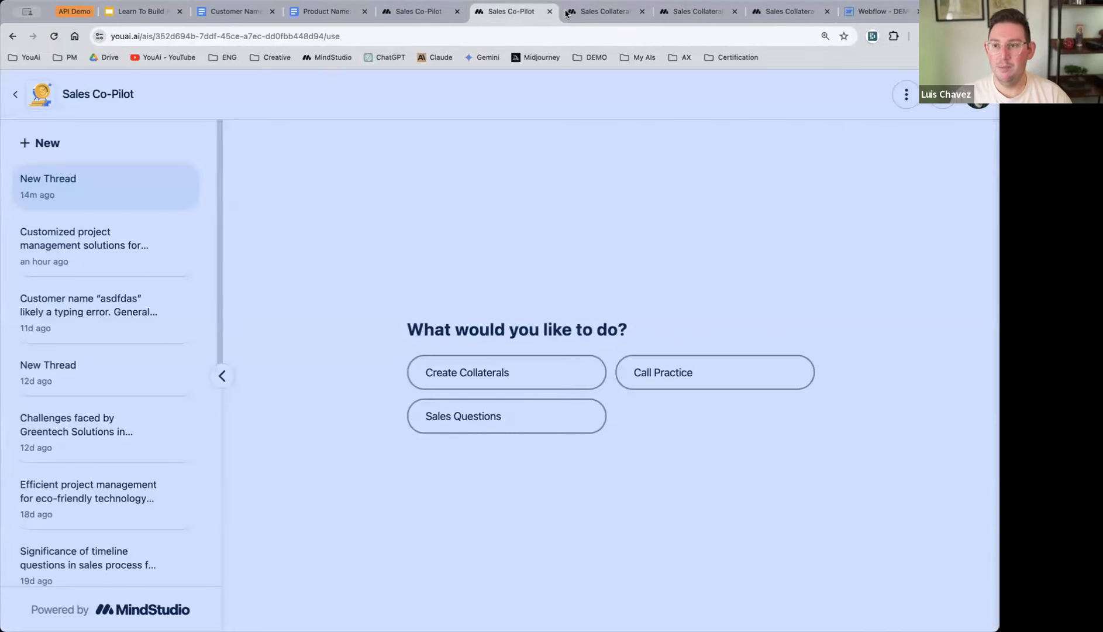
click(585, 11)
click(411, 11)
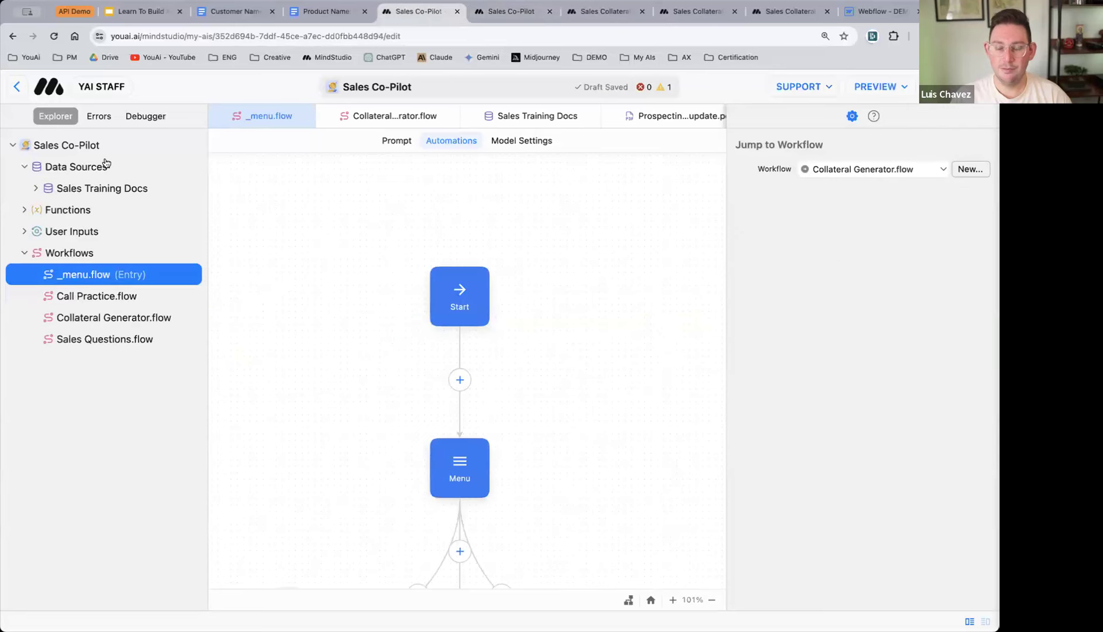
click(77, 151)
click(262, 321)
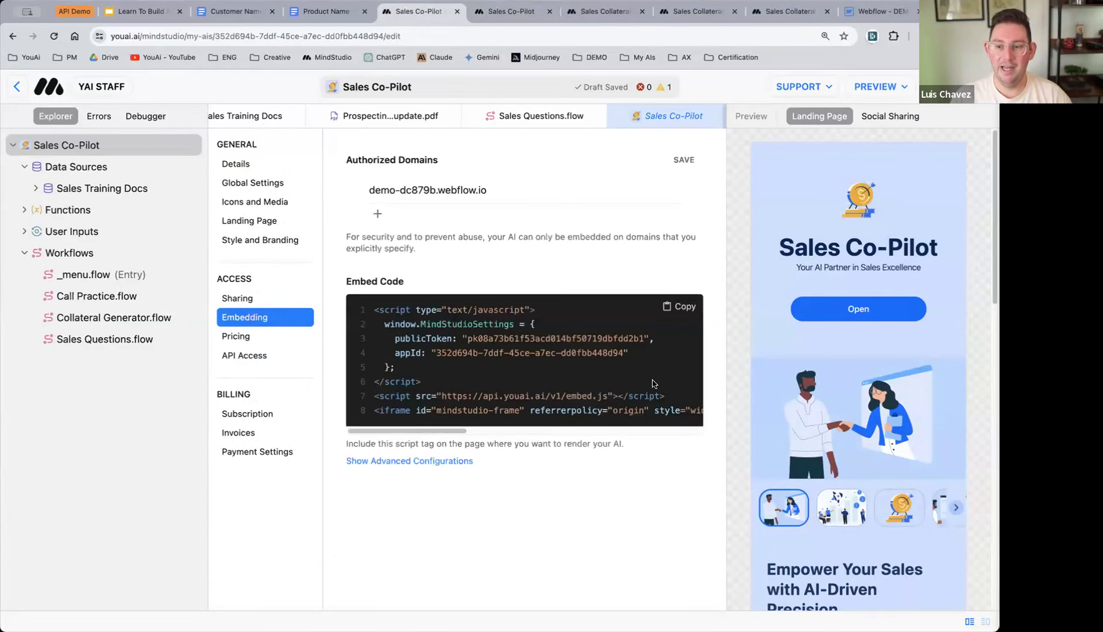
- Enable Embedding in the access settings of the Sales Collaterals Generator project
click(696, 11)
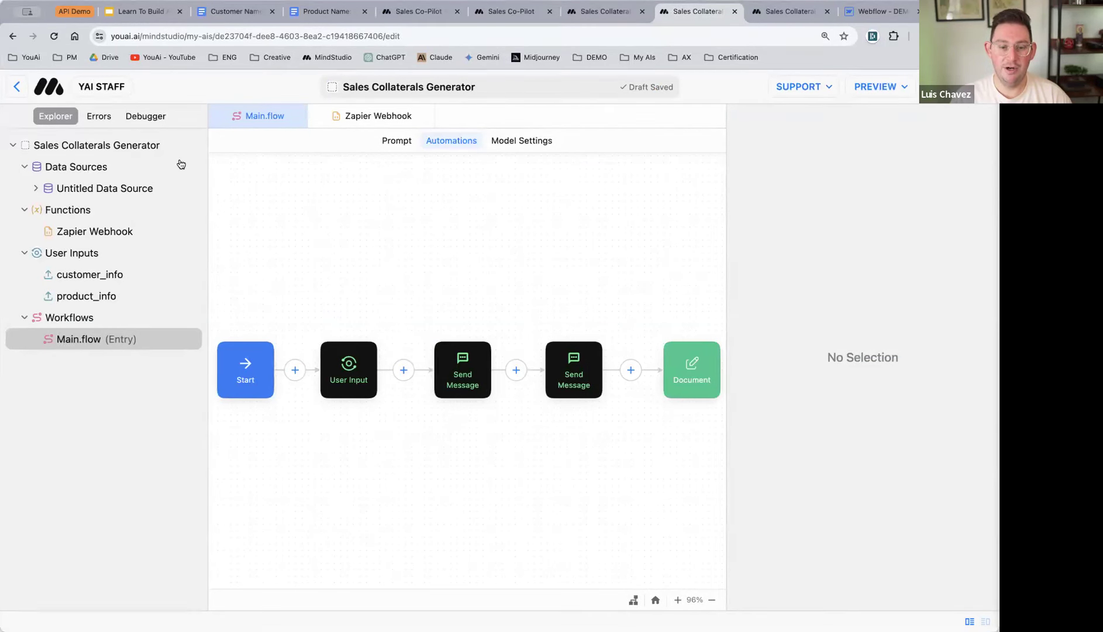
click(110, 147)
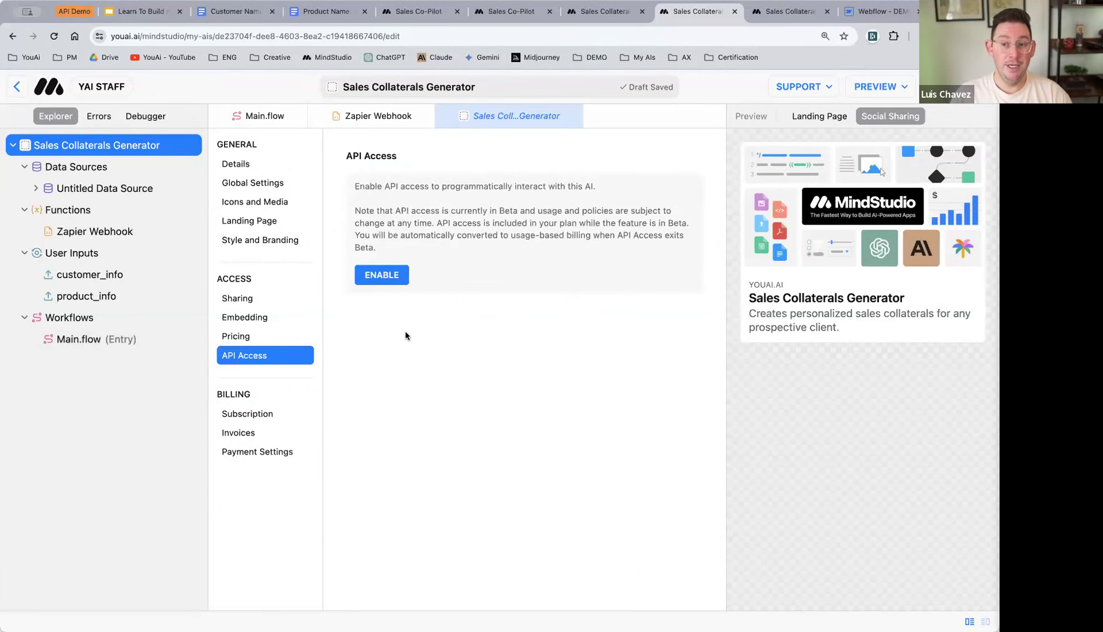
click(251, 318)
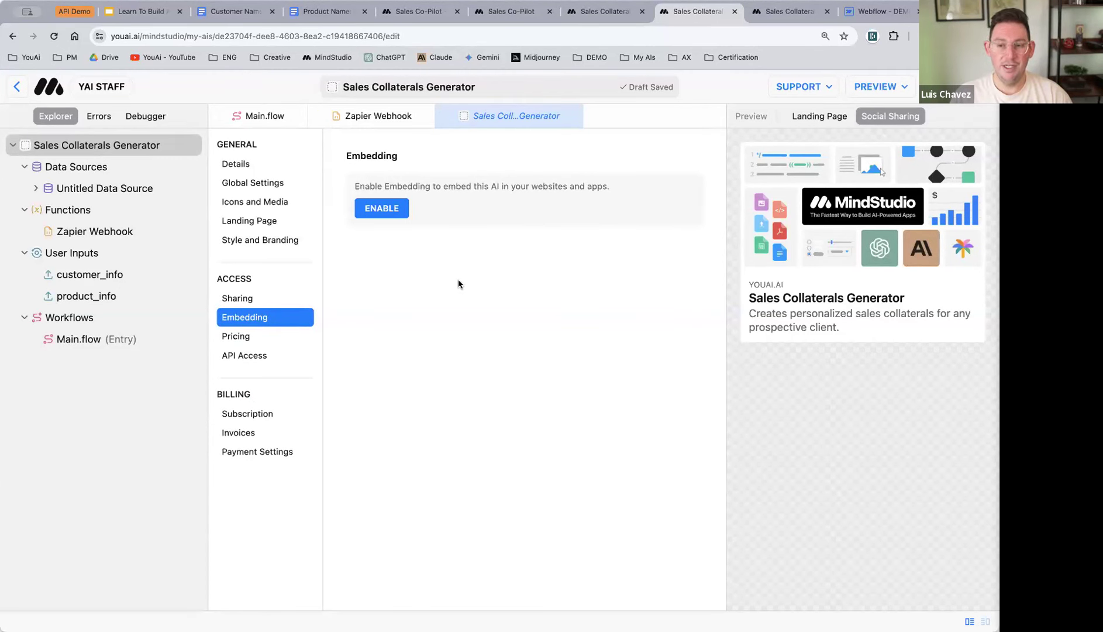
click(384, 211)
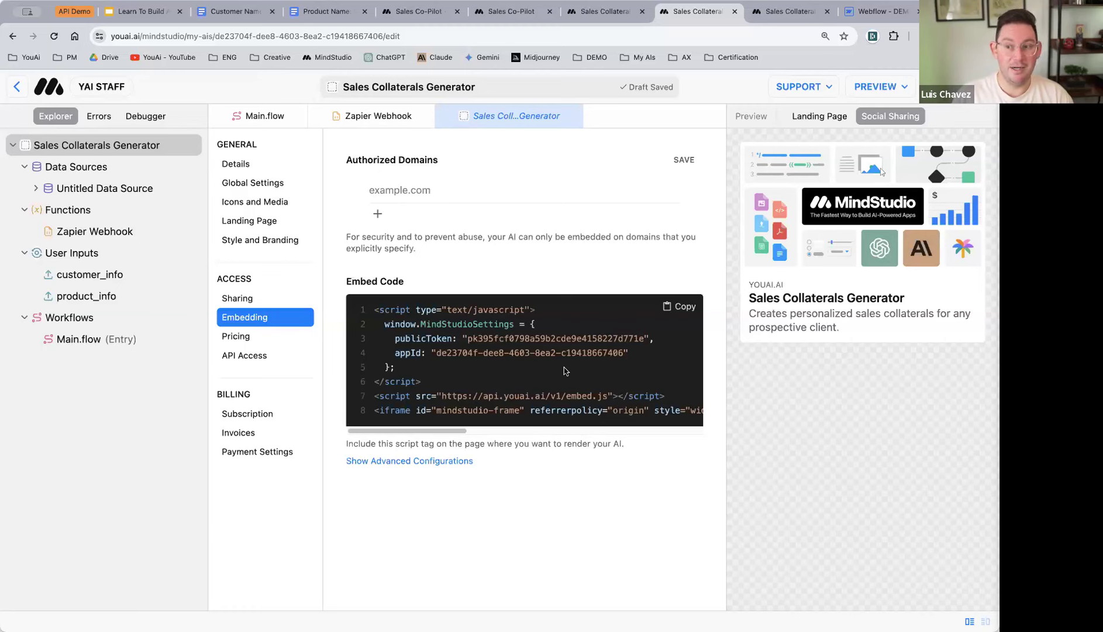
- Switch to the Webflow Designer, open the DEMO Copy page, delete the HTML Embed below the subtitle and select the emptied Section 3
click(880, 13)
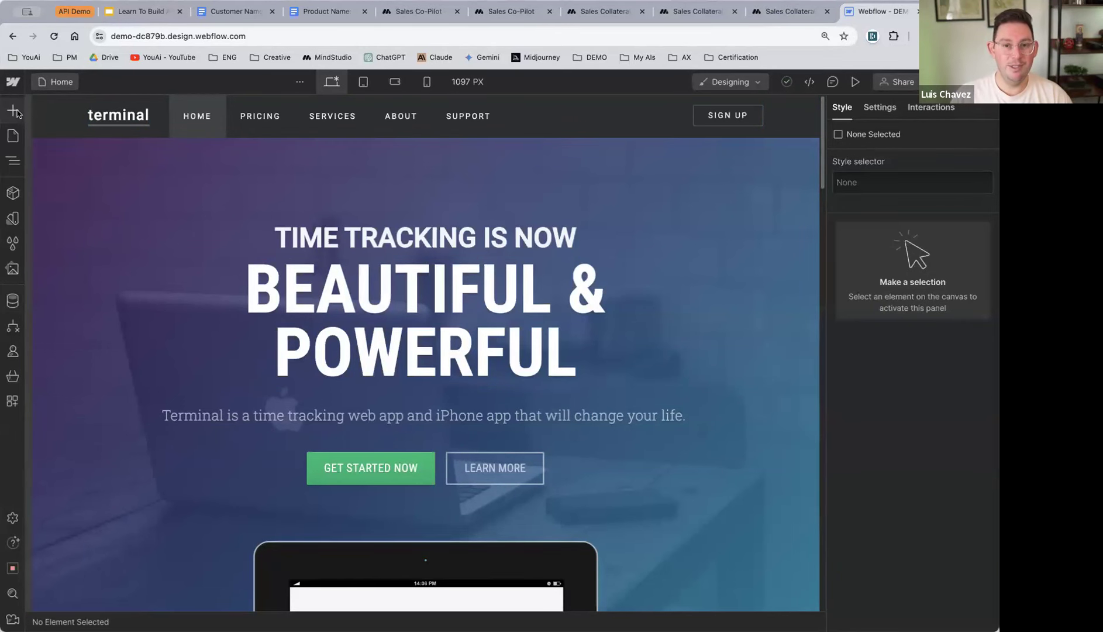
click(13, 138)
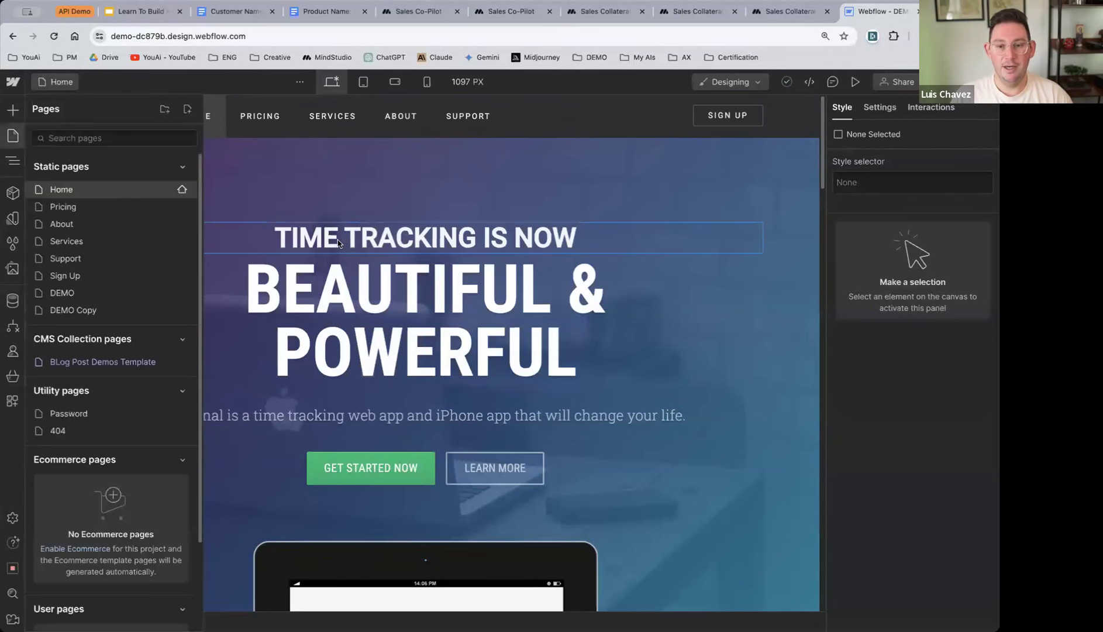
click(109, 310)
click(395, 239)
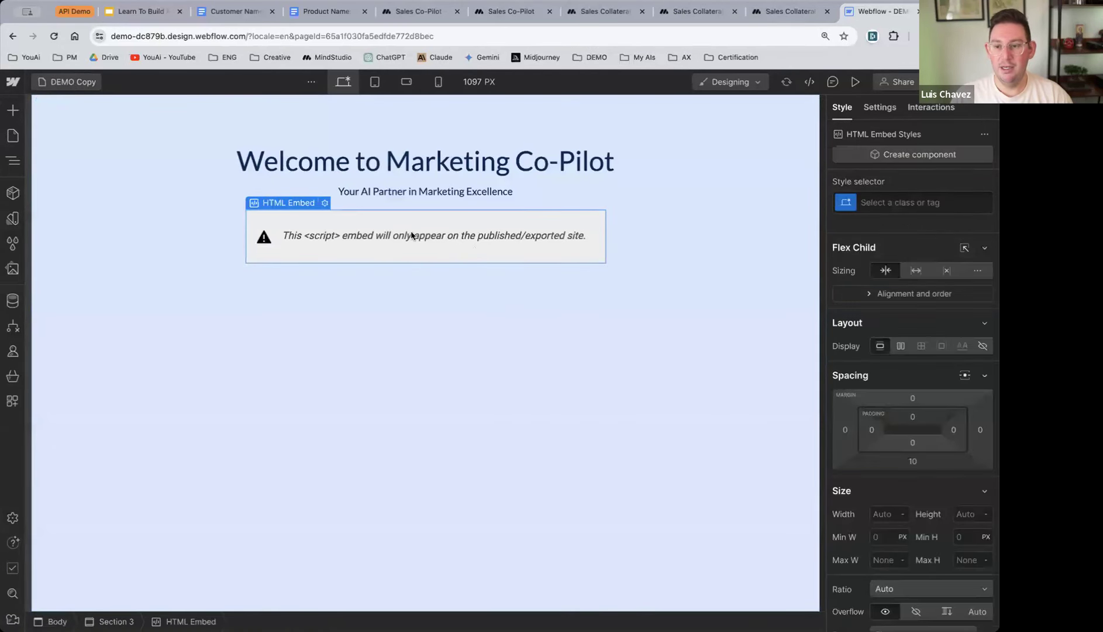
key(Delete)
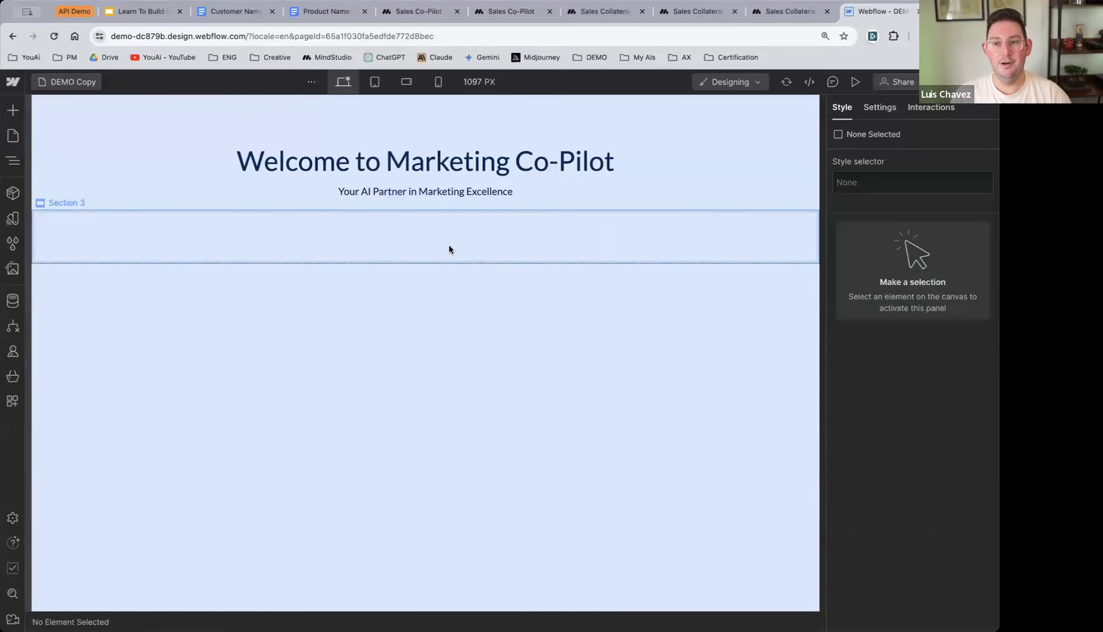
click(379, 247)
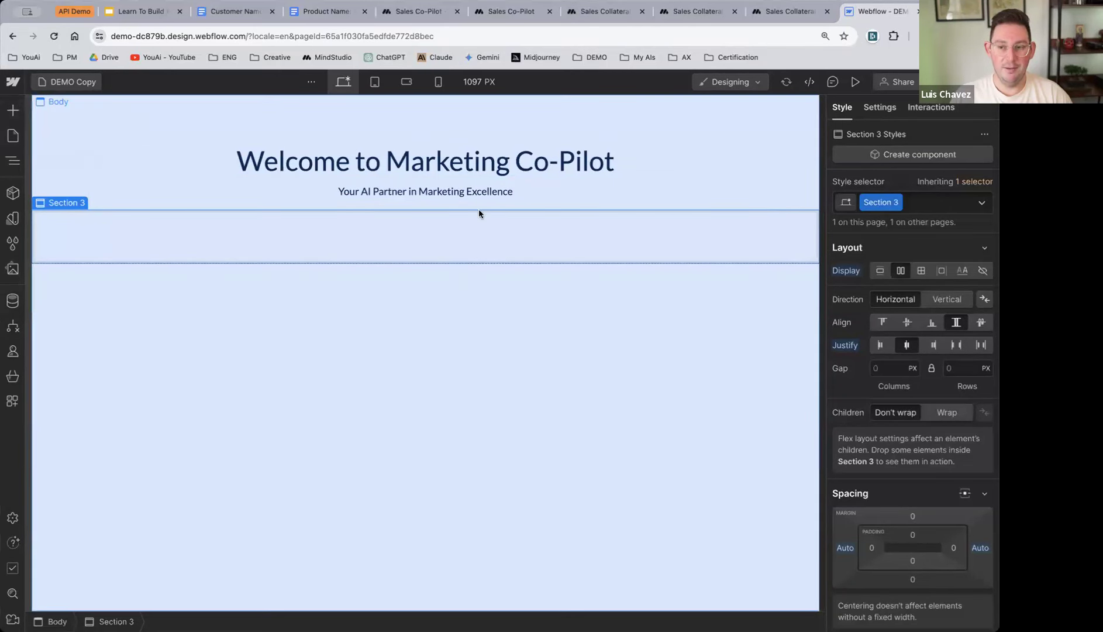
- Add an Embed element inside the empty Section 3 below the subtitle
key(a)
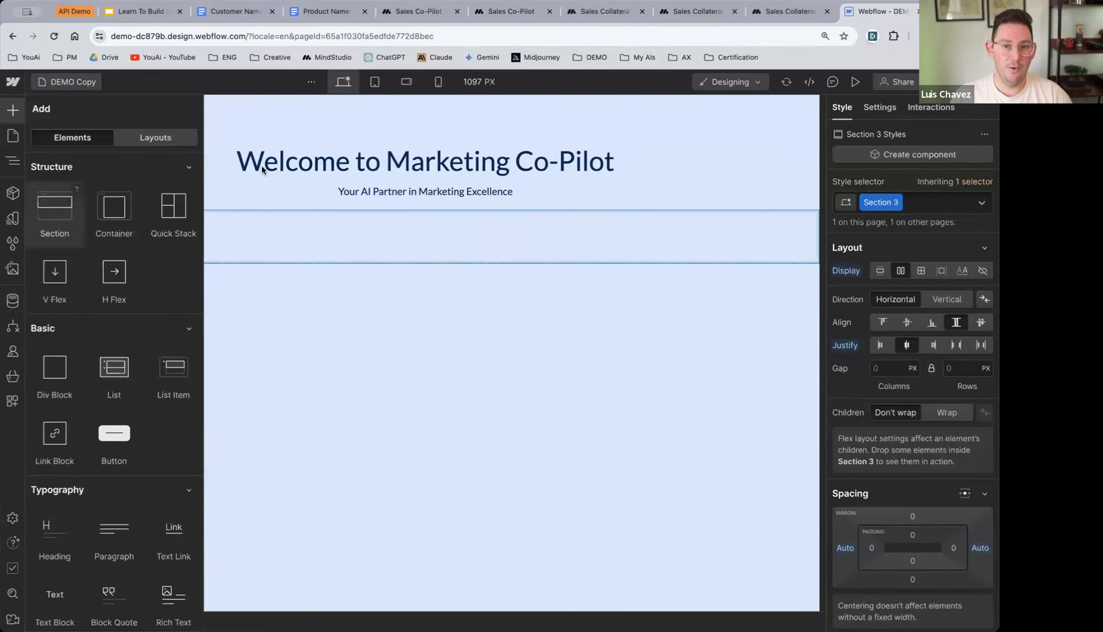
scroll(117, 386, down, 10)
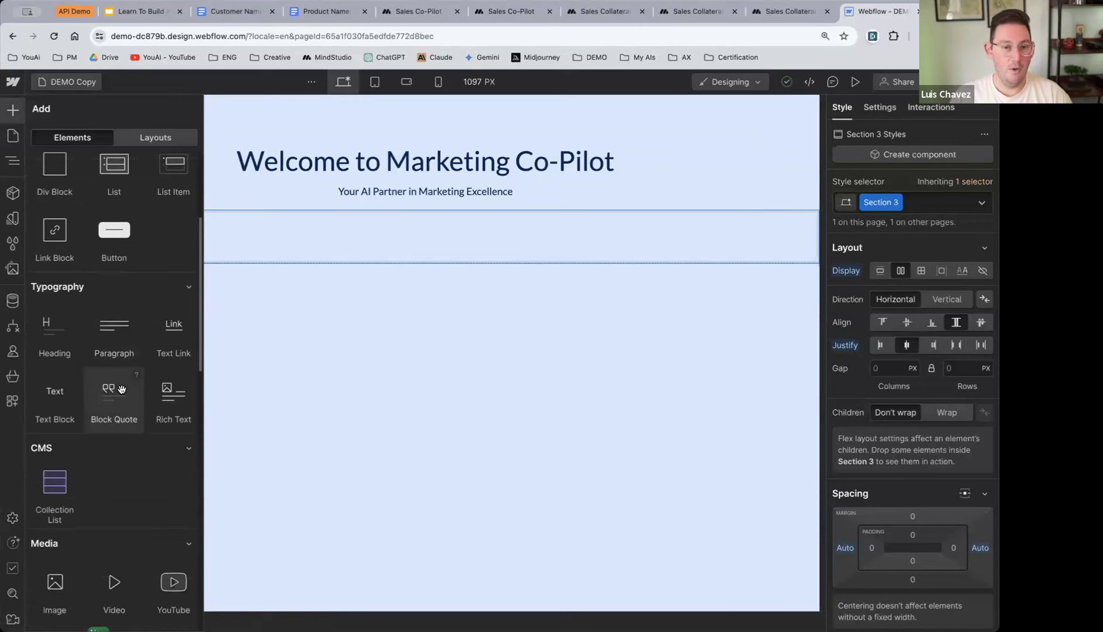
scroll(121, 389, down, 8)
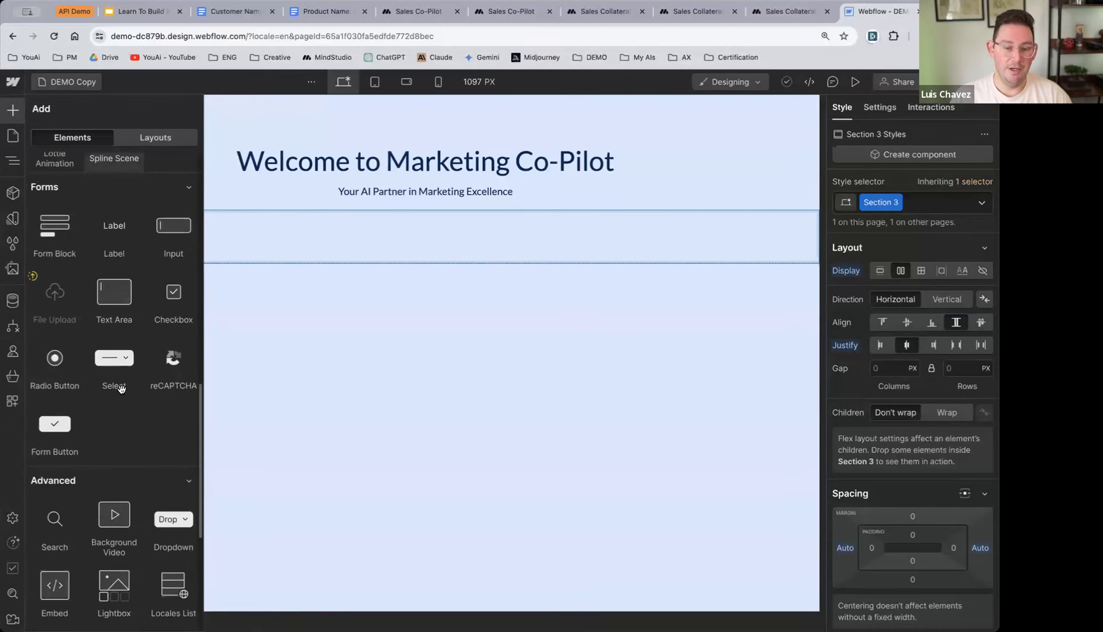
scroll(121, 389, down, 2)
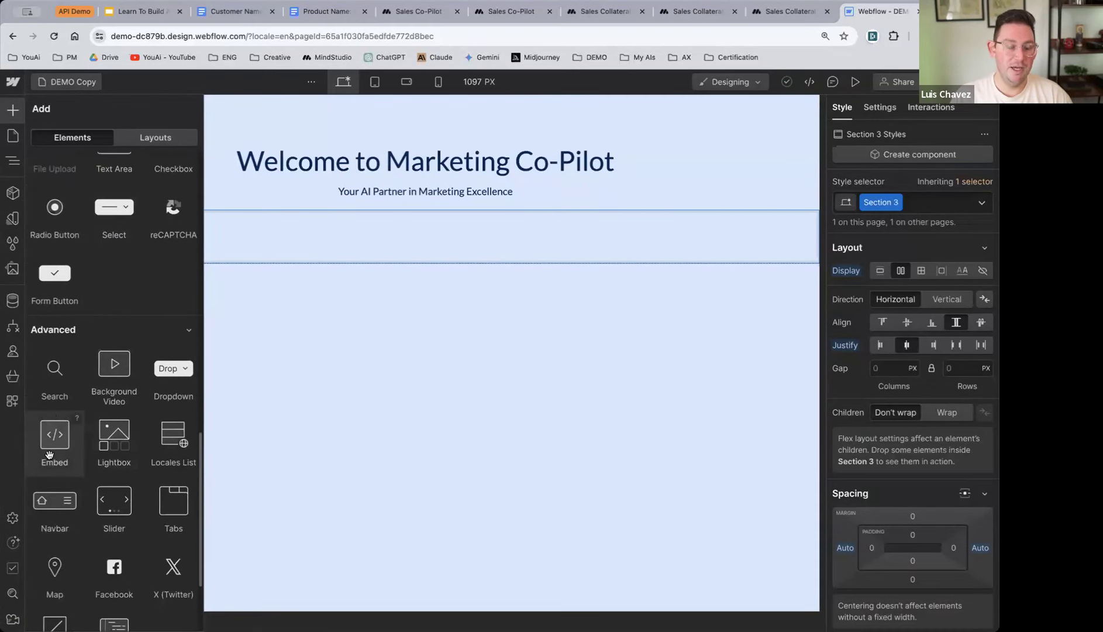
drag(58, 445, 415, 234)
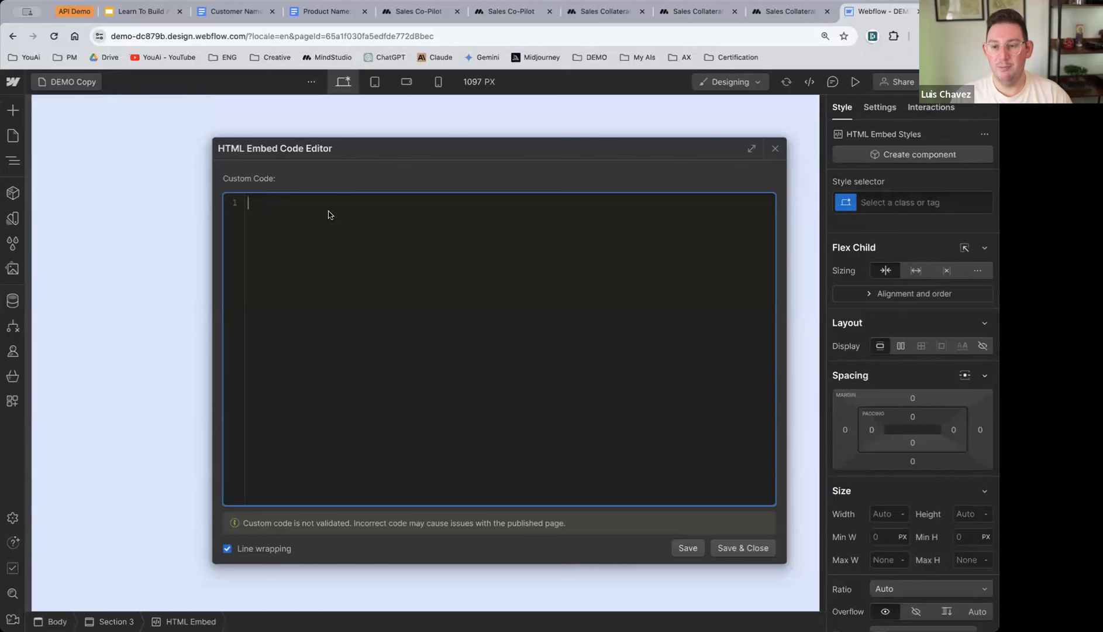
- Copy the Sales Collaterals Generator embed code with its public token from MindStudio into the Webflow HTML Embed and save it
click(674, 15)
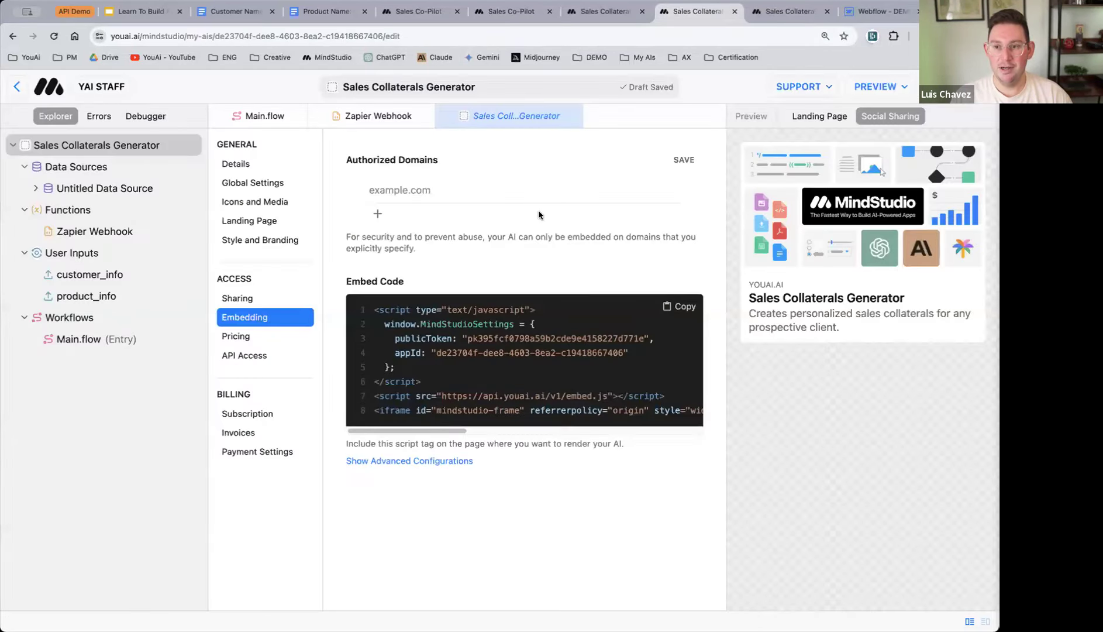
click(686, 307)
click(877, 12)
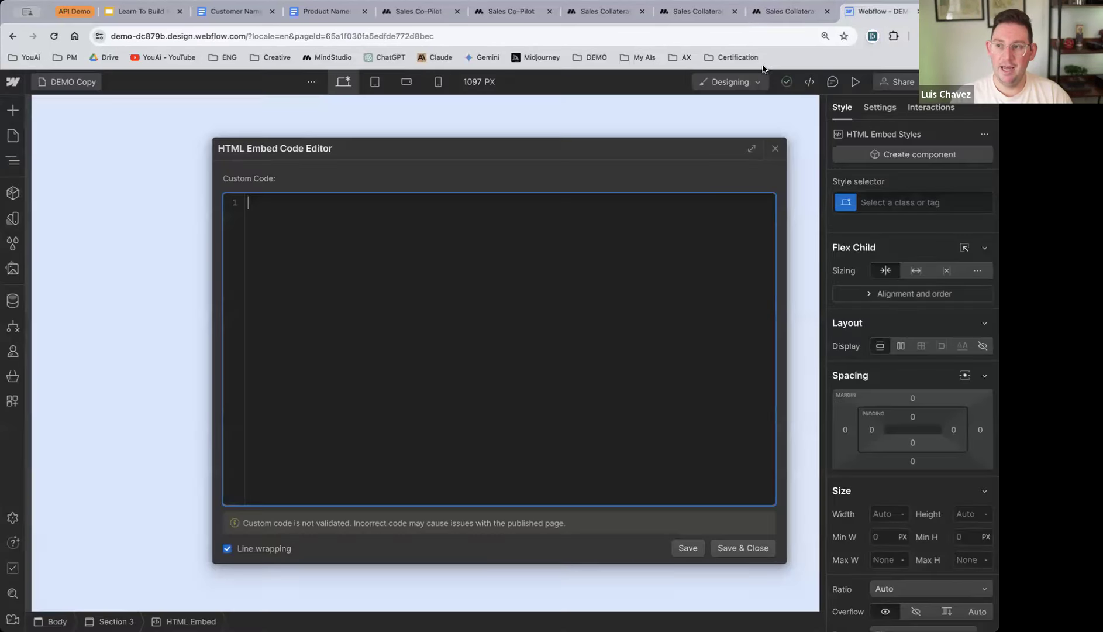
key(super+v)
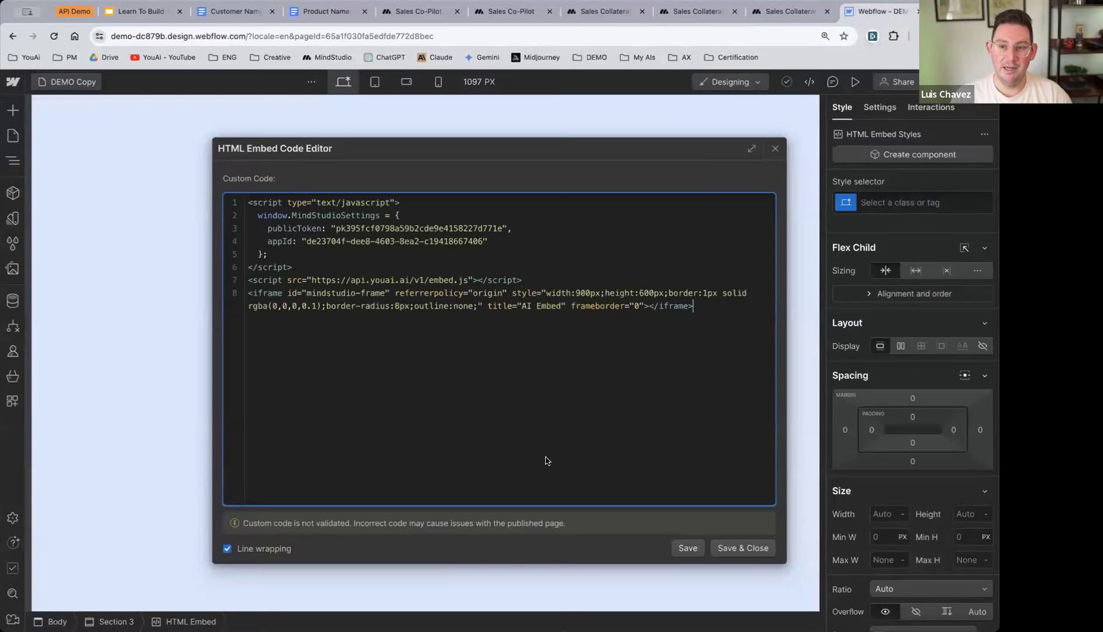
click(733, 551)
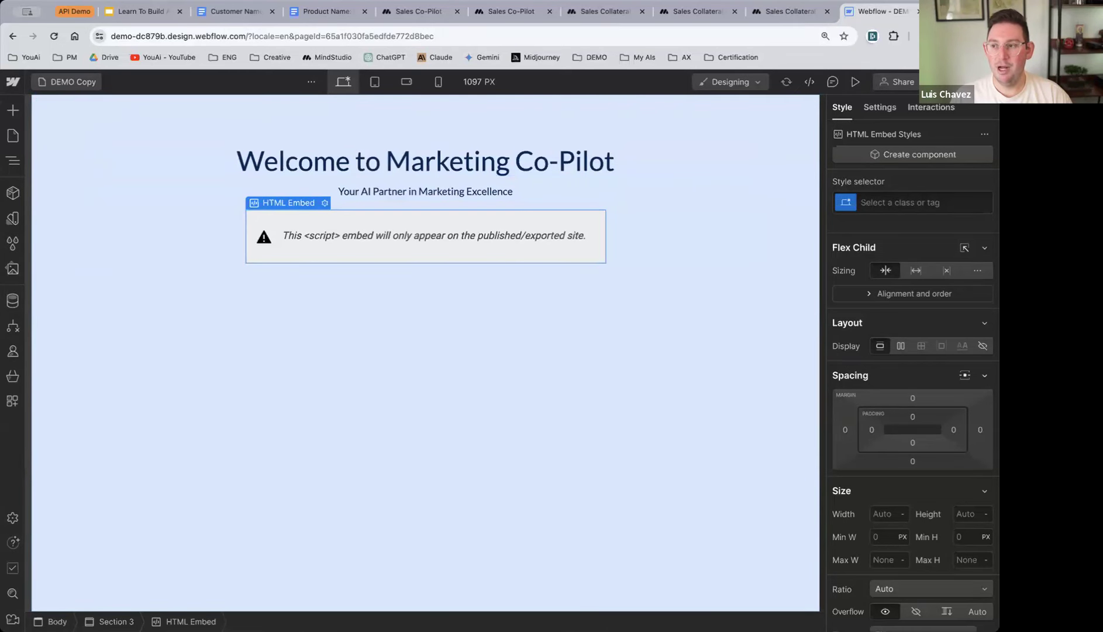
- Publish the site to the staging domain demo-dc879b.webflow.io and open the live demo-copy page
click(957, 82)
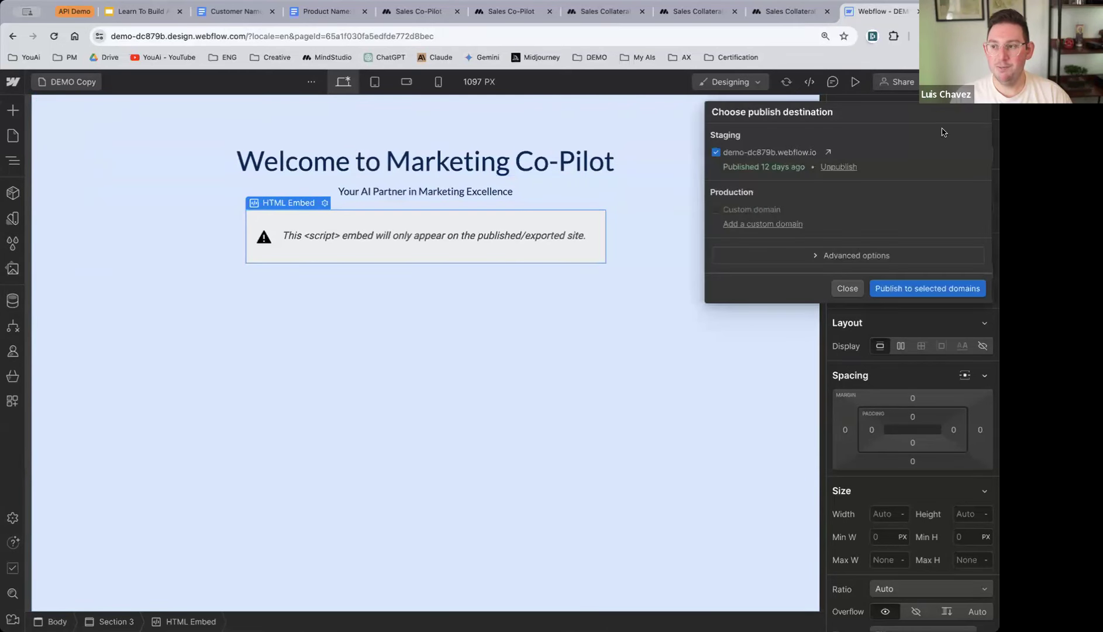
right_click(827, 153)
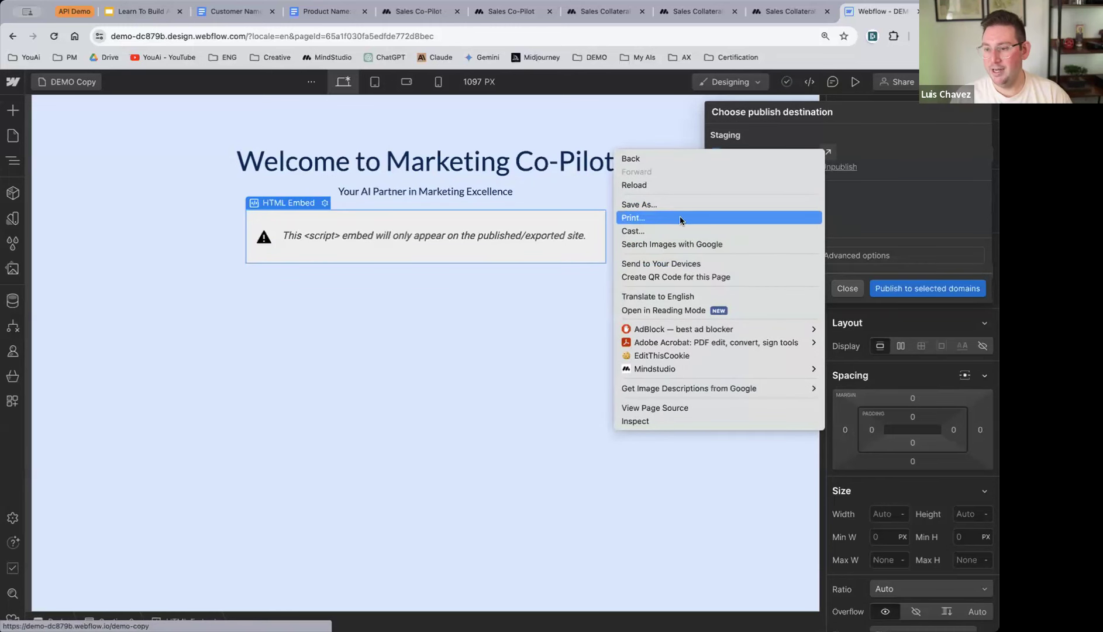
click(968, 164)
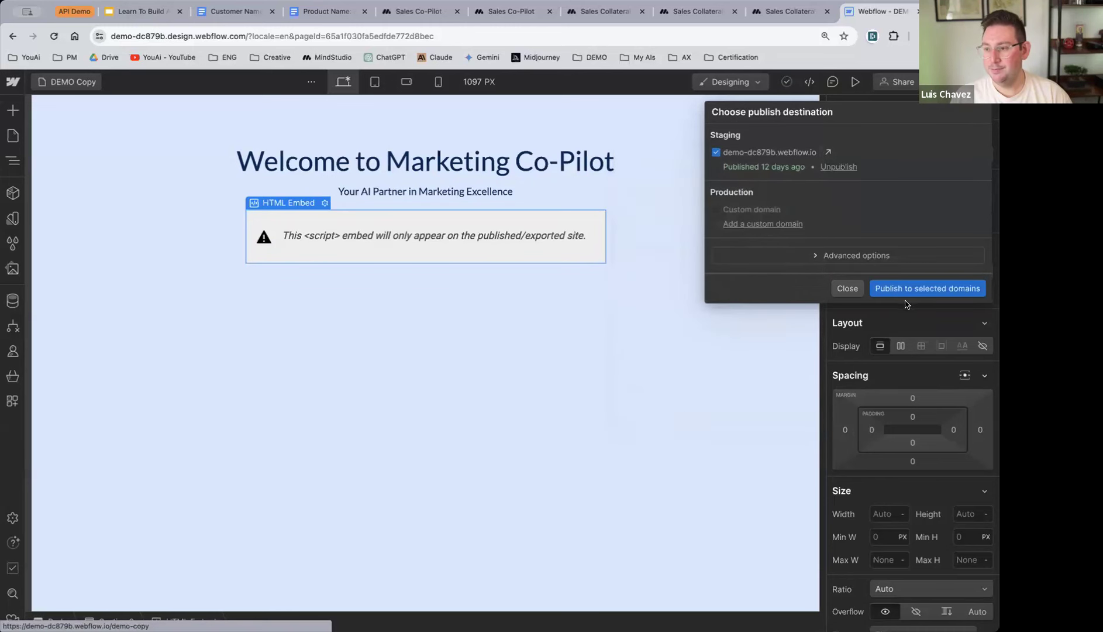
click(905, 290)
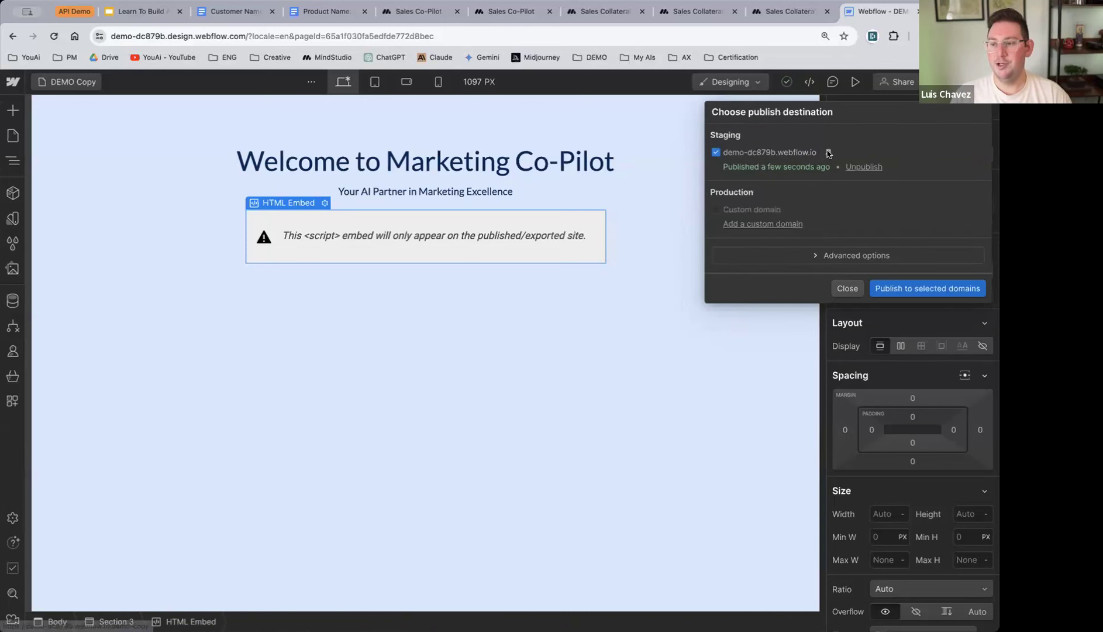
click(828, 152)
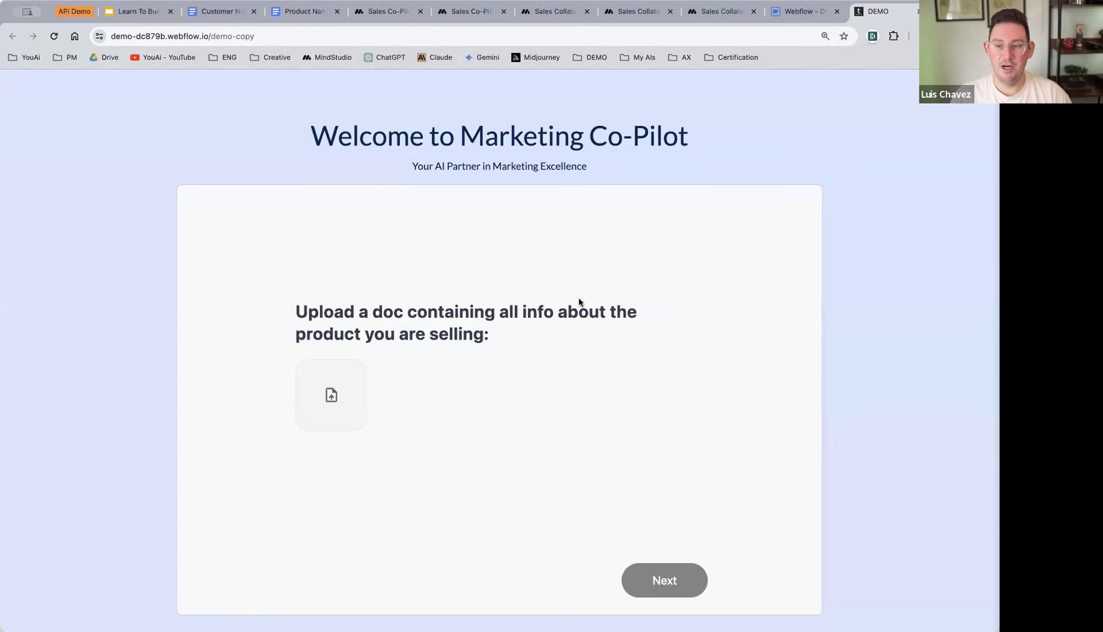
- Switch back to the Webflow Designer and review the custom code inside the HTML Embed, leaving it as is
click(787, 10)
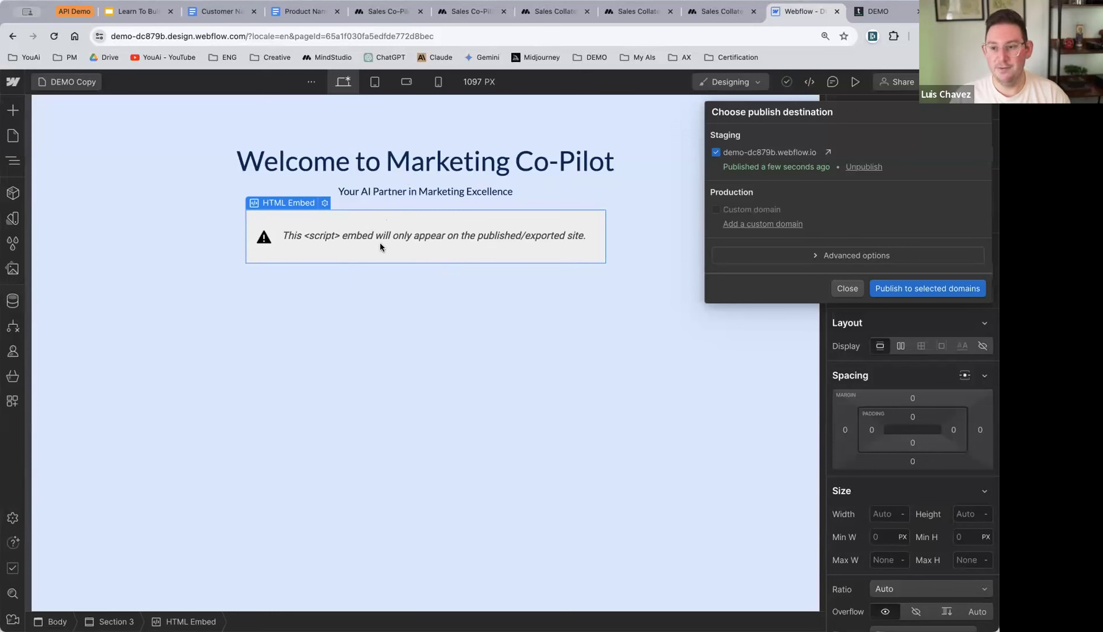
double_click(474, 236)
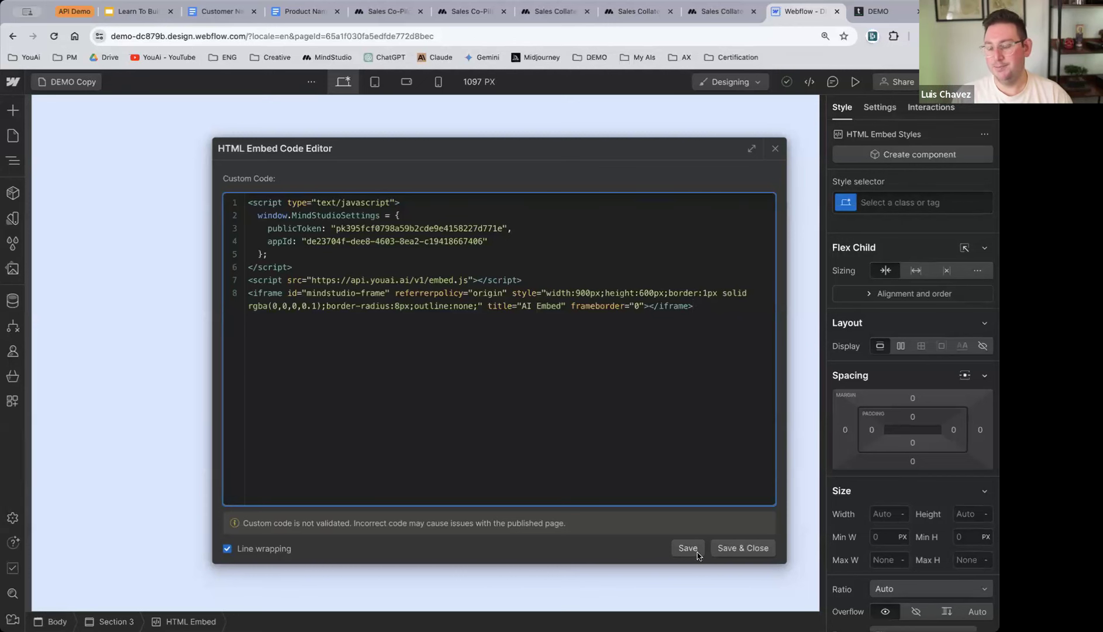
click(742, 547)
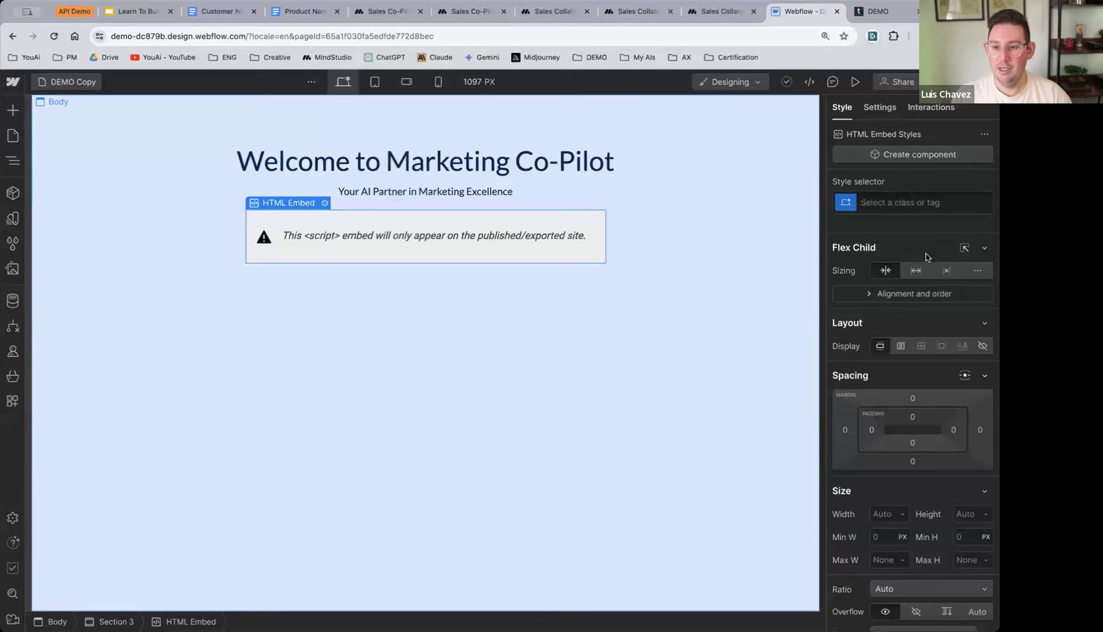
click(863, 13)
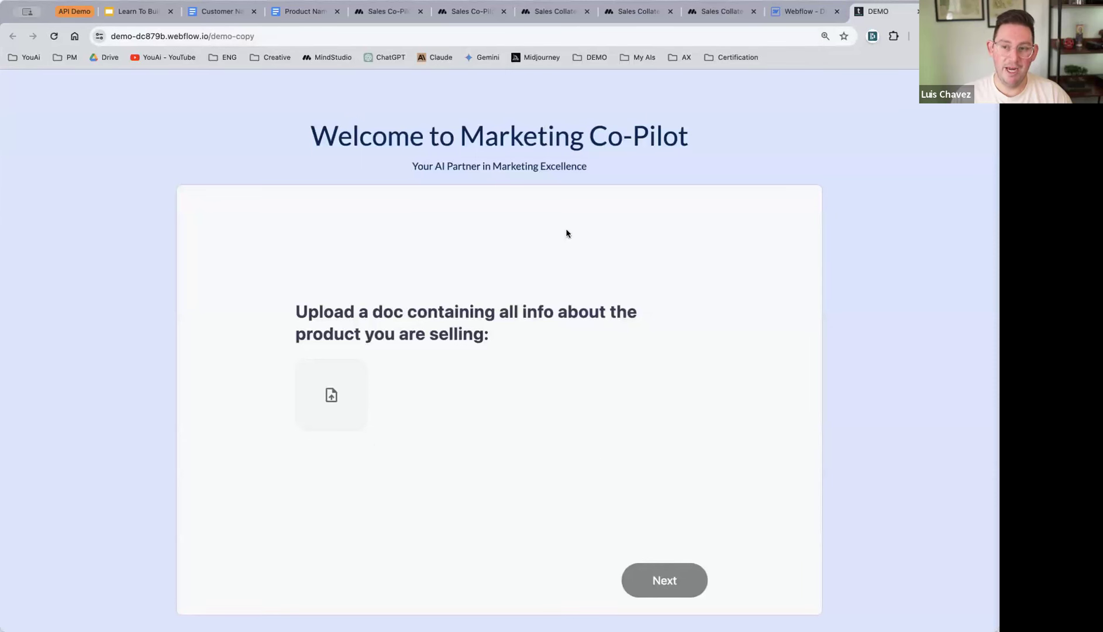
click(209, 35)
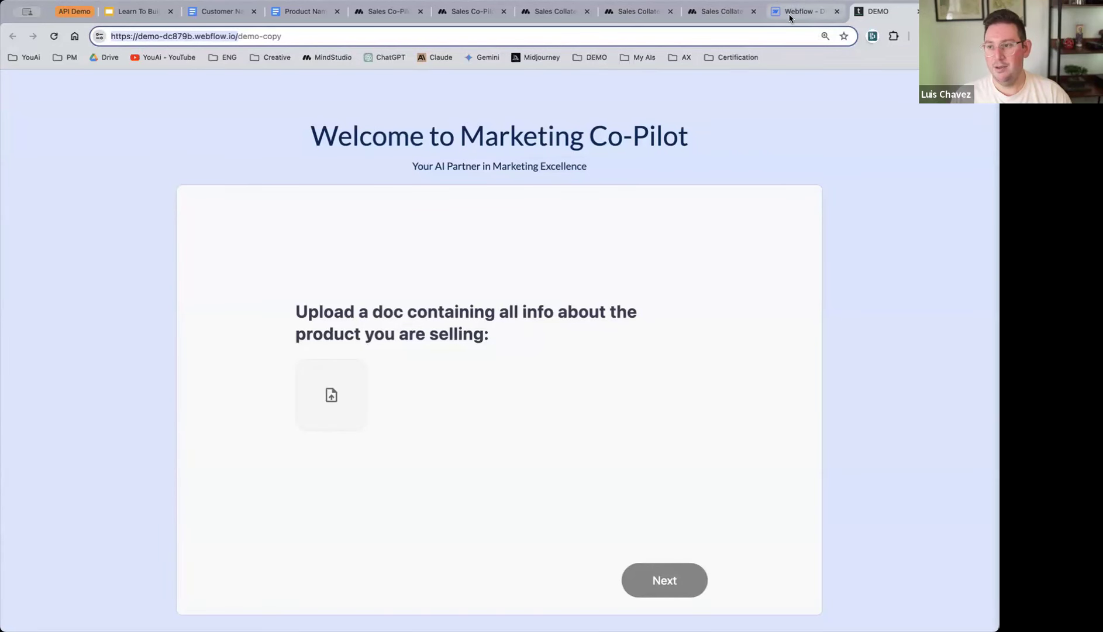
click(634, 17)
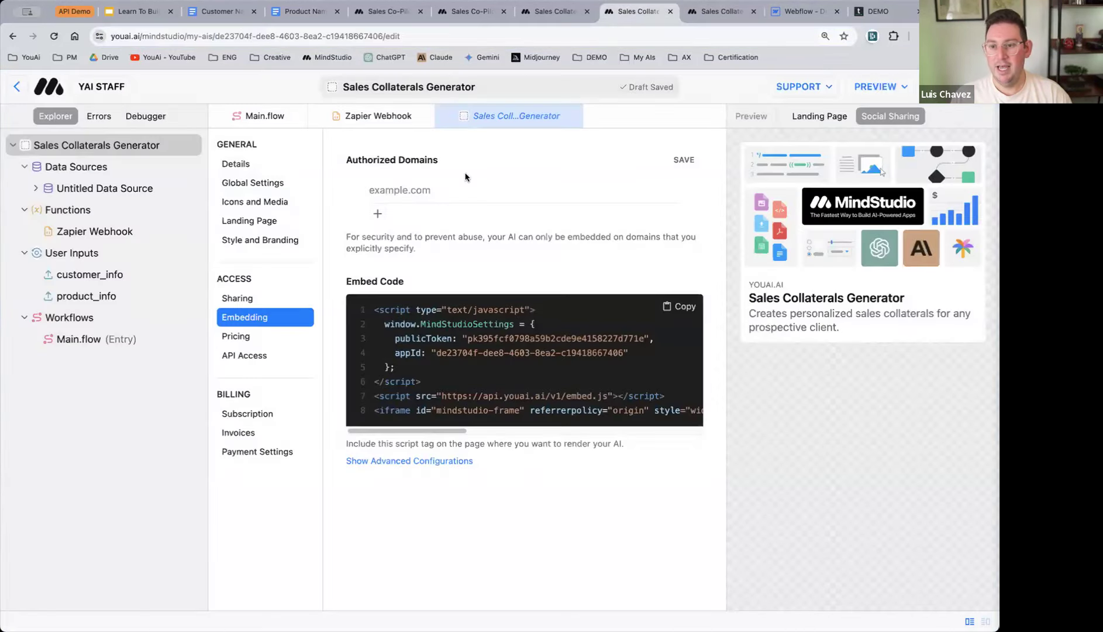
click(397, 186)
key(super+v)
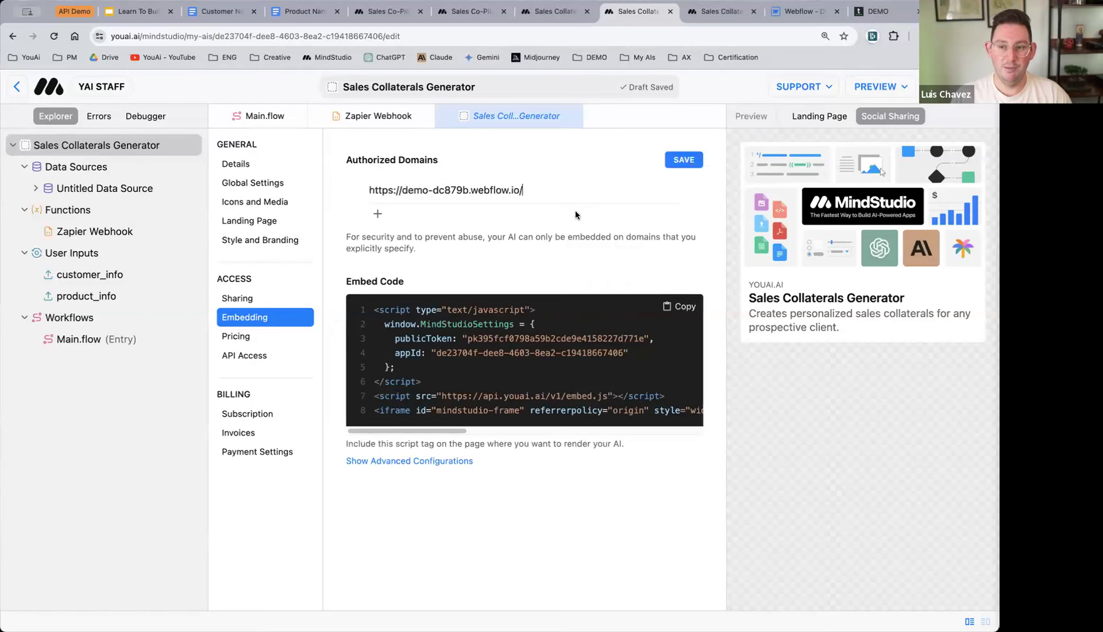
click(685, 161)
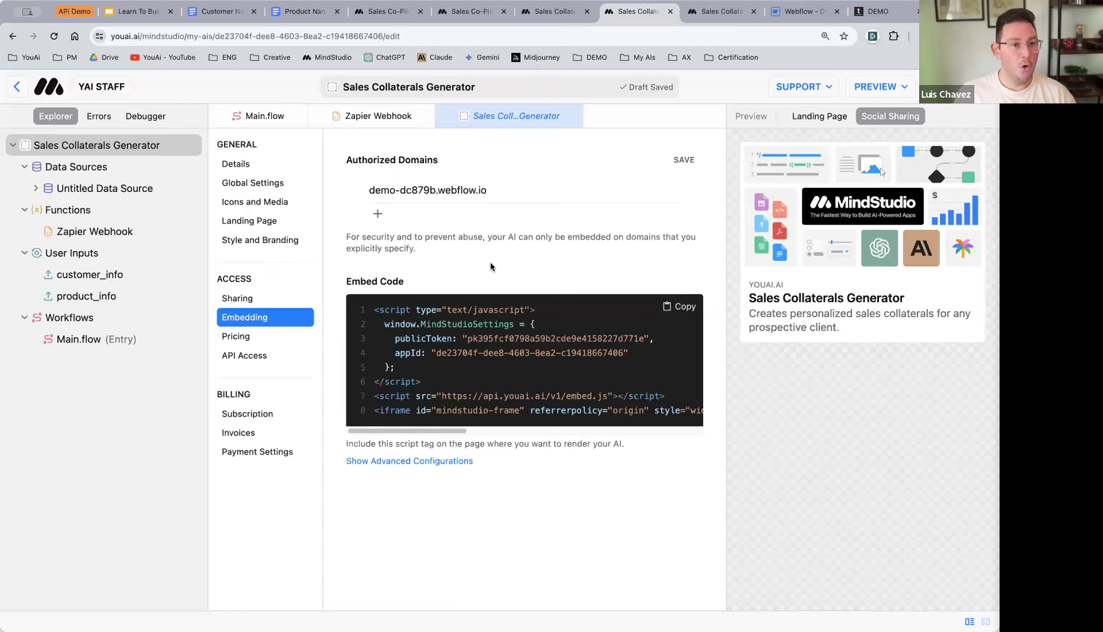
- Show the advanced embedding configurations and examine the advanced embed code's user ID, target ID, debugging and options settings
click(417, 460)
scroll(468, 392, down, 5)
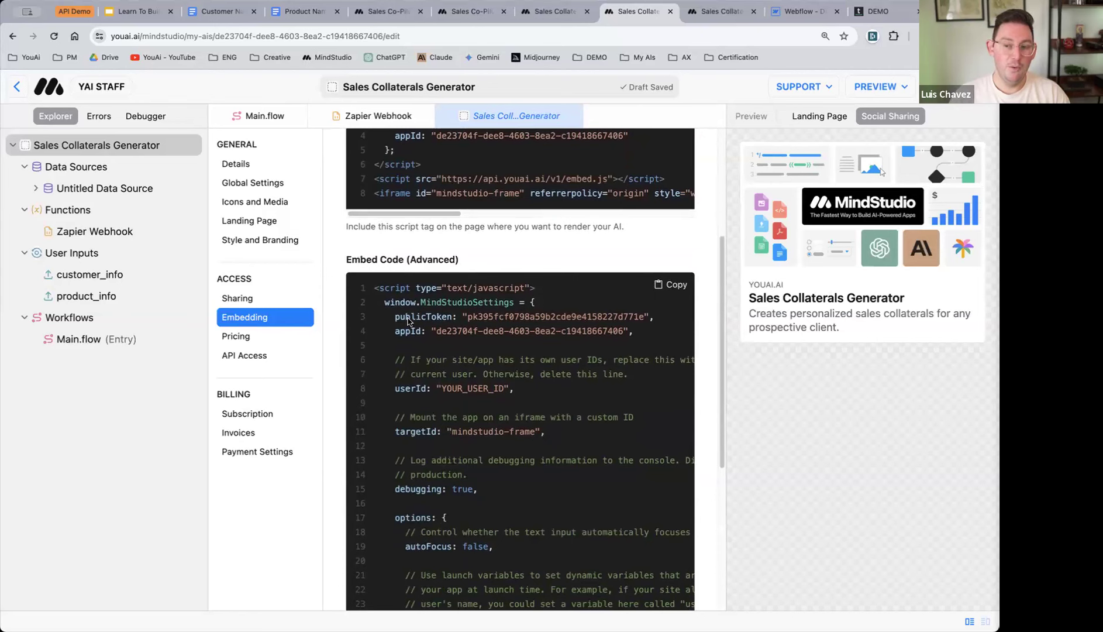
scroll(485, 346, down, 2)
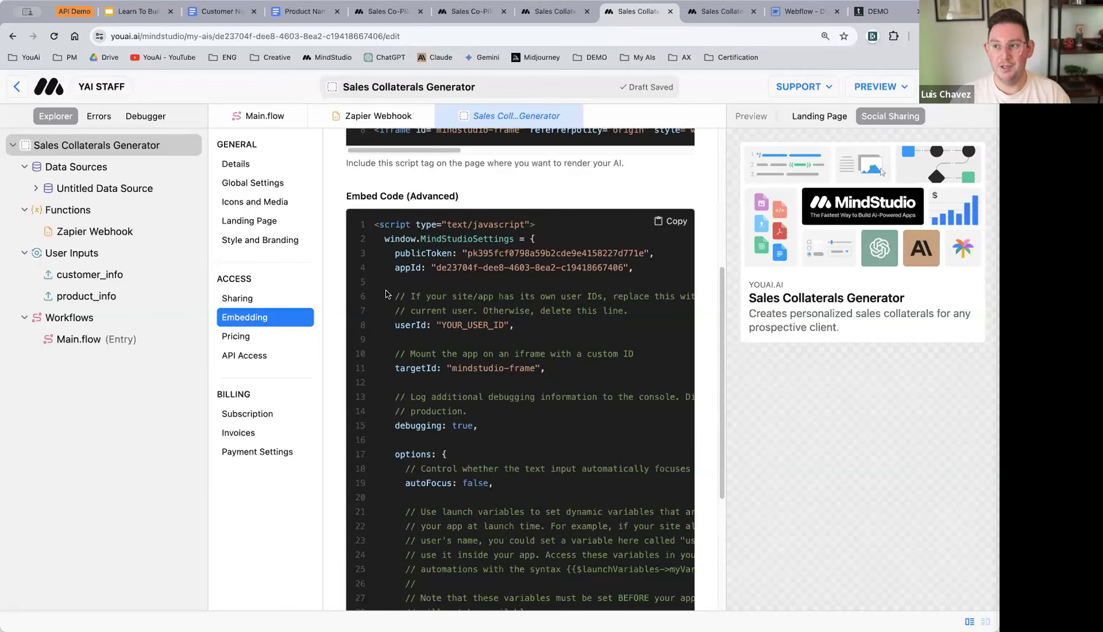
scroll(479, 332, up, 2)
scroll(479, 332, down, 2)
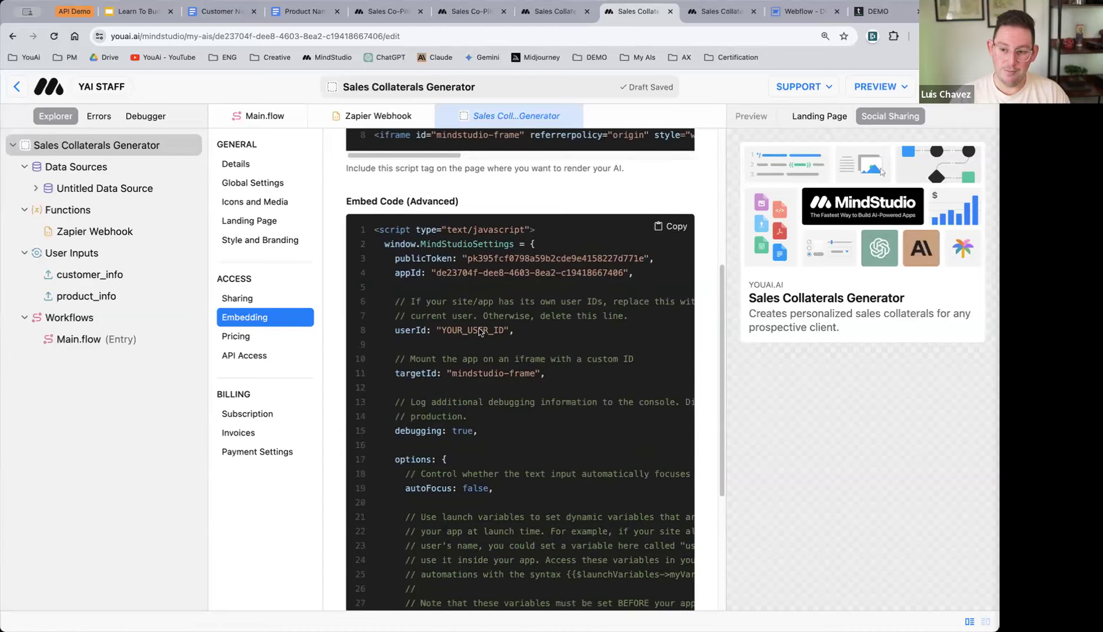
scroll(479, 331, up, 3)
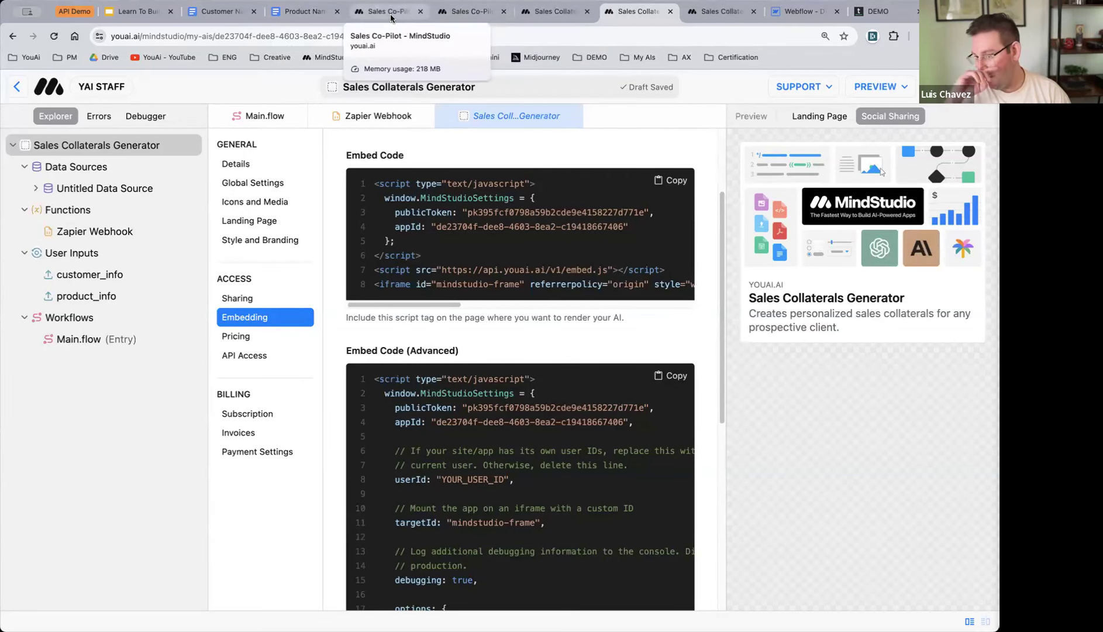
- Close the MindStudio, Webflow Designer and published DEMO browser tabs and expand the API Demo tab group
click(420, 13)
click(420, 12)
click(421, 12)
click(420, 13)
click(420, 13)
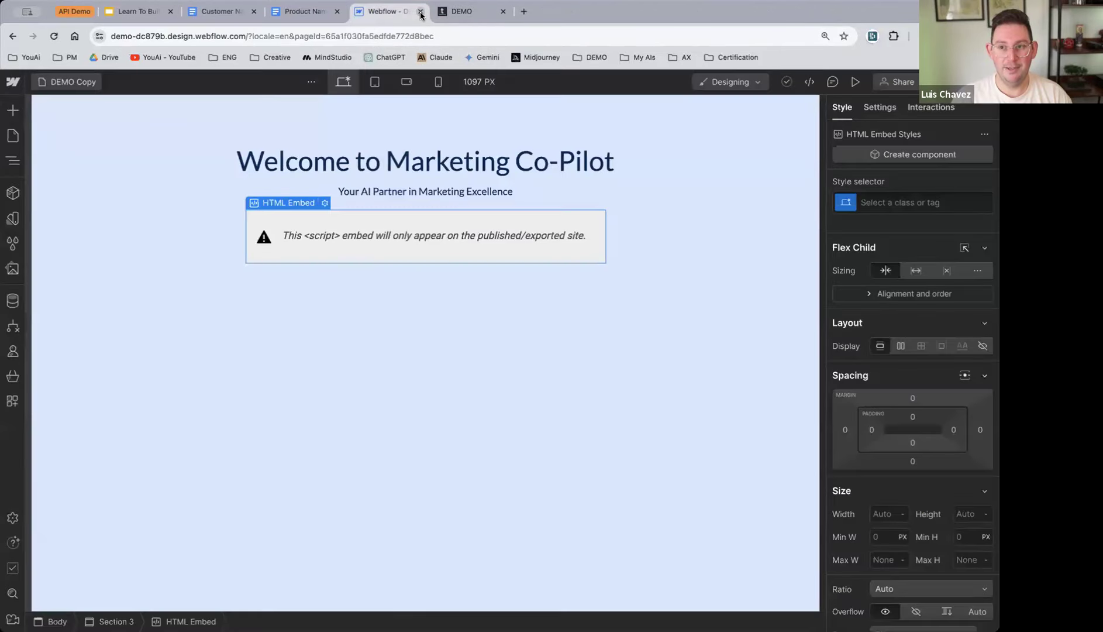
click(420, 13)
click(421, 13)
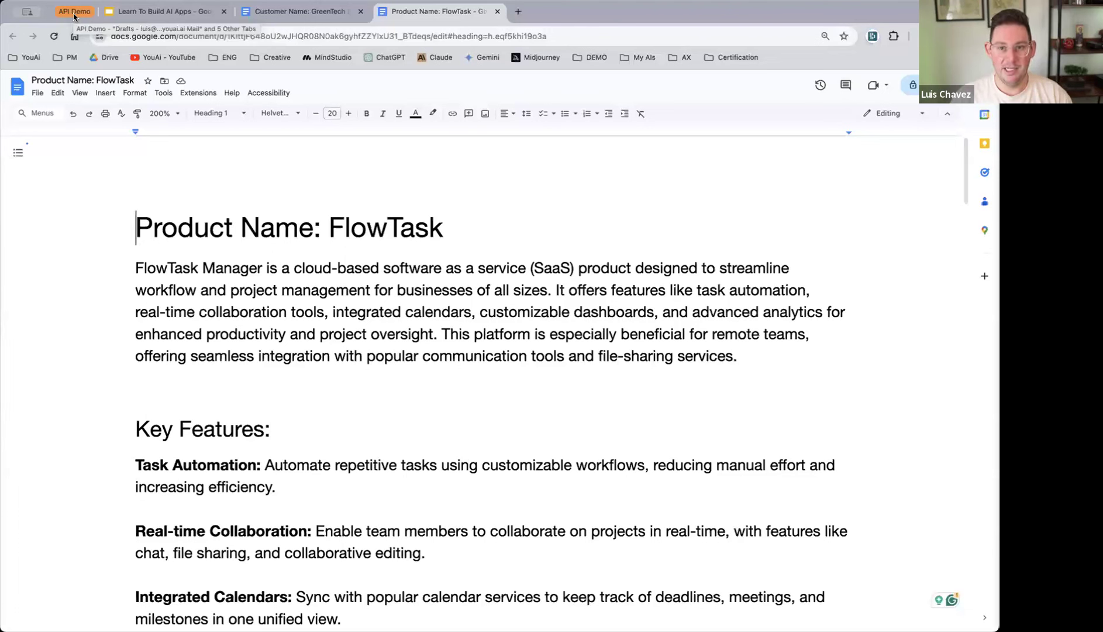
click(74, 12)
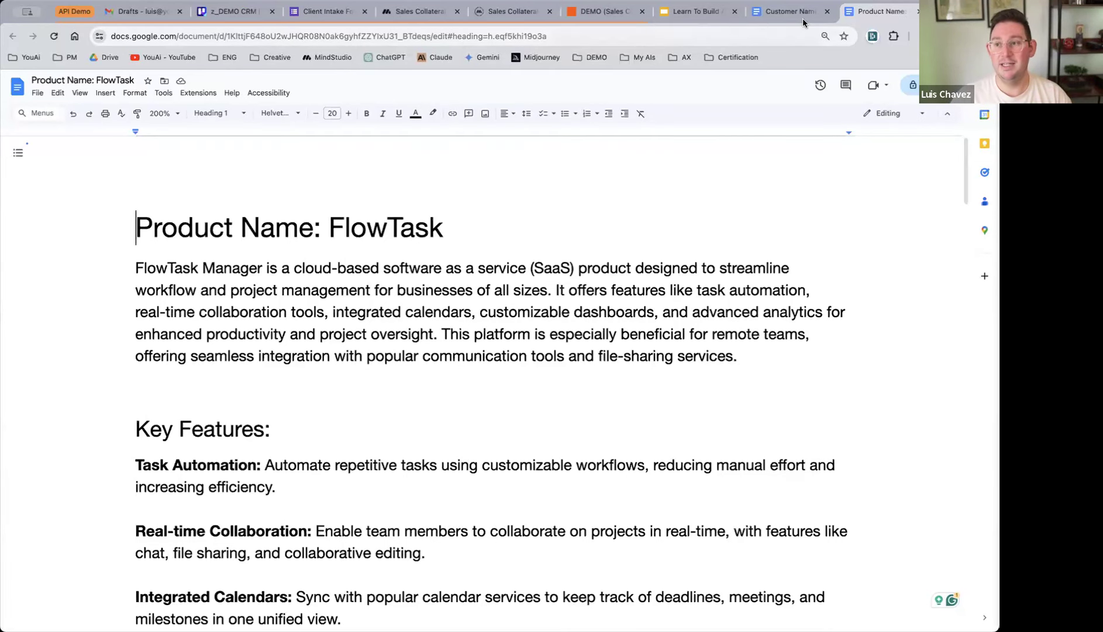
click(918, 11)
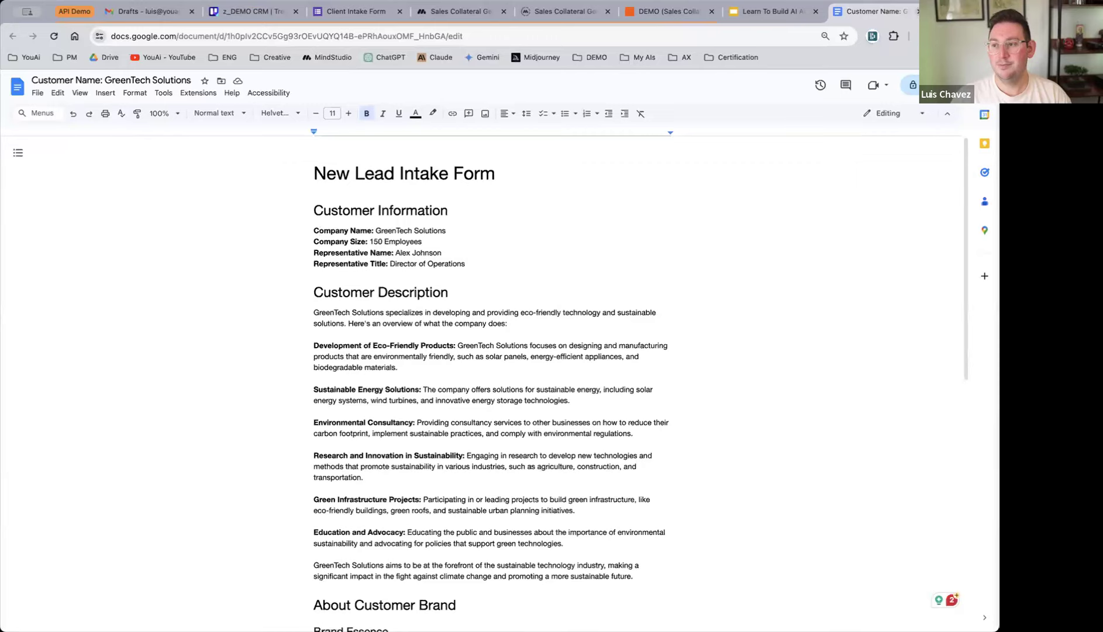
click(918, 12)
key(ctrl+shift+t)
key(ctrl+shift+t)
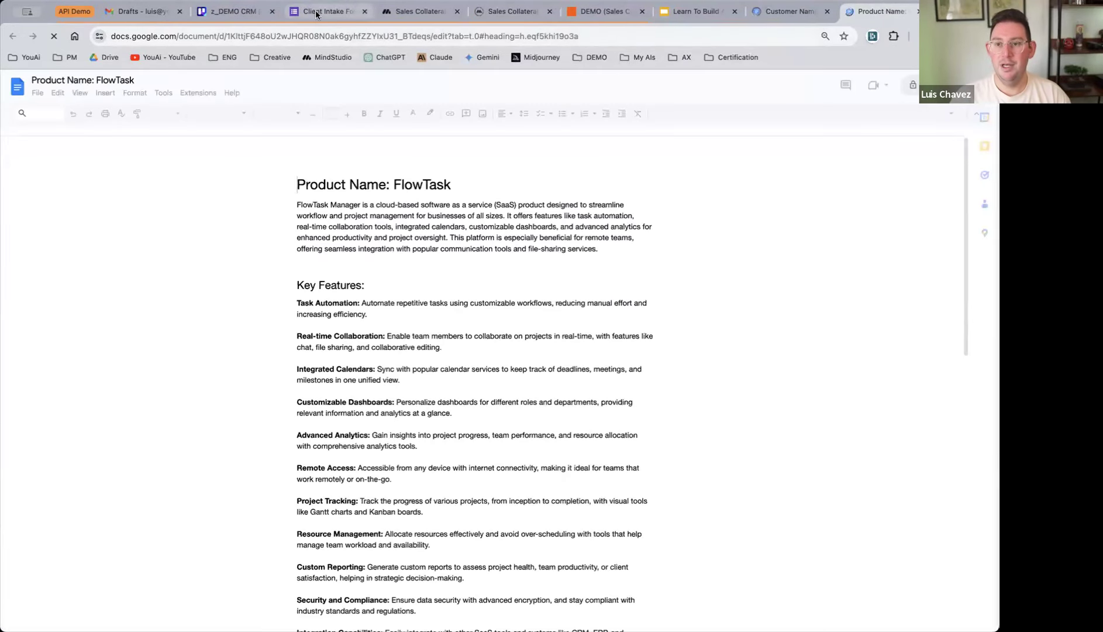
- View the Client Intake Form, the Sales Collateral Generator's generated document and its Logic.flow automation, and return to the form
click(321, 10)
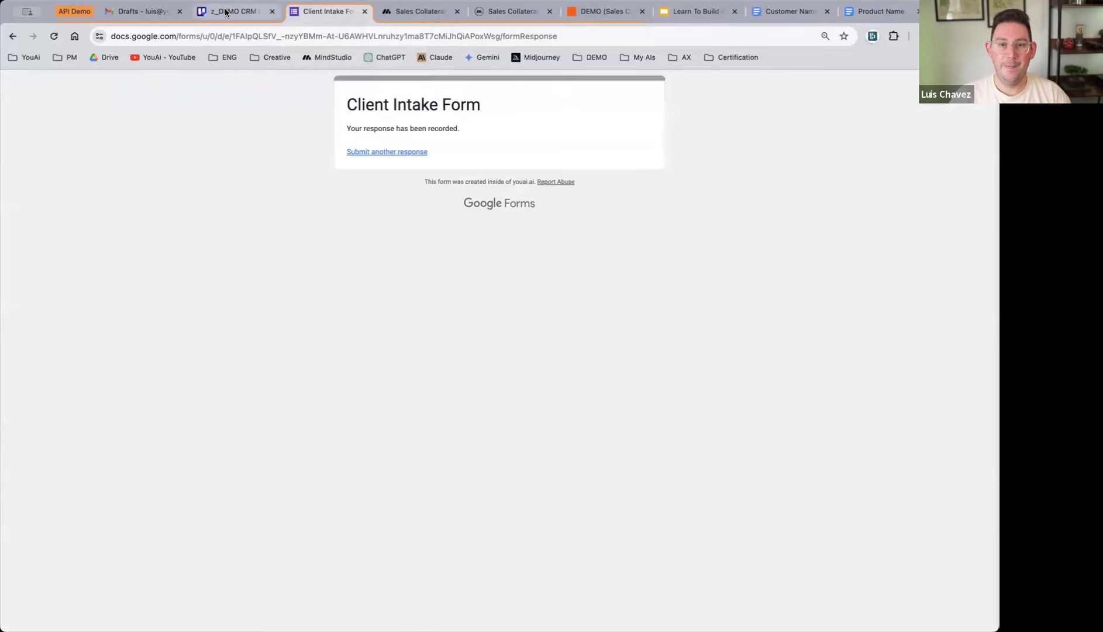
click(502, 12)
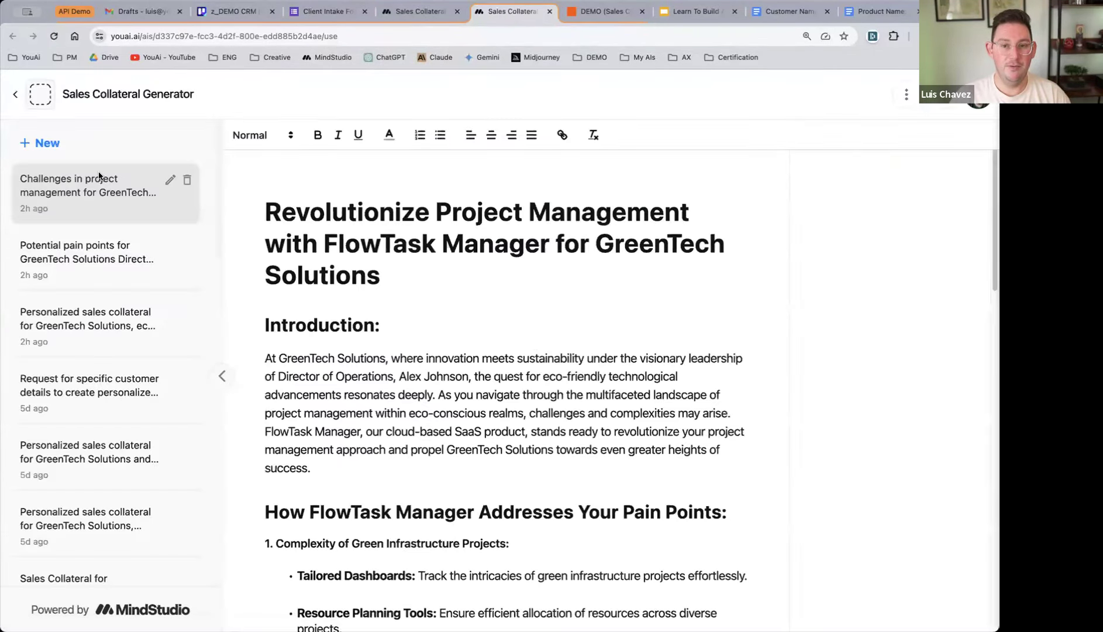
click(411, 13)
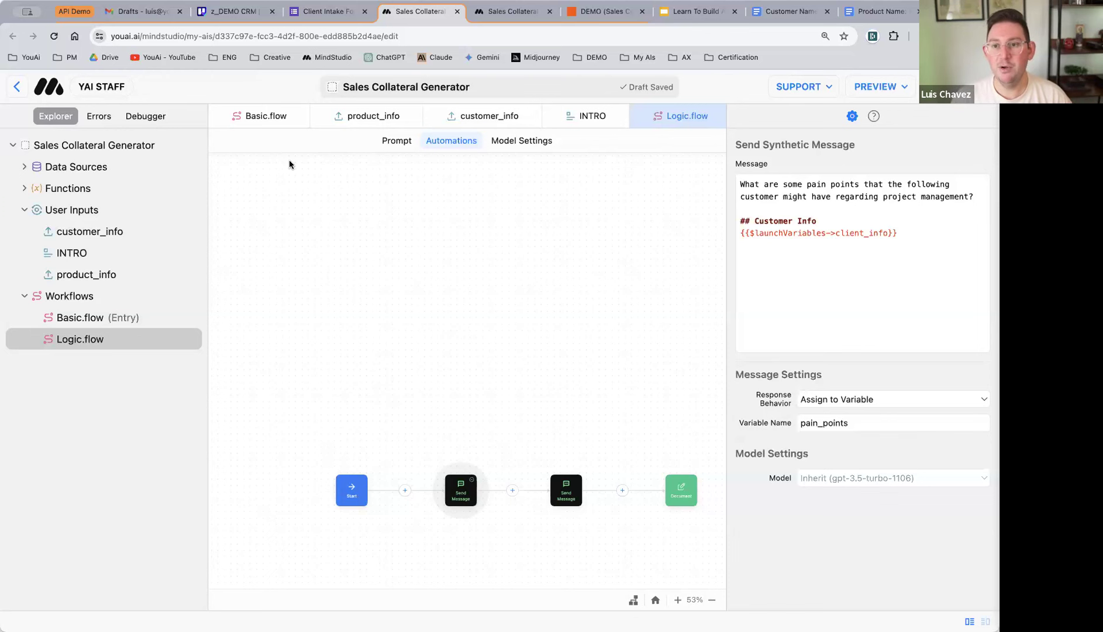
click(325, 11)
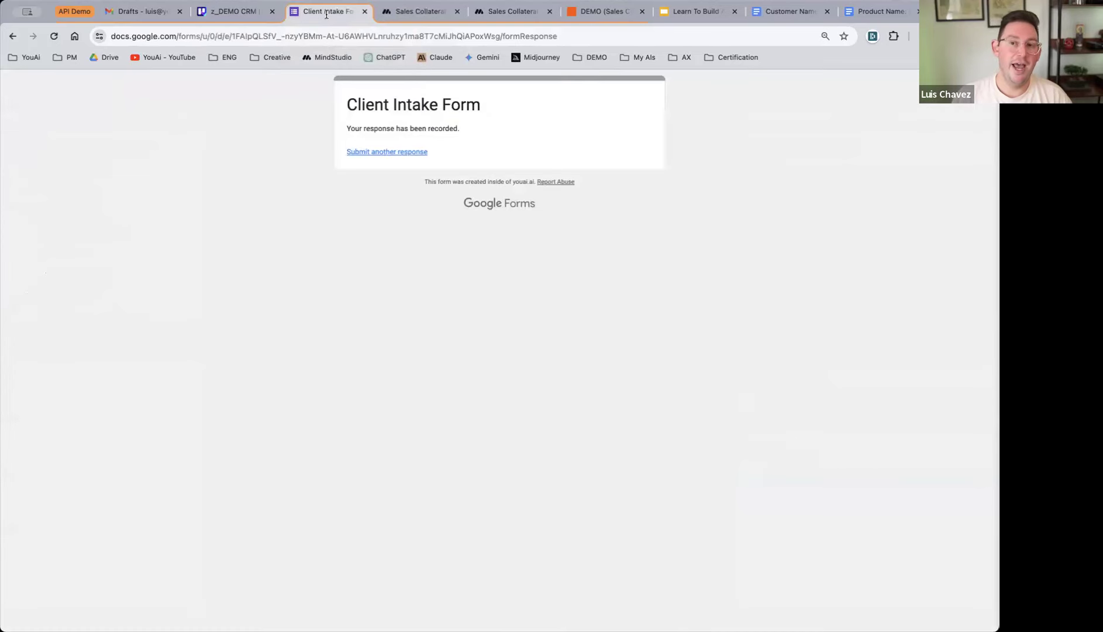
- Start another Client Intake Form response and enter GreenTech Solutions as the company name
click(354, 152)
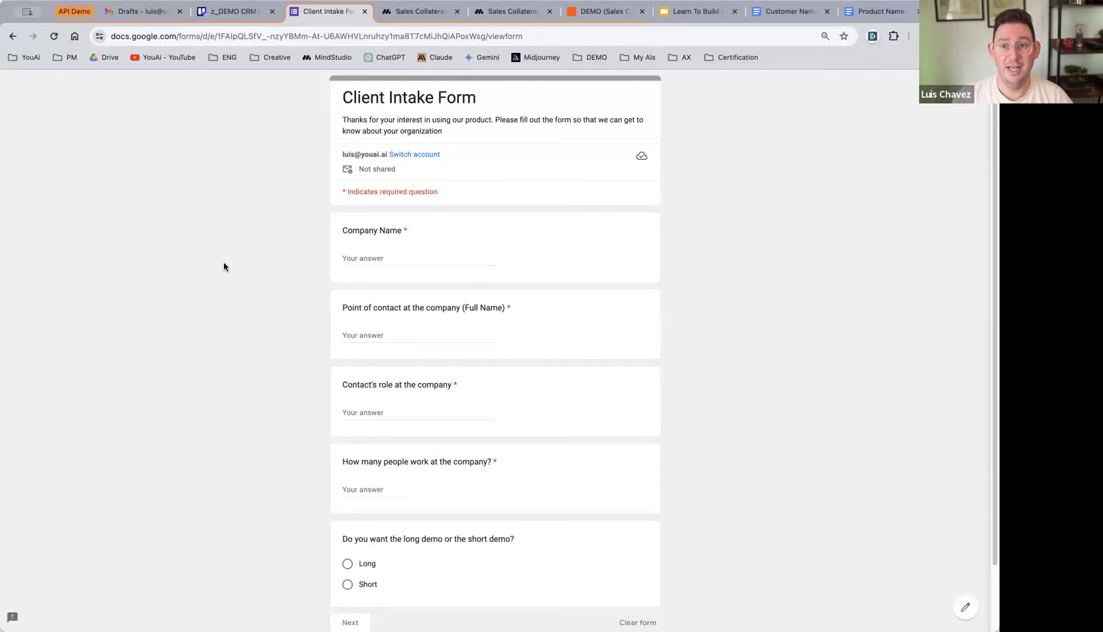
click(394, 253)
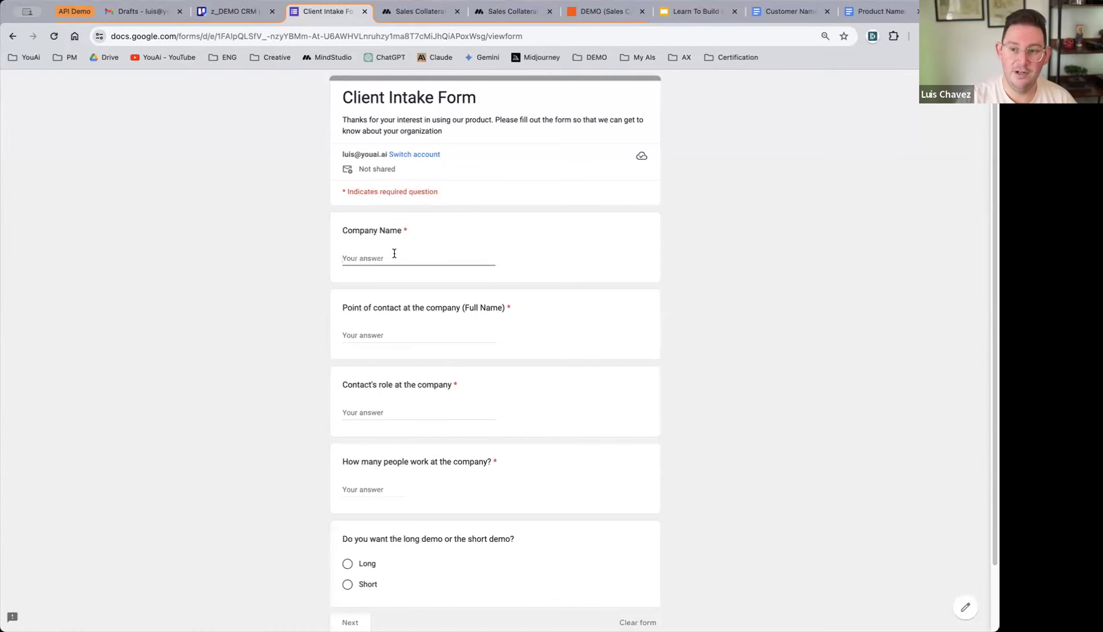
key(ctrl+plus)
key(ctrl+plus)
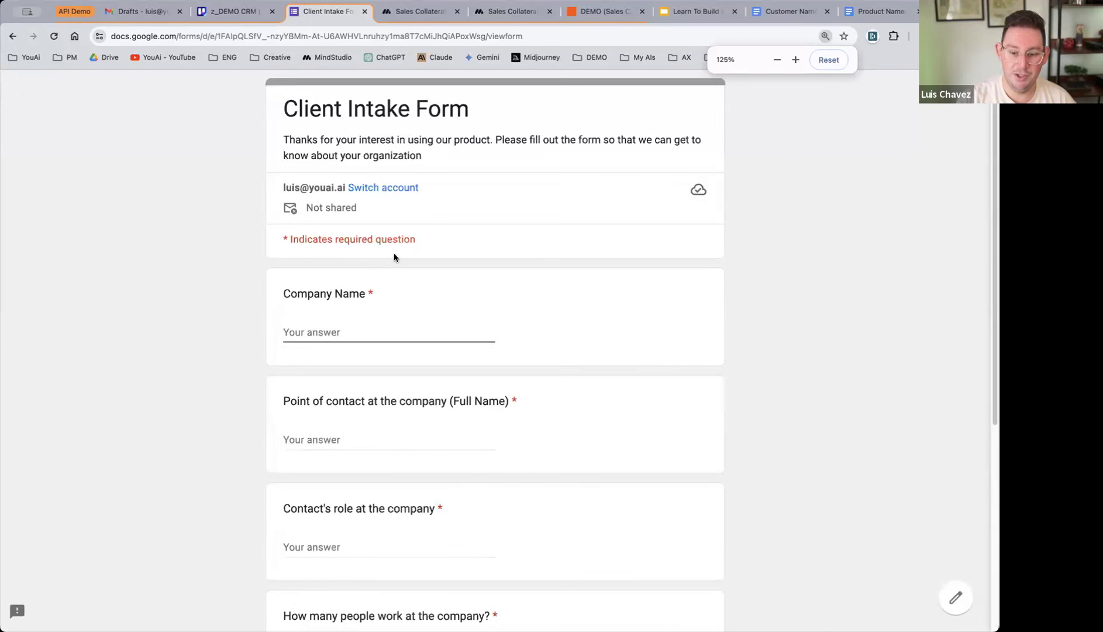
text(Gree)
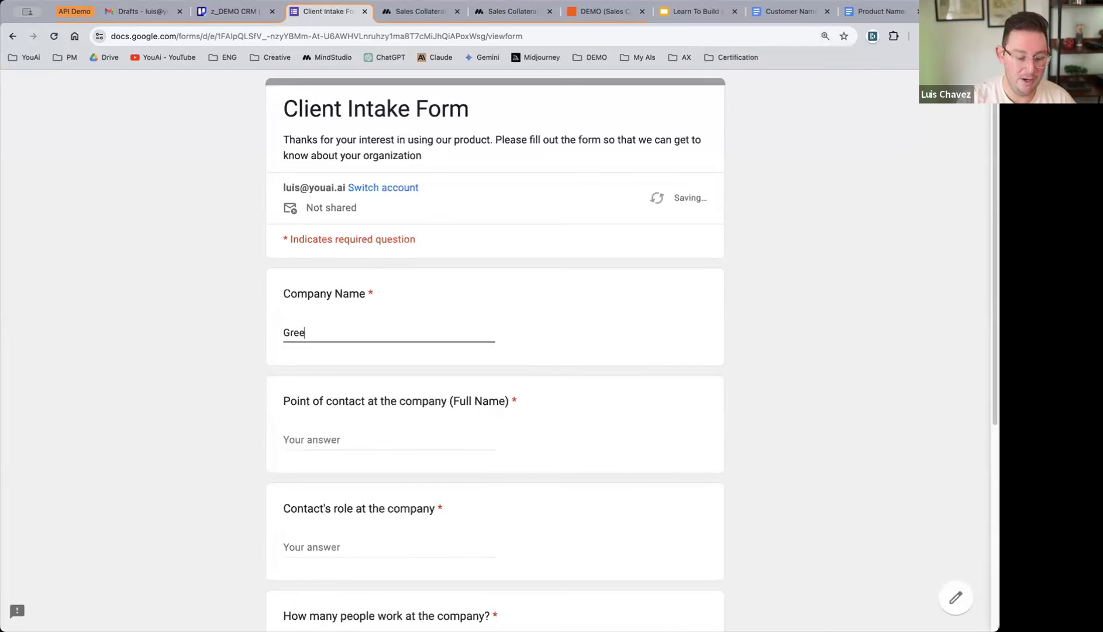
text(nTech)
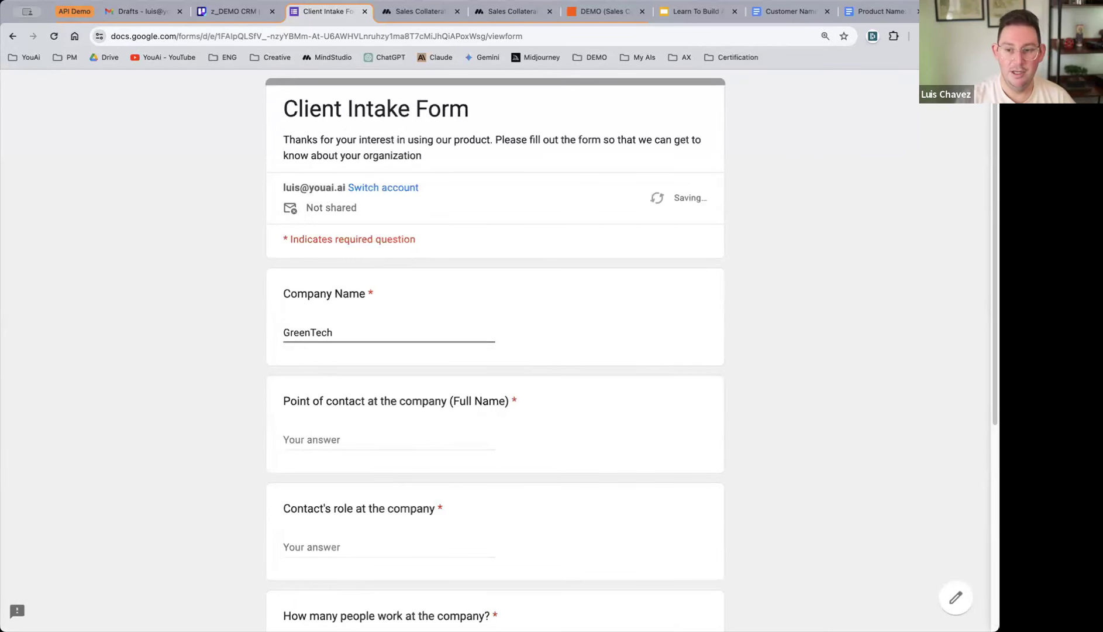
text( Solutions)
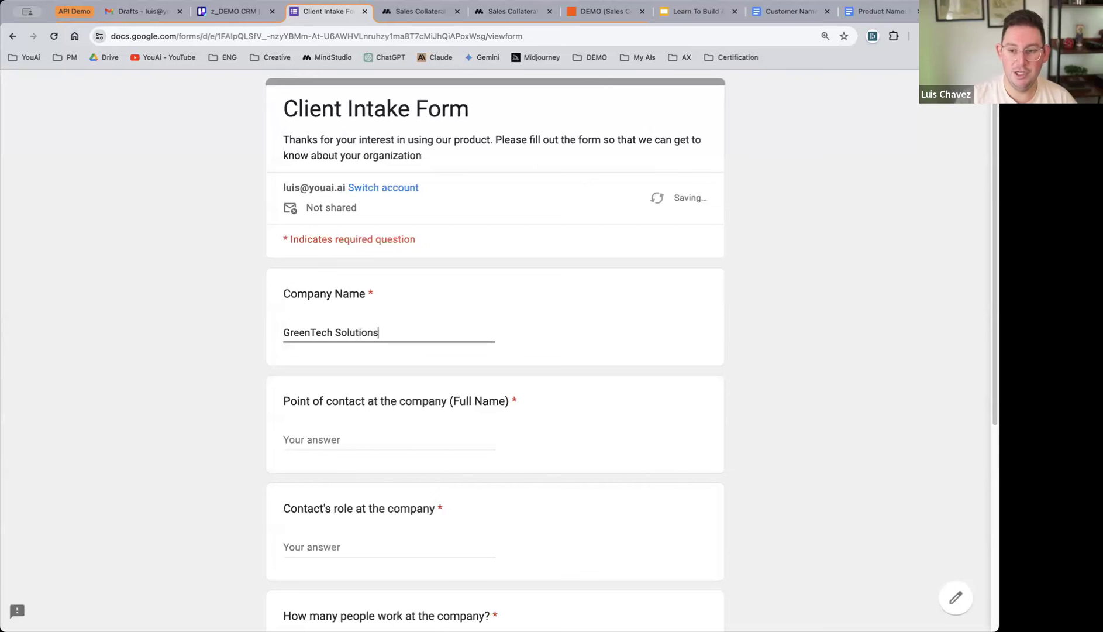
- Fill in the contact's full name, the role Director of Operations and a company size of 150 people
click(358, 443)
text(Ale)
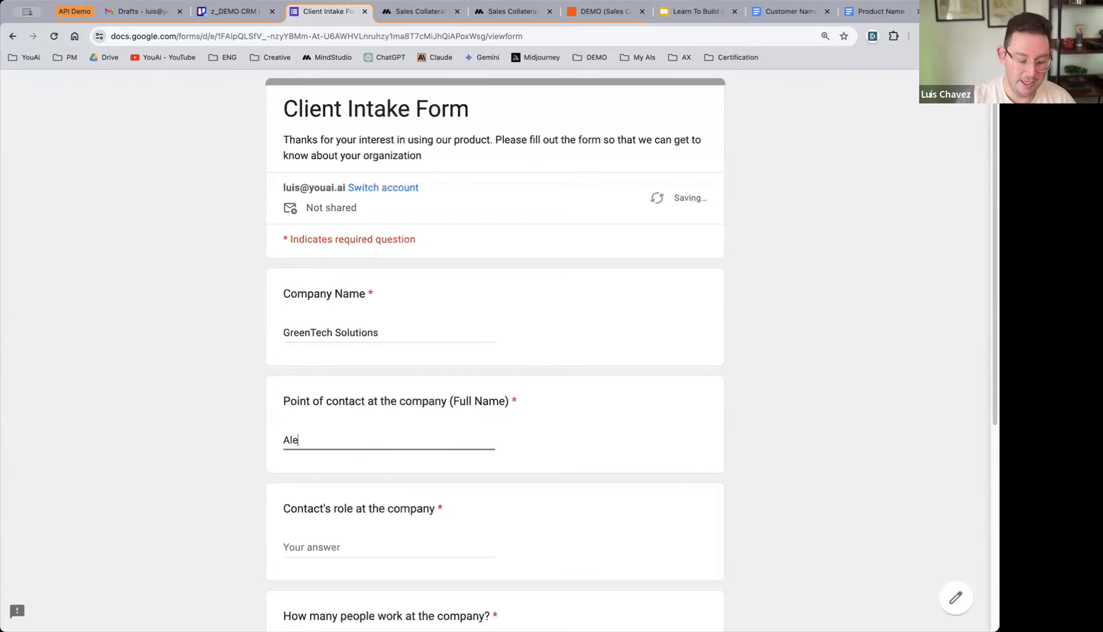
text(x Johnson)
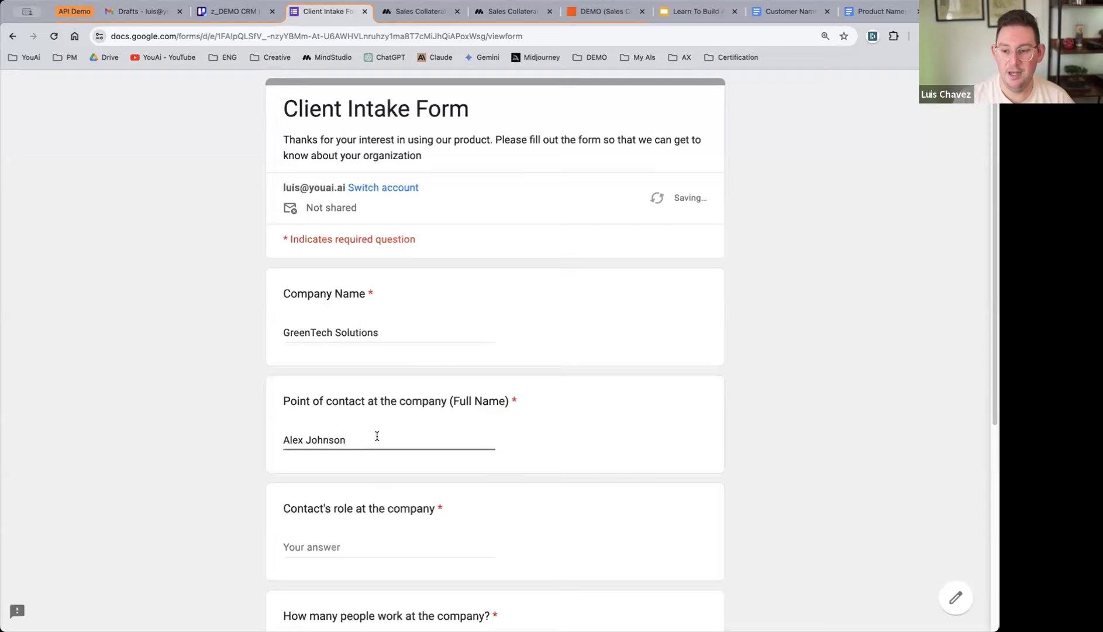
scroll(377, 436, down, 4)
click(352, 401)
text(Director of Operations)
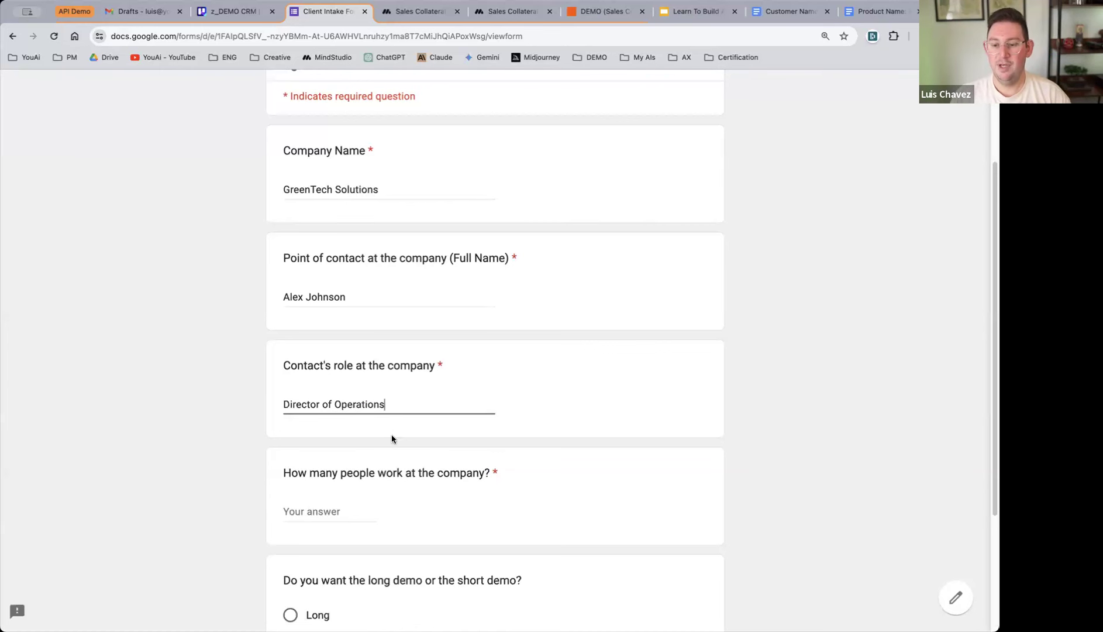
key(Tab)
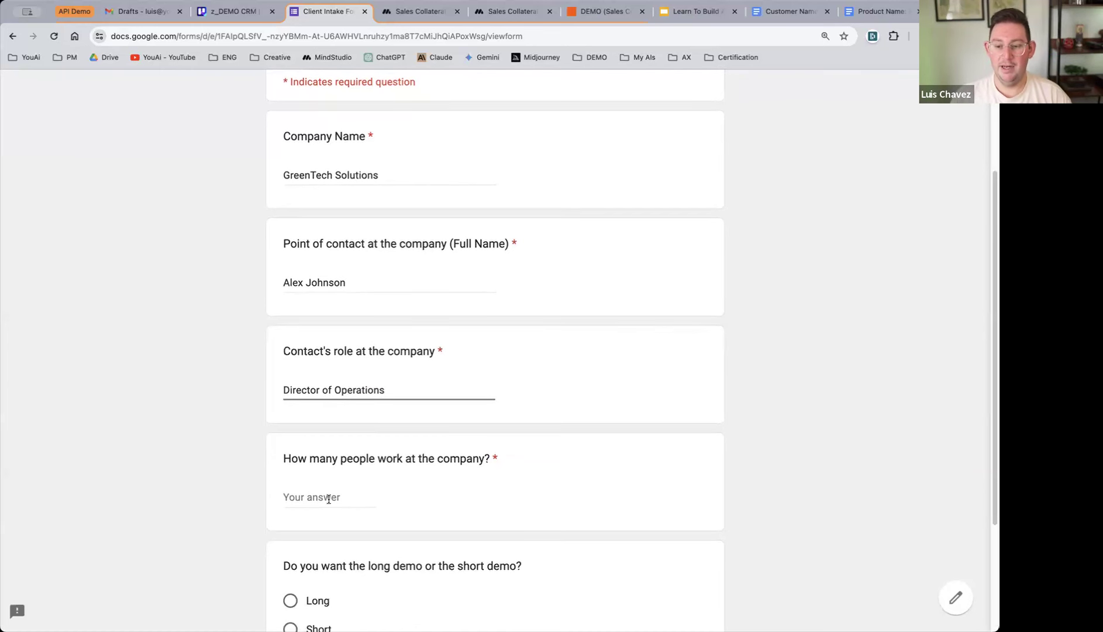
text(150)
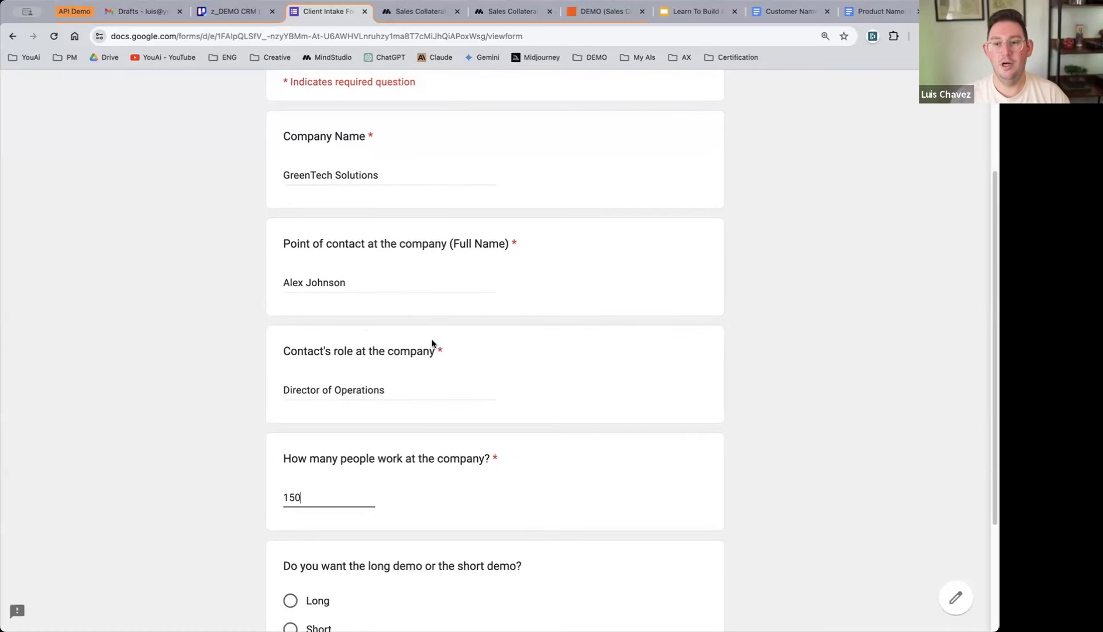
- Choose the Short demo option and continue to the form's company information section
scroll(434, 344, down, 5)
scroll(496, 350, down, 1)
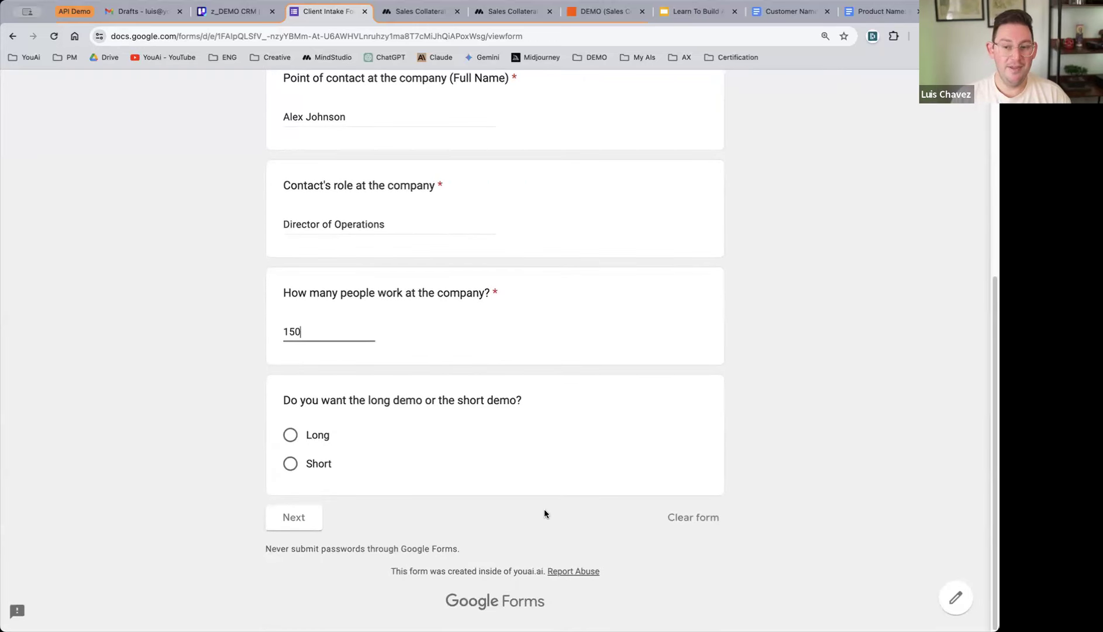
click(472, 512)
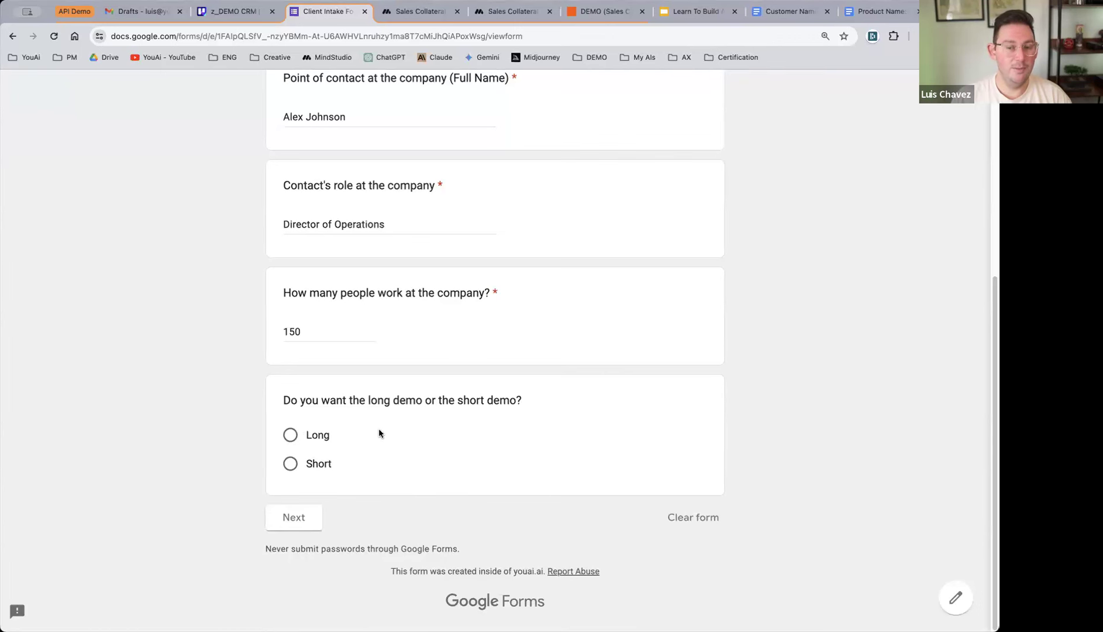
click(291, 463)
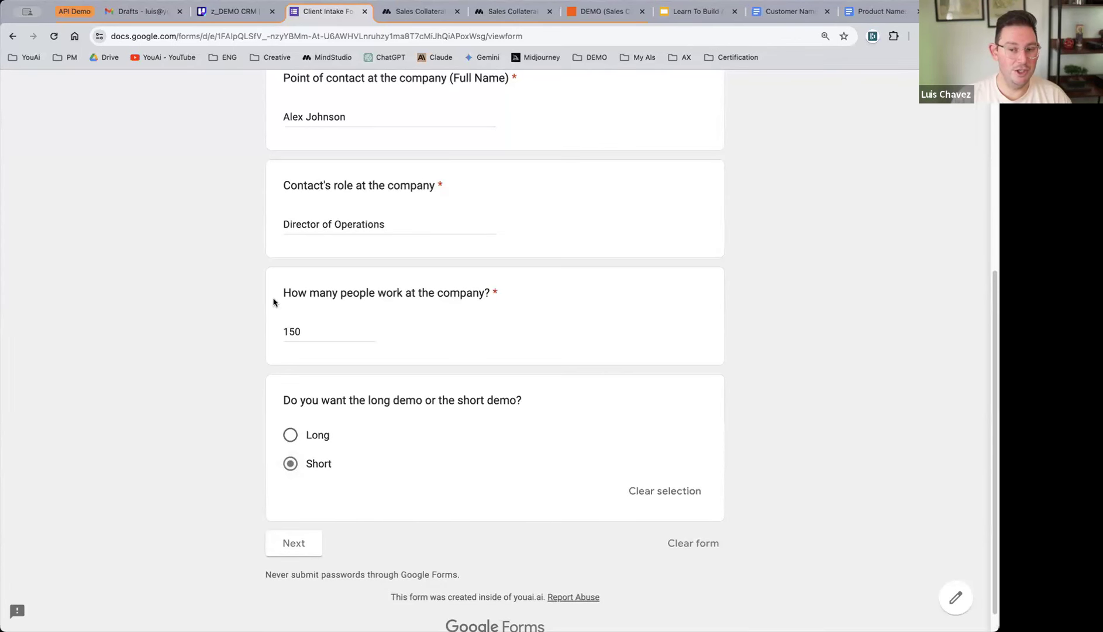
click(297, 546)
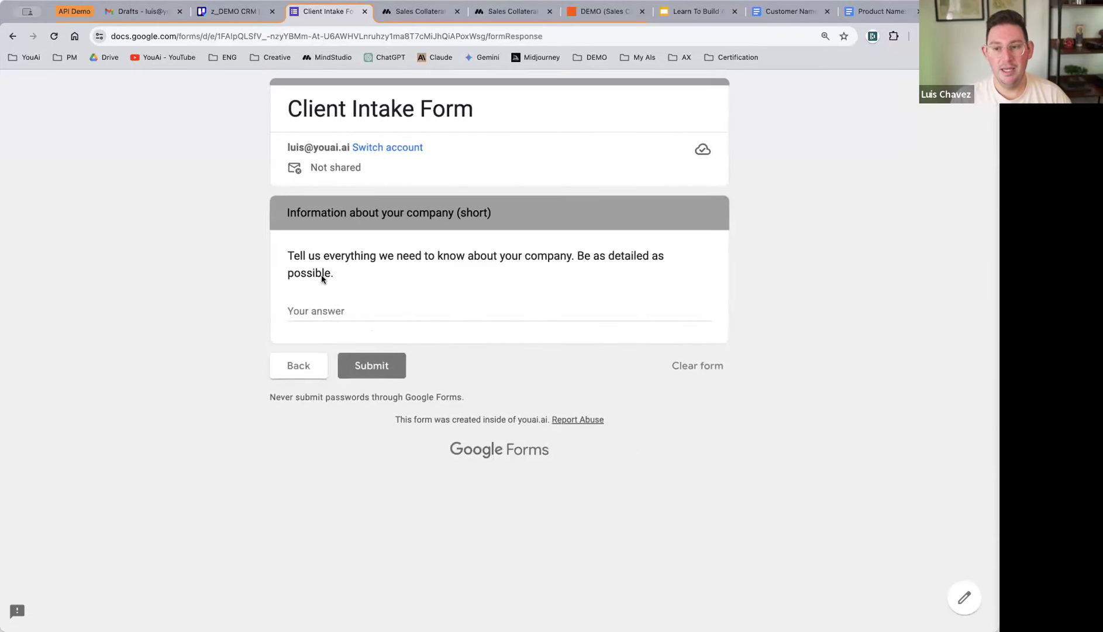
- Copy the entire GreenTech Solutions customer document into the form's company information answer and submit the response
click(806, 13)
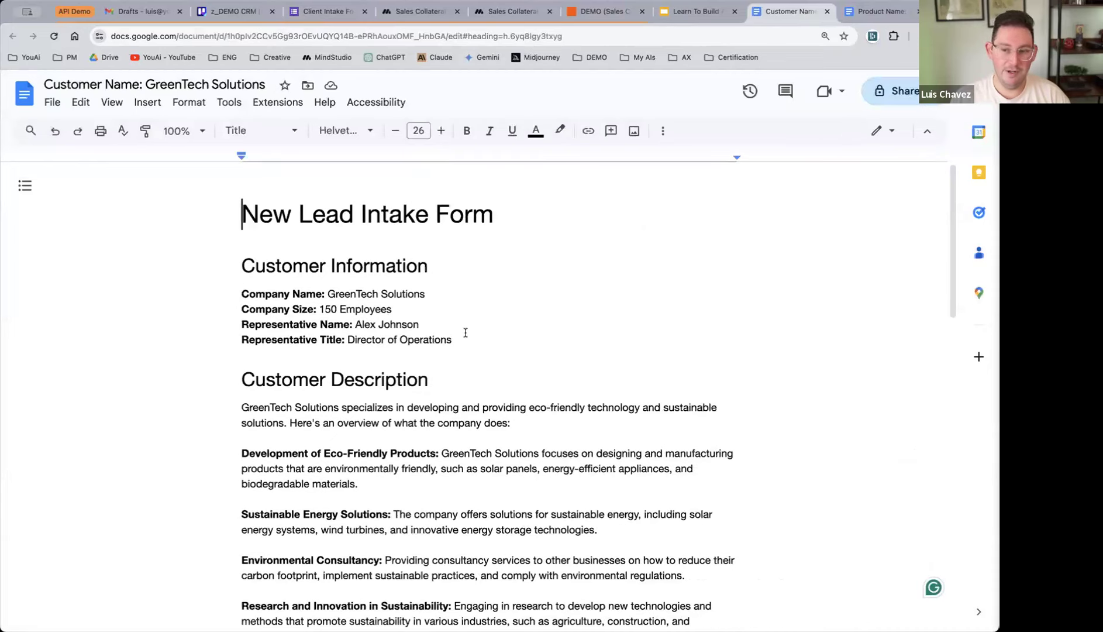
key(super+a)
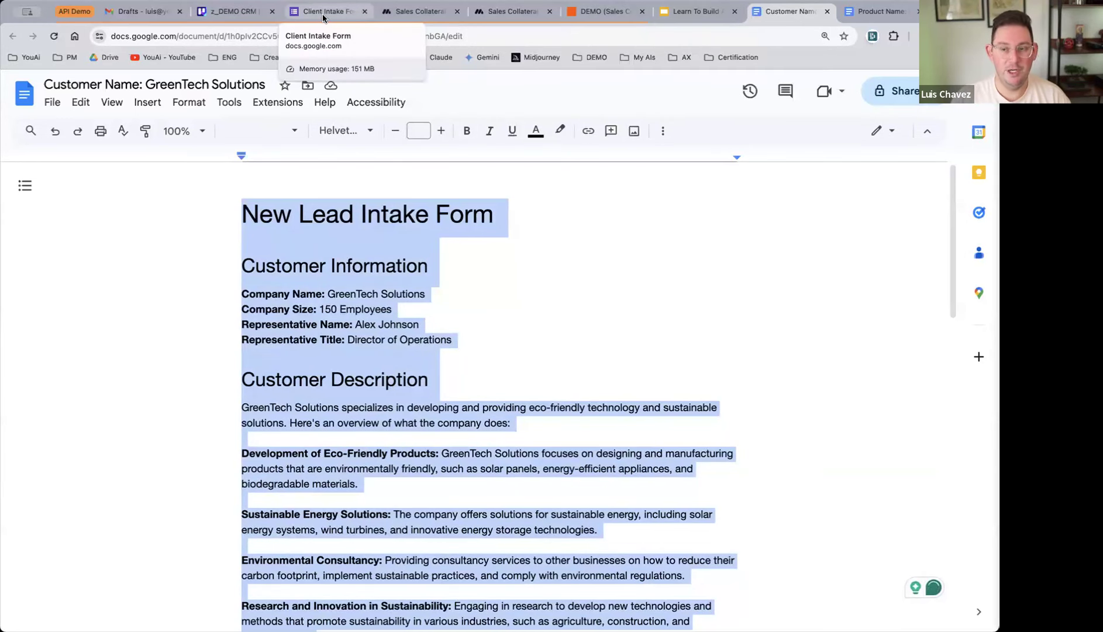
click(324, 16)
click(297, 305)
key(ctrl+v)
scroll(361, 409, down, 4)
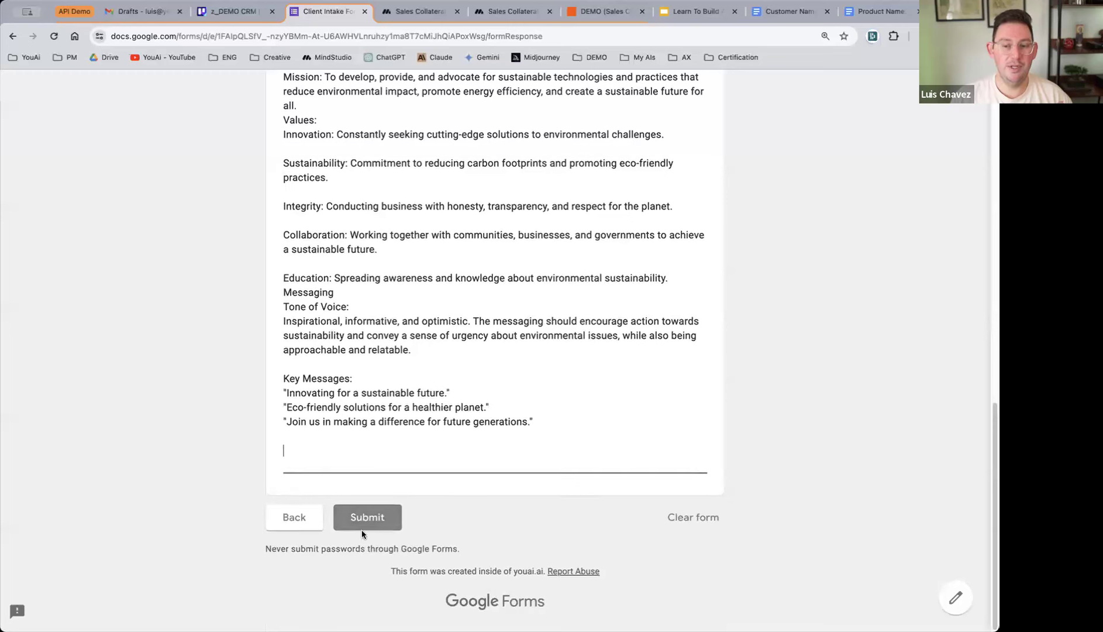
click(361, 525)
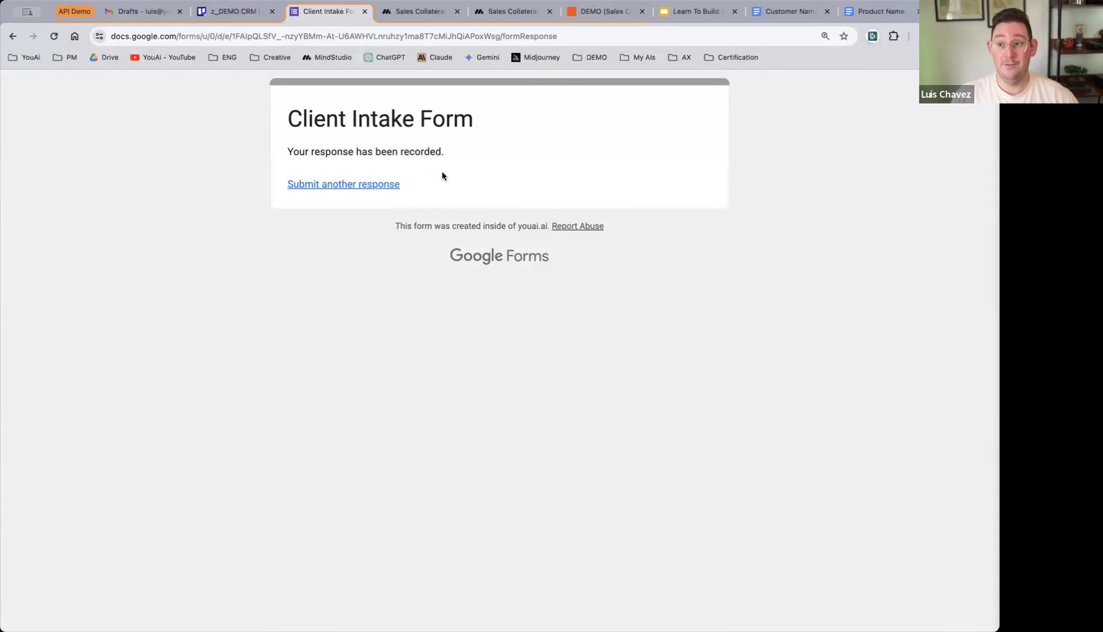
- Open the Zap's parent folder in a separate Zapier tab and view the Pt. 1 Google Form To Trello Card Zap
click(592, 12)
scroll(307, 236, up, 1)
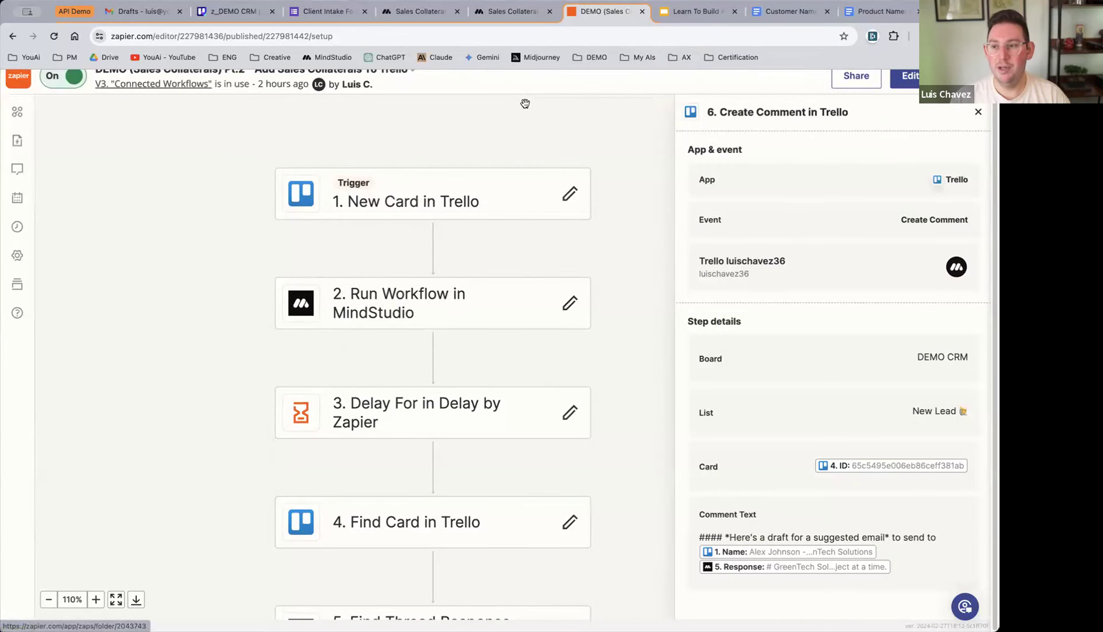
right_click(17, 88)
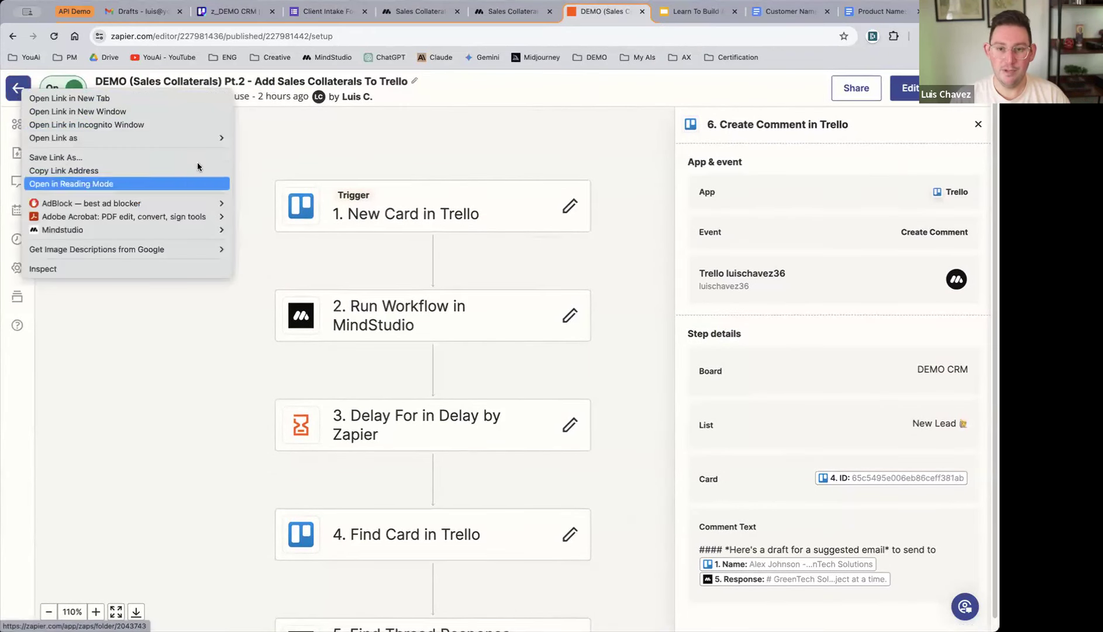
click(96, 98)
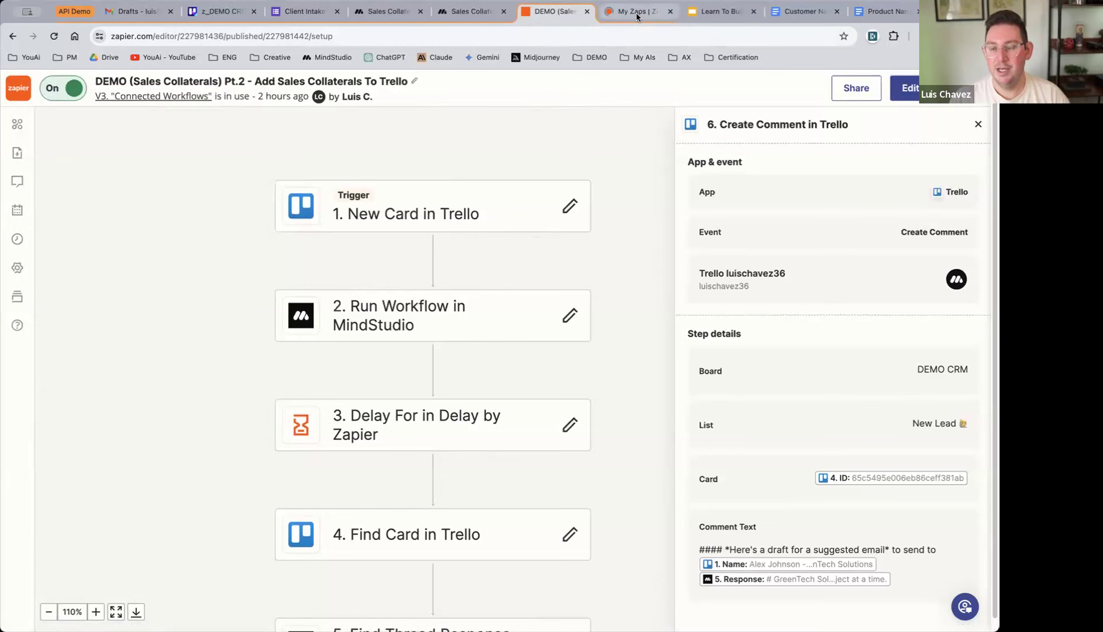
click(636, 13)
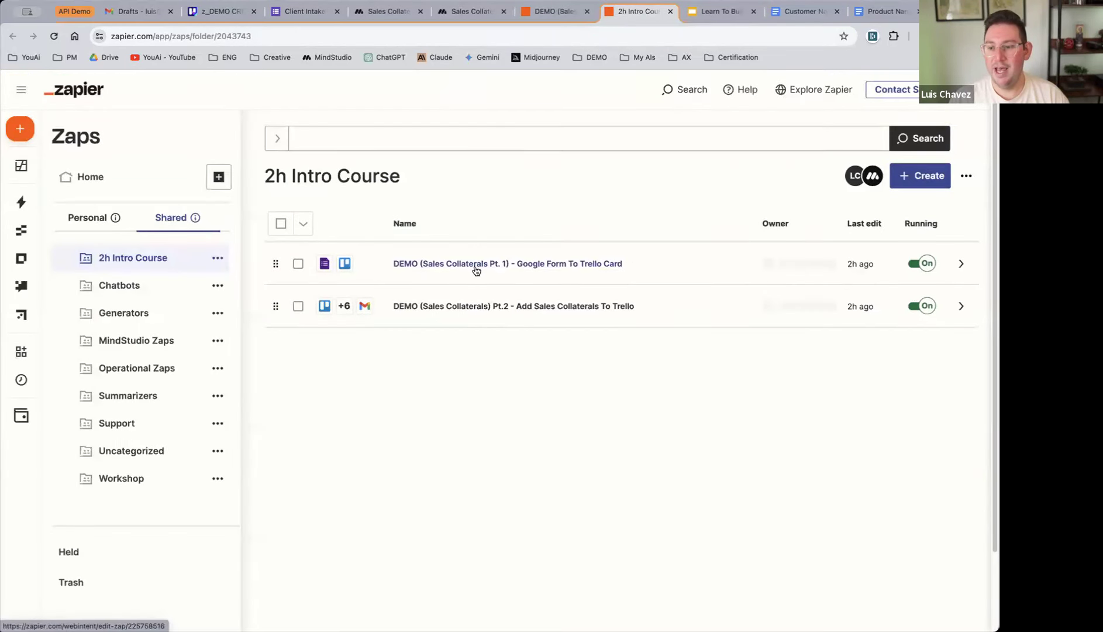
click(531, 267)
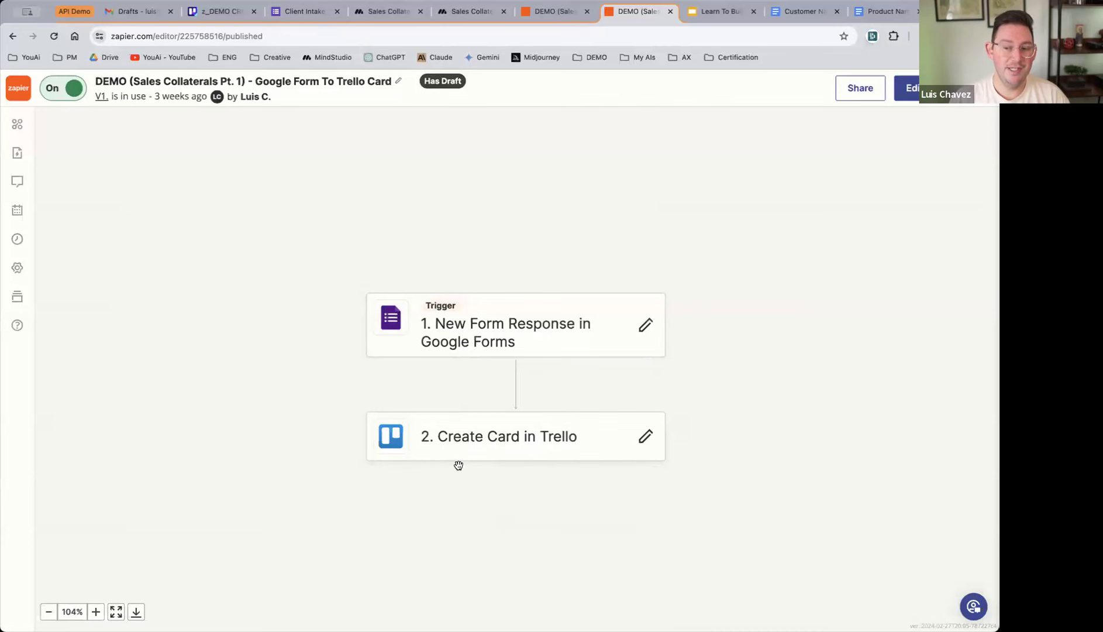
- Switch to the z_DEMO CRM board in Trello and examine the GreenTech Solutions card in the New Lead list
click(216, 11)
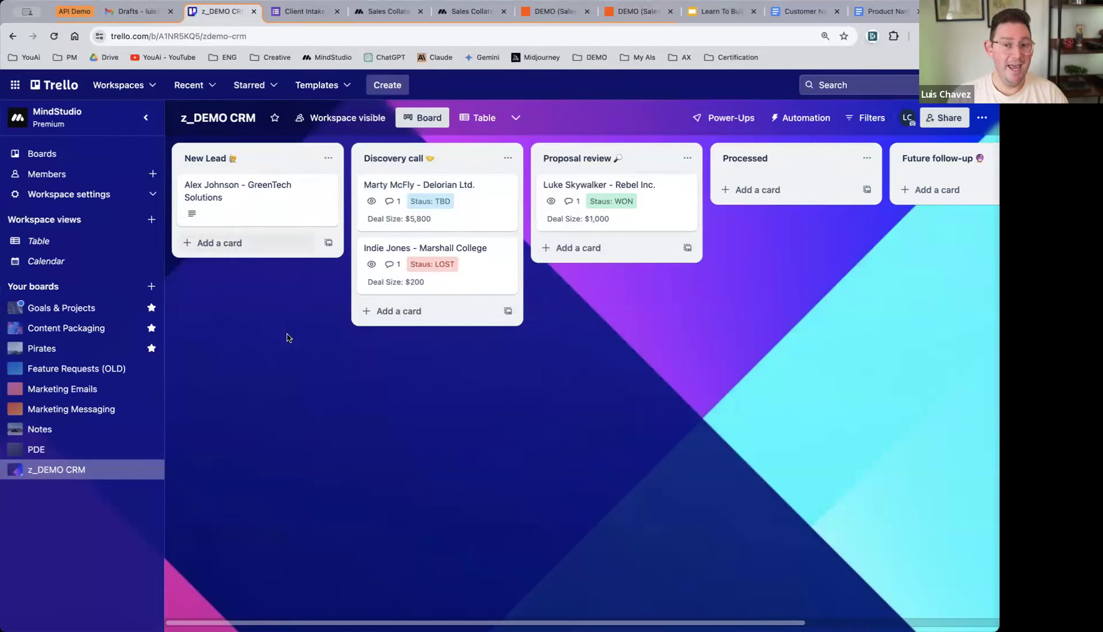
click(245, 208)
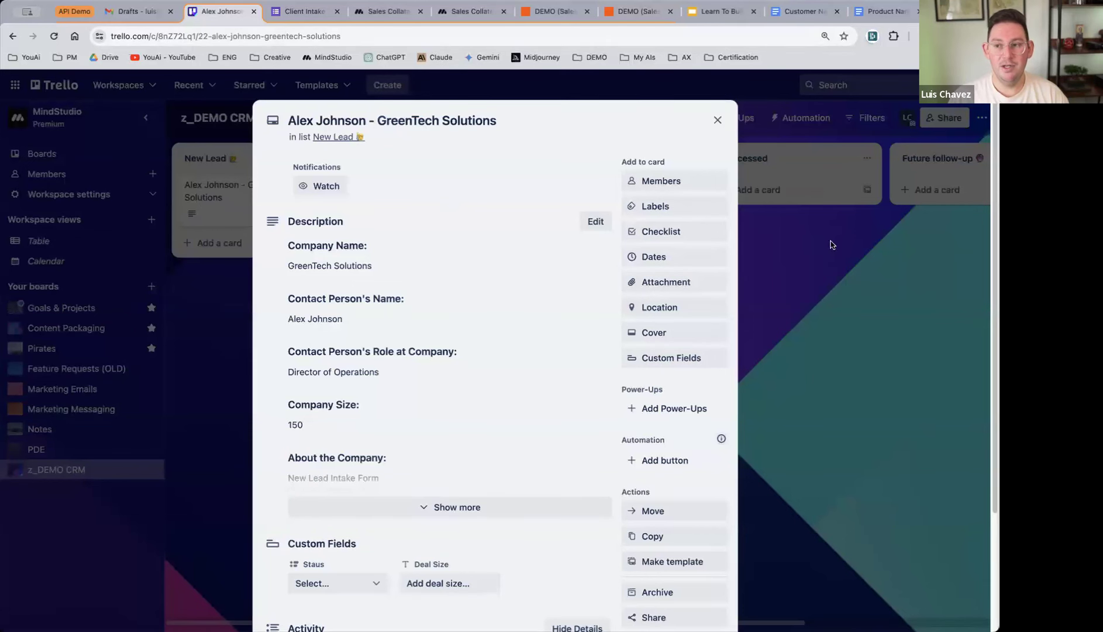
click(830, 243)
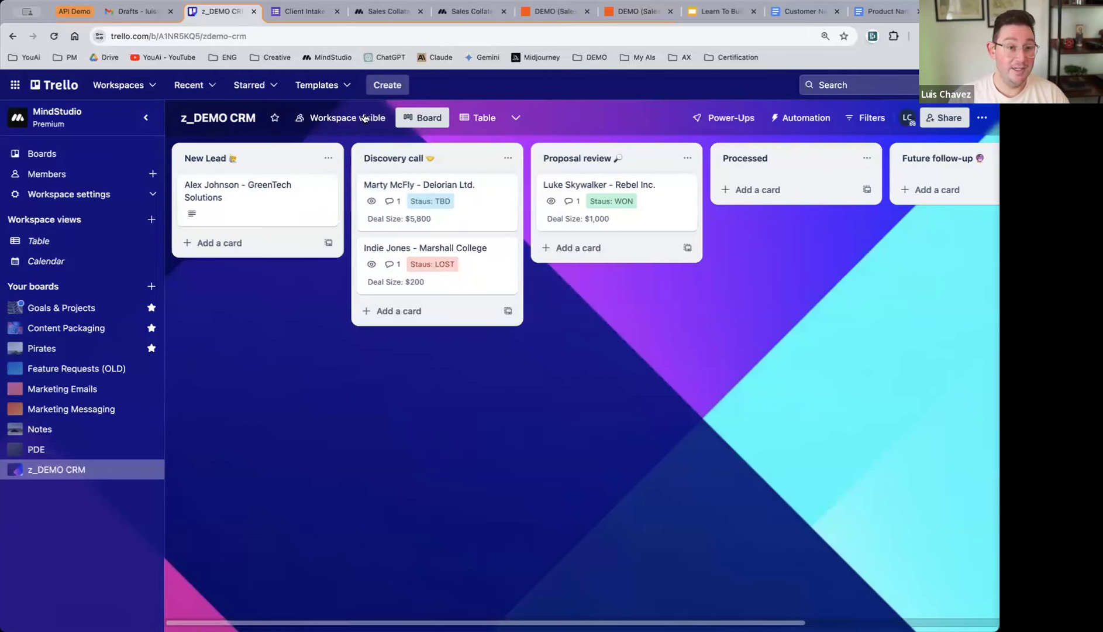
click(251, 196)
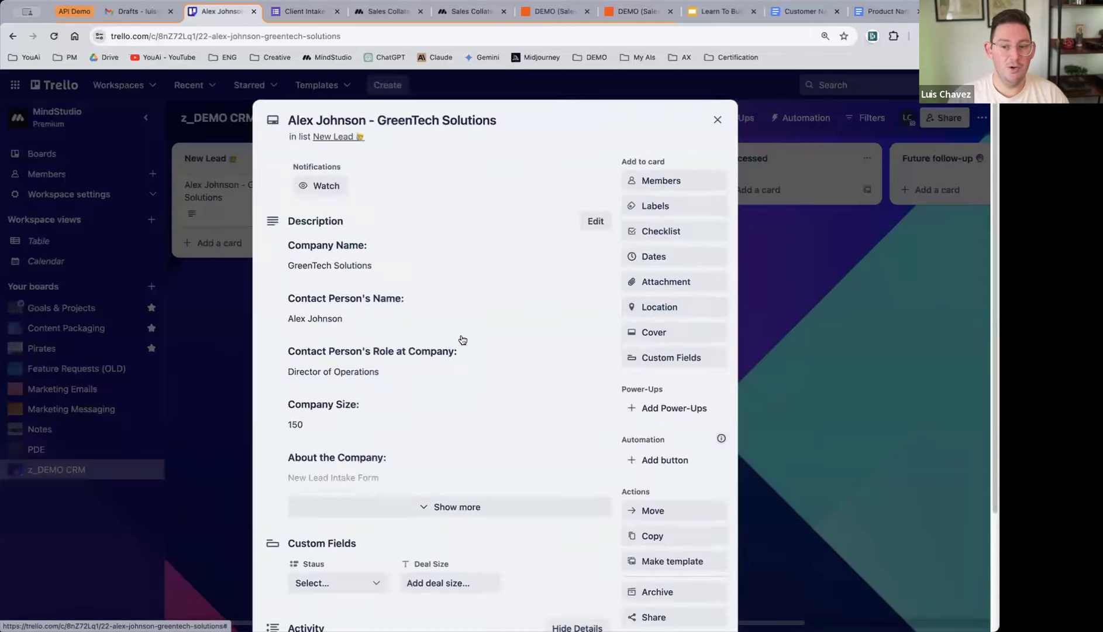
scroll(465, 344, down, 3)
scroll(399, 428, up, 3)
click(717, 120)
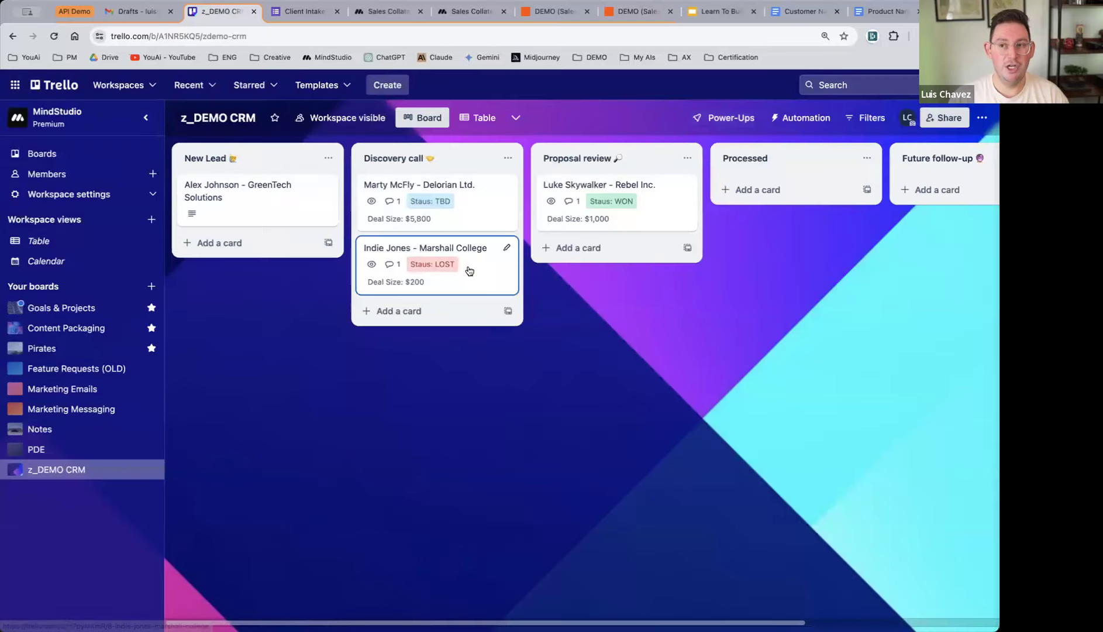
- Switch to Gmail and check the drafts folder at an enlarged page size
click(147, 14)
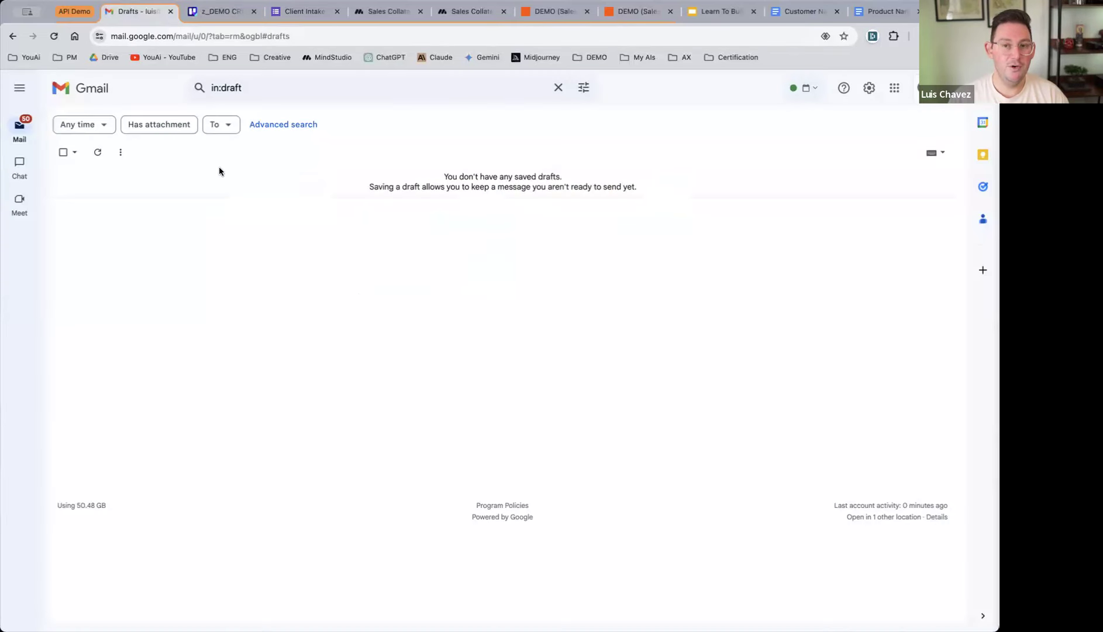
key(super+plus)
key(super+plus)
key(super+plus)
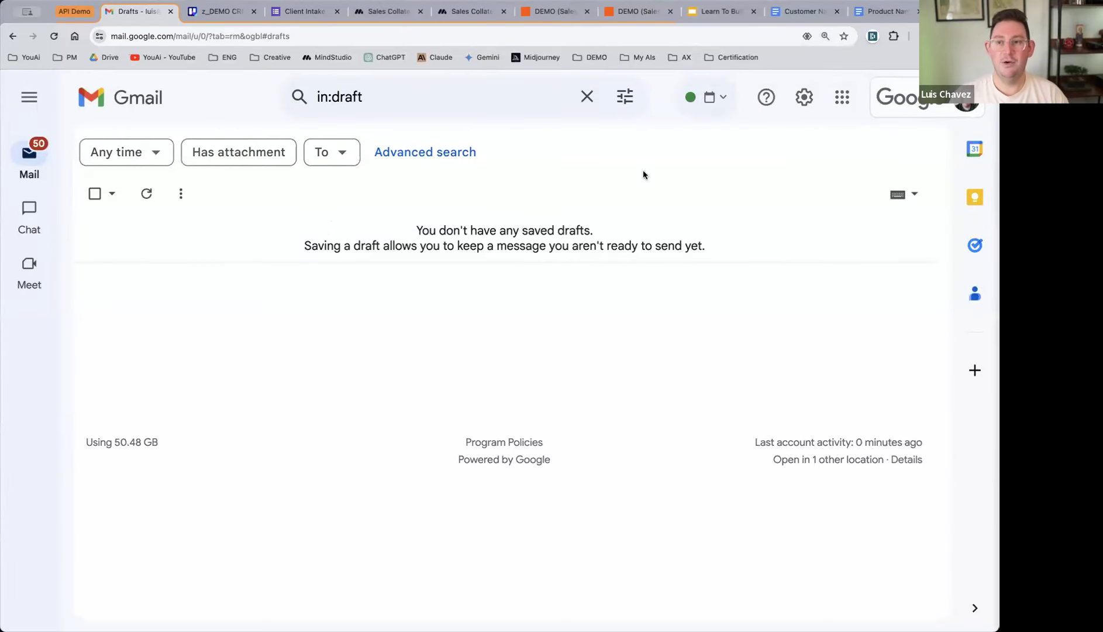
- Compare the Pt. 1 and Pt.2 Zaps in Zapier and show the details of Pt.2's Run Workflow in MindStudio step
click(551, 13)
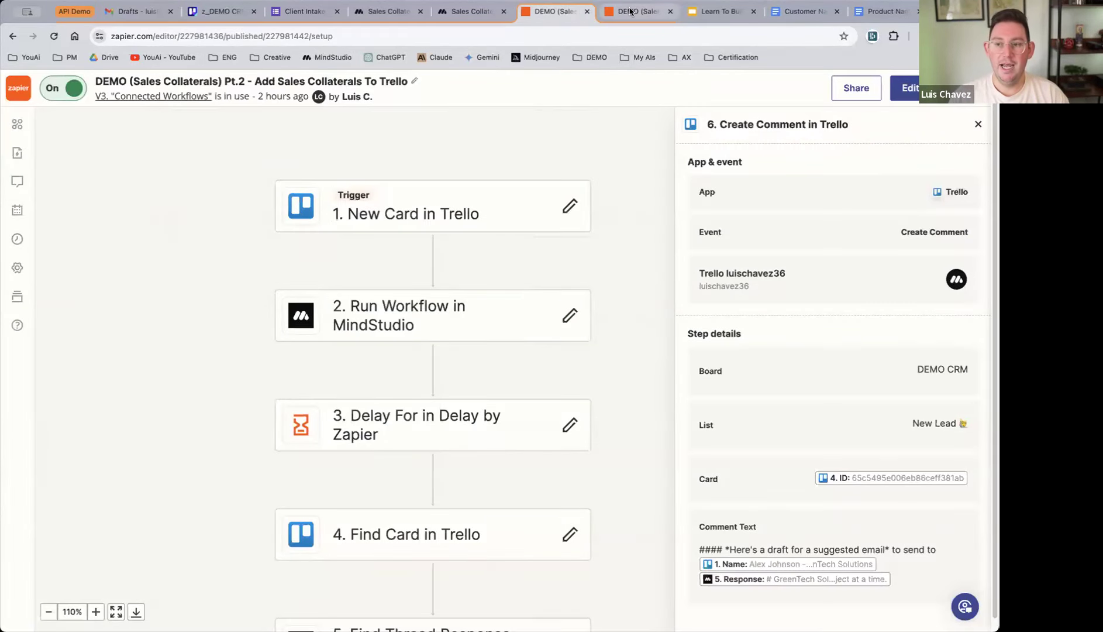
click(635, 12)
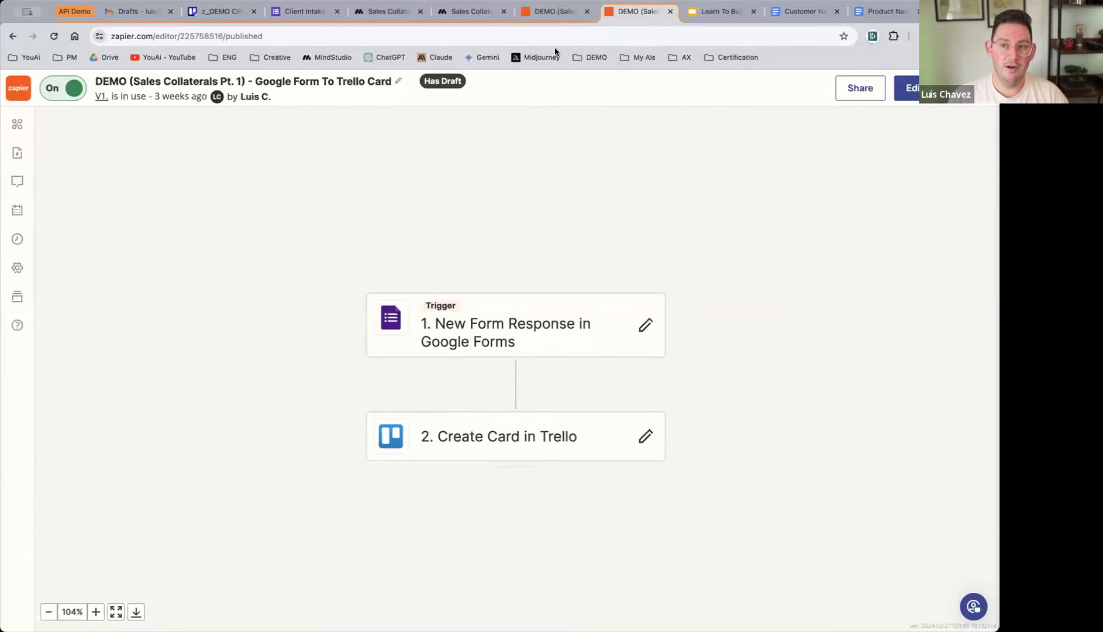
click(549, 13)
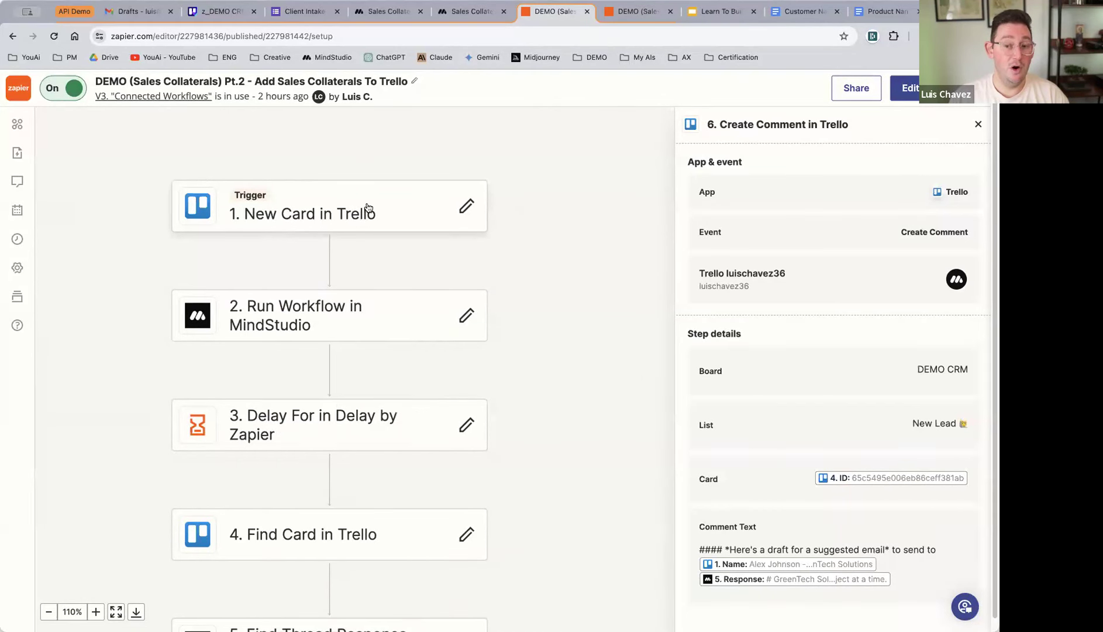
scroll(393, 219, down, 1)
click(312, 294)
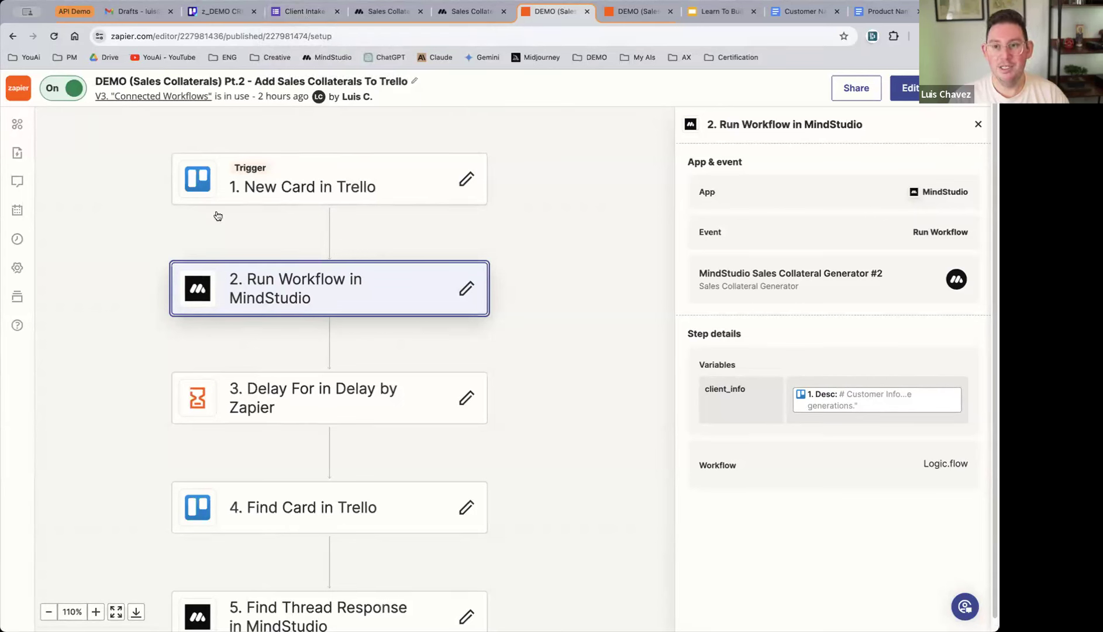
- Check the Pt.2 Zap's run log and view the details of its Find Card in Trello and Find Thread Response in MindStudio steps
click(19, 241)
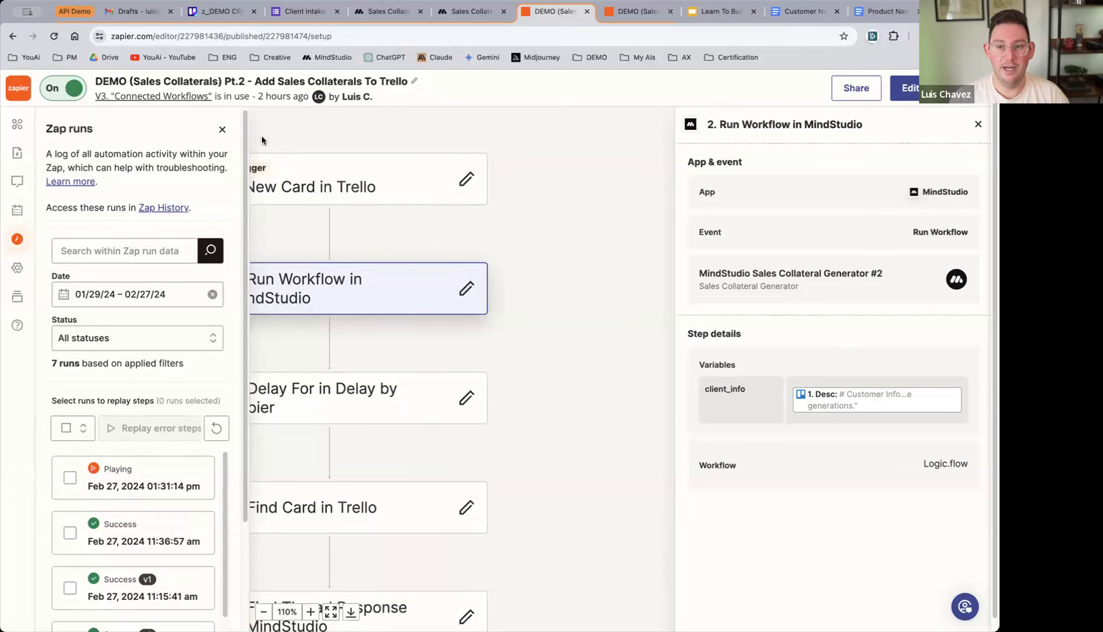
click(222, 129)
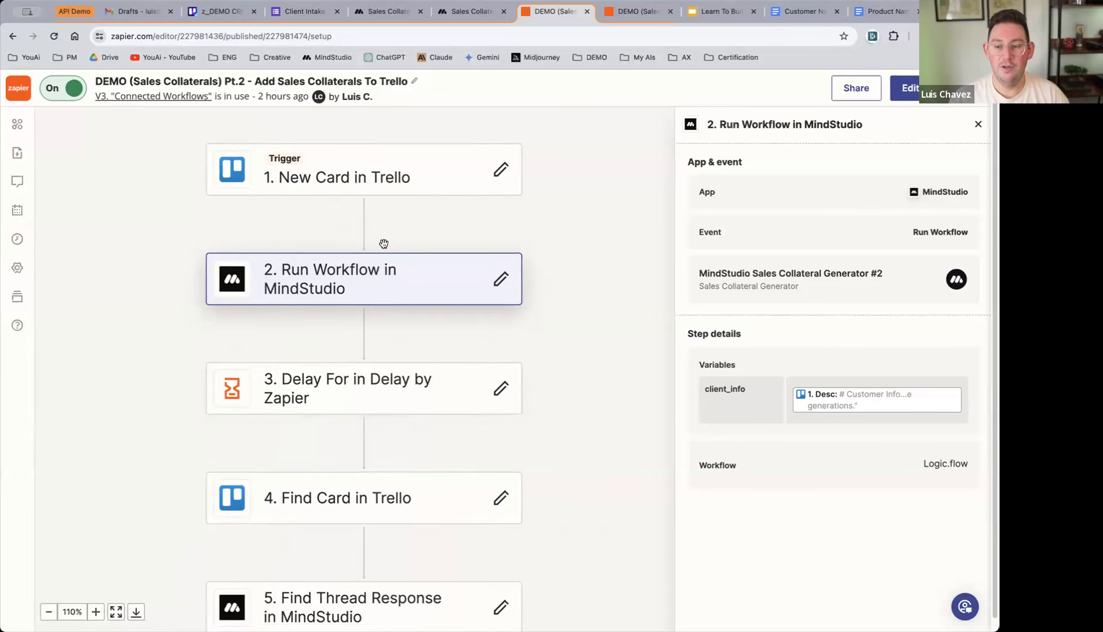
scroll(377, 271, down, 3)
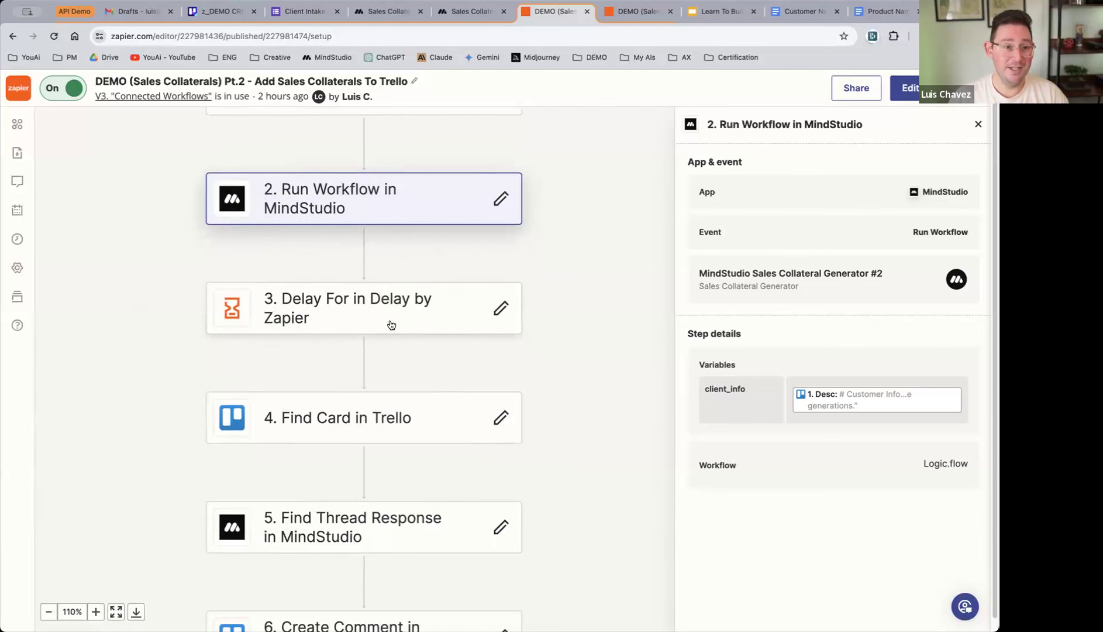
scroll(425, 330, down, 5)
click(360, 279)
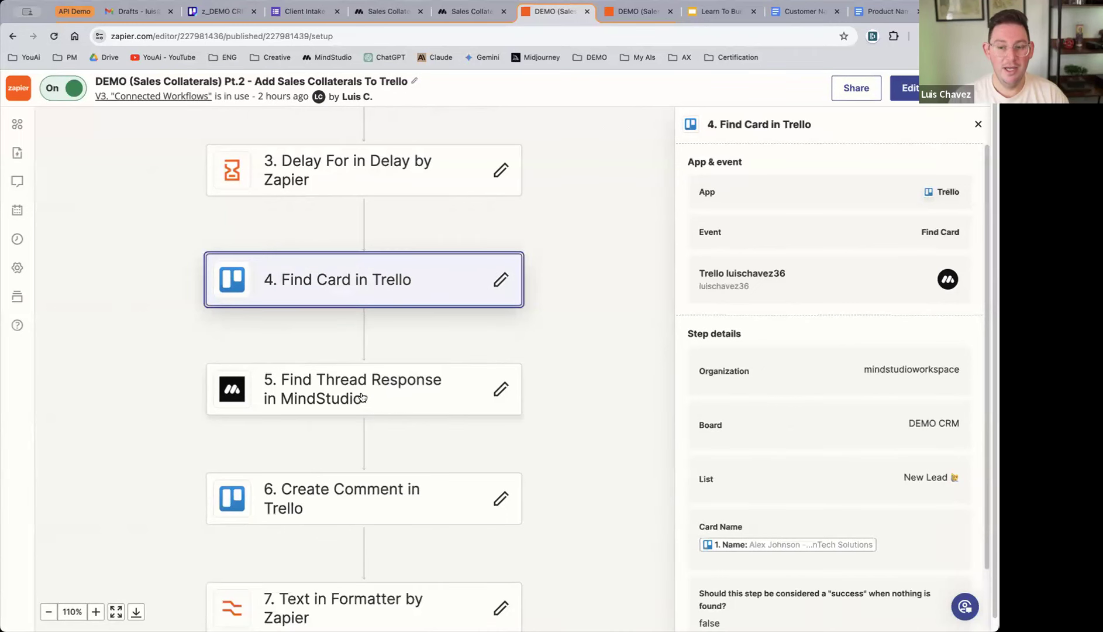
click(337, 393)
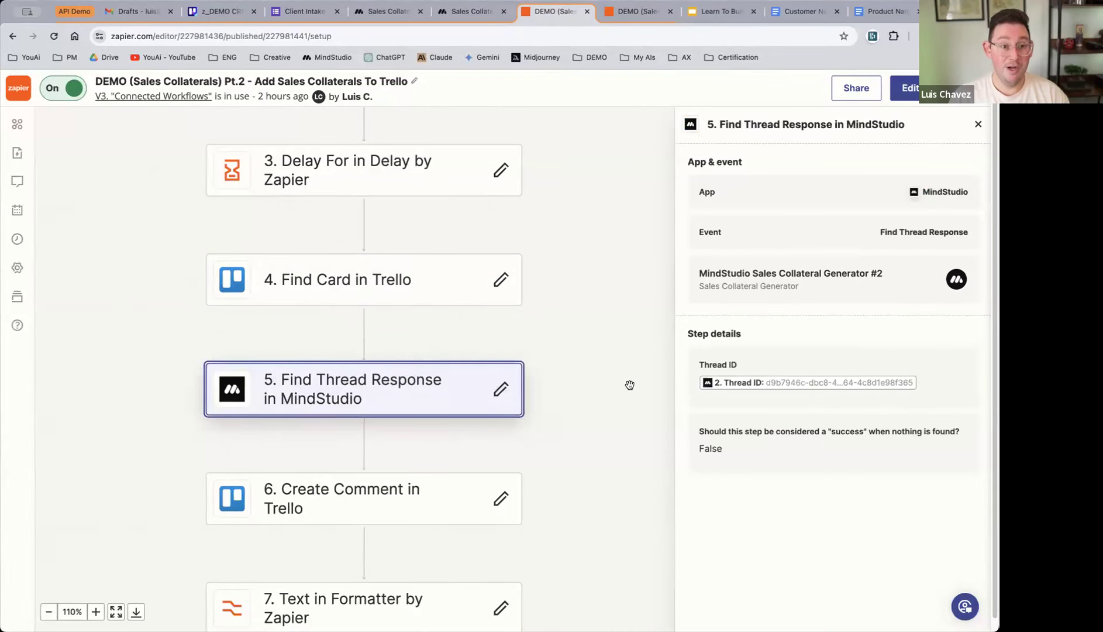
- Review the details of the Zap's Create Comment in Trello, Text in Formatter by Zapier, and Create Draft in Gmail steps
scroll(627, 371, down, 4)
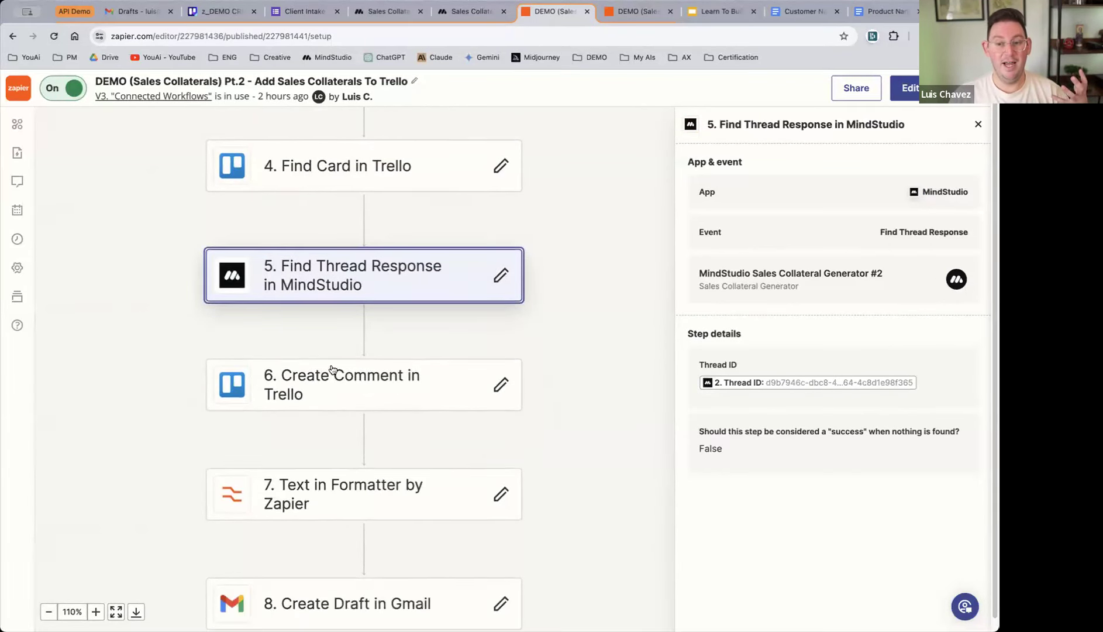
click(438, 399)
scroll(462, 409, down, 3)
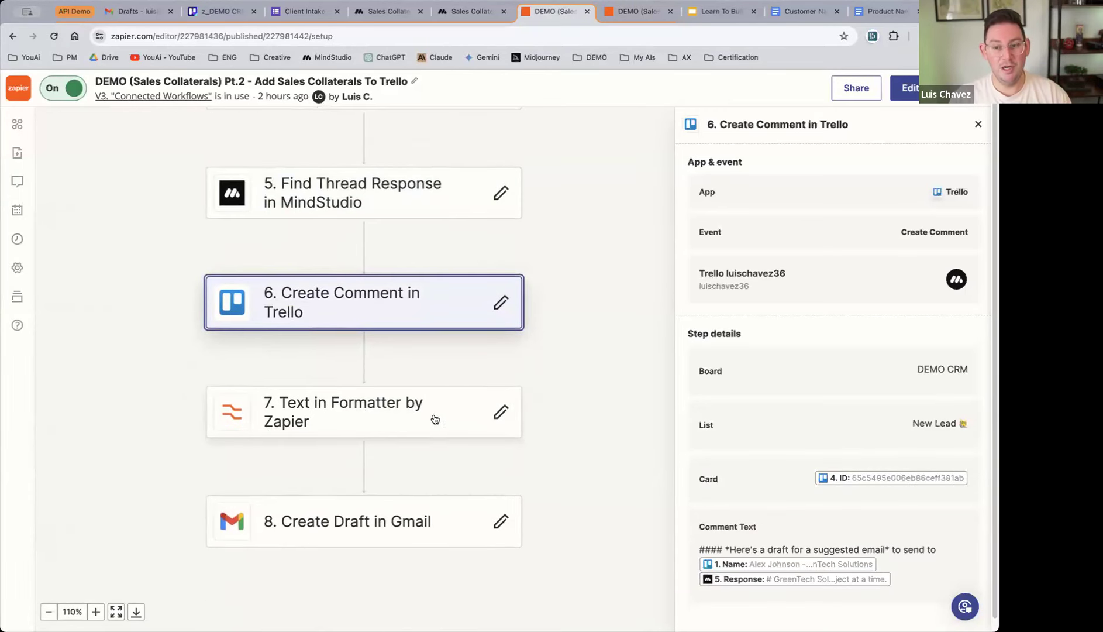
click(335, 415)
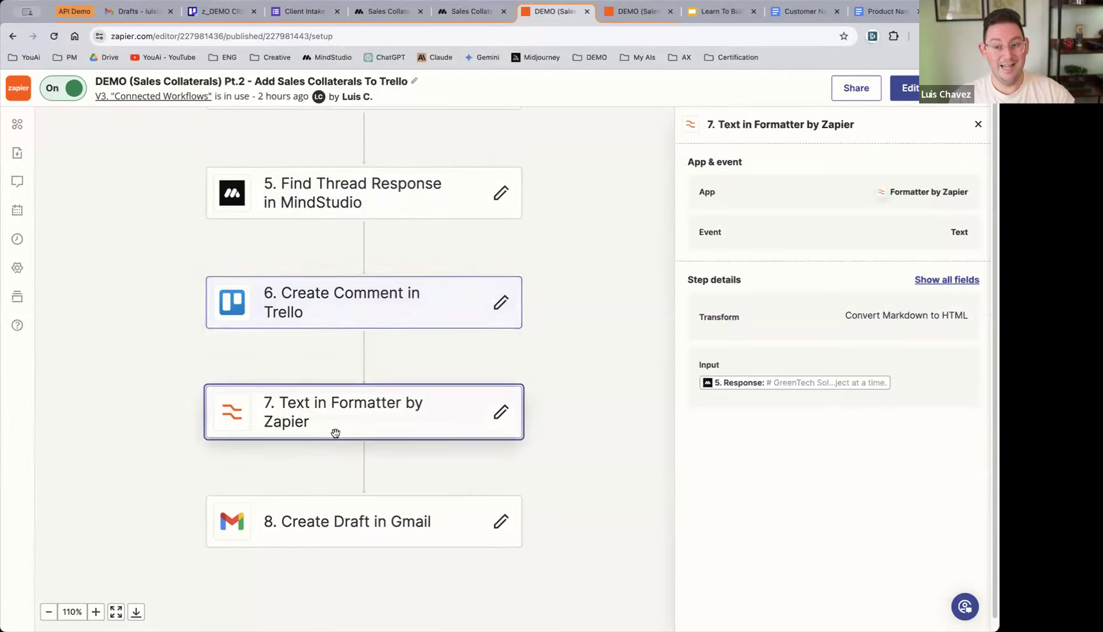
click(343, 527)
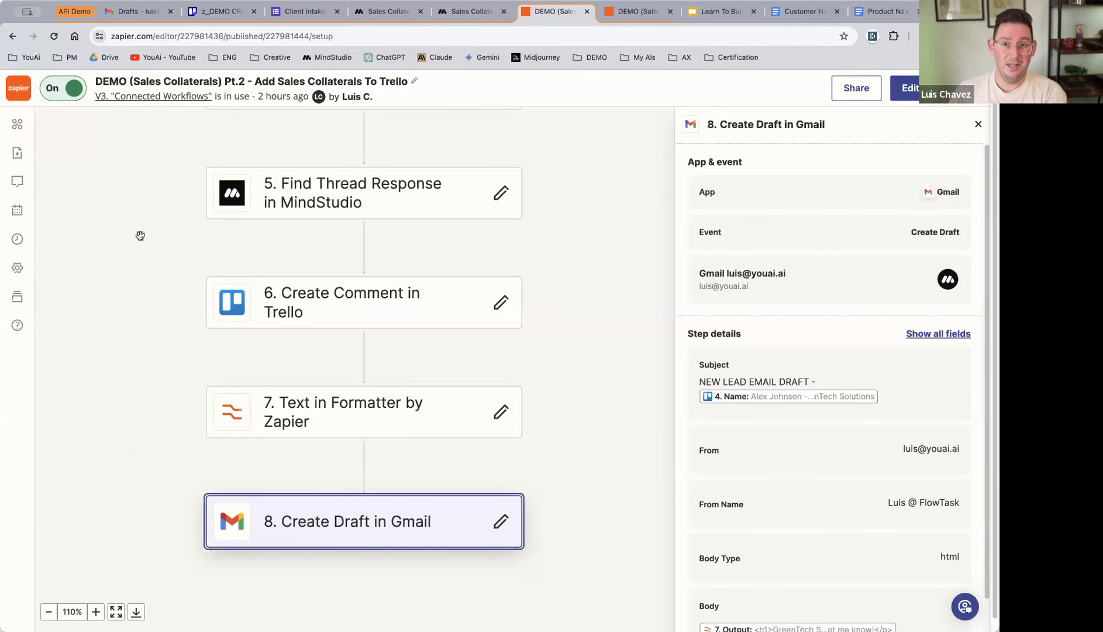
- Check the Gmail drafts folder, and show the Pt.2 Zap's run log in Zapier
click(139, 12)
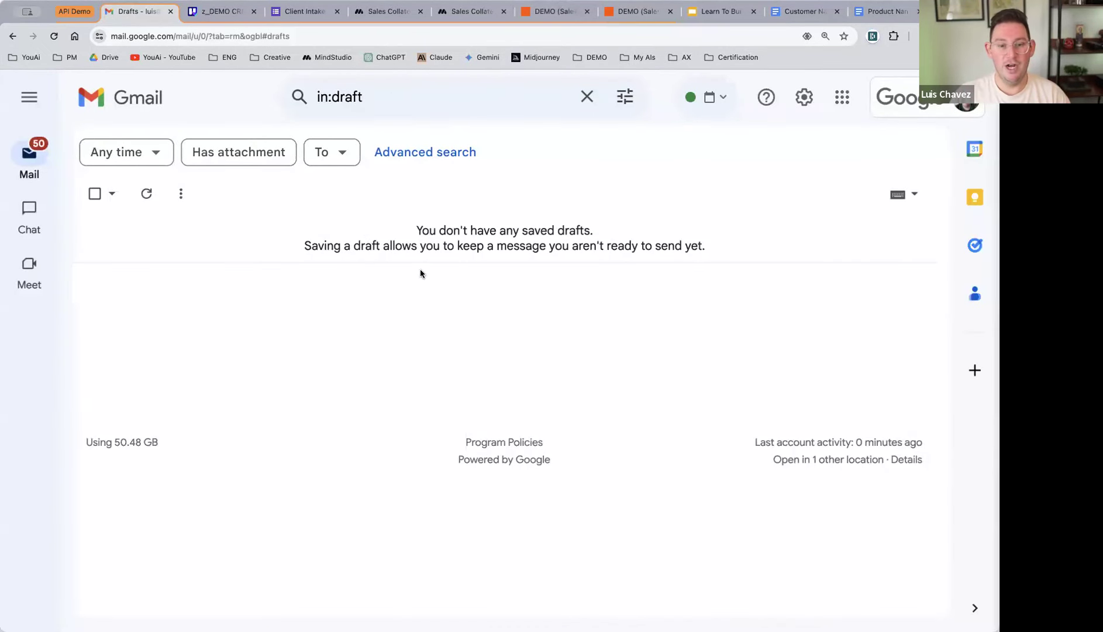
click(552, 12)
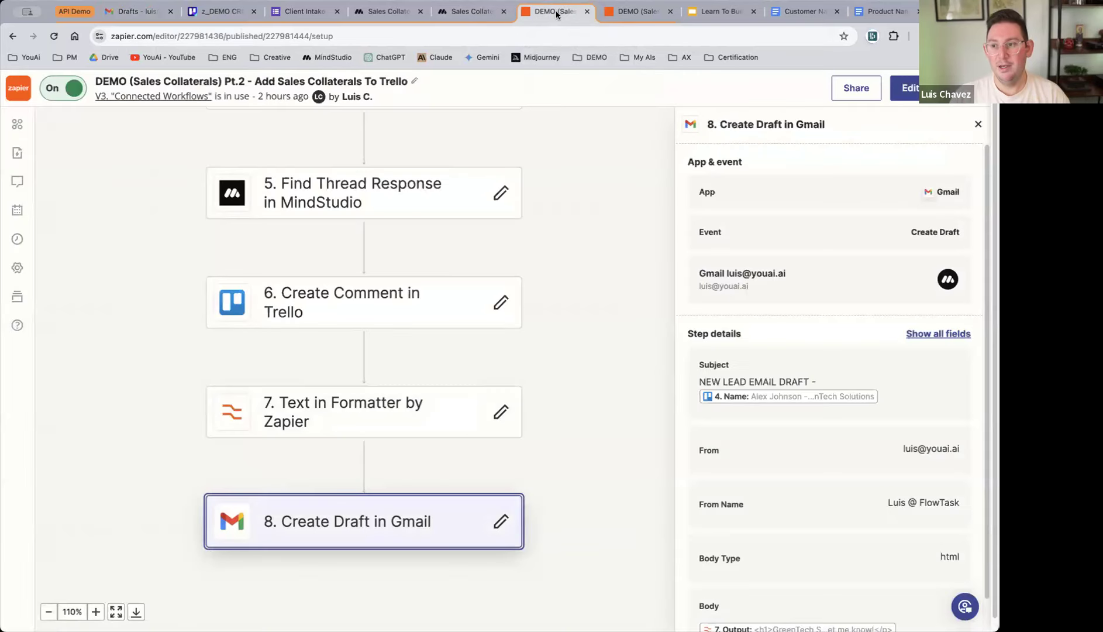
click(17, 239)
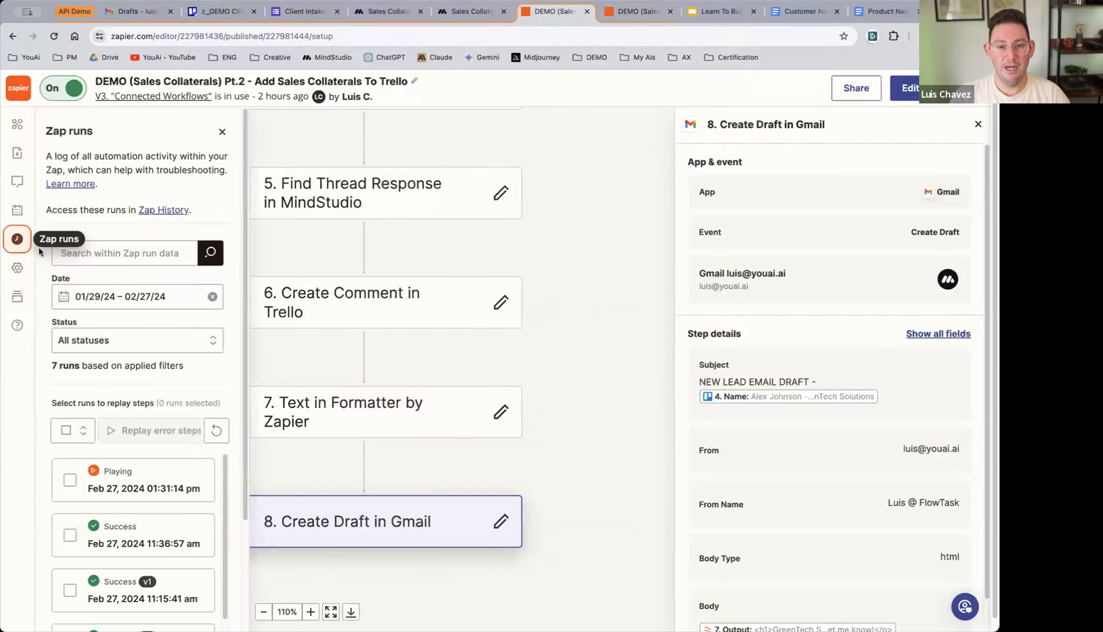
- Switch to the Sales Collateral Generator editor in MindStudio and point out the launchVariables reference in Logic.flow's first Send Message block
click(466, 16)
click(386, 13)
scroll(434, 370, right, 2)
scroll(316, 321, down, 2)
scroll(308, 316, up, 3)
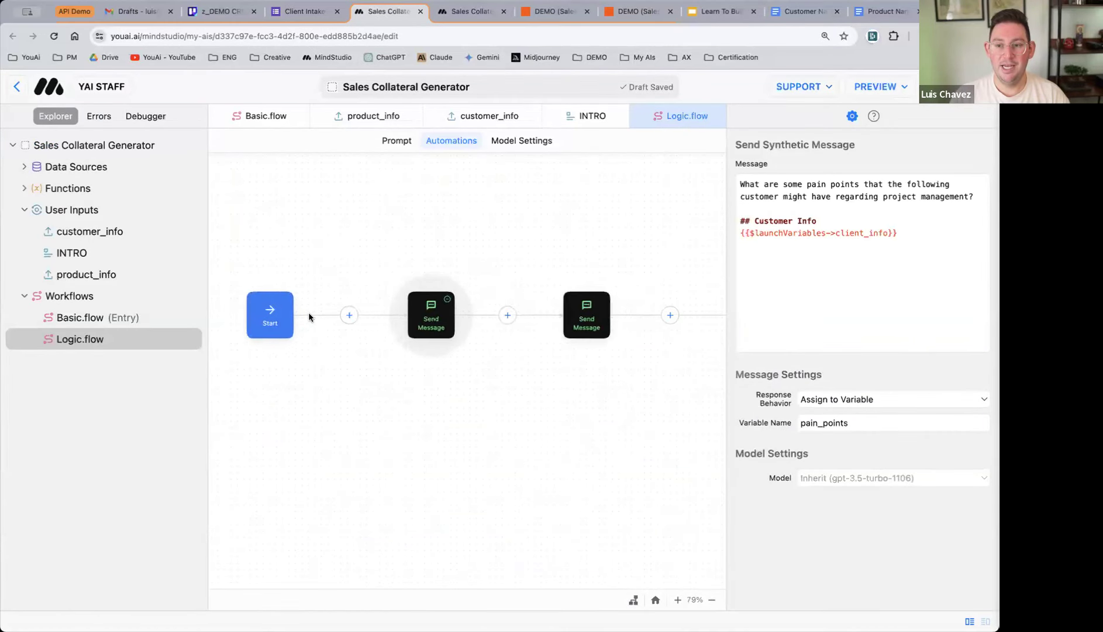
scroll(308, 316, up, 1)
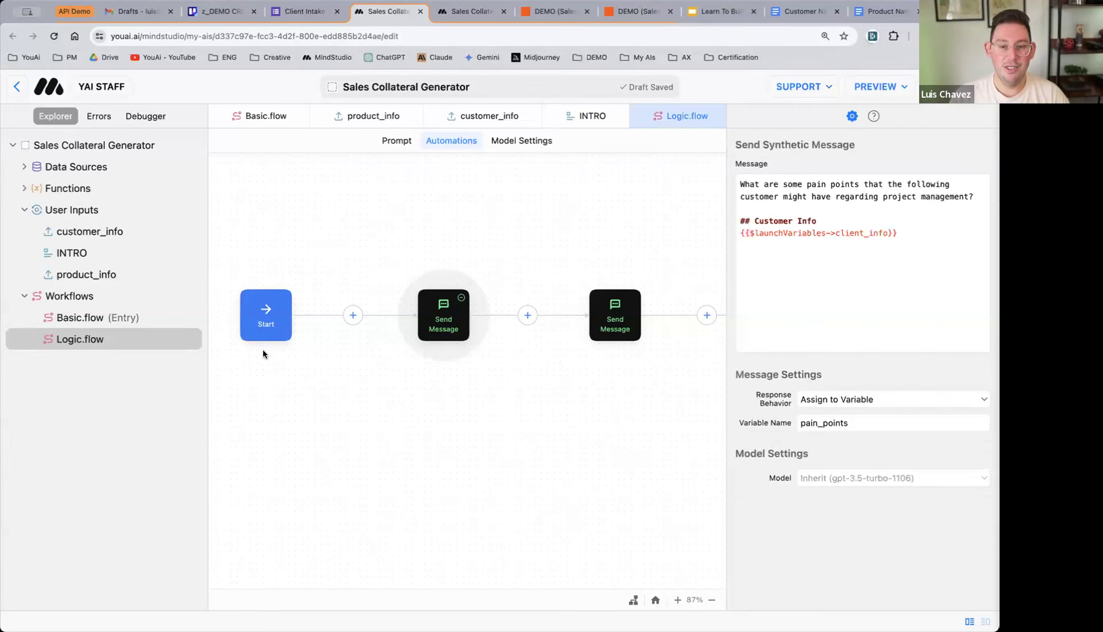
drag(906, 229, 746, 238)
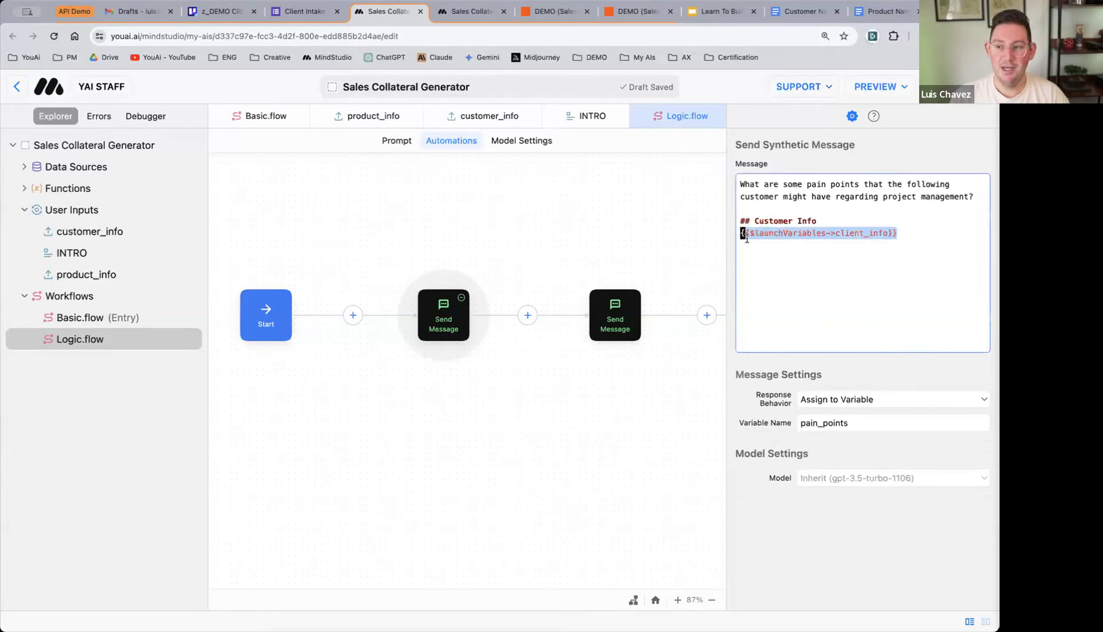
click(827, 234)
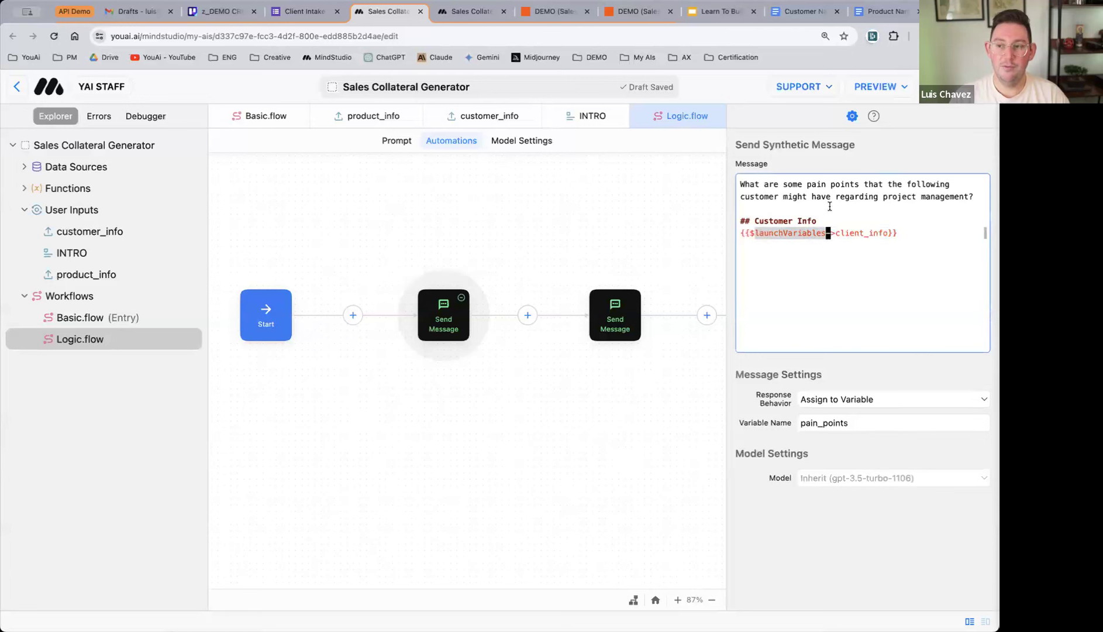
- Return to the Pt.2 Zap in Zapier and show the variables of its Run Workflow in MindStudio step
click(550, 13)
scroll(470, 351, up, 10)
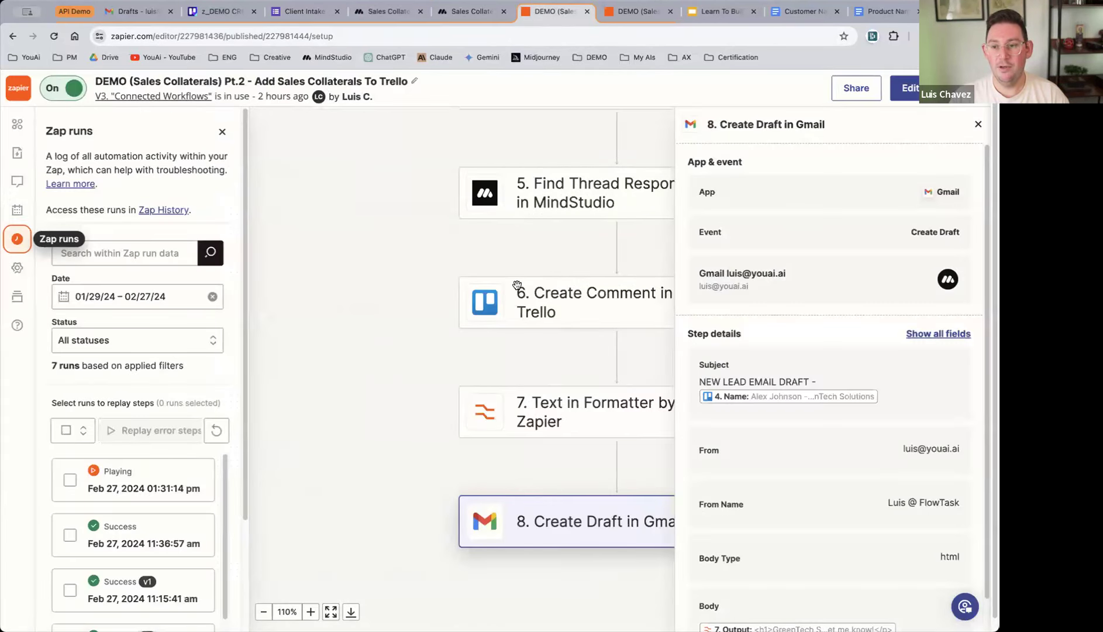
drag(470, 350, 450, 425)
drag(533, 411, 495, 336)
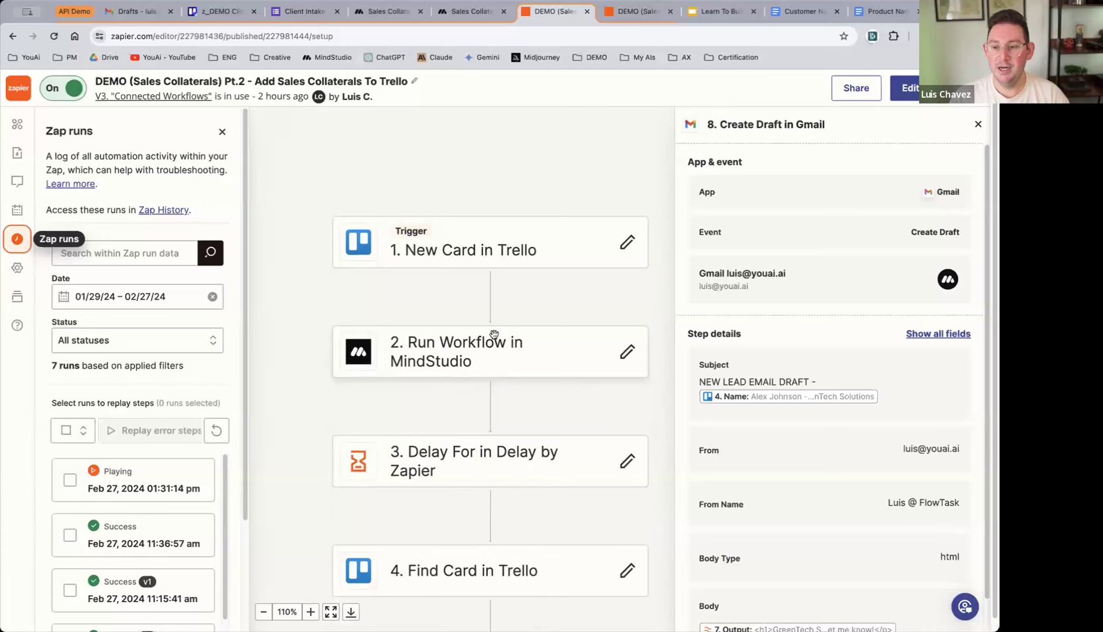
click(479, 345)
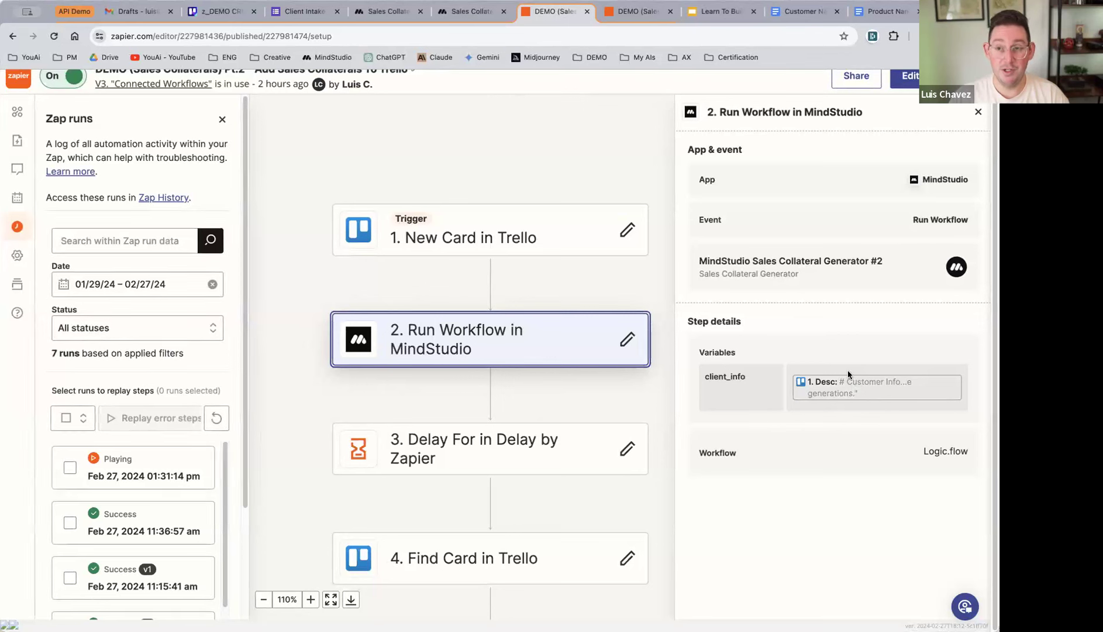
- Highlight client_info in the first Send Message block's prompt in MindStudio at an enlarged page size
click(456, 11)
click(388, 11)
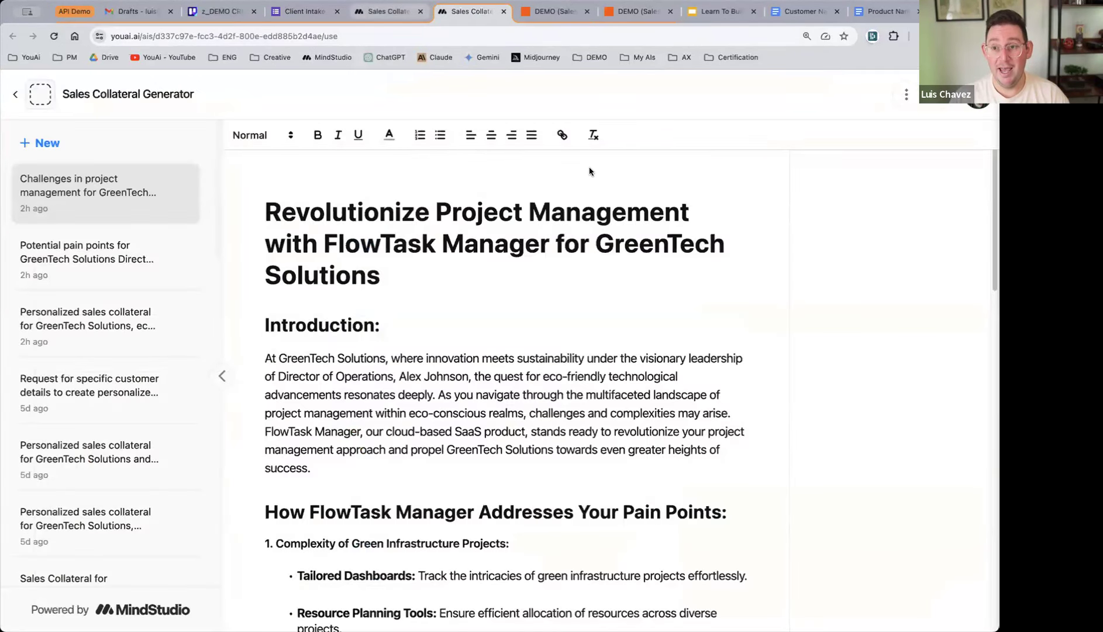
double_click(868, 234)
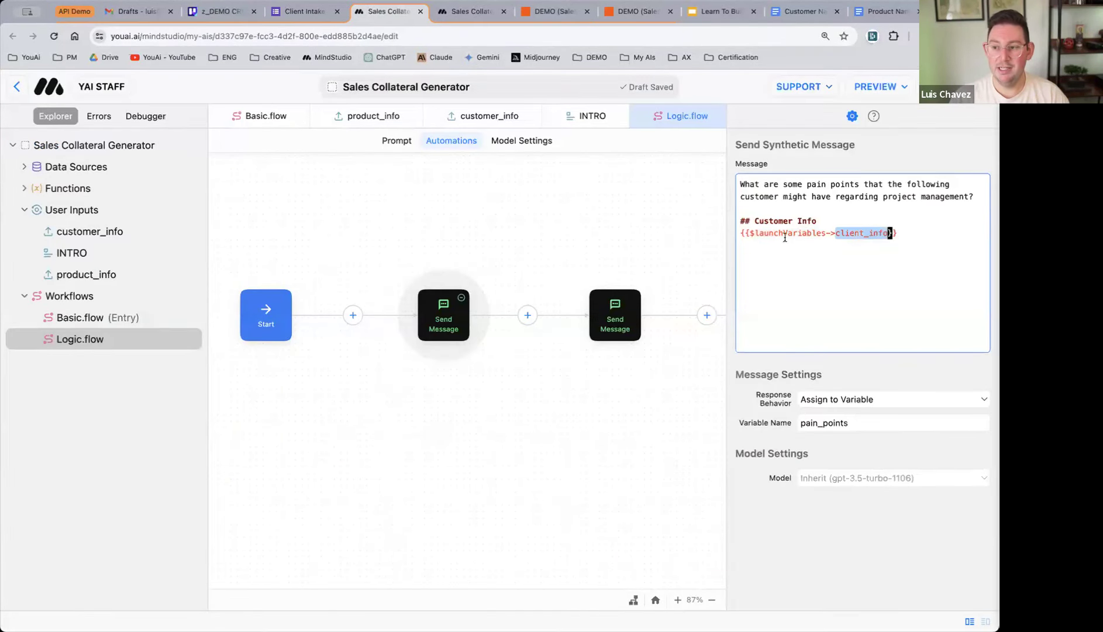
key(super+equal)
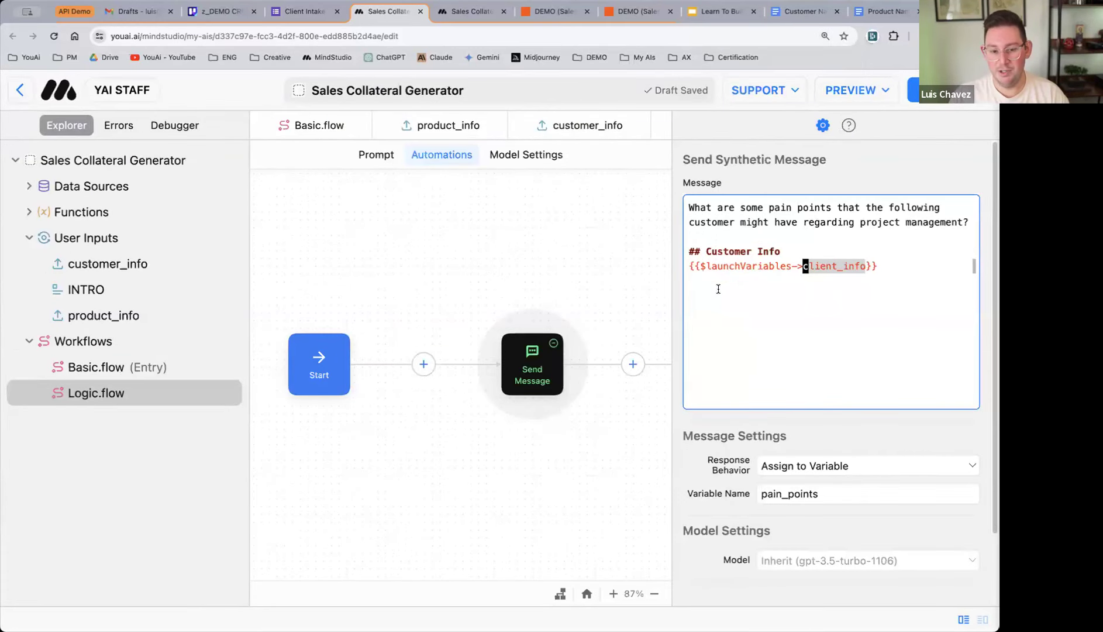
- Switch to the Pt.2 Zap in Zapier, refresh its run list, and look over the workflow around the Delay For step
click(552, 12)
scroll(494, 257, down, 4)
scroll(494, 257, up, 4)
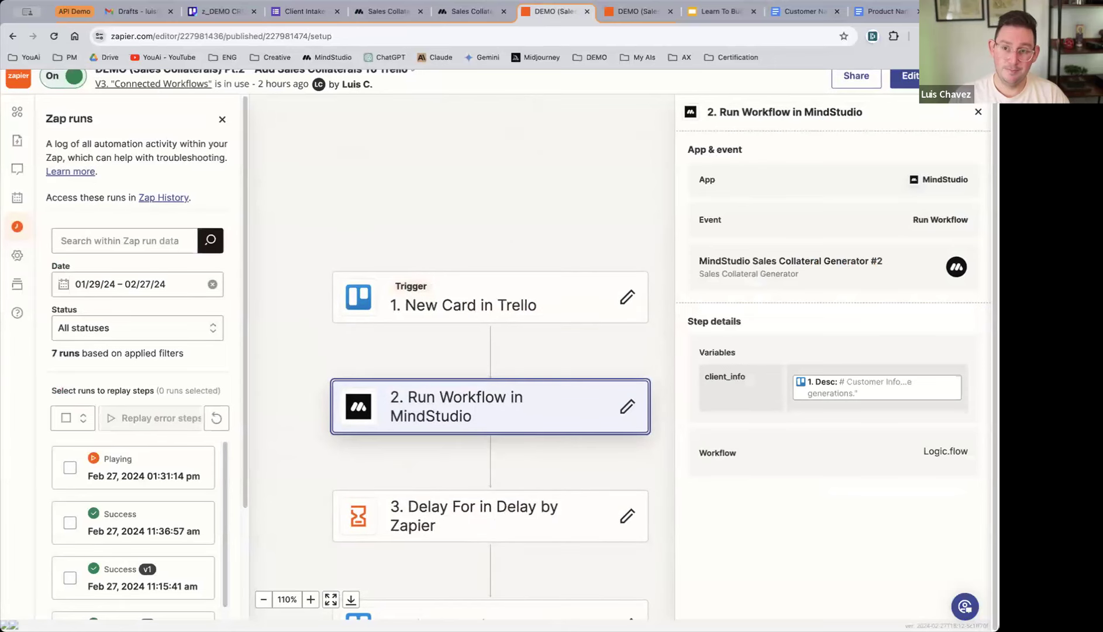
click(217, 417)
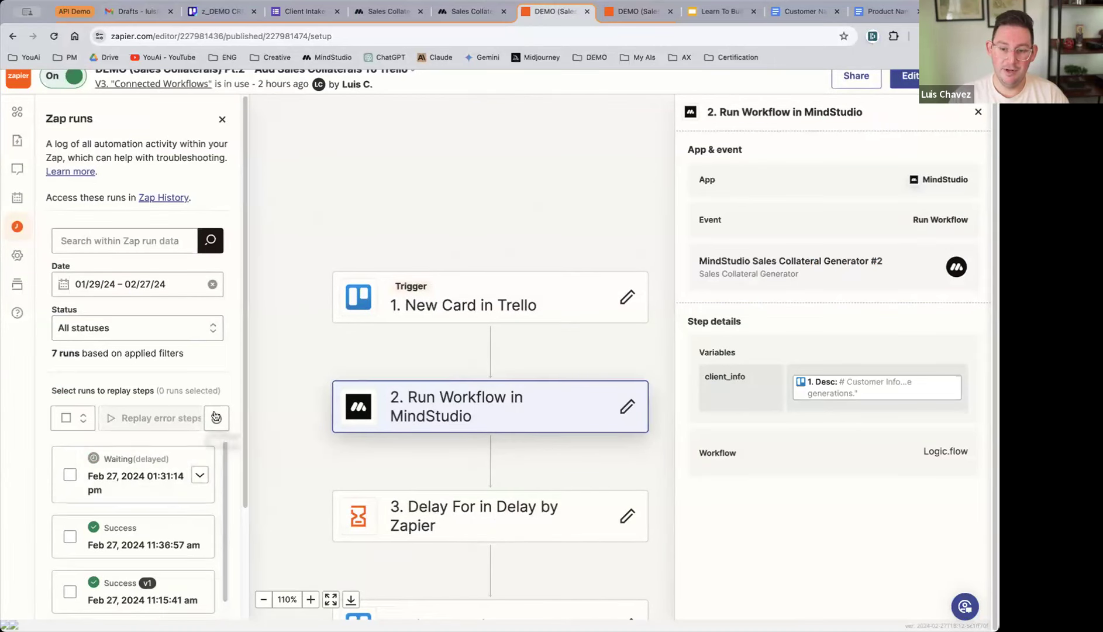
scroll(511, 379, down, 2)
scroll(515, 372, down, 1)
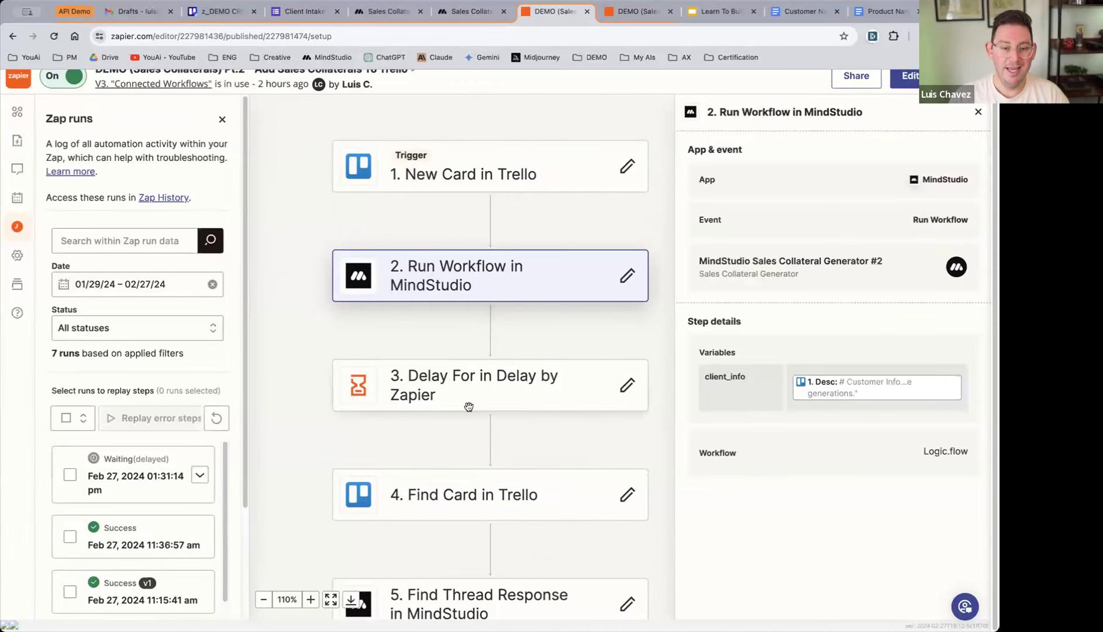
scroll(449, 333, right, 2)
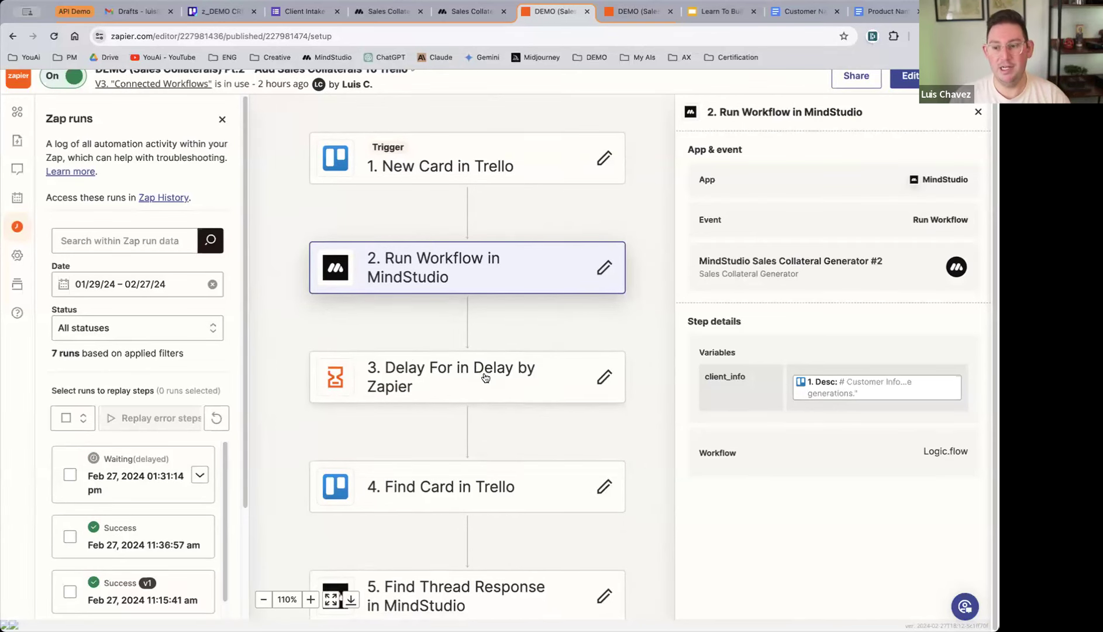
scroll(468, 404, down, 2)
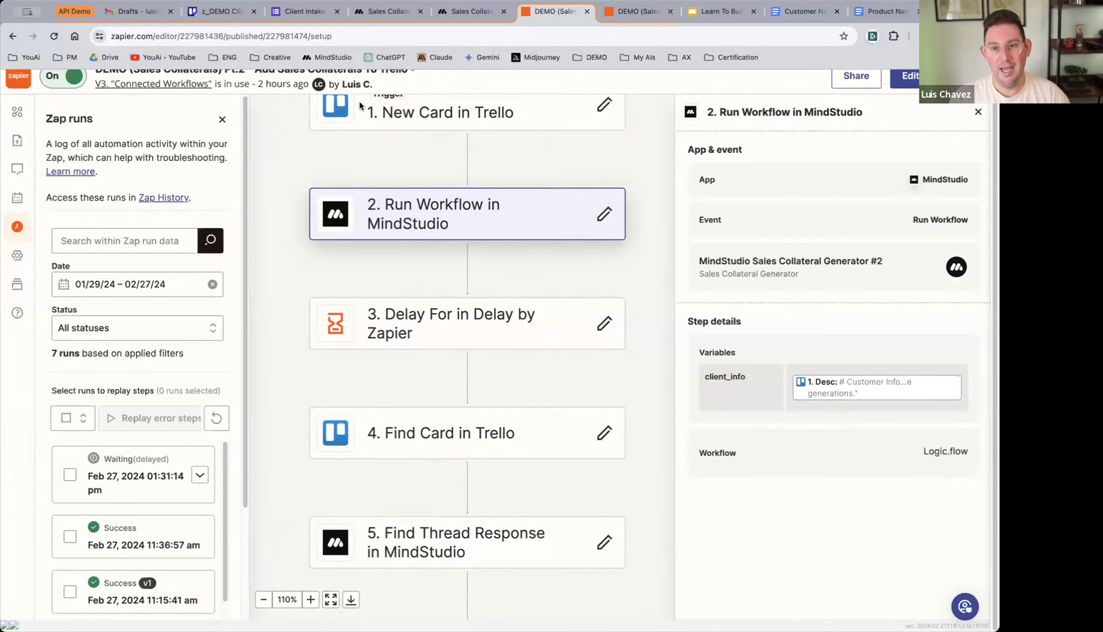
- Check the z_DEMO CRM board in Trello and the Gmail drafts, and refresh the Pt.2 Zap's run list in Zapier
click(216, 12)
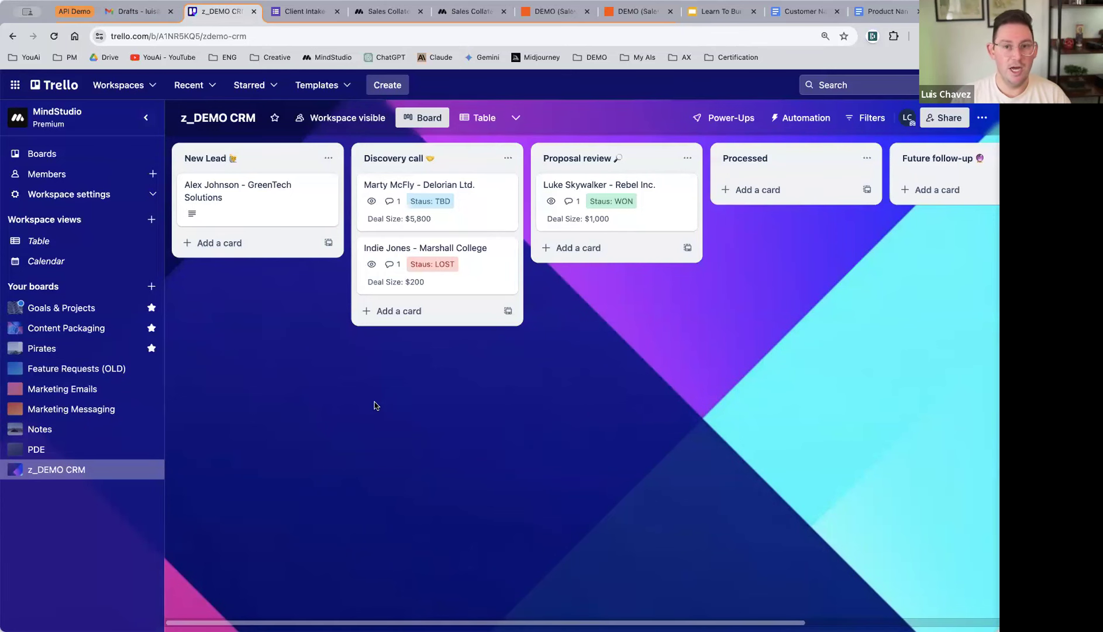
click(134, 13)
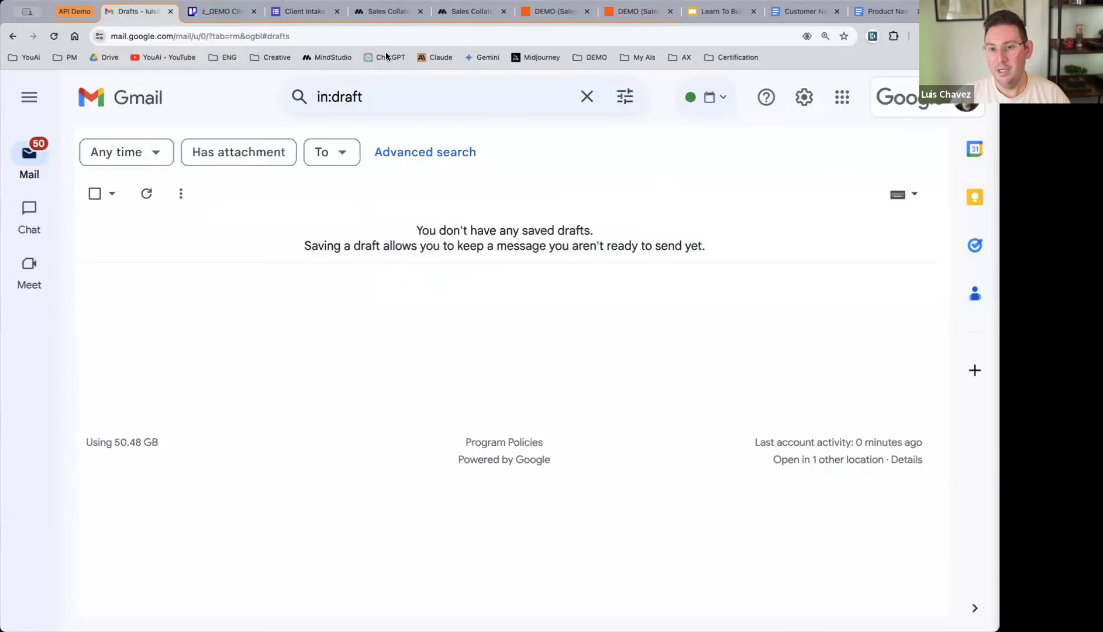
click(581, 12)
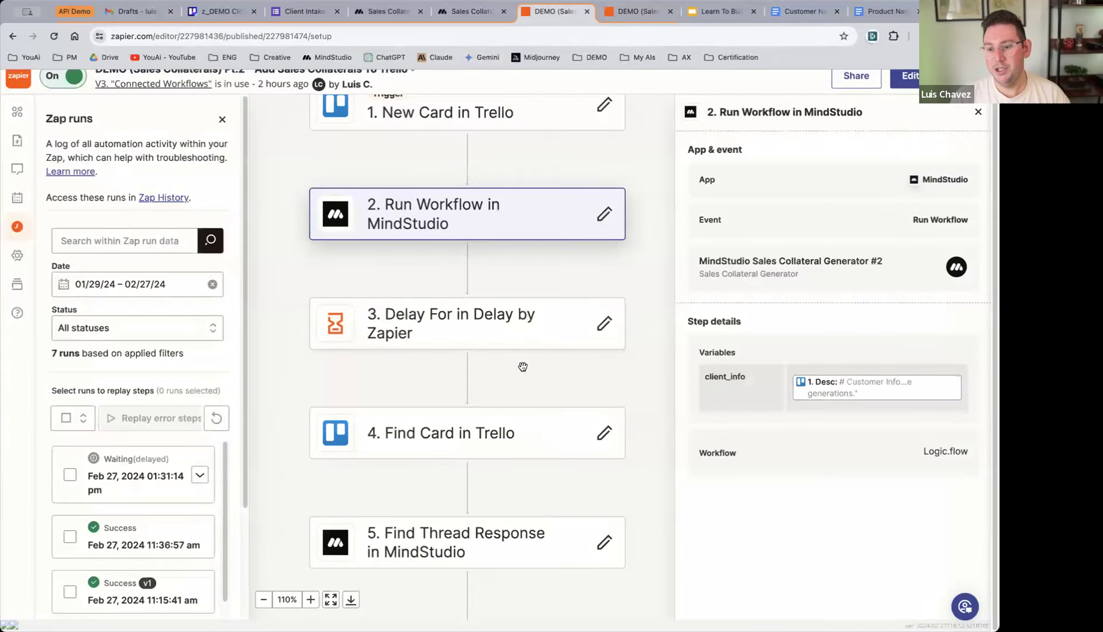
click(216, 416)
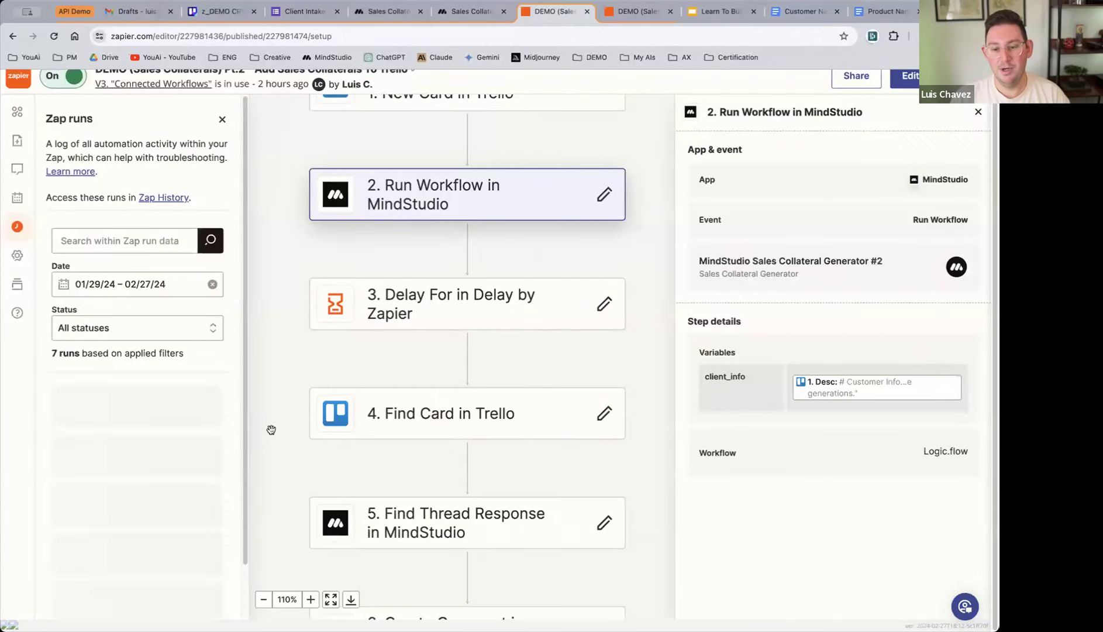
scroll(531, 312, down, 4)
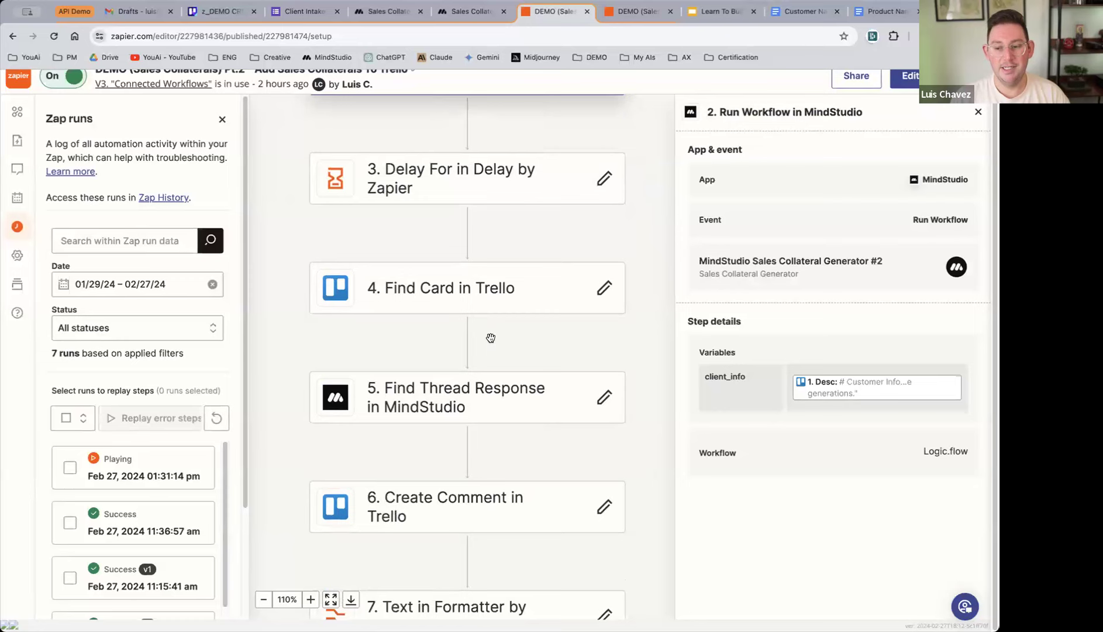
- Show the second Send Message block of Logic.flow in the MindStudio editor, with its sales page prompt and message settings
click(401, 12)
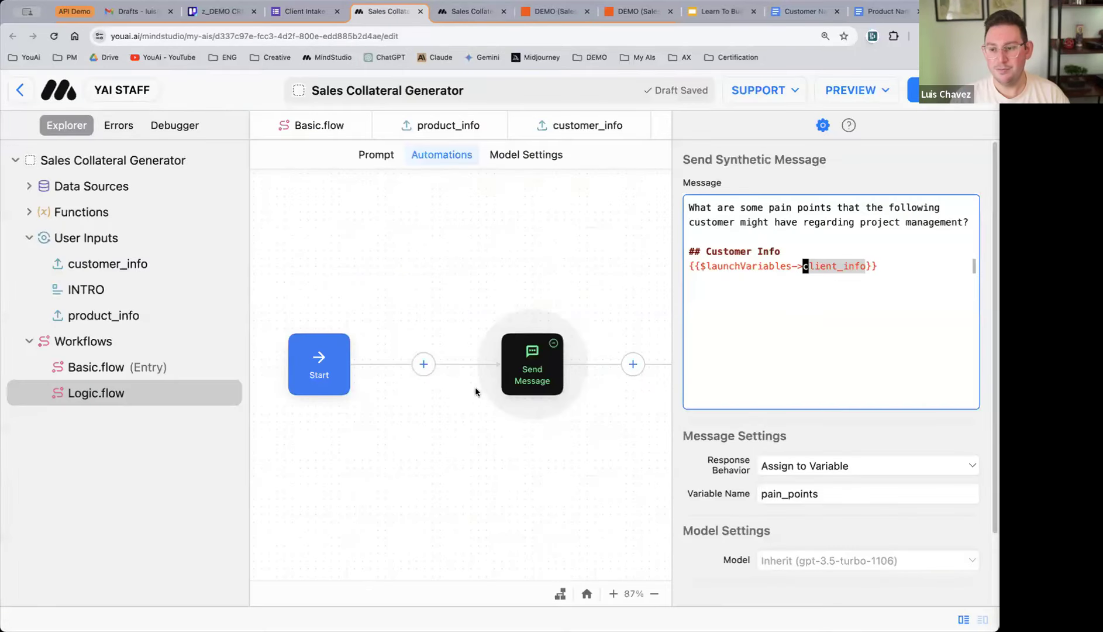
scroll(468, 383, right, 5)
scroll(465, 380, left, 2)
scroll(465, 381, right, 2)
click(362, 446)
click(350, 360)
scroll(572, 332, right, 3)
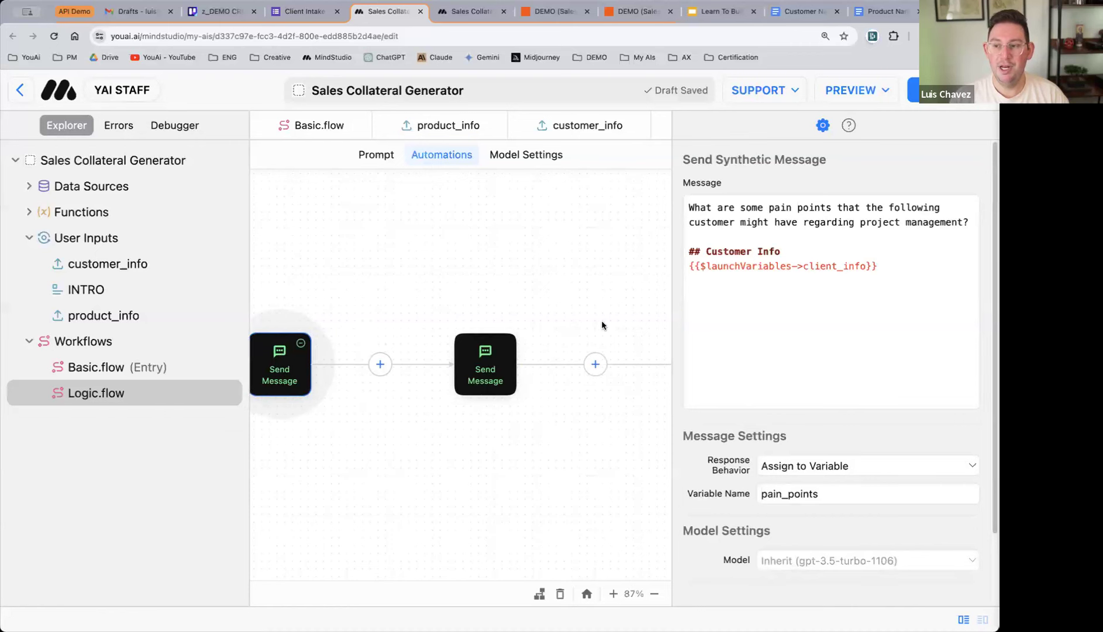
click(486, 387)
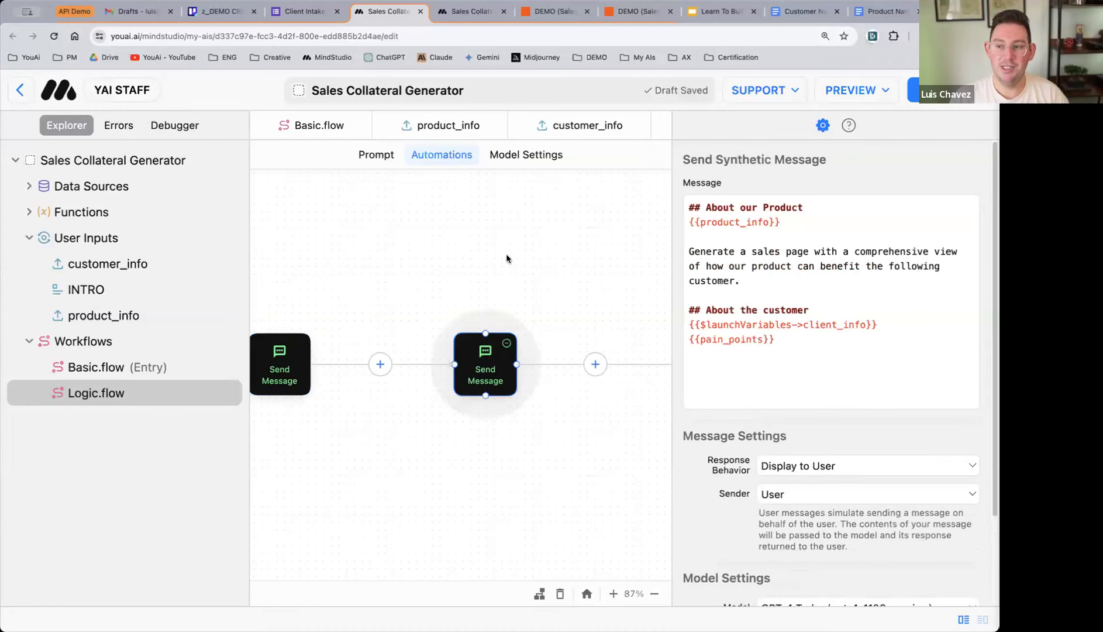
- Highlight the client_info launch variable in the second Send Message block's prompt, then clear the block selection
scroll(425, 319, right, 2)
scroll(426, 319, right, 1)
drag(901, 324, 658, 324)
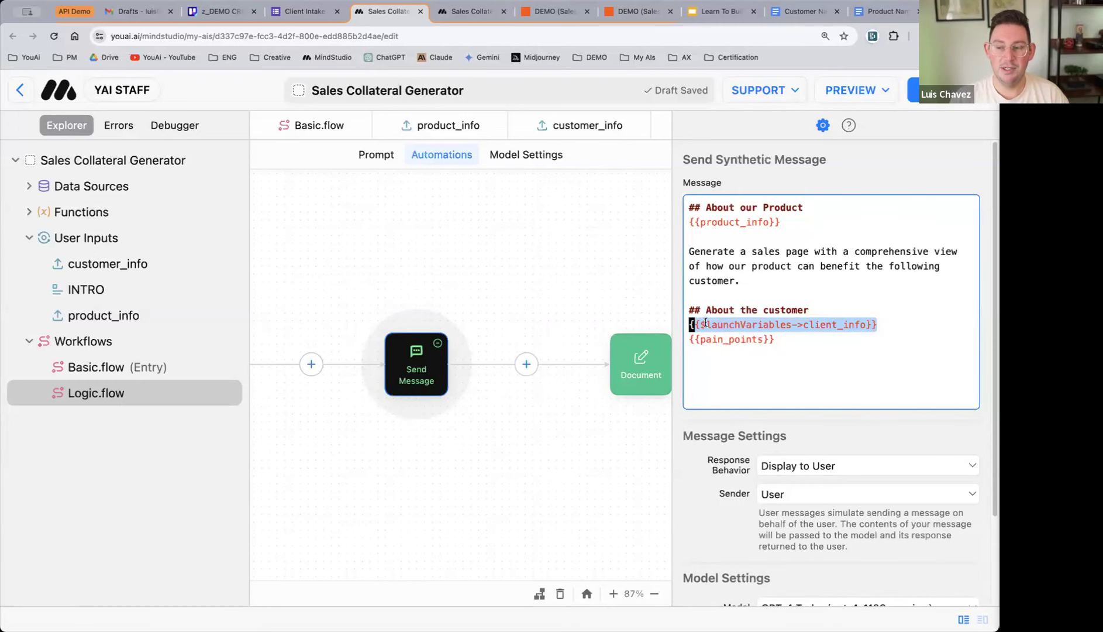
click(515, 466)
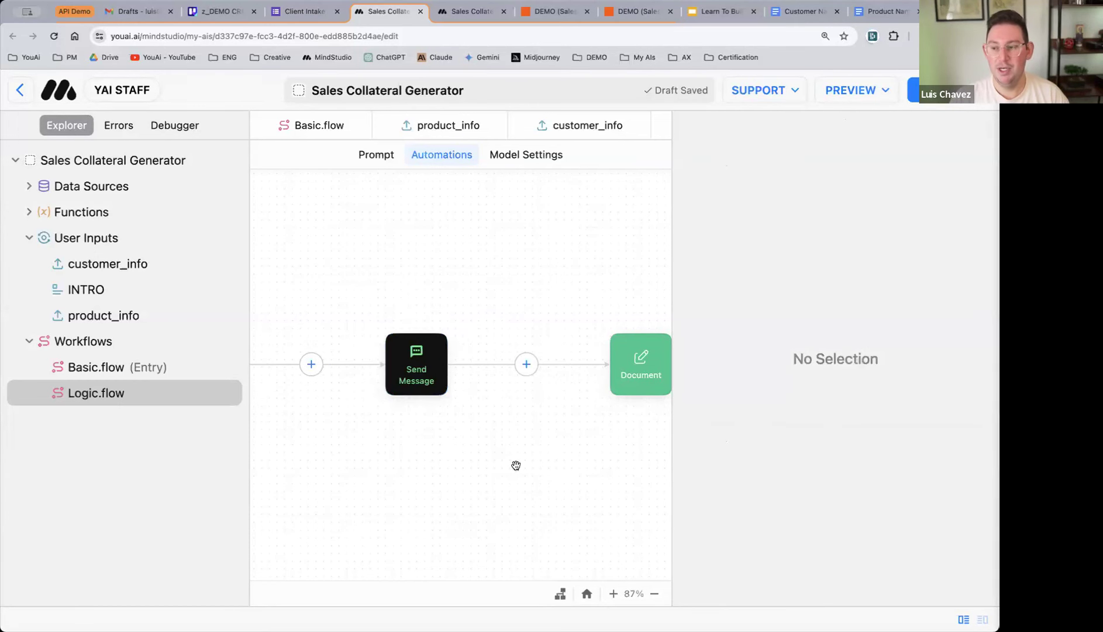
- Look over the Logic.flow automation from the Send Message blocks through to the Document block
scroll(518, 399, right, 7)
scroll(490, 368, left, 9)
scroll(438, 342, up, 1)
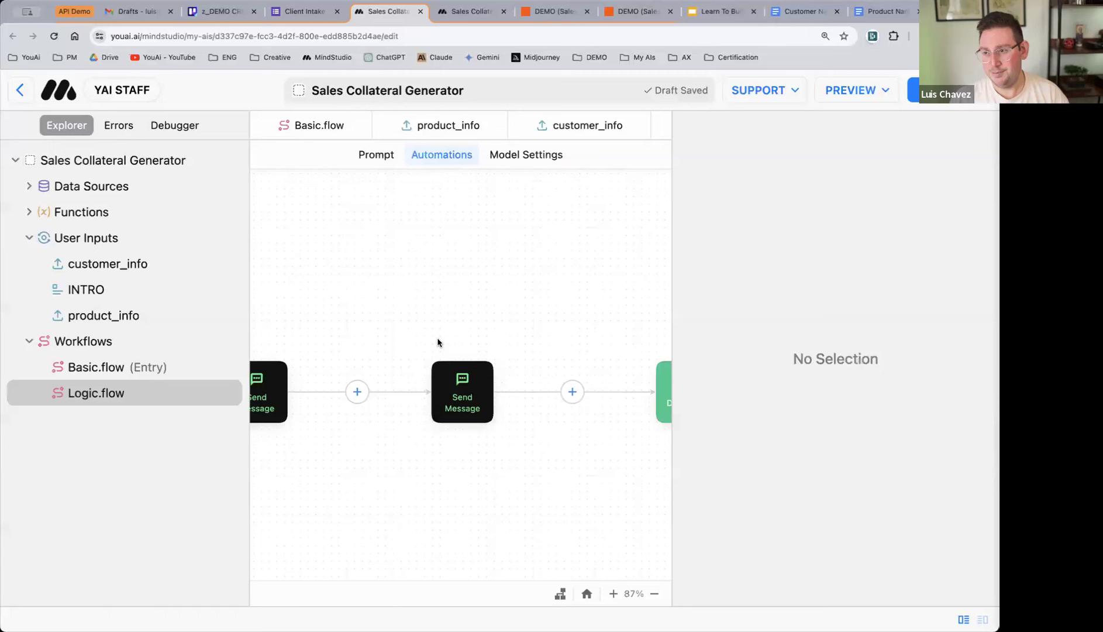
scroll(438, 342, left, 4)
scroll(438, 343, left, 8)
scroll(440, 346, right, 11)
scroll(440, 346, right, 10)
scroll(439, 345, left, 6)
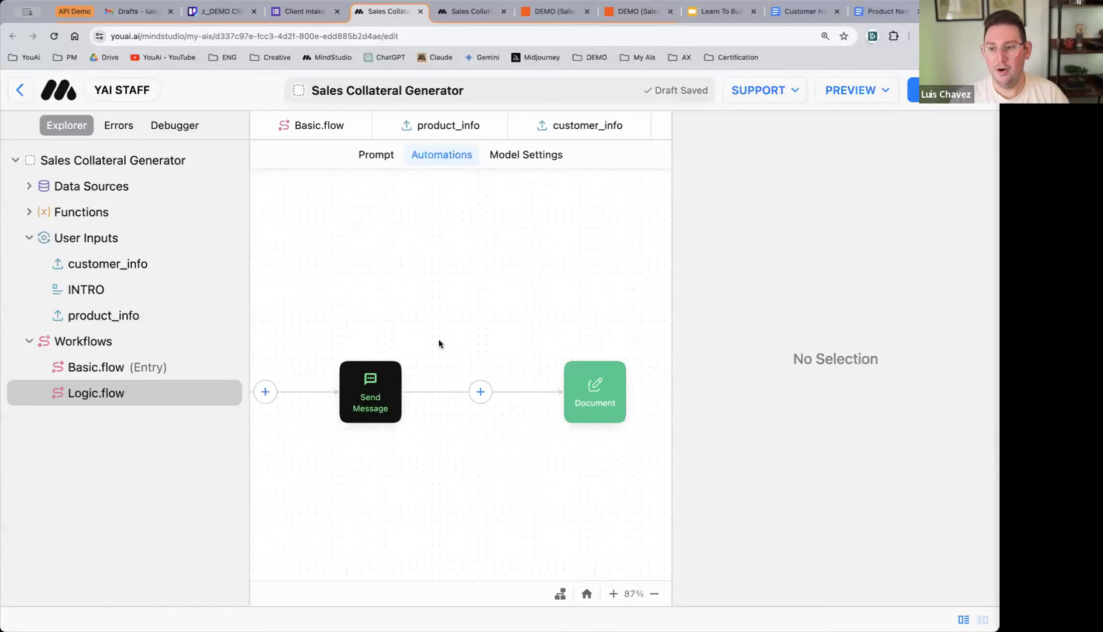
scroll(403, 426, right, 4)
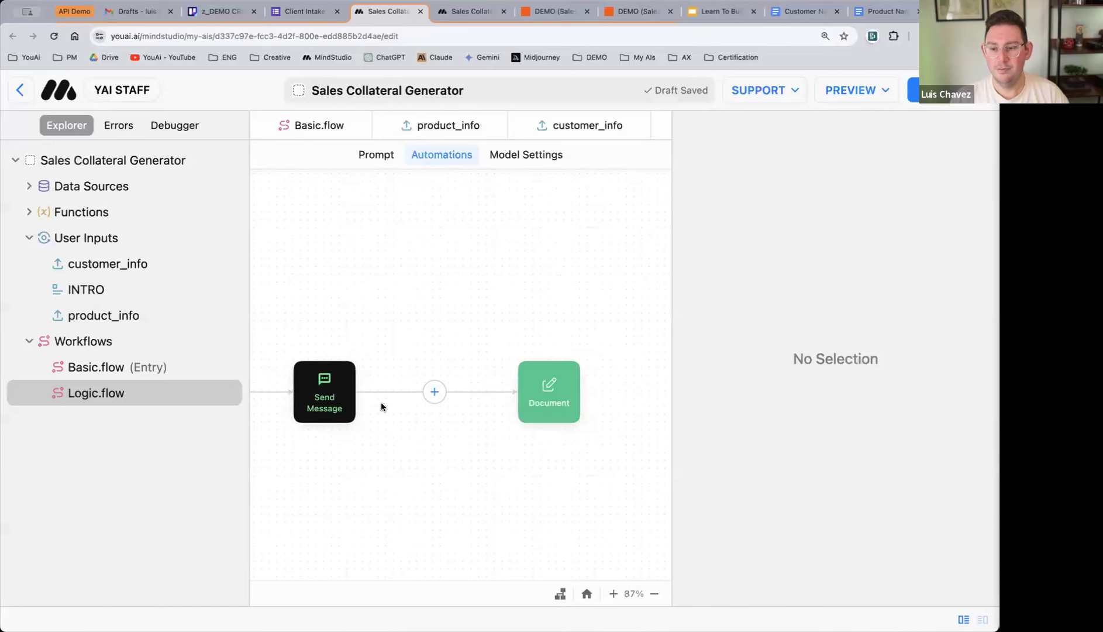
scroll(410, 410, left, 8)
- Switch to the Pt.2 Zap in Zapier and show the details of its Create Draft in Gmail step
click(641, 11)
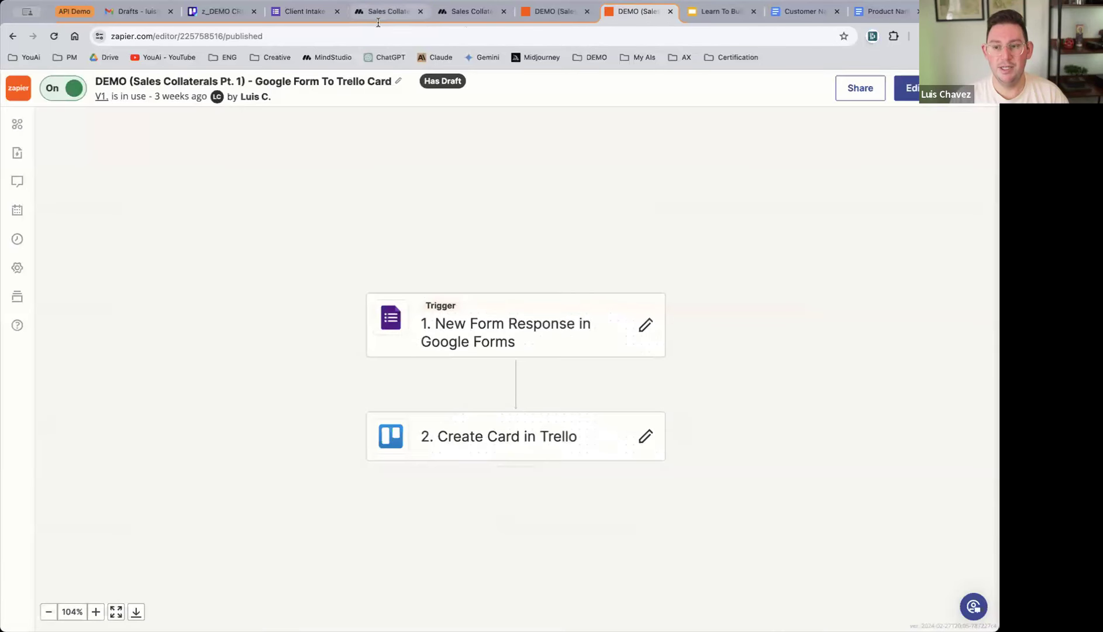
click(536, 13)
scroll(487, 393, down, 3)
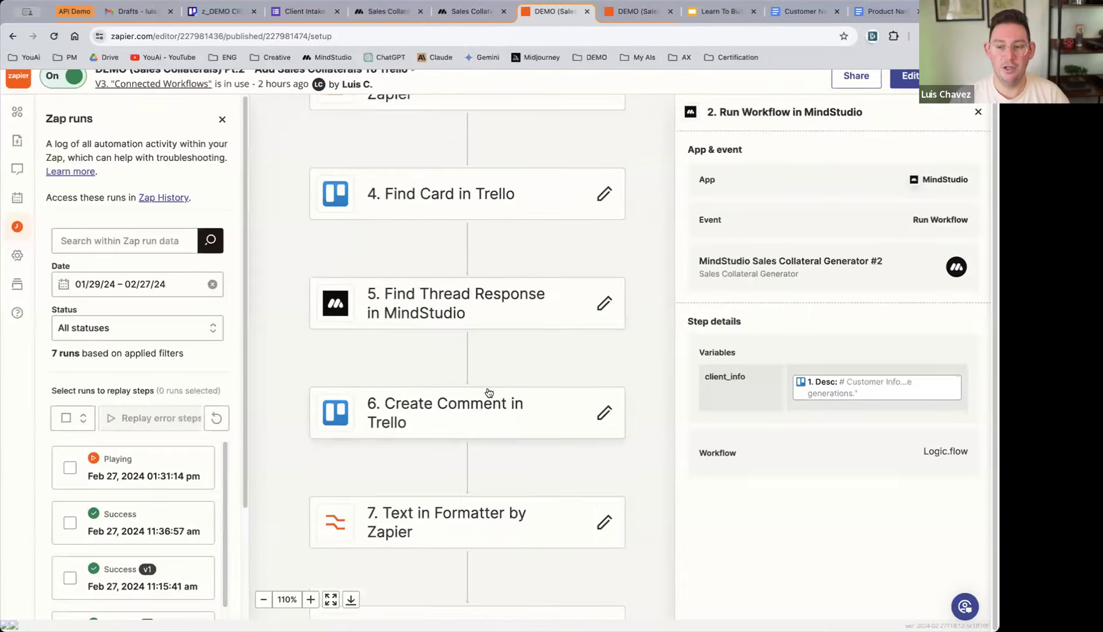
scroll(433, 393, down, 4)
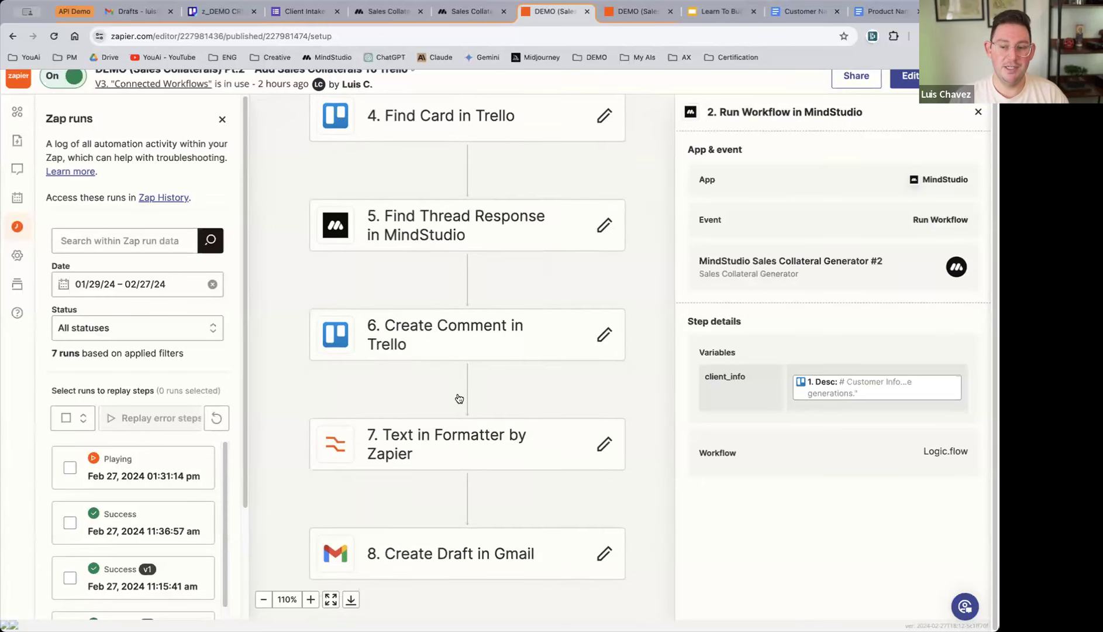
scroll(462, 385, down, 1)
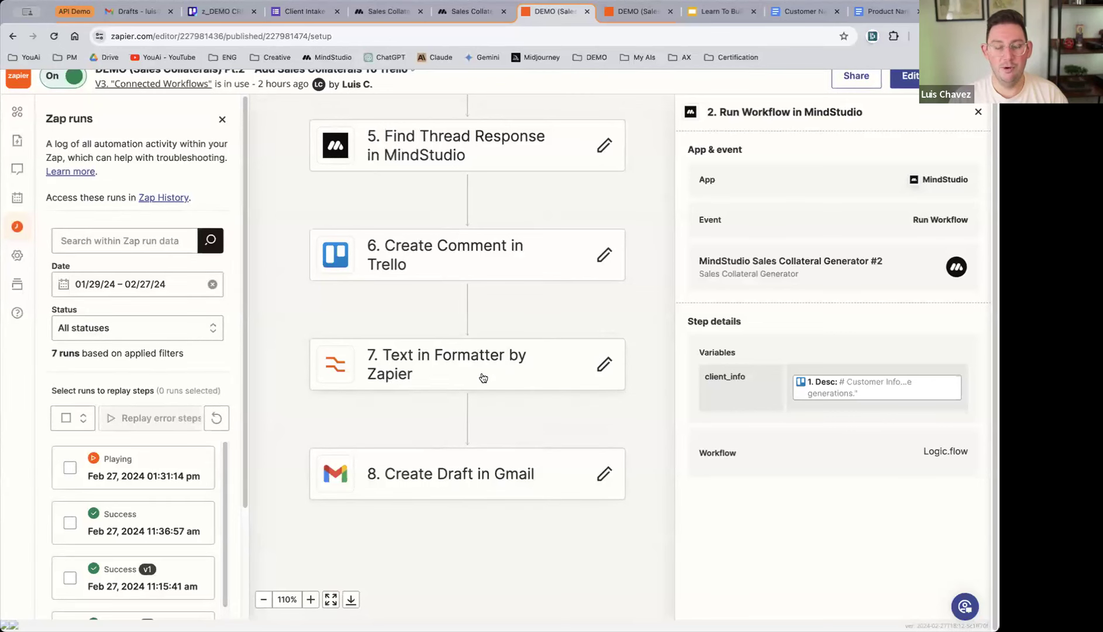
click(446, 479)
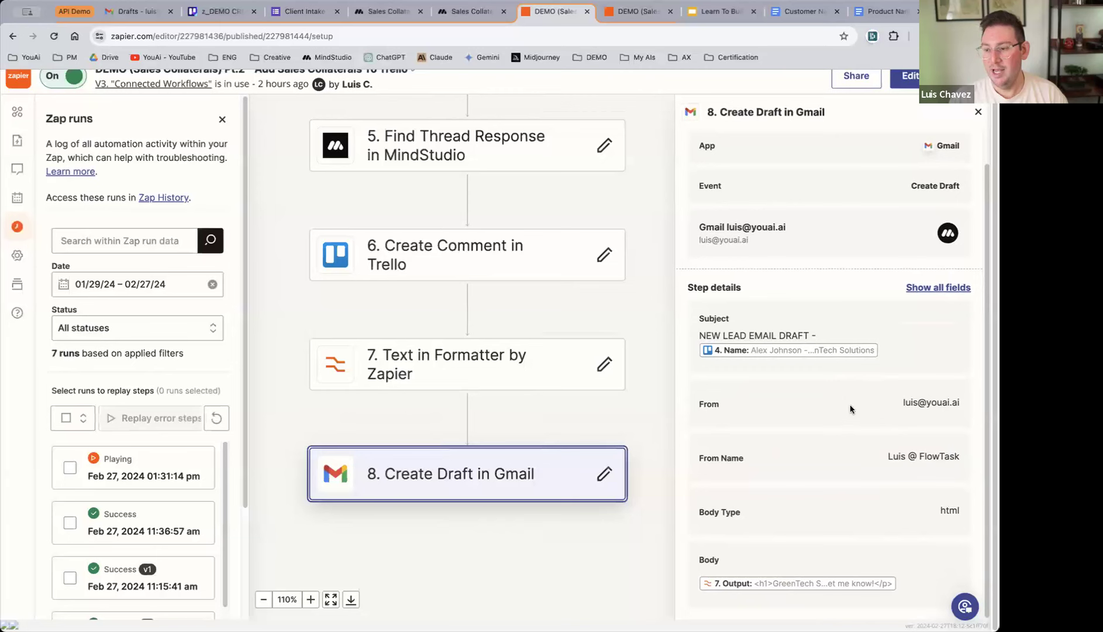
- Refresh the Pt.2 Zap's run list and review the GreenTech Solutions card in Trello's New Lead list, closing it when done
scroll(490, 393, up, 5)
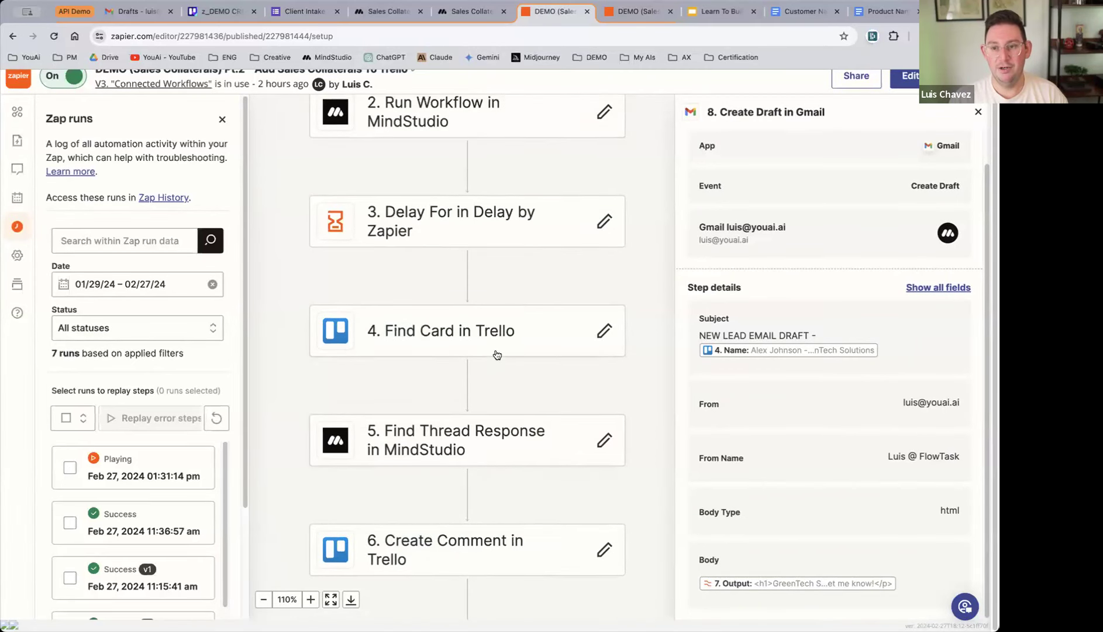
click(224, 421)
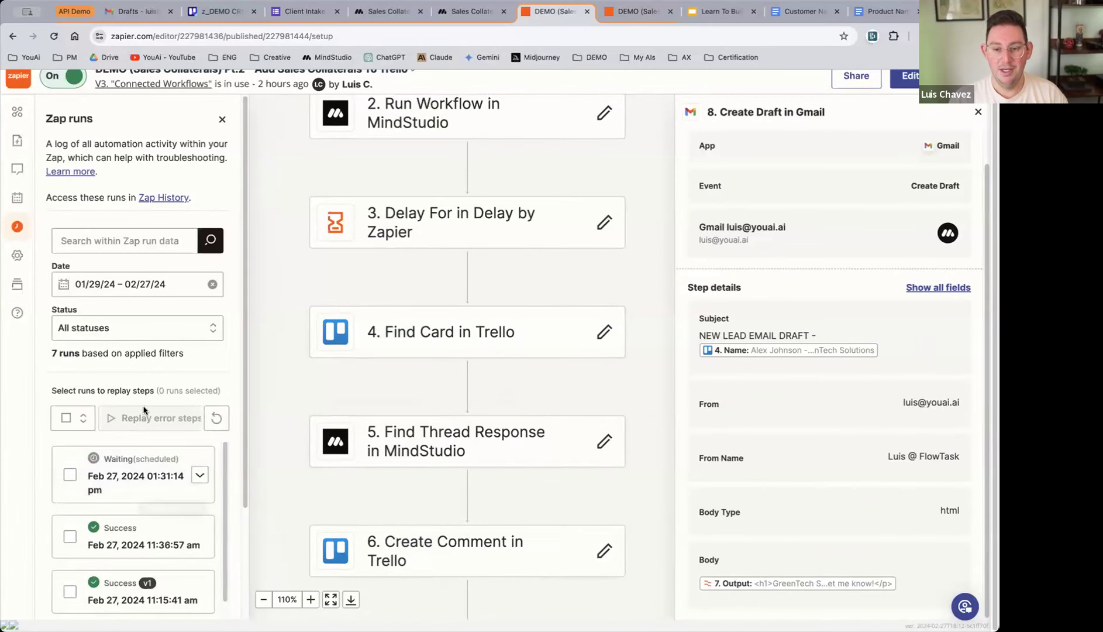
click(219, 11)
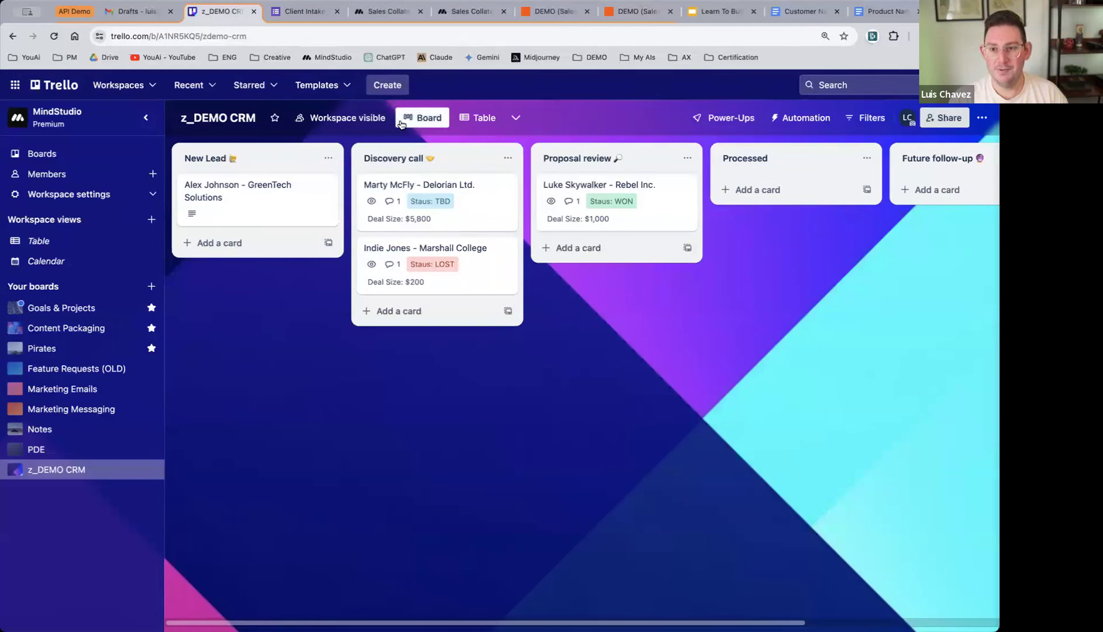
click(246, 209)
scroll(524, 301, down, 3)
scroll(525, 300, up, 3)
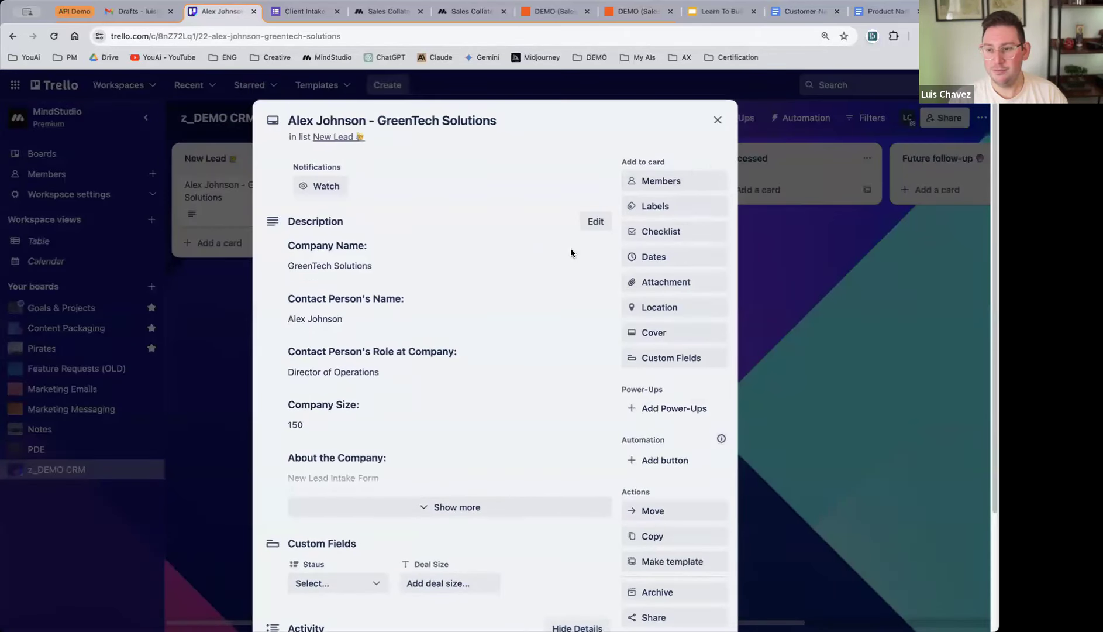
click(717, 119)
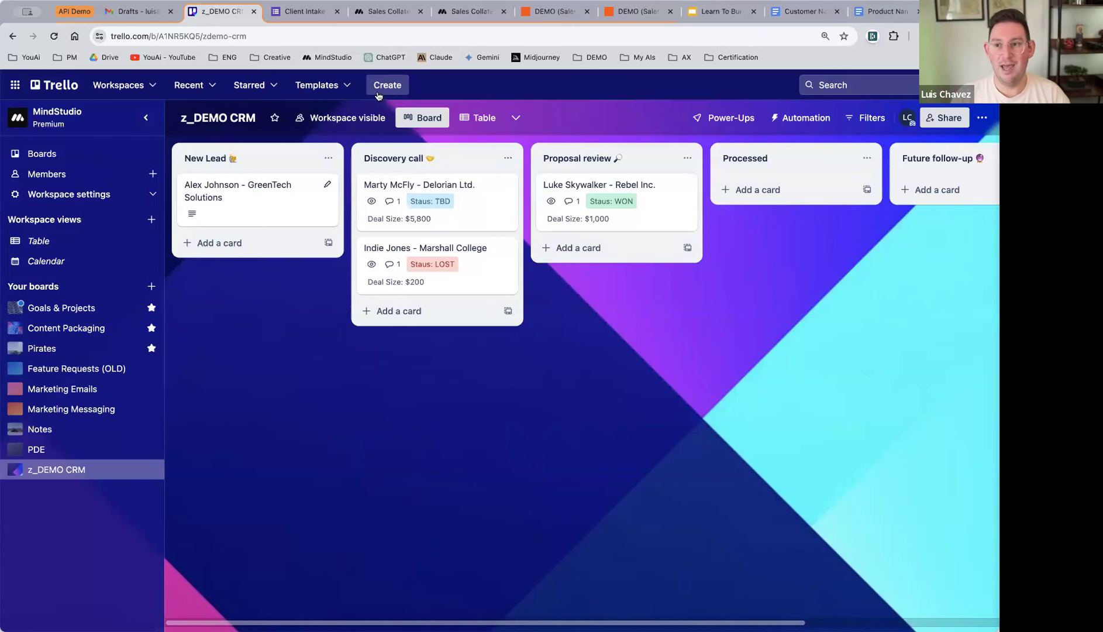
- Return to the Pt.2 Zap in Zapier and refresh its run list
click(557, 14)
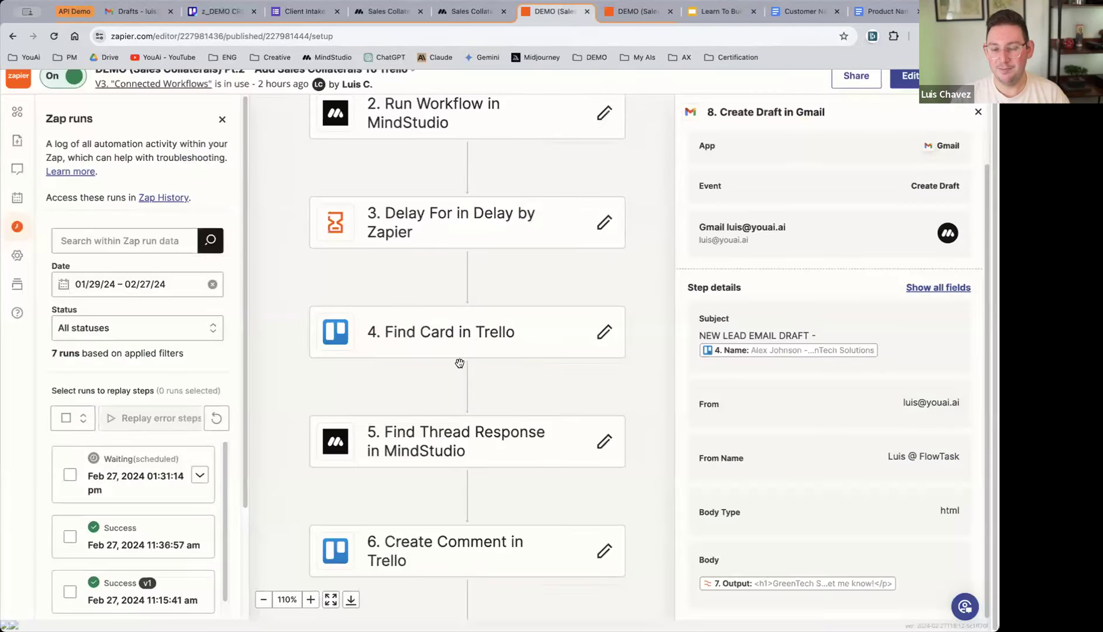
scroll(460, 363, down, 1)
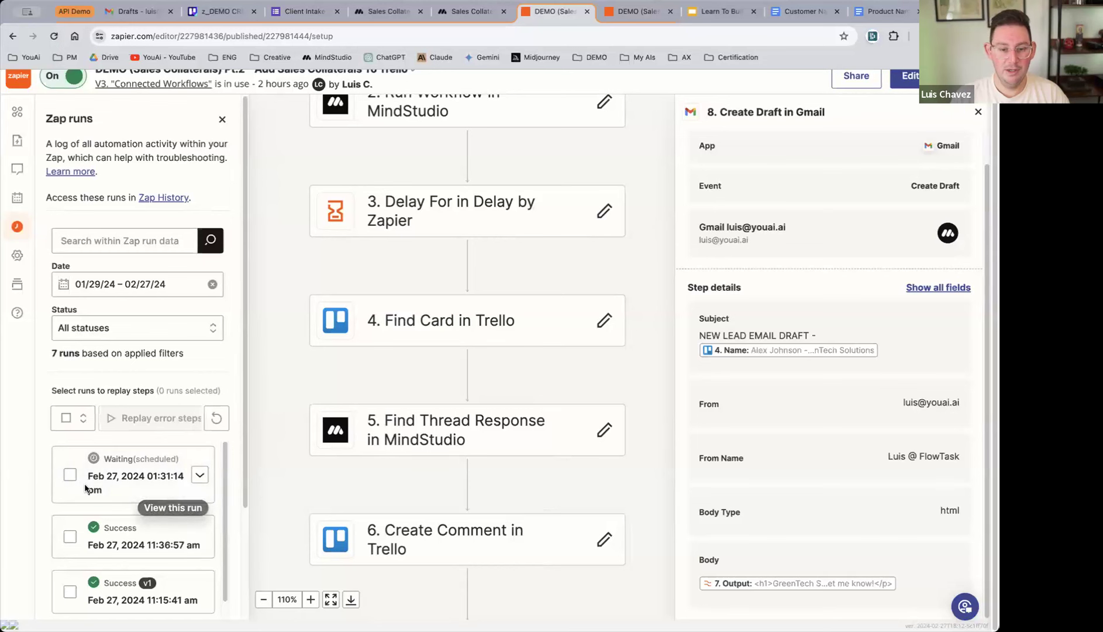
click(215, 418)
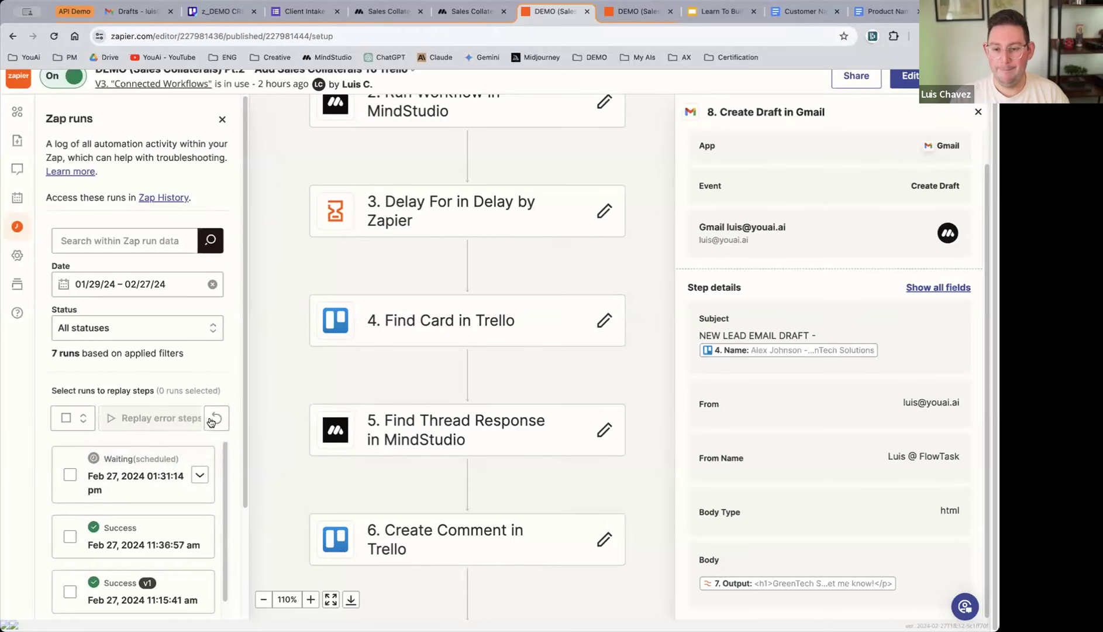
- Examine the Pt.2 Zap's sequence from the New Card in Trello trigger to the Create Draft in Gmail step
scroll(482, 440, down, 5)
scroll(483, 444, down, 2)
scroll(517, 445, up, 1)
scroll(517, 446, up, 5)
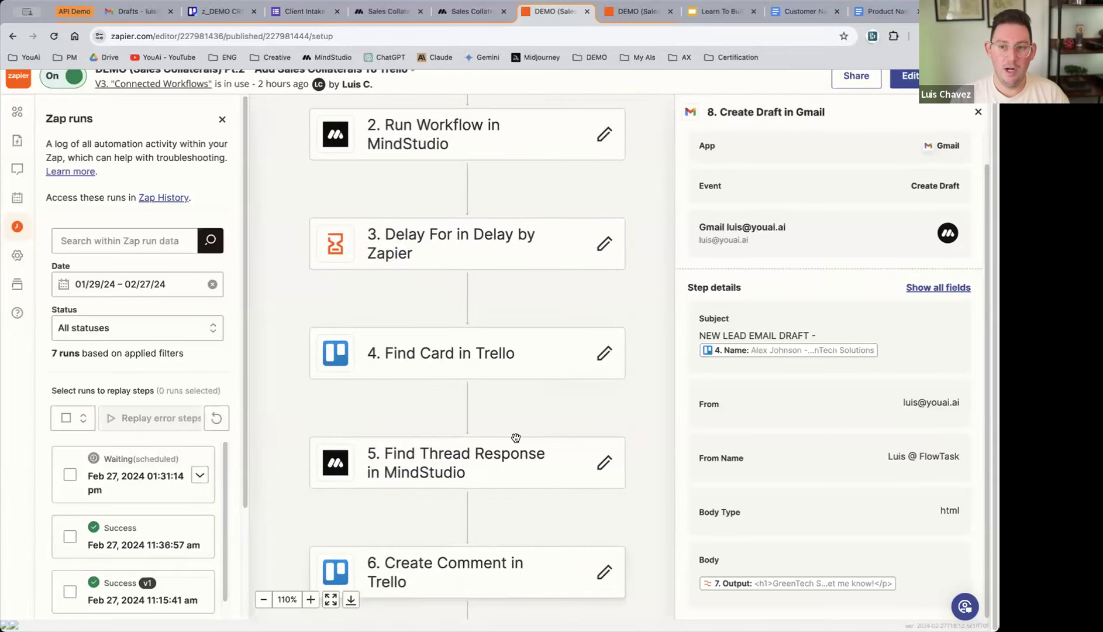
scroll(517, 436, up, 4)
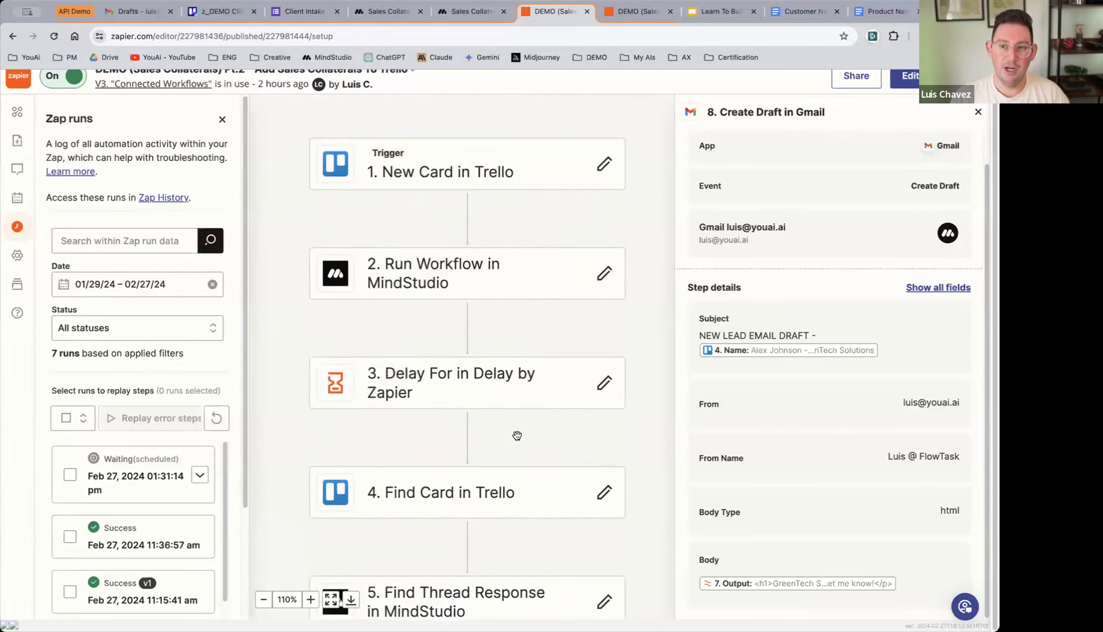
scroll(516, 434, down, 4)
scroll(515, 433, up, 2)
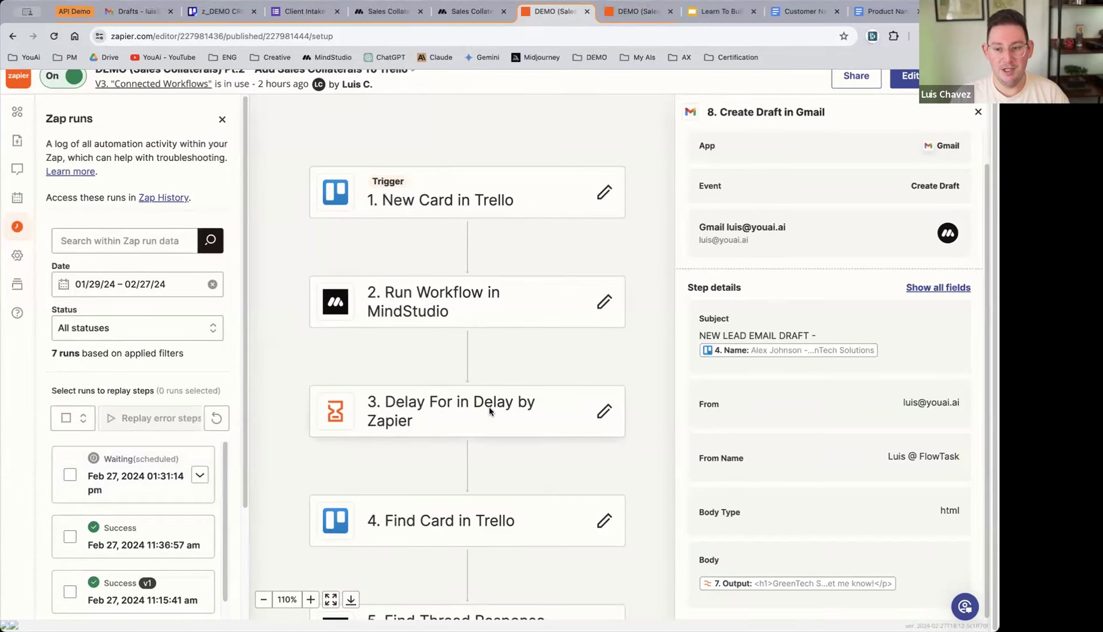
scroll(484, 408, down, 6)
scroll(482, 404, down, 4)
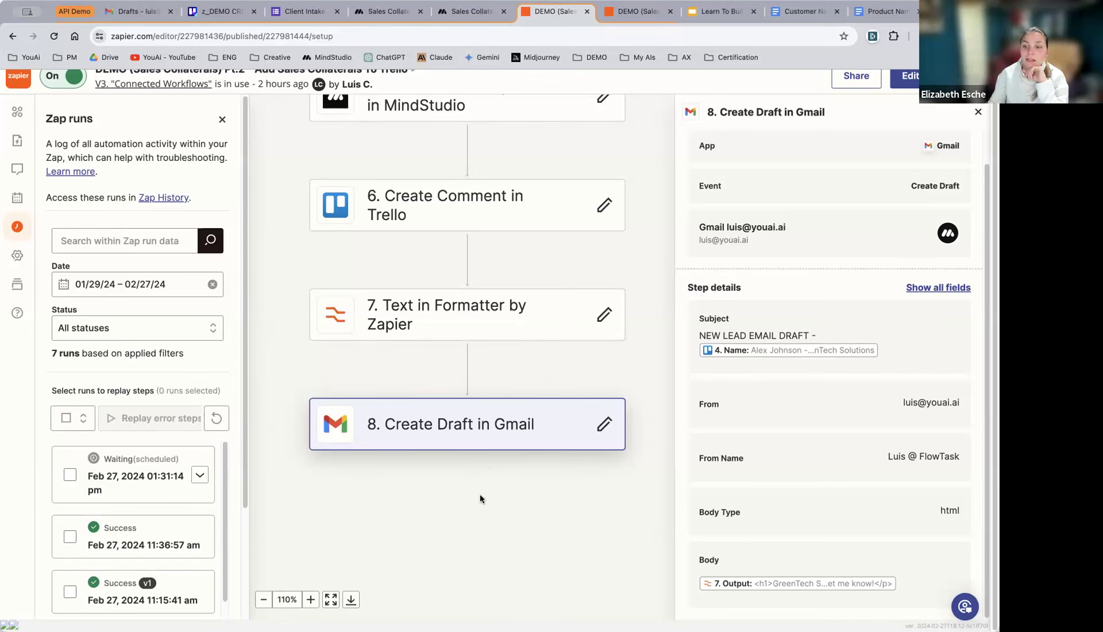
- Review the Zap's last steps, from Find Card in Trello to Create Draft in Gmail, and refresh the run list
scroll(412, 470, up, 3)
scroll(410, 471, up, 2)
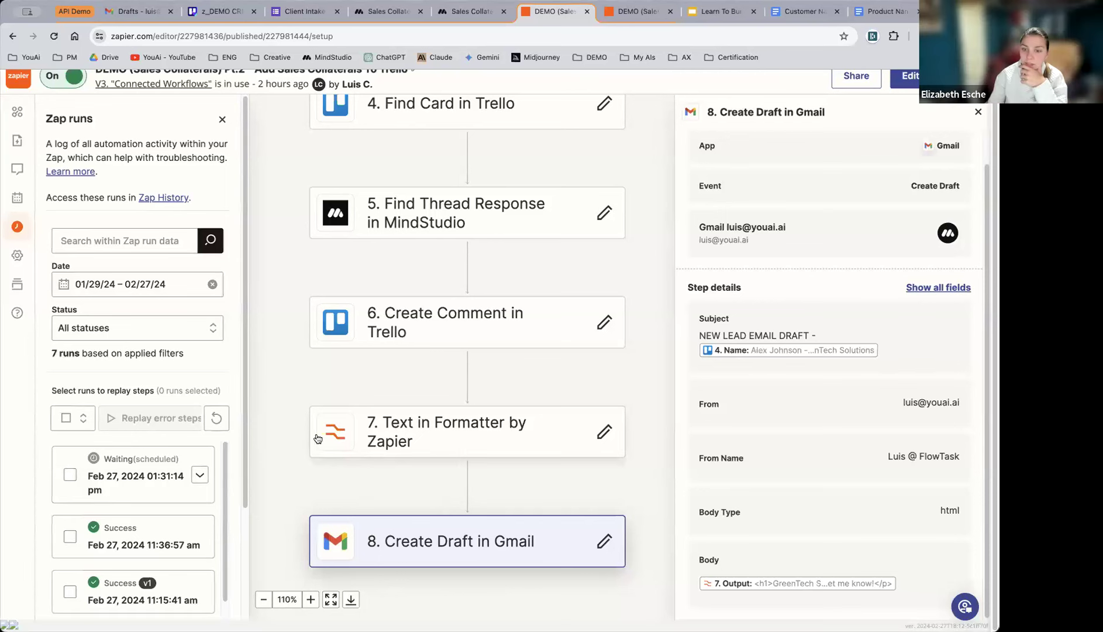
scroll(364, 393, up, 1)
scroll(363, 393, down, 3)
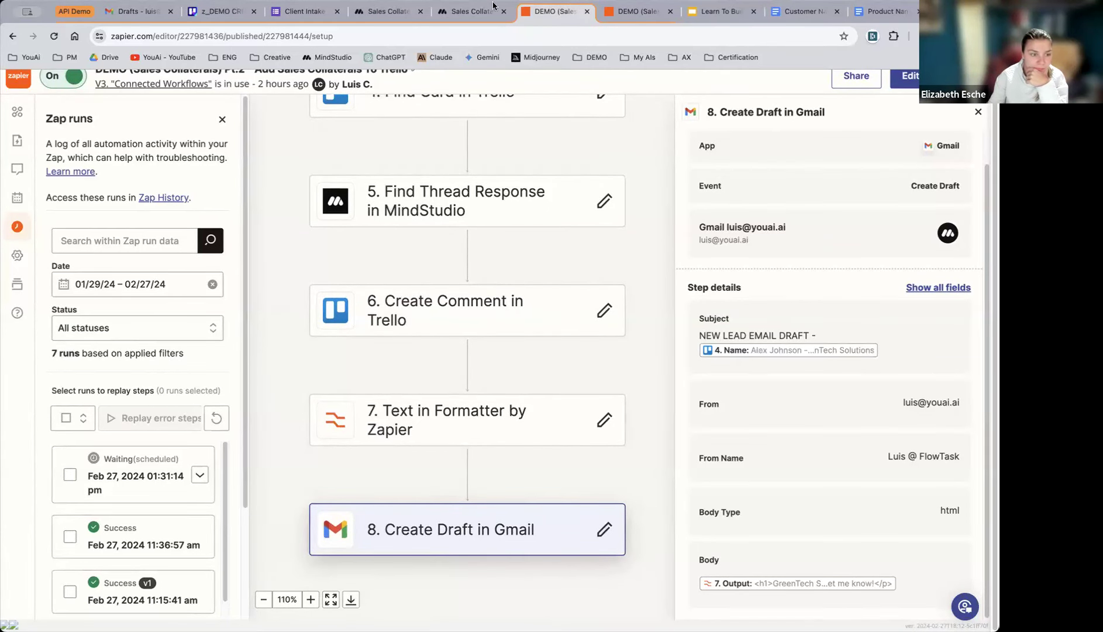
click(218, 419)
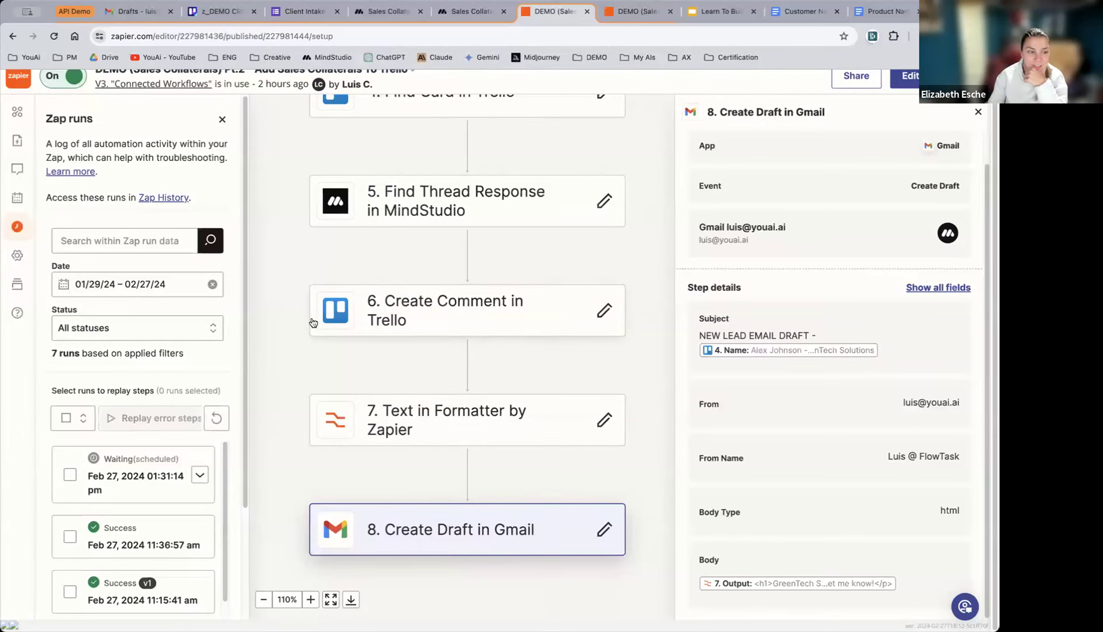
scroll(328, 312, up, 1)
scroll(328, 312, down, 1)
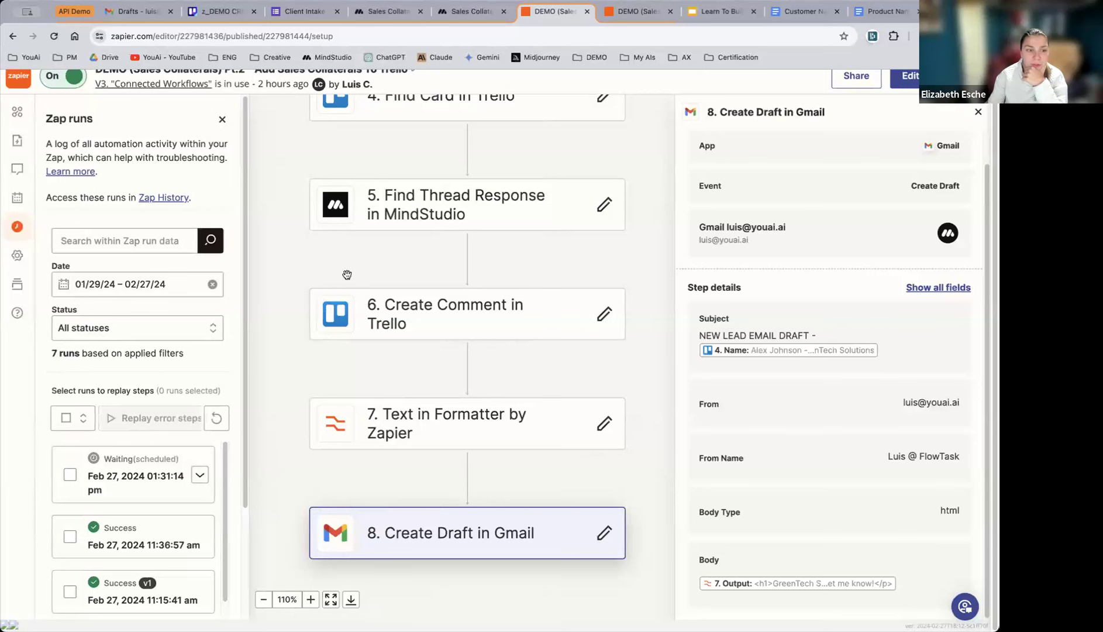
scroll(377, 277, up, 1)
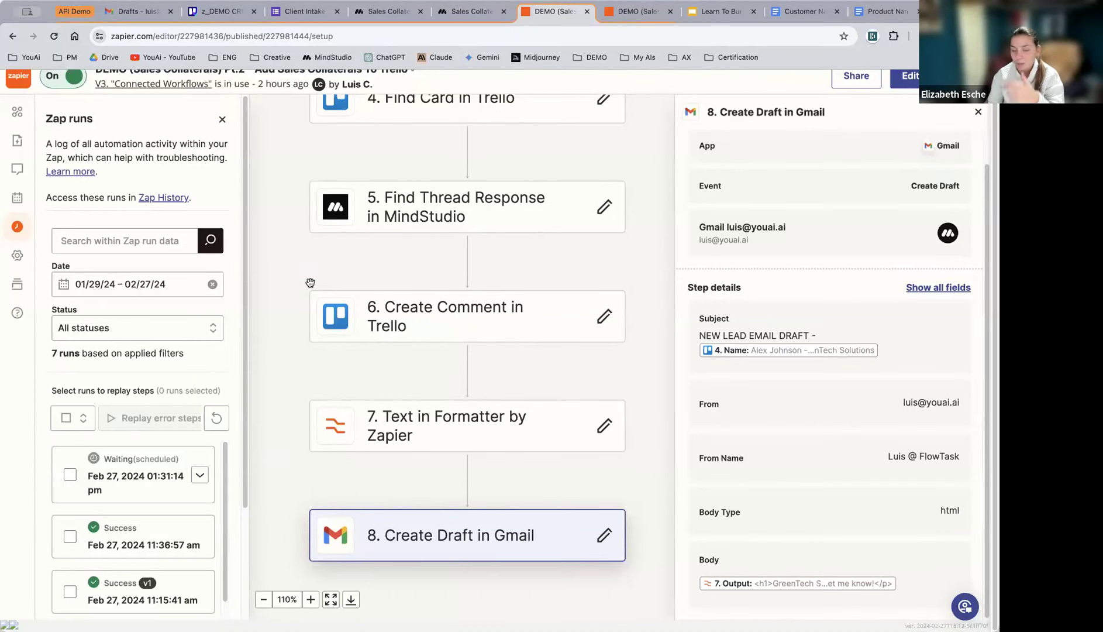
scroll(329, 279, down, 1)
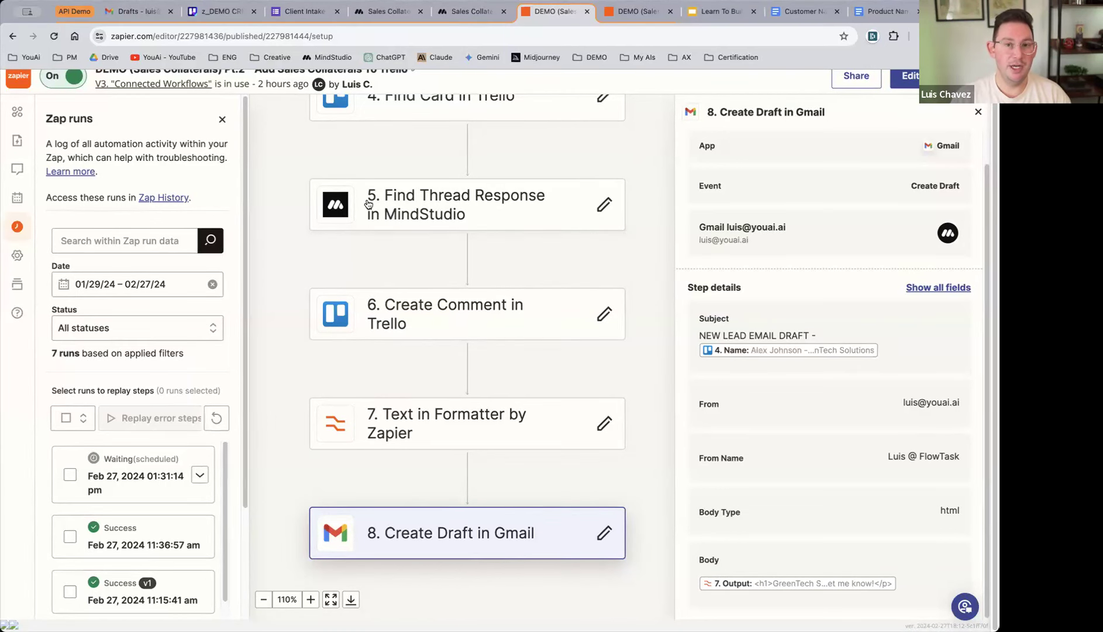
scroll(826, 220, up, 2)
scroll(768, 83, up, 1)
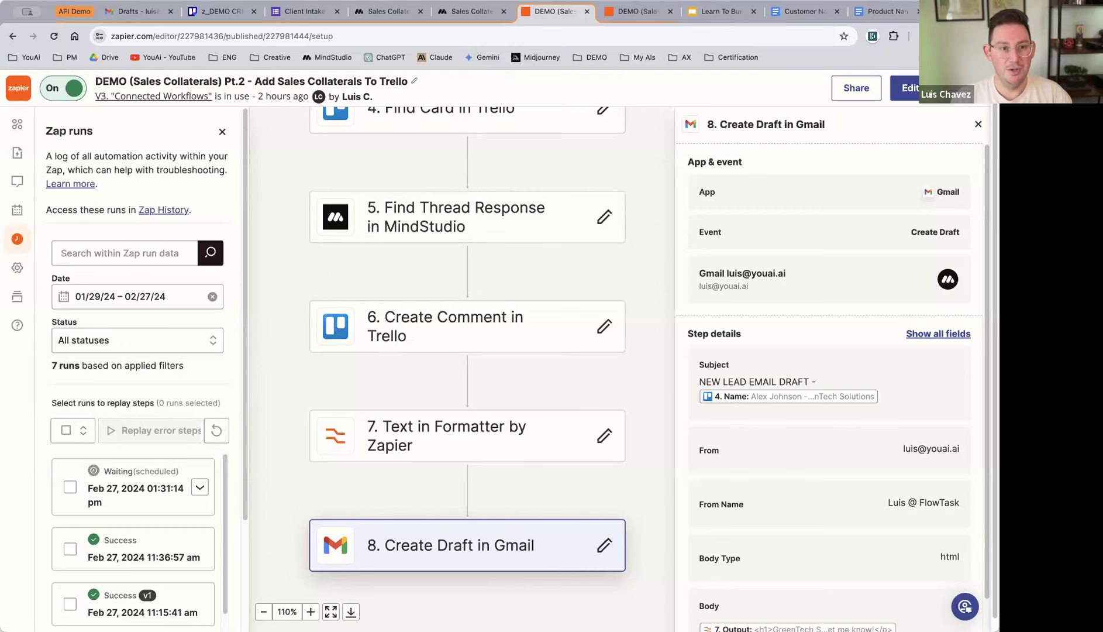
- Search Google for "zapier apps" in a new browser tab and open Zapier's directory of all app integrations
key(ctrl+t)
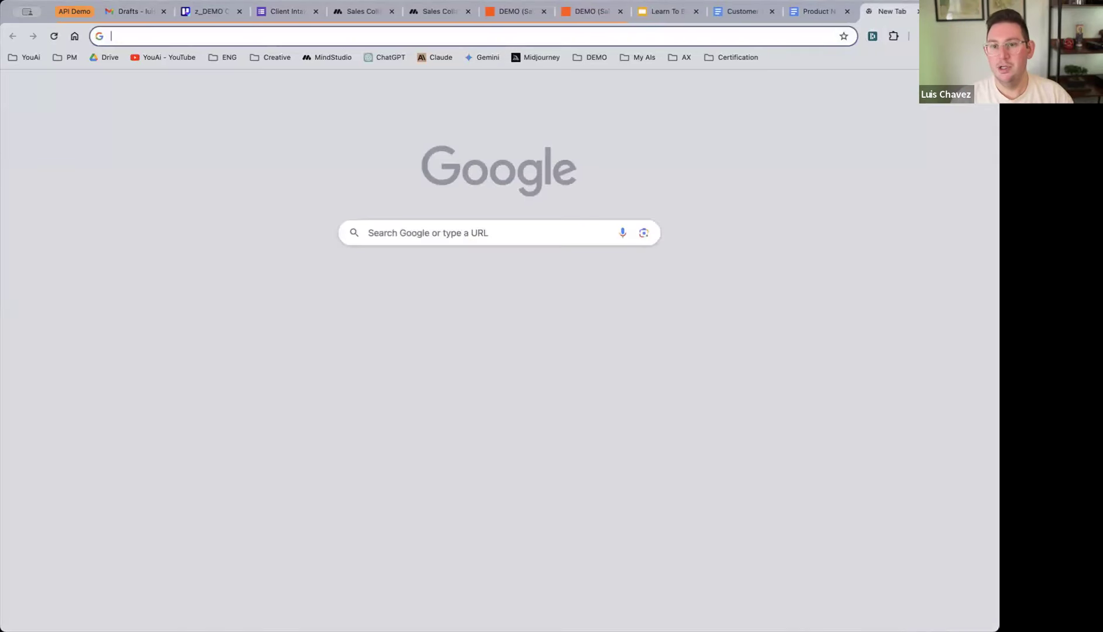
text(zapier.com/app/settings/profile)
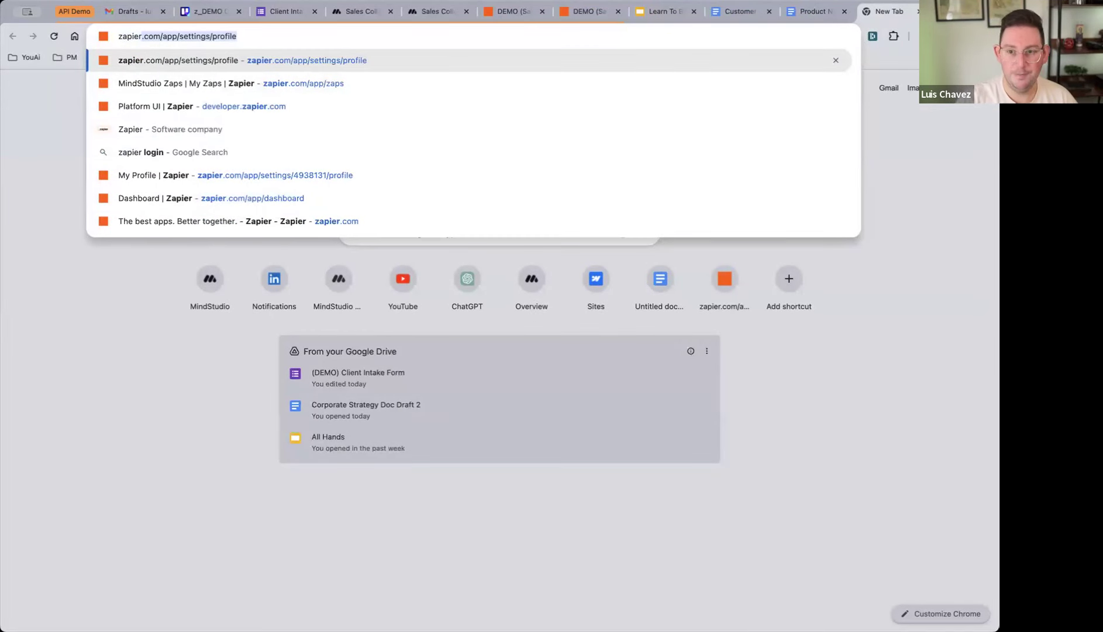
key(Down)
key(Down)
key(Up)
key(Up)
key(Up)
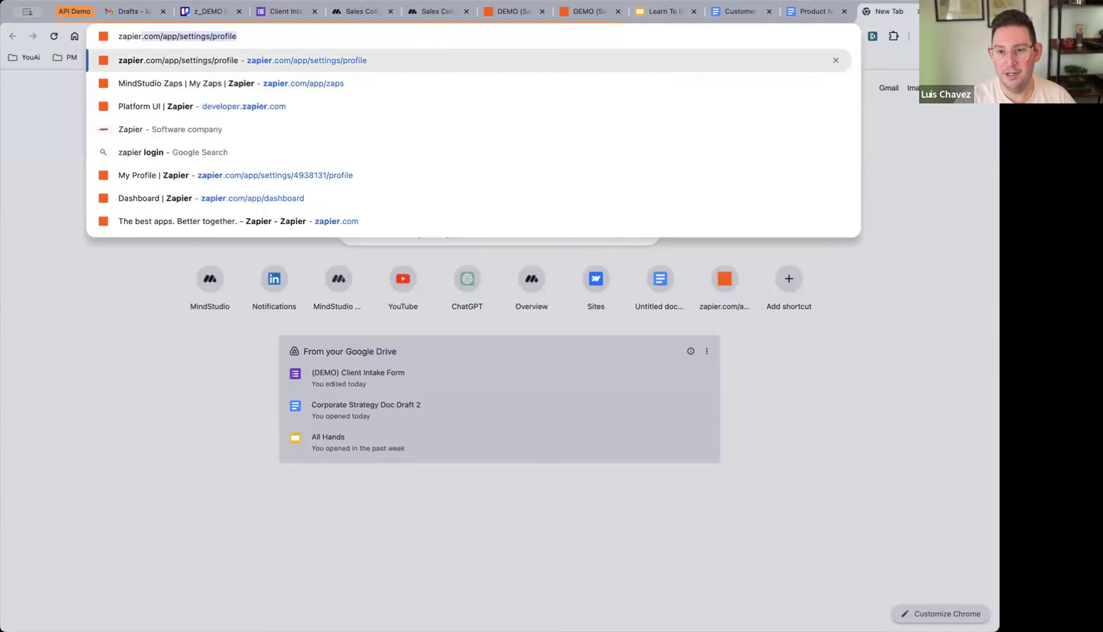
key(Down)
key(BackSpace)
text(apps)
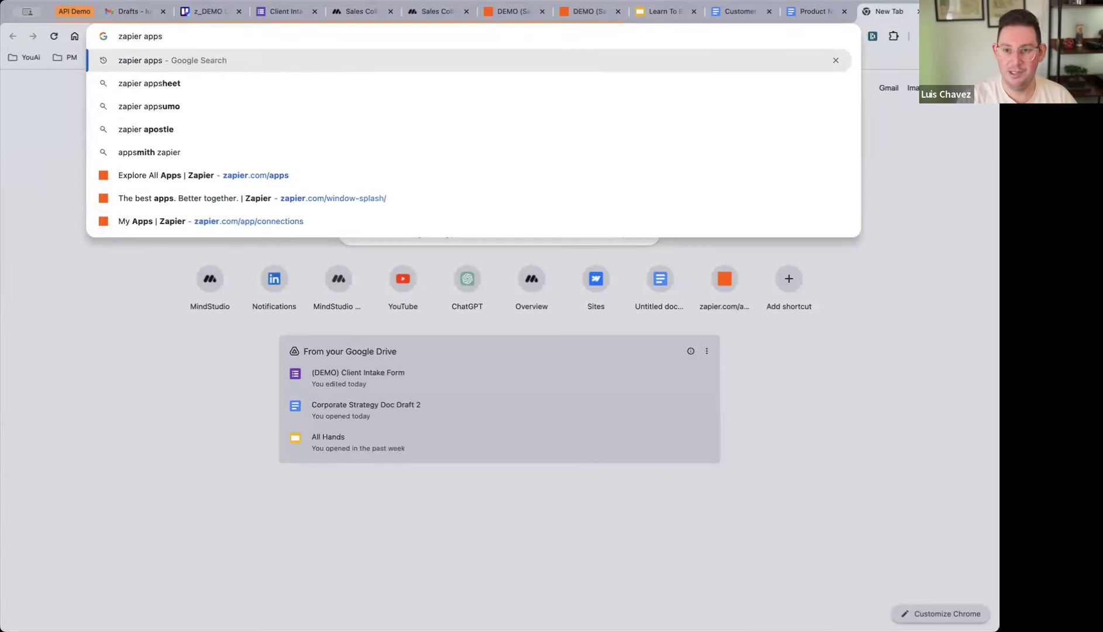
key(Return)
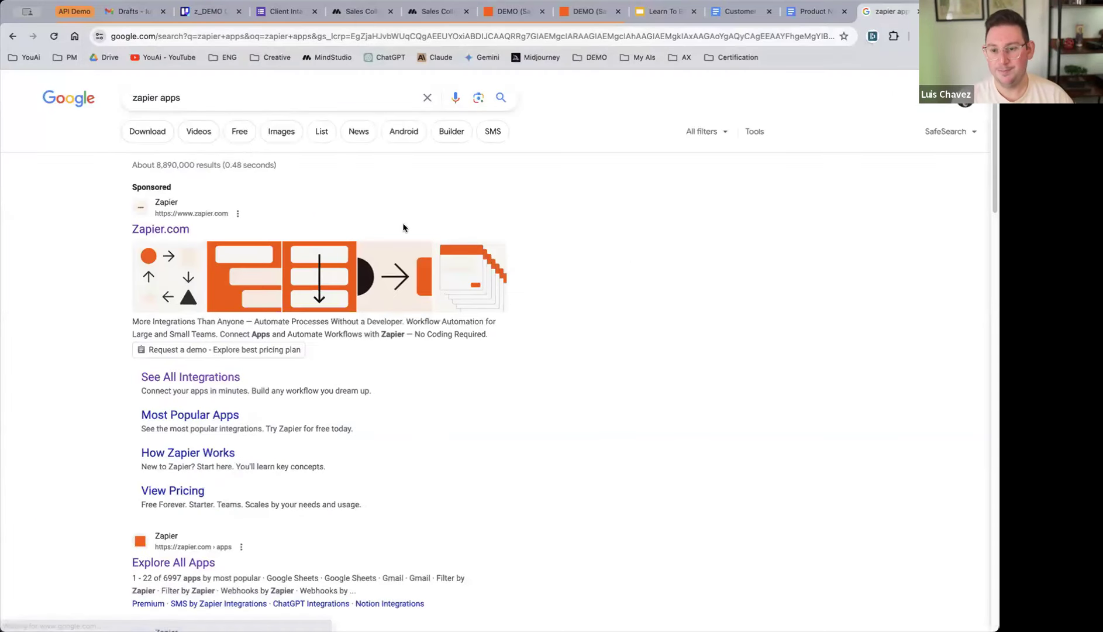
click(157, 359)
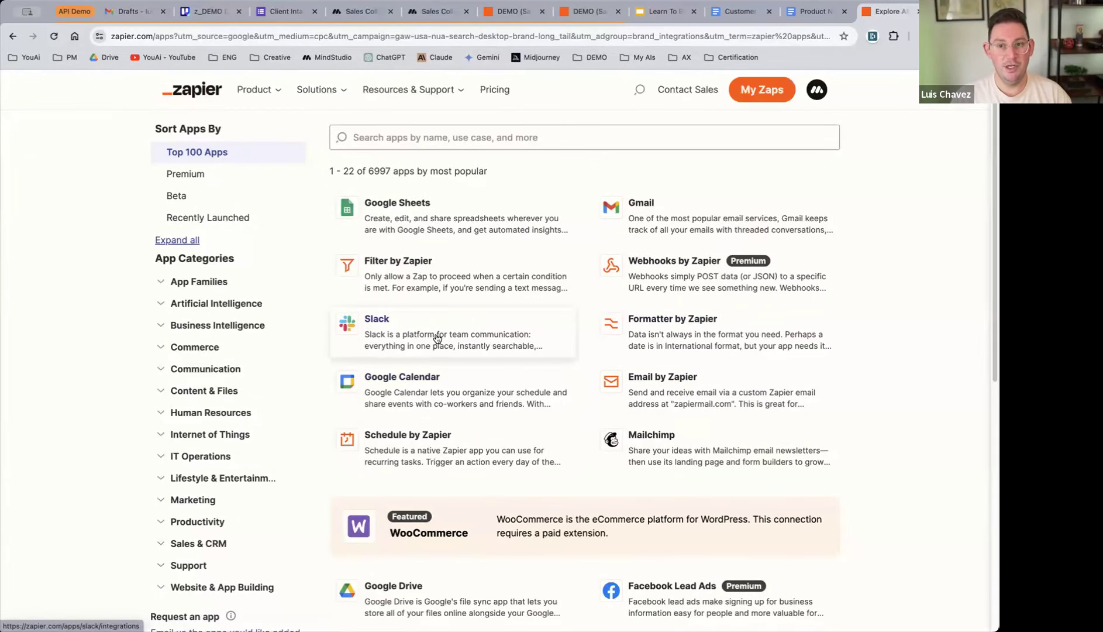
- Search Zapier's app directory for "ms outlook" and open the Microsoft Outlook integrations page
click(434, 137)
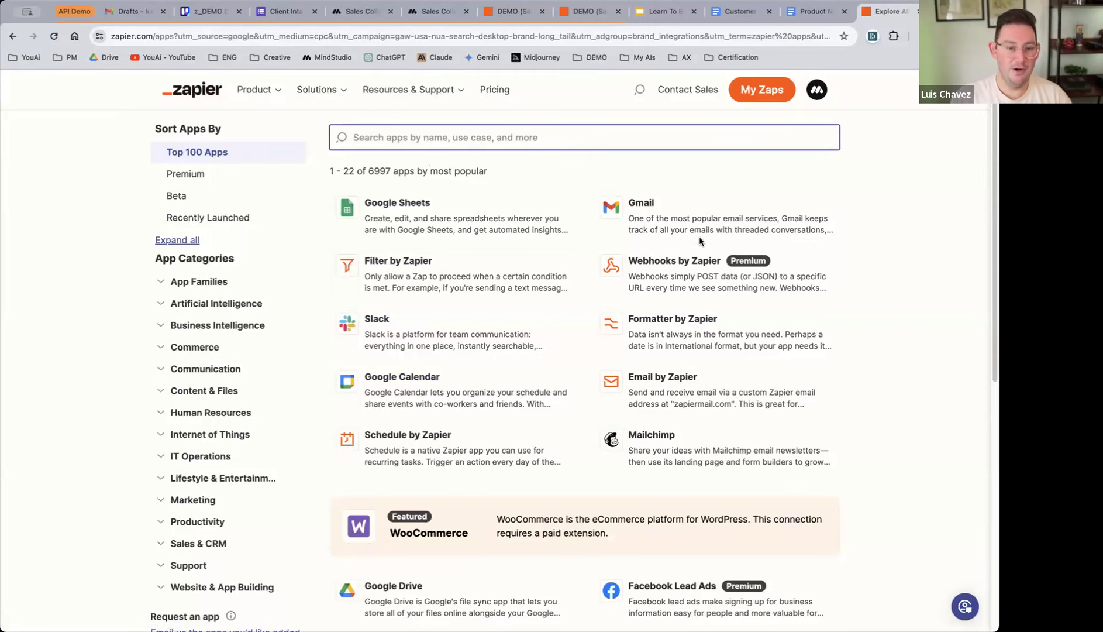
text(ms )
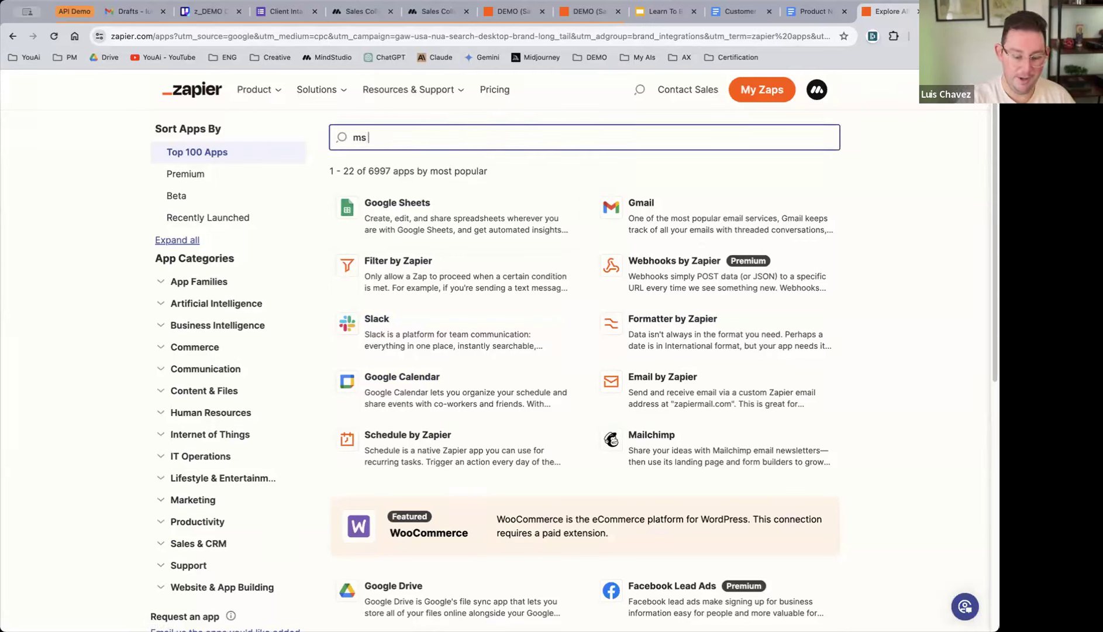
text(outlook)
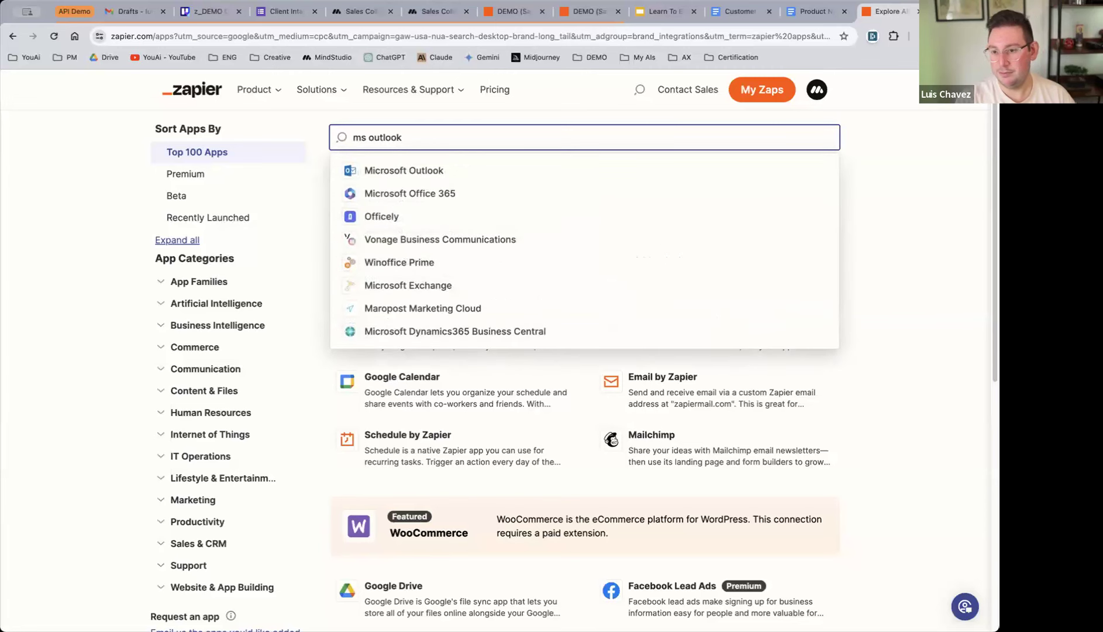
click(463, 171)
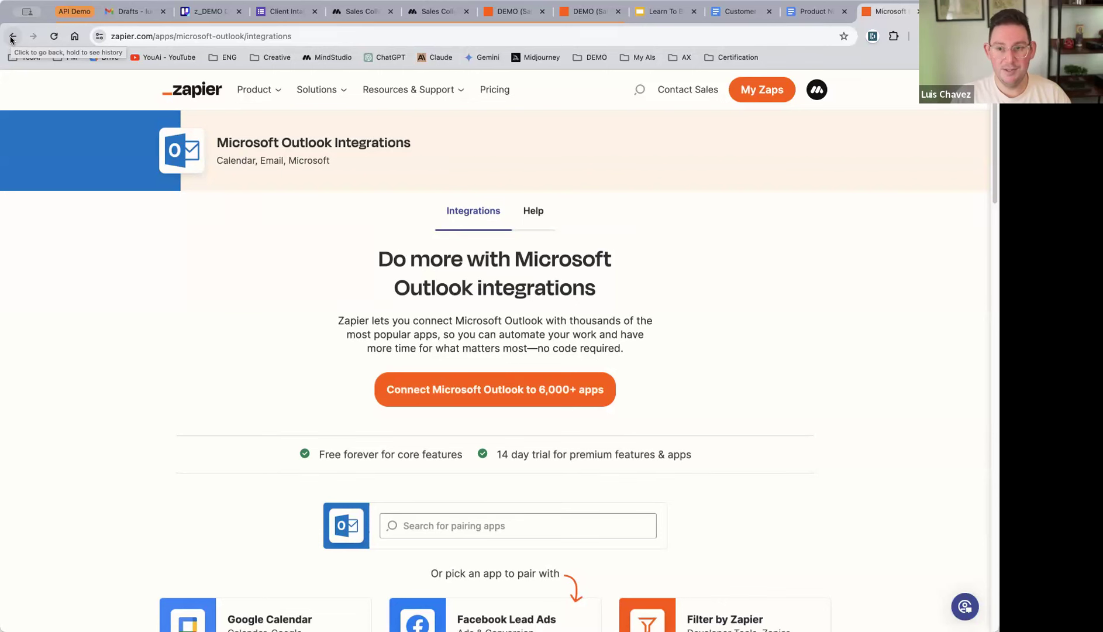
- Return to the Pt.2 Zap, refresh its run list and open the errored step of the Feb 27, 2024 01:31:14 pm run
click(508, 12)
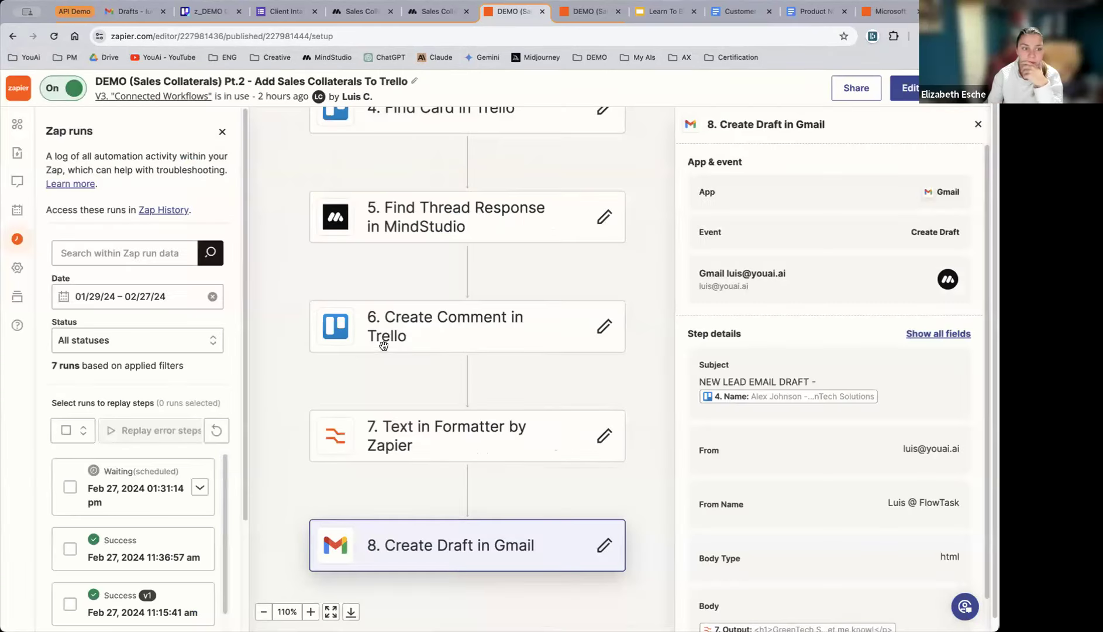
click(220, 429)
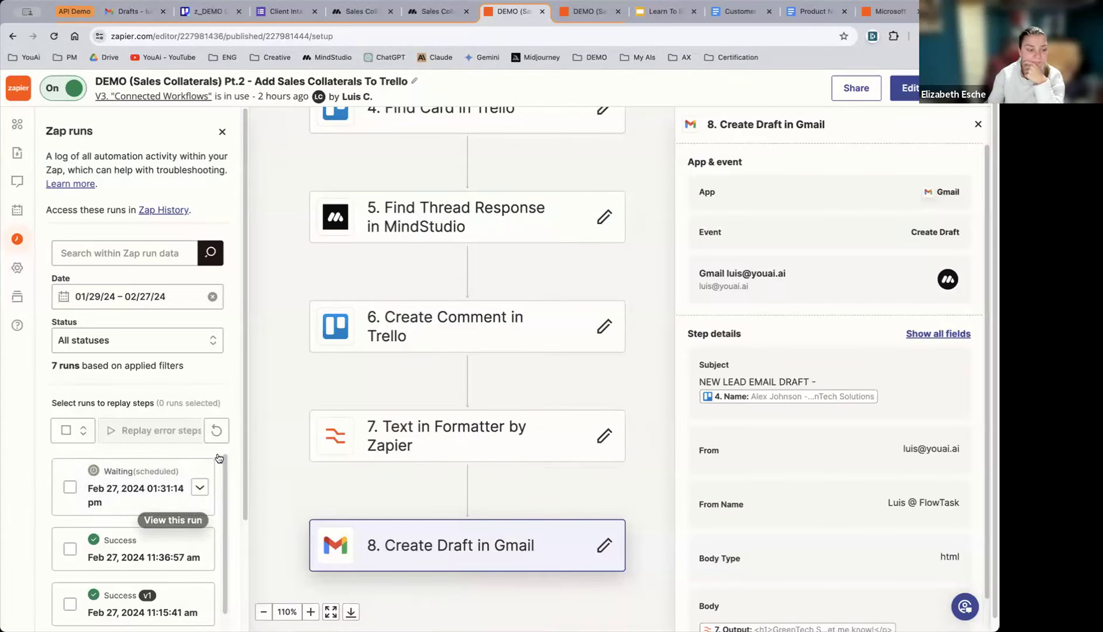
click(199, 488)
scroll(157, 421, down, 2)
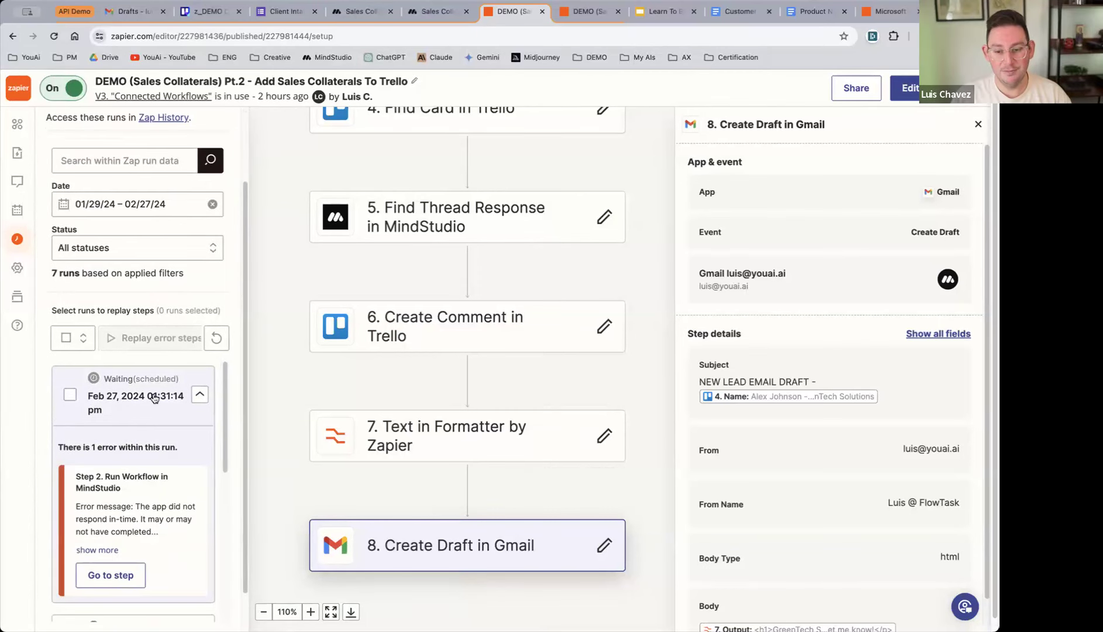
scroll(157, 406, down, 1)
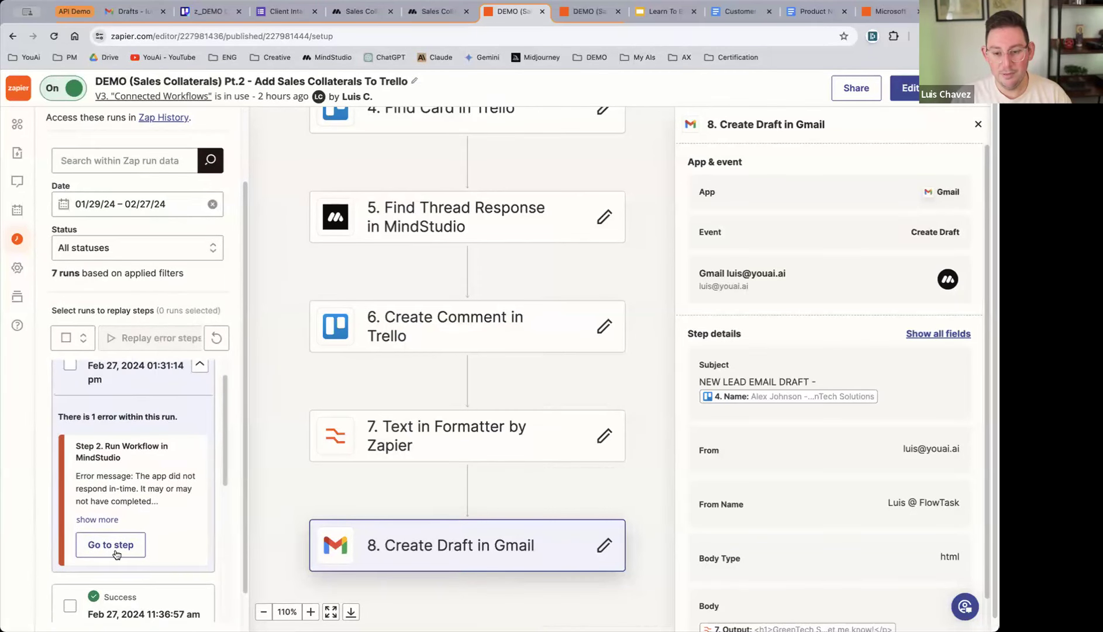
click(111, 545)
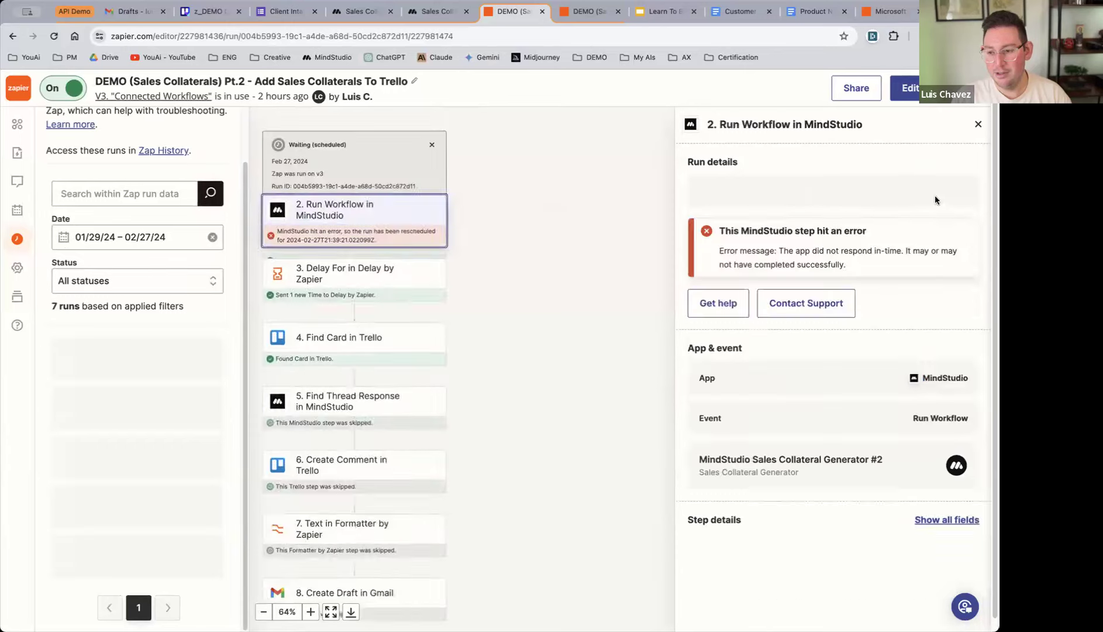
- Review the run details of the Run Workflow in MindStudio step, and check the Gmail drafts
click(374, 314)
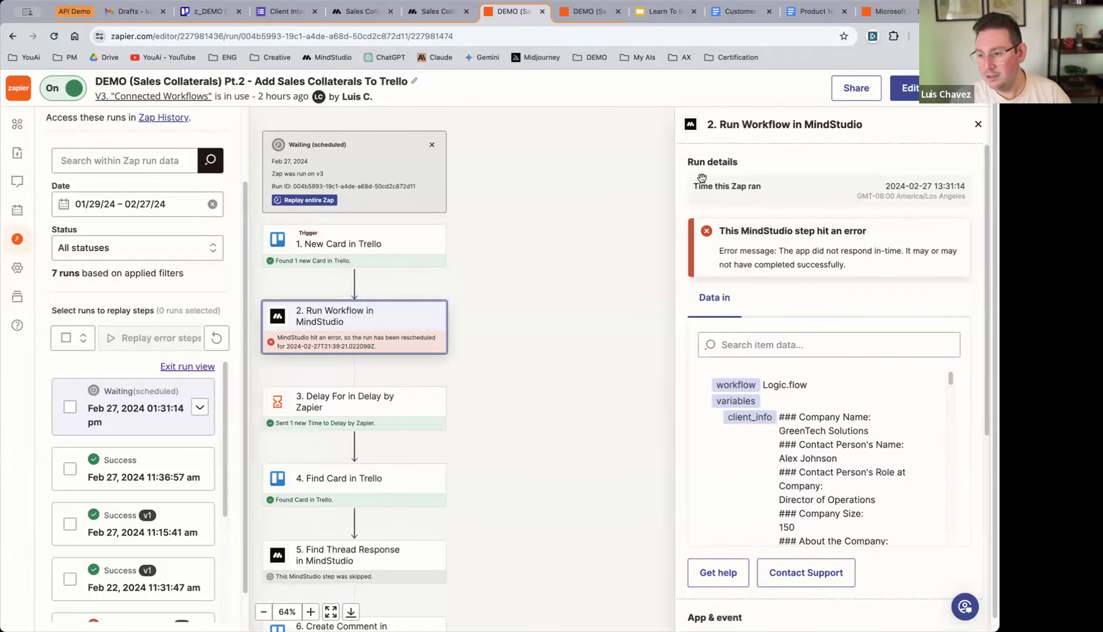
scroll(792, 246, down, 5)
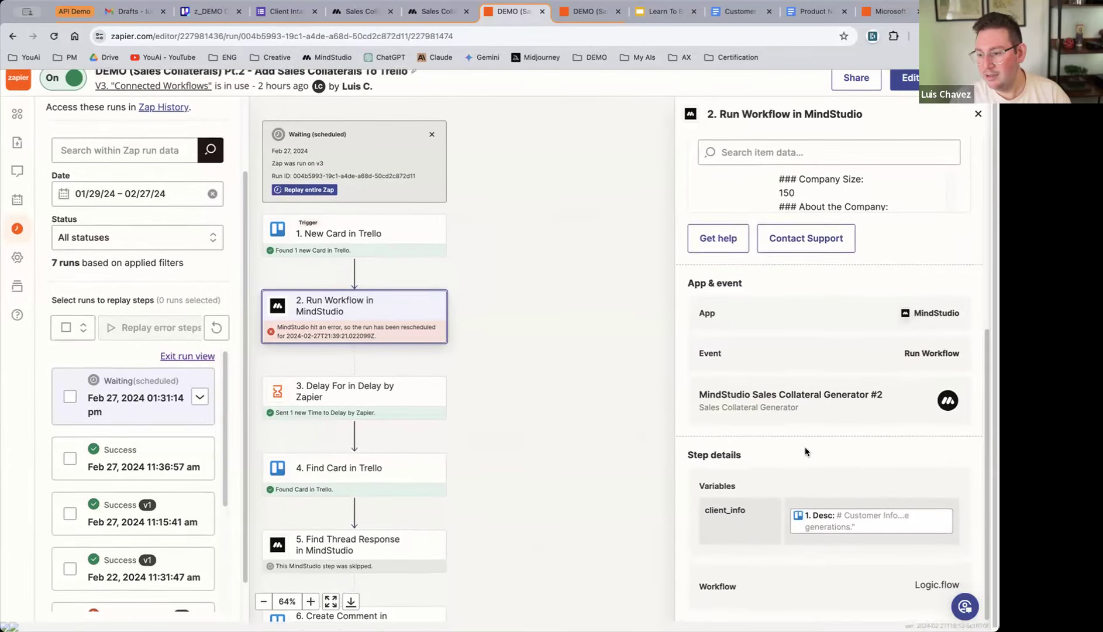
scroll(429, 285, up, 5)
click(135, 11)
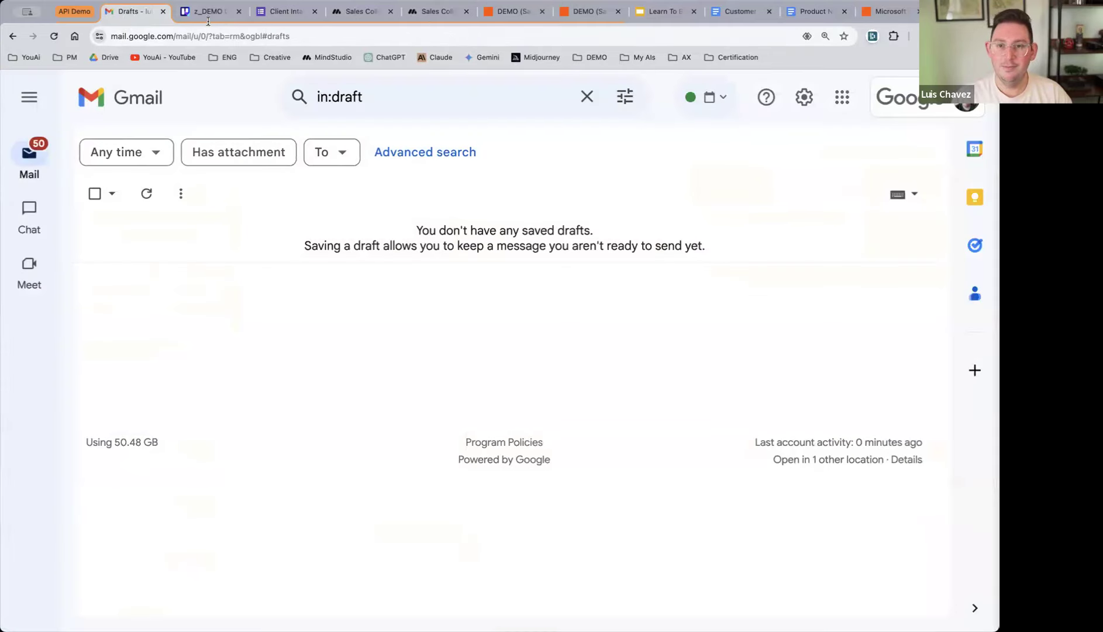
- Replay the entire Pt.2 Zap from the waiting run, dismiss the replay notification and close the run view
click(510, 9)
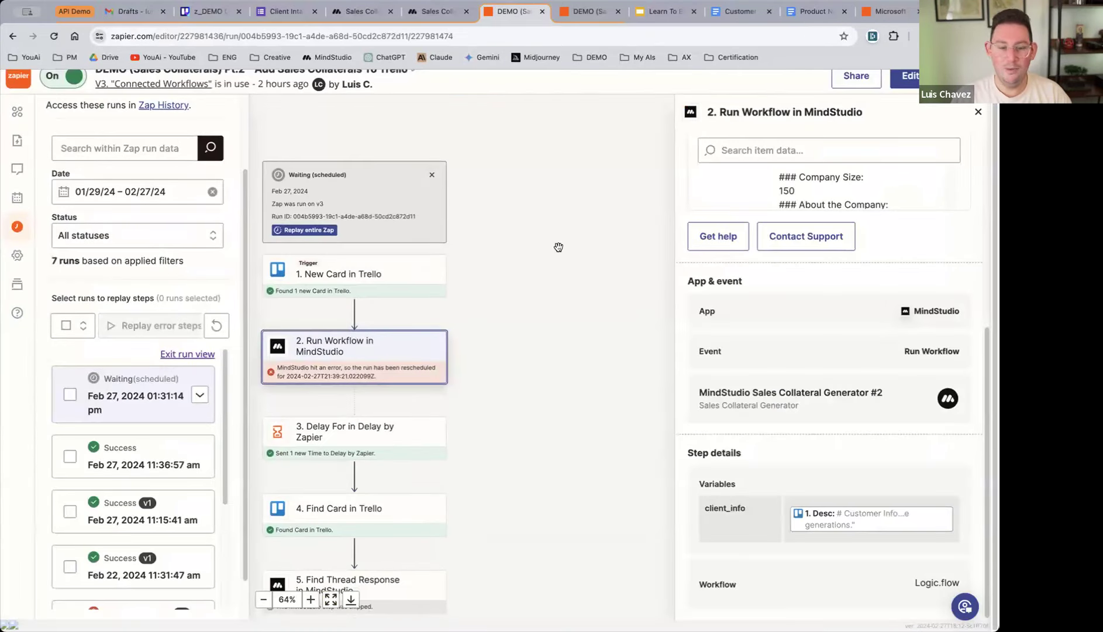
scroll(537, 259, down, 3)
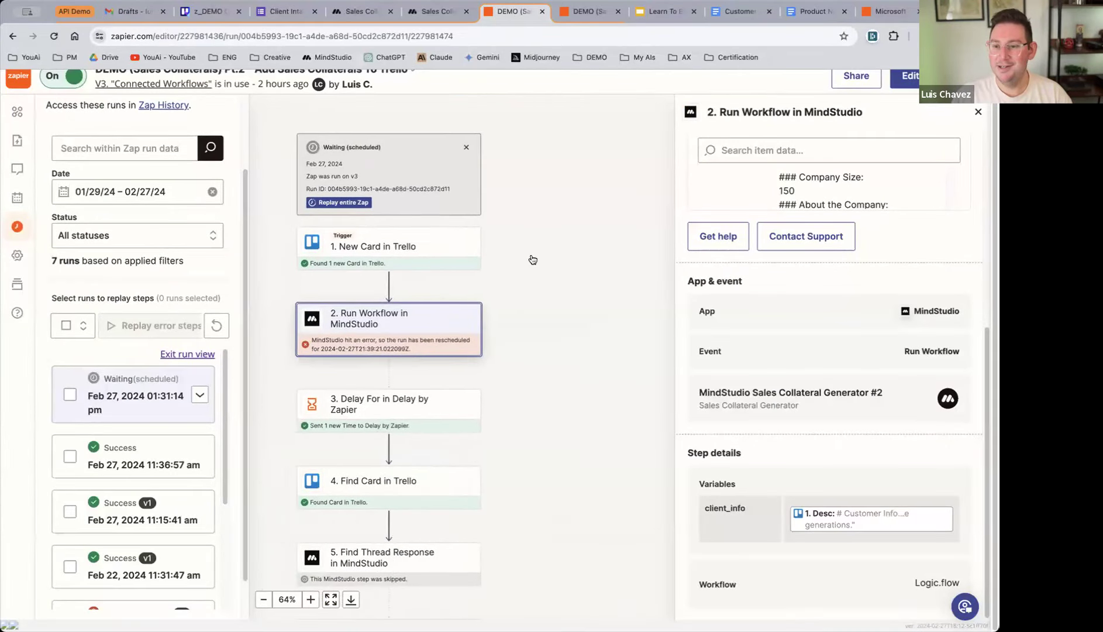
click(341, 202)
click(533, 375)
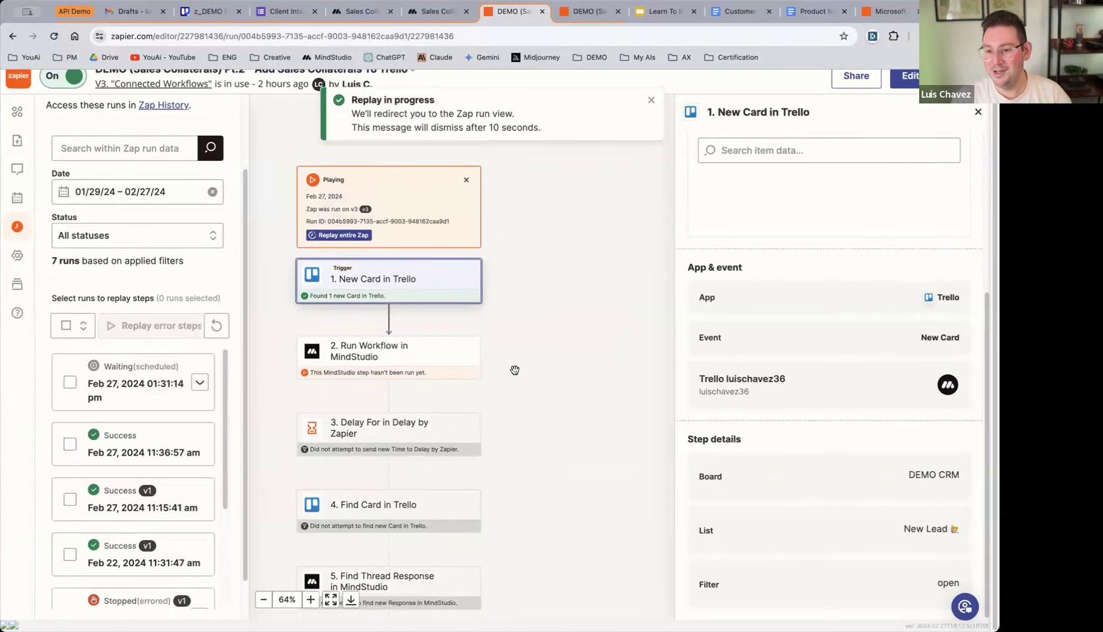
scroll(156, 482, down, 1)
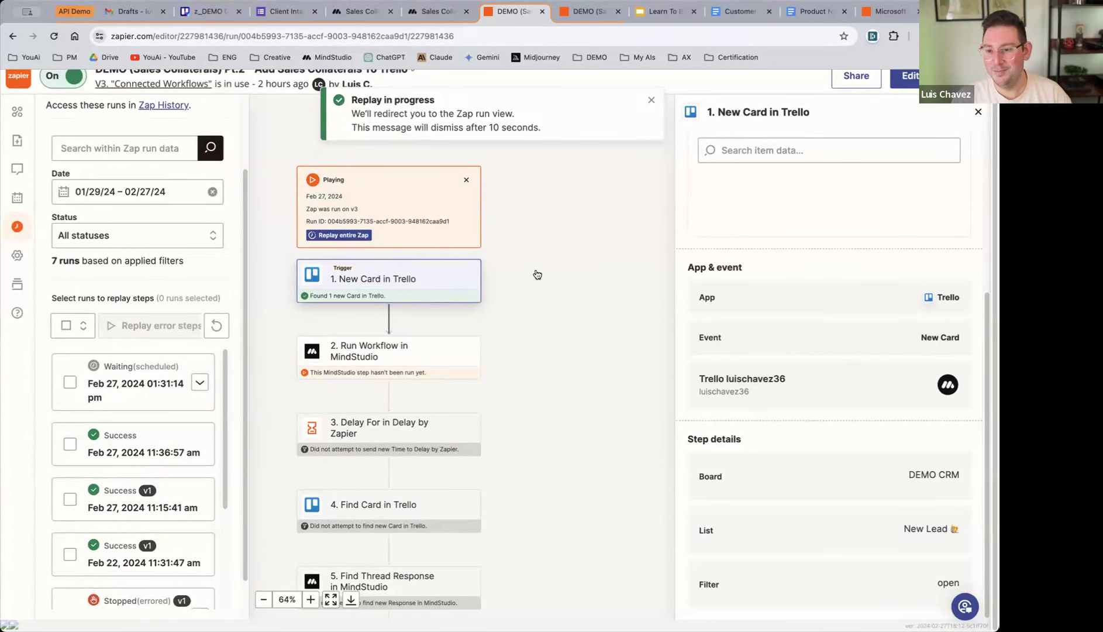
click(651, 100)
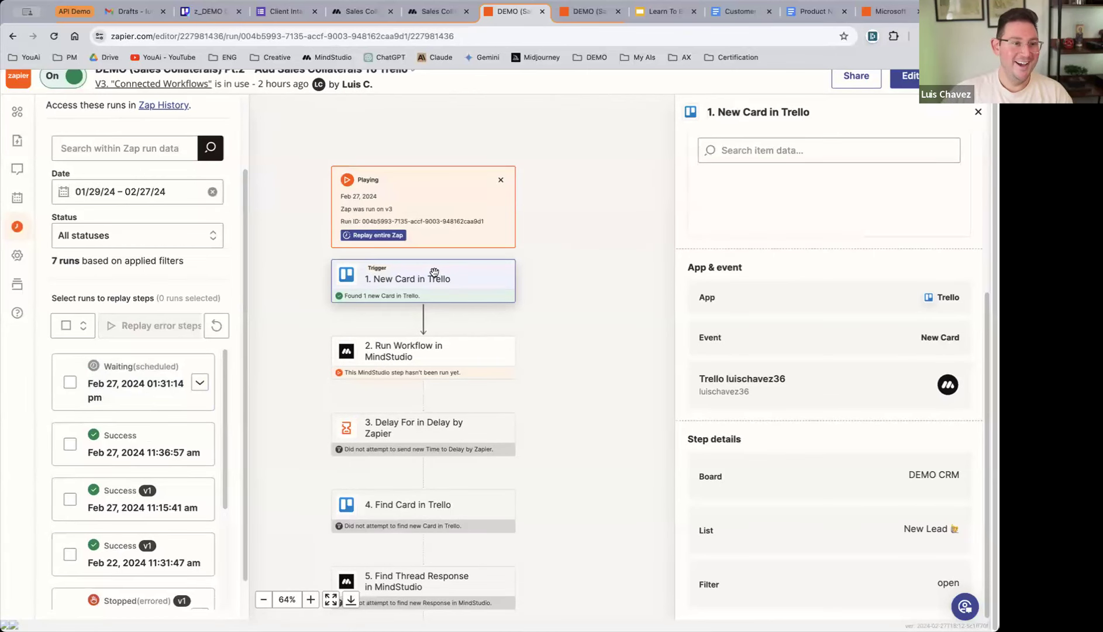
click(501, 179)
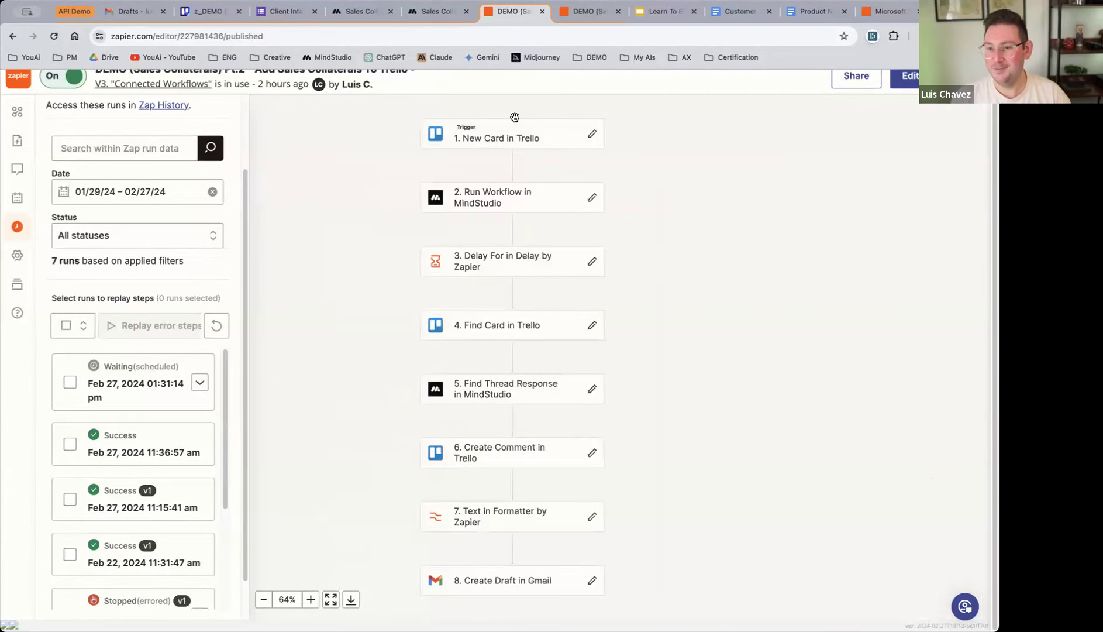
- Check the drafts in Gmail and return to the Pt.2 Zap's published step sequence
click(132, 11)
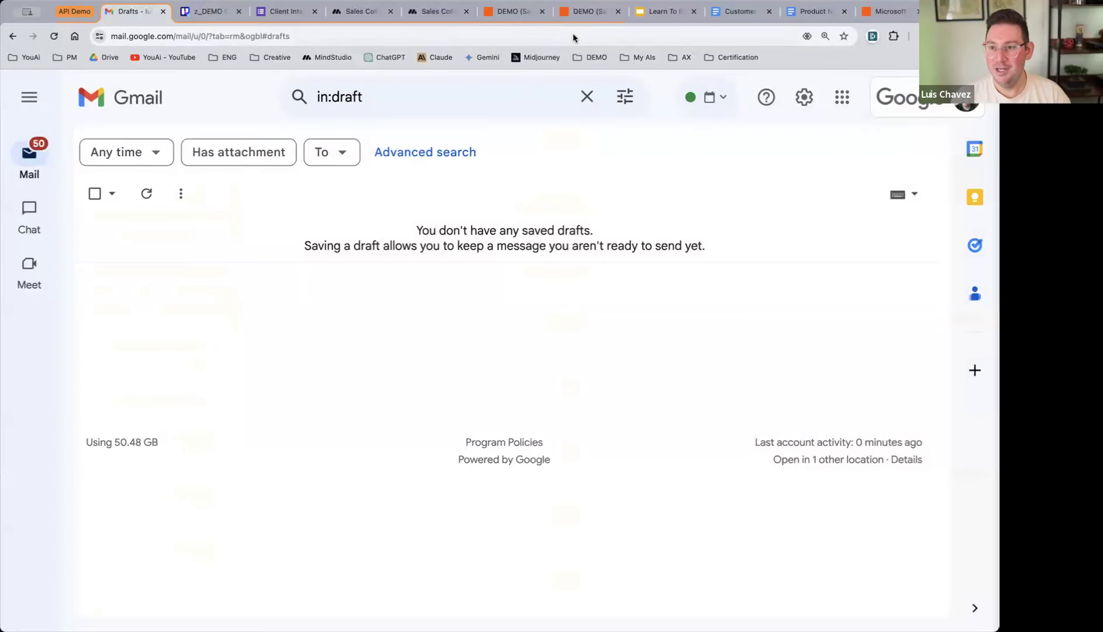
click(510, 12)
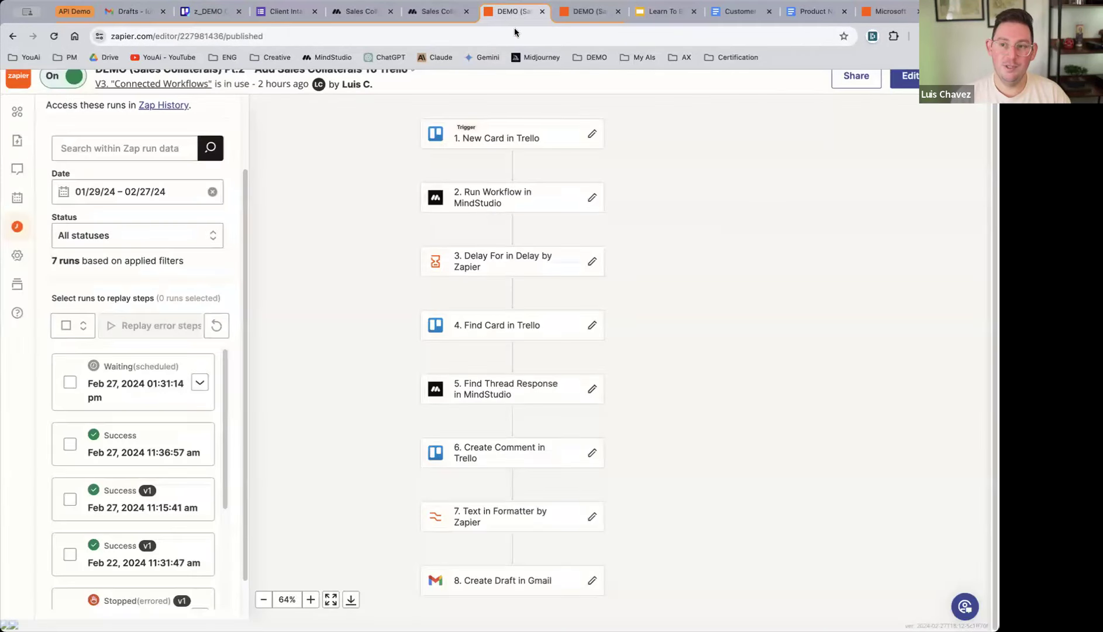
scroll(522, 217, up, 1)
scroll(522, 217, down, 1)
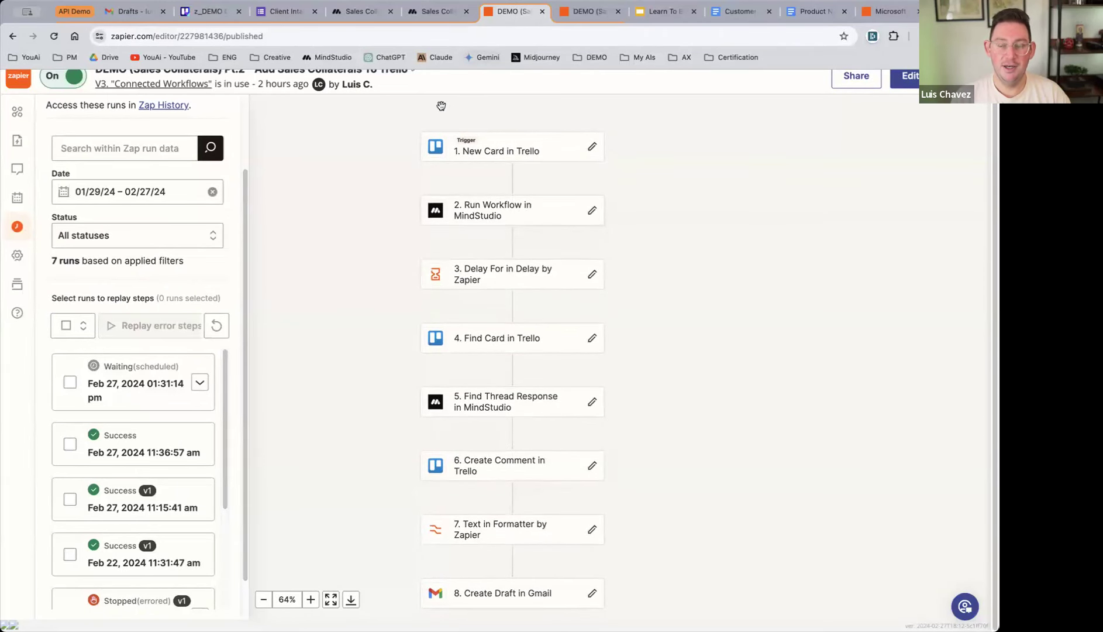
- Switch to MindStudio and show the API Access settings of the Sales Collateral Generator
click(361, 13)
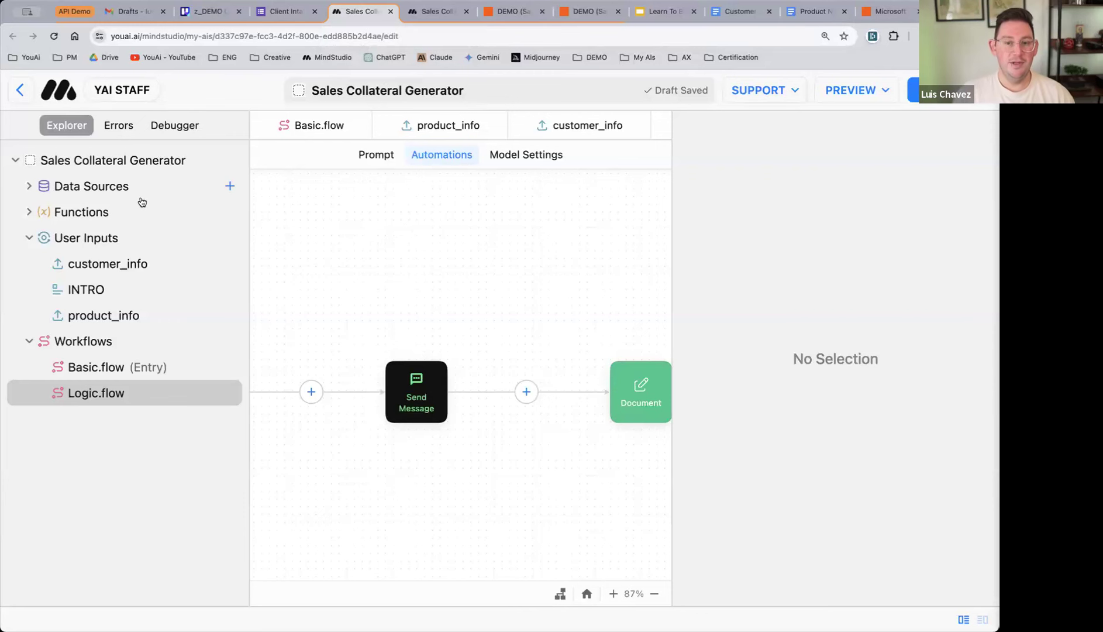
click(141, 167)
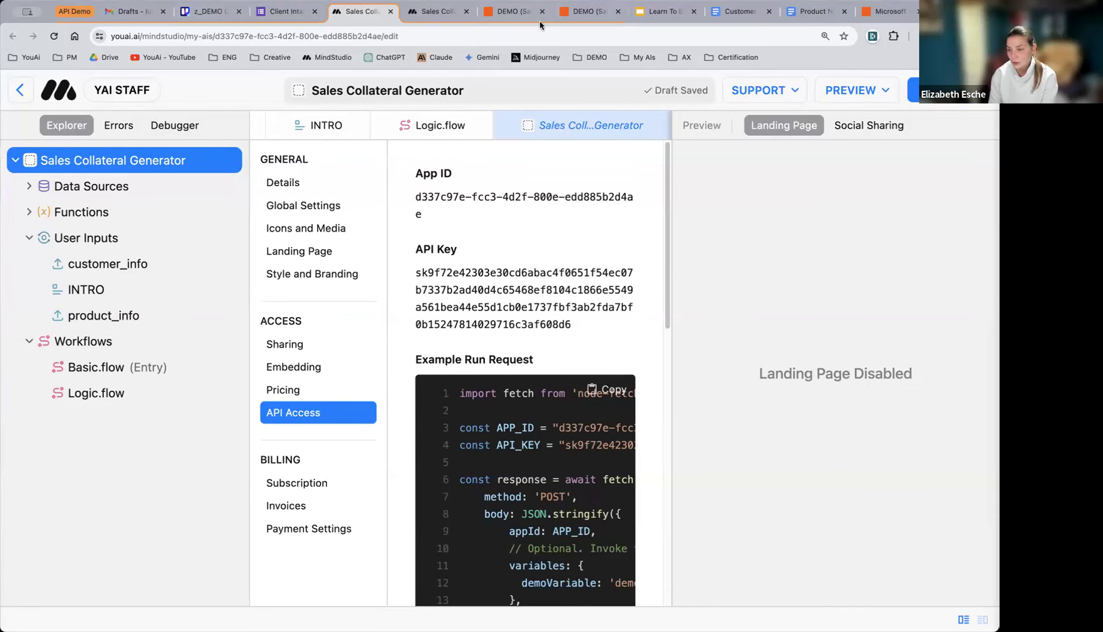
- Expand the error details of the Pt.2 Zap's waiting run in Zapier, and recheck the Gmail drafts
click(525, 13)
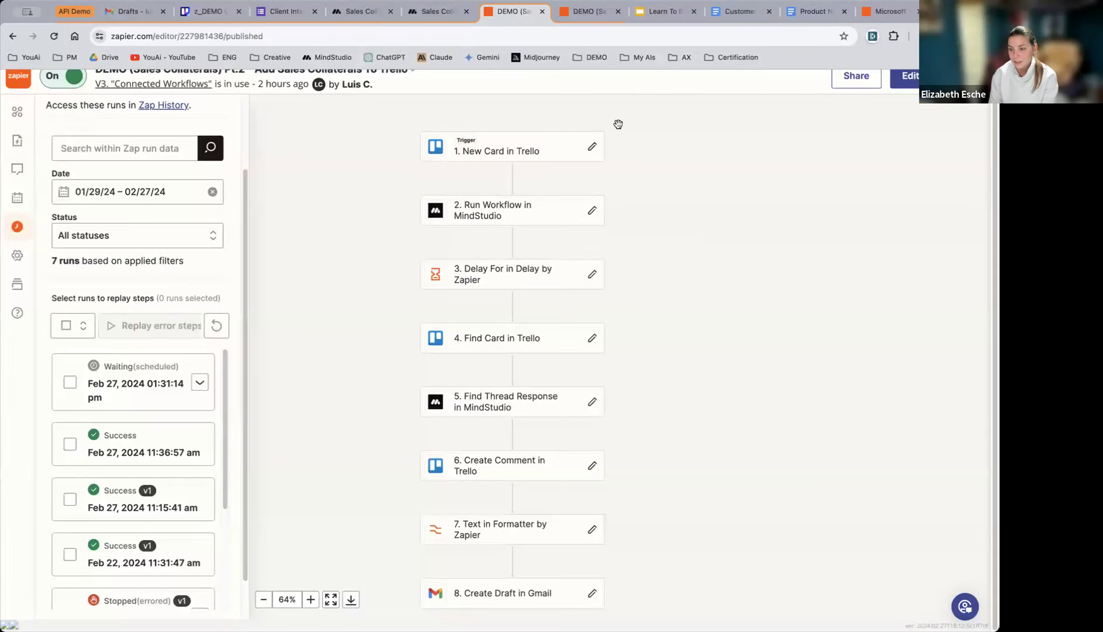
click(199, 382)
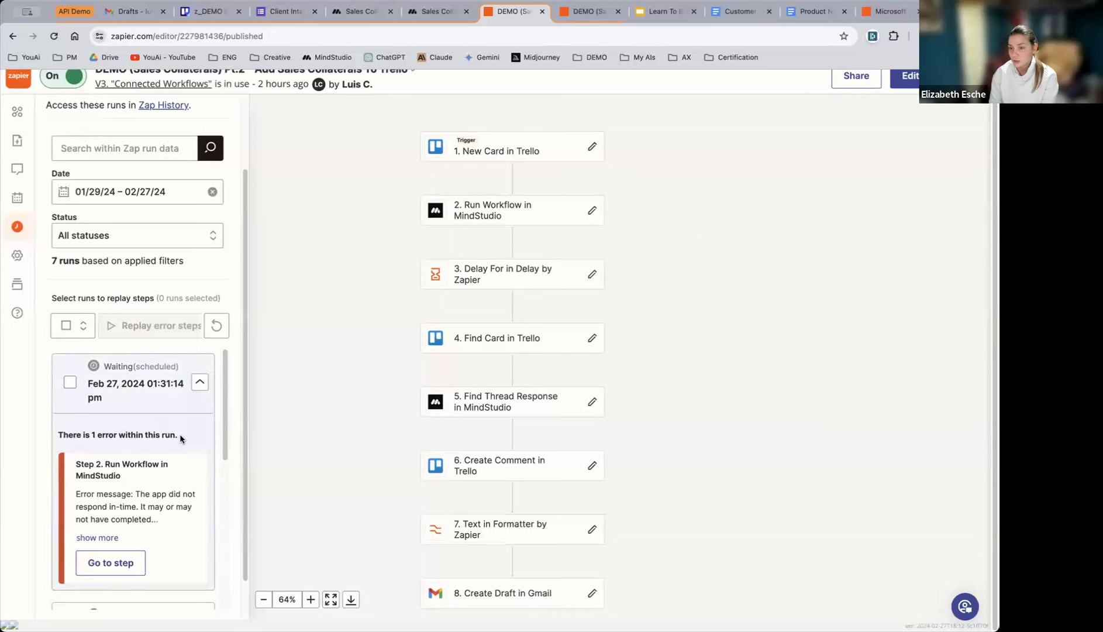
scroll(396, 189, up, 2)
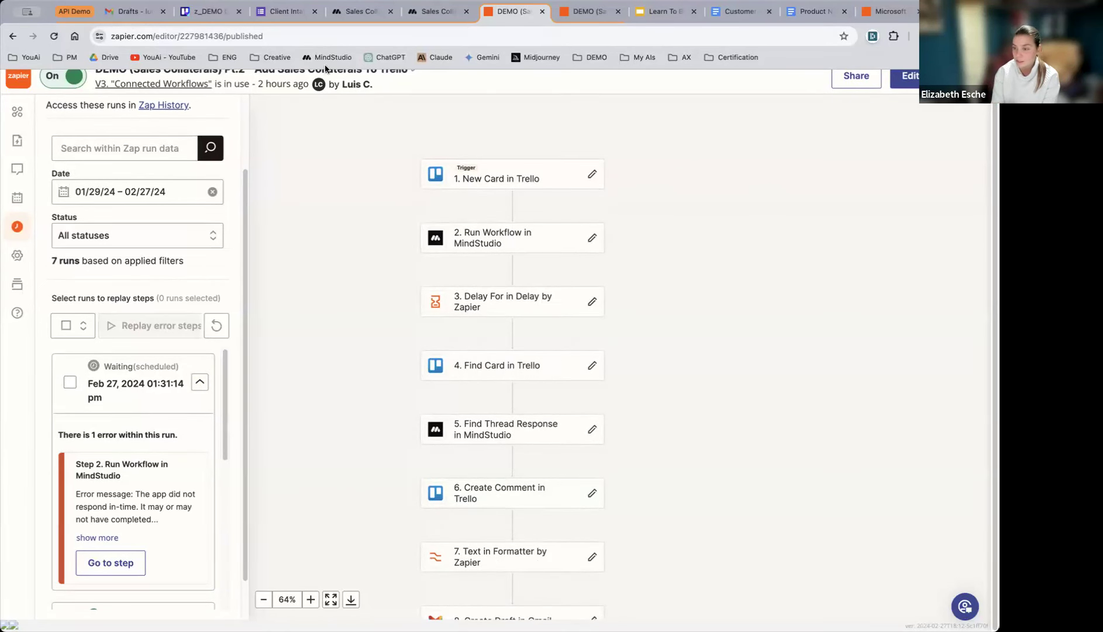
click(133, 13)
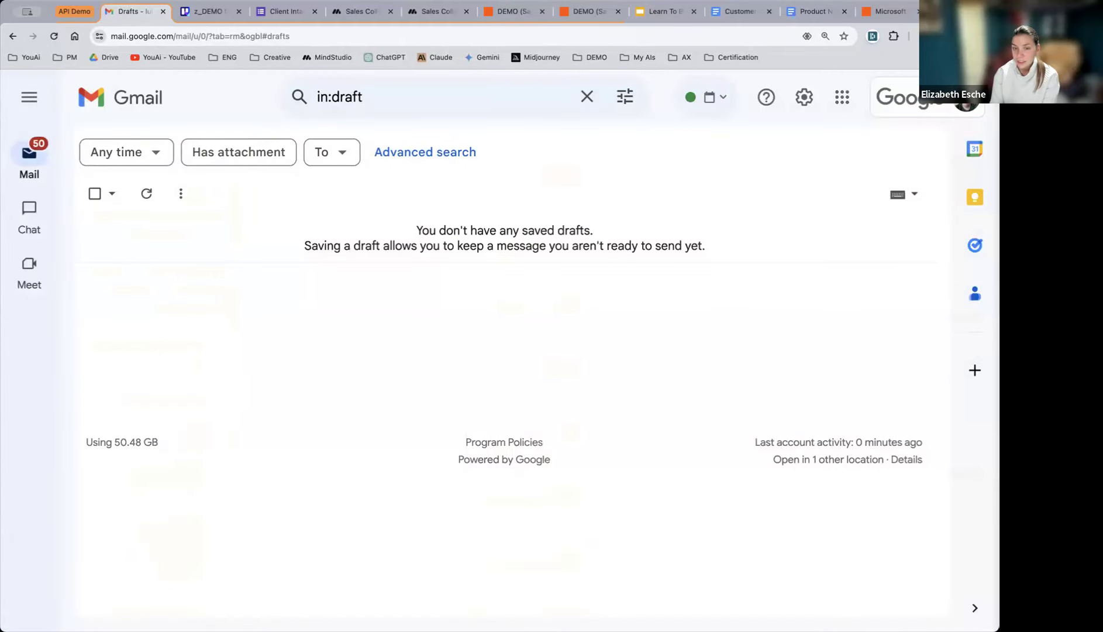